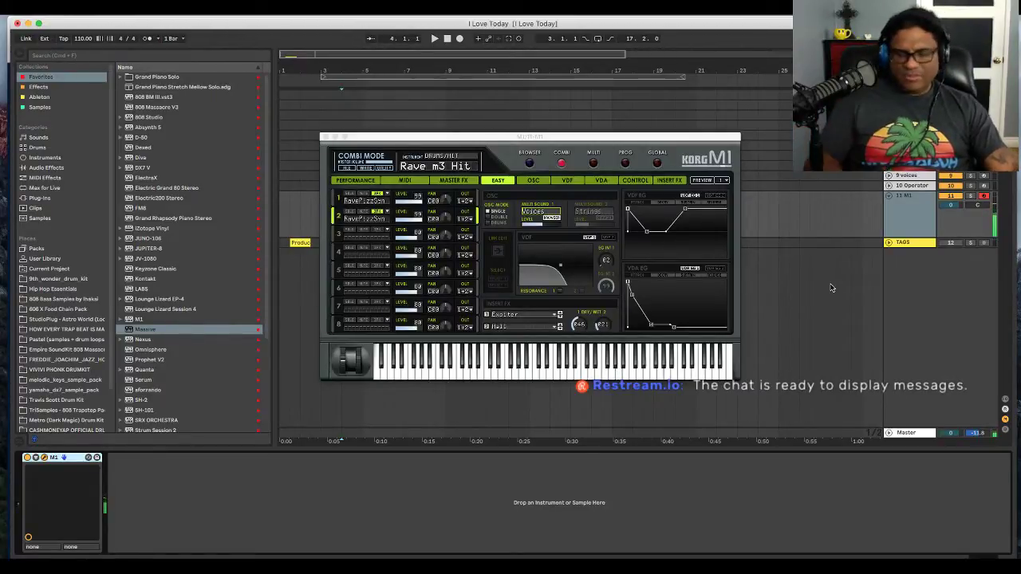
- Load the SunSection combi from card 1 of the M1 presets, and close the M1 plug-in window
{"action": "key", "text": "XF86AudioLowerVolume"}
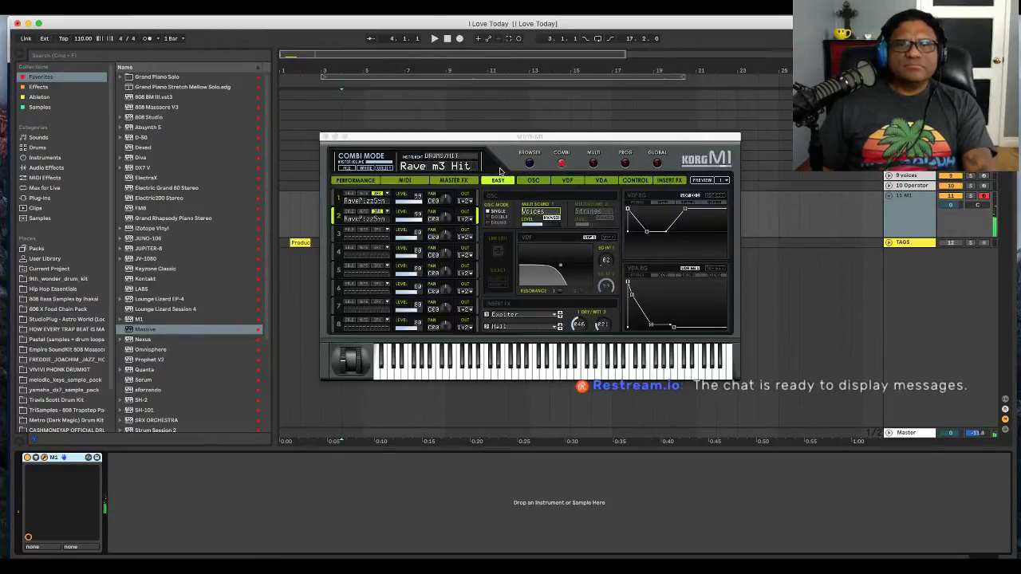
{"action": "left_click", "coordinate": [530, 166]}
{"action": "left_click", "coordinate": [530, 165]}
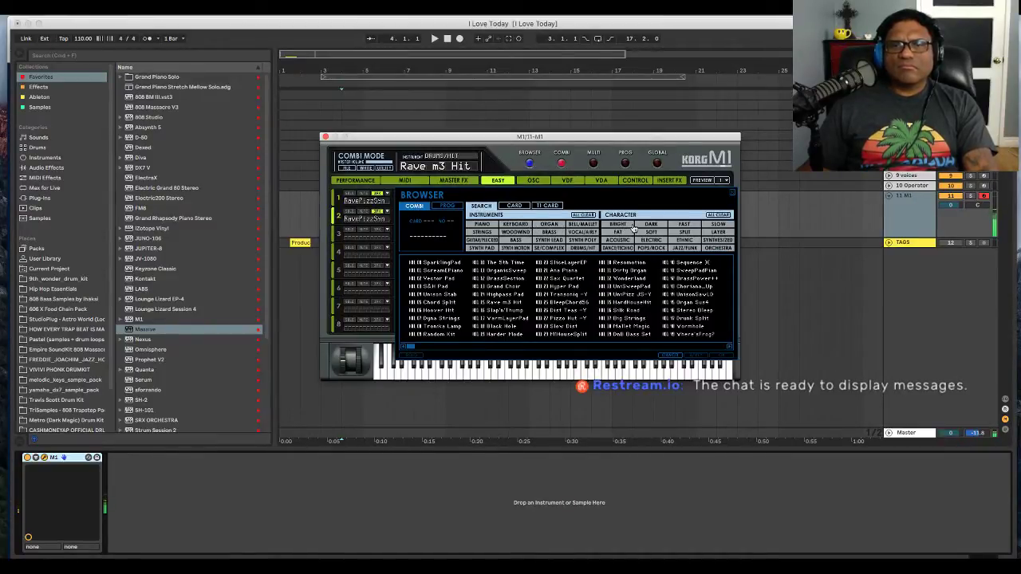
{"action": "left_click", "coordinate": [515, 206]}
{"action": "left_click", "coordinate": [548, 206]}
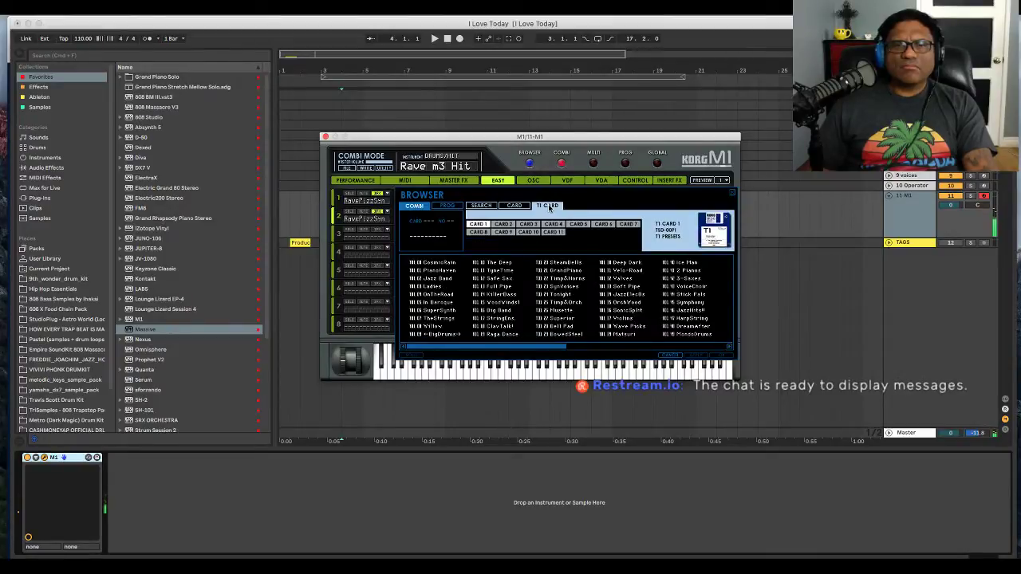
{"action": "left_click", "coordinate": [512, 206]}
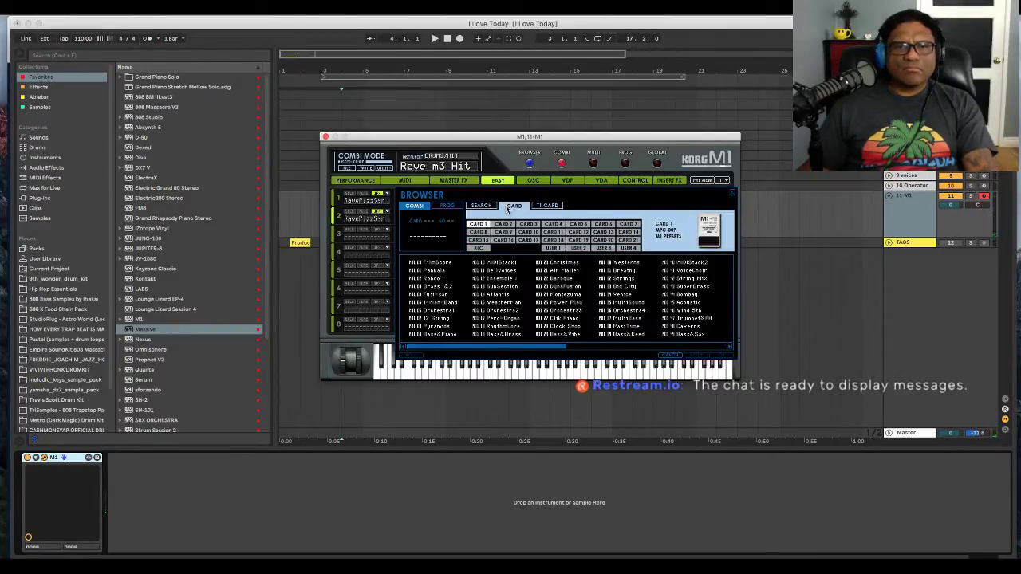
{"action": "double_click", "coordinate": [496, 285]}
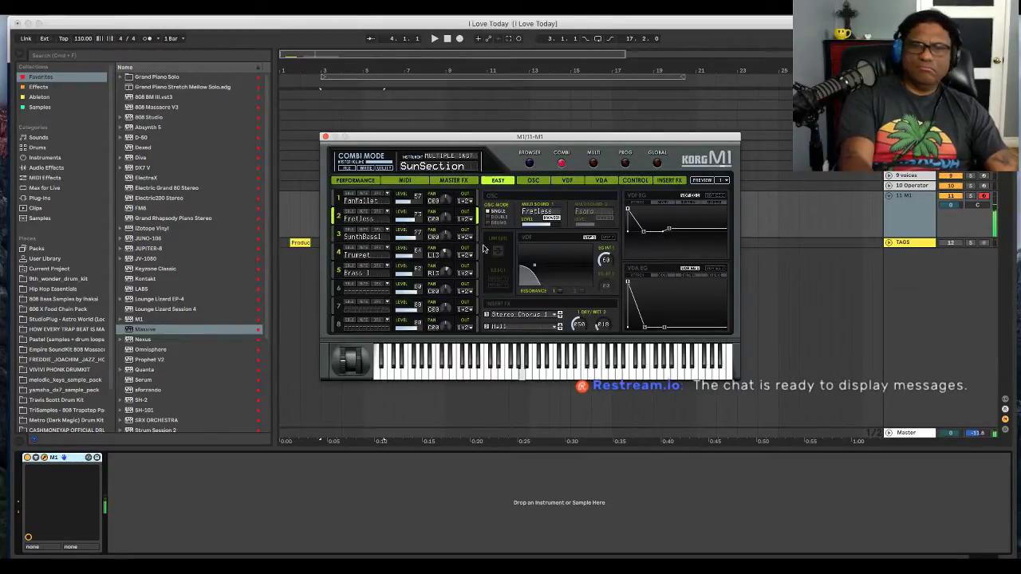
{"action": "left_click", "coordinate": [325, 138]}
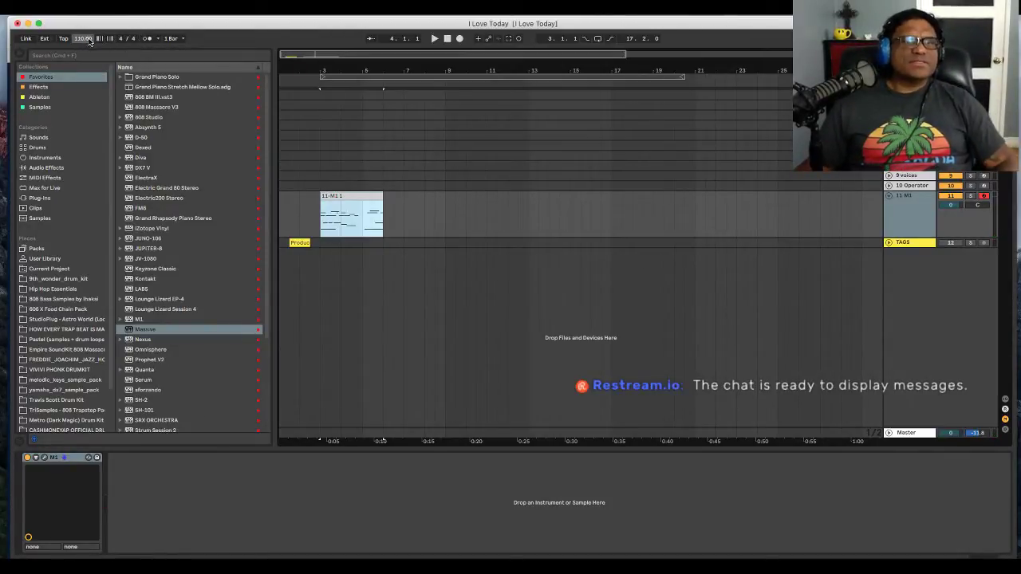
- Play back the recorded M1 clip with the metronome turned on, and delete the clip
{"action": "key", "text": "space"}
{"action": "left_click", "coordinate": [147, 39]}
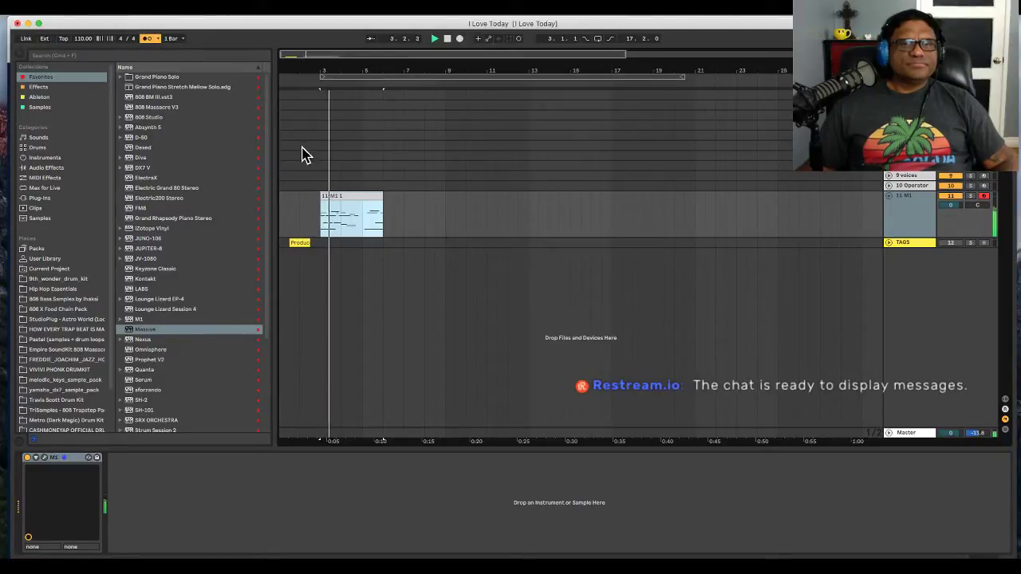
{"action": "left_click", "coordinate": [358, 196]}
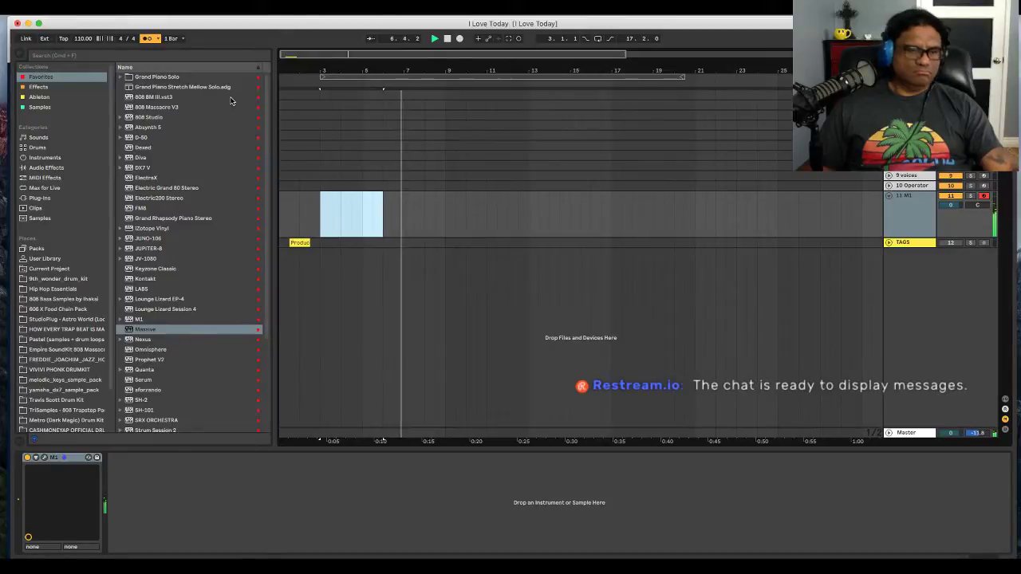
{"action": "key", "text": "space"}
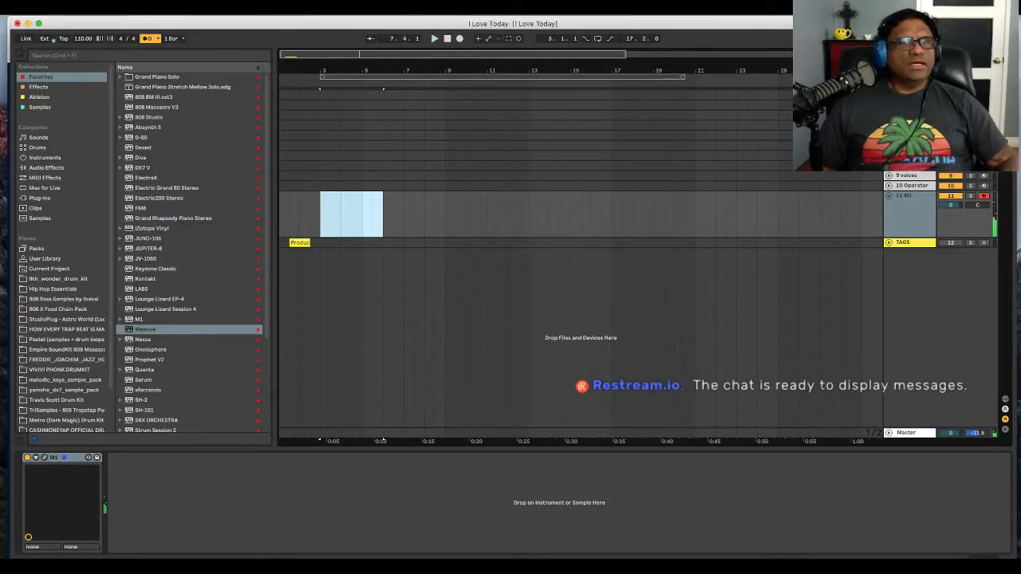
- Set the record quantization to Sixteenth-Note Quantization
{"action": "left_click", "coordinate": [70, 8]}
{"action": "mouse_move", "coordinate": [84, 8]}
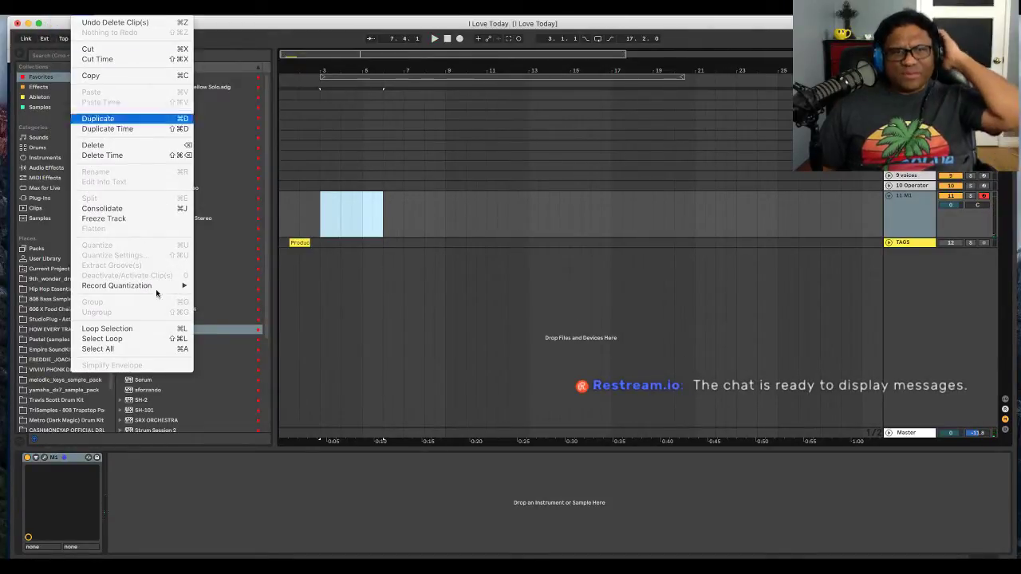
{"action": "mouse_move", "coordinate": [159, 286]}
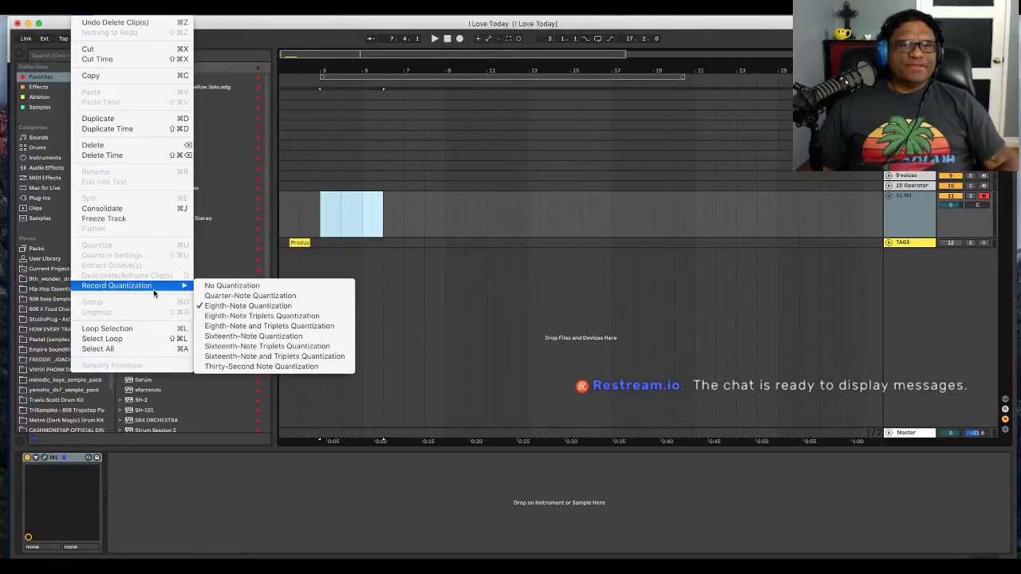
{"action": "left_click", "coordinate": [230, 336]}
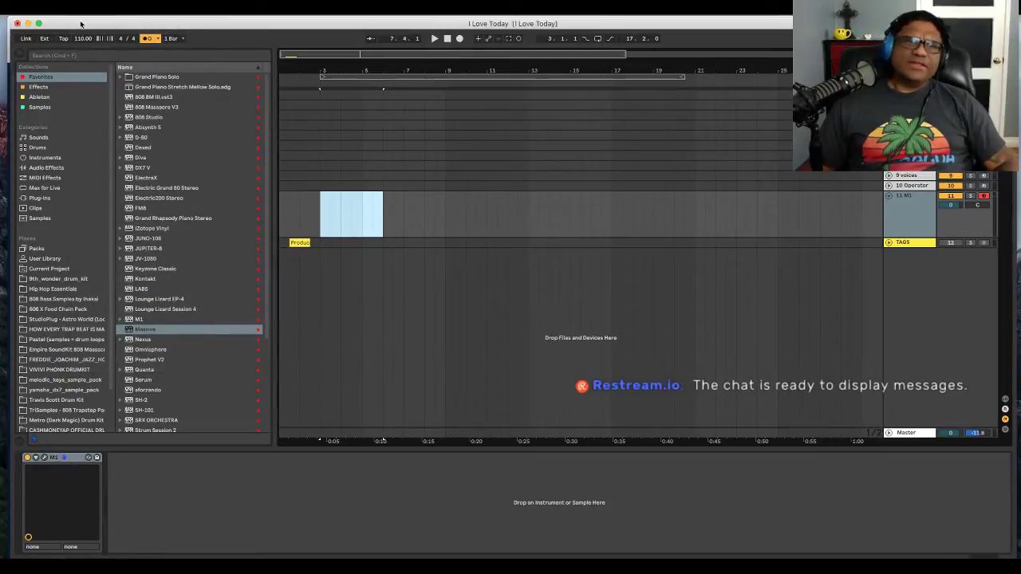
- Save the current set as the default set in the preferences, overwriting the existing default
{"action": "left_click", "coordinate": [36, 6]}
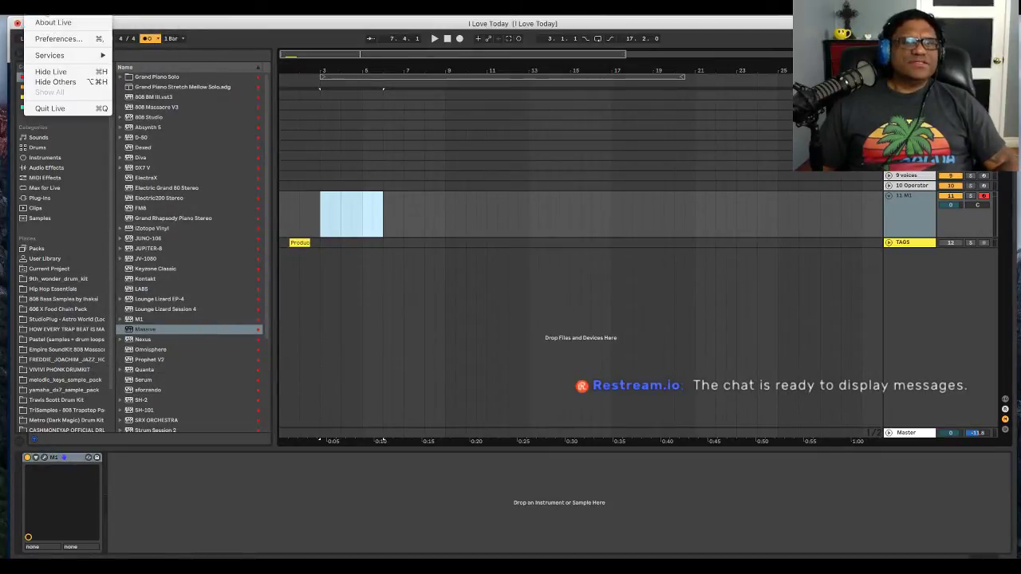
{"action": "left_click", "coordinate": [57, 38]}
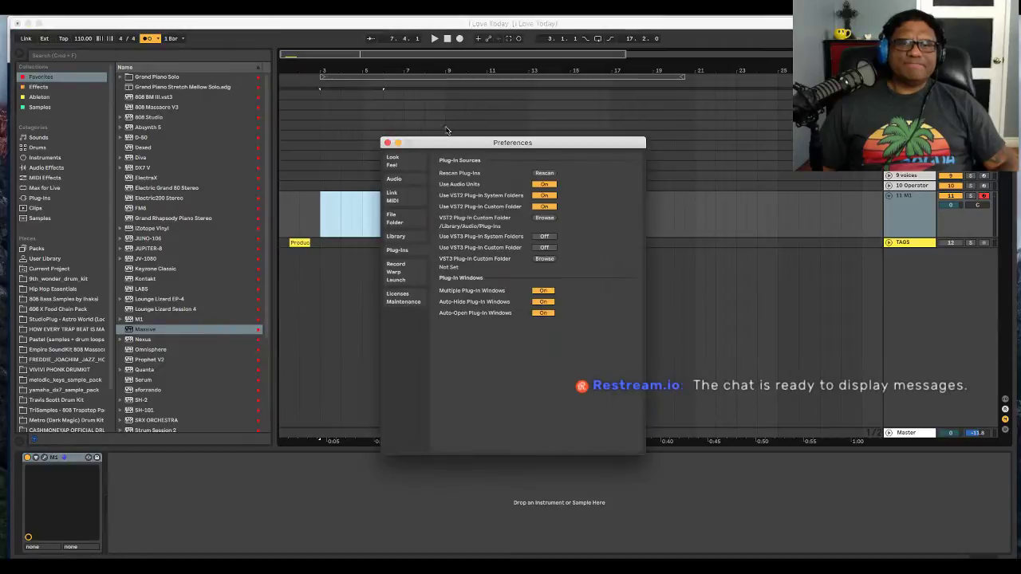
{"action": "left_click", "coordinate": [405, 238]}
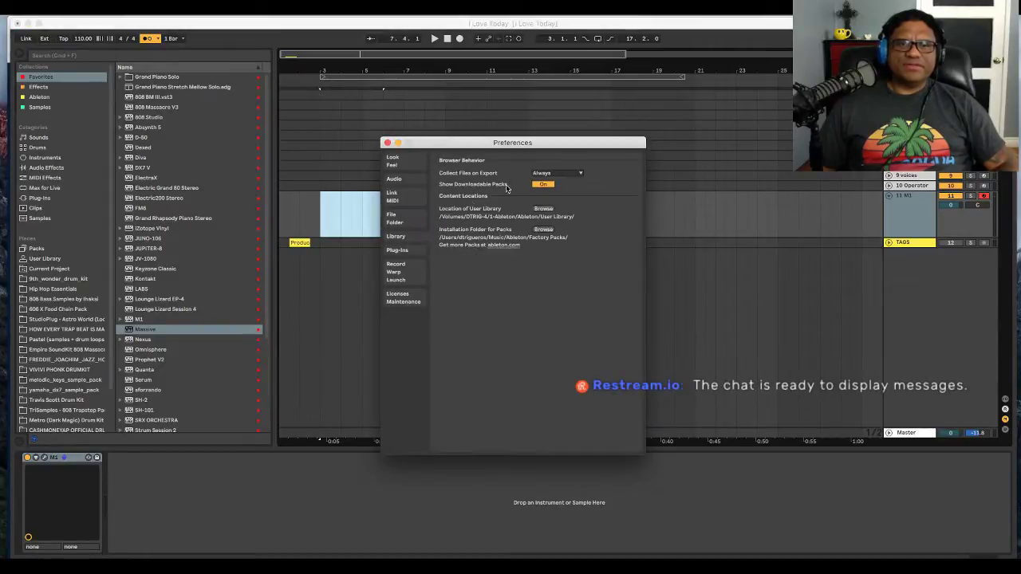
{"action": "left_click", "coordinate": [391, 220]}
{"action": "left_click", "coordinate": [543, 163]}
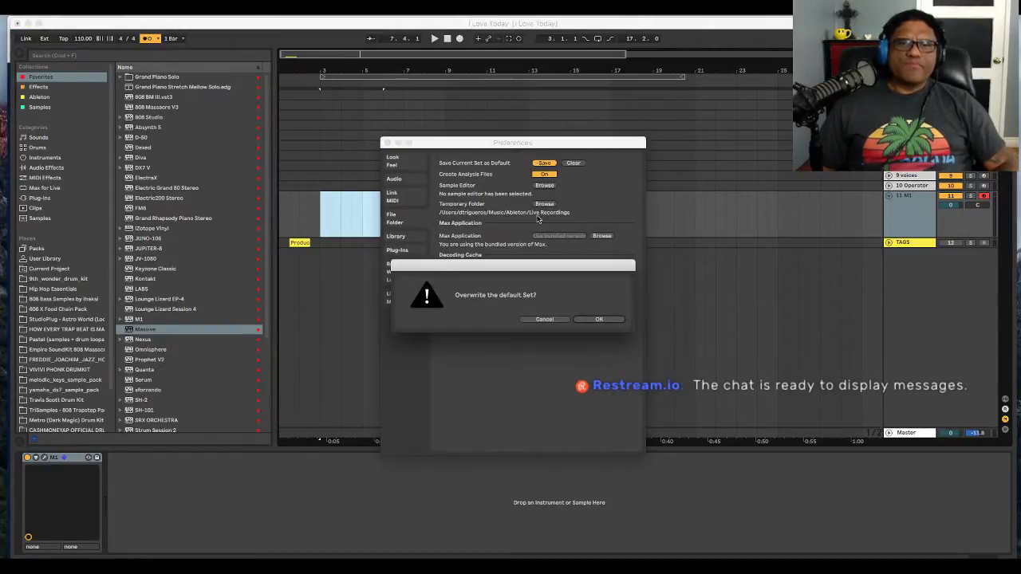
{"action": "left_click", "coordinate": [595, 319]}
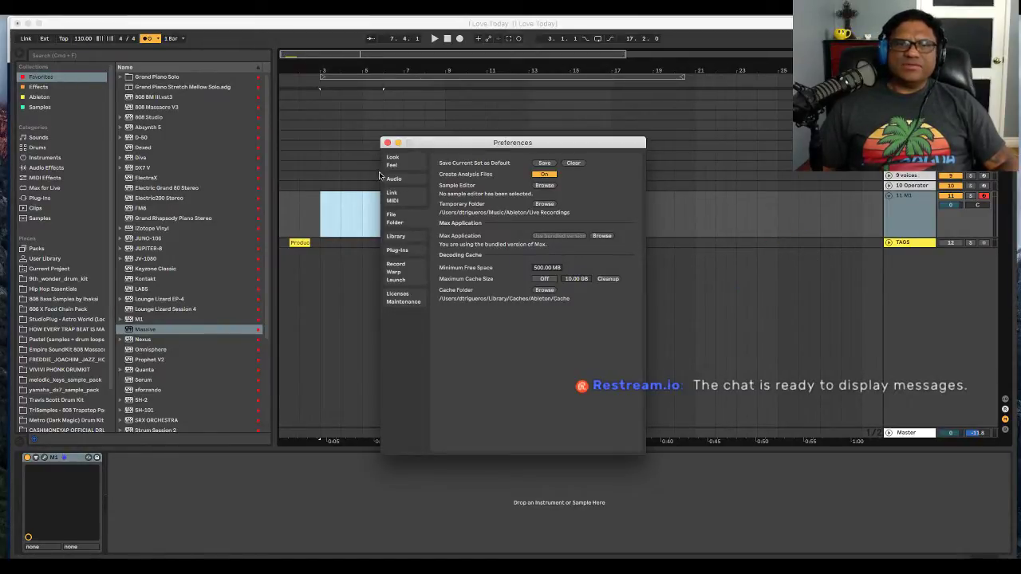
{"action": "left_click", "coordinate": [387, 142]}
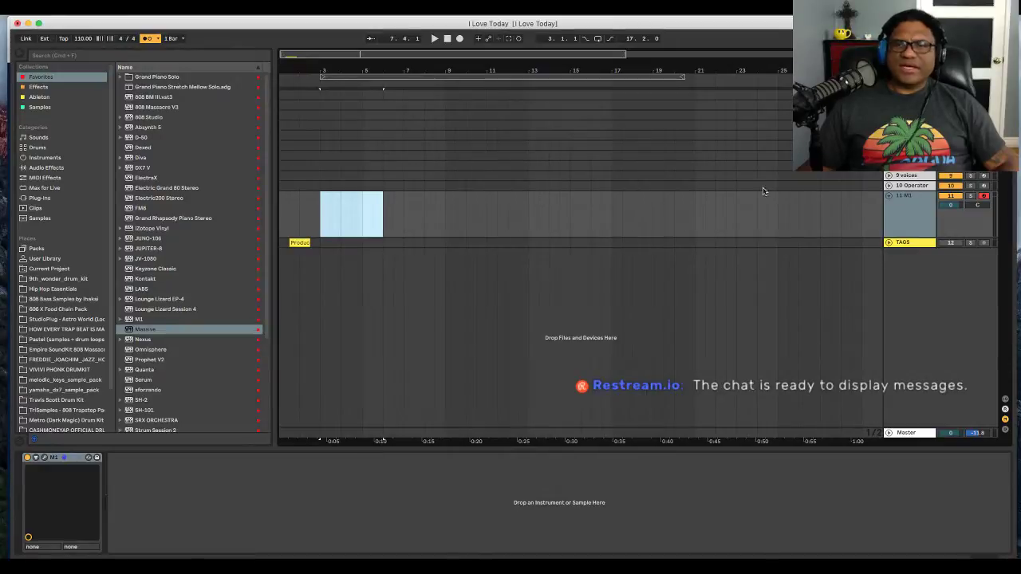
- Collapse the M1 track and load the Massive synth onto a new track
{"action": "left_click", "coordinate": [889, 196]}
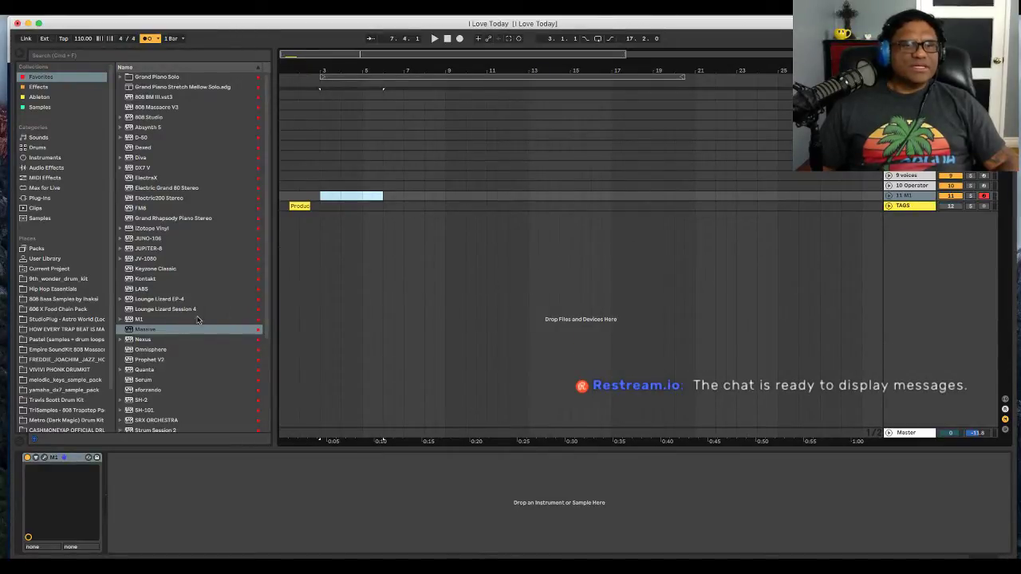
{"action": "left_click", "coordinate": [154, 333]}
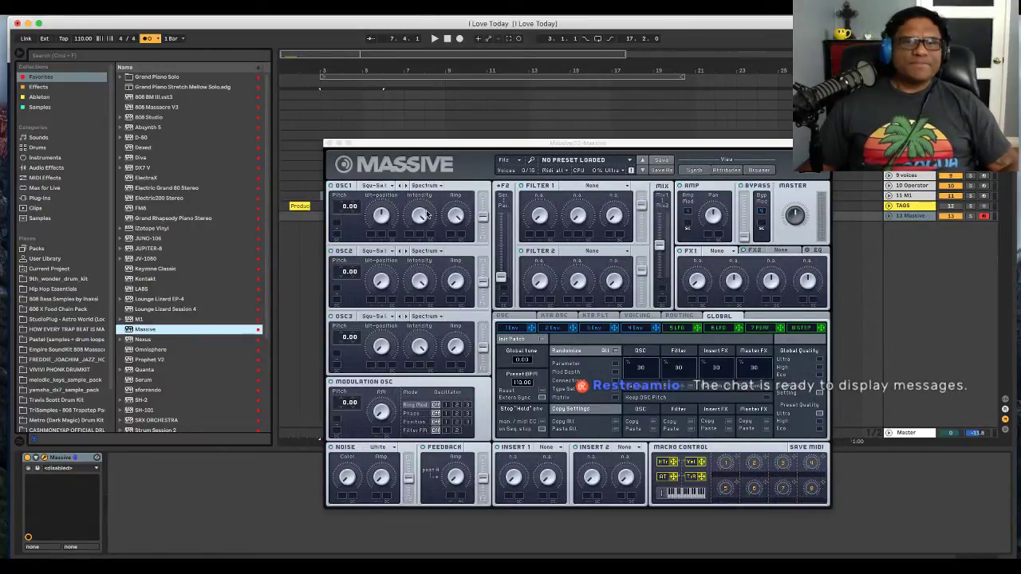
- Audition the Massive presets Aggressor and Acidstage, and return to Aggressor
{"action": "left_click", "coordinate": [574, 159]}
{"action": "left_click", "coordinate": [588, 315]}
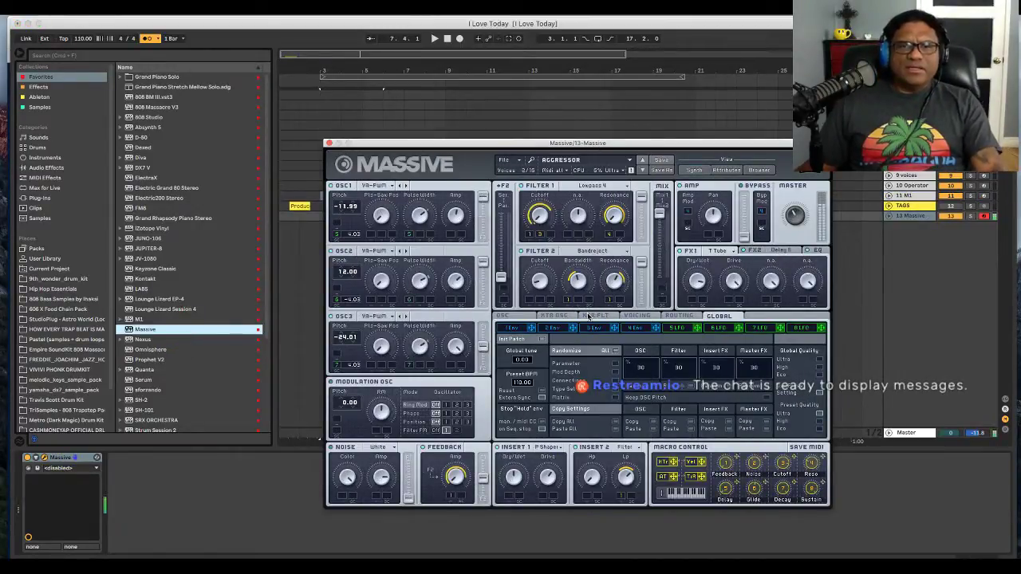
{"action": "key", "text": "XF86AudioRaiseVolume"}
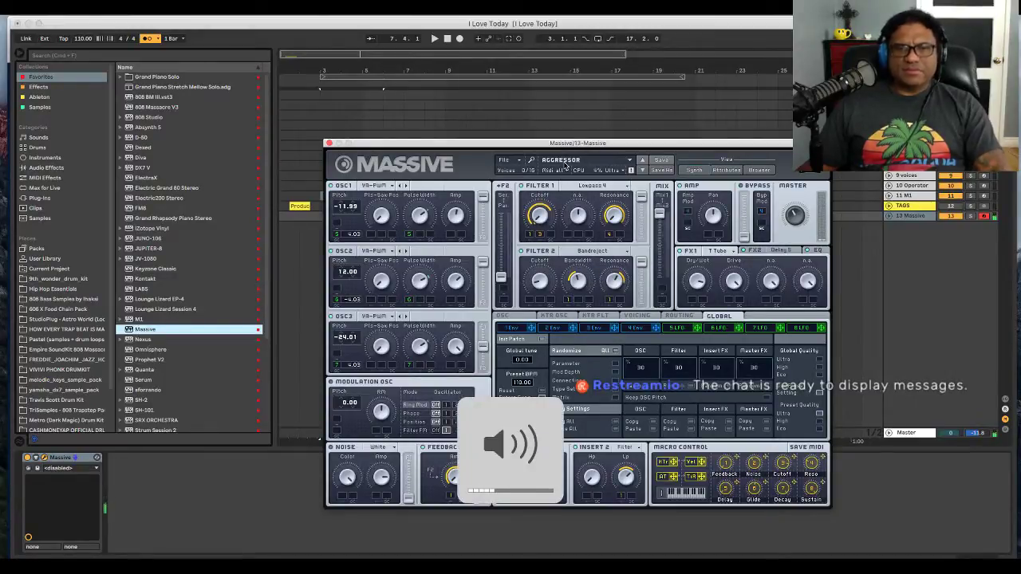
{"action": "left_click", "coordinate": [567, 161]}
{"action": "left_click", "coordinate": [571, 168]}
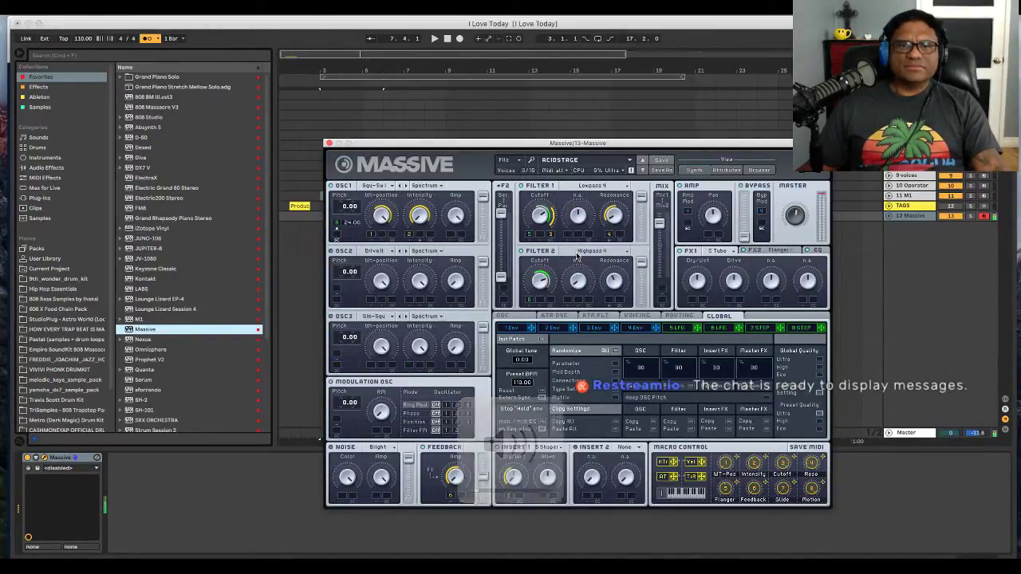
{"action": "left_click", "coordinate": [571, 168]}
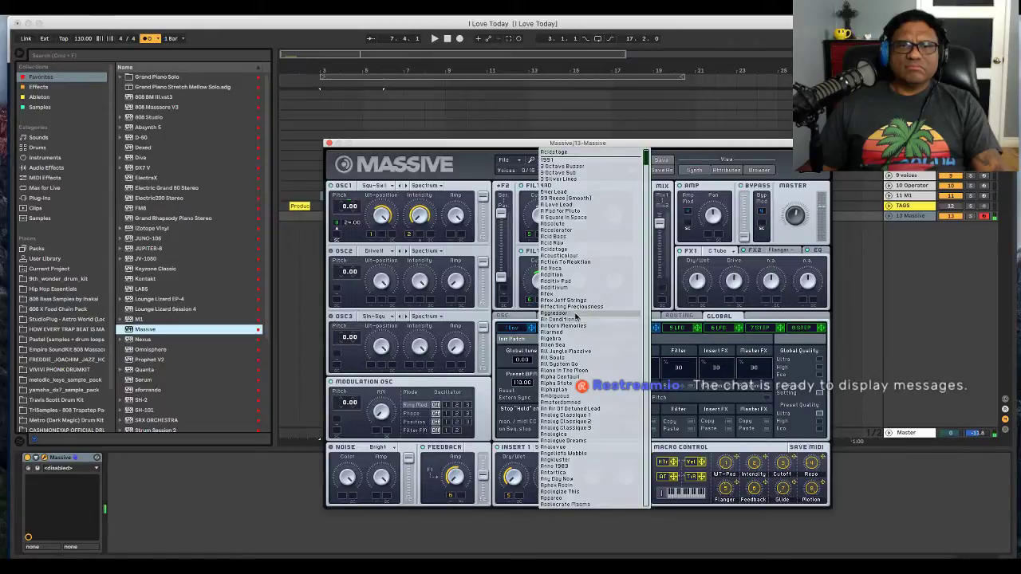
{"action": "left_click", "coordinate": [588, 316]}
- Audition the Massive presets A Pad for Pluto and Additiv Pad
{"action": "left_click", "coordinate": [587, 162]}
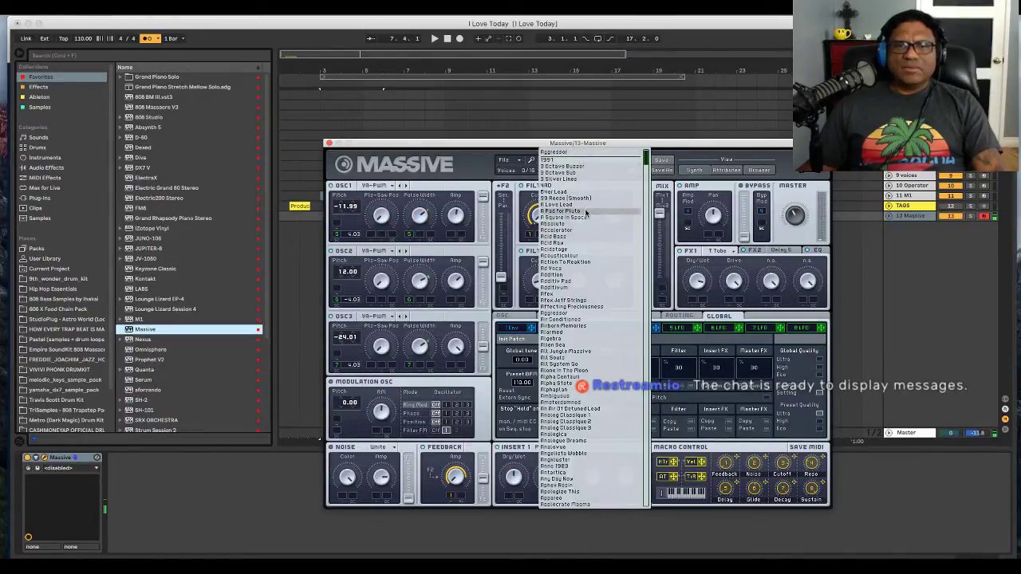
{"action": "left_click", "coordinate": [586, 212]}
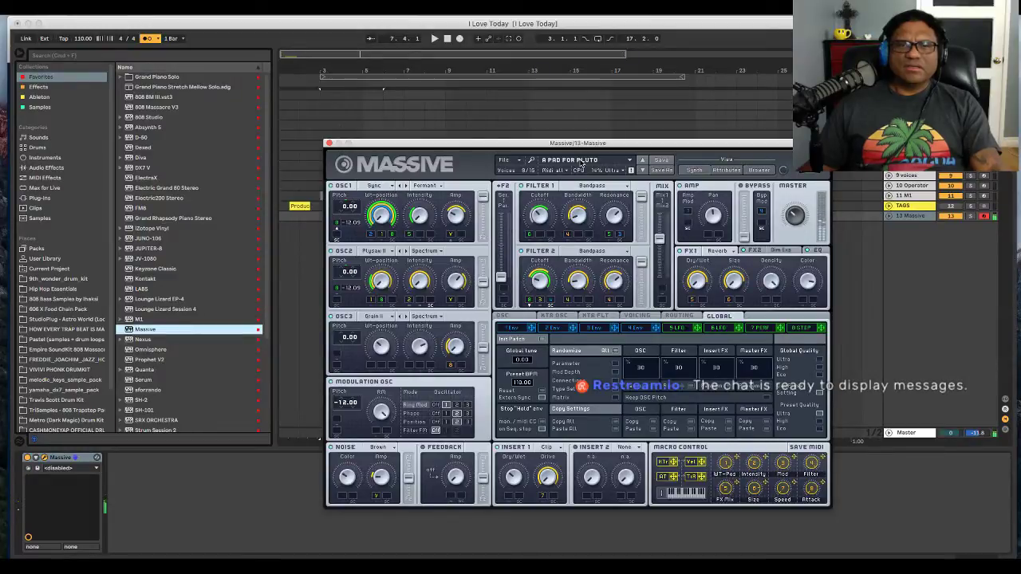
{"action": "left_click", "coordinate": [581, 162]}
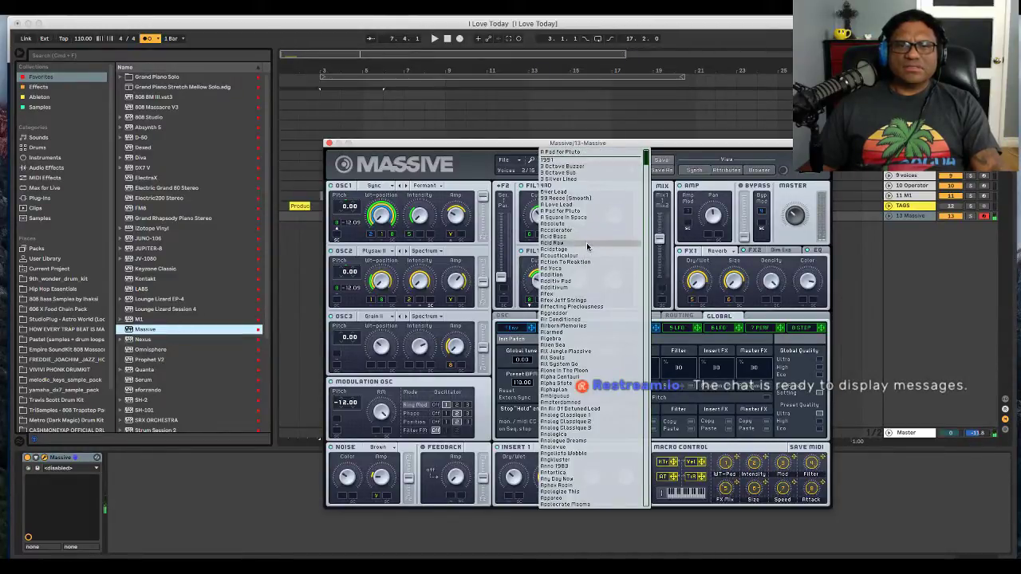
{"action": "left_click", "coordinate": [585, 281]}
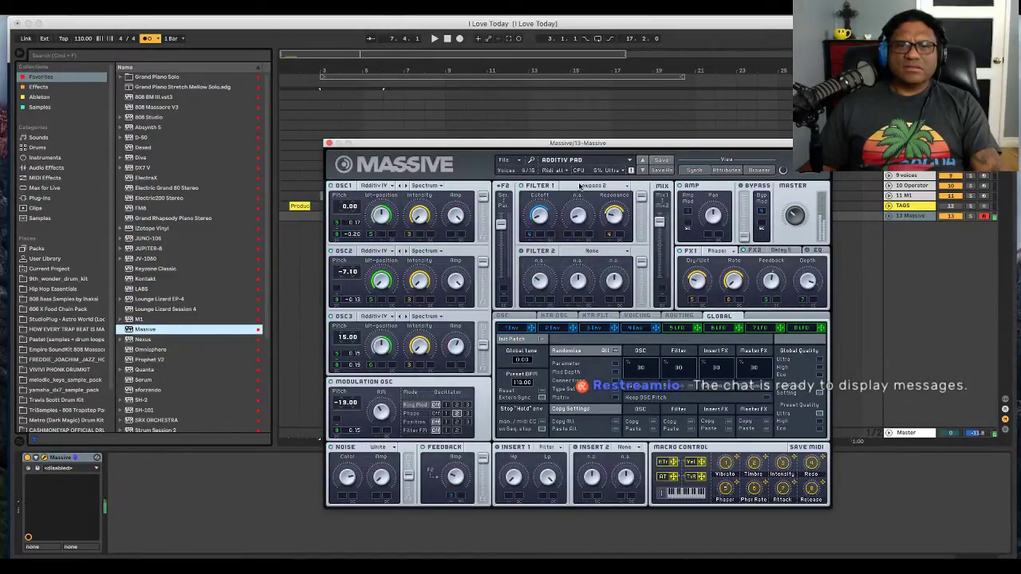
{"action": "left_click", "coordinate": [580, 162]}
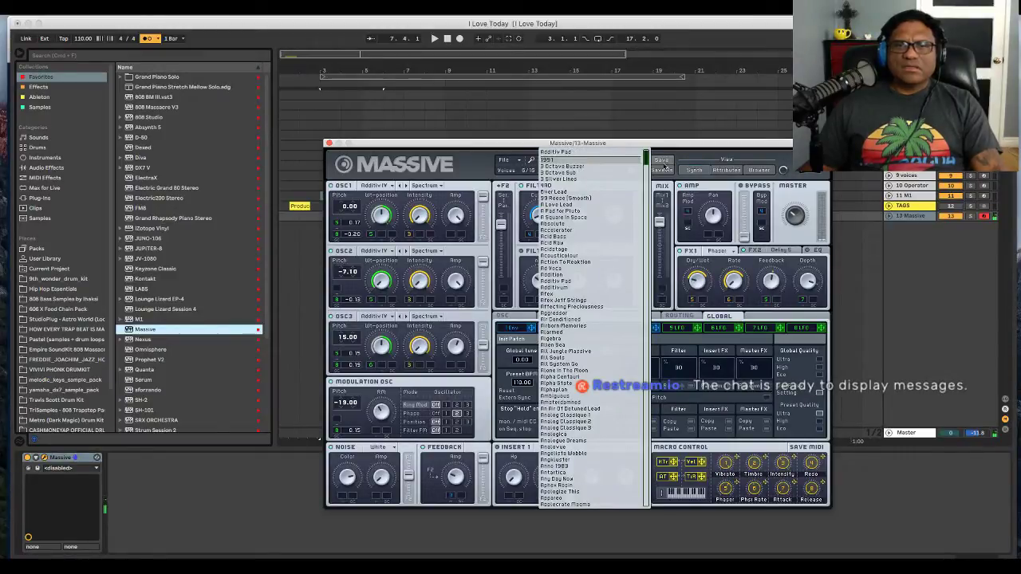
{"action": "left_click", "coordinate": [684, 159]}
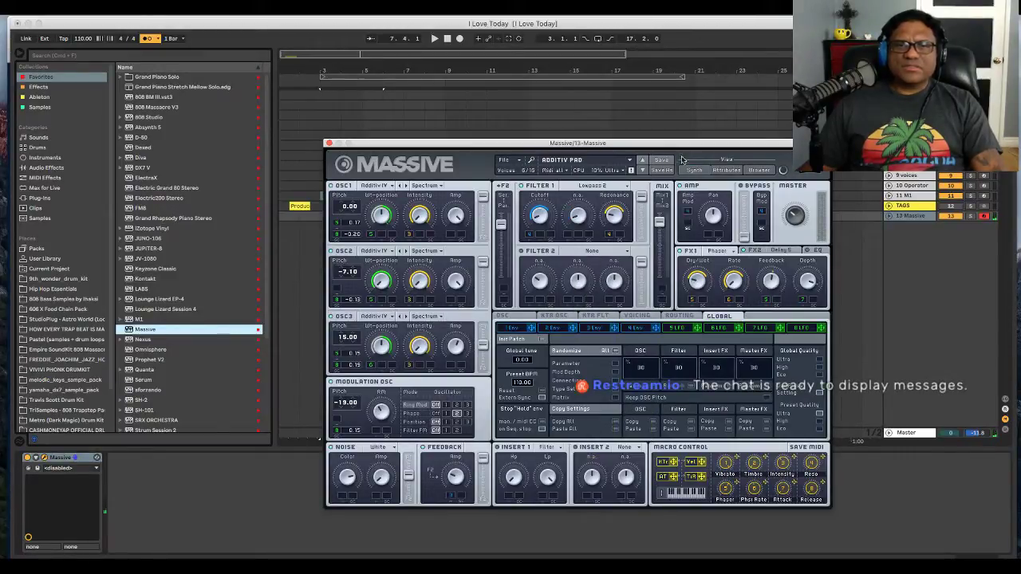
{"action": "left_click", "coordinate": [518, 161]}
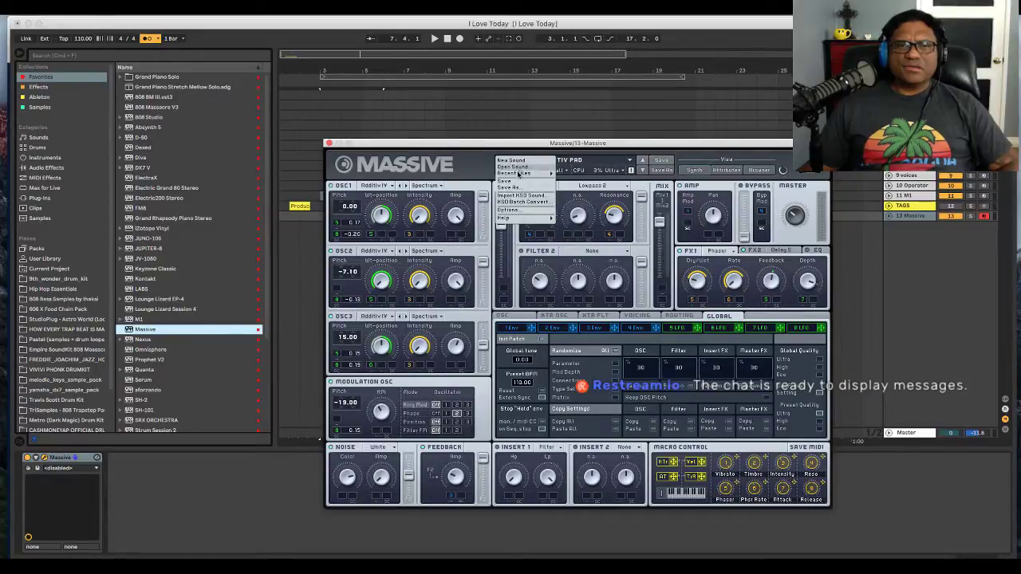
{"action": "left_click", "coordinate": [577, 152]}
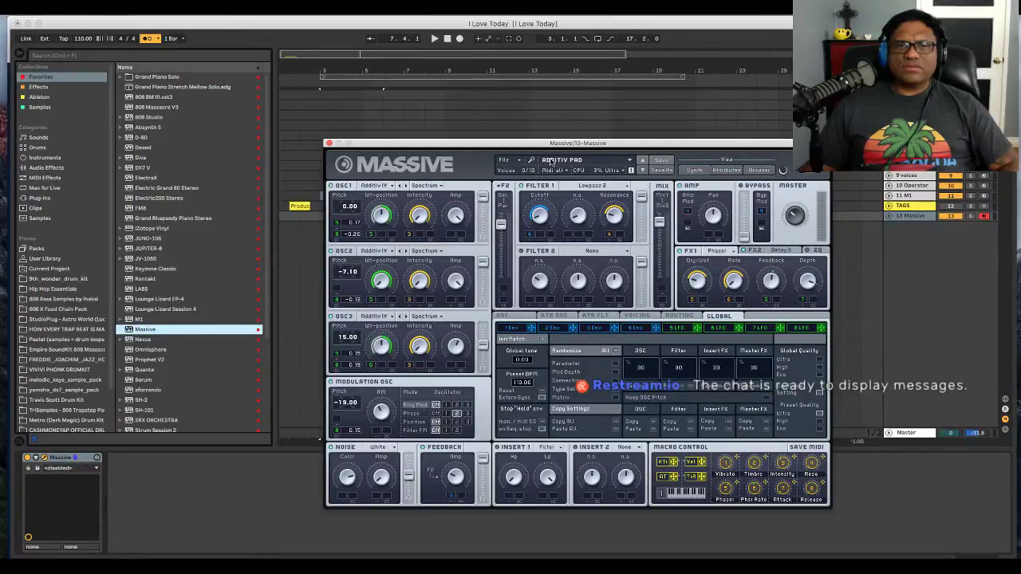
- Audition the Massive preset All System Go, and load the Ad Voca preset
{"action": "left_click", "coordinate": [551, 161]}
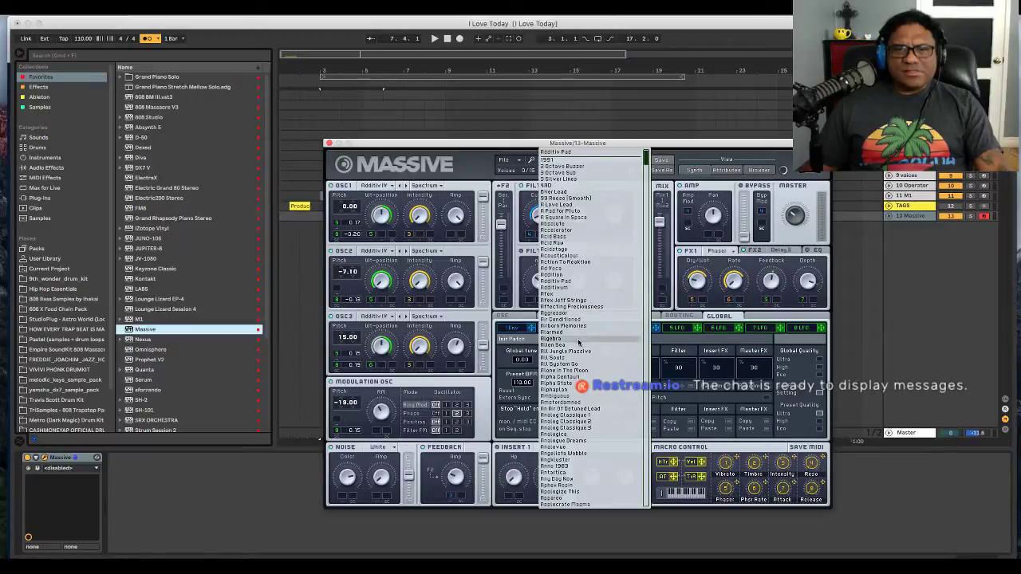
{"action": "left_click", "coordinate": [582, 366]}
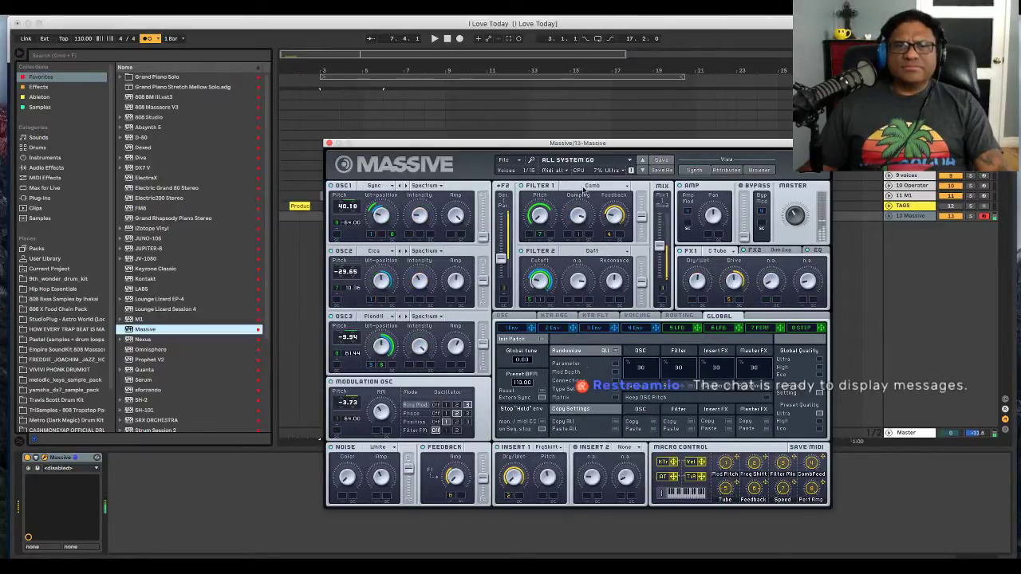
{"action": "left_click", "coordinate": [584, 161]}
{"action": "left_click", "coordinate": [585, 259]}
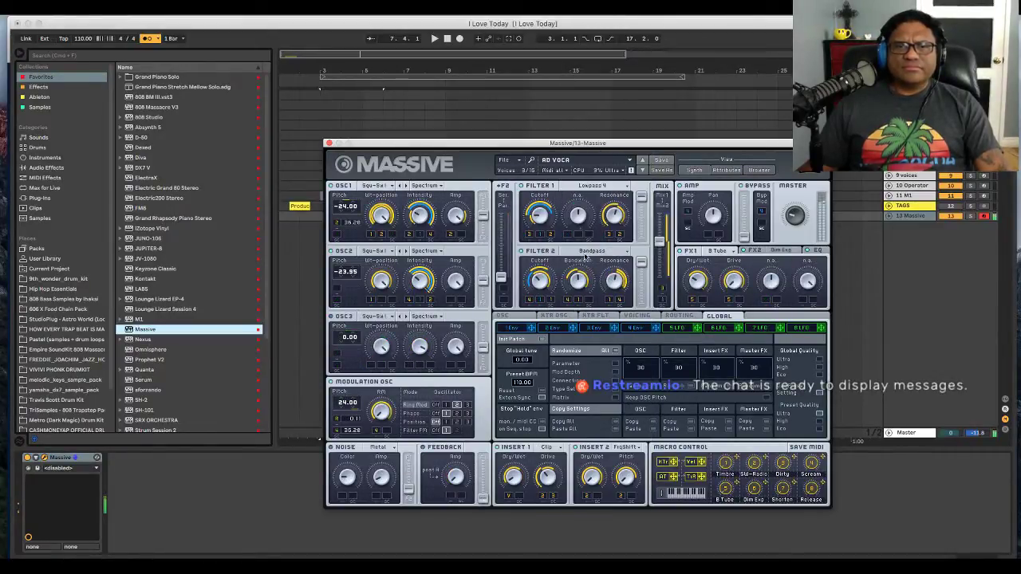
- Audition the Massive presets A Love Lead, Acid Raw and Acousticolour
{"action": "left_click", "coordinate": [569, 163]}
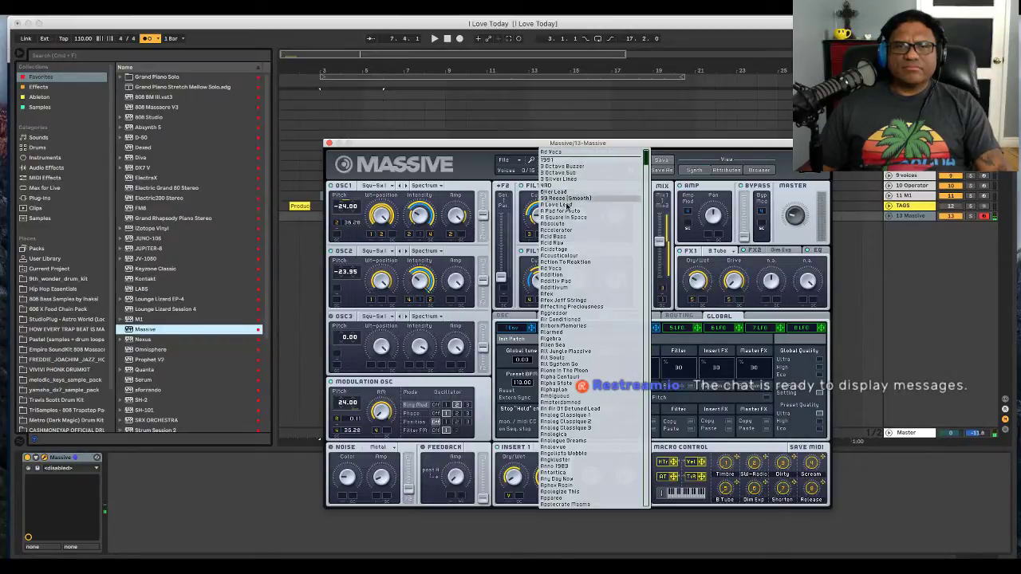
{"action": "left_click", "coordinate": [572, 210]}
{"action": "left_click", "coordinate": [572, 161]}
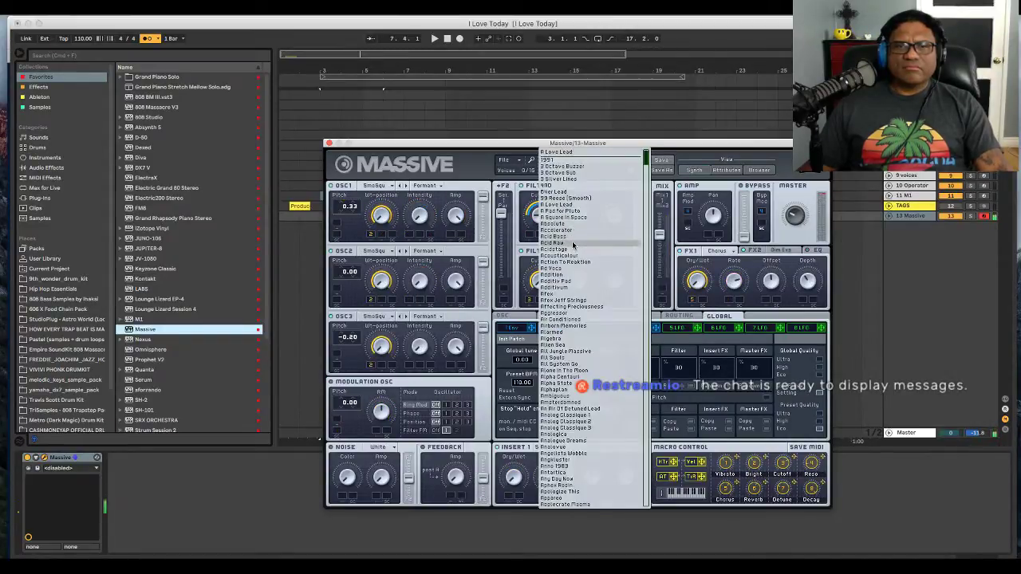
{"action": "left_click", "coordinate": [572, 246]}
{"action": "left_click", "coordinate": [569, 161]}
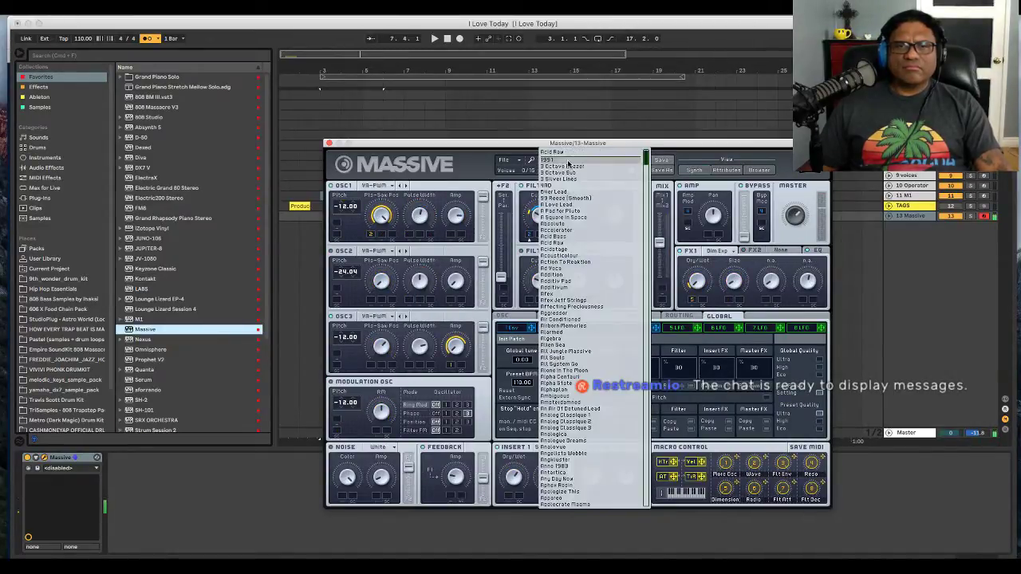
{"action": "left_click", "coordinate": [572, 252]}
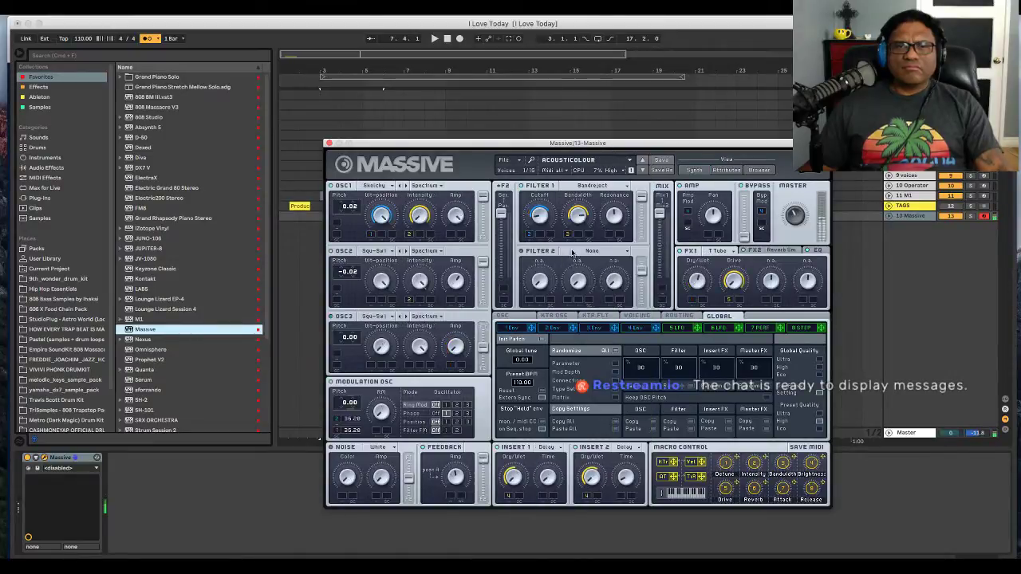
- Lower the system volume, load the Massive preset A Pad for Pluto, and close the synth's window
{"action": "left_click", "coordinate": [572, 164]}
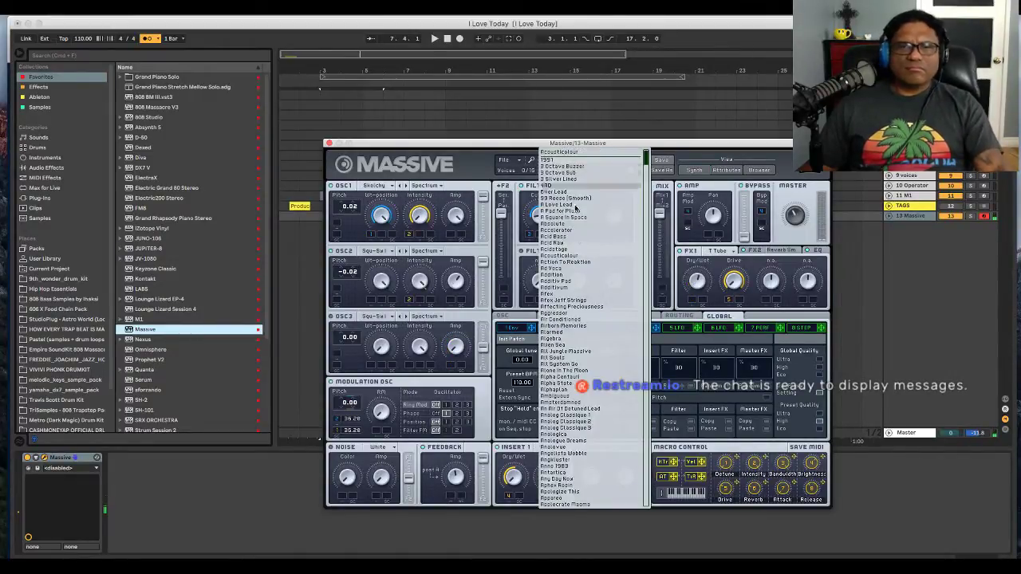
{"action": "left_click", "coordinate": [562, 255]}
{"action": "key", "text": "XF86AudioLowerVolume"}
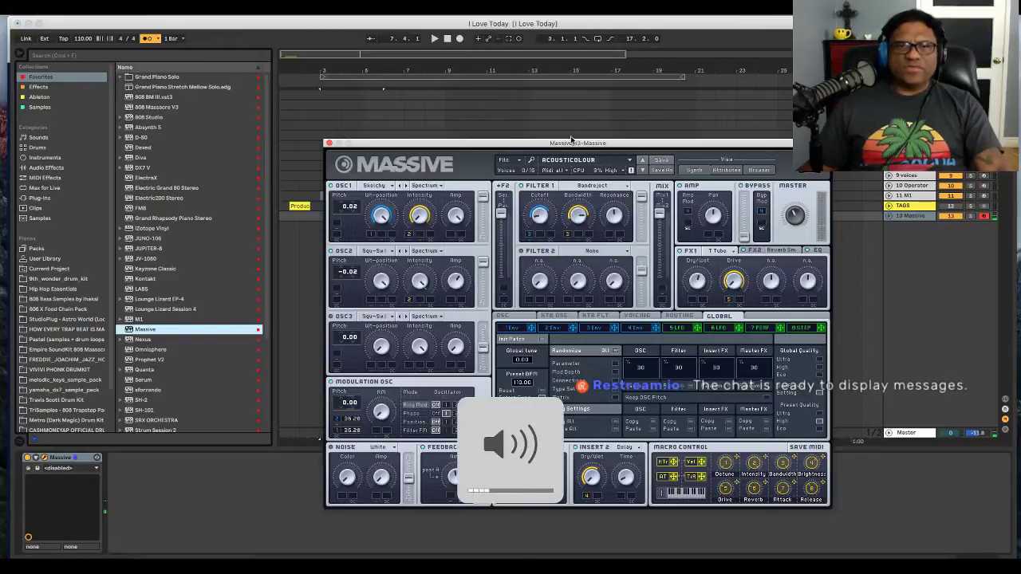
{"action": "left_click", "coordinate": [569, 160]}
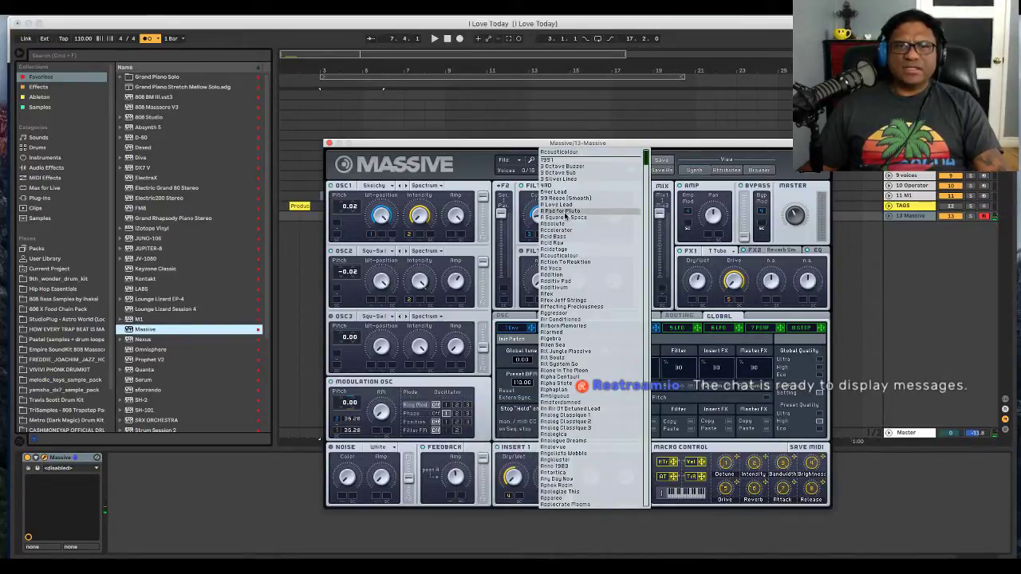
{"action": "left_click", "coordinate": [564, 211]}
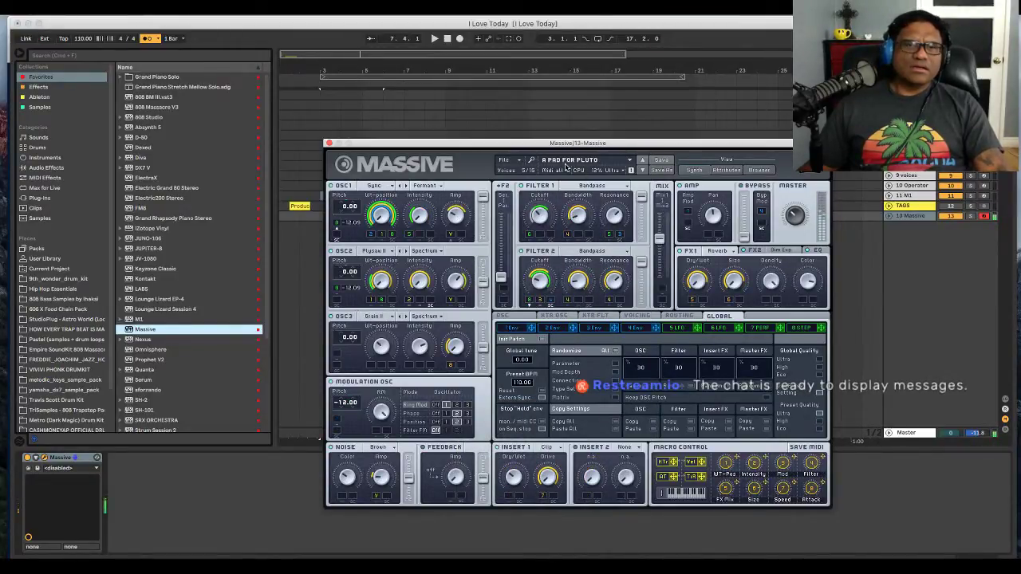
{"action": "left_click", "coordinate": [327, 144]}
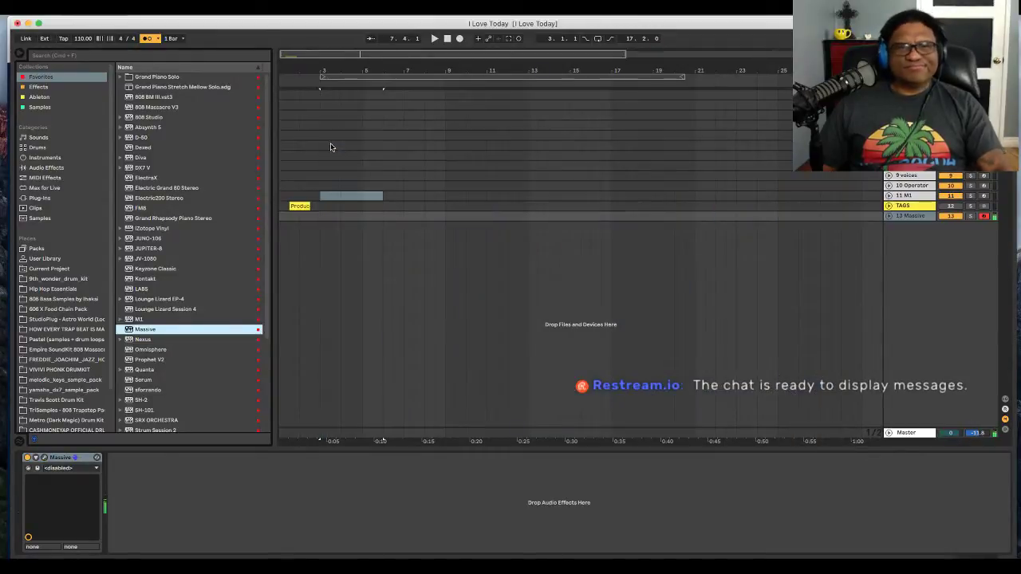
- Load the Serum synth onto a new track and choose its lead preset LD Essence [7S]
{"action": "left_click", "coordinate": [144, 340]}
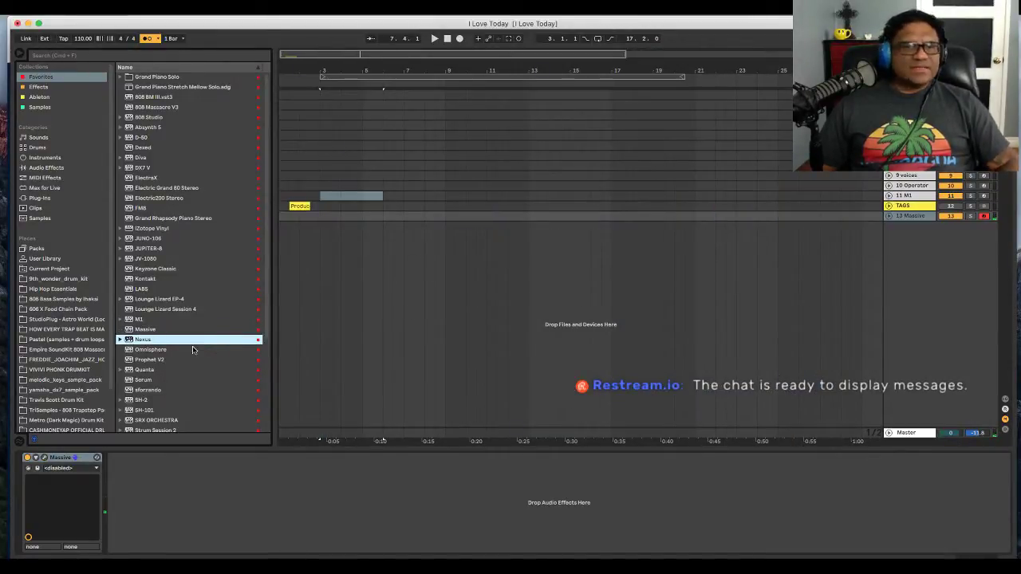
{"action": "left_click", "coordinate": [147, 381]}
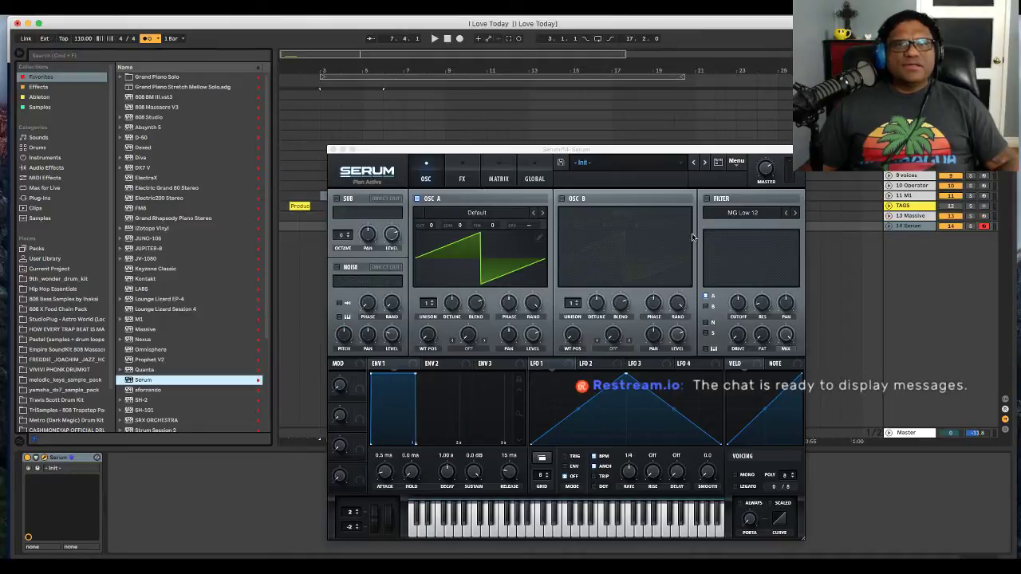
{"action": "left_click", "coordinate": [604, 164]}
{"action": "mouse_move", "coordinate": [598, 204]}
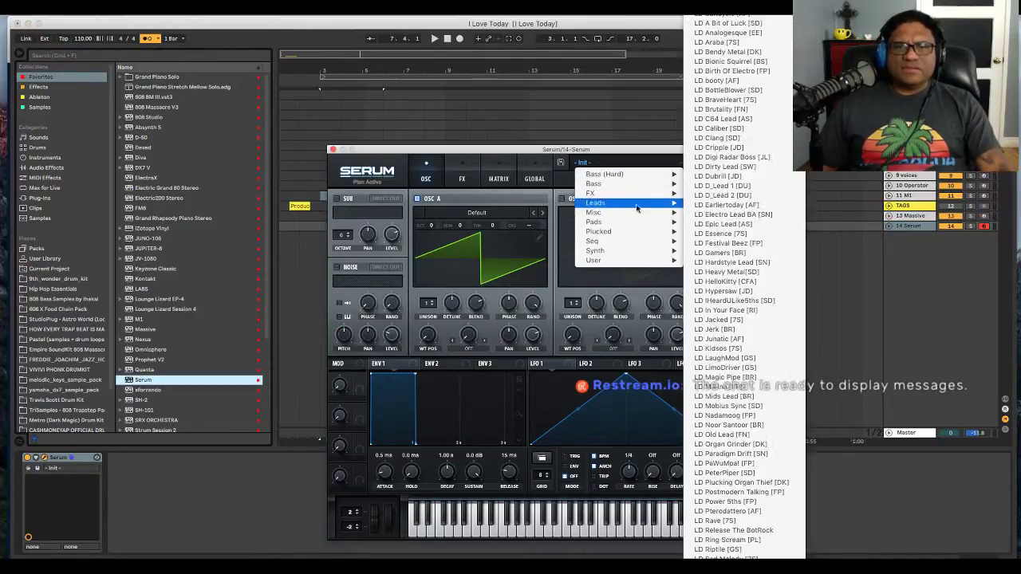
{"action": "left_click", "coordinate": [732, 235]}
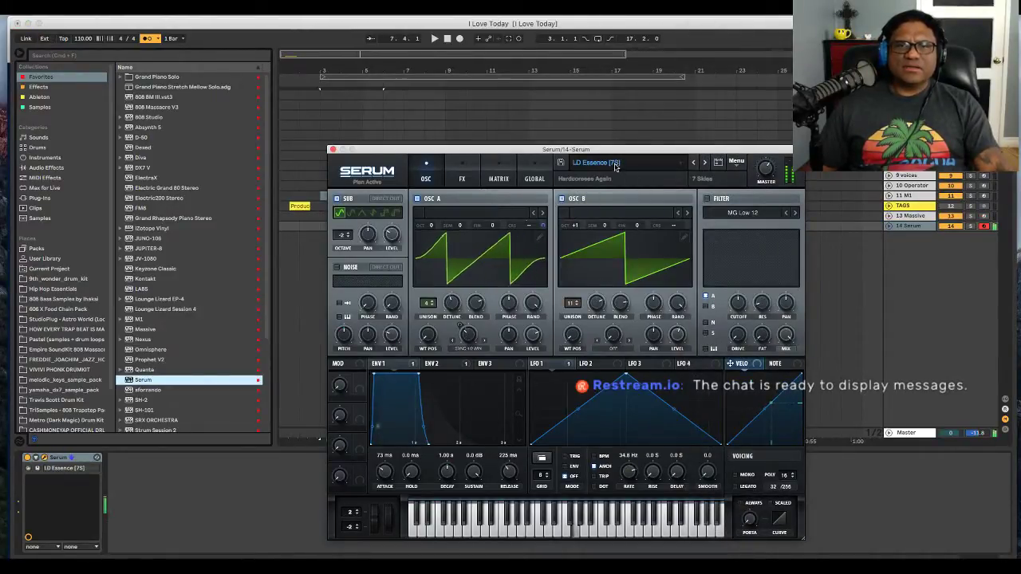
- Audition the Serum lead presets LD Heavy Metal [SD] and LD Digi Radar Boss [JL], lowering the system volume in between
{"action": "left_click", "coordinate": [600, 163]}
{"action": "mouse_move", "coordinate": [615, 204]}
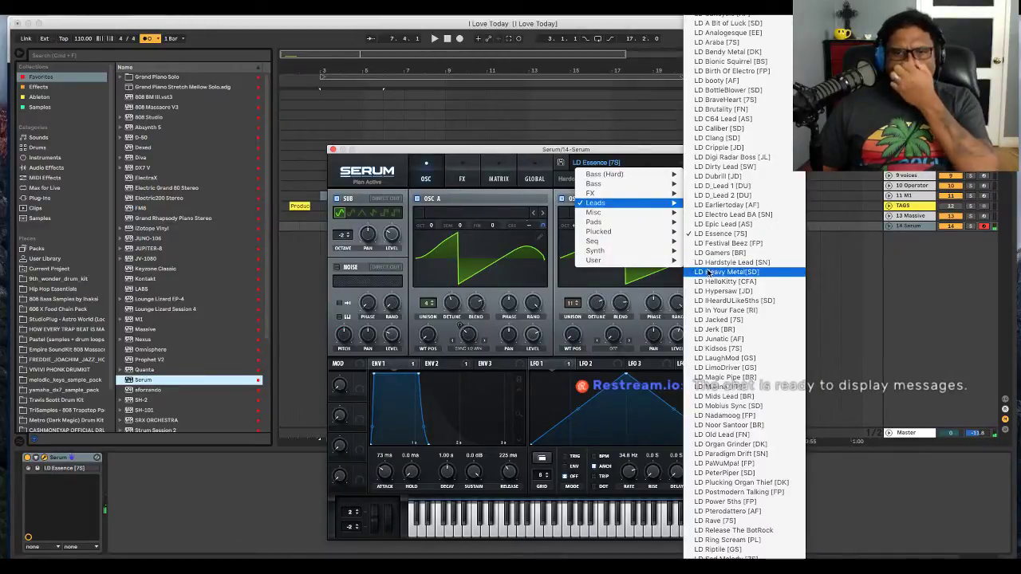
{"action": "left_click", "coordinate": [708, 272]}
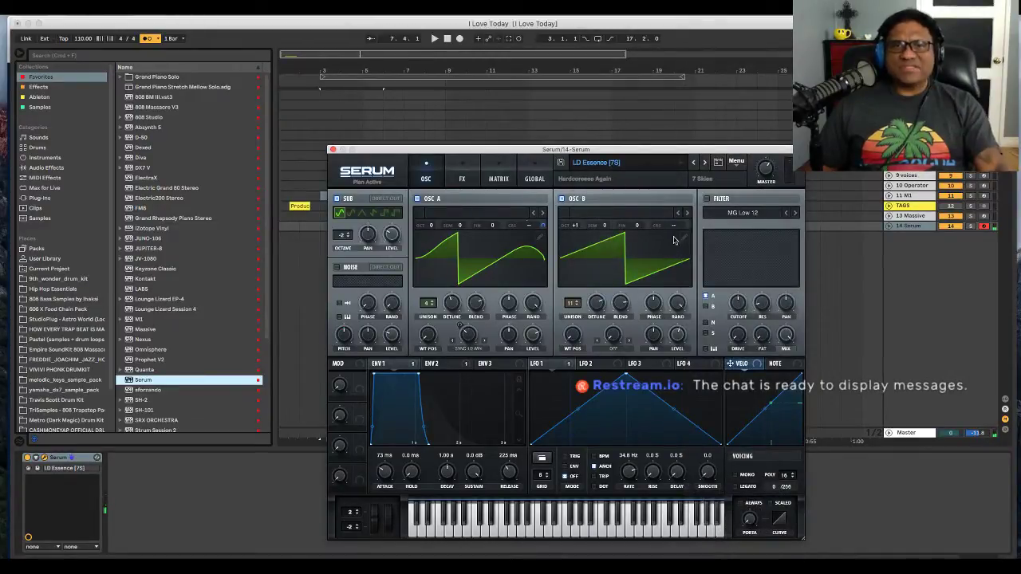
{"action": "key", "text": "XF86AudioLowerVolume"}
{"action": "left_click", "coordinate": [622, 169]}
{"action": "mouse_move", "coordinate": [615, 203]}
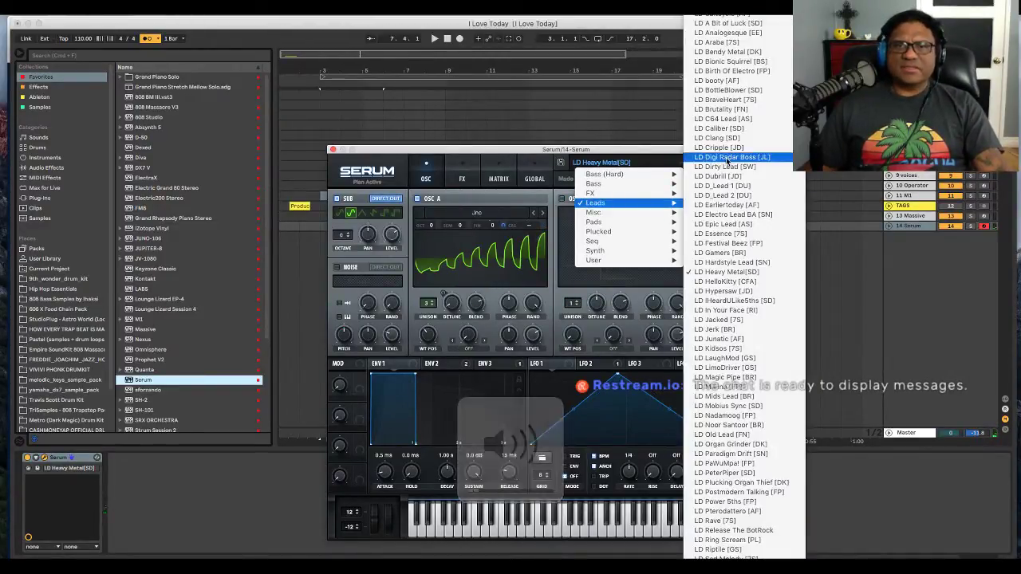
{"action": "left_click", "coordinate": [729, 161]}
- Audition the Serum lead presets LD Brutality [FN] and LD Nadamoog [FP]
{"action": "left_click", "coordinate": [635, 163]}
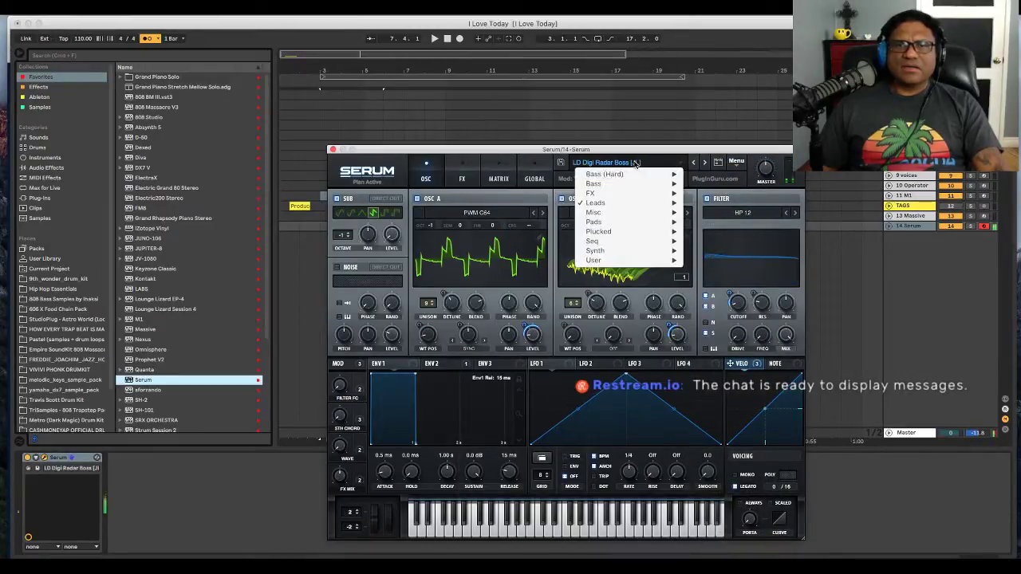
{"action": "mouse_move", "coordinate": [630, 203]}
{"action": "left_click", "coordinate": [744, 109]}
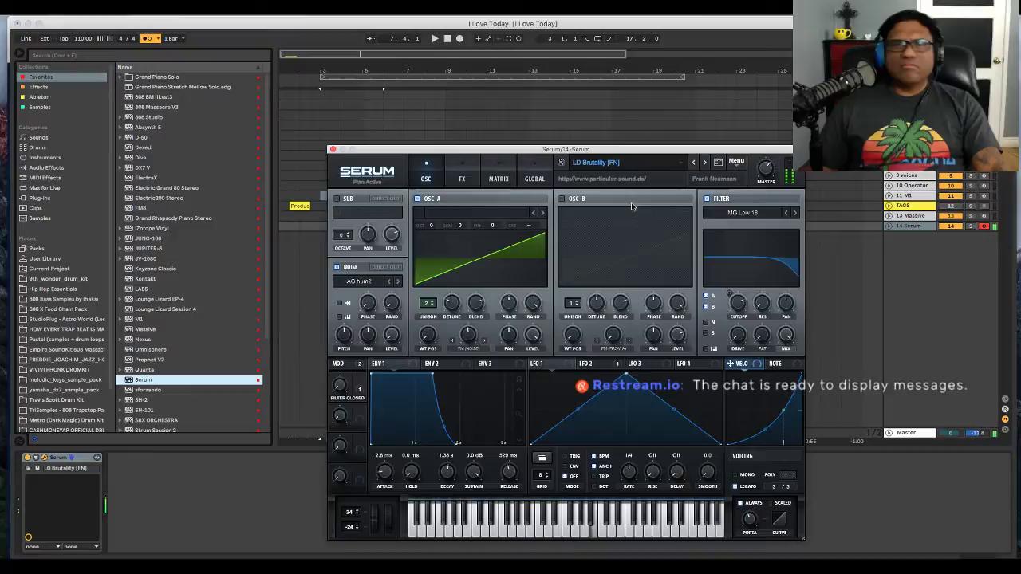
{"action": "left_click", "coordinate": [618, 166]}
{"action": "mouse_move", "coordinate": [613, 205]}
{"action": "left_click", "coordinate": [729, 416]}
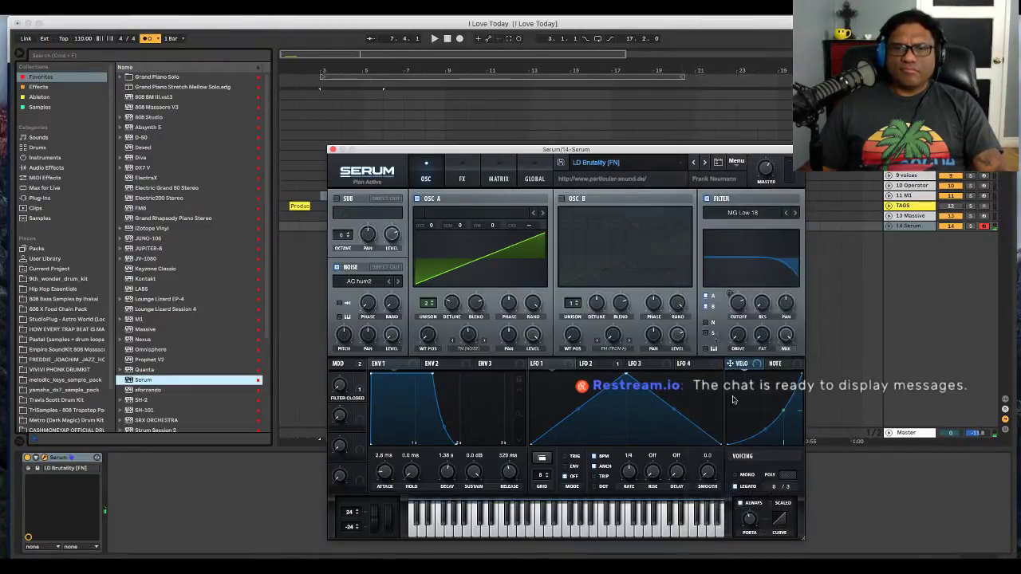
- Load the Serum lead preset LD PeterPiper [SD] and close the synth's window
{"action": "left_click", "coordinate": [624, 167]}
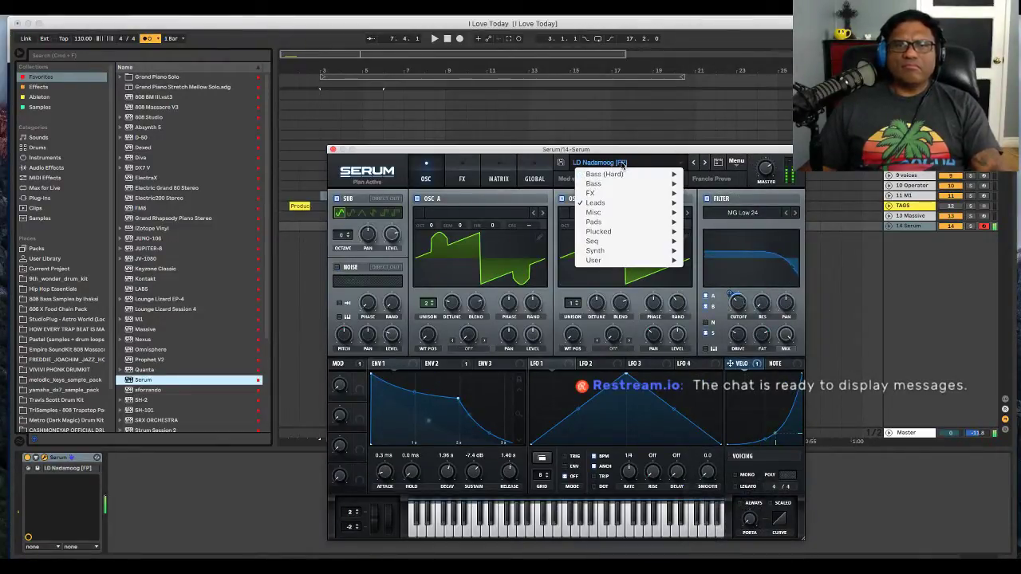
{"action": "mouse_move", "coordinate": [616, 206]}
{"action": "left_click", "coordinate": [725, 473]}
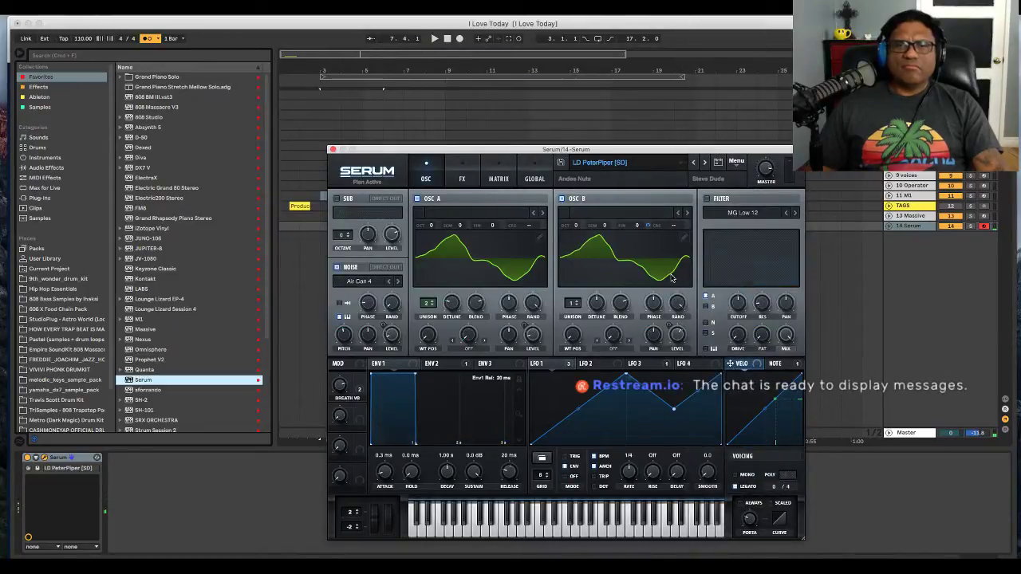
{"action": "left_click", "coordinate": [333, 149]}
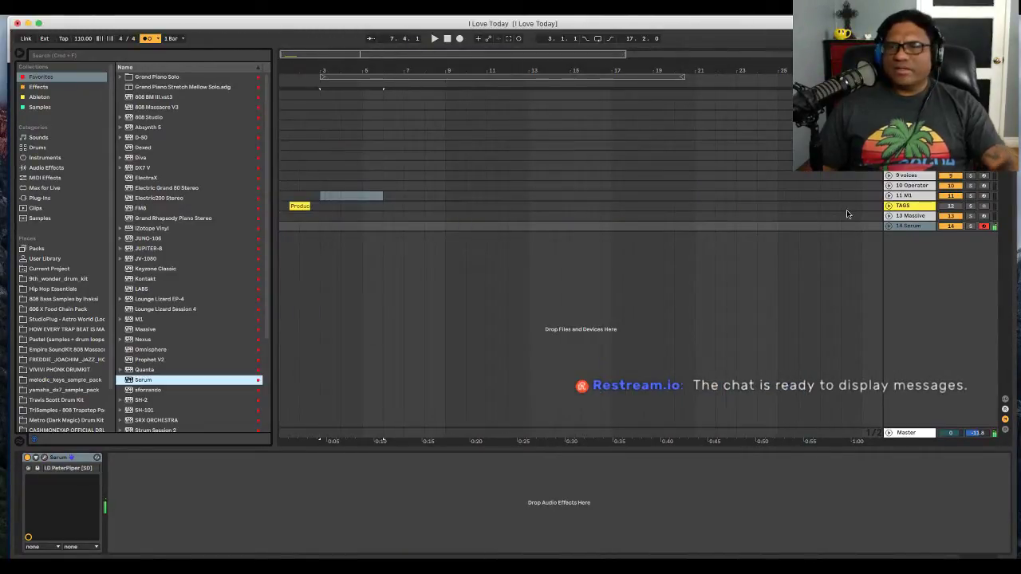
- Move the TAGS track below the Serum track
{"action": "left_click", "coordinate": [913, 207]}
{"action": "left_click_drag", "start_coordinate": [916, 247], "coordinate": [740, 263]}
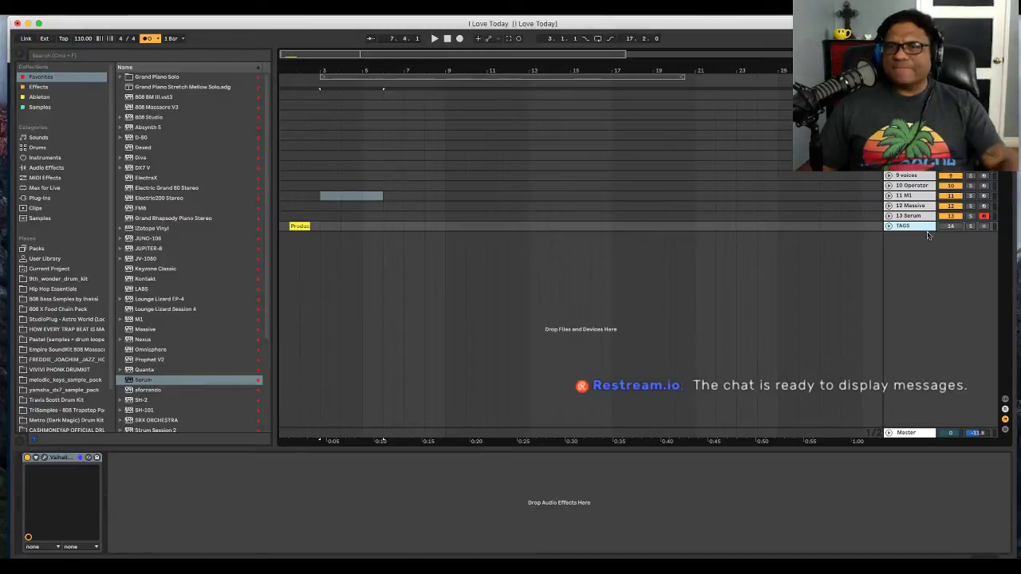
- Arm the M1 track for recording, open the M1 synth's window, and show its Global mode settings
{"action": "left_click", "coordinate": [984, 196]}
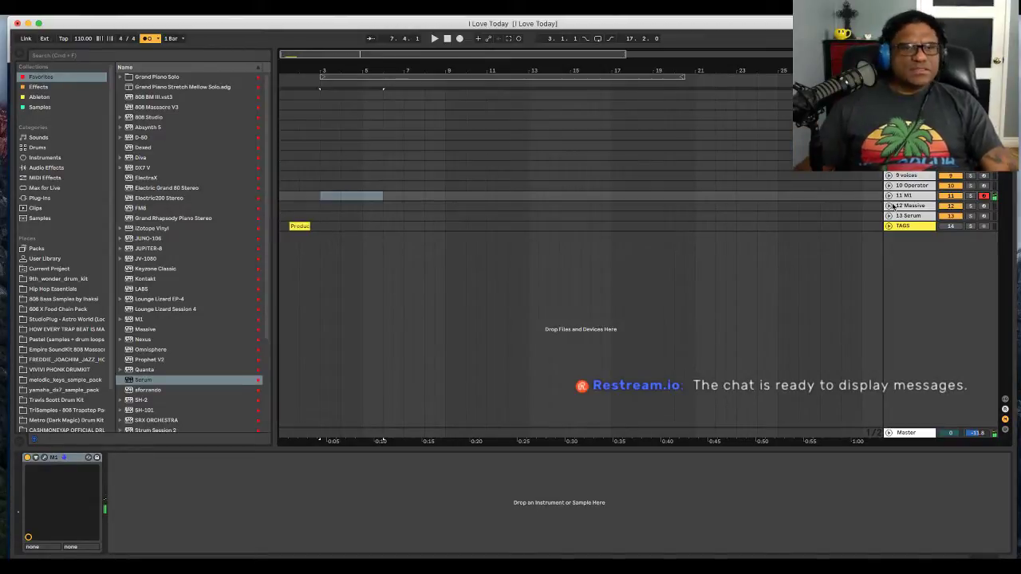
{"action": "left_click", "coordinate": [43, 457]}
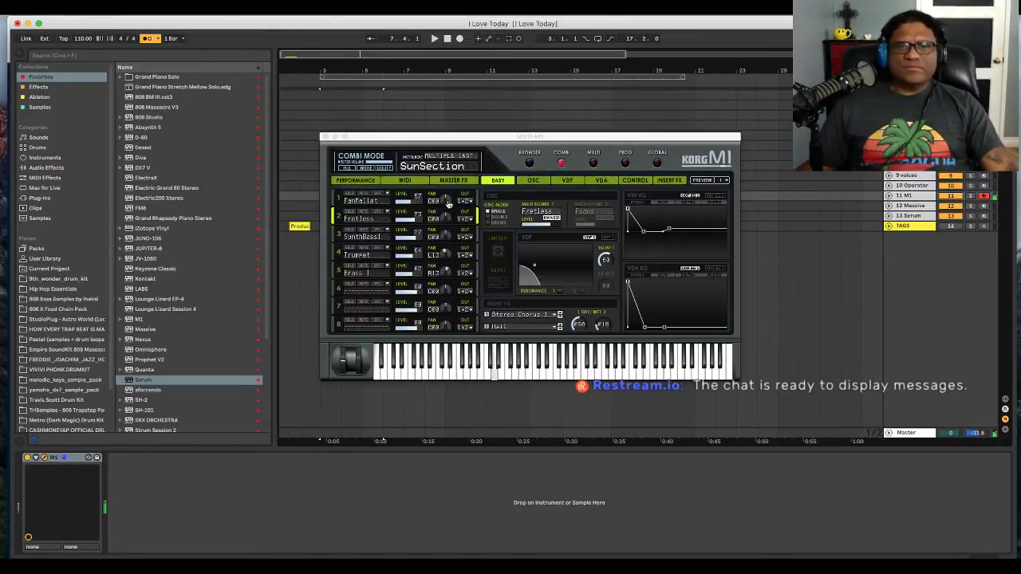
{"action": "left_click", "coordinate": [656, 163]}
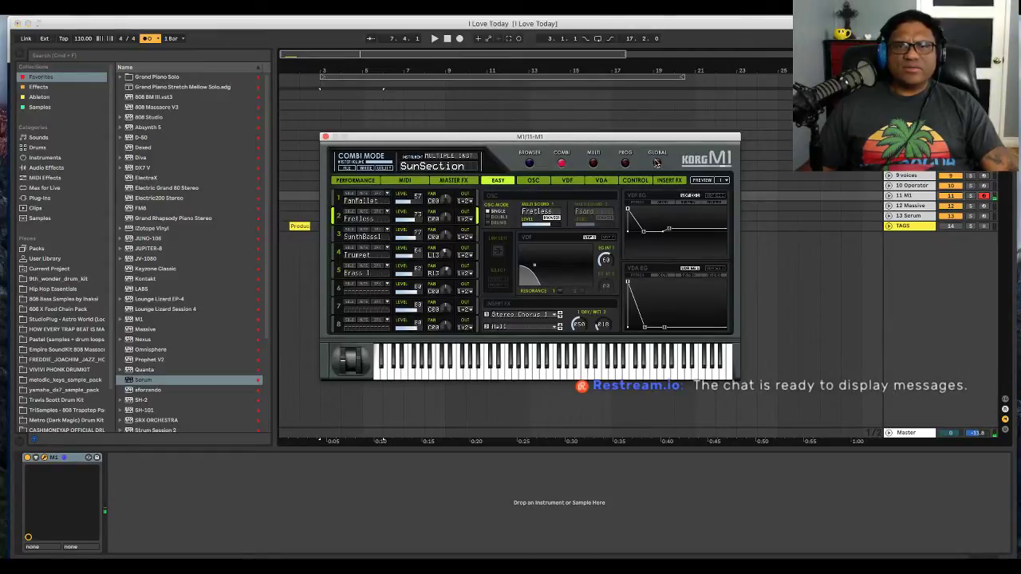
{"action": "left_click", "coordinate": [656, 163]}
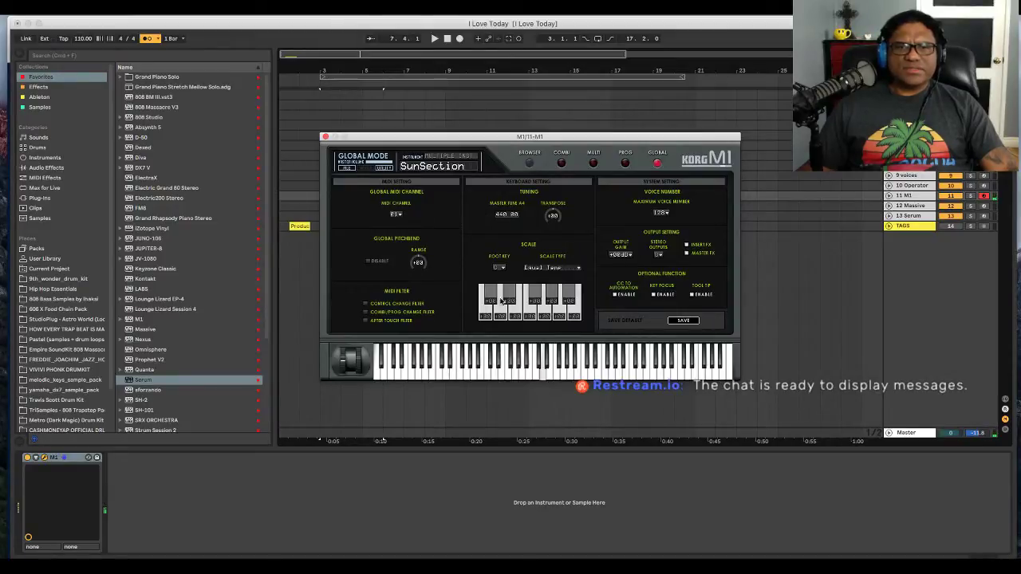
- Compare the M1's Combi, Multi, Prog and Global modes, and settle on Prog mode with the Universe sound
{"action": "left_click", "coordinate": [561, 163]}
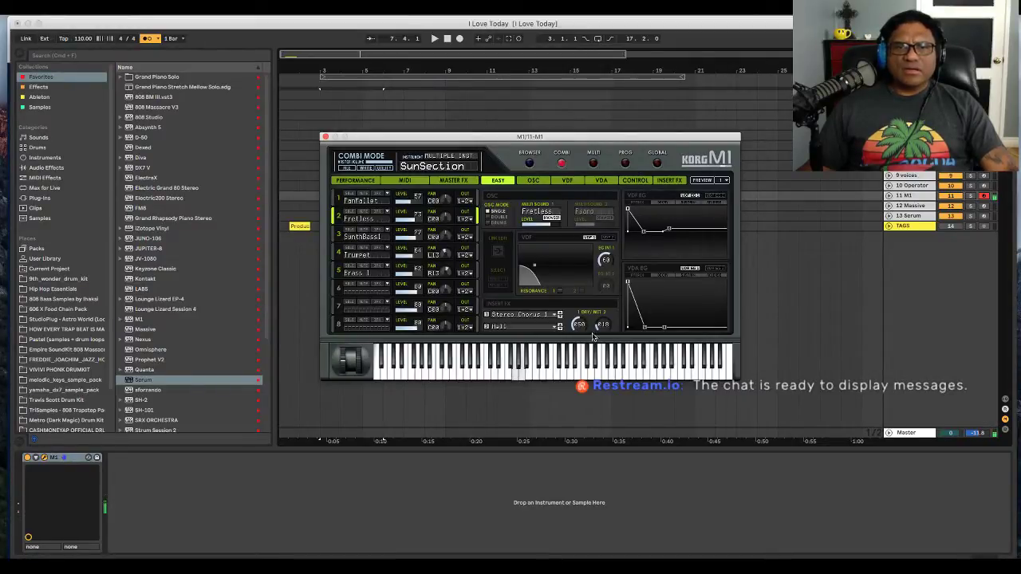
{"action": "left_click", "coordinate": [592, 163]}
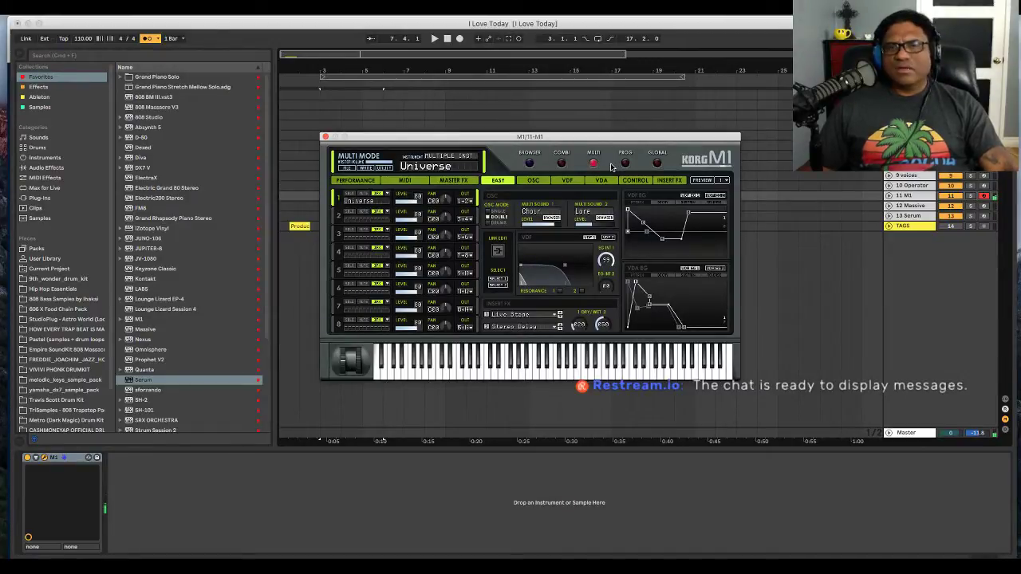
{"action": "left_click", "coordinate": [625, 164]}
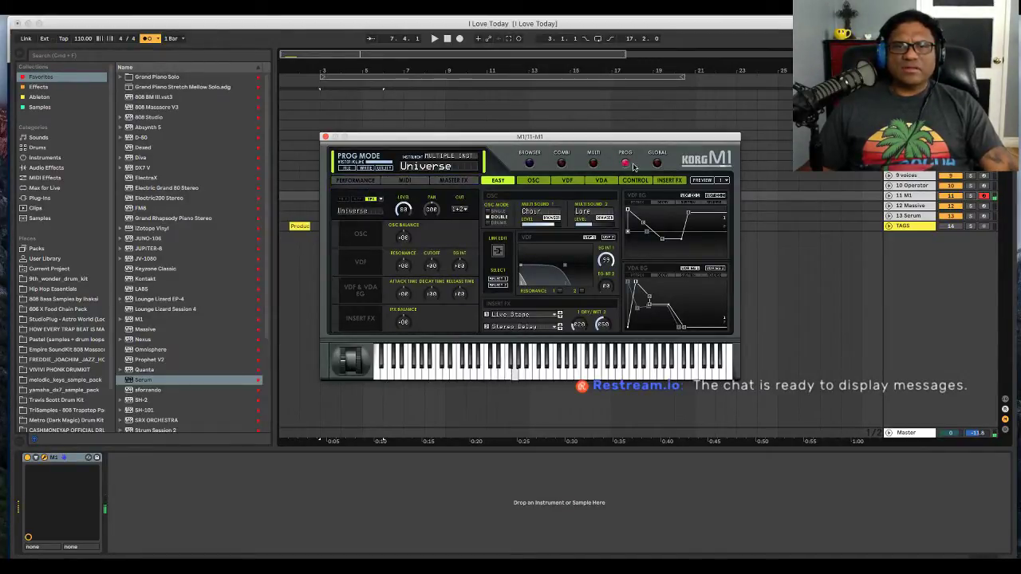
{"action": "left_click", "coordinate": [656, 163]}
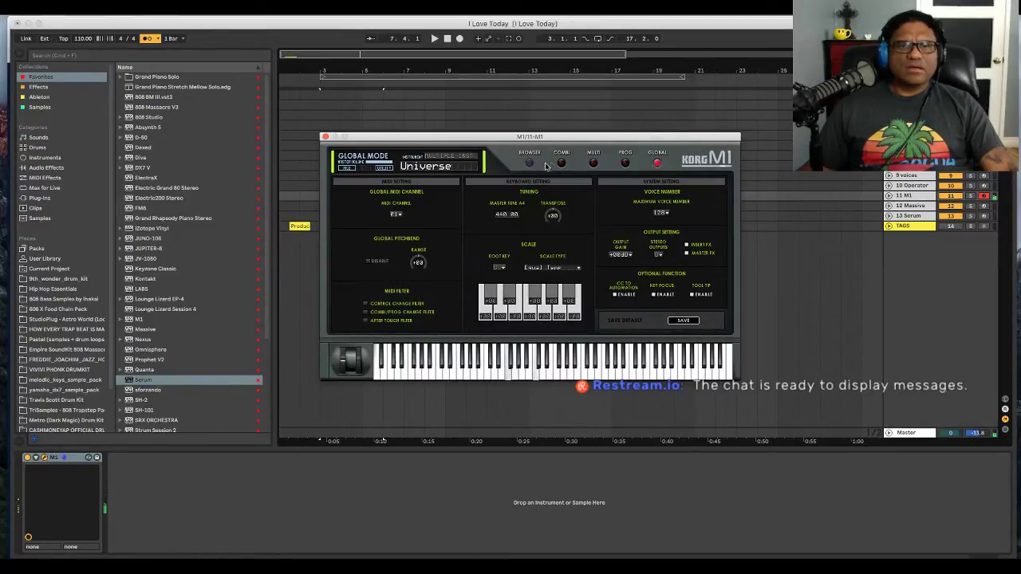
{"action": "left_click", "coordinate": [562, 163]}
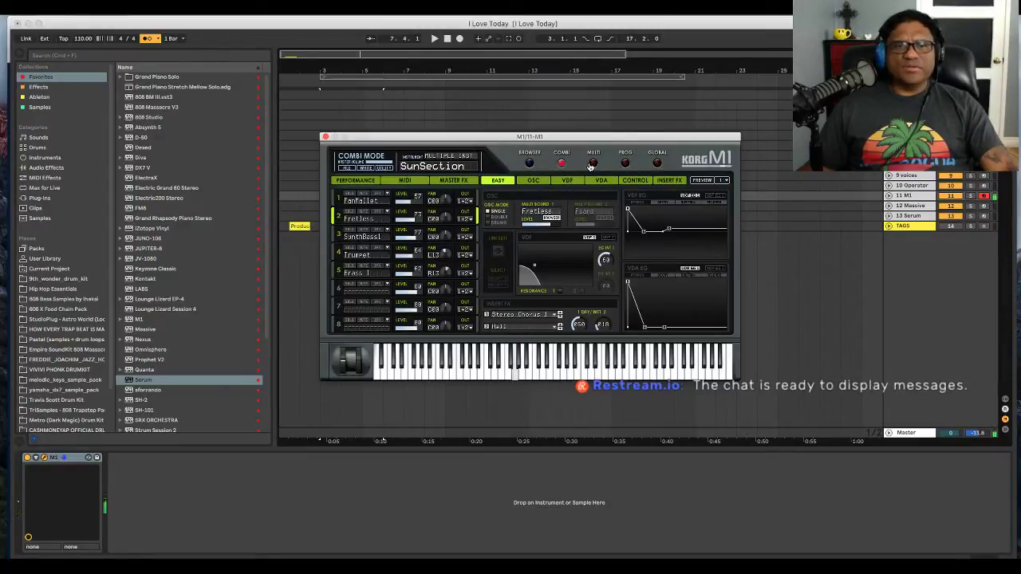
{"action": "left_click", "coordinate": [592, 164]}
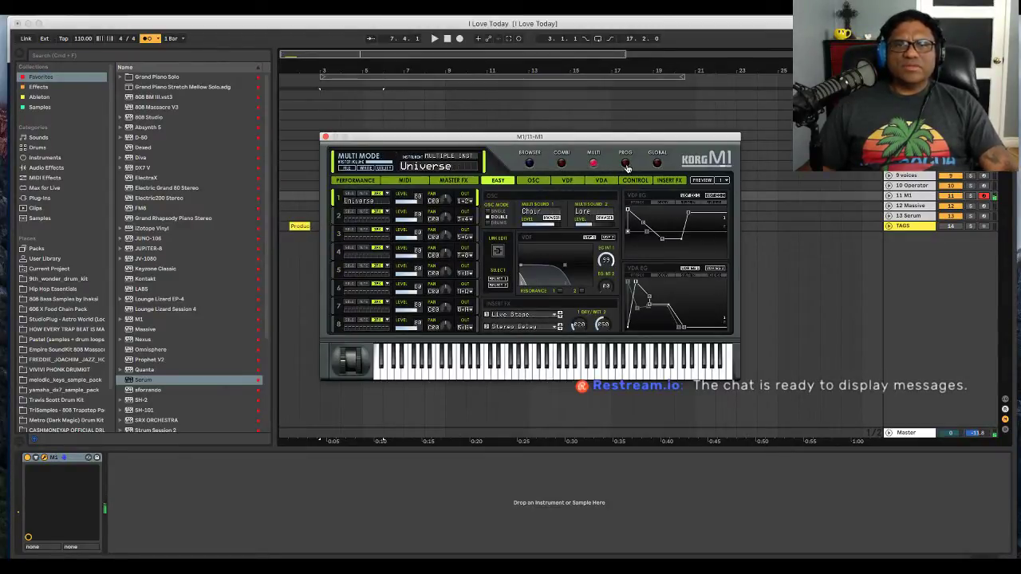
{"action": "left_click", "coordinate": [626, 165]}
{"action": "left_click", "coordinate": [657, 164]}
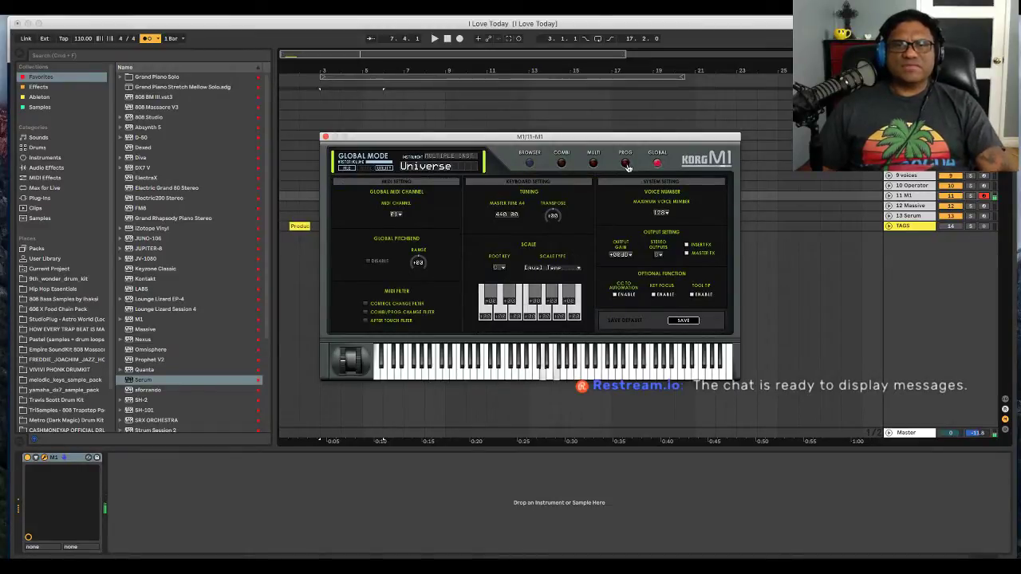
{"action": "left_click", "coordinate": [625, 165]}
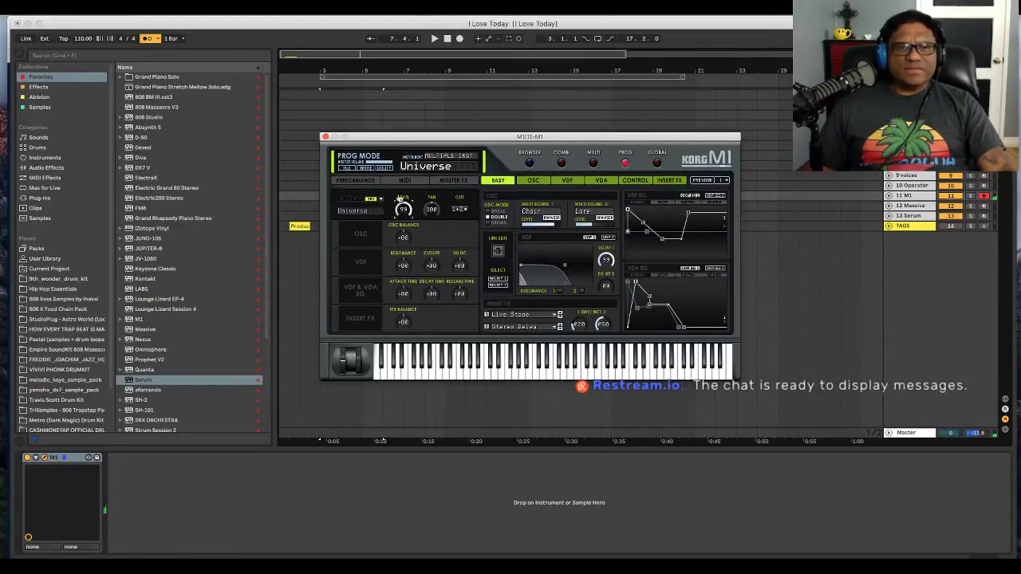
- Adjust the Universe part's level in the M1's Multi mode and switch the synth to Combi mode
{"action": "left_click", "coordinate": [591, 164]}
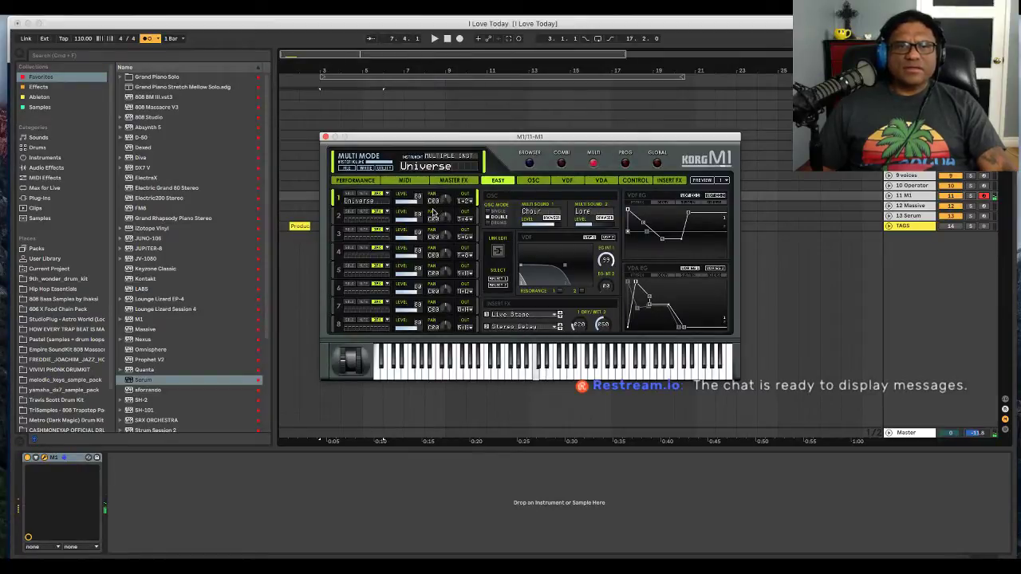
{"action": "left_click_drag", "start_coordinate": [418, 200], "coordinate": [419, 179]}
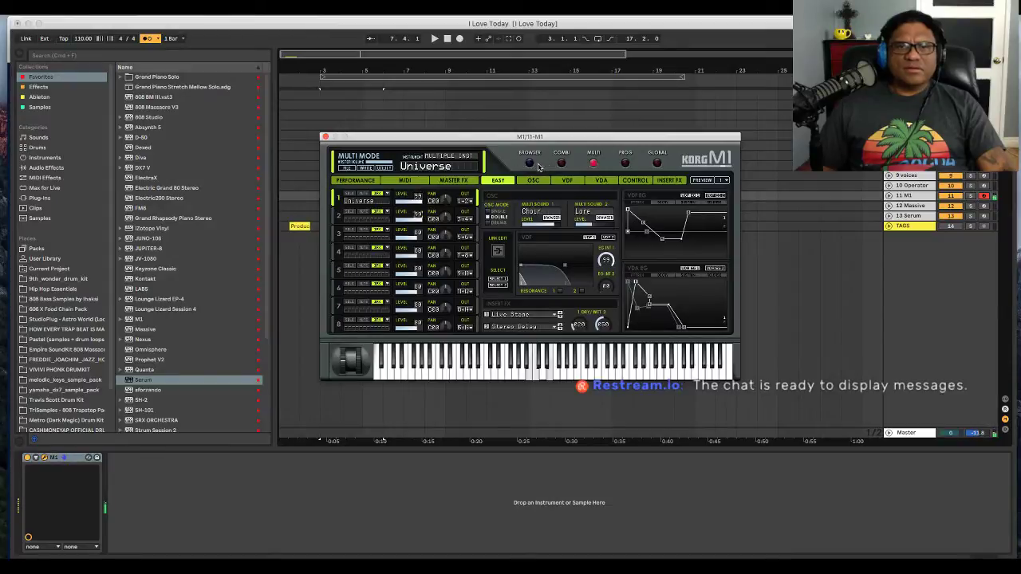
{"action": "left_click", "coordinate": [561, 164]}
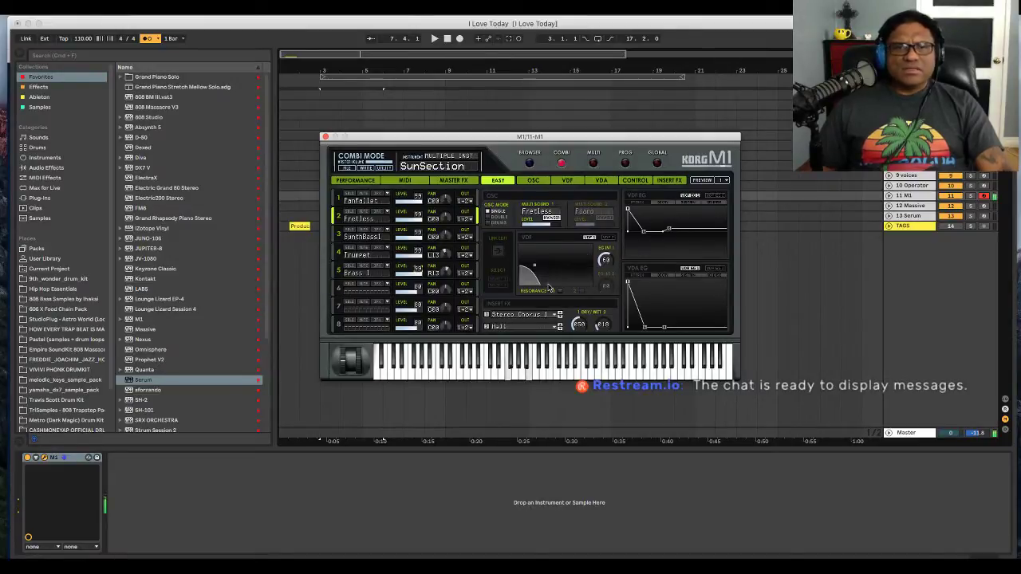
- Look through the Combi's Performance, MIDI, Master FX and Easy pages for level settings
{"action": "mouse_move", "coordinate": [538, 227]}
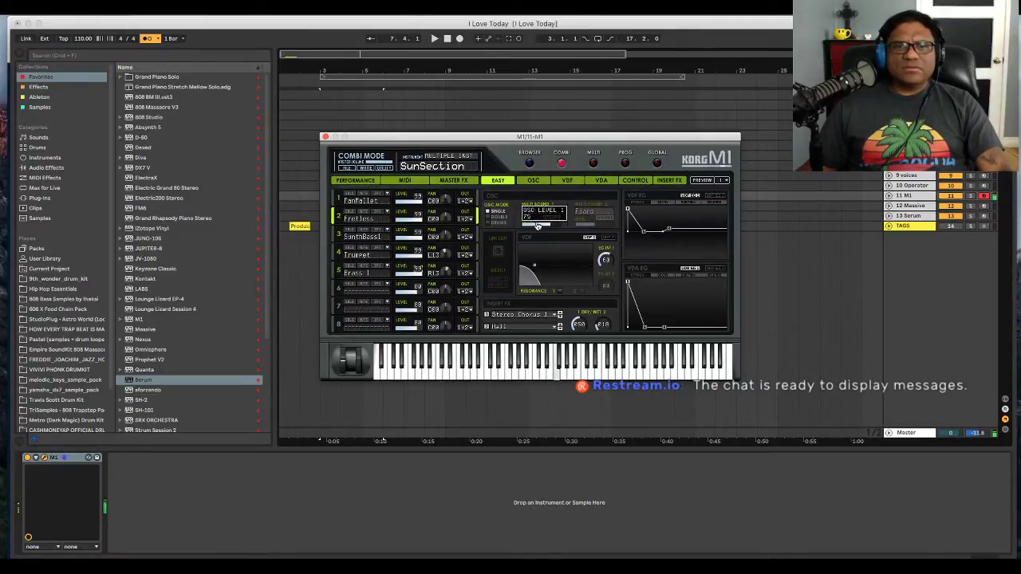
{"action": "left_click", "coordinate": [382, 182]}
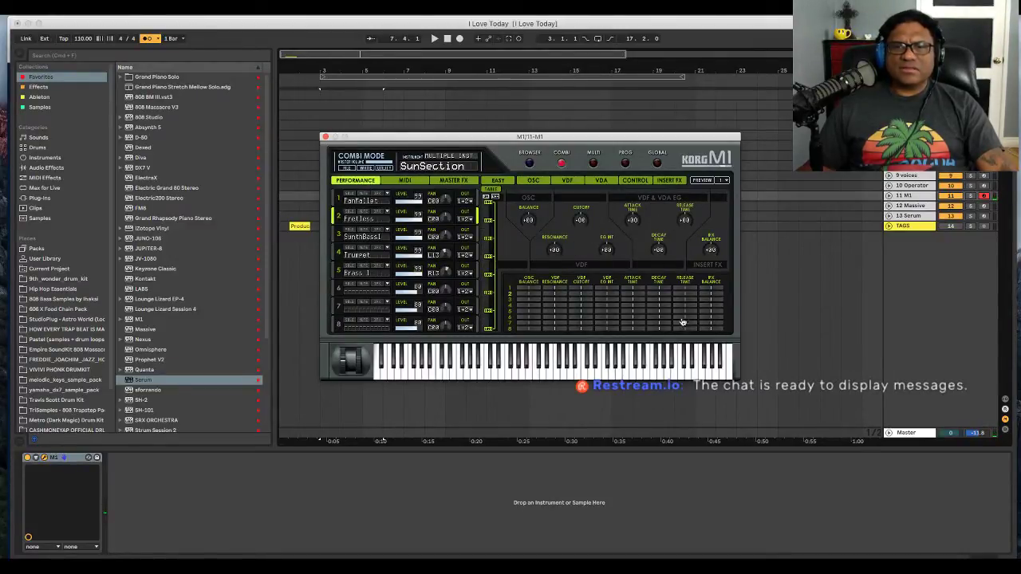
{"action": "left_click", "coordinate": [404, 181]}
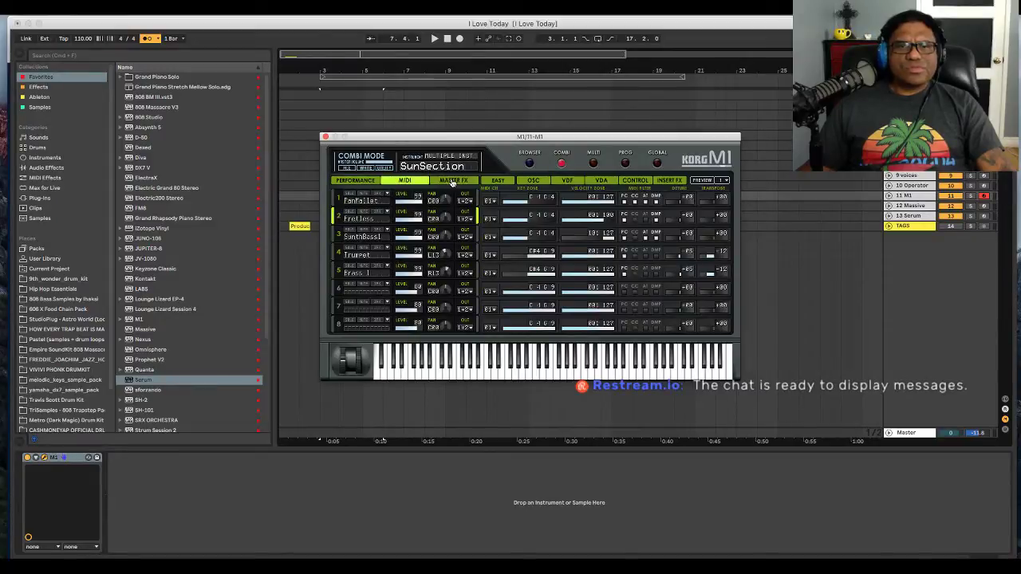
{"action": "left_click", "coordinate": [451, 183]}
{"action": "left_click", "coordinate": [497, 181]}
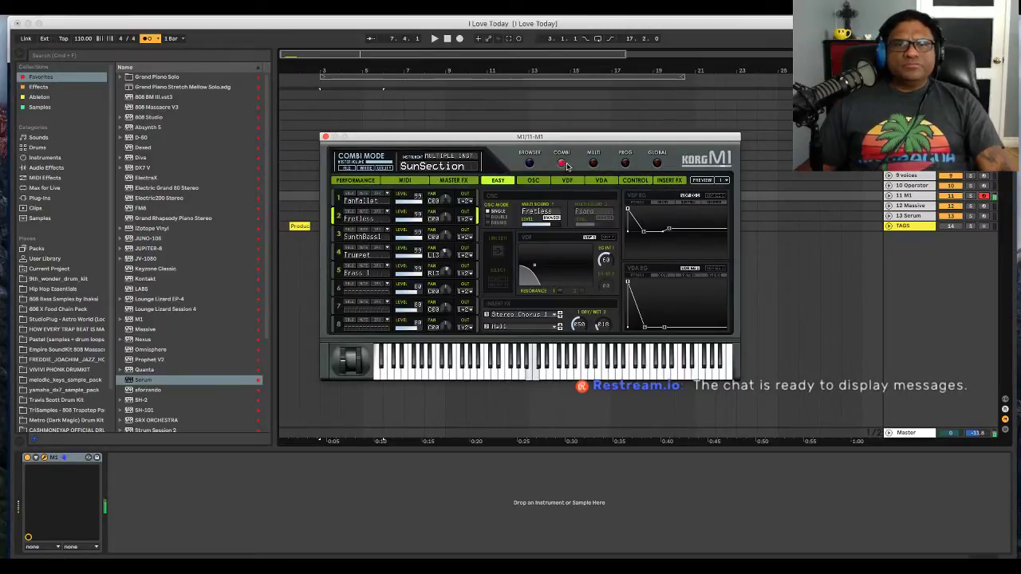
- Load the Combi preset Pankala from Card 1 of the M1's sound browser
{"action": "left_click", "coordinate": [529, 165]}
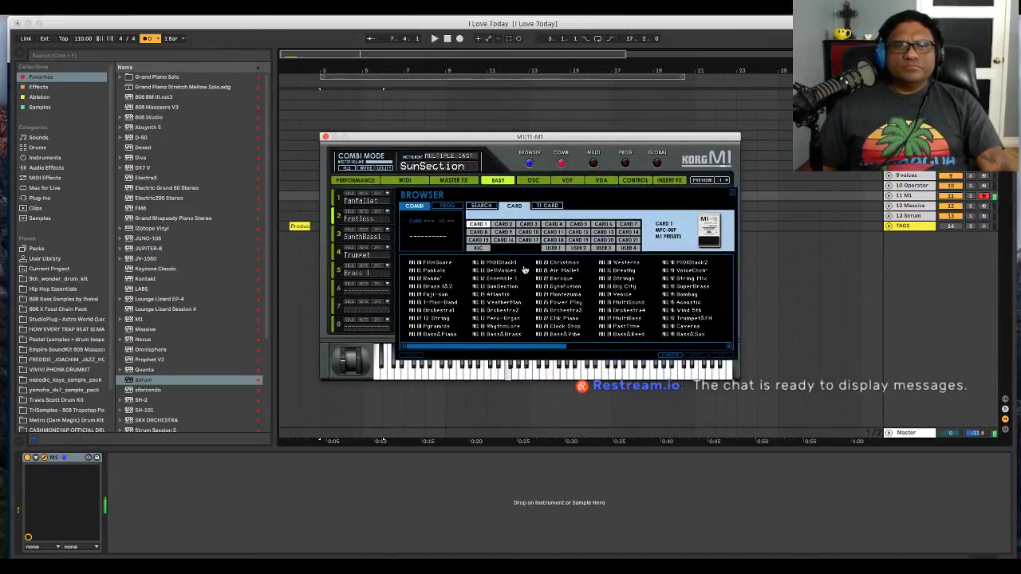
{"action": "left_click", "coordinate": [435, 272]}
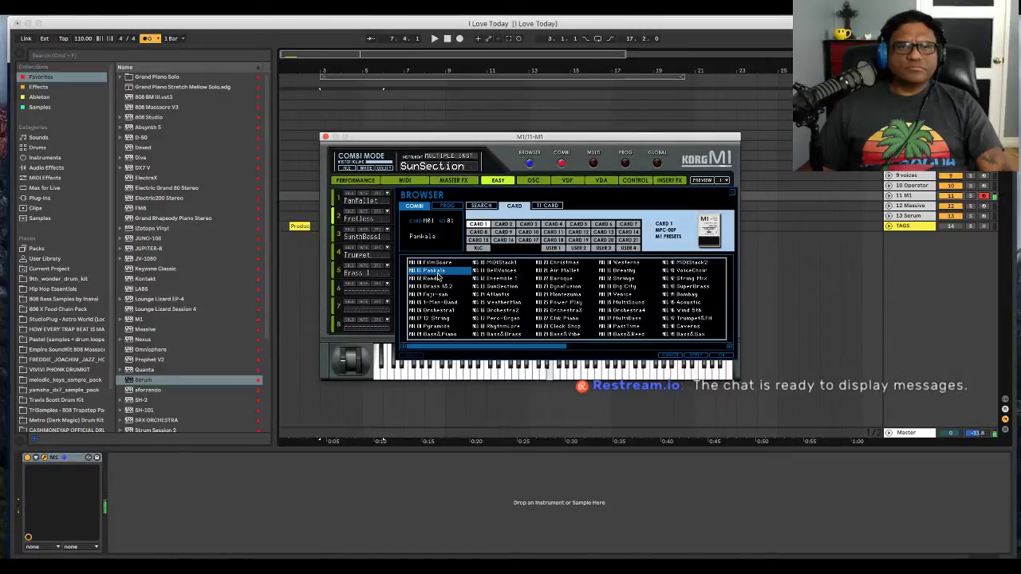
{"action": "double_click", "coordinate": [435, 272]}
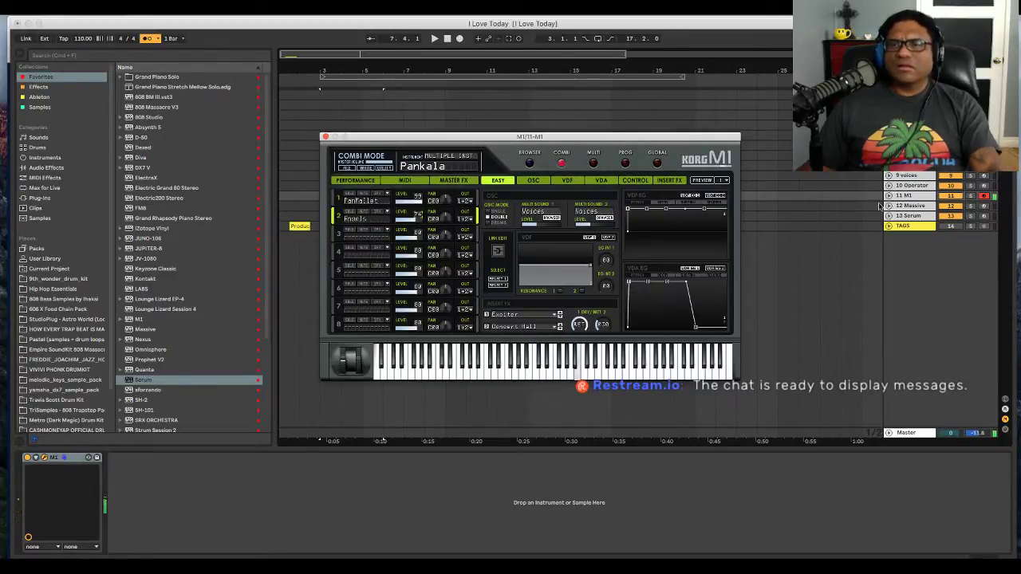
- Try a higher volume on the M1 track, reset it to 0 dB and collapse the track
{"action": "double_click", "coordinate": [932, 198]}
{"action": "left_click_drag", "start_coordinate": [946, 206], "coordinate": [946, 182]}
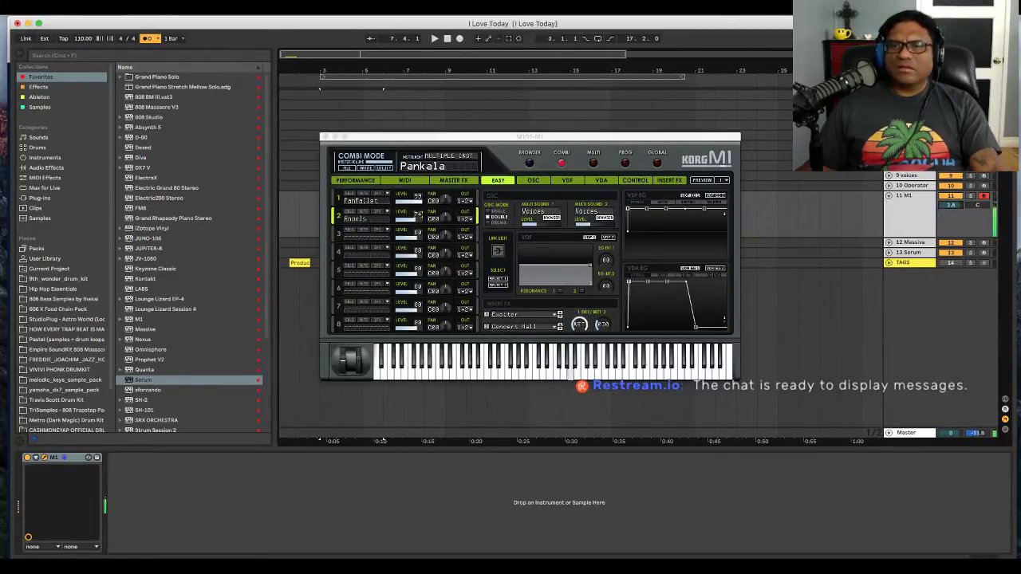
{"action": "double_click", "coordinate": [952, 206]}
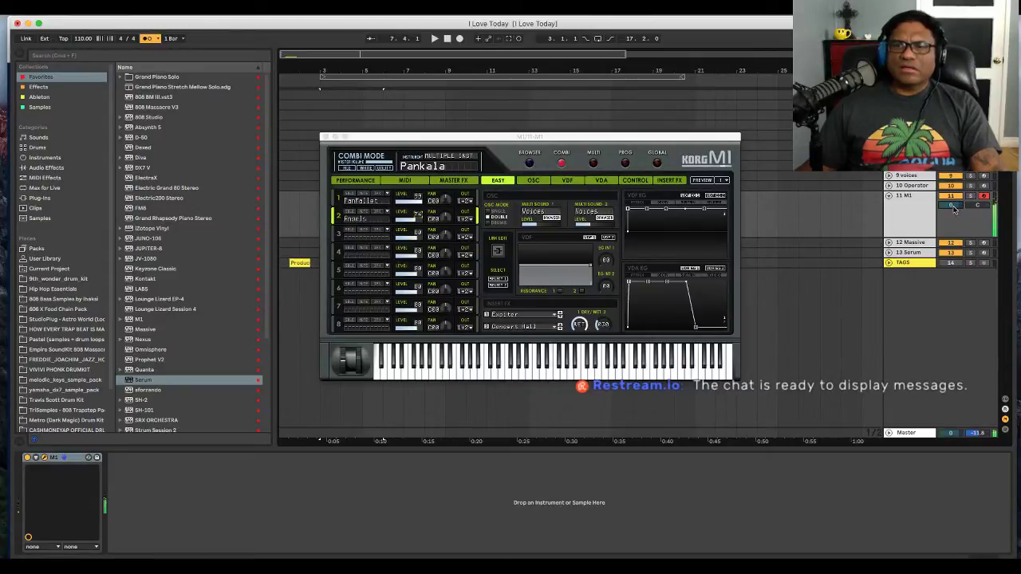
{"action": "left_click", "coordinate": [889, 196]}
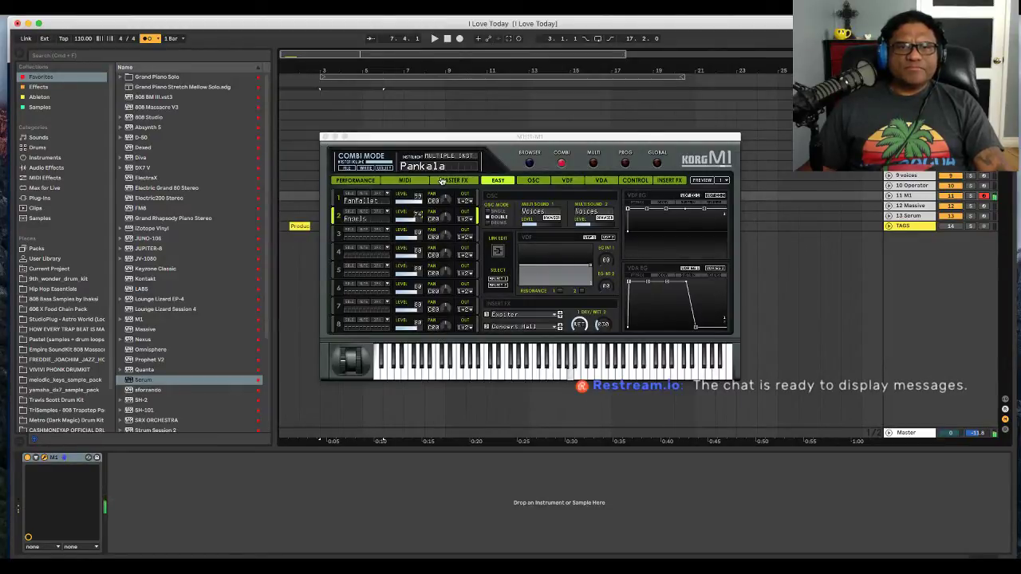
- Raise the M1's output gain to +12 dB in the Global mode's system settings
{"action": "left_click", "coordinate": [529, 164]}
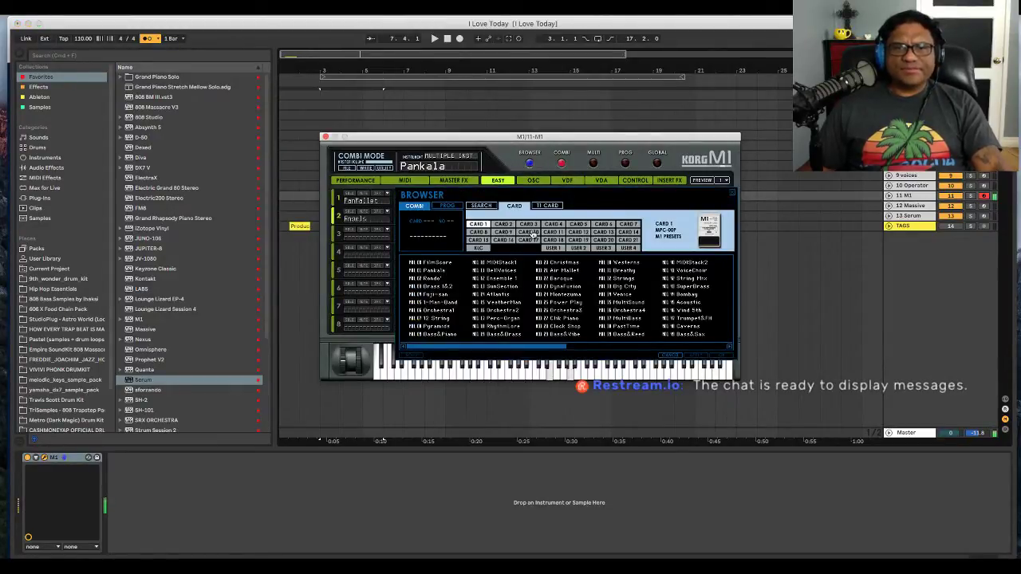
{"action": "left_click", "coordinate": [657, 163]}
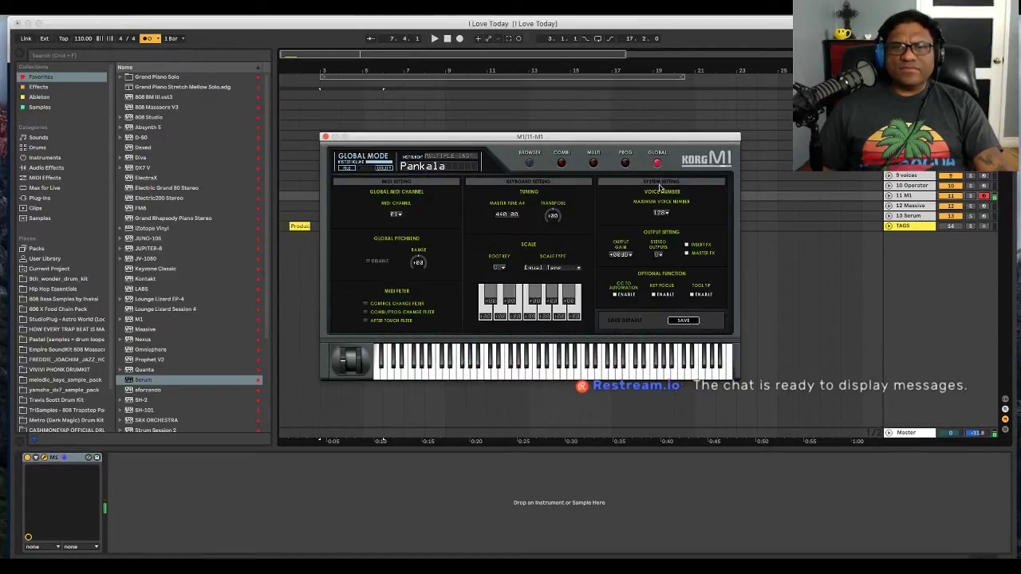
{"action": "left_click", "coordinate": [622, 255]}
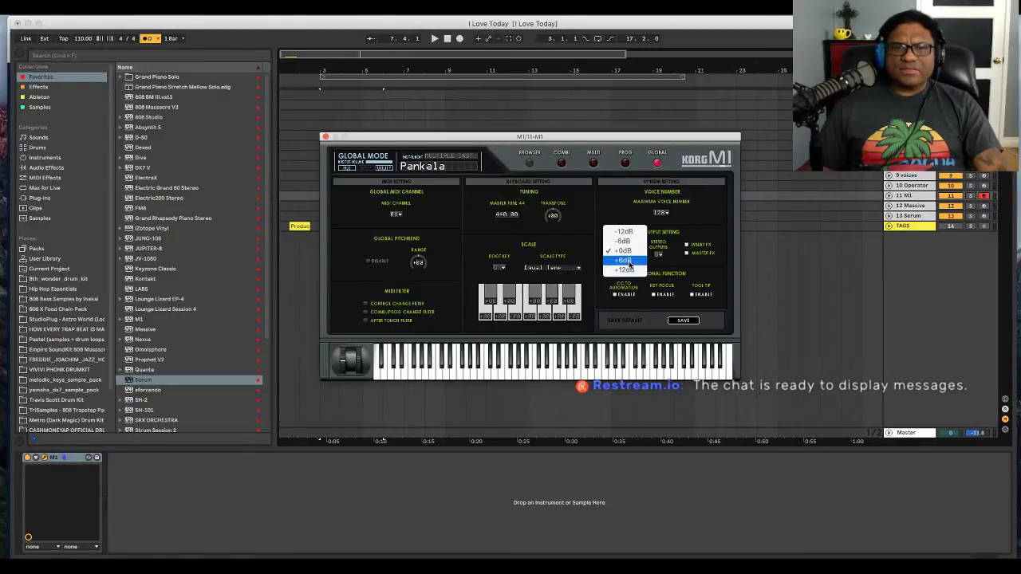
{"action": "left_click", "coordinate": [624, 259]}
{"action": "left_click", "coordinate": [625, 258]}
{"action": "left_click", "coordinate": [624, 260]}
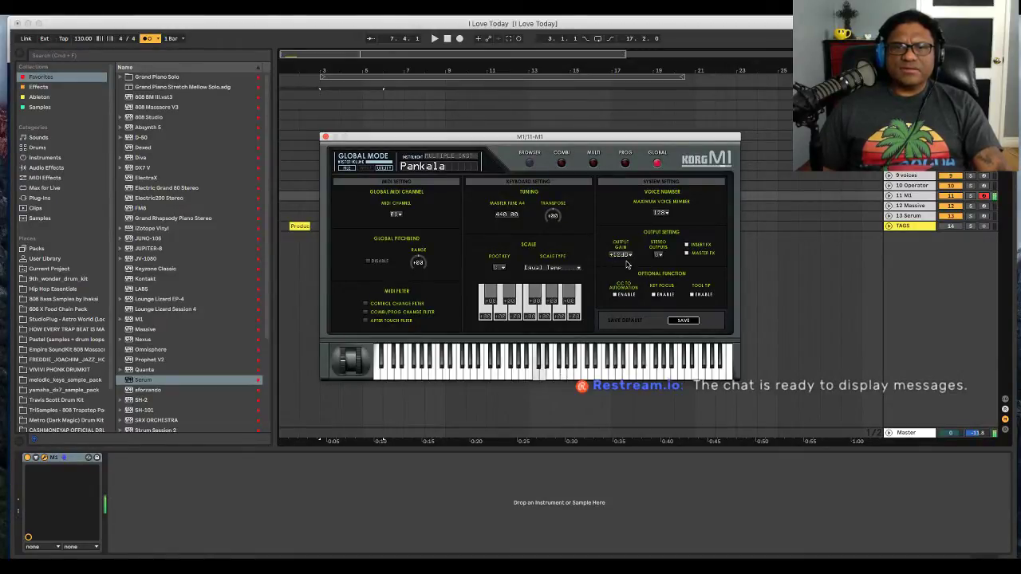
- Set the M1's output gain back to +0 dB and return the synth to Combi mode
{"action": "left_click", "coordinate": [889, 196]}
{"action": "left_click", "coordinate": [889, 195]}
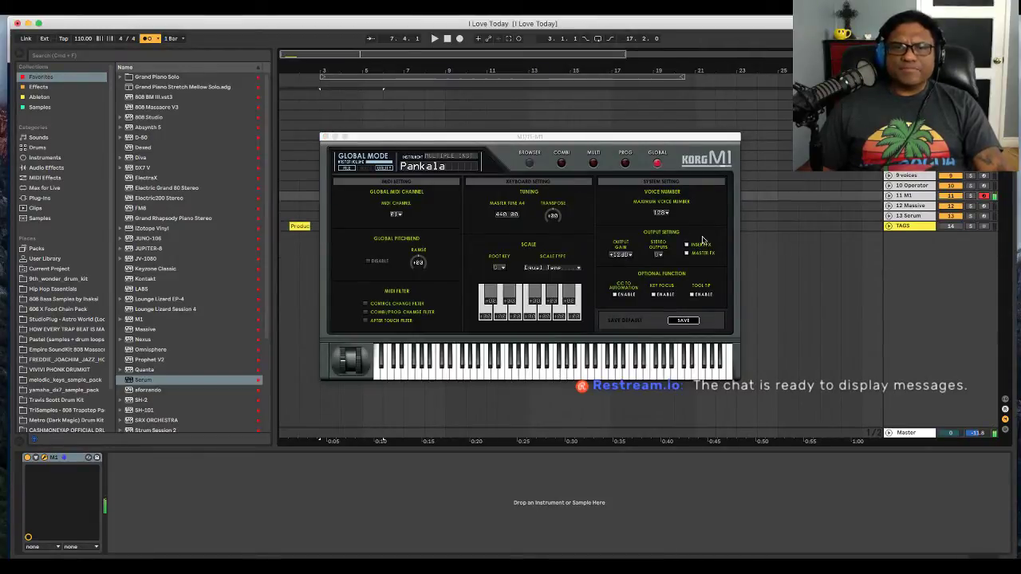
{"action": "left_click", "coordinate": [626, 255]}
{"action": "left_click", "coordinate": [626, 255]}
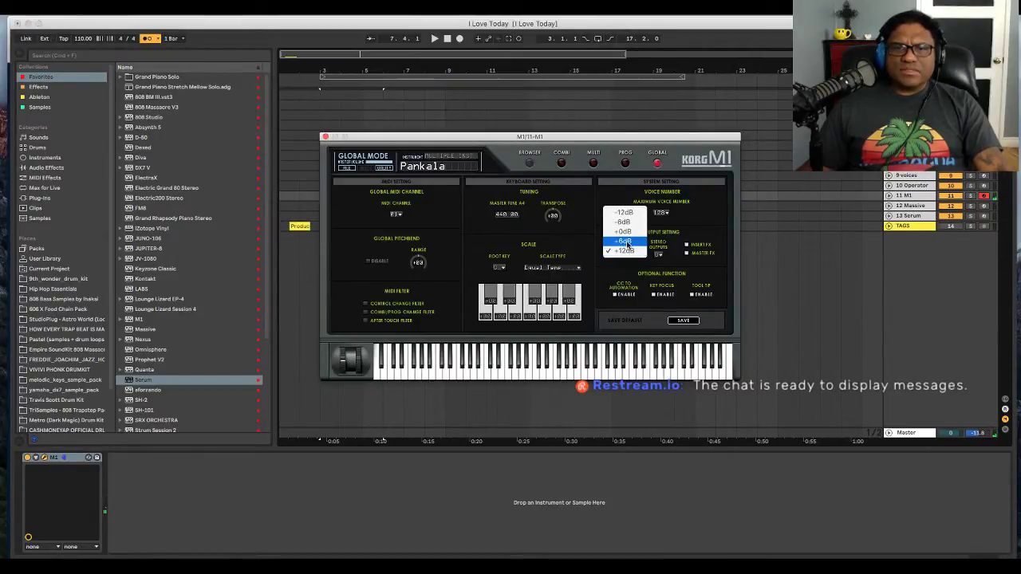
{"action": "left_click", "coordinate": [626, 247]}
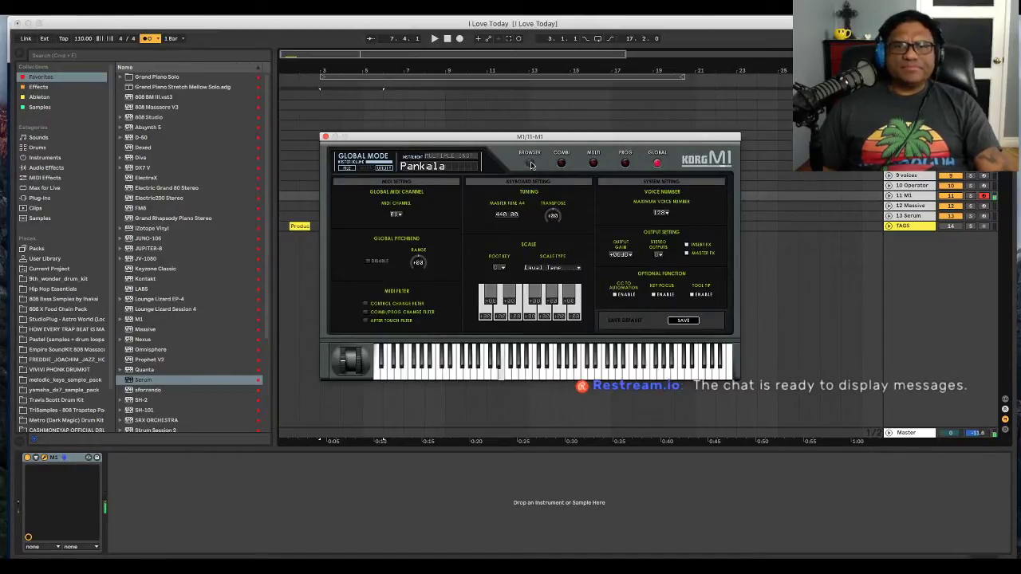
{"action": "left_click", "coordinate": [561, 163]}
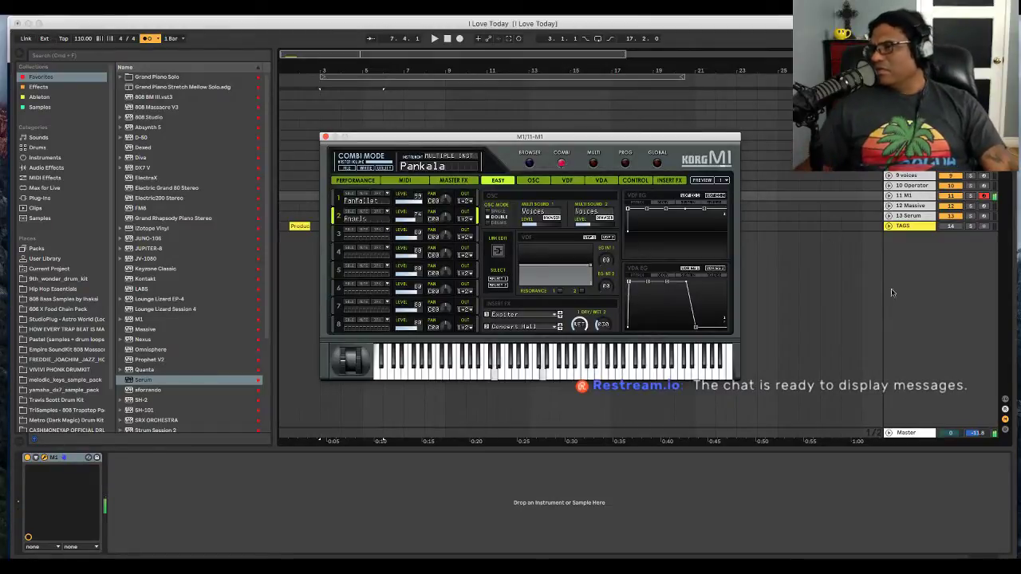
- Try lower levels for both Pankala layers, and try the M1 track's volume at -4.0 before resetting it to 0 dB
{"action": "left_click", "coordinate": [889, 195]}
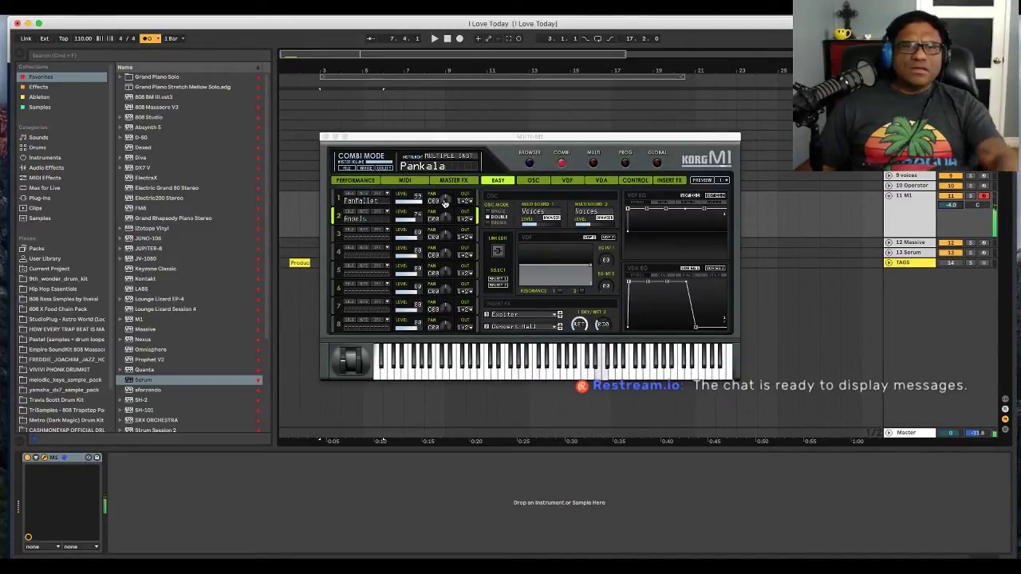
{"action": "left_click", "coordinate": [418, 215]}
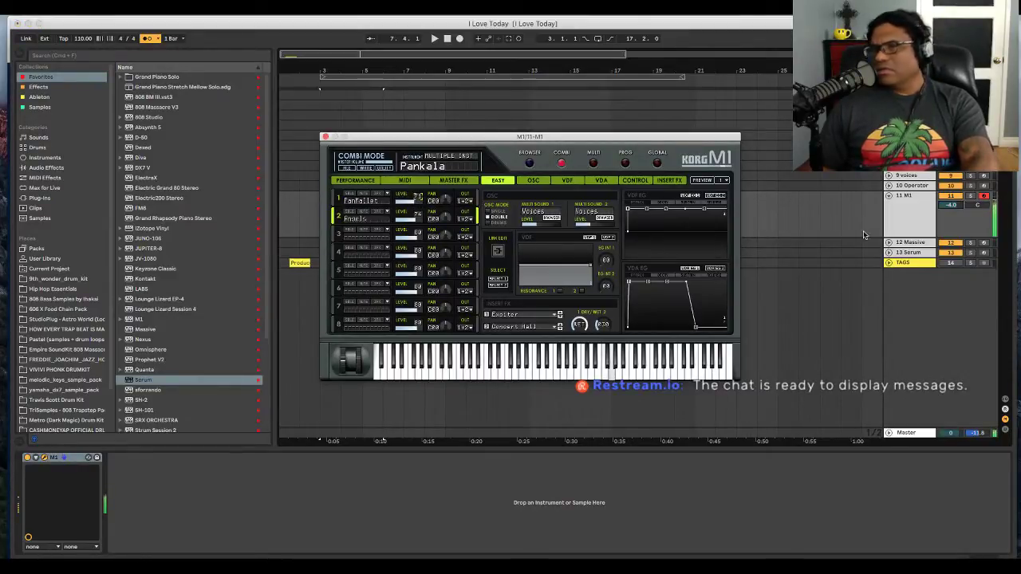
{"action": "left_click", "coordinate": [917, 222]}
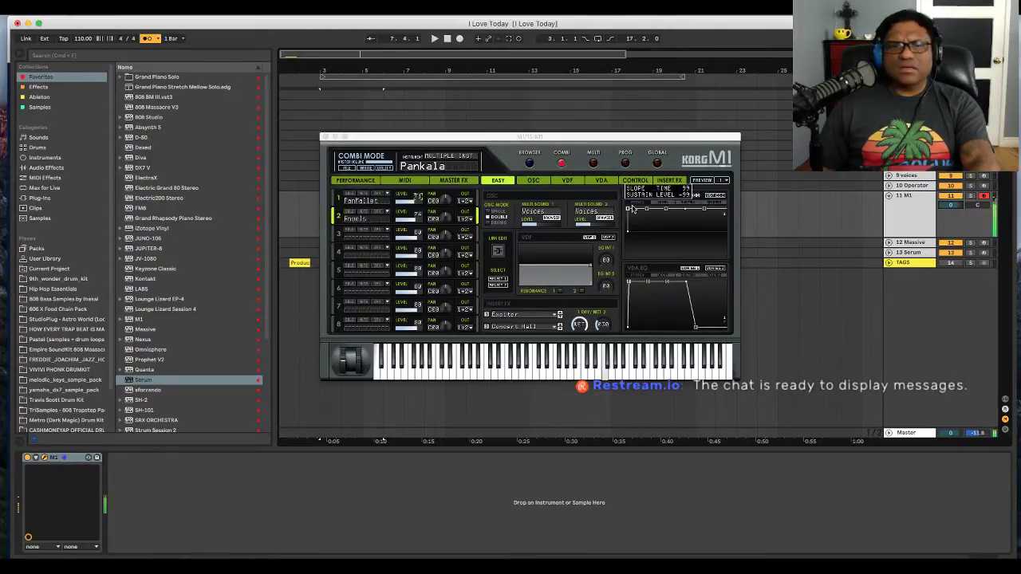
{"action": "left_click", "coordinate": [421, 212]}
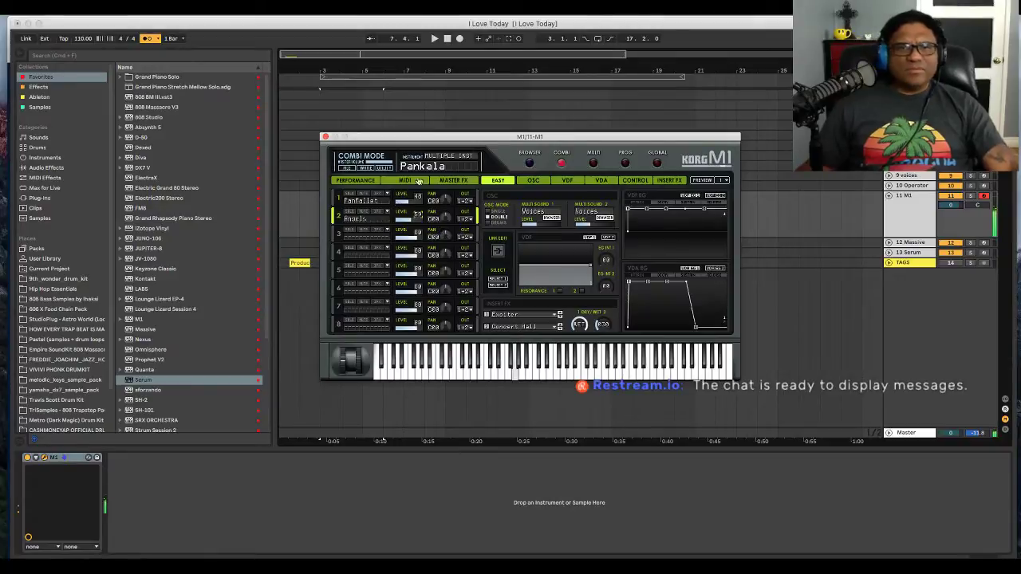
- Load the Combi preset SunSection from Card 1 of the M1's sound browser
{"action": "left_click", "coordinate": [529, 165]}
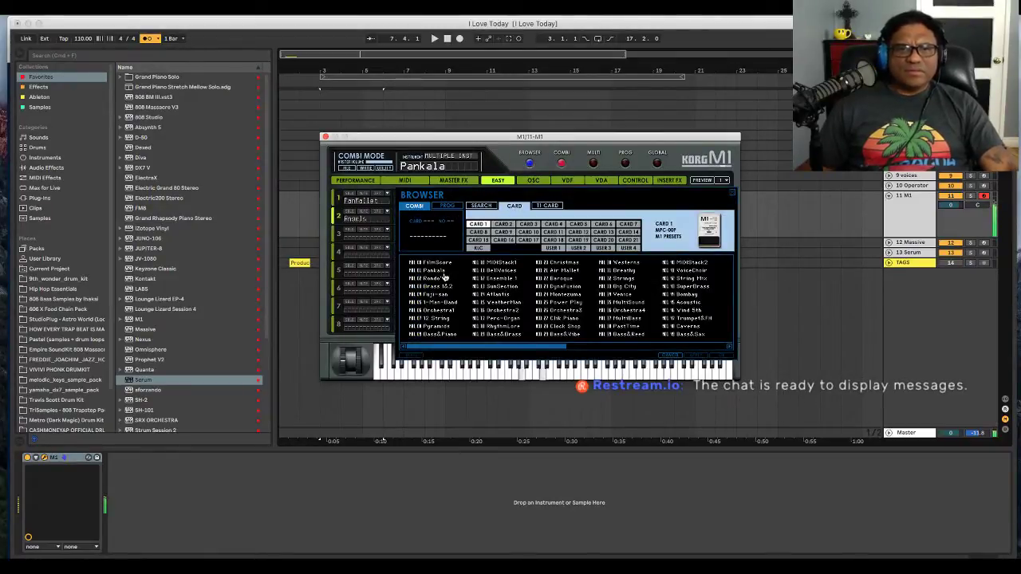
{"action": "double_click", "coordinate": [501, 279]}
{"action": "left_click", "coordinate": [530, 164]}
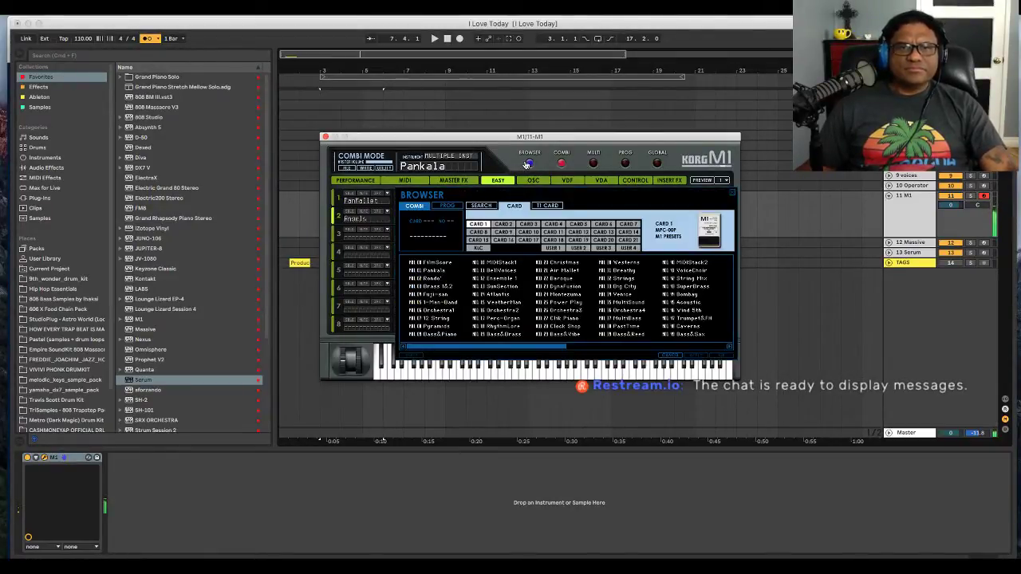
{"action": "double_click", "coordinate": [497, 286]}
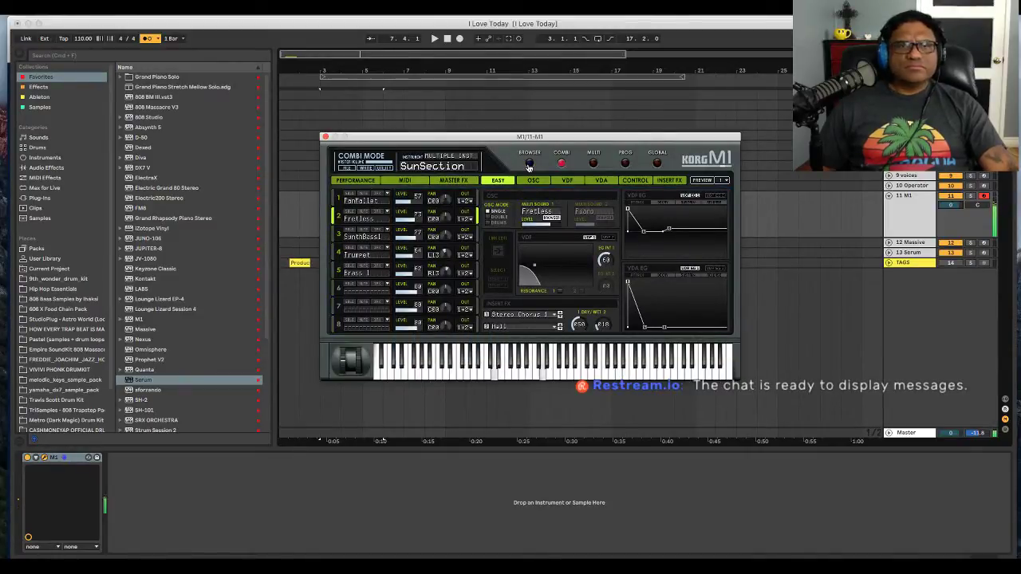
- Close the M1 synth's window and collapse the M1 track in the arrangement
{"action": "left_click", "coordinate": [60, 8]}
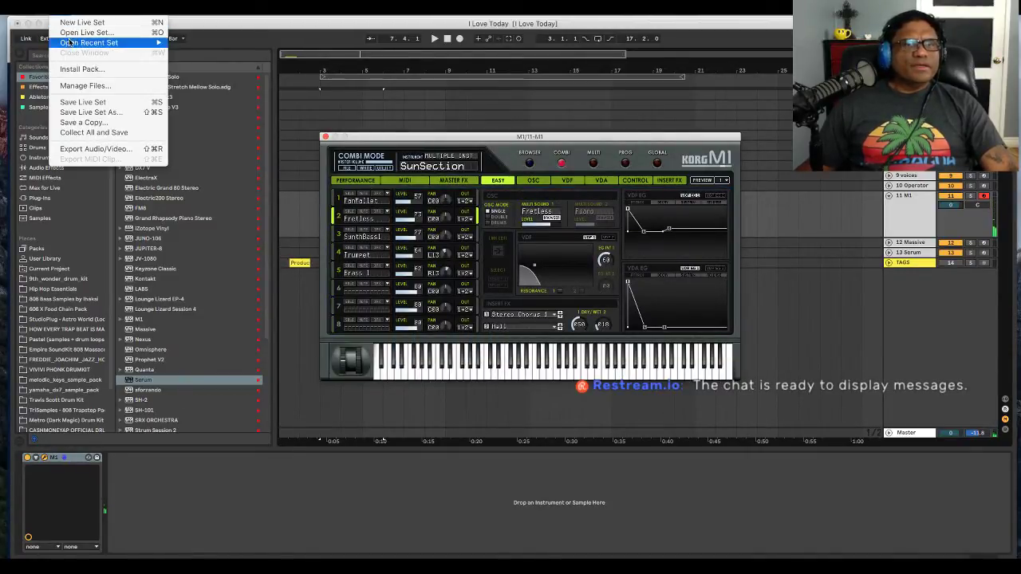
{"action": "left_click", "coordinate": [64, 8]}
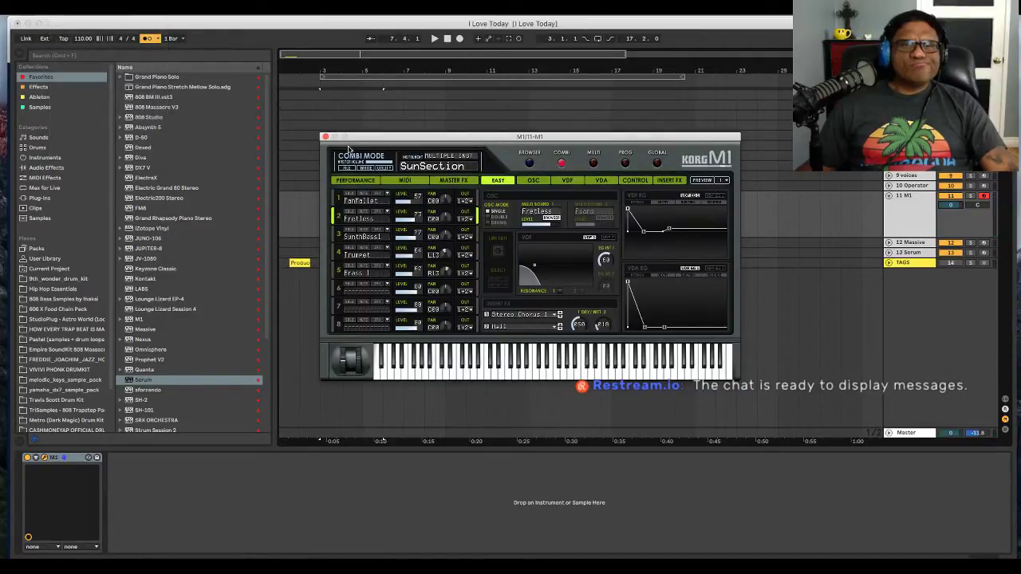
{"action": "left_click", "coordinate": [325, 137]}
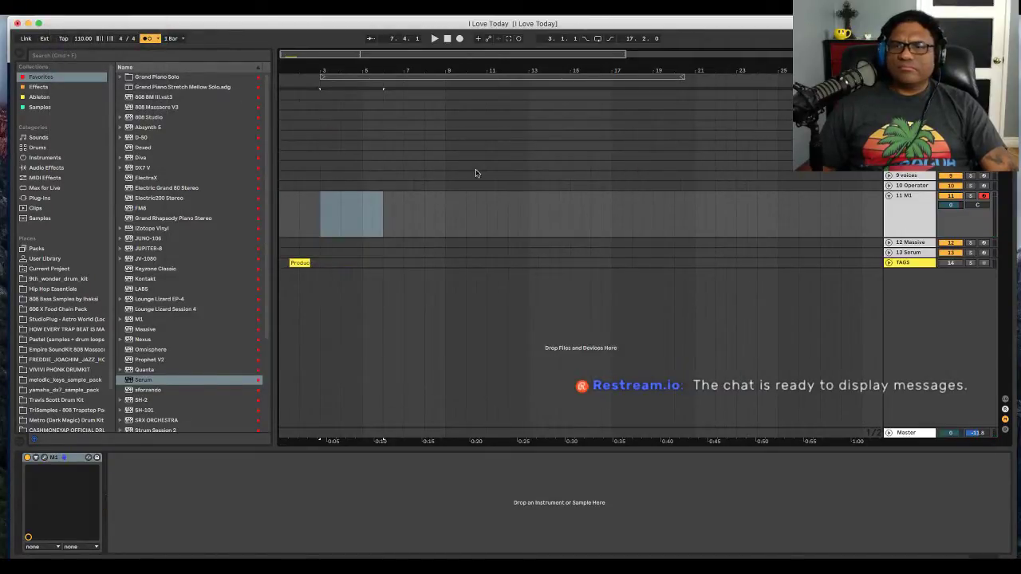
{"action": "left_click", "coordinate": [888, 196]}
- Save the current set as the default set in the preferences, confirm it and close the preferences
{"action": "left_click", "coordinate": [56, 8]}
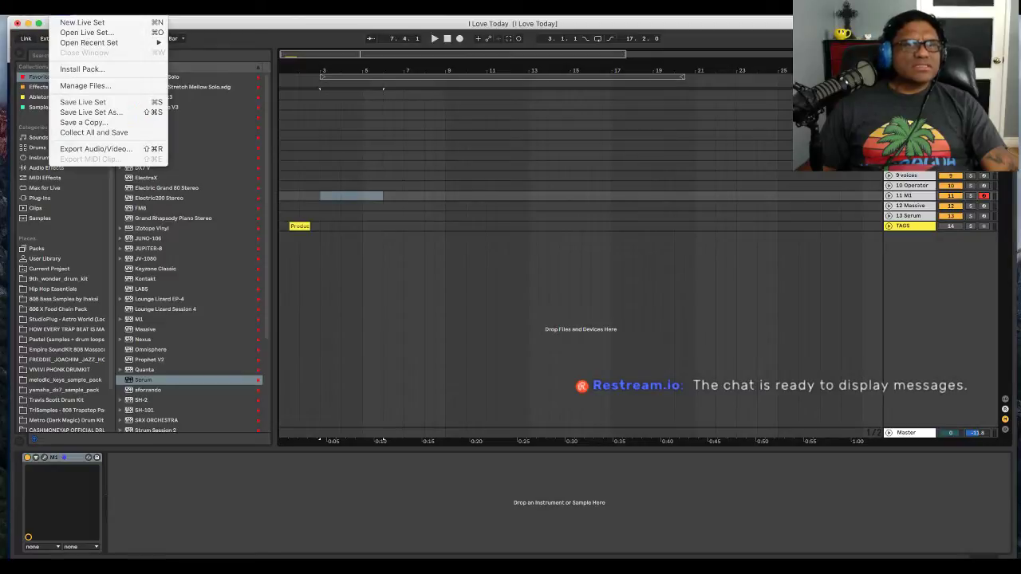
{"action": "mouse_move", "coordinate": [33, 8]}
{"action": "left_click", "coordinate": [52, 39]}
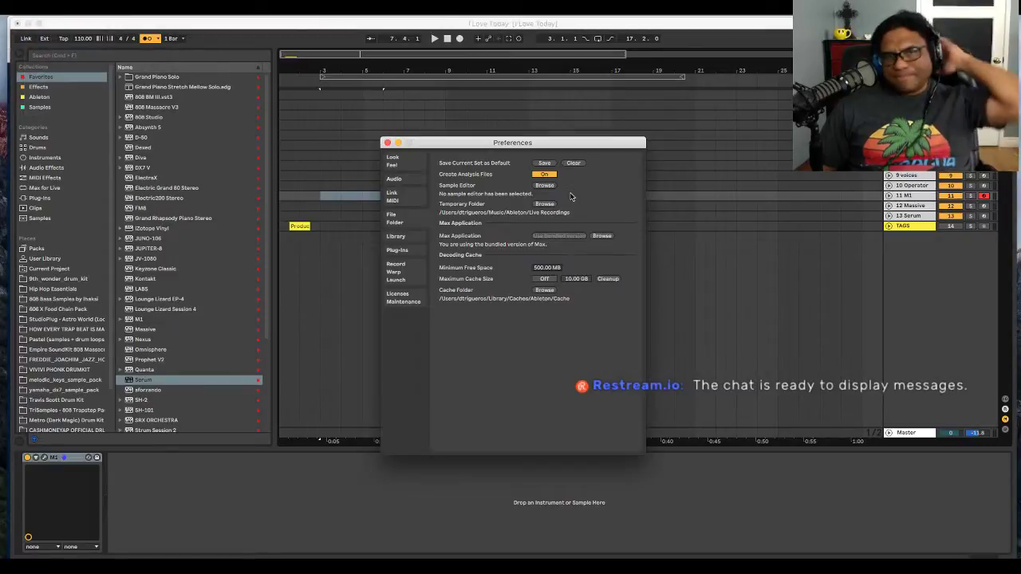
{"action": "left_click", "coordinate": [545, 162]}
{"action": "left_click", "coordinate": [600, 318]}
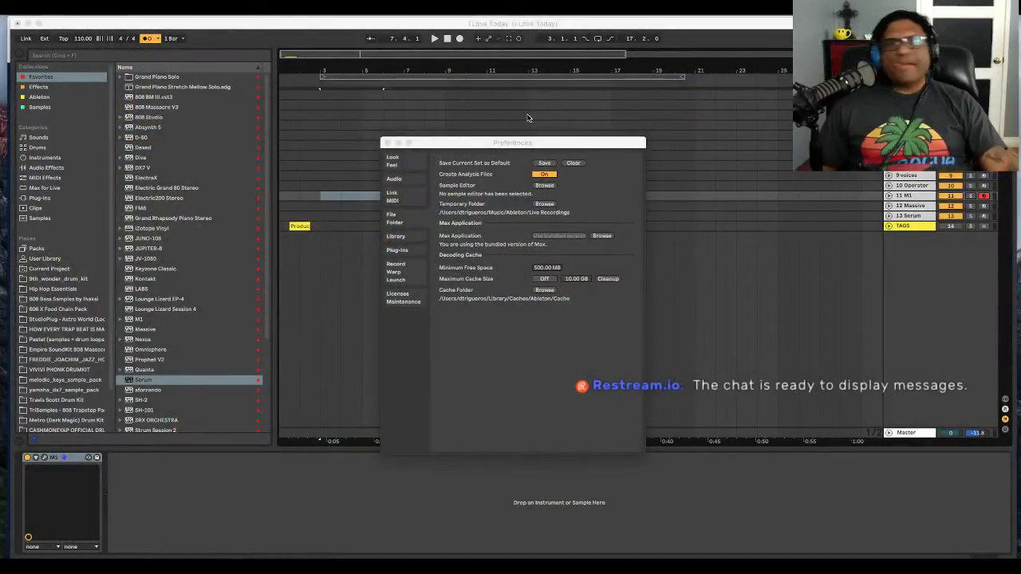
{"action": "left_click", "coordinate": [386, 142]}
- Reopen the I Love Today set from the recent sets without saving the current changes
{"action": "left_click", "coordinate": [59, 9]}
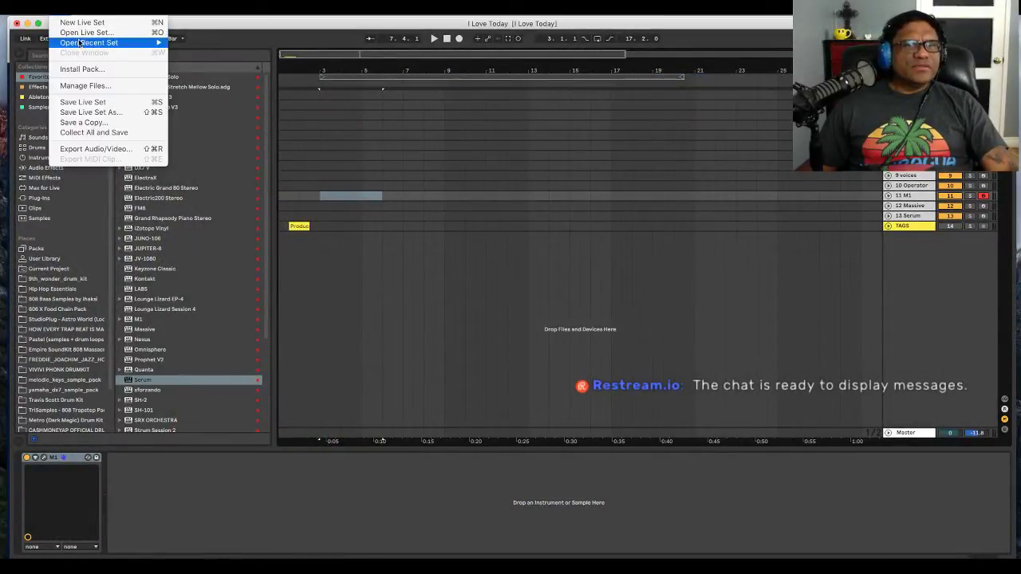
{"action": "mouse_move", "coordinate": [89, 43]}
{"action": "left_click", "coordinate": [193, 45]}
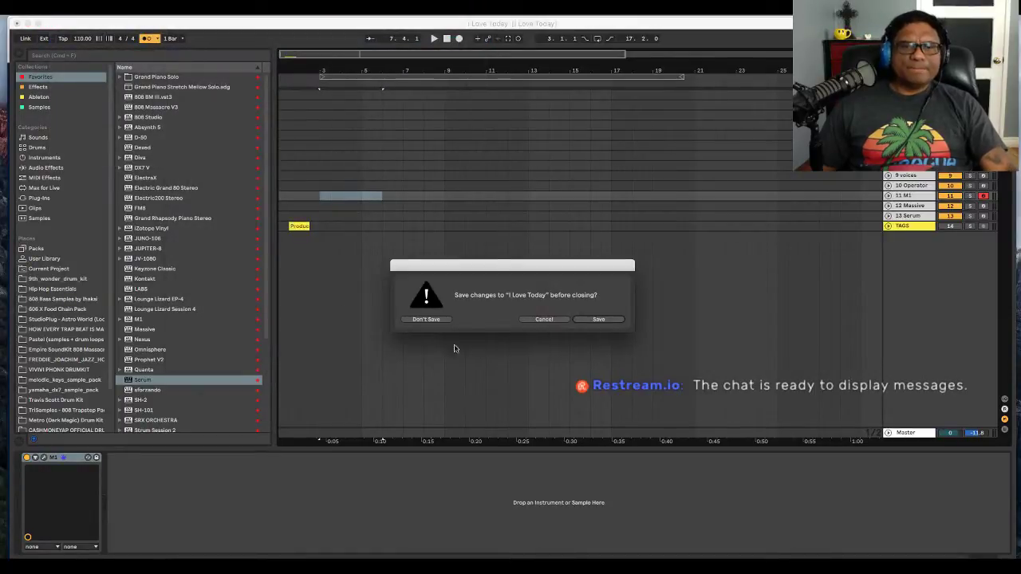
{"action": "left_click", "coordinate": [427, 319]}
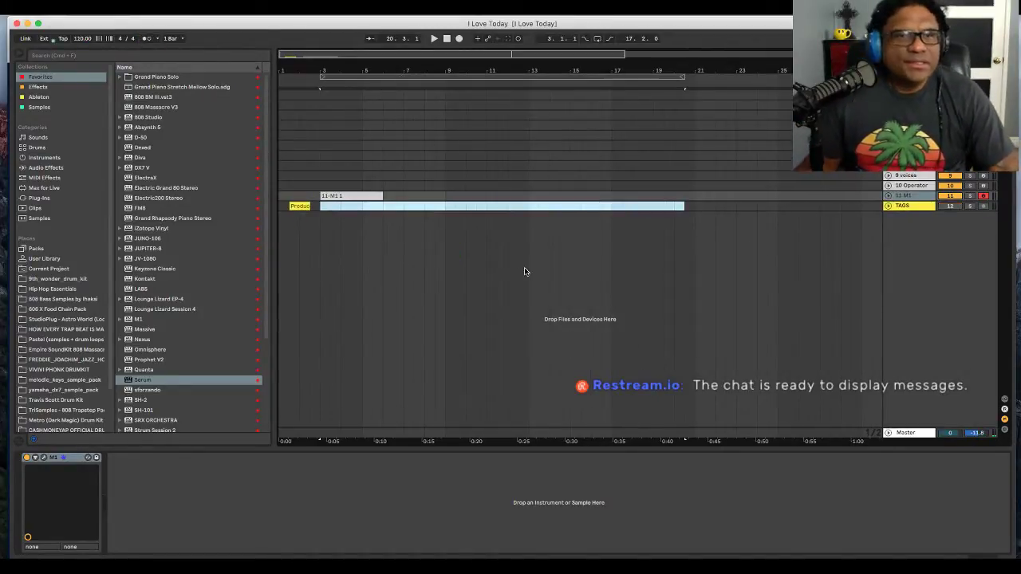
- Set M1's output gain to +12dB in its global settings, close the synth, and lower the M1 track's volume to -2.8
{"action": "left_click", "coordinate": [888, 196]}
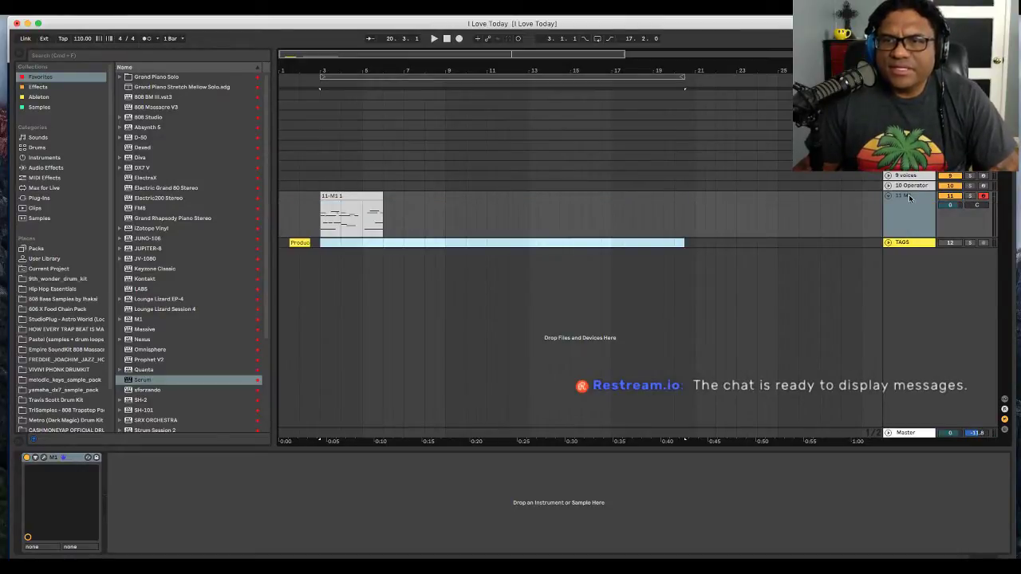
{"action": "left_click", "coordinate": [908, 196]}
{"action": "left_click", "coordinate": [44, 457]}
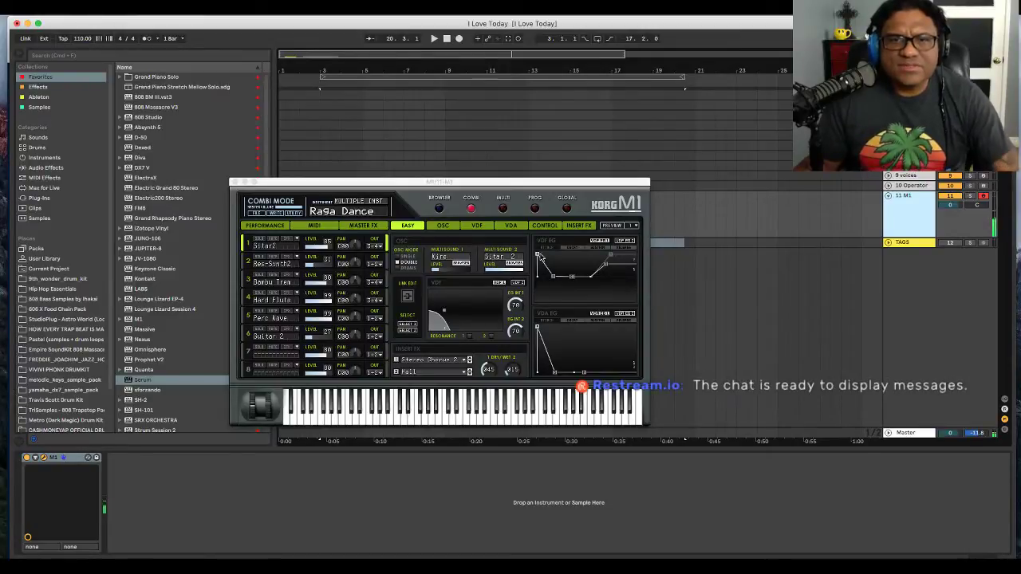
{"action": "left_click", "coordinate": [566, 210]}
{"action": "left_click", "coordinate": [566, 209]}
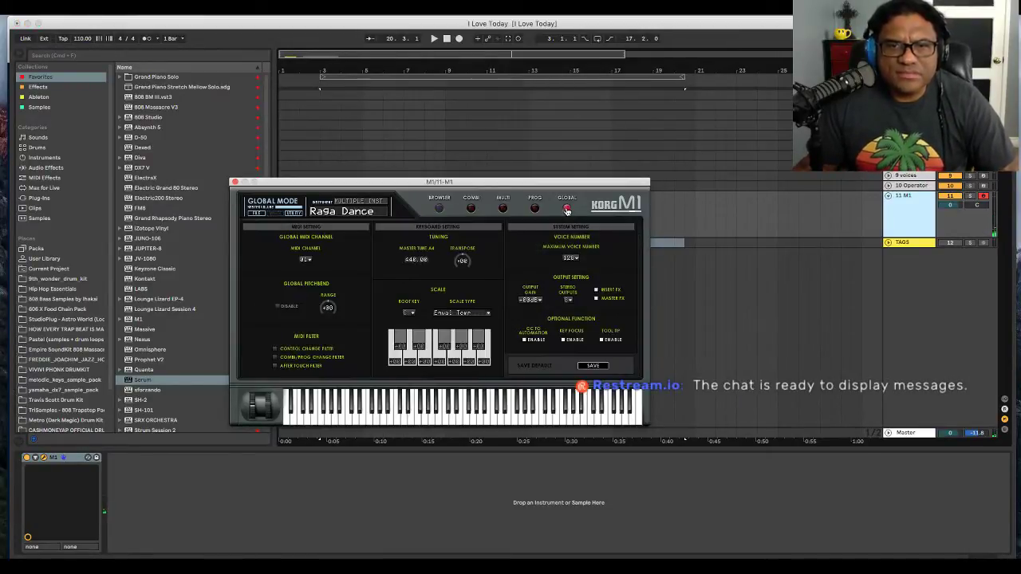
{"action": "left_click", "coordinate": [531, 300]}
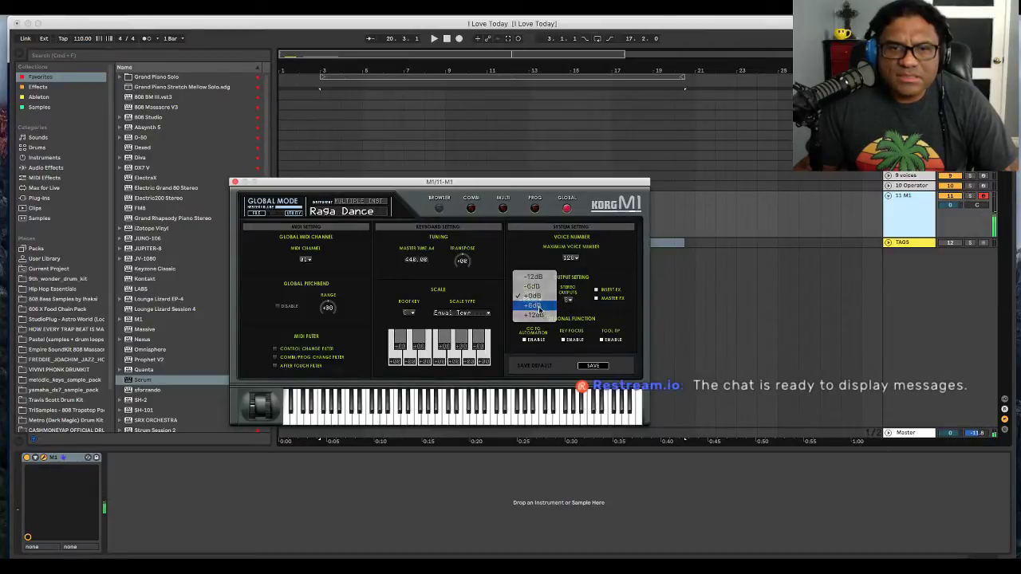
{"action": "left_click", "coordinate": [537, 306]}
{"action": "left_click", "coordinate": [539, 307]}
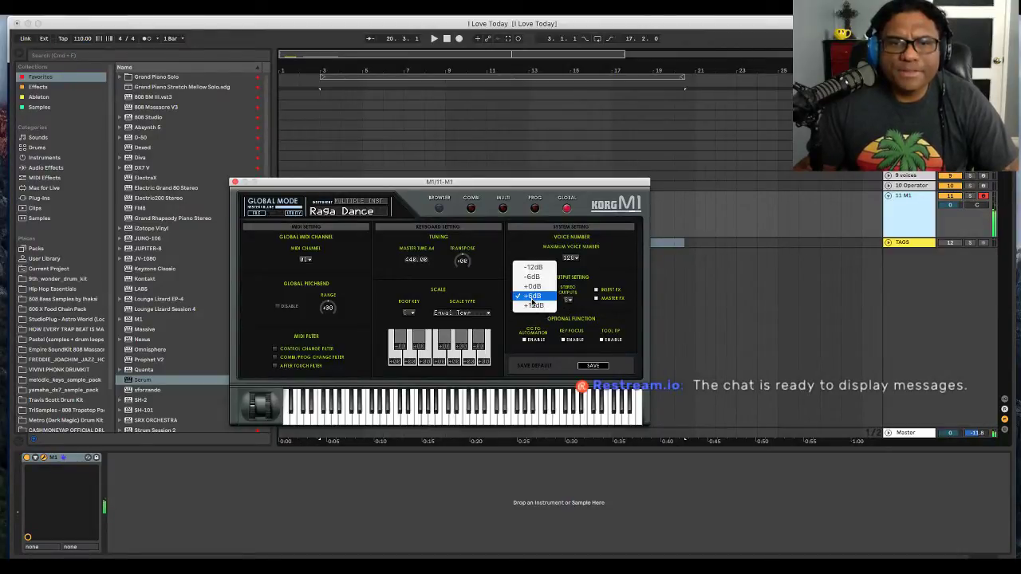
{"action": "left_click", "coordinate": [539, 311]}
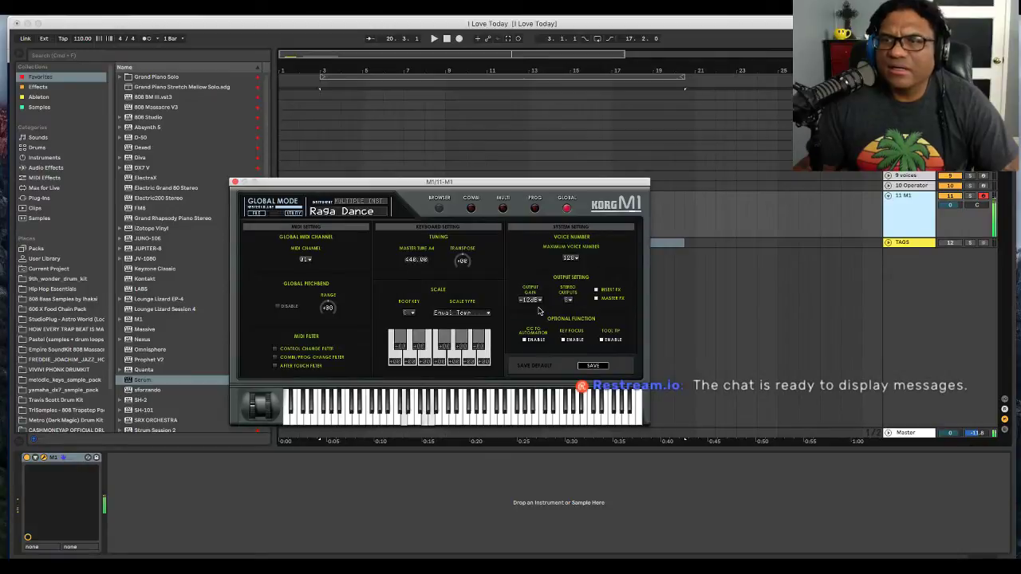
{"action": "left_click", "coordinate": [235, 182]}
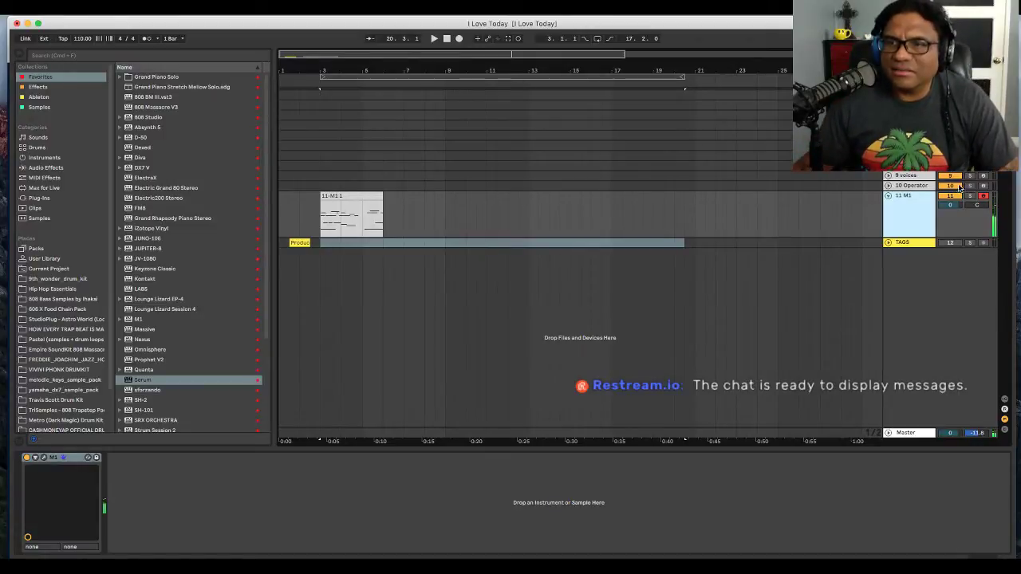
{"action": "left_click_drag", "start_coordinate": [948, 206], "coordinate": [948, 213]}
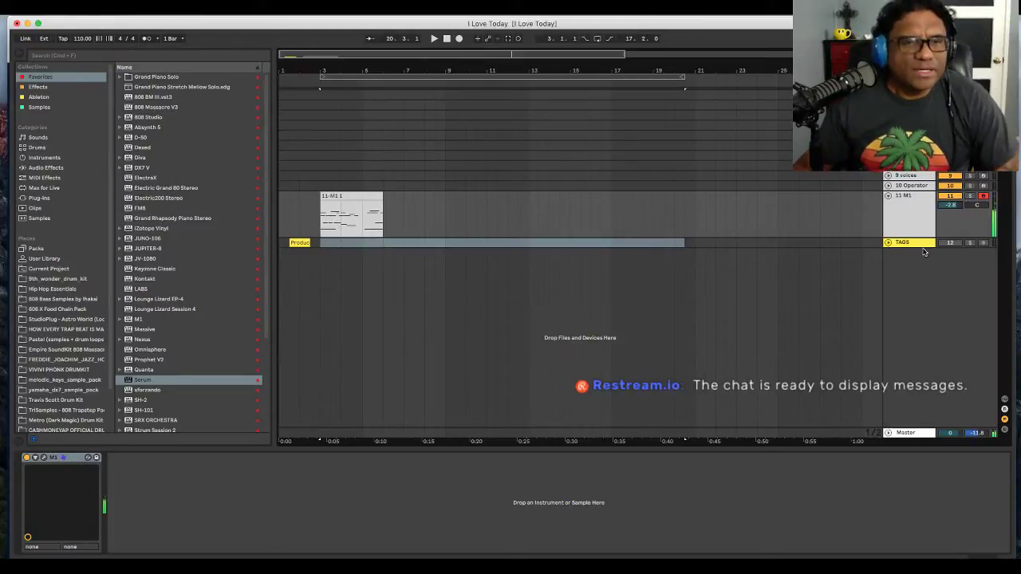
- Play back the existing M1 clip at bar 3 and delete it from the arrangement
{"action": "left_click", "coordinate": [326, 198]}
{"action": "key", "text": "space"}
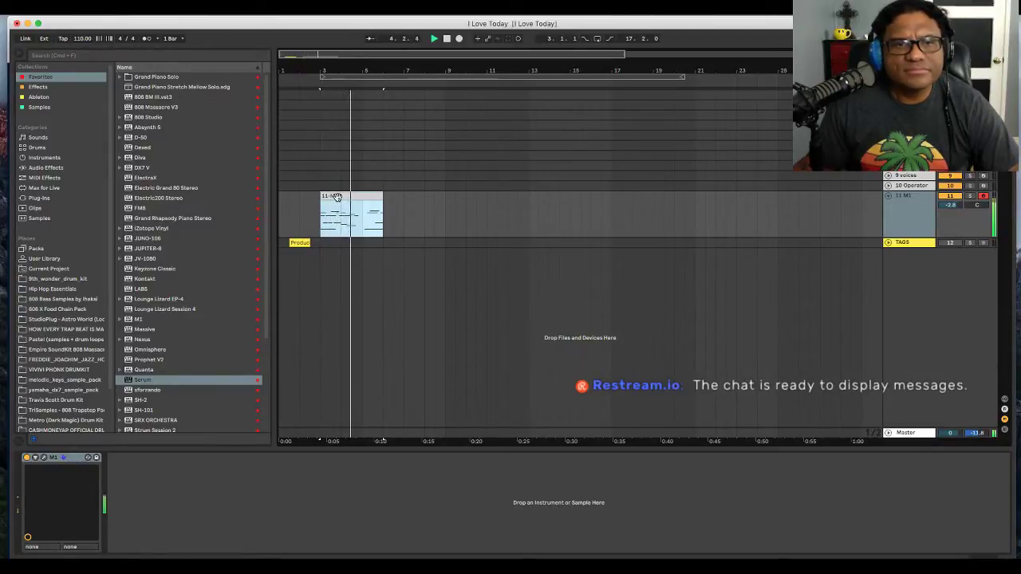
{"action": "key", "text": "space"}
{"action": "key", "text": "Delete"}
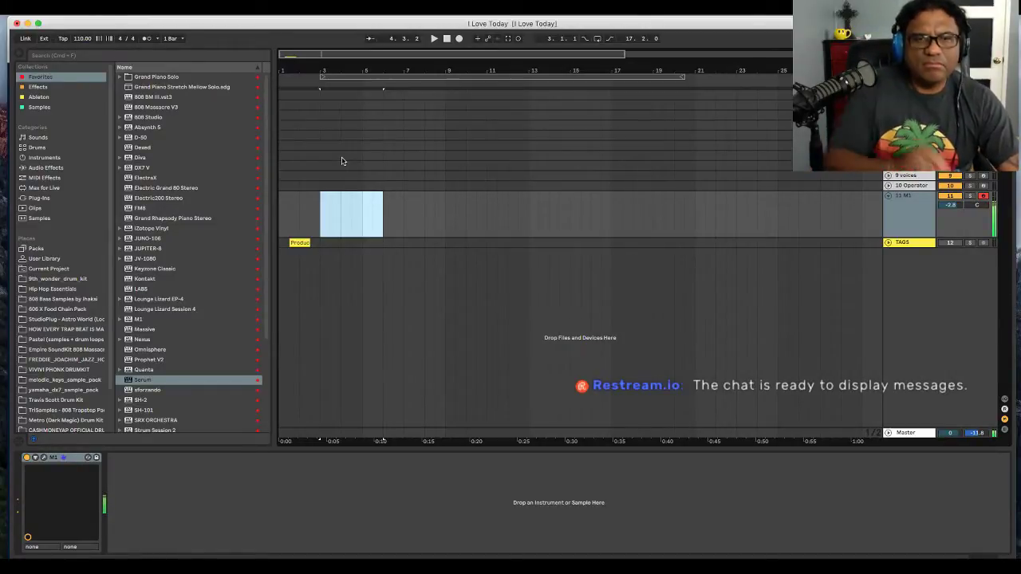
- Turn on the metronome, check its playback loudness, and record a MIDI clip about one bar long on the M1 track from bar 3
{"action": "left_click", "coordinate": [152, 41]}
{"action": "key", "text": "space"}
{"action": "key", "text": "Tab"}
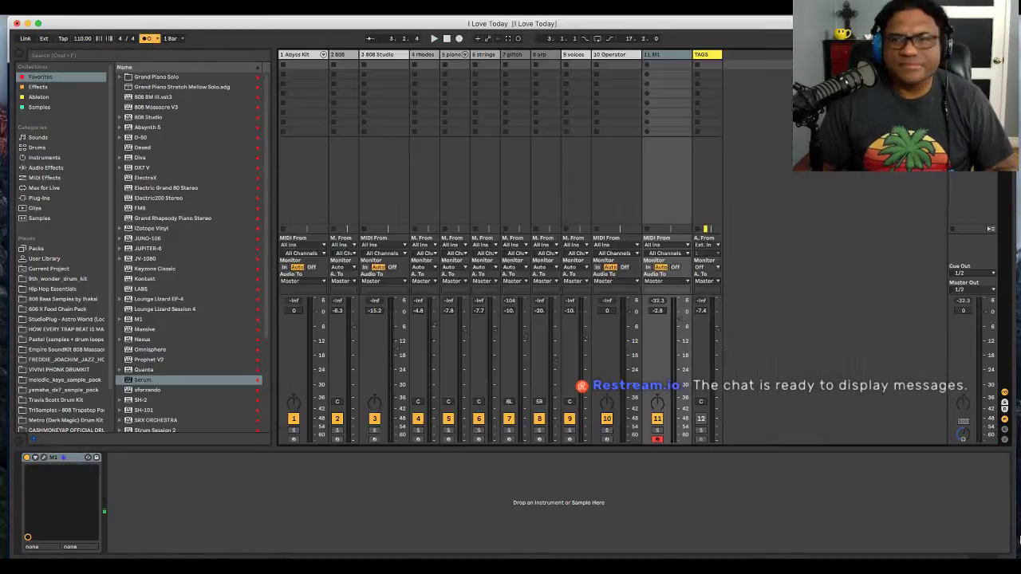
{"action": "key", "text": "Tab"}
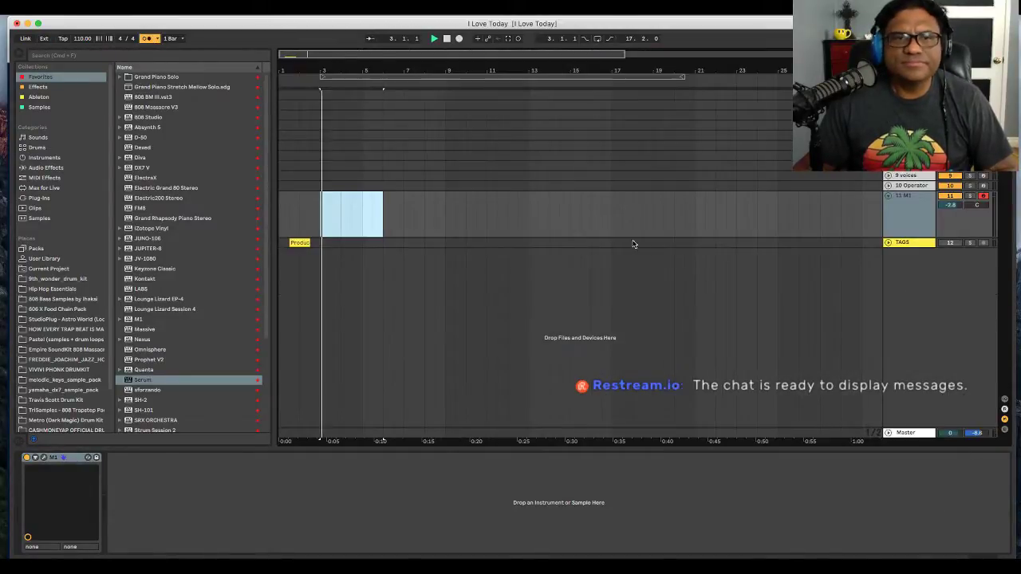
{"action": "key", "text": "XF86AudioLowerVolume"}
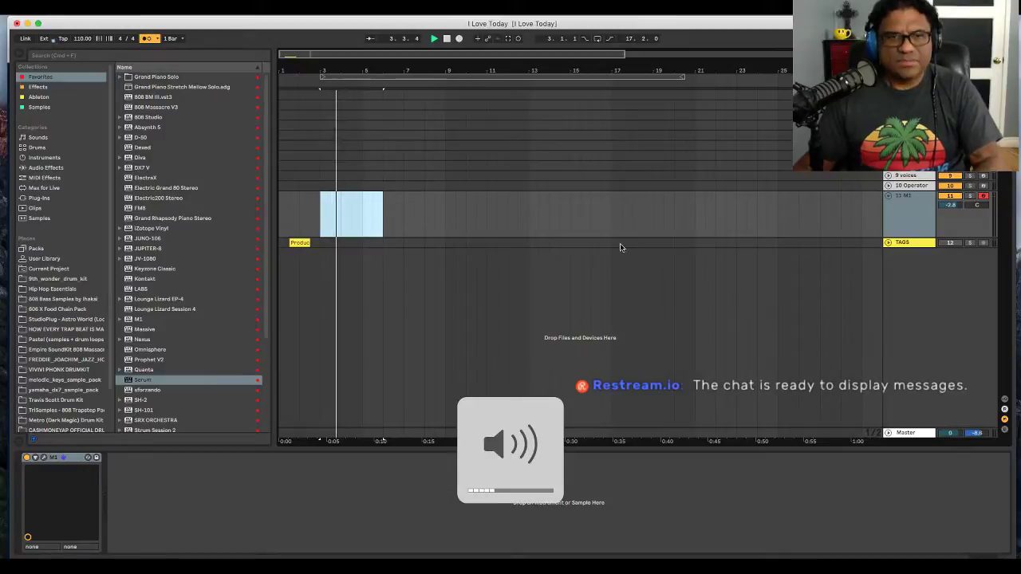
{"action": "key", "text": "space"}
{"action": "key", "text": "XF86AudioRaiseVolume"}
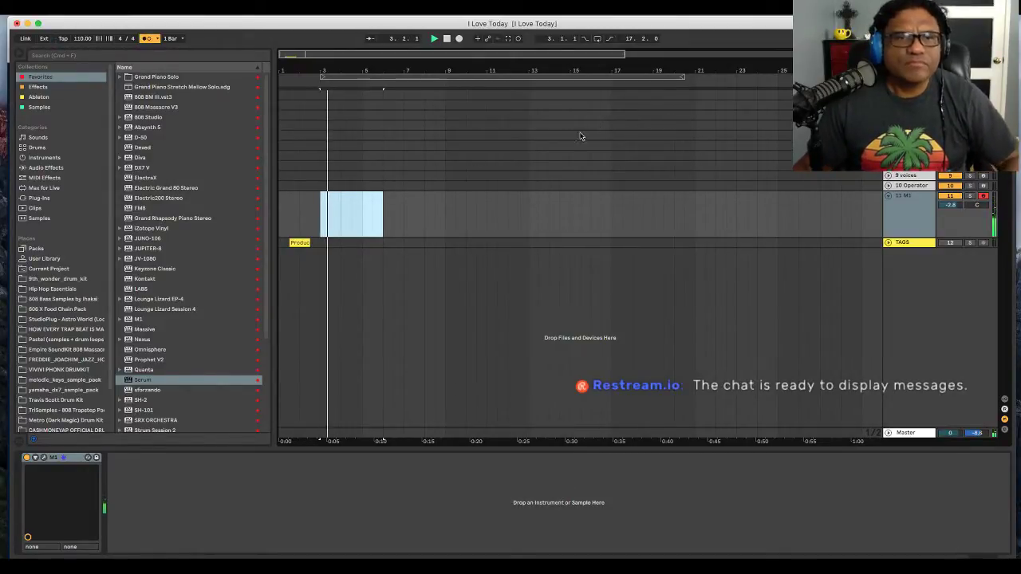
{"action": "left_click", "coordinate": [459, 38]}
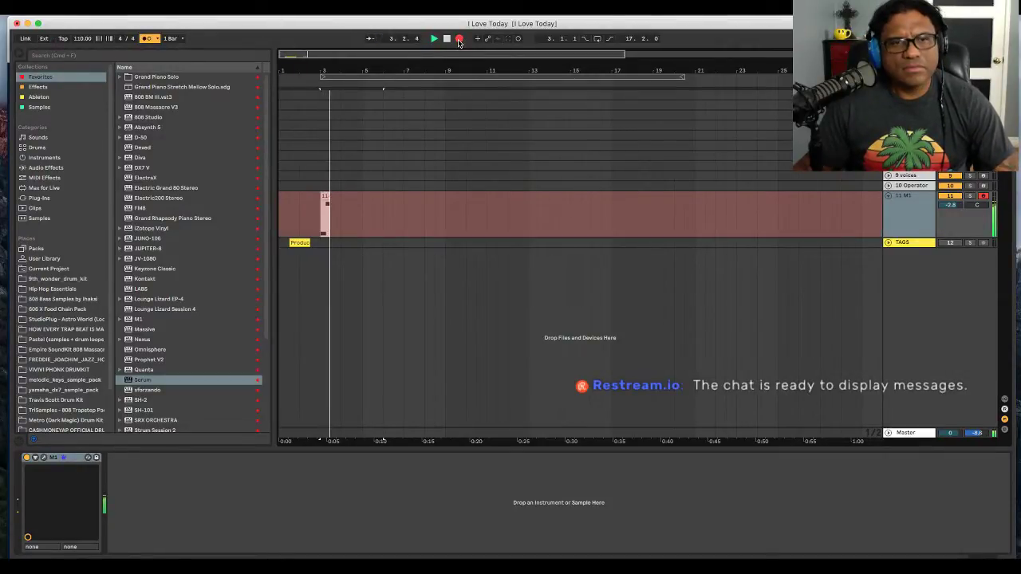
{"action": "key", "text": "space"}
- Set the record quantization to Sixteenth-Note Quantization and collapse the M1 track
{"action": "left_click", "coordinate": [56, 8]}
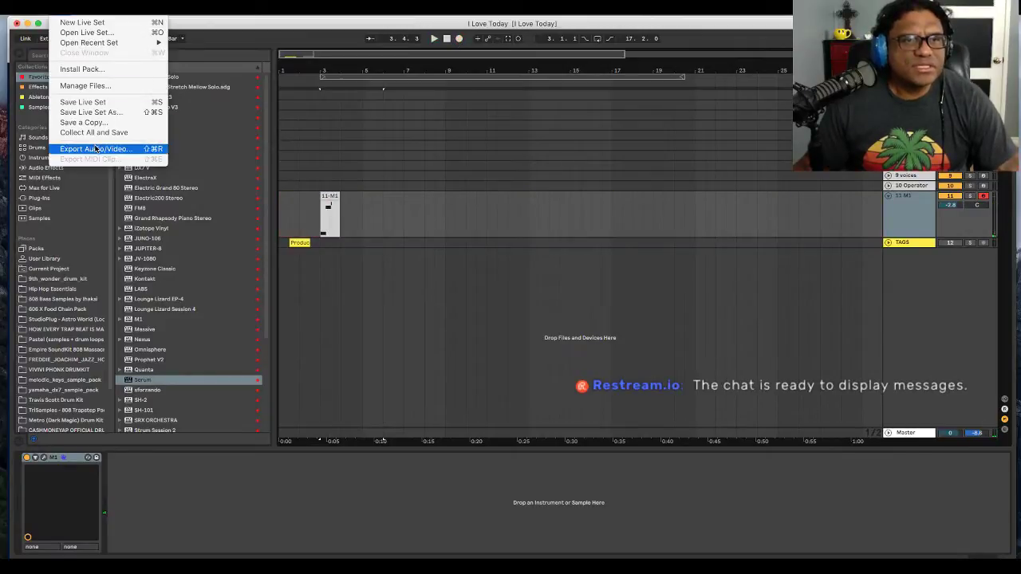
{"action": "mouse_move", "coordinate": [36, 8]}
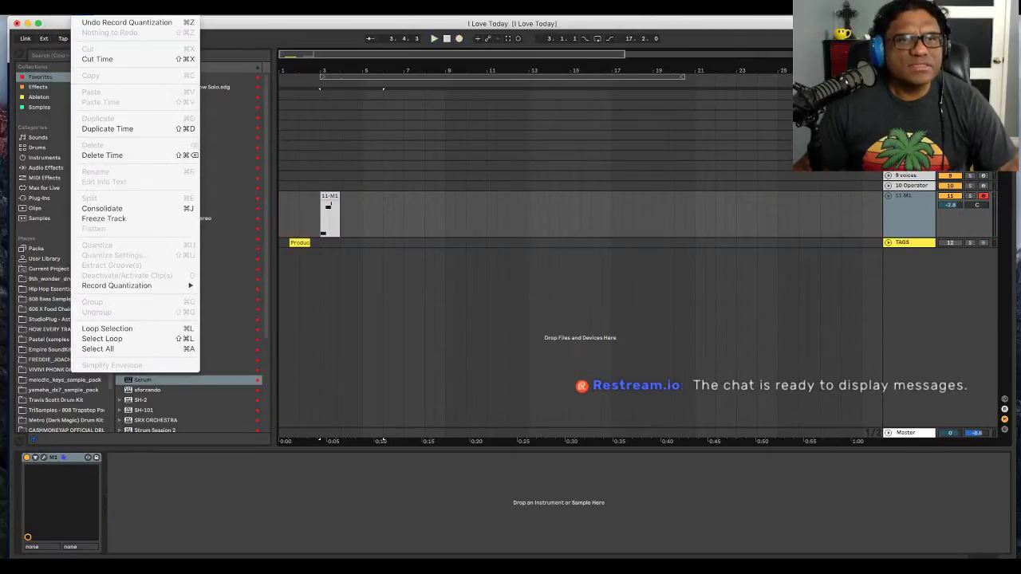
{"action": "mouse_move", "coordinate": [186, 286]}
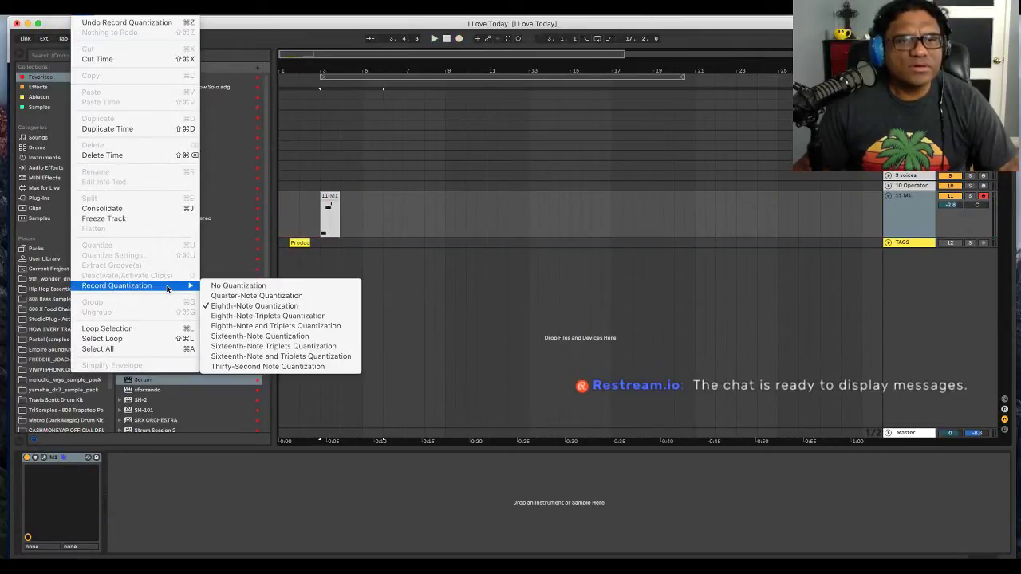
{"action": "left_click", "coordinate": [270, 337]}
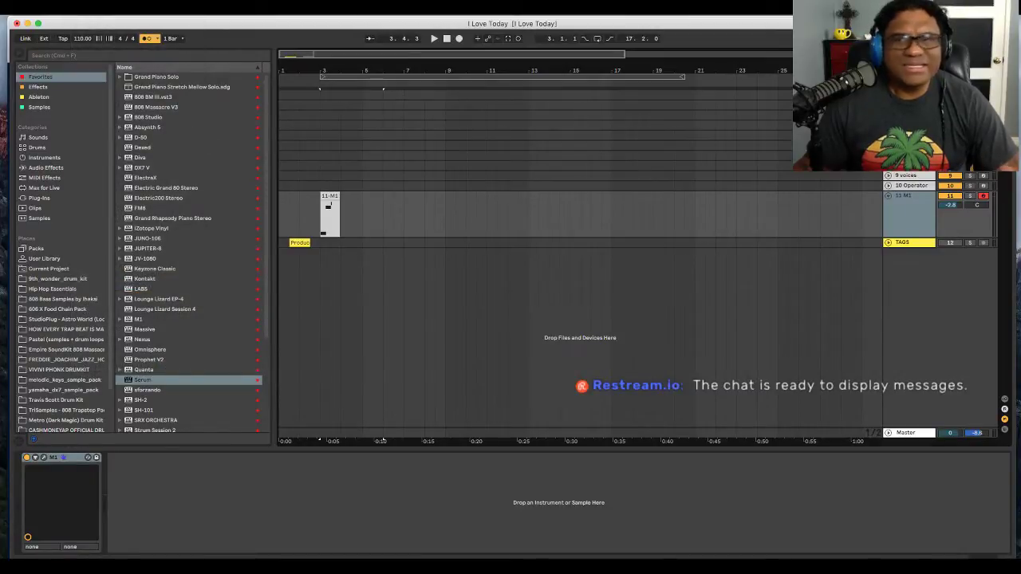
{"action": "left_click", "coordinate": [890, 197]}
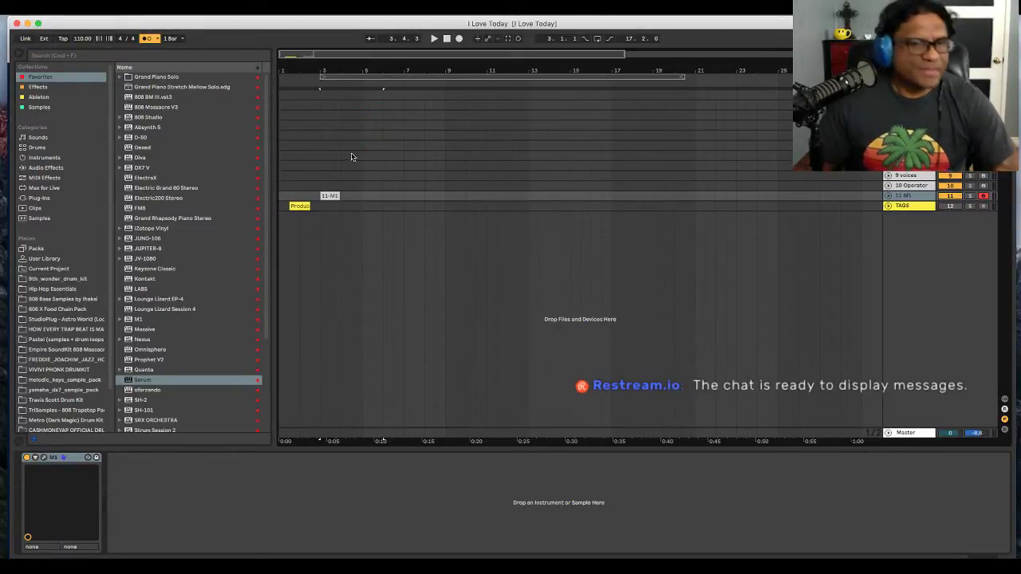
- Add Serum on a new MIDI track and load the lead preset LD Essence [7S]
{"action": "left_click", "coordinate": [267, 139]}
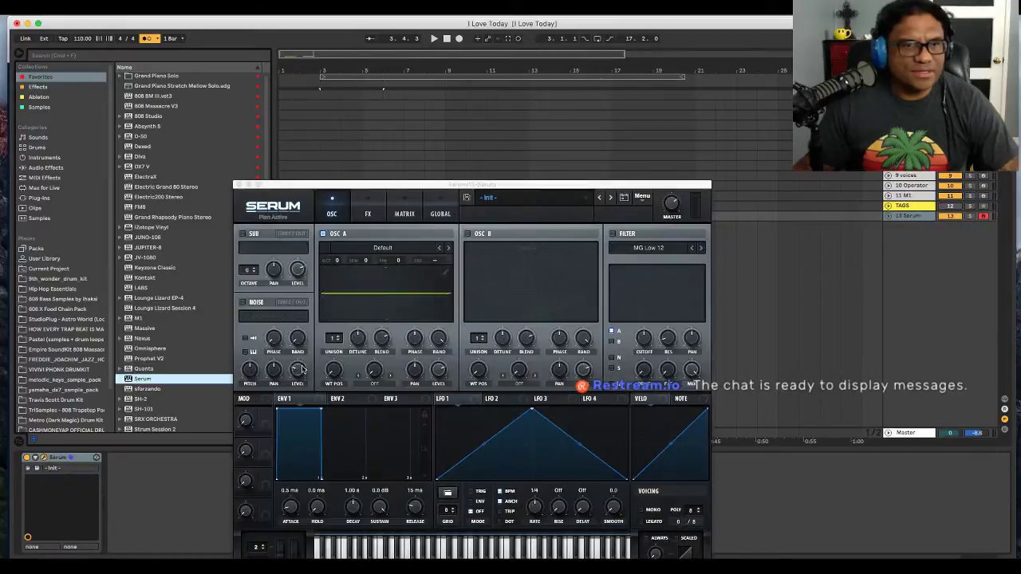
{"action": "left_click", "coordinate": [539, 198]}
{"action": "mouse_move", "coordinate": [518, 243]}
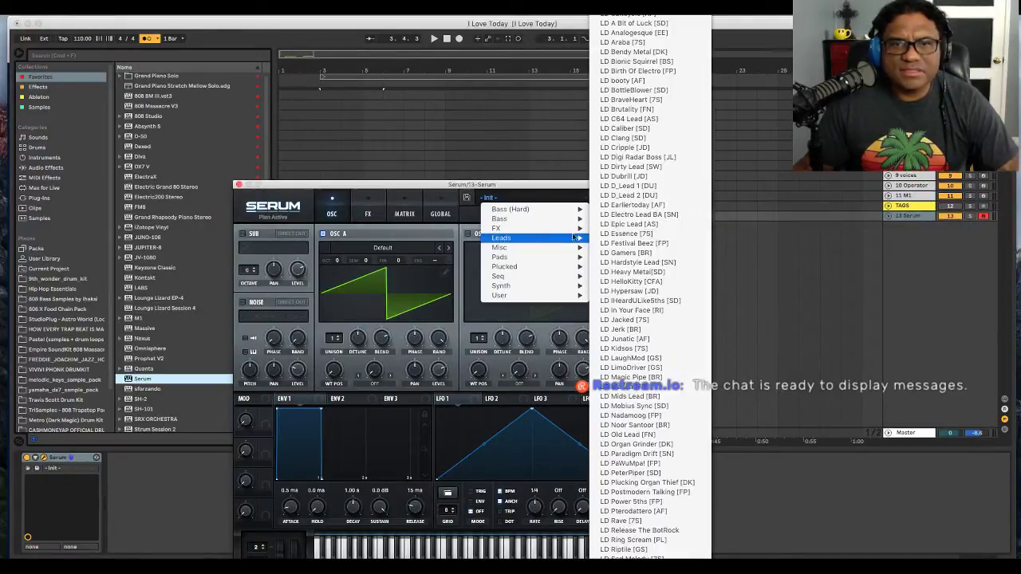
{"action": "left_click", "coordinate": [638, 233]}
- Try the plucked preset PL Dreamy NuDisco [SW] in Serum, switch to PL Power and Progress [PL], and close the synth's window
{"action": "left_click", "coordinate": [533, 206]}
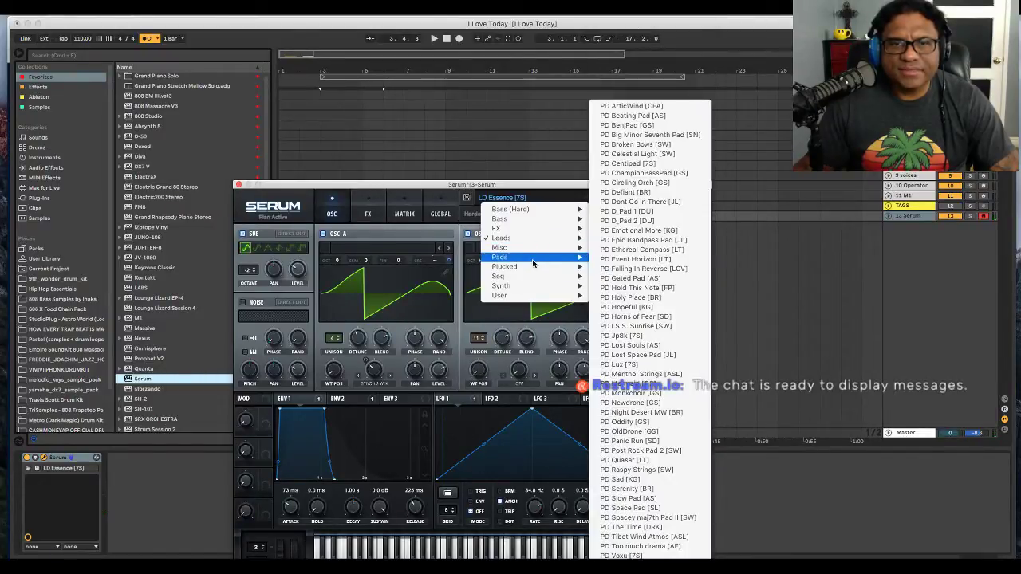
{"action": "mouse_move", "coordinate": [553, 268]}
{"action": "left_click", "coordinate": [650, 334]}
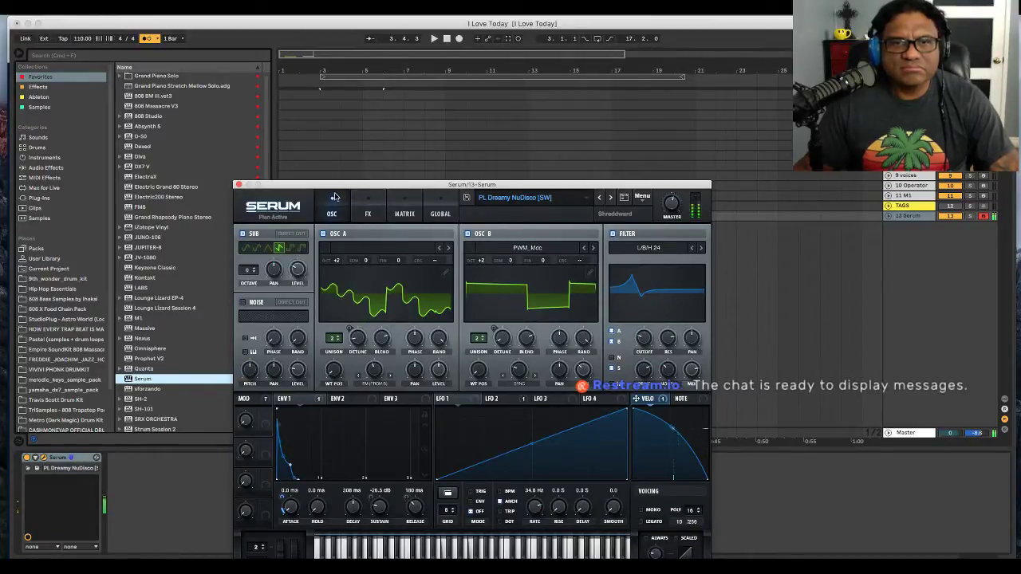
{"action": "left_click", "coordinate": [495, 198]}
{"action": "mouse_move", "coordinate": [510, 266]}
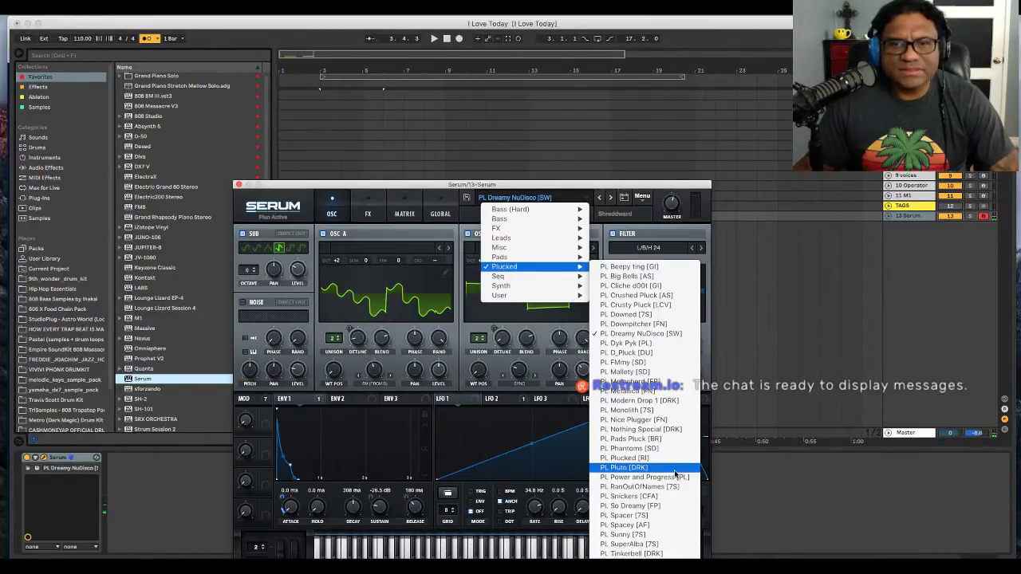
{"action": "left_click", "coordinate": [673, 477]}
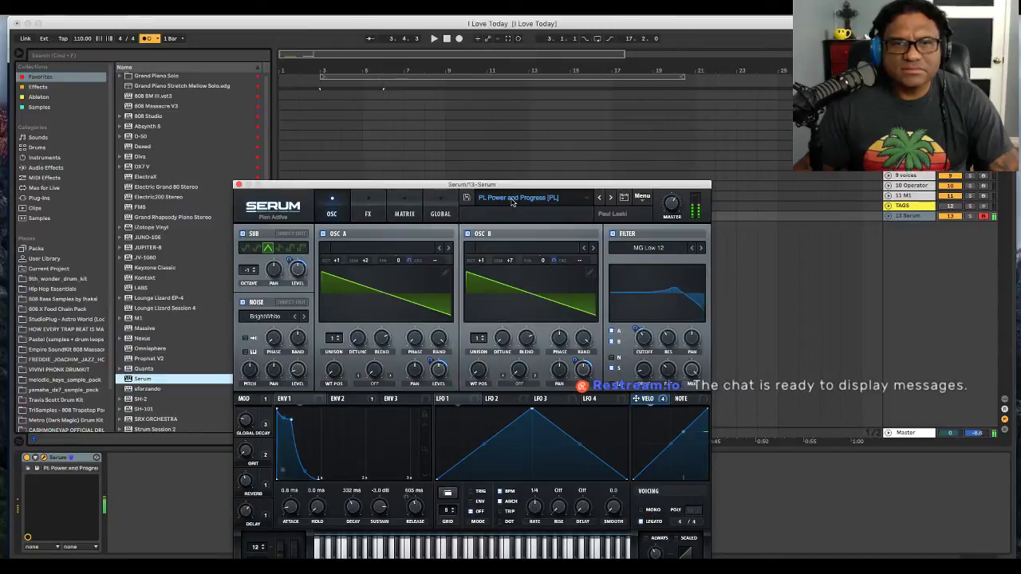
{"action": "left_click", "coordinate": [238, 184]}
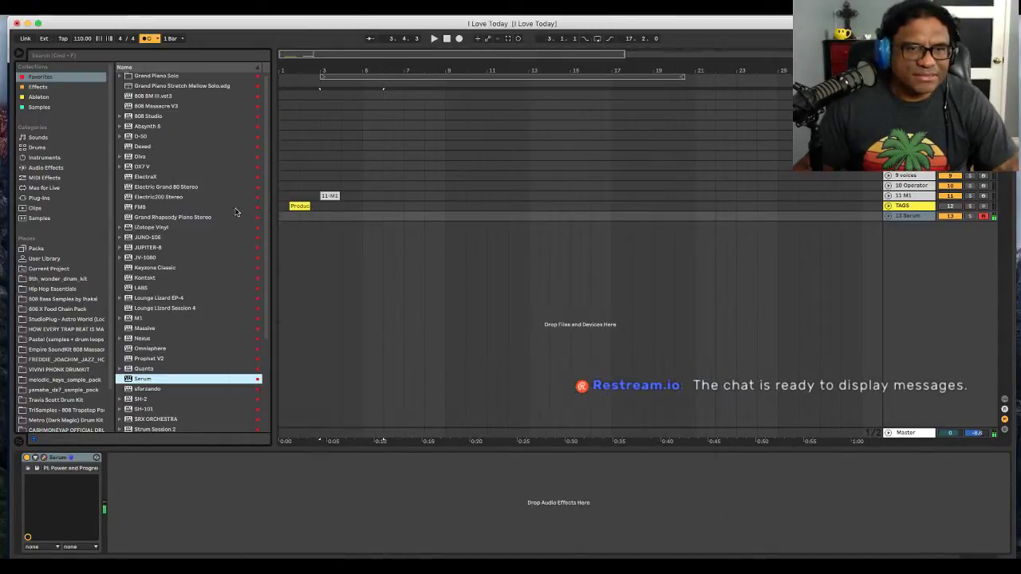
- Add Massive on a new MIDI track, move its window higher for full view, and load the preset Ad Voca
{"action": "left_click", "coordinate": [147, 330]}
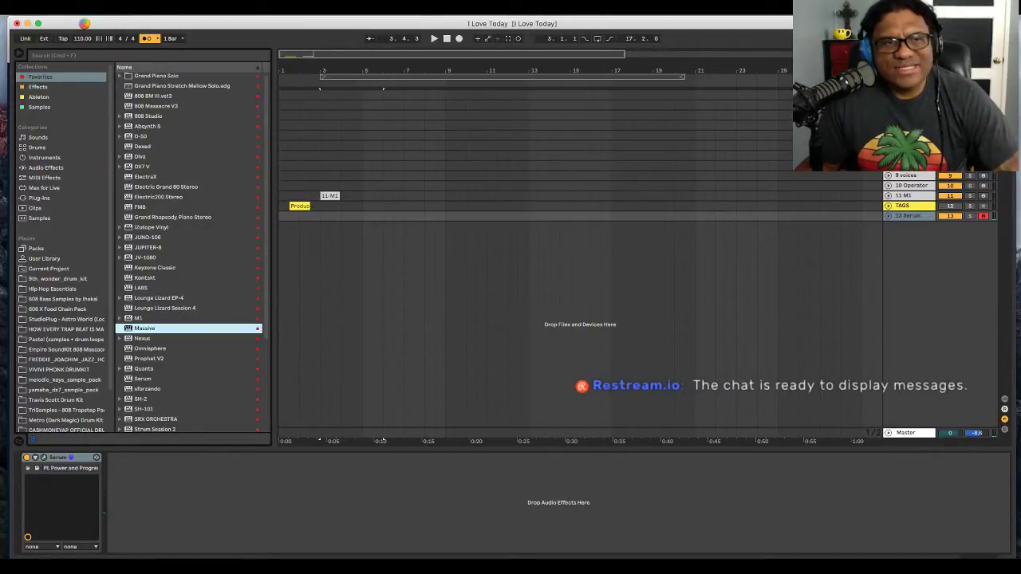
{"action": "key", "text": "Return"}
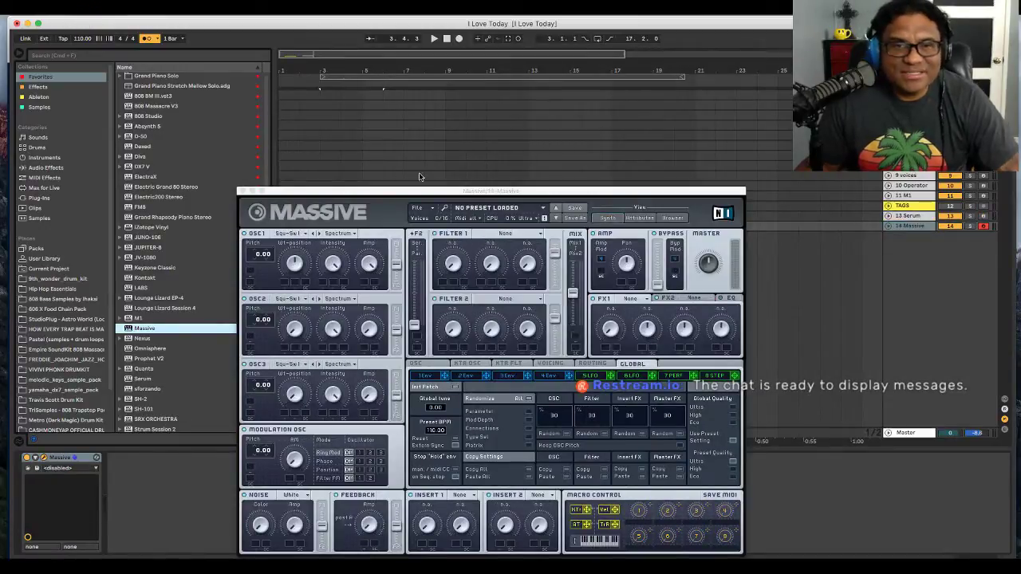
{"action": "left_click_drag", "start_coordinate": [463, 191], "coordinate": [476, 120]}
{"action": "left_click", "coordinate": [483, 142]}
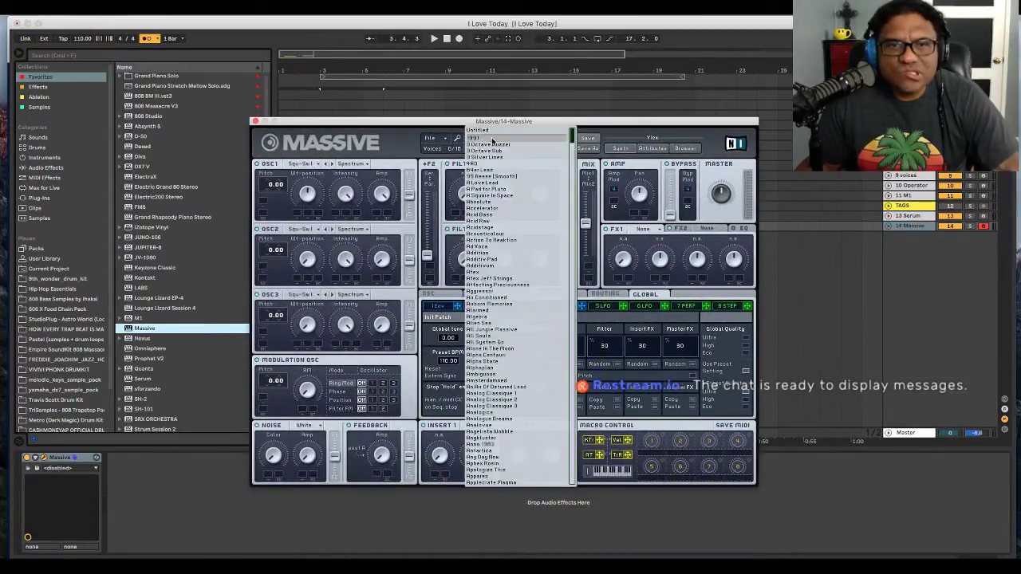
{"action": "left_click", "coordinate": [499, 248]}
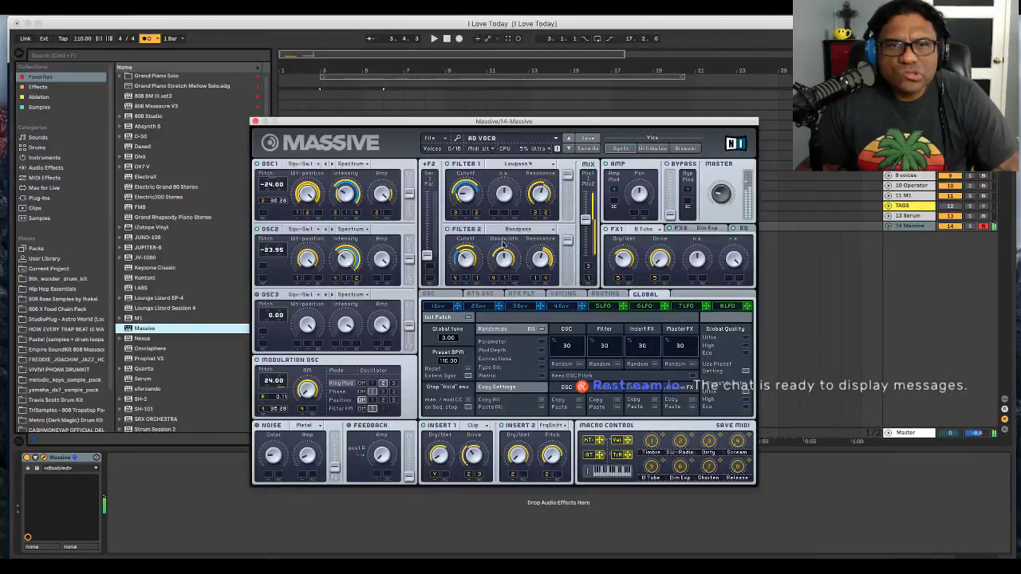
- Audition the Massive presets Aggressor, Alpha Centauri and Analog Classique 2
{"action": "left_click", "coordinate": [504, 138]}
{"action": "left_click", "coordinate": [511, 294]}
{"action": "left_click", "coordinate": [503, 137]}
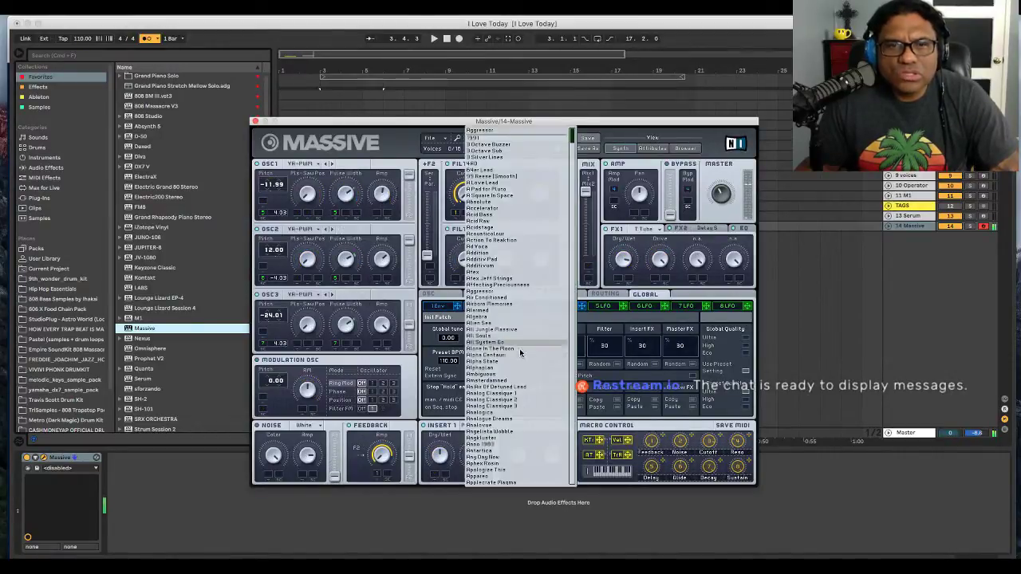
{"action": "left_click", "coordinate": [522, 355]}
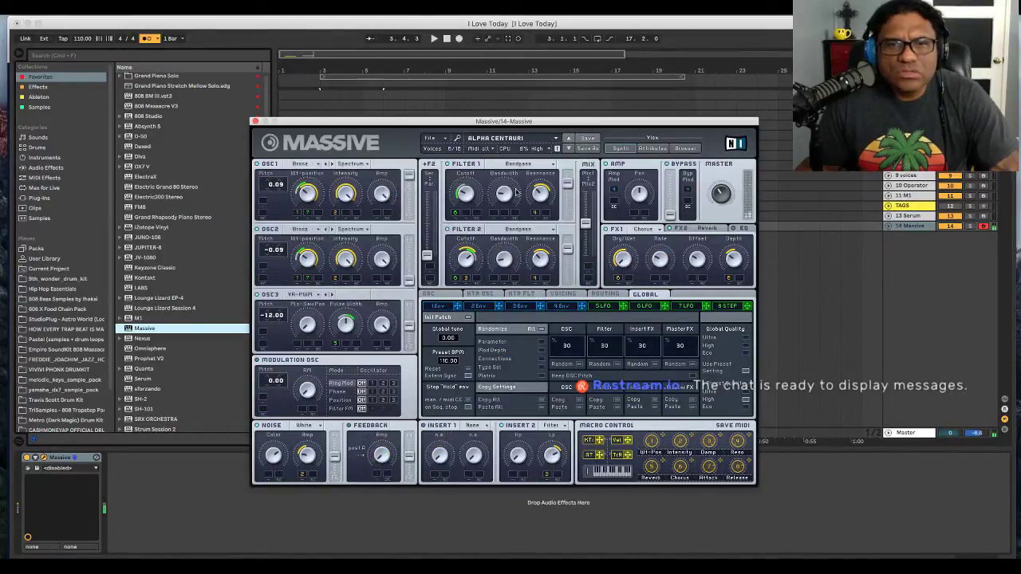
{"action": "left_click", "coordinate": [509, 140]}
{"action": "left_click", "coordinate": [520, 357]}
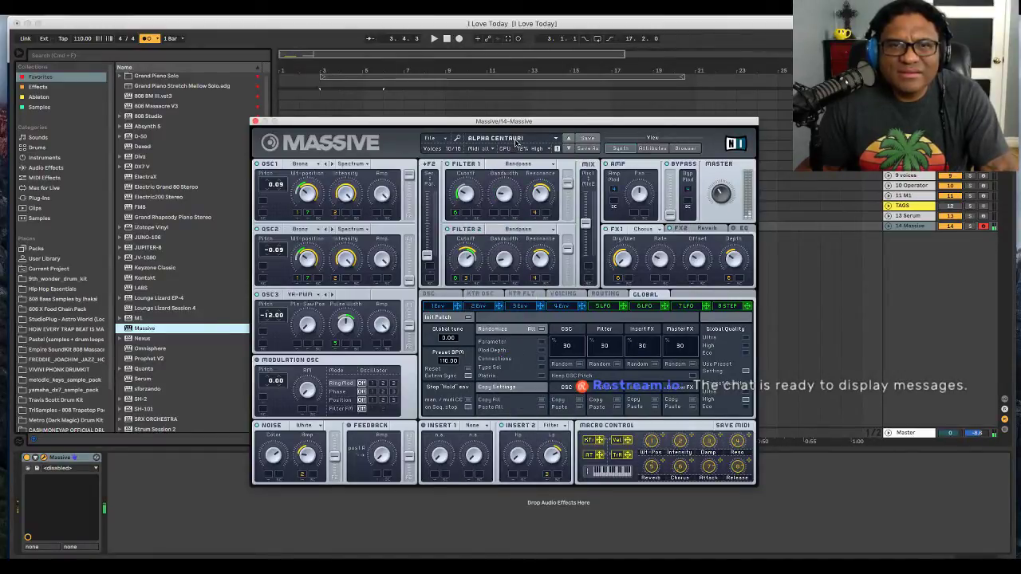
{"action": "left_click", "coordinate": [516, 142]}
{"action": "left_click", "coordinate": [517, 232]}
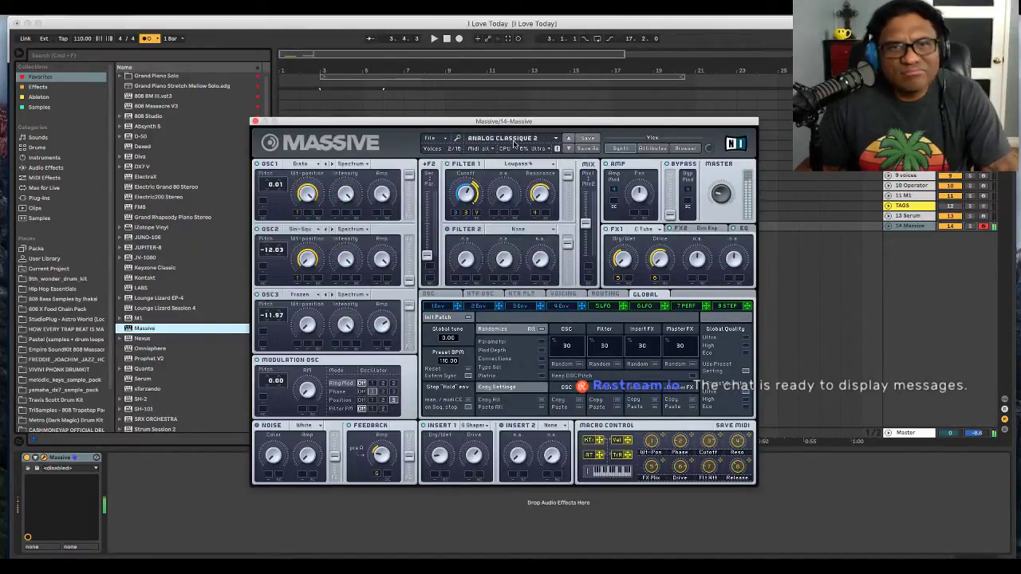
- Audition the Massive presets Analog Classique 1, 64er Lead and Acidstage
{"action": "left_click", "coordinate": [516, 141]}
{"action": "left_click", "coordinate": [517, 396]}
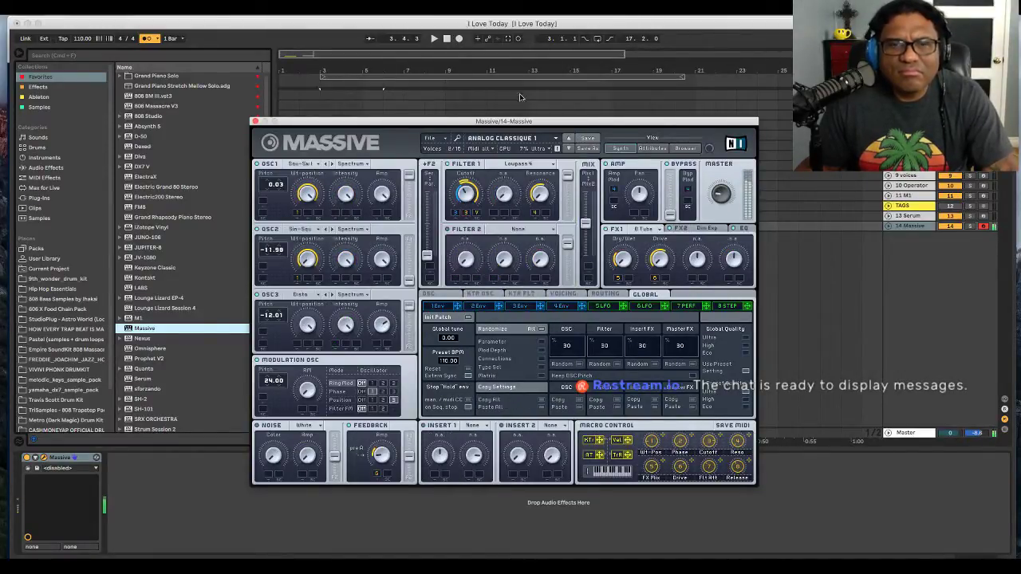
{"action": "left_click", "coordinate": [519, 142]}
{"action": "left_click", "coordinate": [518, 173]}
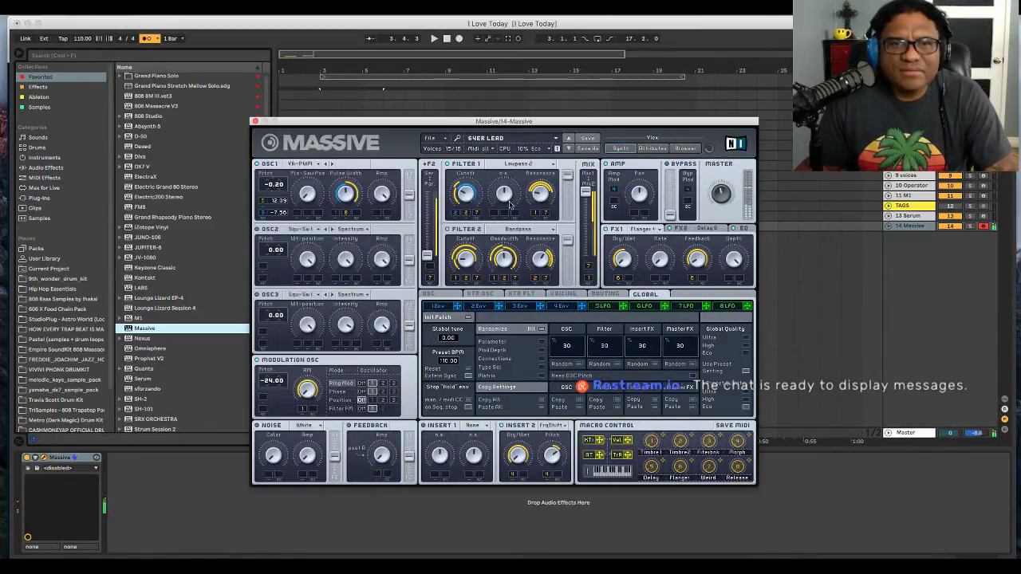
{"action": "left_click", "coordinate": [498, 138]}
{"action": "left_click", "coordinate": [515, 227]}
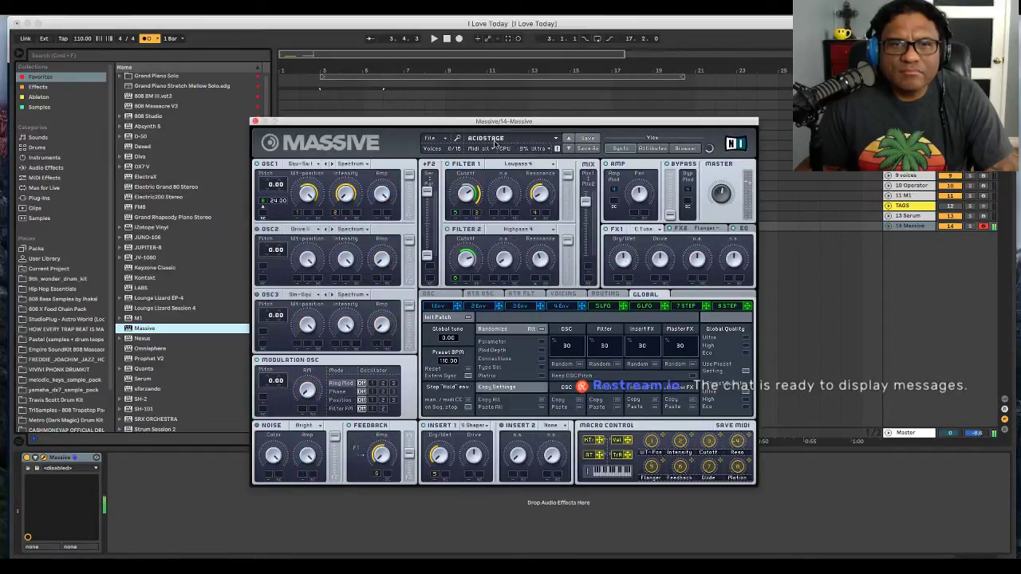
- Return Massive to the preset Ad Voca, and try Booty Chords from further down the preset list
{"action": "left_click", "coordinate": [496, 141]}
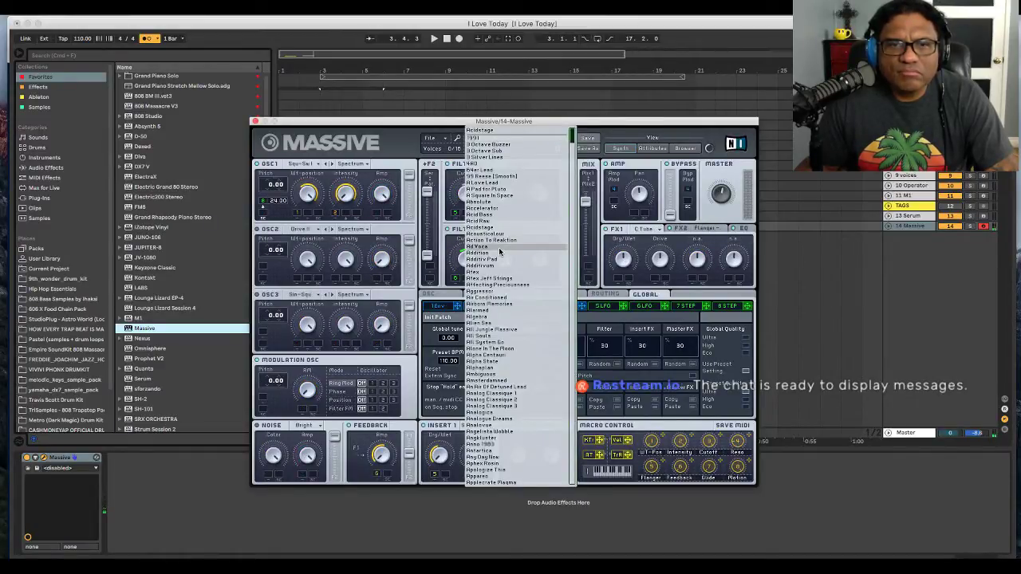
{"action": "left_click", "coordinate": [498, 252]}
{"action": "left_click", "coordinate": [519, 143]}
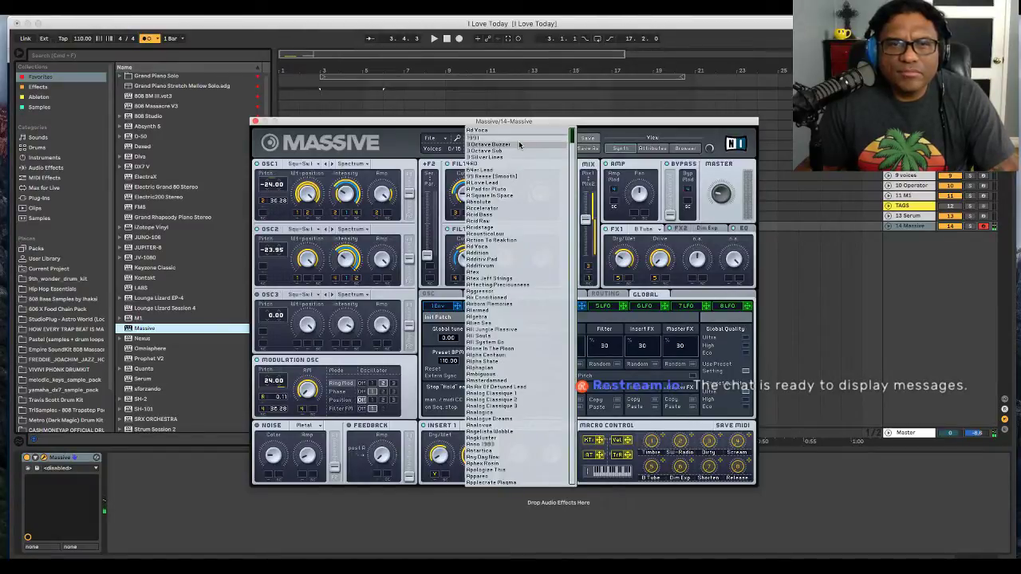
{"action": "scroll", "coordinate": [527, 359], "scroll_direction": "down", "scroll_amount": 5}
{"action": "left_click", "coordinate": [522, 387]}
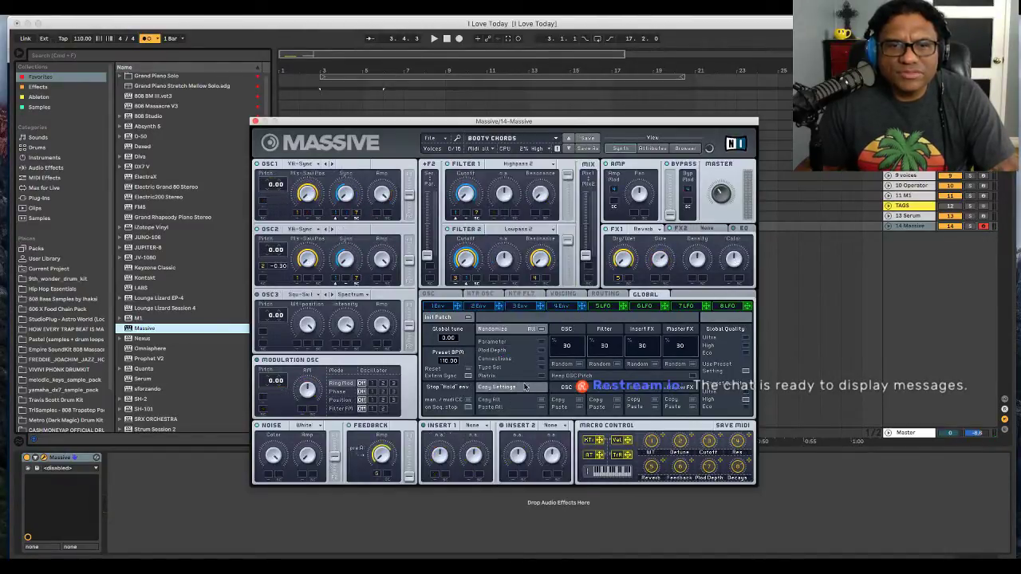
- Audition the Massive presets Apologize This, Alpha Centauri and Alien Sea
{"action": "left_click", "coordinate": [513, 140]}
{"action": "scroll", "coordinate": [512, 330], "scroll_direction": "down", "scroll_amount": 5}
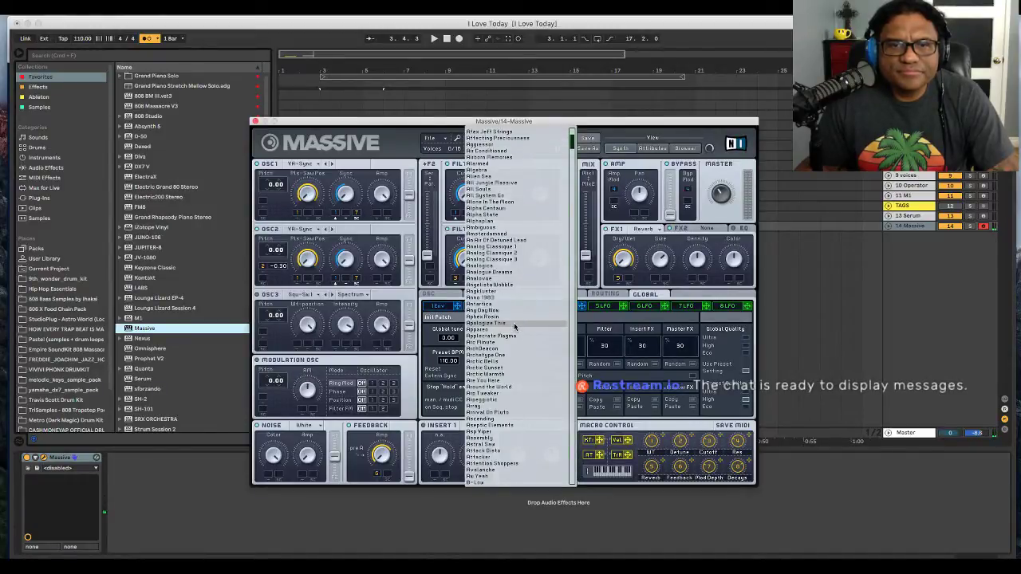
{"action": "left_click", "coordinate": [513, 329]}
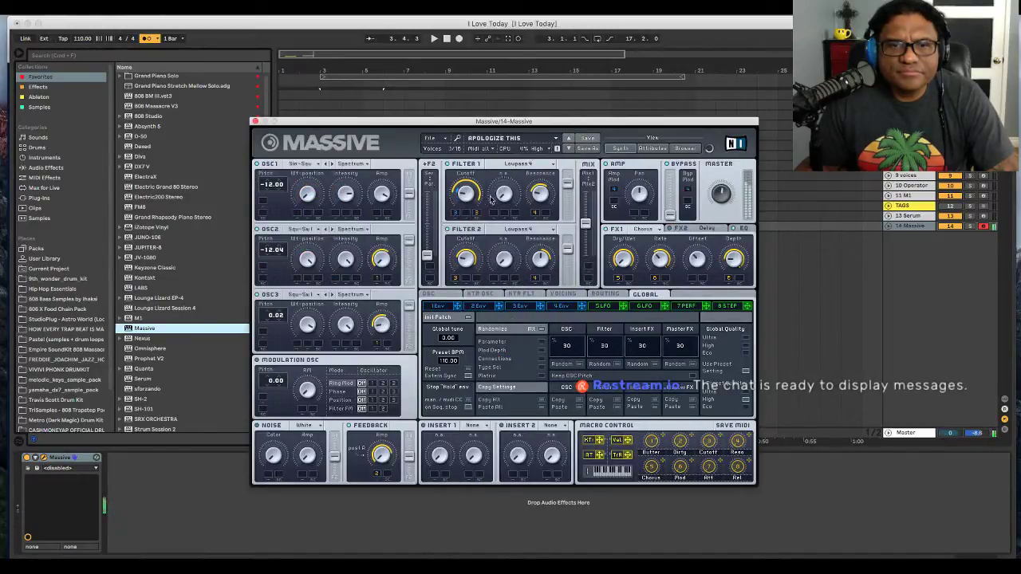
{"action": "left_click", "coordinate": [495, 140]}
{"action": "left_click", "coordinate": [531, 355]}
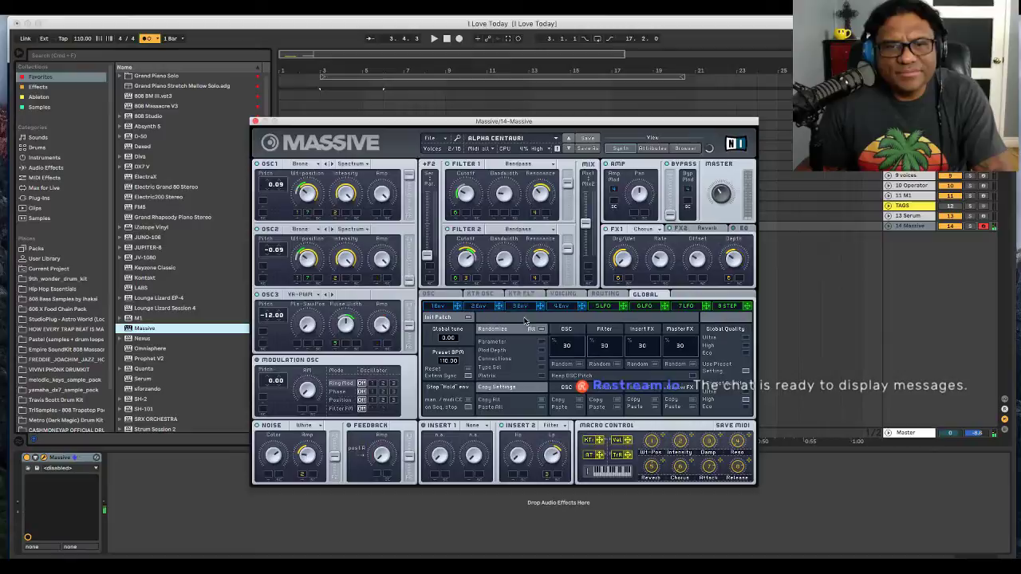
{"action": "left_click", "coordinate": [497, 140]}
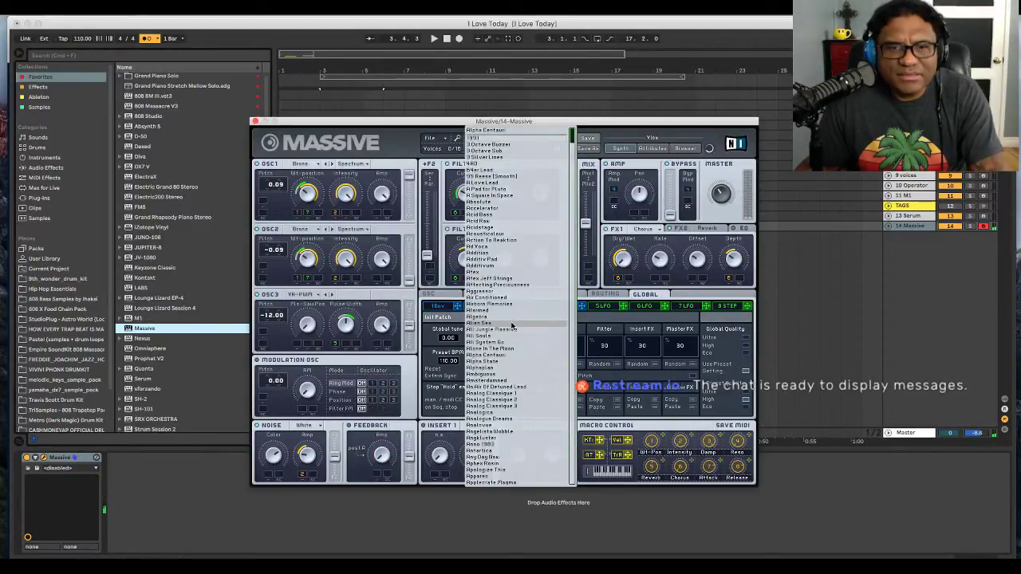
{"action": "left_click", "coordinate": [512, 325]}
- Load the preset Amsterdamned in Massive and close the synth's window
{"action": "left_click", "coordinate": [497, 141]}
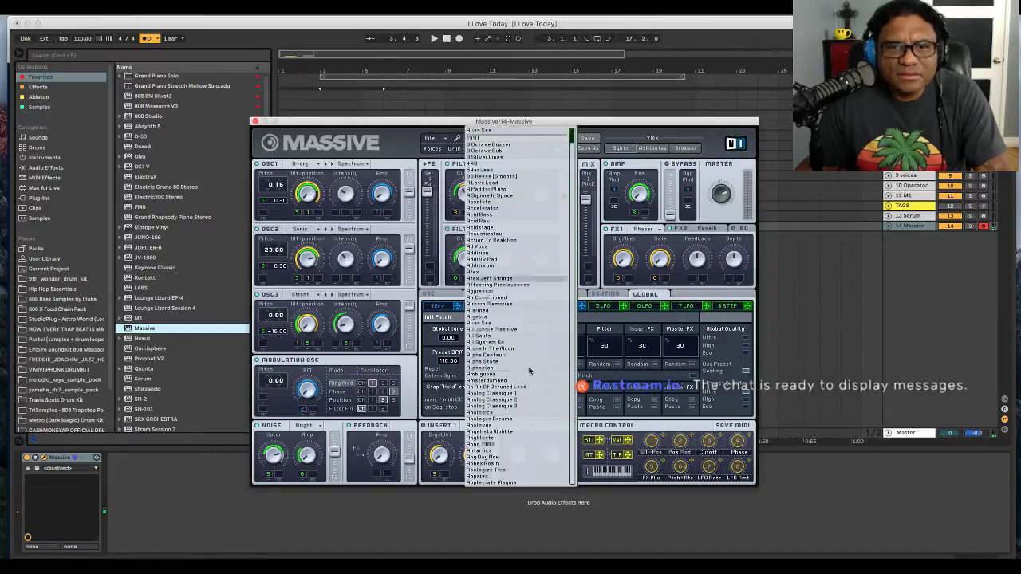
{"action": "left_click", "coordinate": [518, 382]}
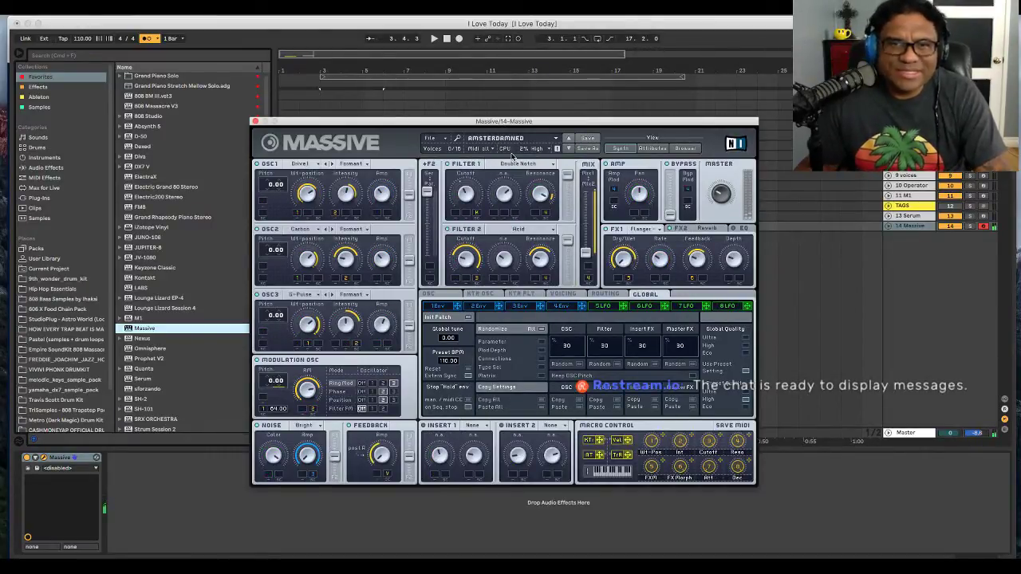
{"action": "left_click", "coordinate": [255, 122]}
- Move the TAGS track below the Massive track and check the track order in Session View before returning to Arrangement View
{"action": "left_click_drag", "start_coordinate": [905, 205], "coordinate": [726, 233]}
{"action": "key", "text": "Tab"}
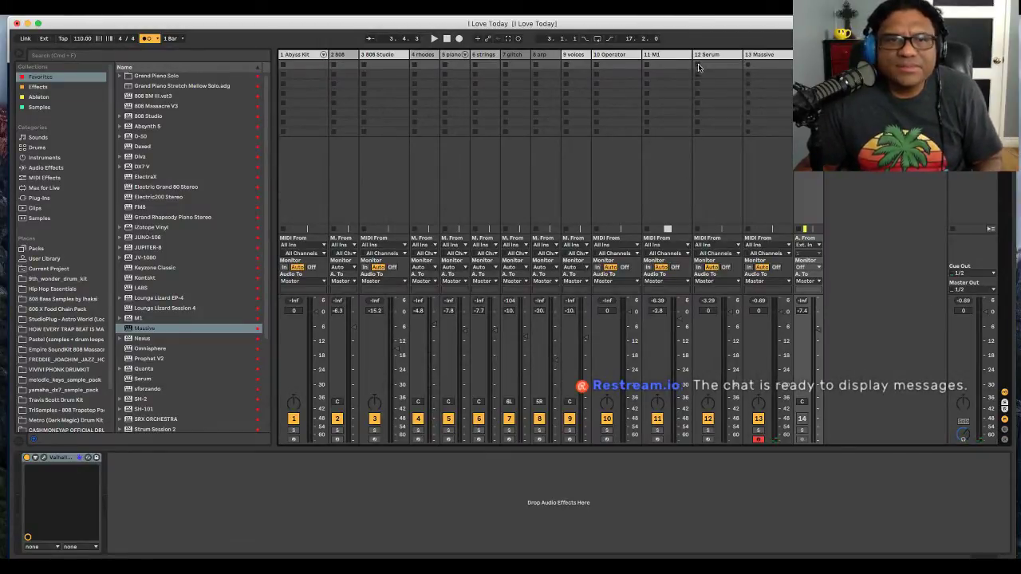
{"action": "key", "text": "Tab"}
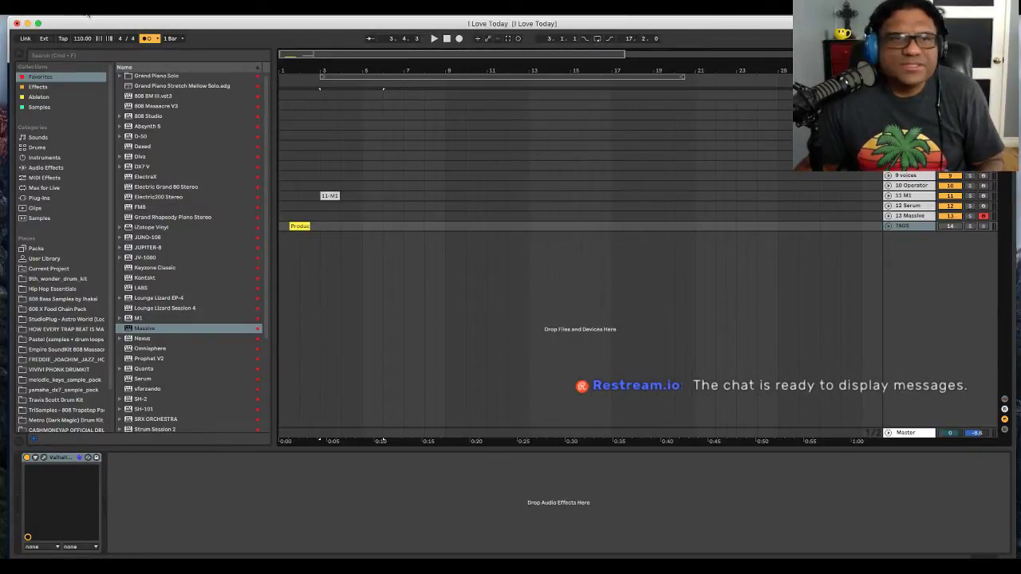
- Save the current set as the default set in the Preferences, overwriting the existing default, and close the Preferences
{"action": "left_click", "coordinate": [59, 7]}
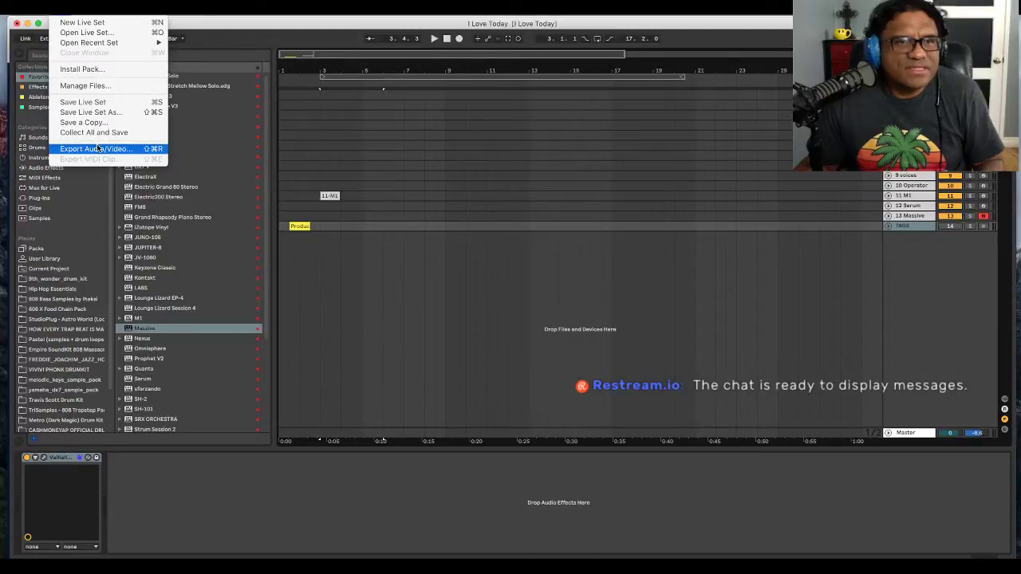
{"action": "mouse_move", "coordinate": [82, 7]}
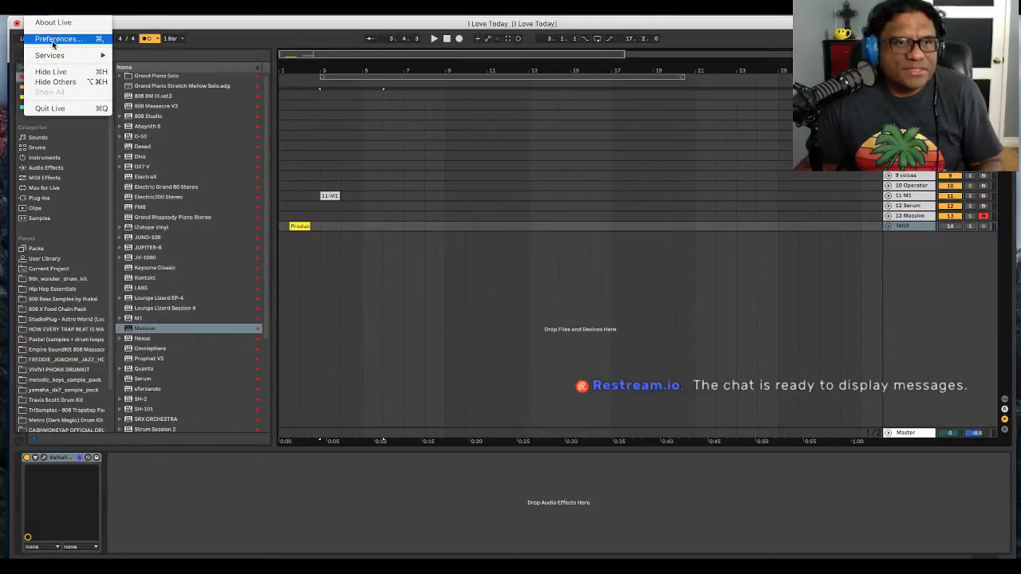
{"action": "left_click", "coordinate": [50, 37]}
{"action": "left_click", "coordinate": [543, 163]}
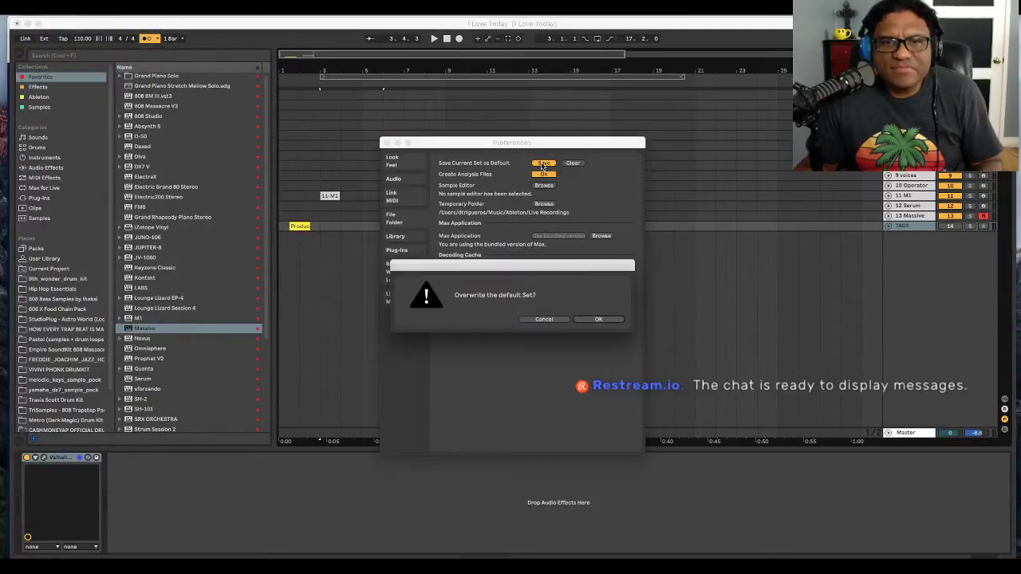
{"action": "left_click", "coordinate": [605, 320]}
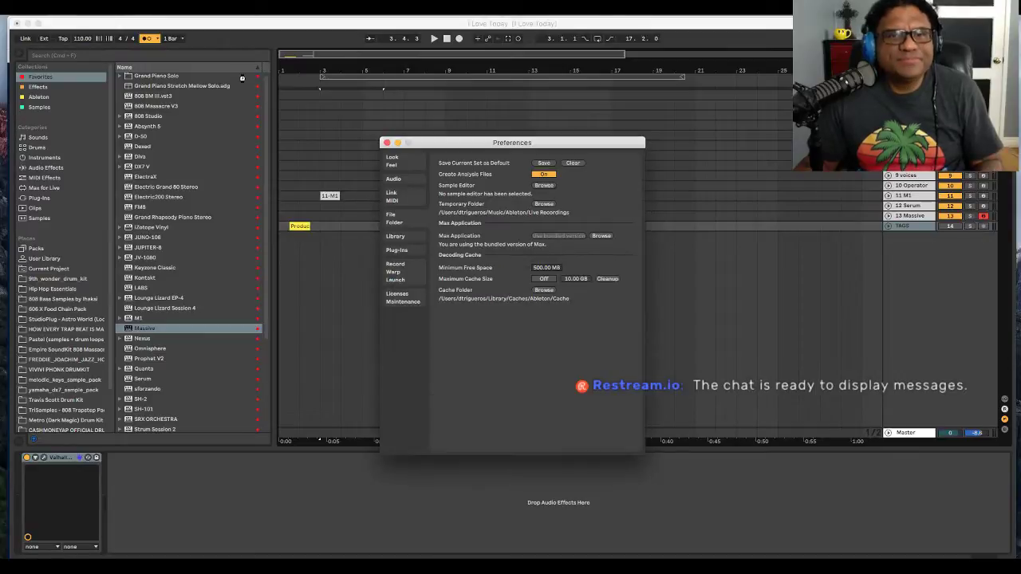
{"action": "left_click", "coordinate": [387, 142]}
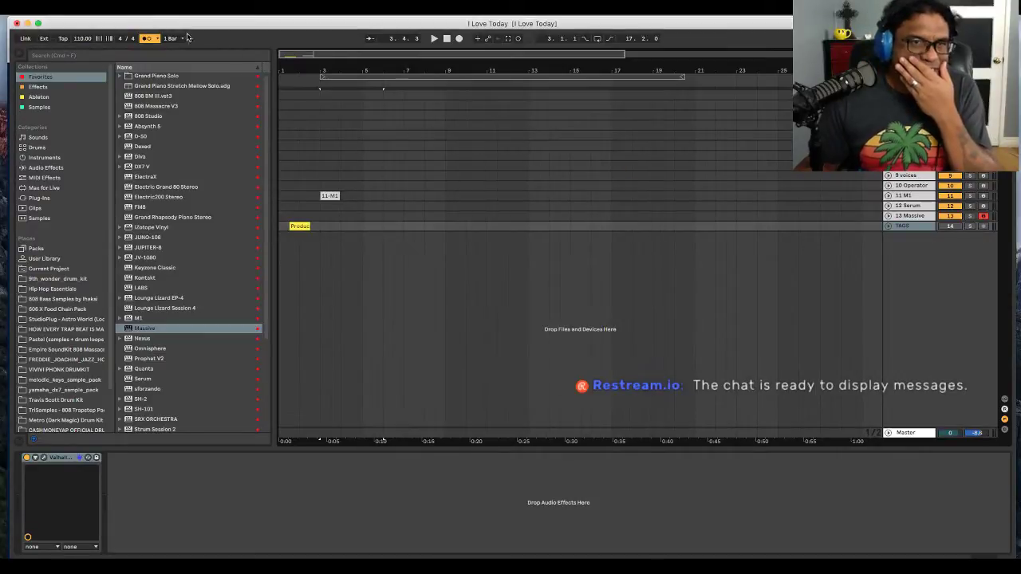
- Create a new Live Set without saving the changes to I Love Today
{"action": "left_click", "coordinate": [57, 8]}
{"action": "left_click", "coordinate": [82, 22]}
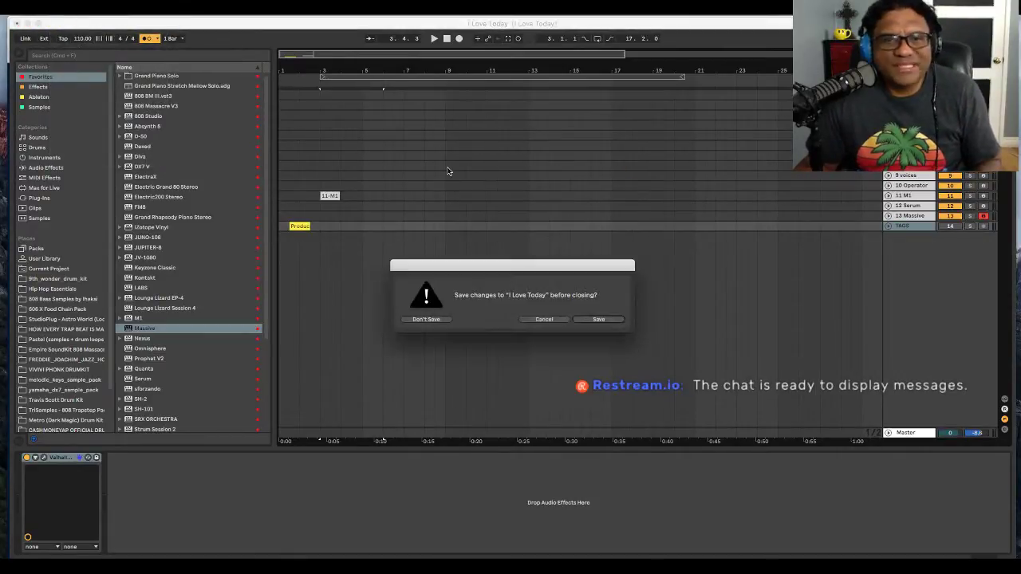
{"action": "left_click", "coordinate": [436, 321]}
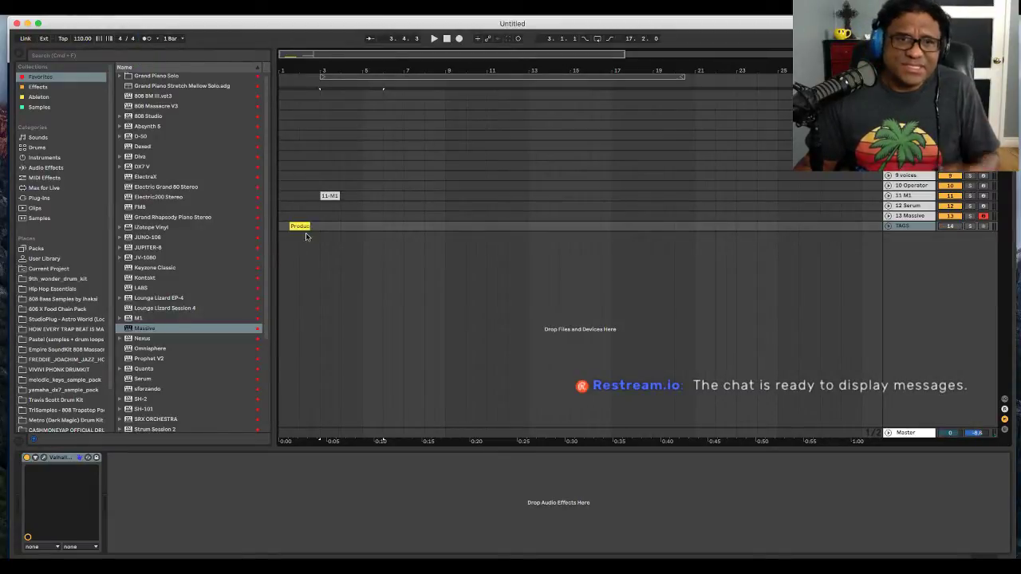
- Check which record quantization setting is active in the new set
{"action": "left_click", "coordinate": [82, 8]}
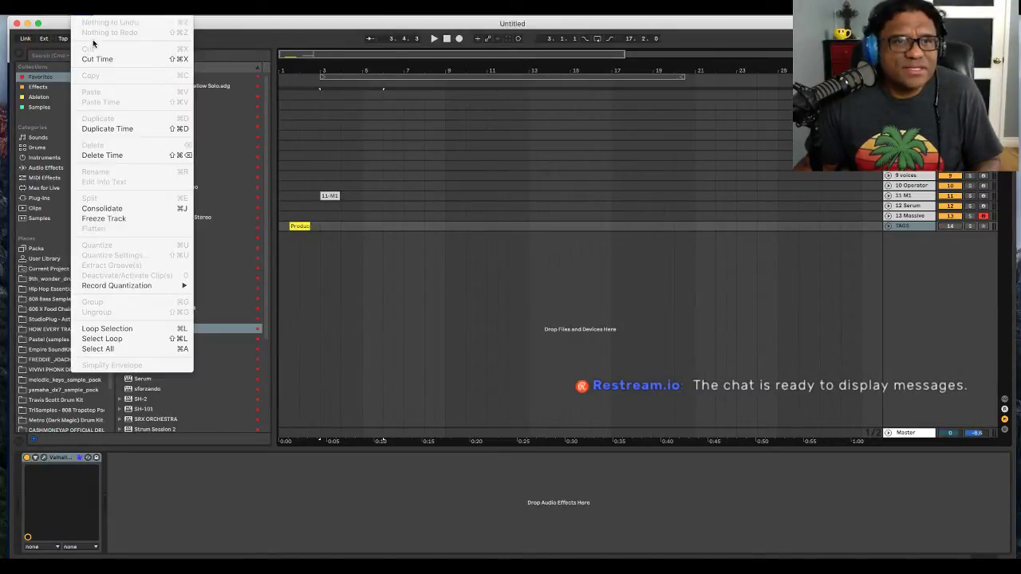
{"action": "mouse_move", "coordinate": [125, 288]}
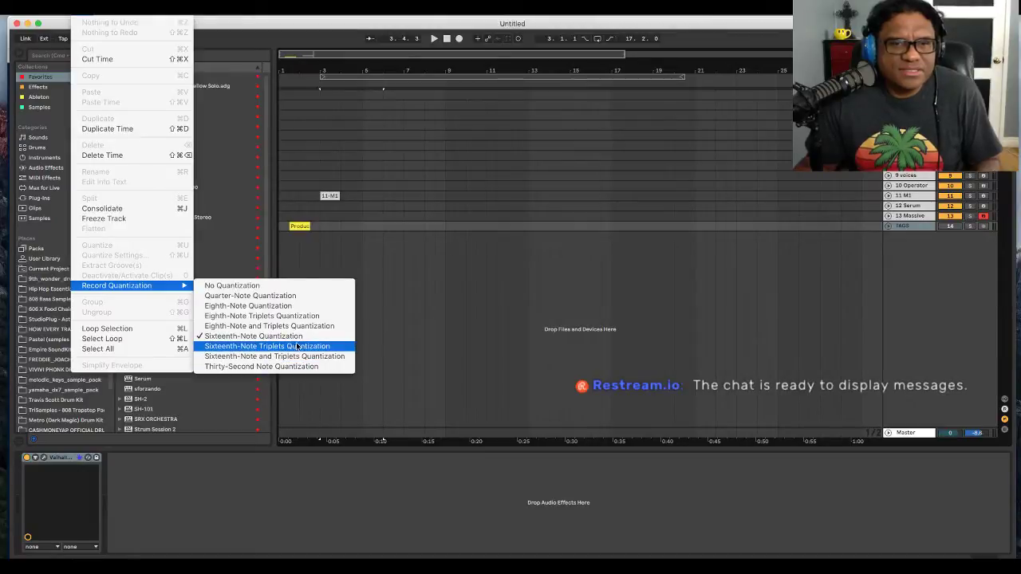
{"action": "left_click", "coordinate": [98, 14]}
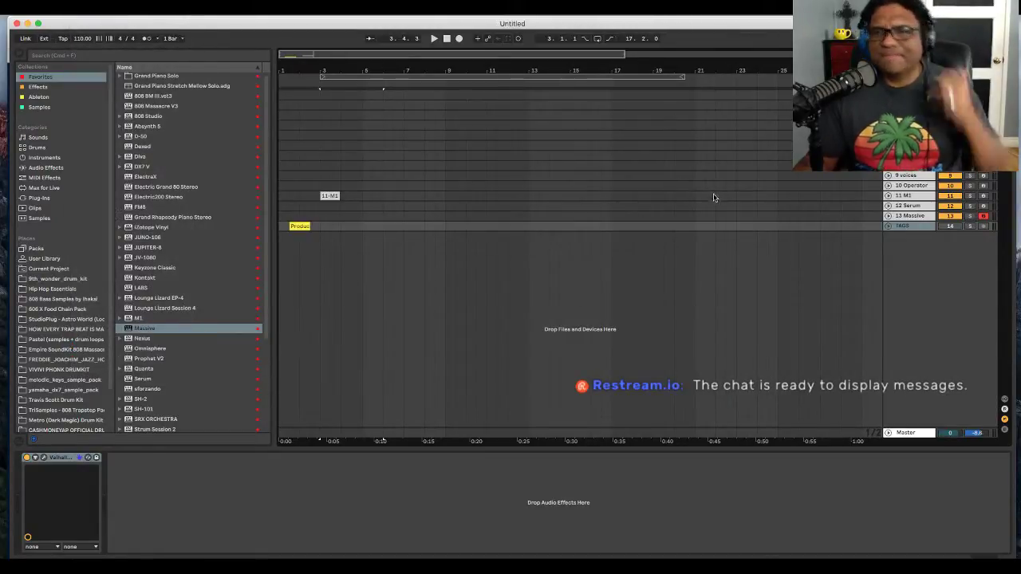
- Unfold and arm the M1 track, play its leftover clip at bar 3, and delete that clip
{"action": "left_click", "coordinate": [887, 197]}
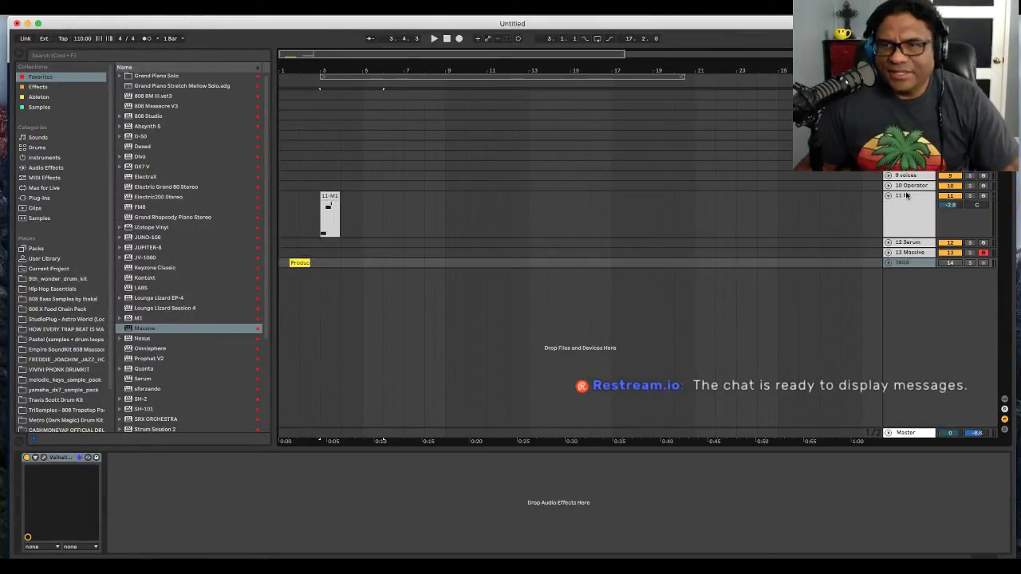
{"action": "left_click", "coordinate": [982, 196]}
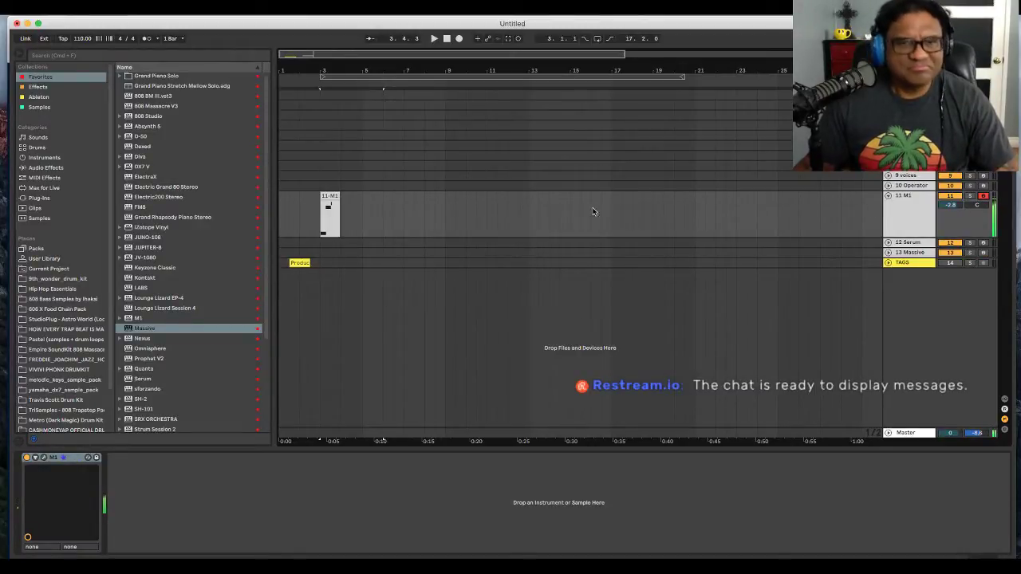
{"action": "left_click", "coordinate": [329, 195]}
{"action": "key", "text": "space"}
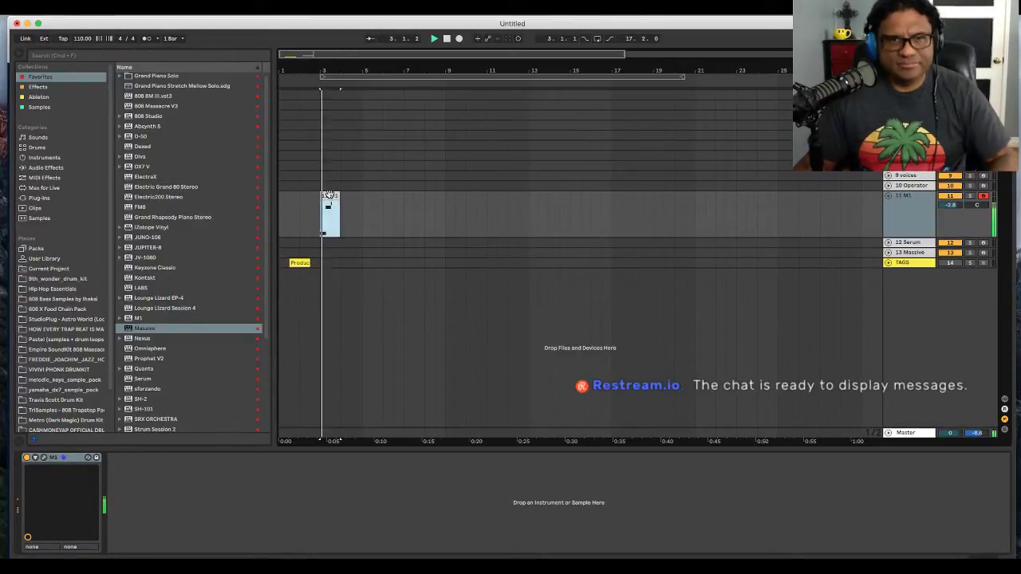
{"action": "key", "text": "space"}
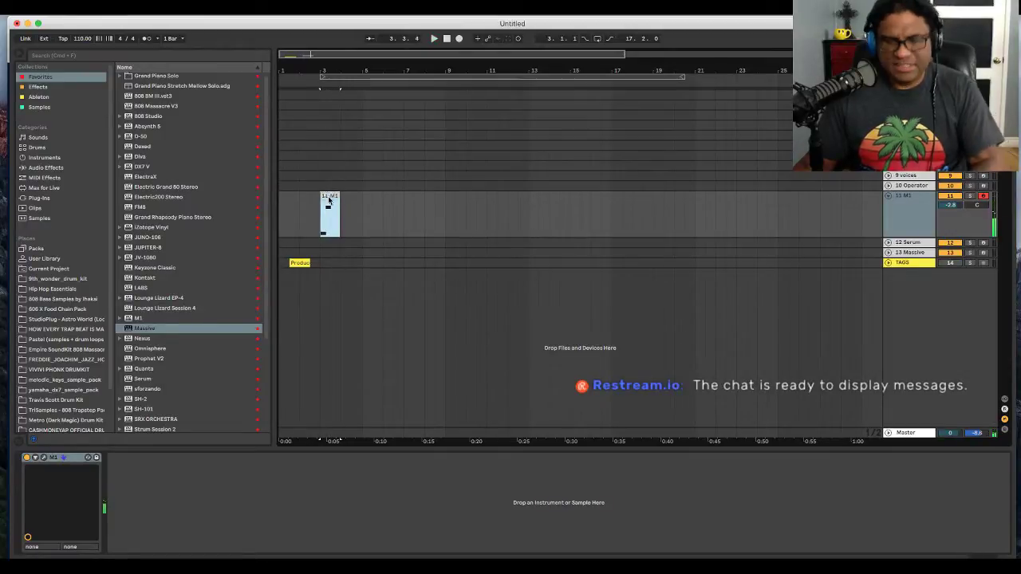
{"action": "key", "text": "Delete"}
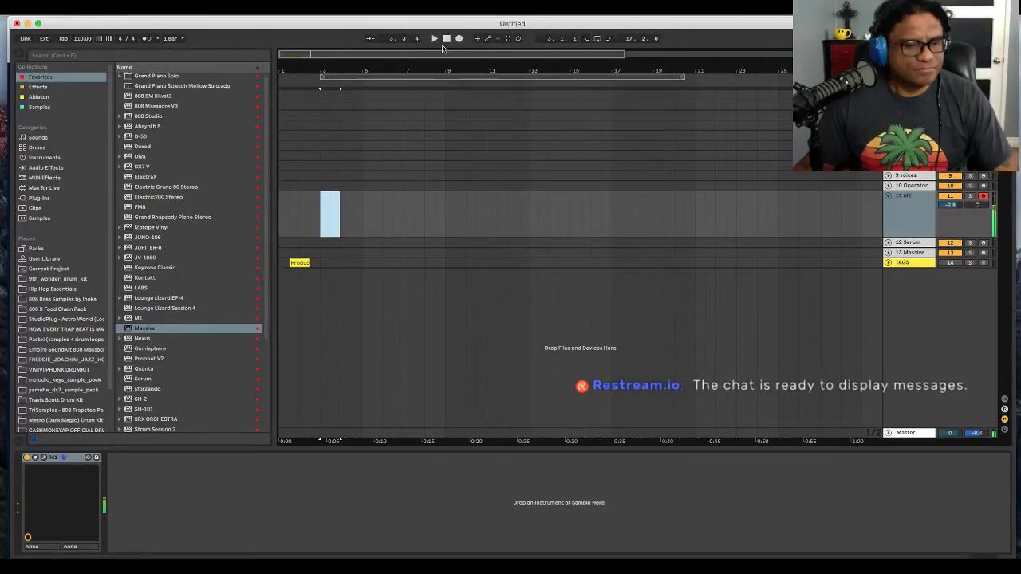
- Save the new Live Set as A Happy Day in the I Love Today Project folder
{"action": "left_click", "coordinate": [59, 8]}
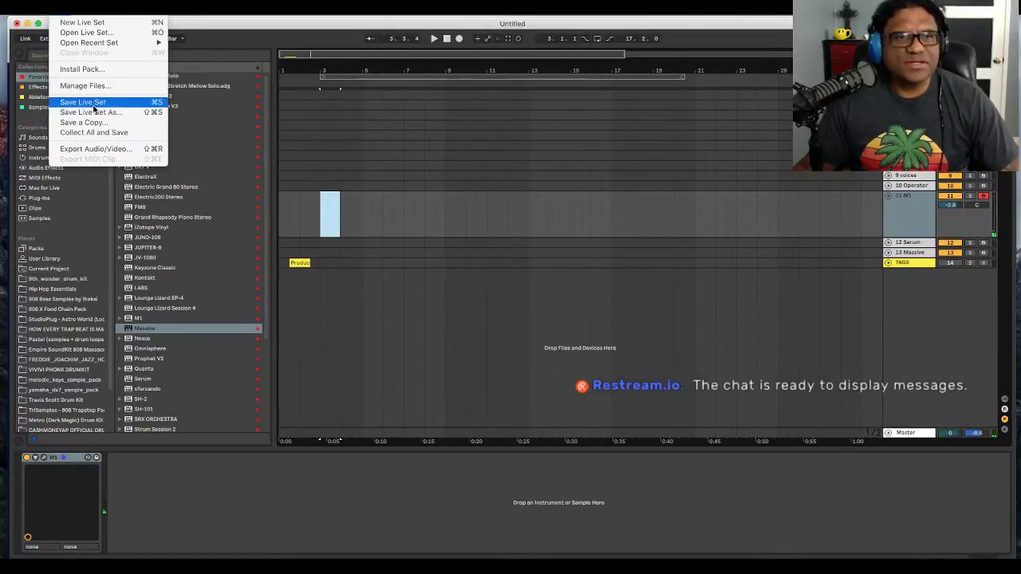
{"action": "left_click", "coordinate": [90, 113]}
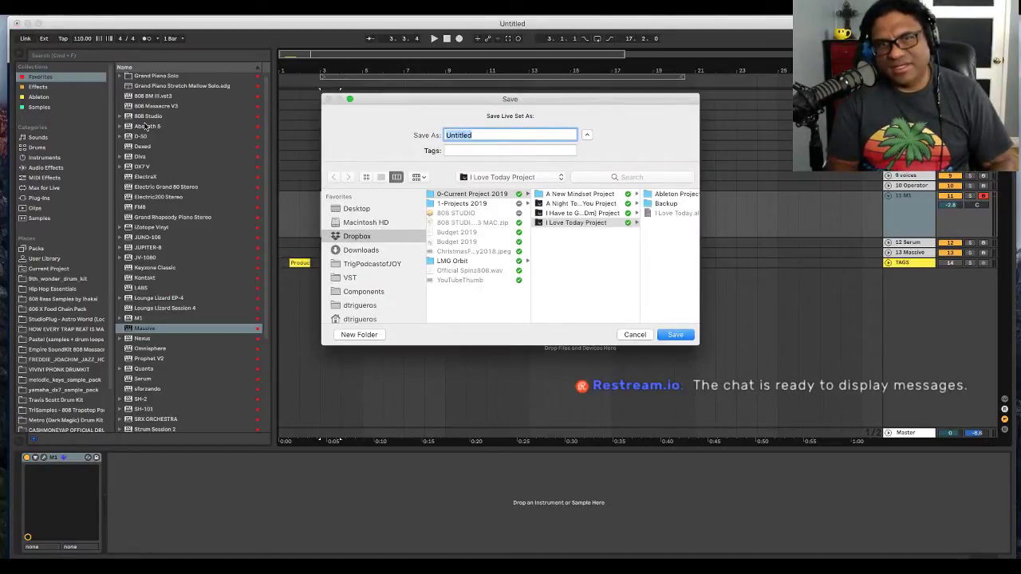
{"action": "type", "text": "A Happy Day"}
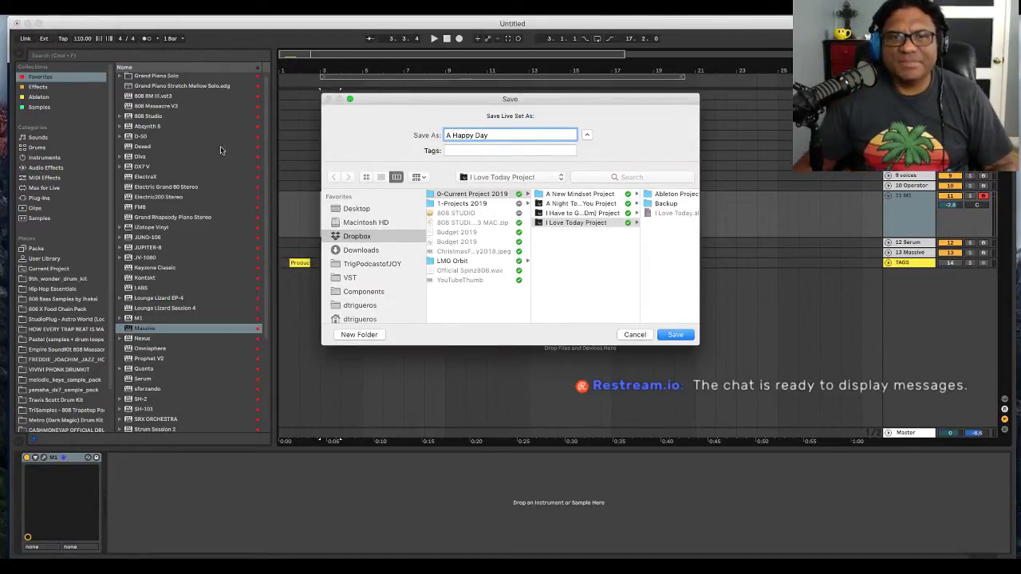
{"action": "left_click", "coordinate": [677, 335]}
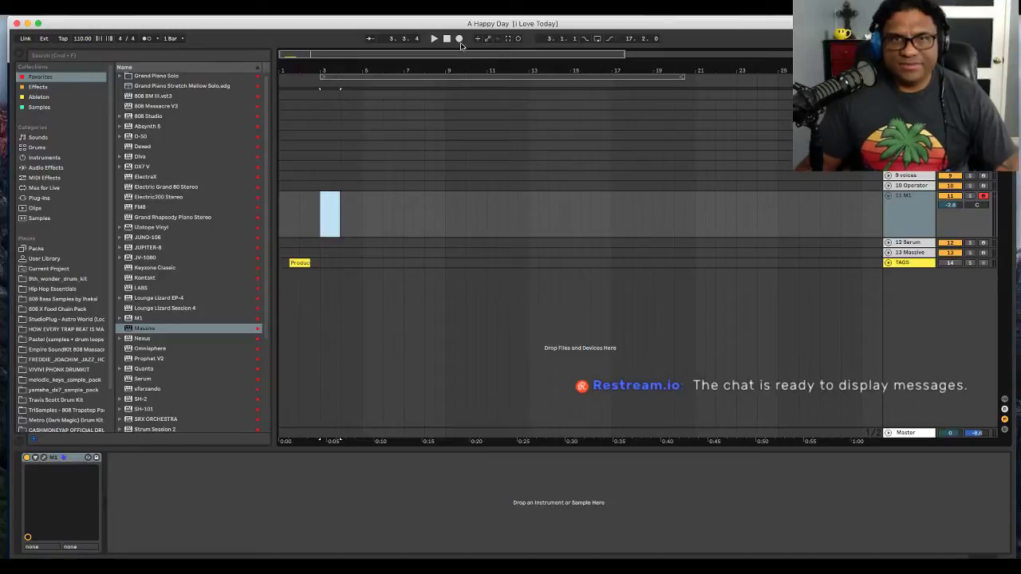
- Switch to Safari to check the Restream multistreaming dashboard, and return to Live
{"action": "key", "text": "super+Tab"}
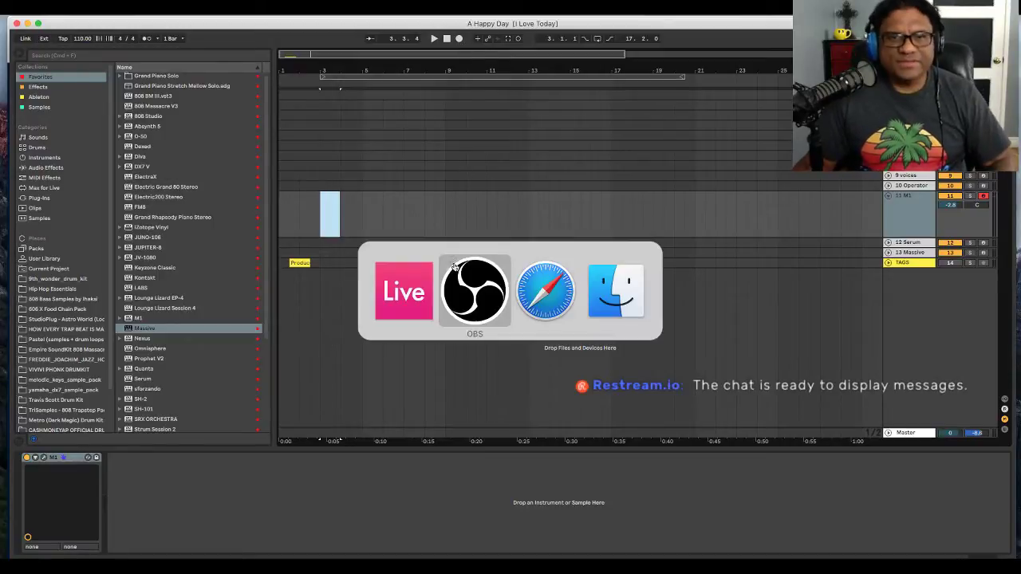
{"action": "left_click", "coordinate": [548, 296]}
{"action": "key", "text": "super+Tab"}
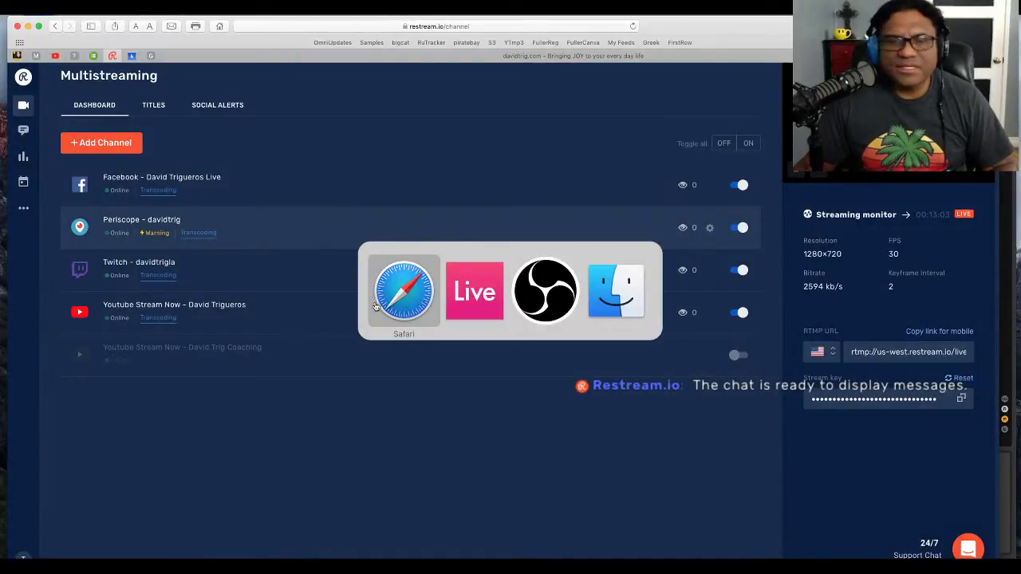
{"action": "key", "text": "super+Tab"}
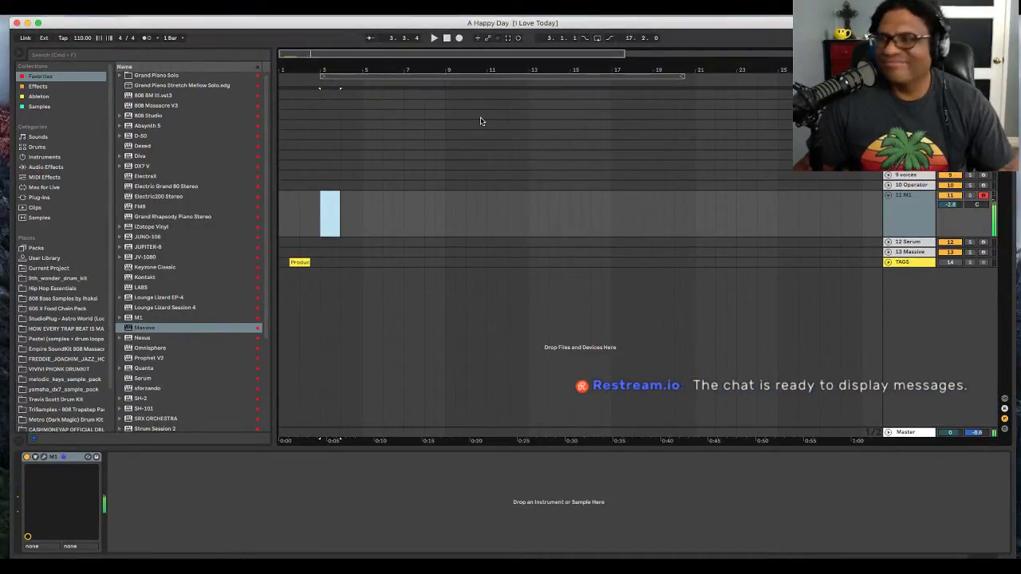
- Turn on the metronome after a short trial recording on the M1 track, and delete that take
{"action": "left_click", "coordinate": [458, 39]}
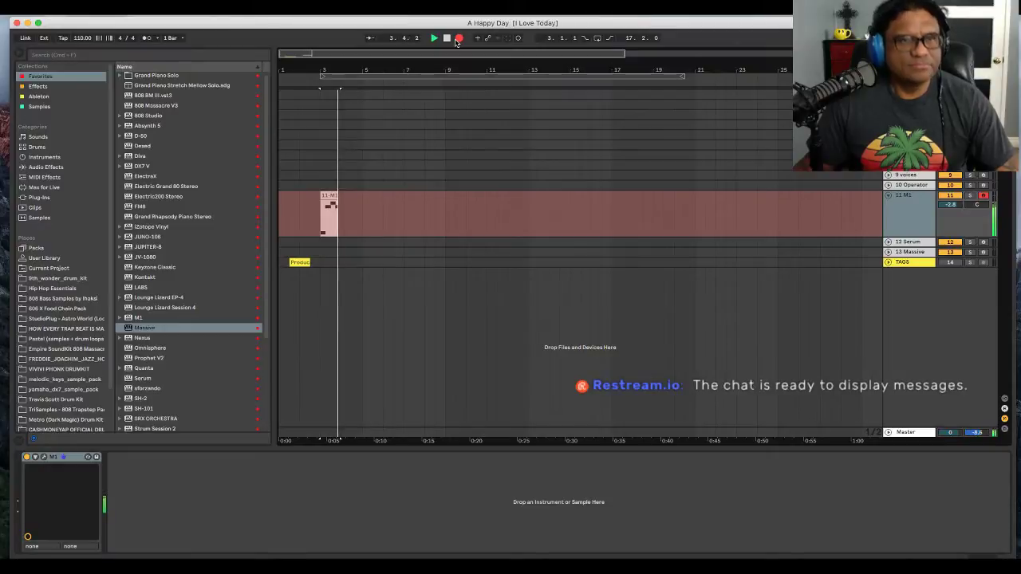
{"action": "key", "text": "space"}
{"action": "left_click", "coordinate": [148, 39]}
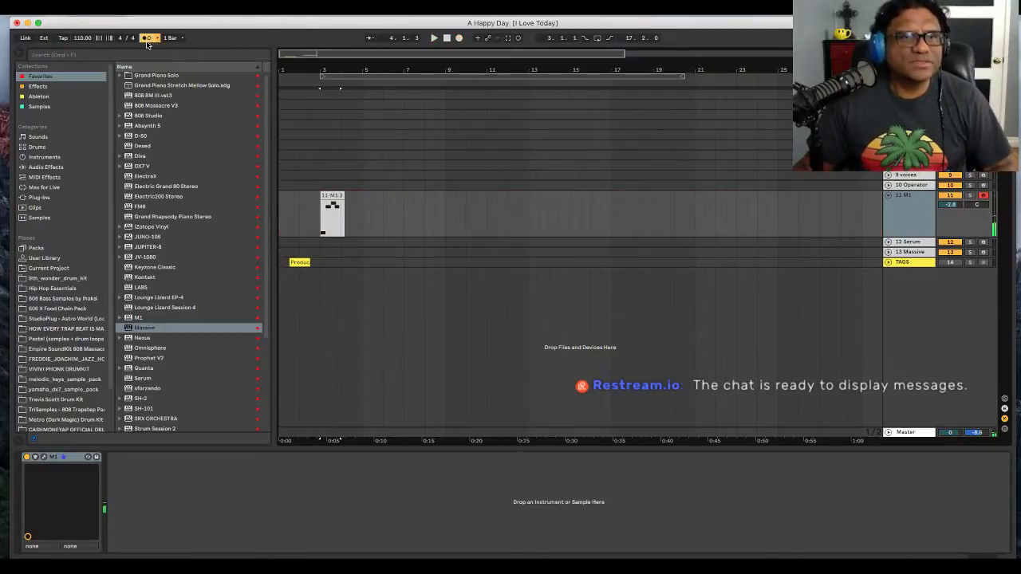
{"action": "left_click", "coordinate": [333, 195]}
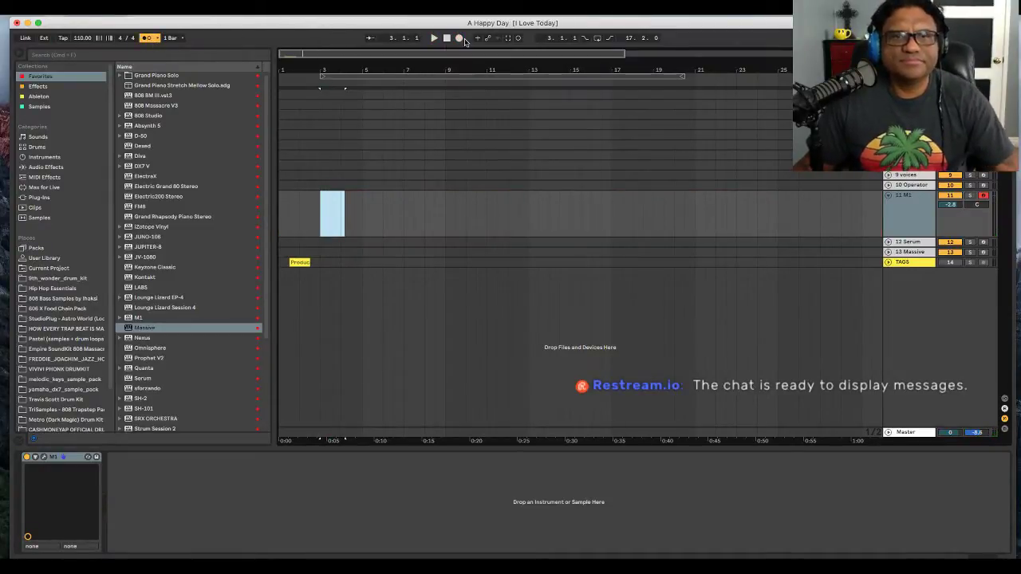
- Record a melody of about four bars on the M1 track from bar 3 and open its clip in an enlarged note editor
{"action": "left_click", "coordinate": [459, 40]}
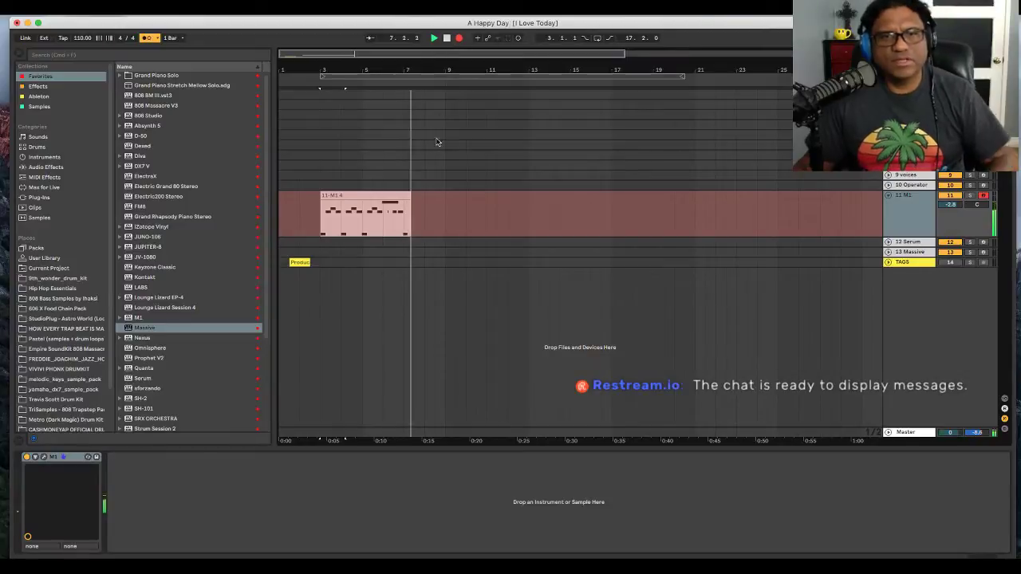
{"action": "key", "text": "space"}
{"action": "left_click", "coordinate": [388, 197]}
{"action": "key", "text": "space"}
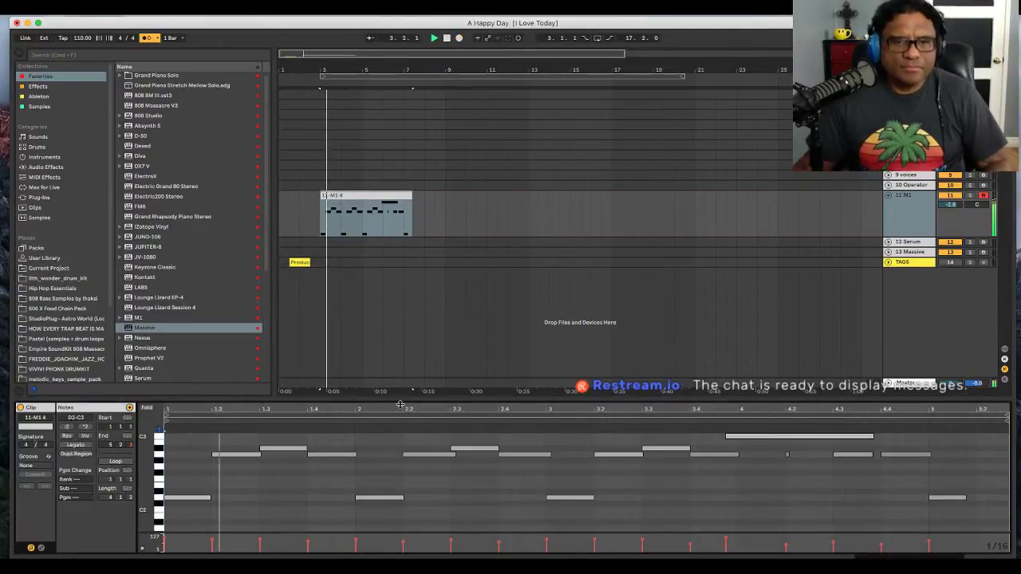
{"action": "left_click_drag", "start_coordinate": [402, 397], "coordinate": [405, 293]}
{"action": "key", "text": "space"}
- Play back the recorded M1 clip and examine the timing of its A2 and C3 notes around clip bar 4
{"action": "left_click", "coordinate": [455, 483]}
{"action": "key", "text": "super+a"}
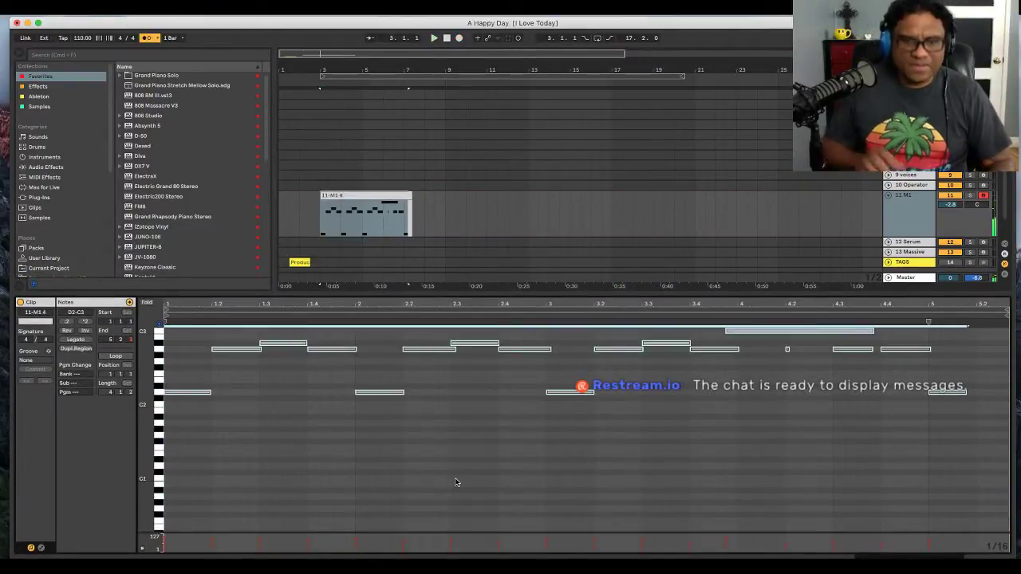
{"action": "key", "text": "space"}
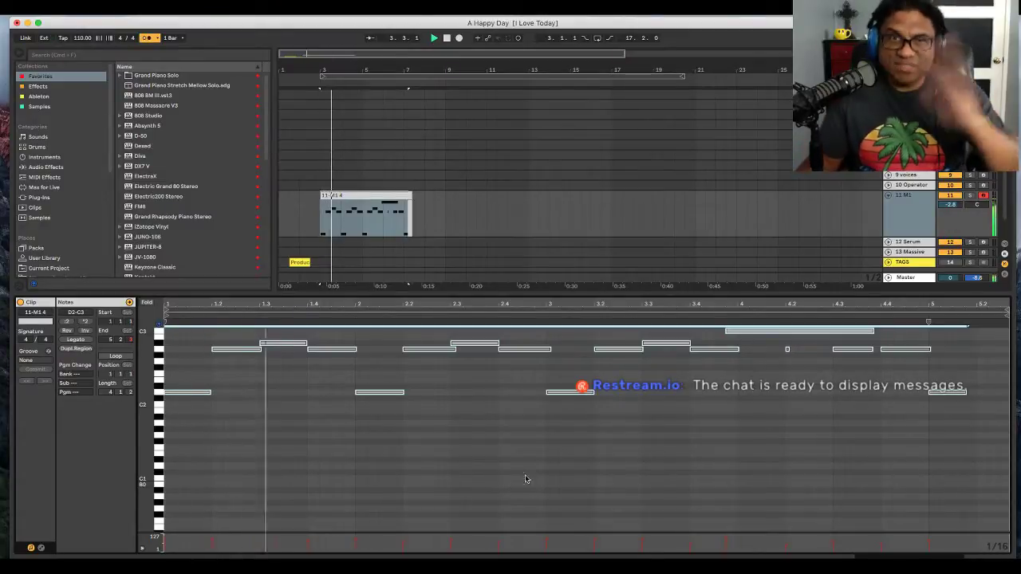
{"action": "left_click", "coordinate": [525, 432]}
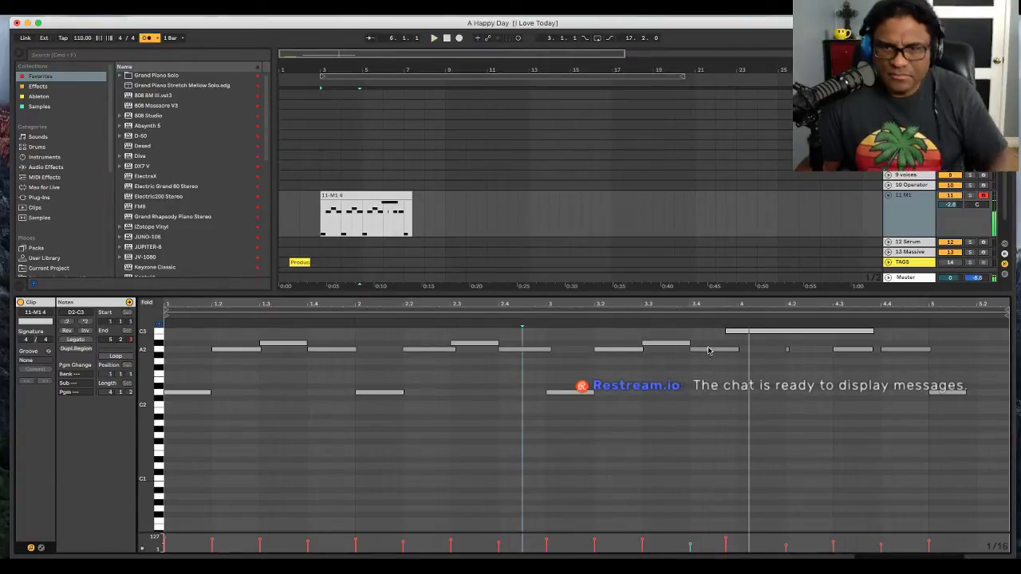
{"action": "left_click", "coordinate": [708, 348]}
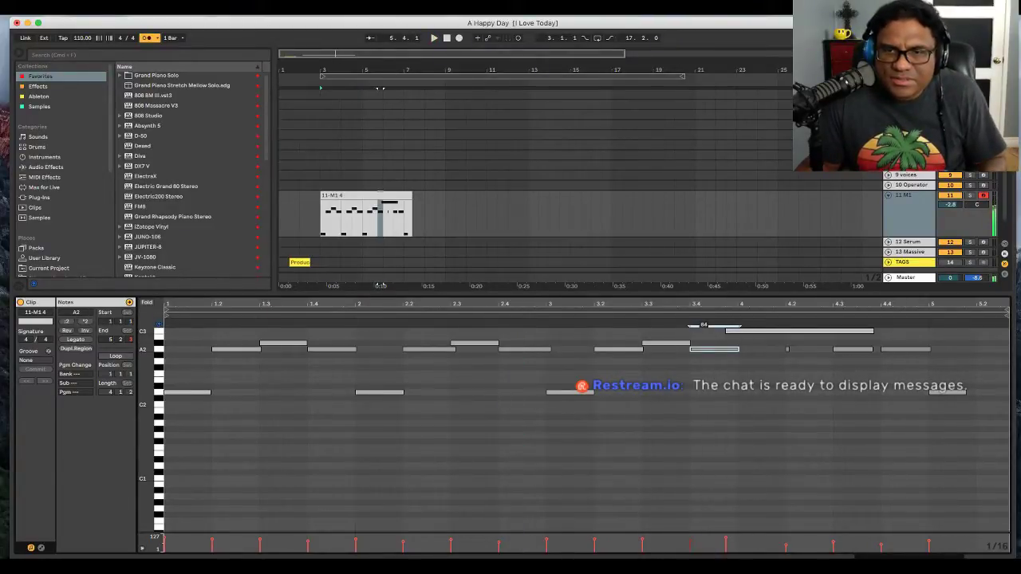
{"action": "left_click", "coordinate": [753, 333]}
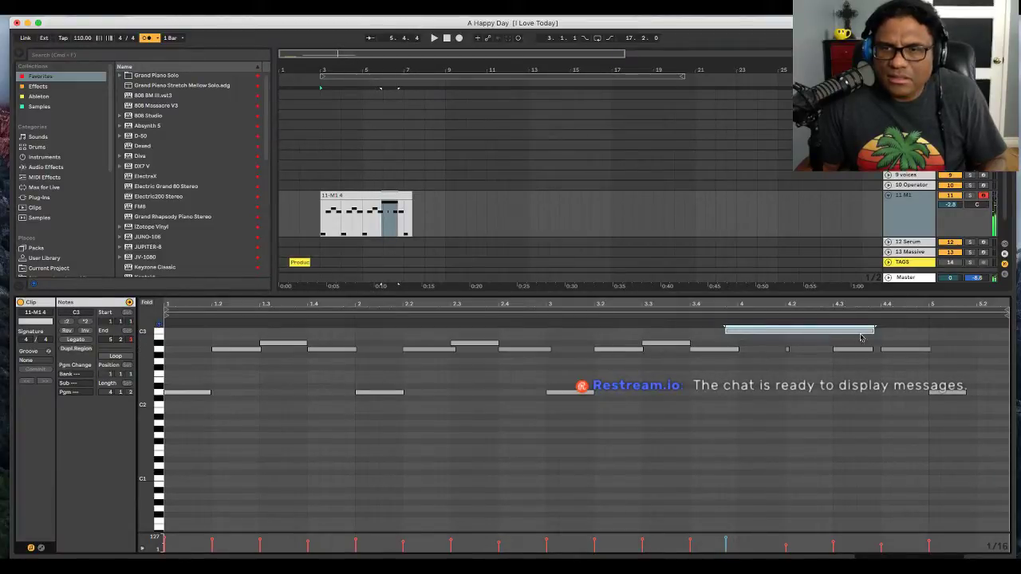
{"action": "key", "text": "space"}
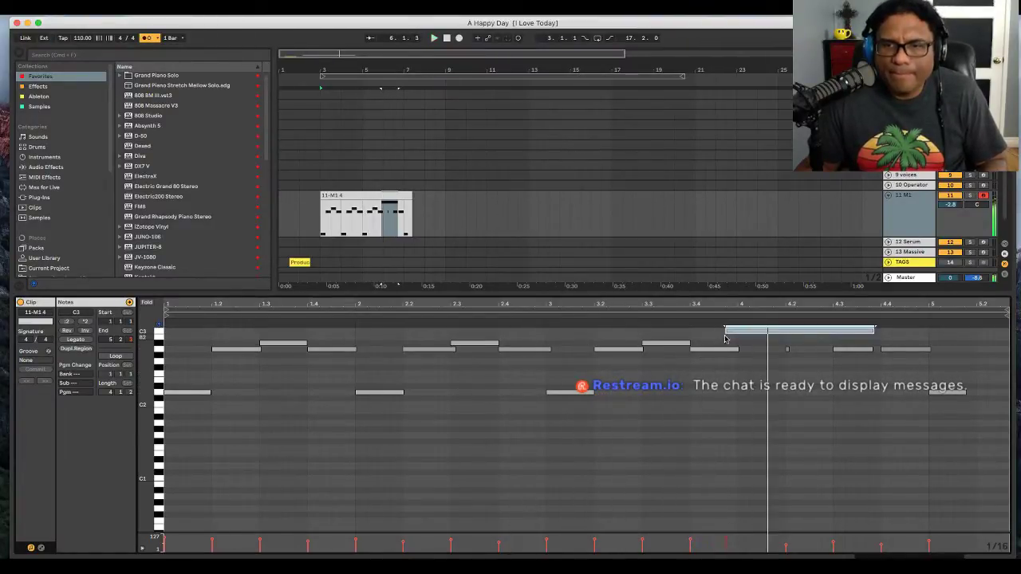
- Move the C3 note to the start of clip bar 4 and shorten it, and lengthen the A2 note at 4.2 to about an eighth
{"action": "left_click_drag", "start_coordinate": [729, 332], "coordinate": [744, 334]}
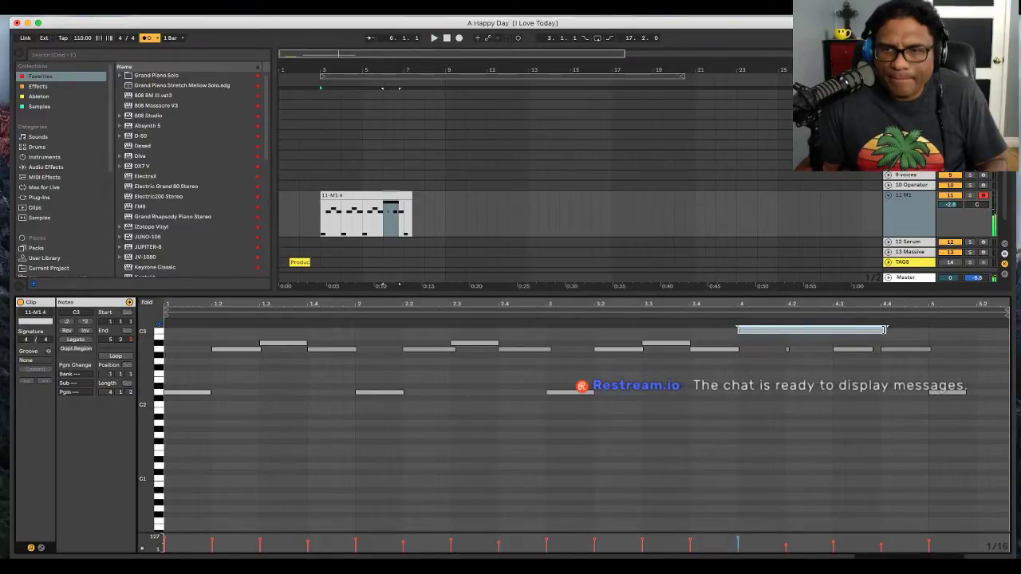
{"action": "left_click_drag", "start_coordinate": [883, 329], "coordinate": [774, 330]}
{"action": "left_click", "coordinate": [789, 349]}
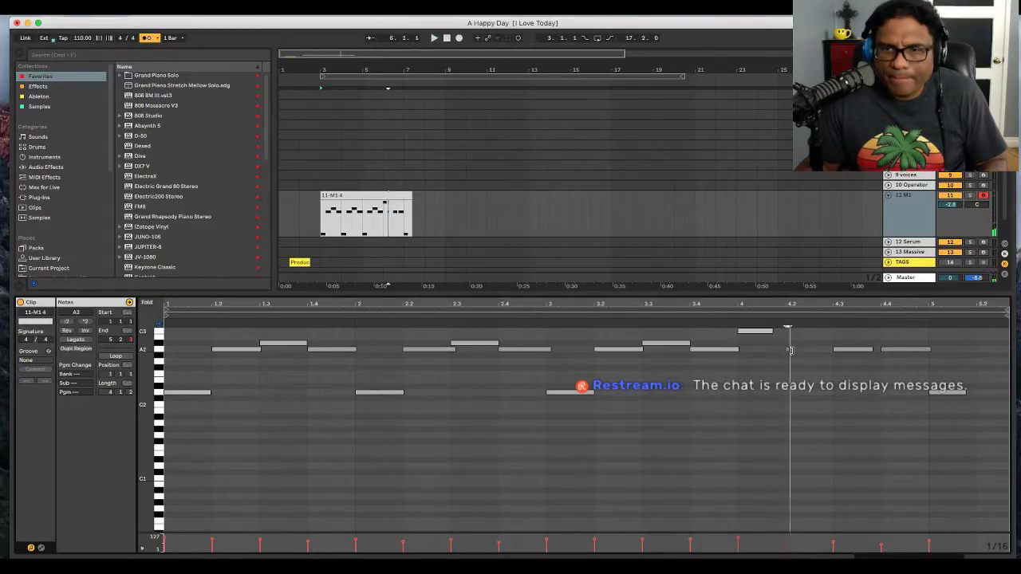
{"action": "double_click", "coordinate": [789, 349]}
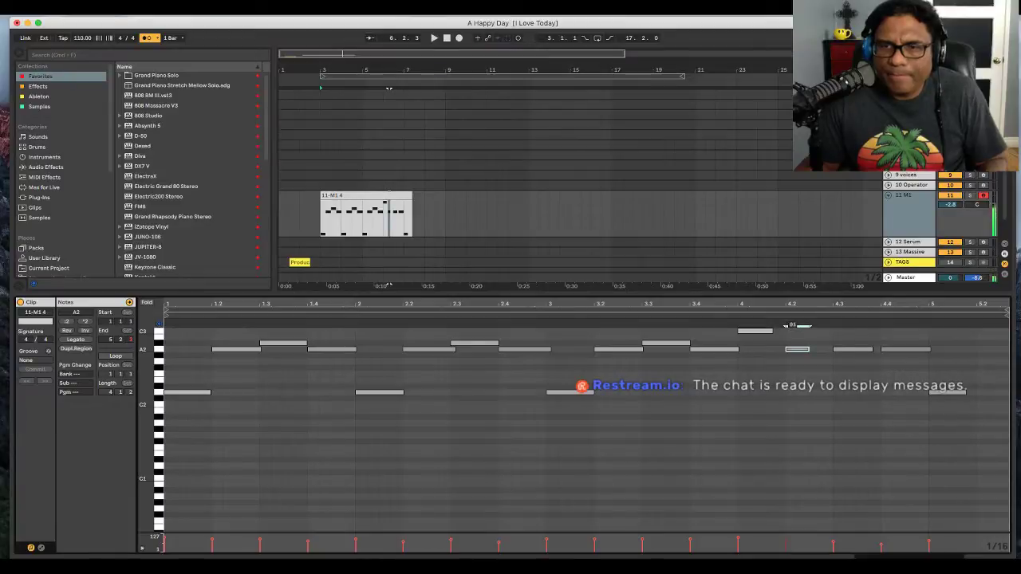
- Add a short A#2 note at 4.3 in the M1 clip and delete the A2 note at the same position
{"action": "double_click", "coordinate": [823, 332]}
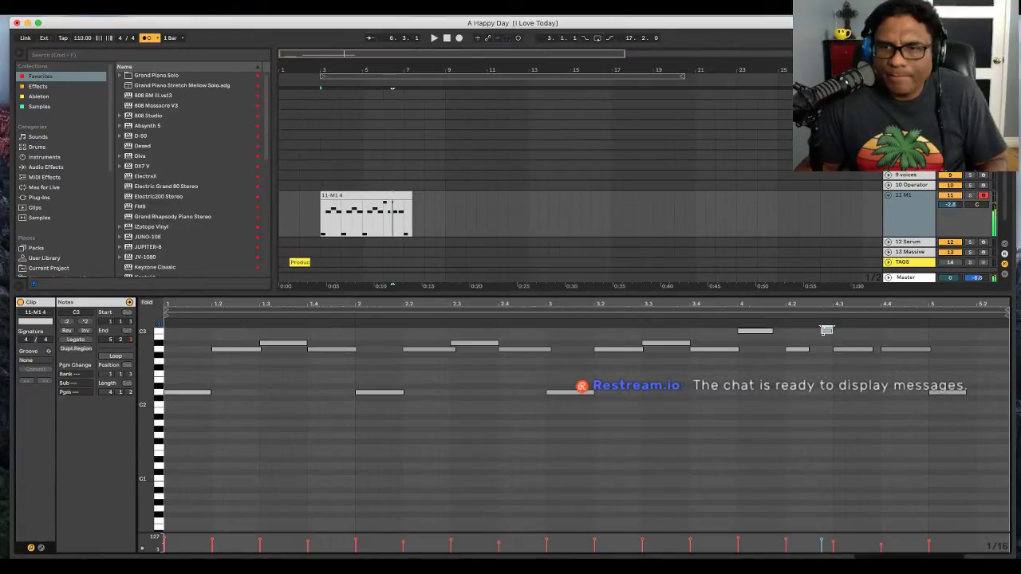
{"action": "left_click_drag", "start_coordinate": [826, 330], "coordinate": [821, 346]}
{"action": "double_click", "coordinate": [838, 348]}
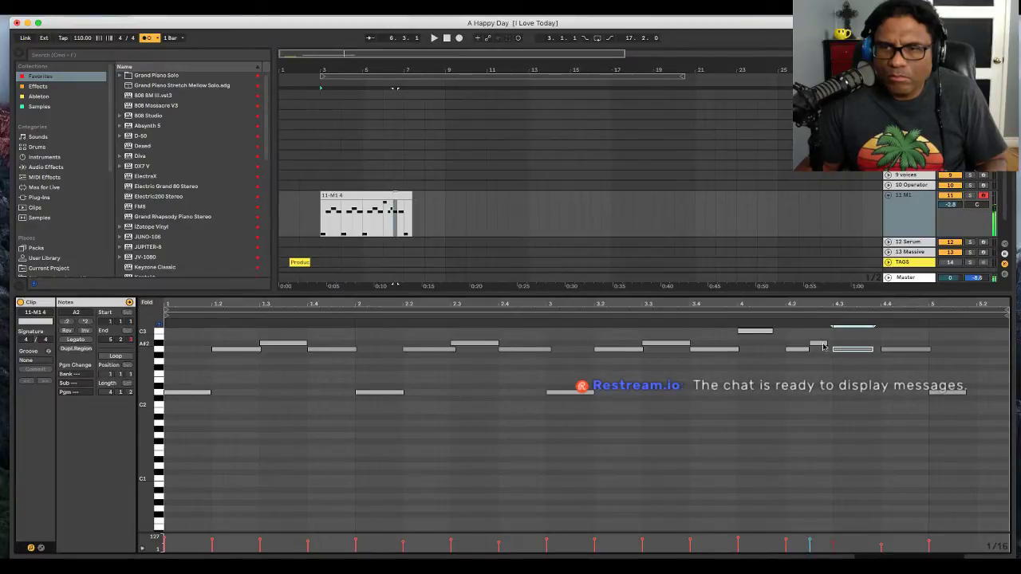
{"action": "left_click", "coordinate": [592, 315]}
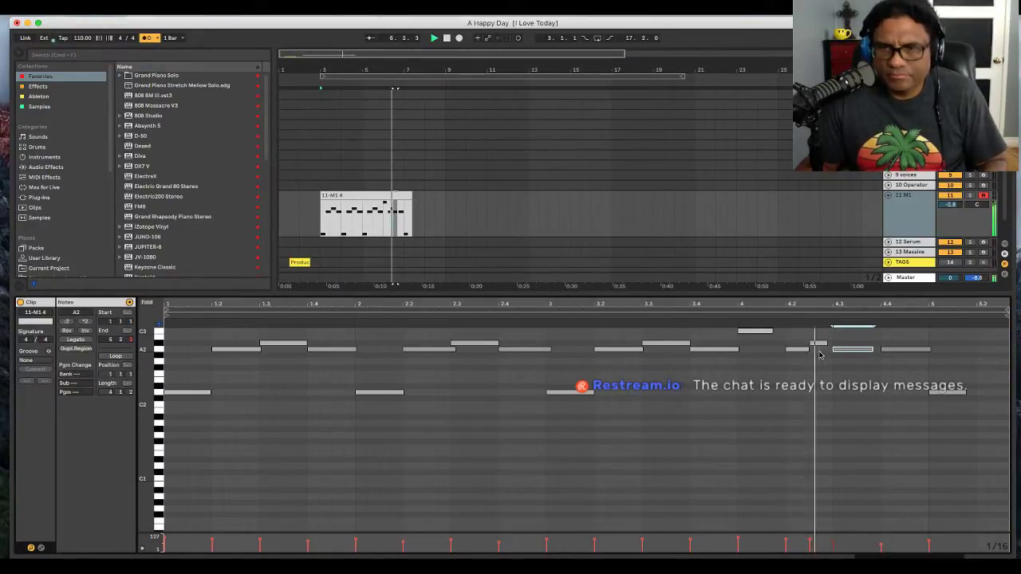
{"action": "left_click", "coordinate": [818, 343]}
{"action": "left_click_drag", "start_coordinate": [820, 344], "coordinate": [843, 345]}
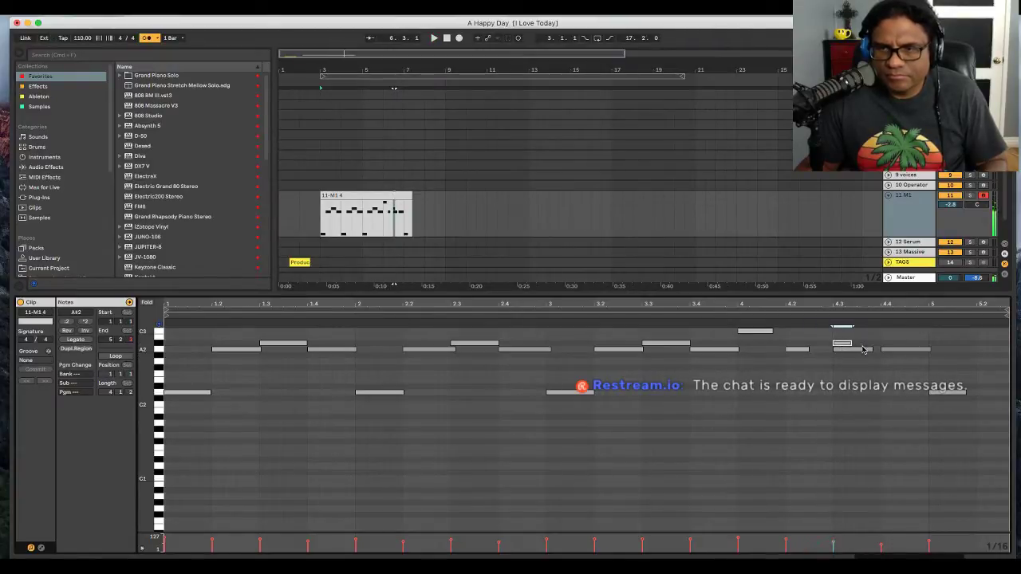
{"action": "left_click", "coordinate": [863, 350]}
{"action": "key", "text": "Delete"}
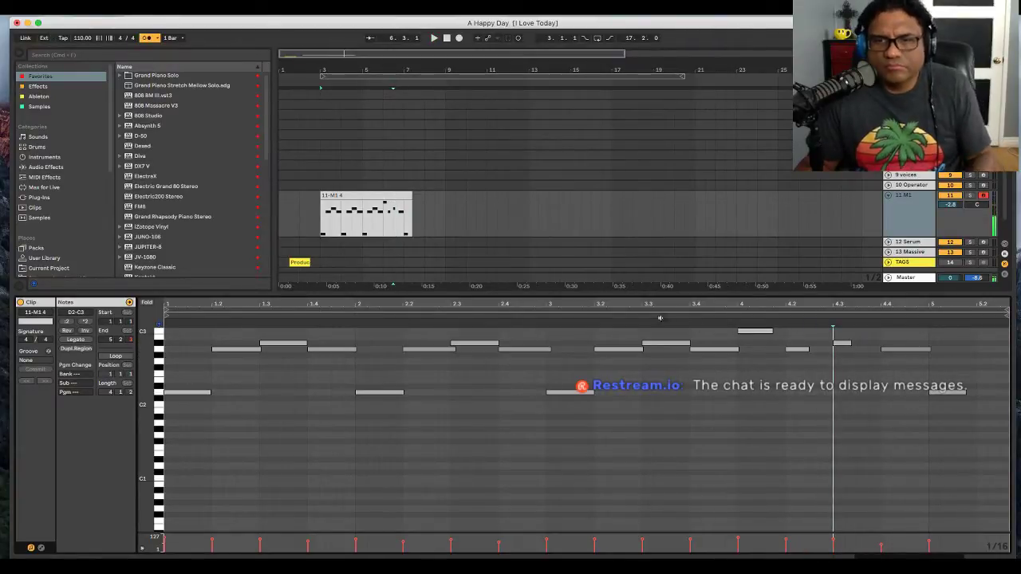
- Audition the edited notes and trim the end of the M1 clip to bar 7
{"action": "left_click", "coordinate": [610, 315]}
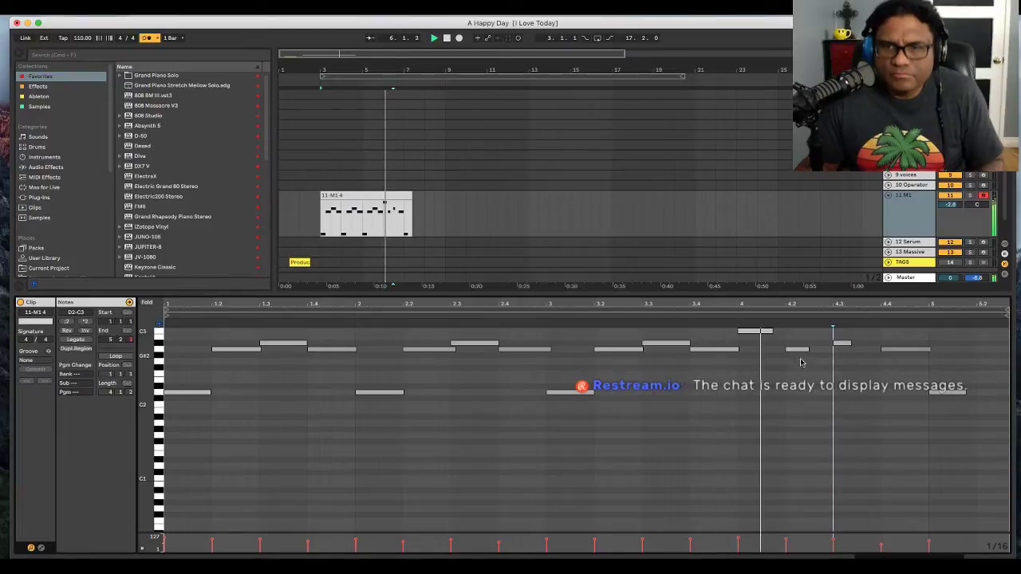
{"action": "key", "text": "space"}
{"action": "left_click", "coordinate": [910, 350]}
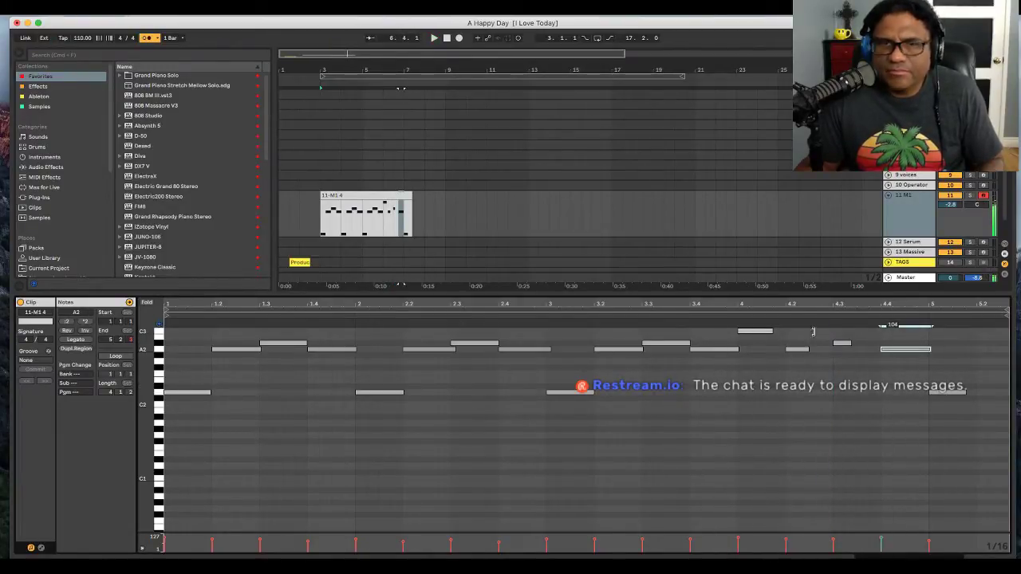
{"action": "left_click_drag", "start_coordinate": [408, 193], "coordinate": [404, 195]}
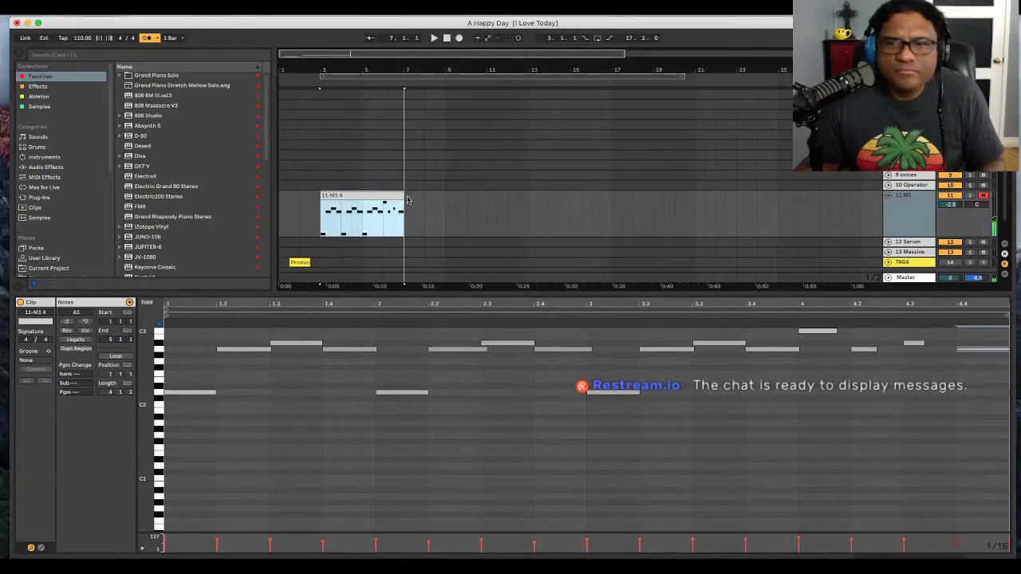
{"action": "key", "text": "space"}
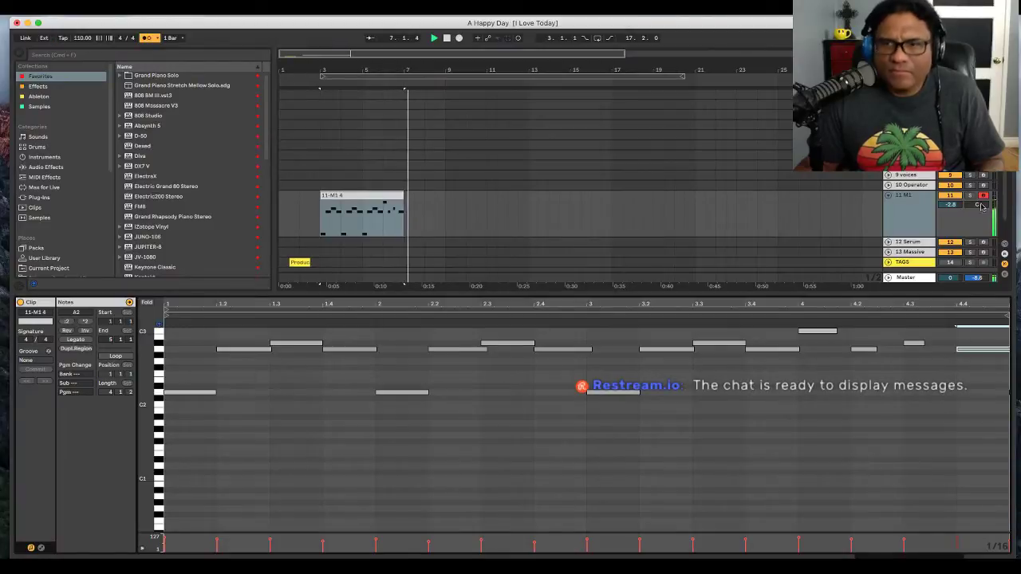
{"action": "key", "text": "space"}
- Loop the arrangement over the four-bar M1 clip from bar 3 to bar 7 and play the loop
{"action": "left_click", "coordinate": [375, 196]}
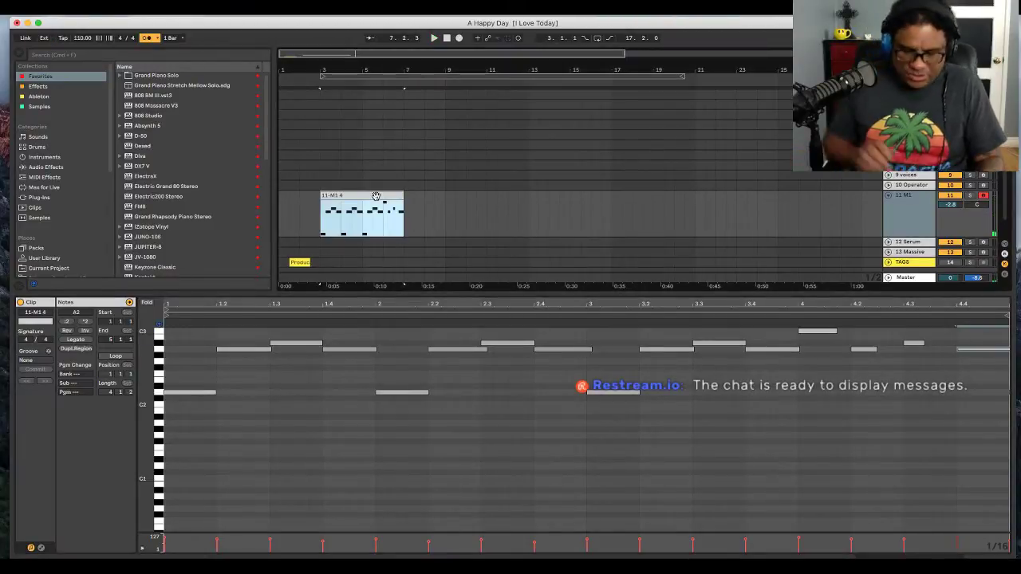
{"action": "key", "text": "ctrl+l"}
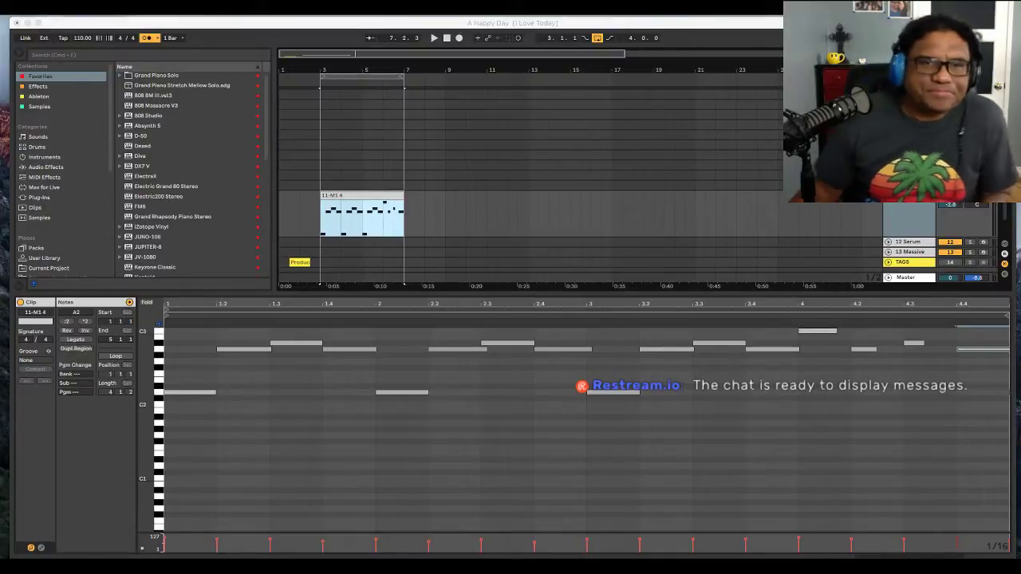
{"action": "left_click", "coordinate": [402, 179]}
{"action": "key", "text": "space"}
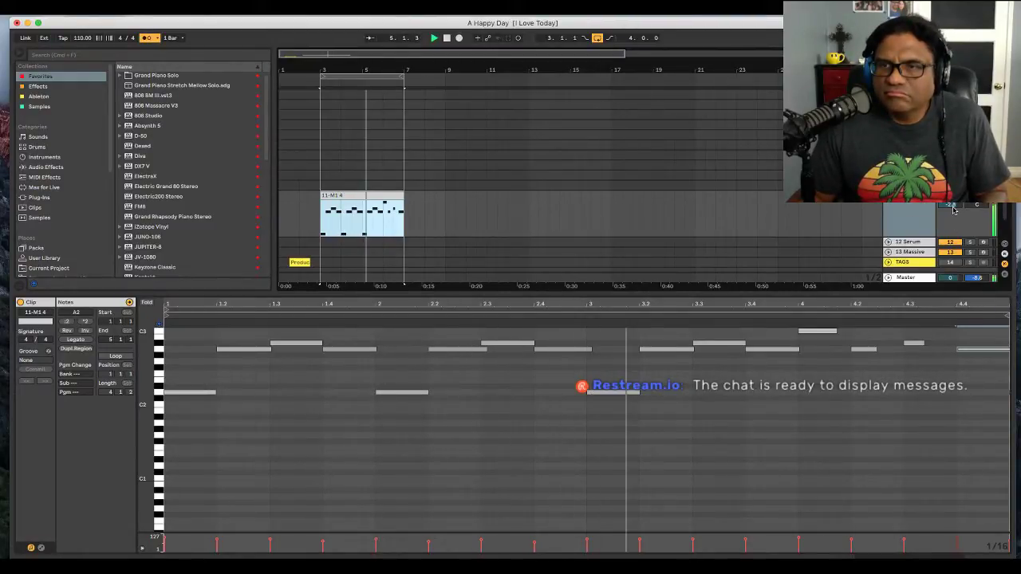
- Lower the M1 track volume to -4.4 and overdub a higher melody onto the looped four-bar clip
{"action": "left_click_drag", "start_coordinate": [952, 207], "coordinate": [952, 215]}
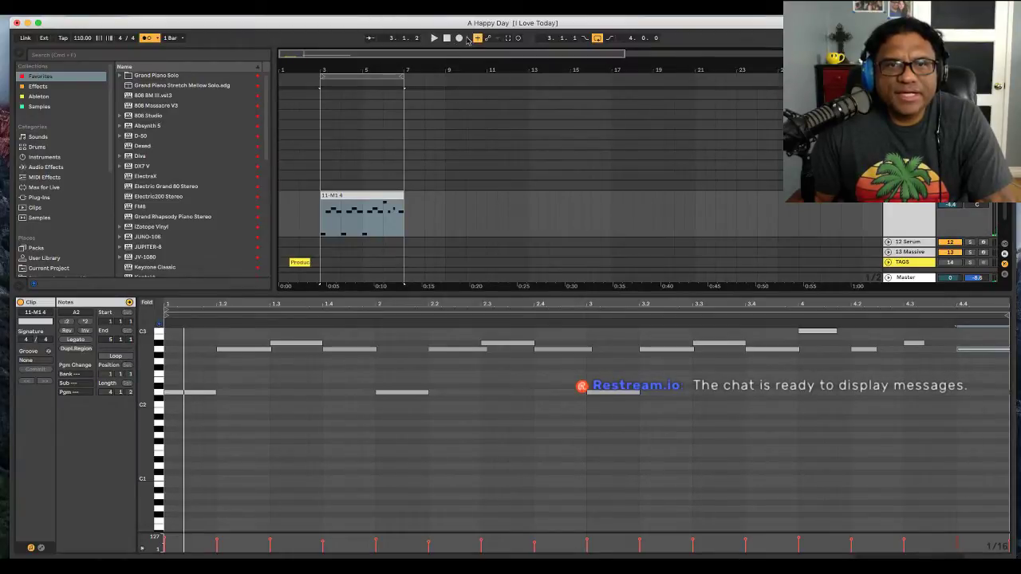
{"action": "left_click", "coordinate": [460, 38]}
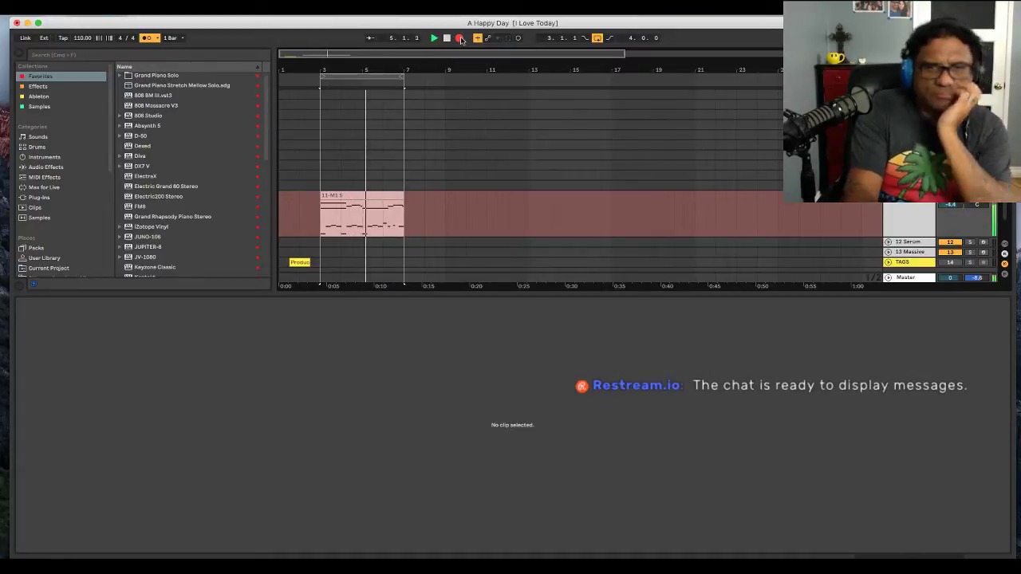
{"action": "key", "text": "space"}
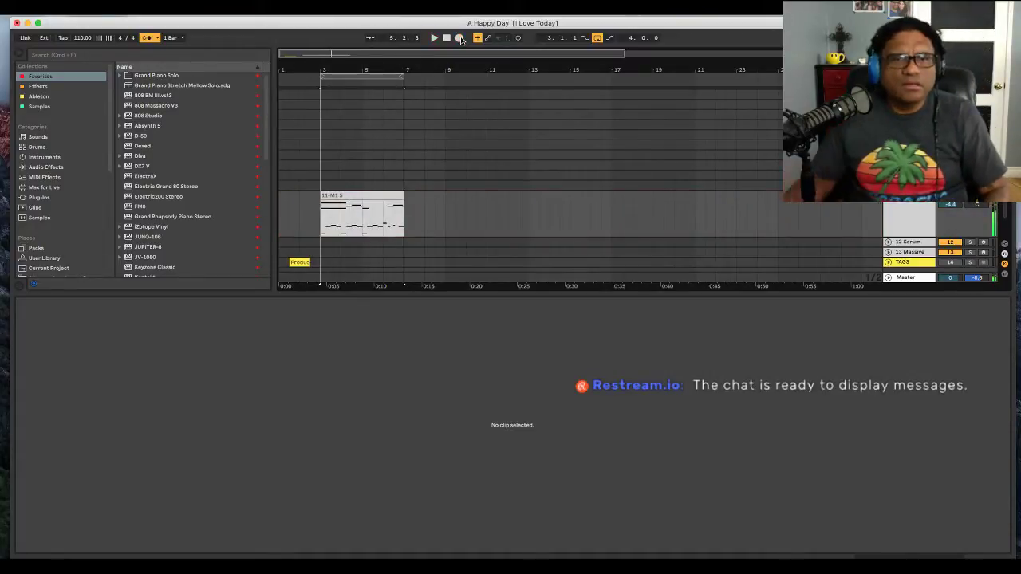
- Duplicate the four-bar M1 clip to bar 7 and extend the arrangement loop to bar 11
{"action": "left_click", "coordinate": [362, 196]}
{"action": "key", "text": "super+d"}
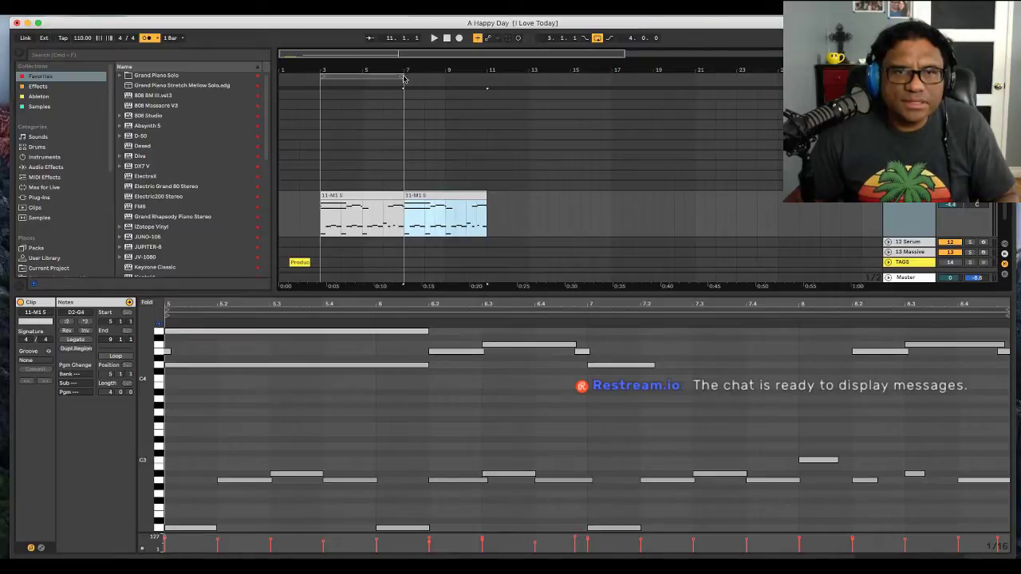
{"action": "left_click_drag", "start_coordinate": [403, 77], "coordinate": [487, 87]}
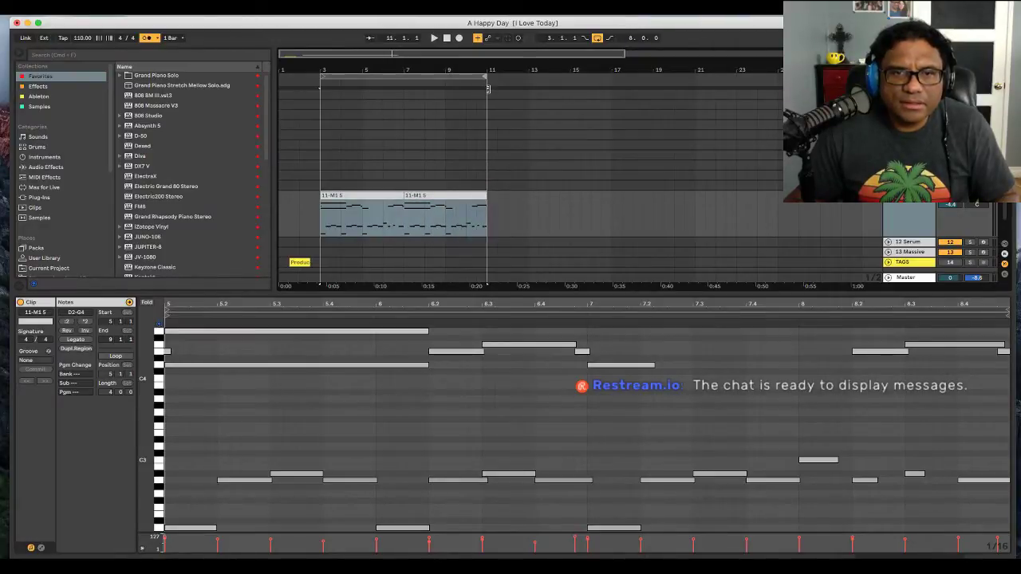
{"action": "left_click", "coordinate": [464, 79]}
- Try a brief overdub from bar 3 and delete the high melody notes from the second M1 clip, ending at bar 7
{"action": "left_click", "coordinate": [459, 38]}
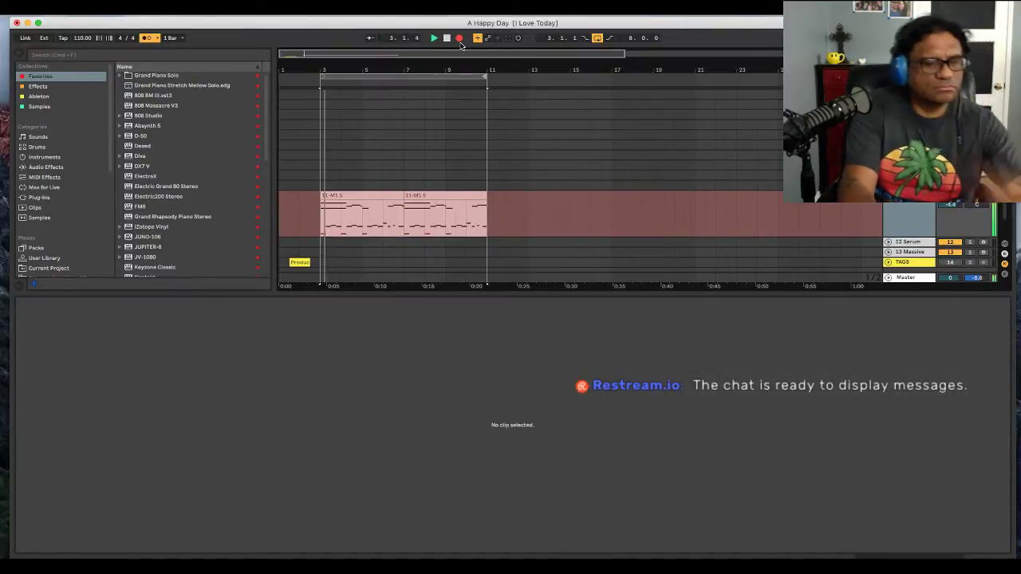
{"action": "key", "text": "space"}
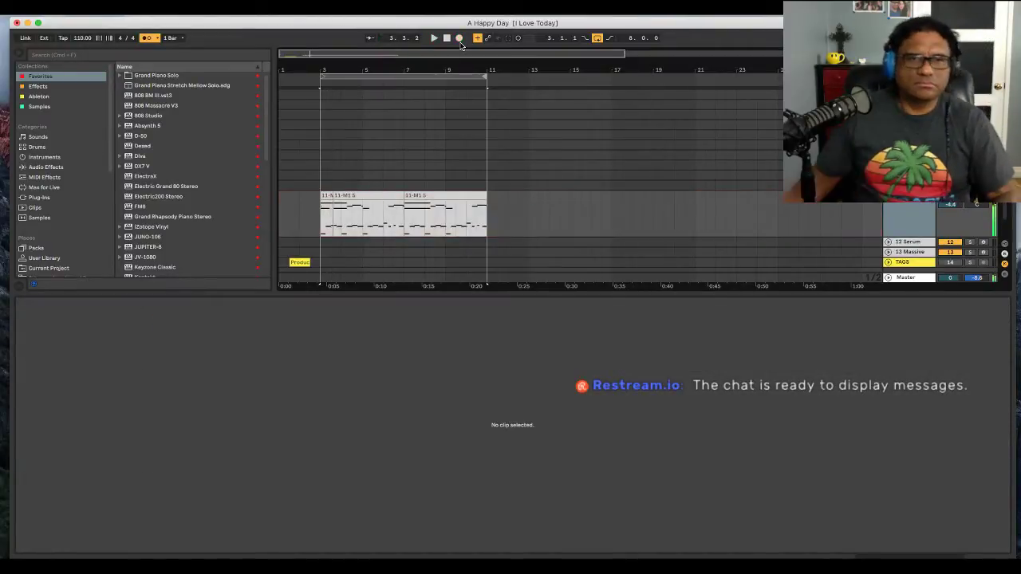
{"action": "left_click", "coordinate": [403, 193]}
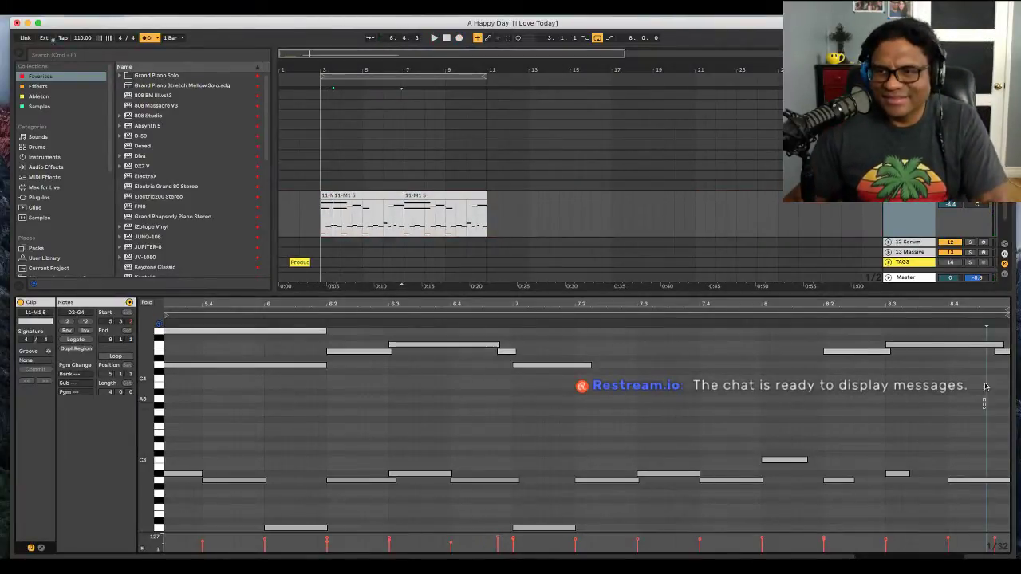
{"action": "left_click_drag", "start_coordinate": [985, 409], "coordinate": [163, 322]}
{"action": "key", "text": "Delete"}
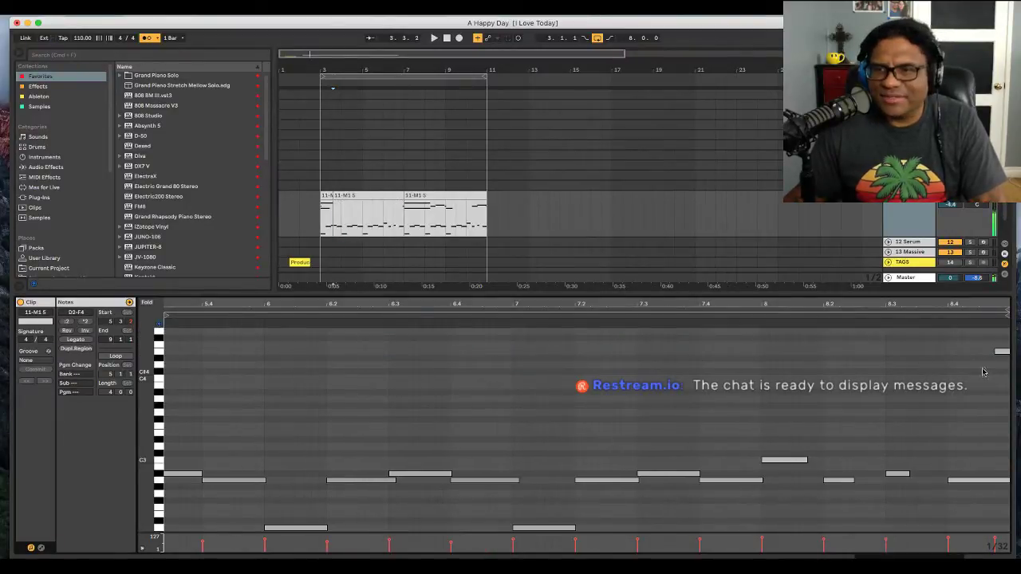
{"action": "left_click_drag", "start_coordinate": [1006, 368], "coordinate": [1002, 351]}
{"action": "key", "text": "Delete"}
{"action": "left_click", "coordinate": [346, 194]}
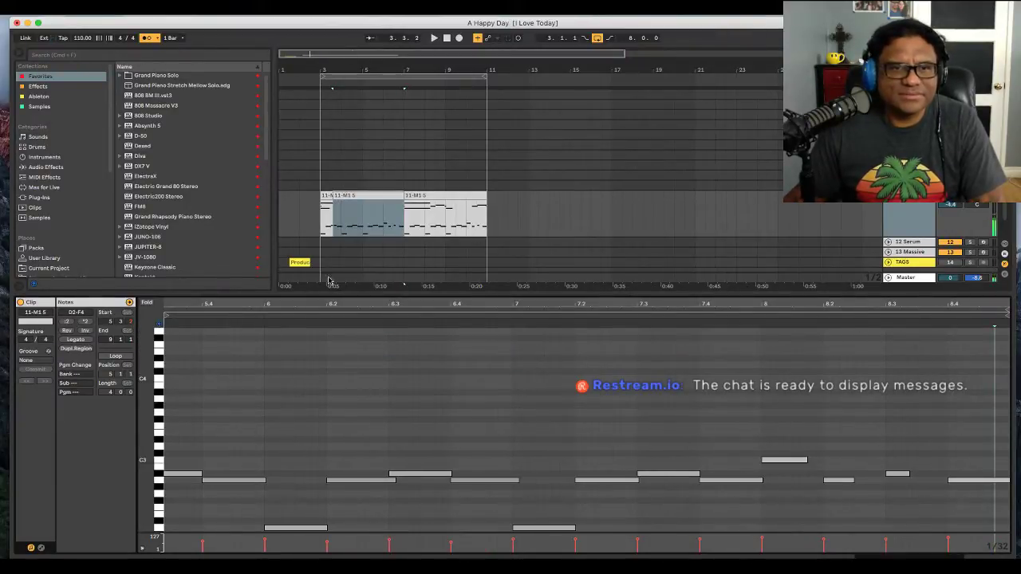
- Delete the high melody notes from the short M1 clip at bar 3
{"action": "scroll", "coordinate": [279, 347], "scroll_direction": "left", "scroll_amount": 3}
{"action": "scroll", "coordinate": [290, 343], "scroll_direction": "right", "scroll_amount": 2}
{"action": "scroll", "coordinate": [314, 233], "scroll_direction": "right", "scroll_amount": 1}
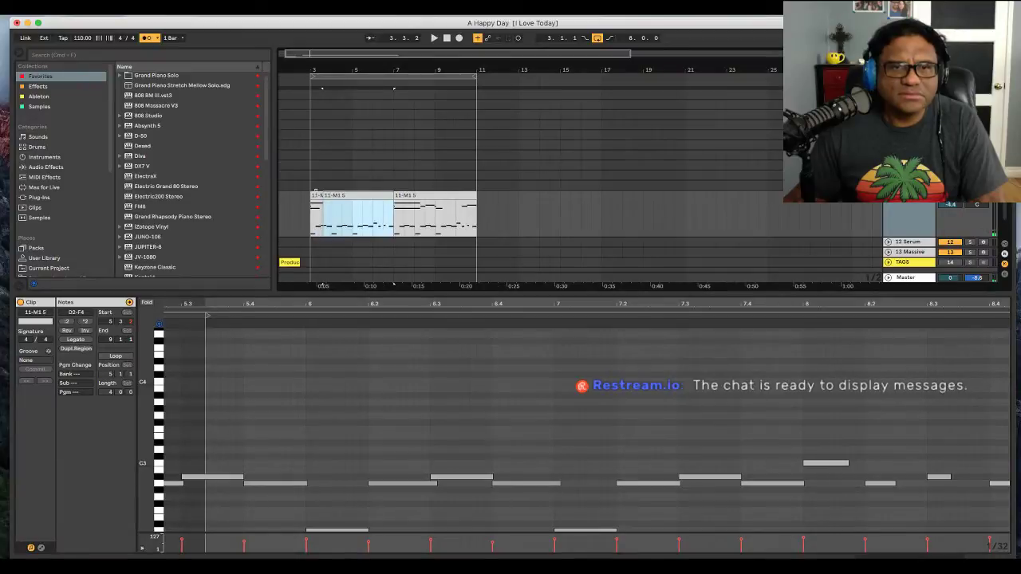
{"action": "left_click", "coordinate": [313, 194]}
{"action": "left_click_drag", "start_coordinate": [374, 401], "coordinate": [201, 309]}
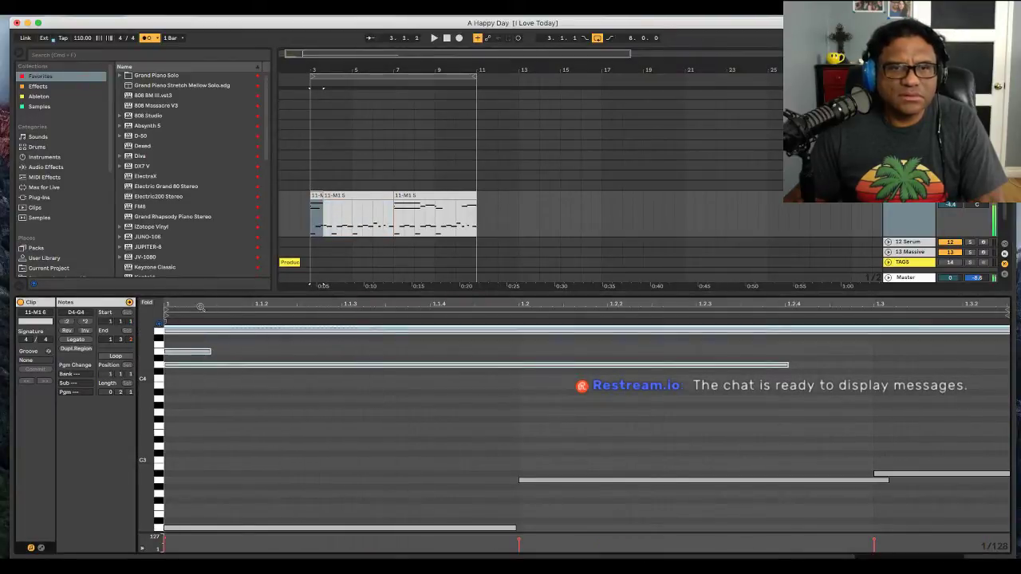
{"action": "key", "text": "Delete"}
- Delete the high melody notes from the M1 clip that starts at bar 7
{"action": "left_click", "coordinate": [336, 196]}
{"action": "left_click", "coordinate": [423, 196]}
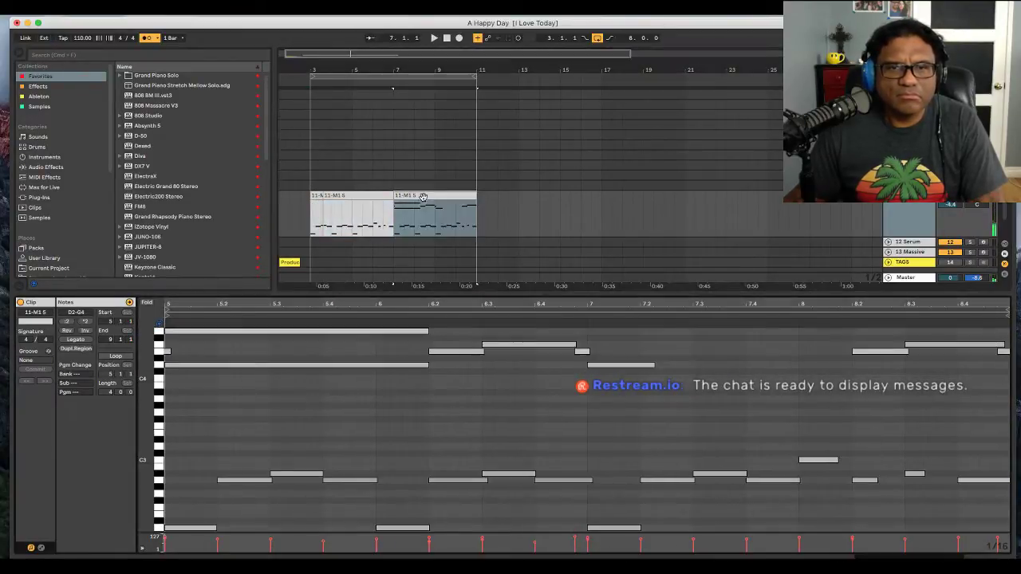
{"action": "left_click_drag", "start_coordinate": [1001, 377], "coordinate": [183, 330]}
{"action": "key", "text": "Delete"}
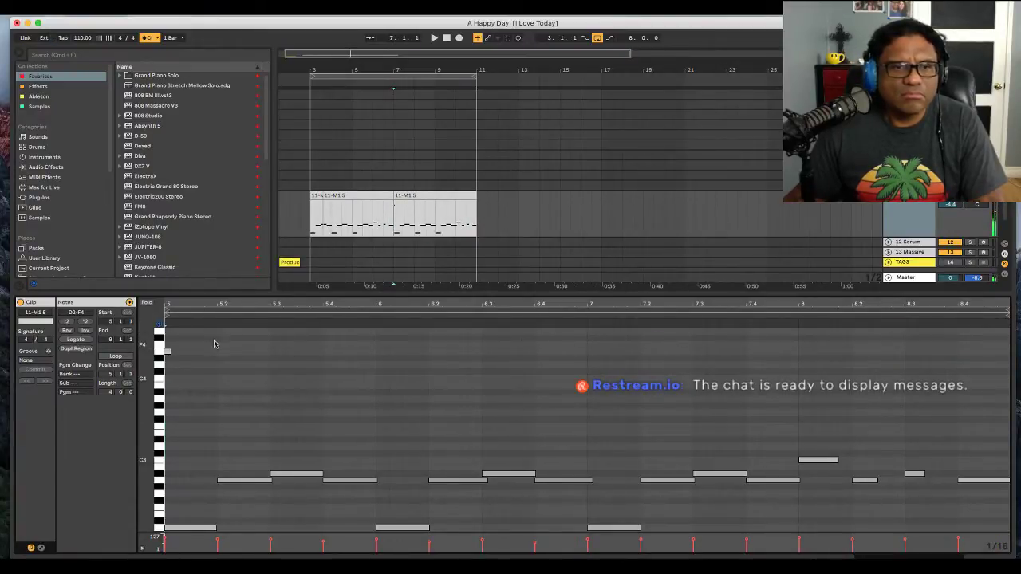
- Consolidate the three M1 clips between bars 3 and 11 into one eight-bar clip
{"action": "left_click", "coordinate": [335, 196]}
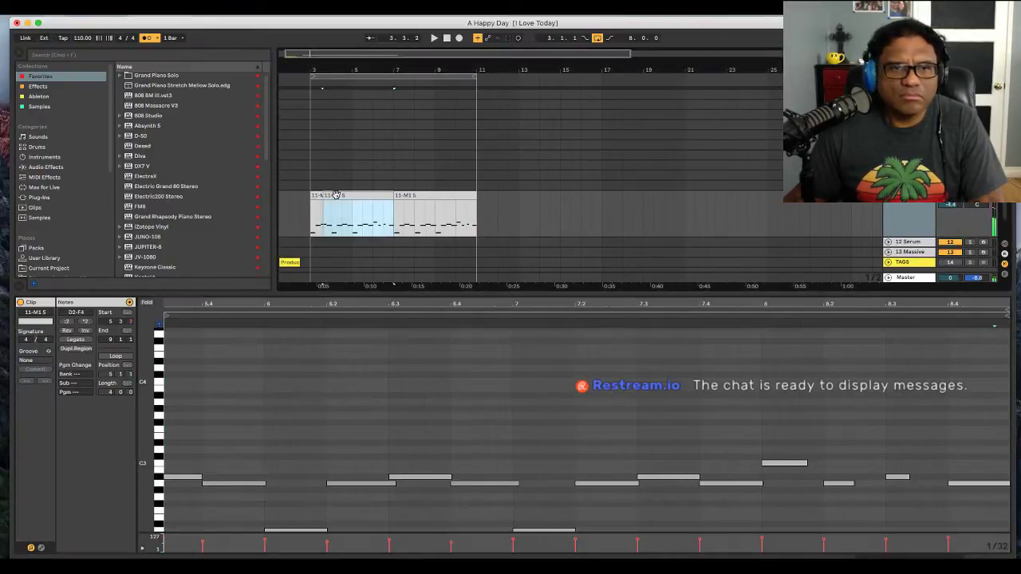
{"action": "left_click", "coordinate": [317, 196]}
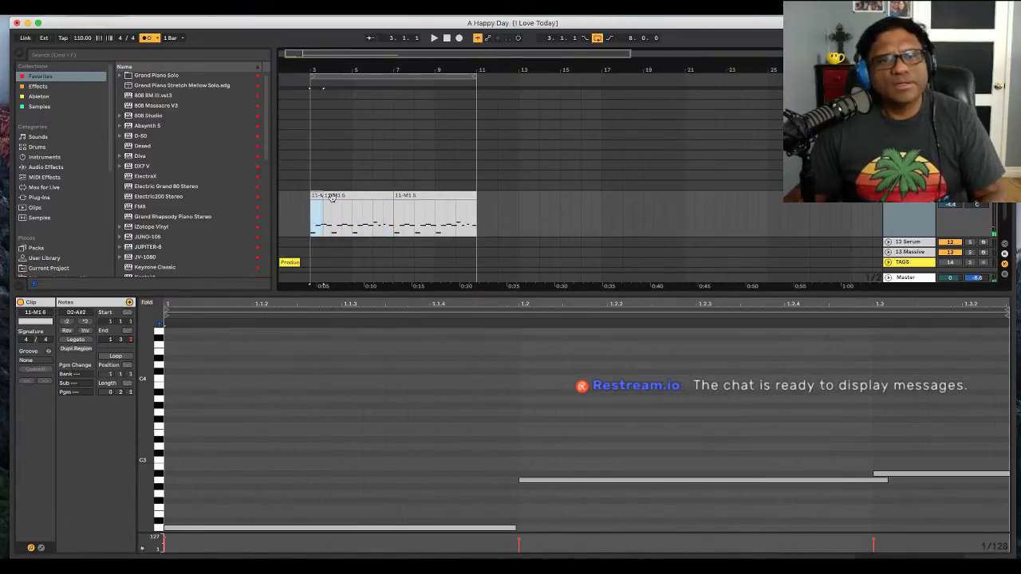
{"action": "left_click", "coordinate": [396, 196], "text": "shift"}
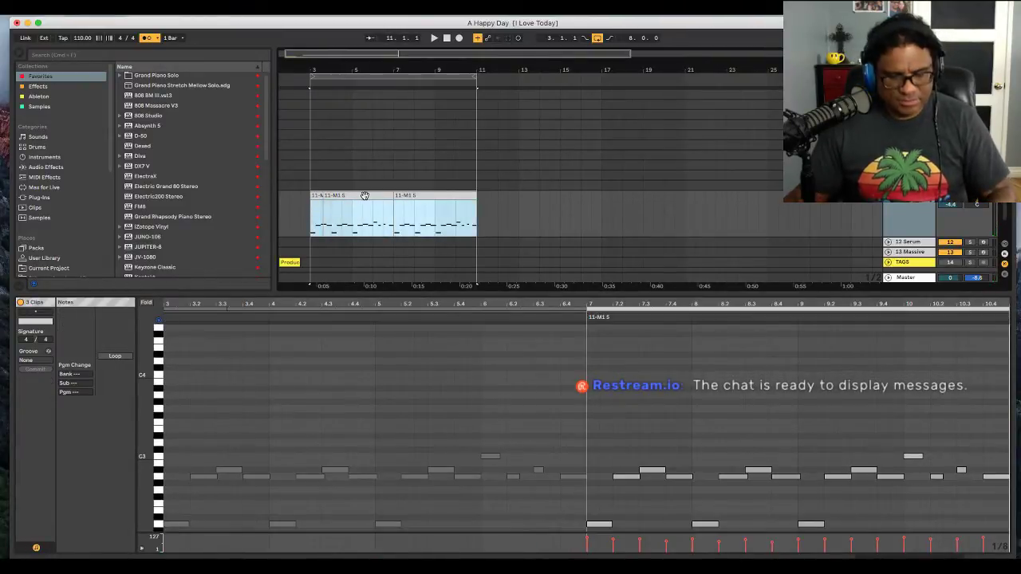
{"action": "key", "text": "super+j"}
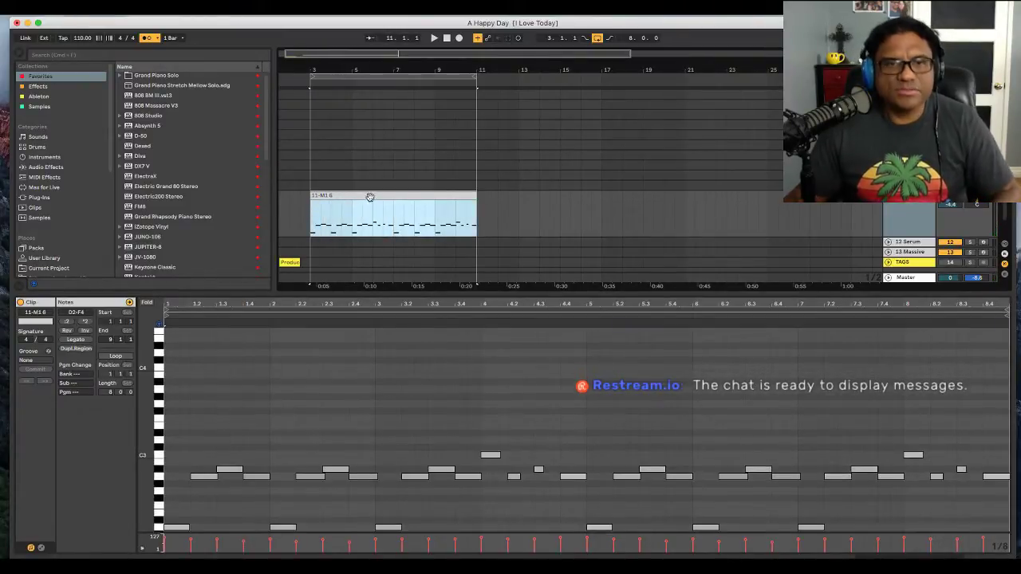
- Try overdubbing a high melody over bars 3 and 4, delete its notes and consolidate the split M1 clips
{"action": "left_click", "coordinate": [460, 37]}
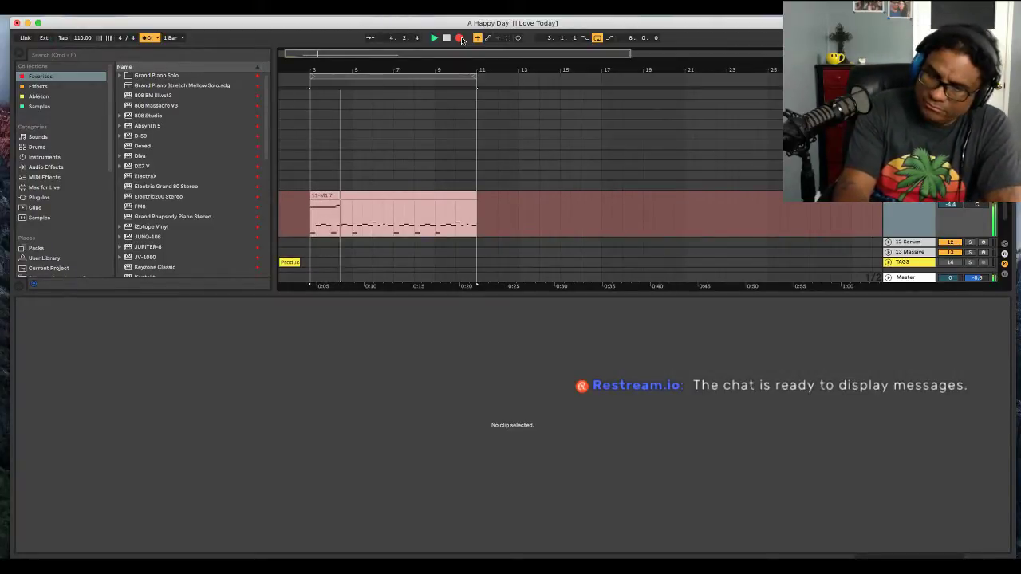
{"action": "key", "text": "space"}
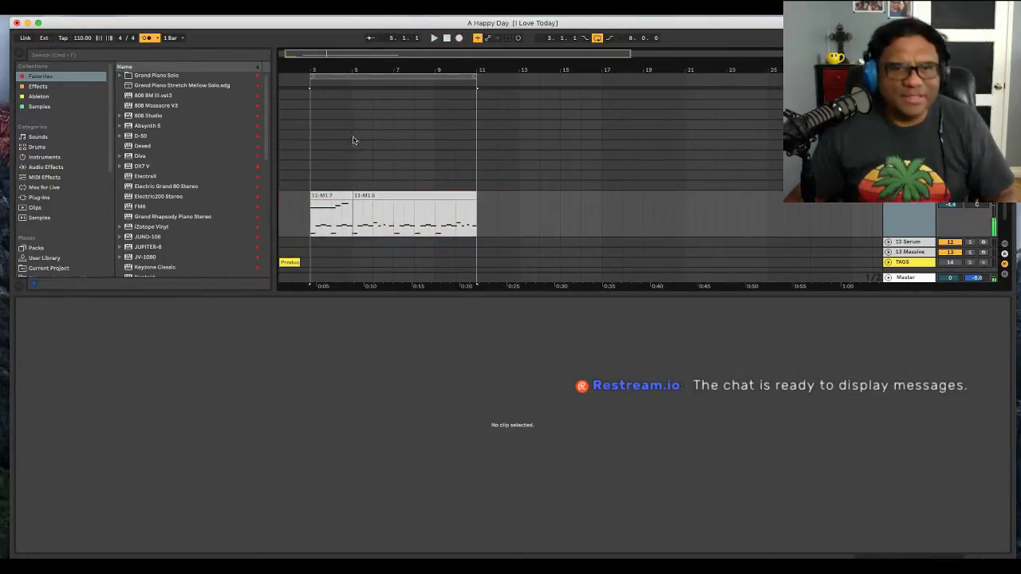
{"action": "left_click", "coordinate": [326, 197]}
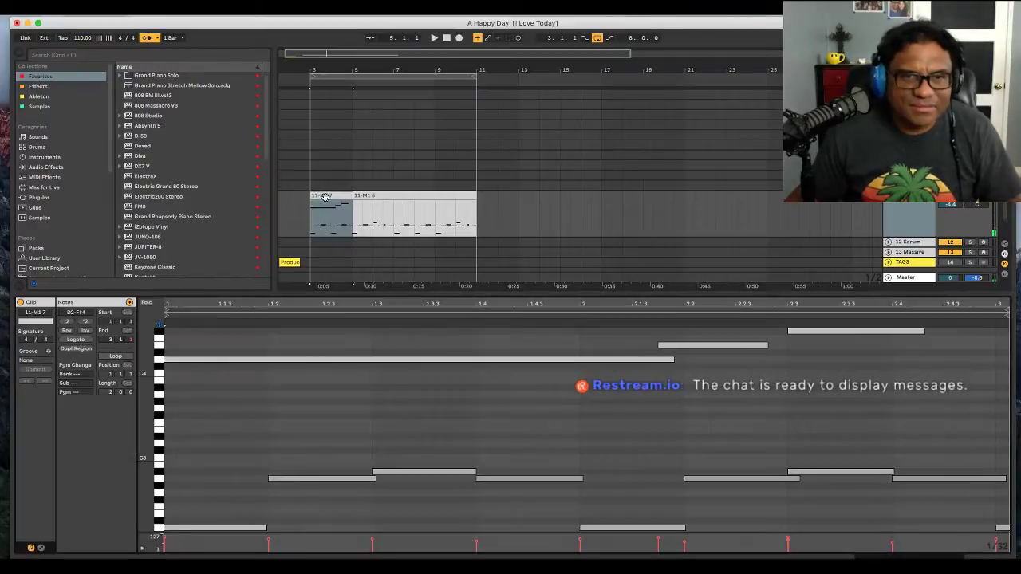
{"action": "left_click", "coordinate": [848, 334]}
{"action": "left_click_drag", "start_coordinate": [741, 376], "coordinate": [519, 335]}
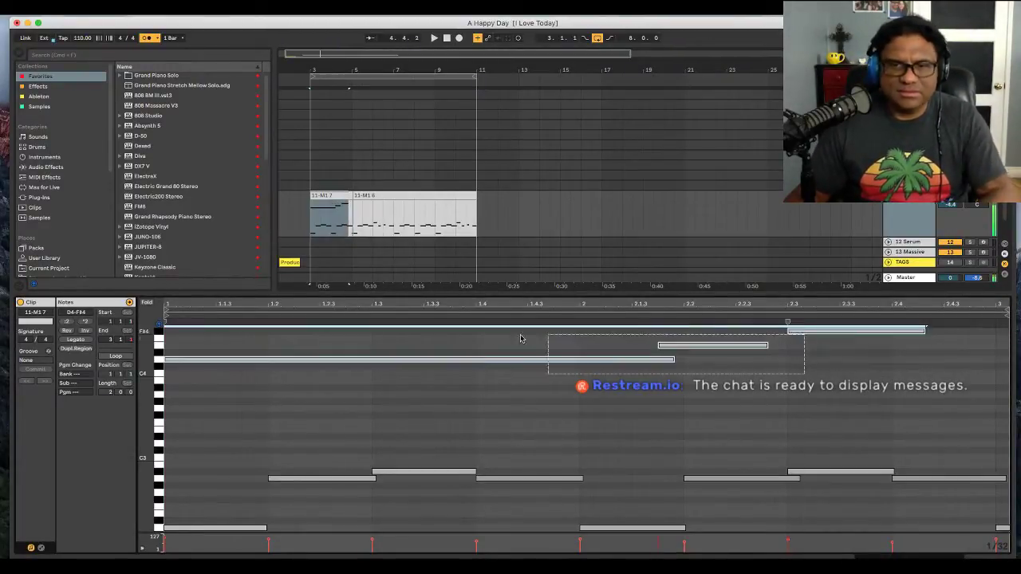
{"action": "key", "text": "Delete"}
{"action": "left_click", "coordinate": [829, 331]}
{"action": "key", "text": "Delete"}
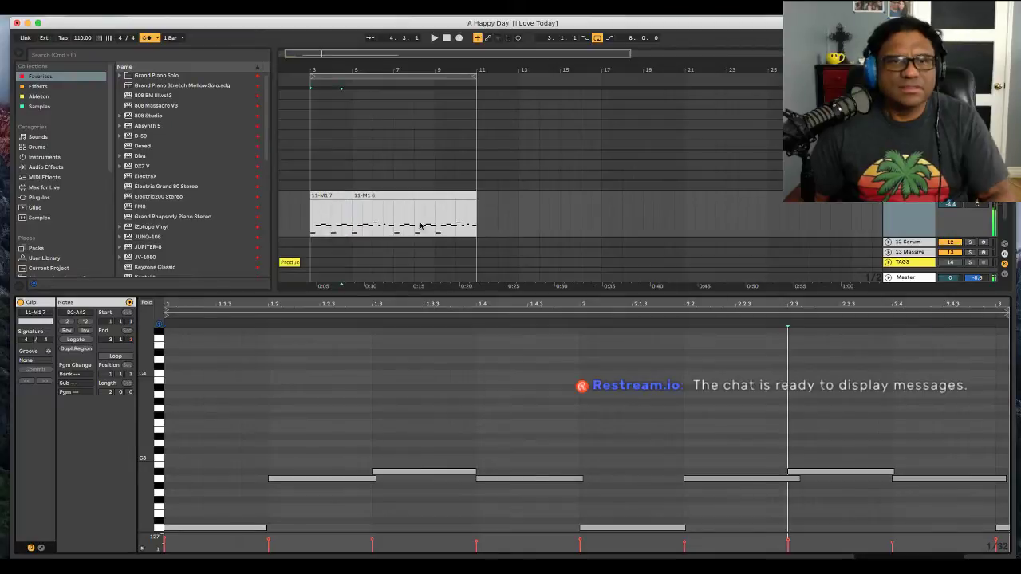
{"action": "left_click", "coordinate": [388, 198], "text": "shift"}
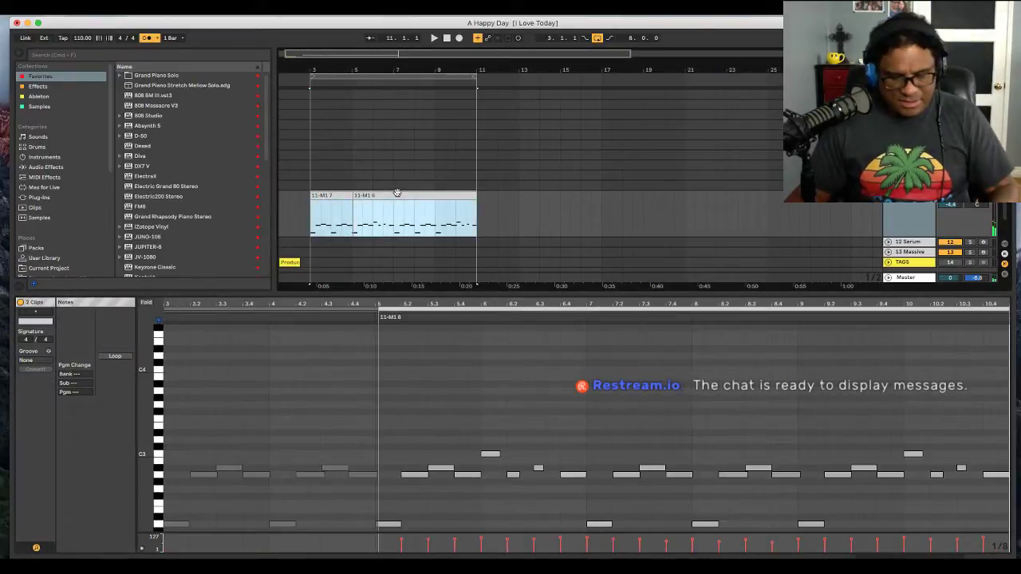
{"action": "key", "text": "super+j"}
- Overdub a high melody onto the eight-bar M1 clip from bar 3 and open the recorded clip's notes
{"action": "left_click", "coordinate": [458, 39]}
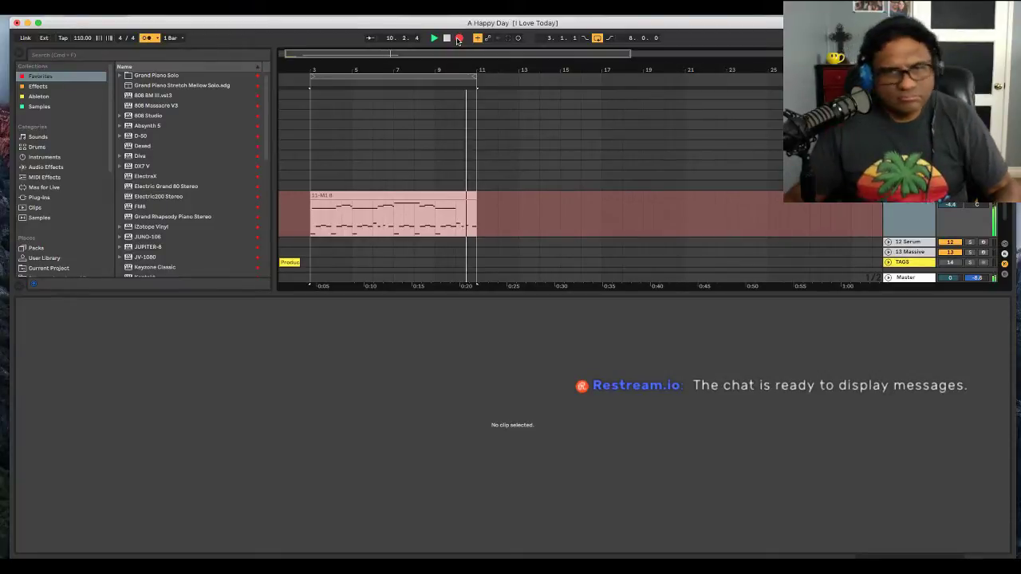
{"action": "key", "text": "space"}
{"action": "left_click", "coordinate": [344, 205]}
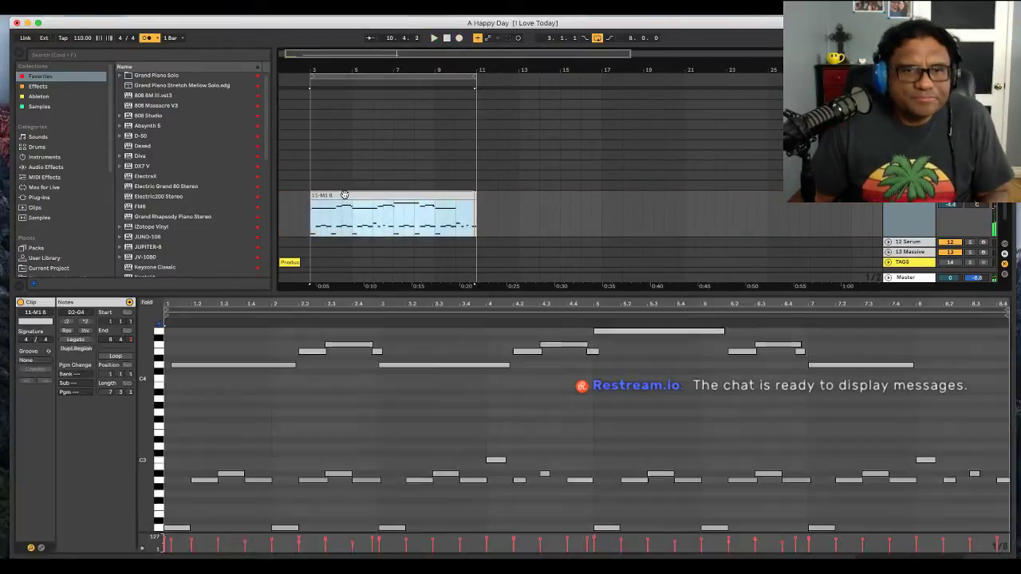
{"action": "key", "text": "space"}
{"action": "key", "text": "space"}
- Move the first D4 note to the start of the M1 clip and turn off the metronome while playing the loop
{"action": "left_click", "coordinate": [257, 367]}
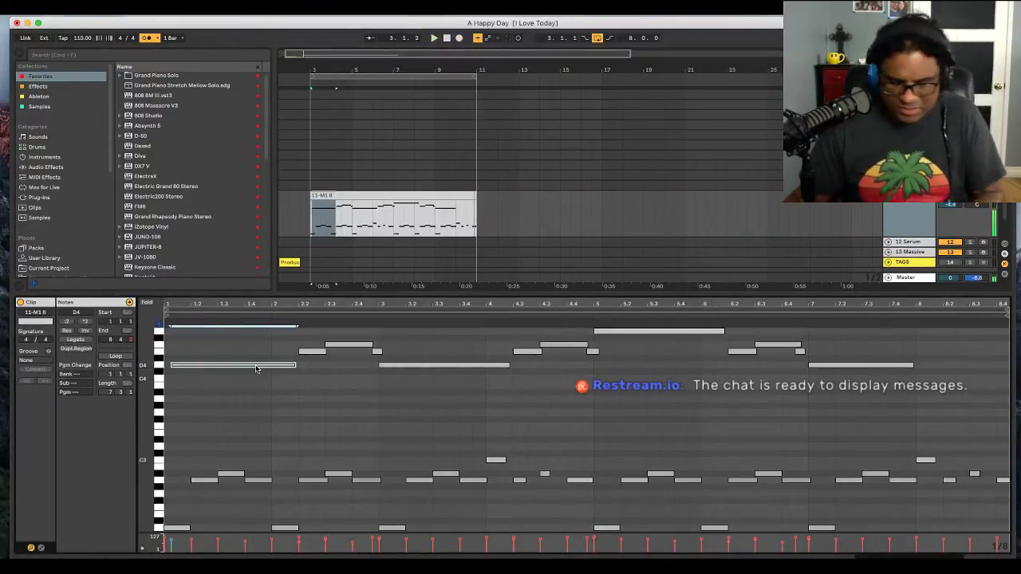
{"action": "key", "text": "Left"}
{"action": "key", "text": "space"}
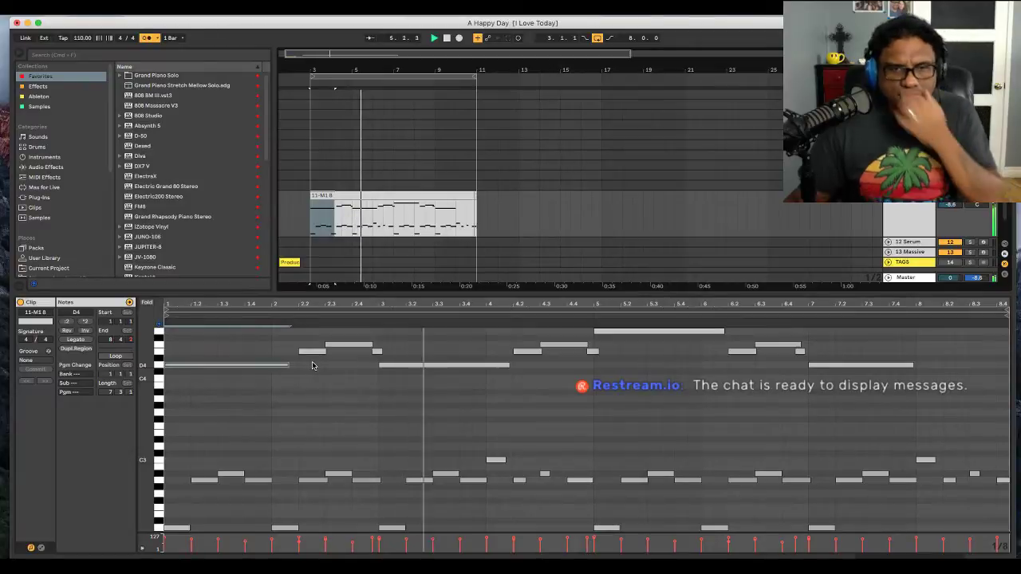
{"action": "left_click", "coordinate": [147, 39]}
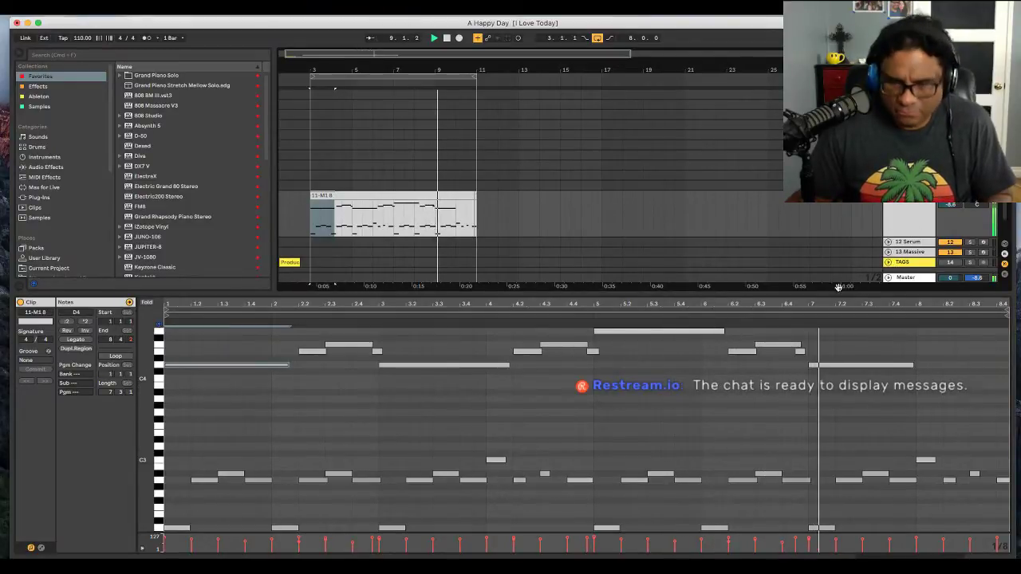
- Audition the M1 clip from about its bar 5, check the short E4 note before clip bar 7, and show the M1 track's devices
{"action": "key", "text": "space"}
{"action": "left_click", "coordinate": [801, 352]}
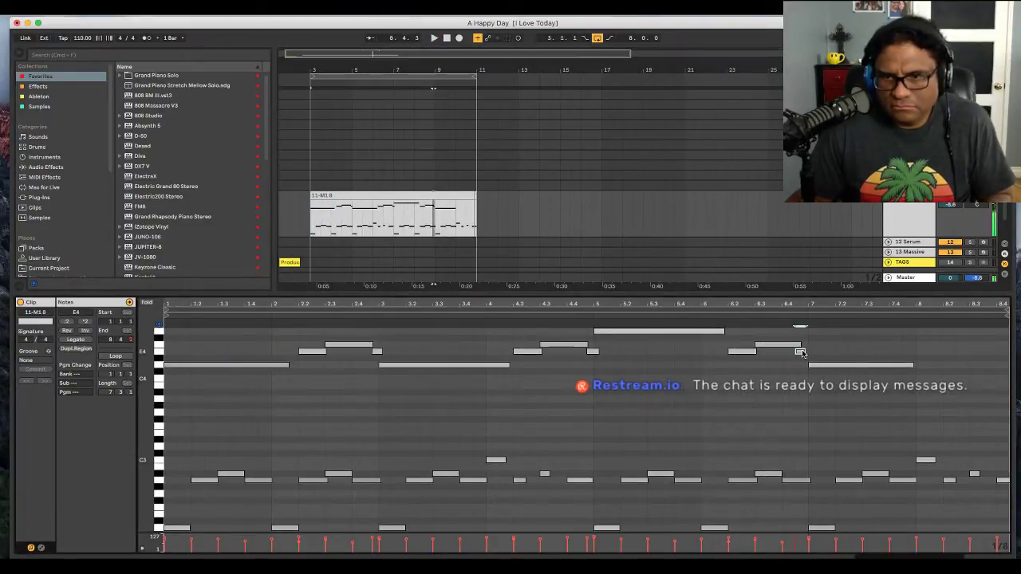
{"action": "left_click", "coordinate": [639, 311]}
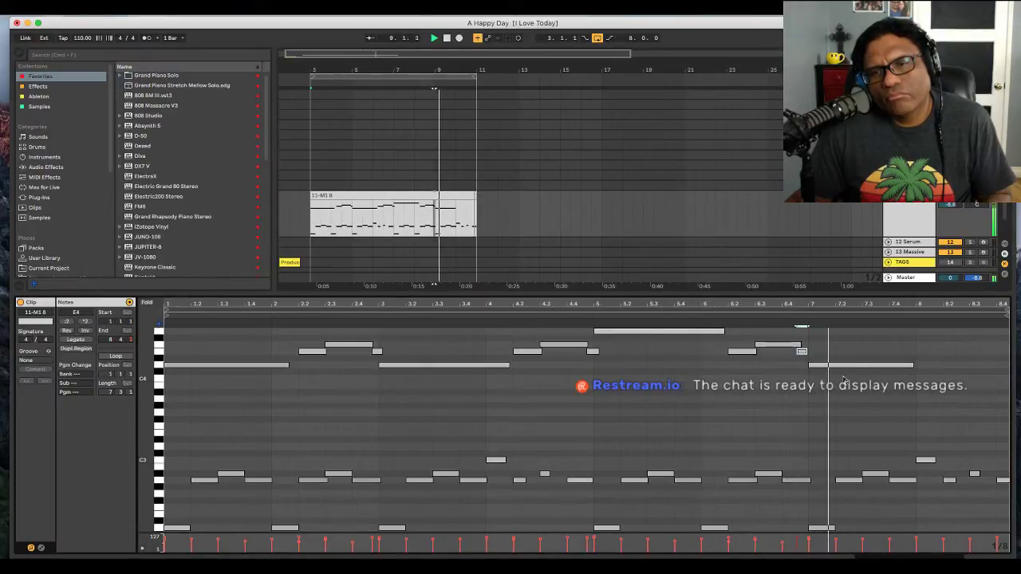
{"action": "key", "text": "super+a"}
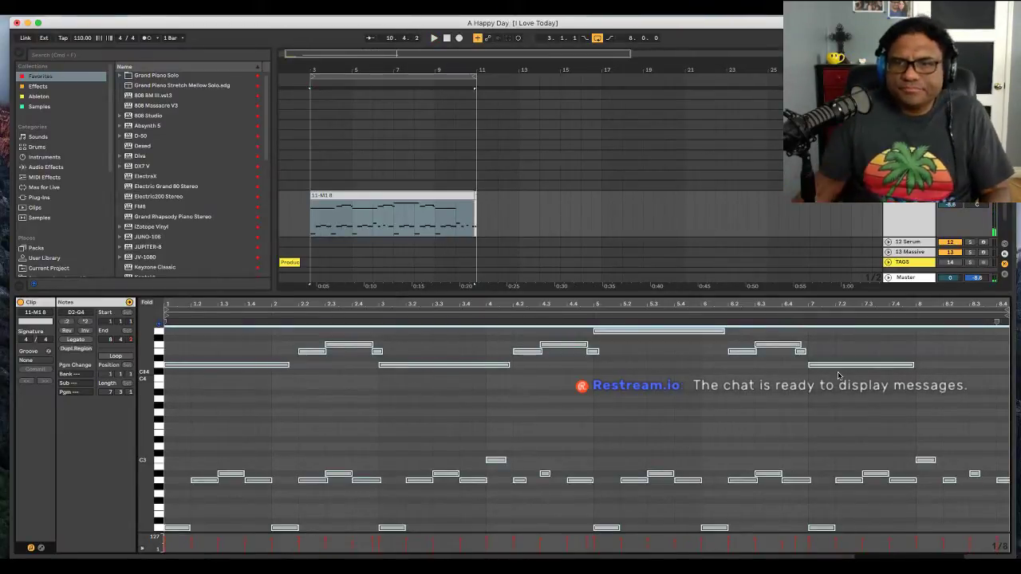
{"action": "left_click", "coordinate": [655, 316]}
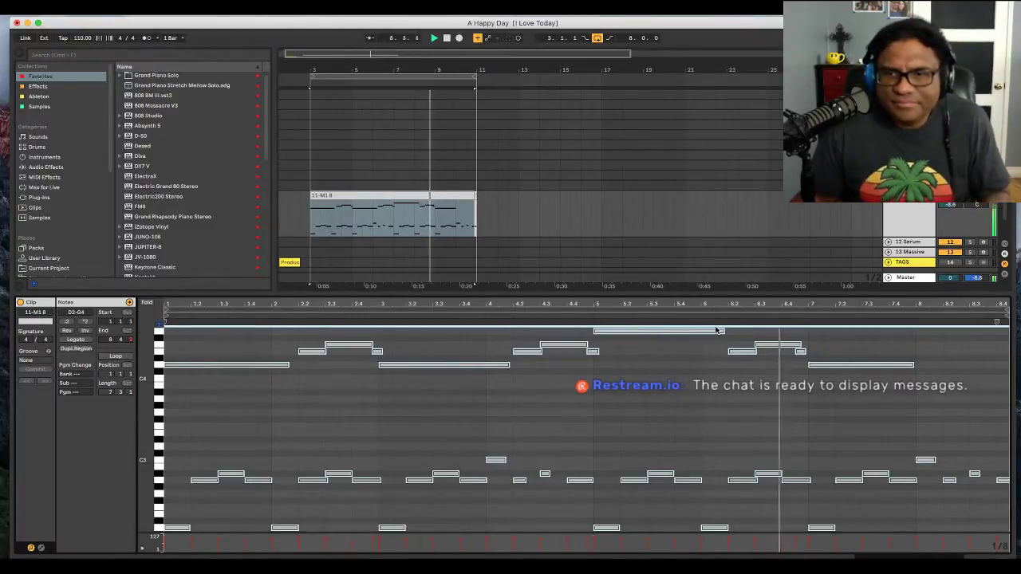
{"action": "key", "text": "space"}
{"action": "left_click", "coordinate": [802, 326]}
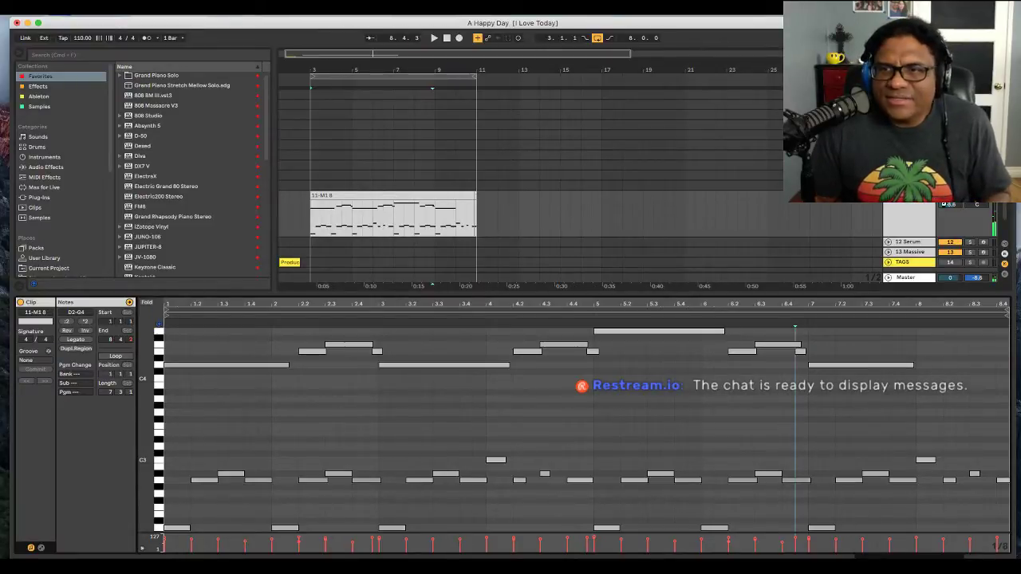
{"action": "double_click", "coordinate": [915, 197]}
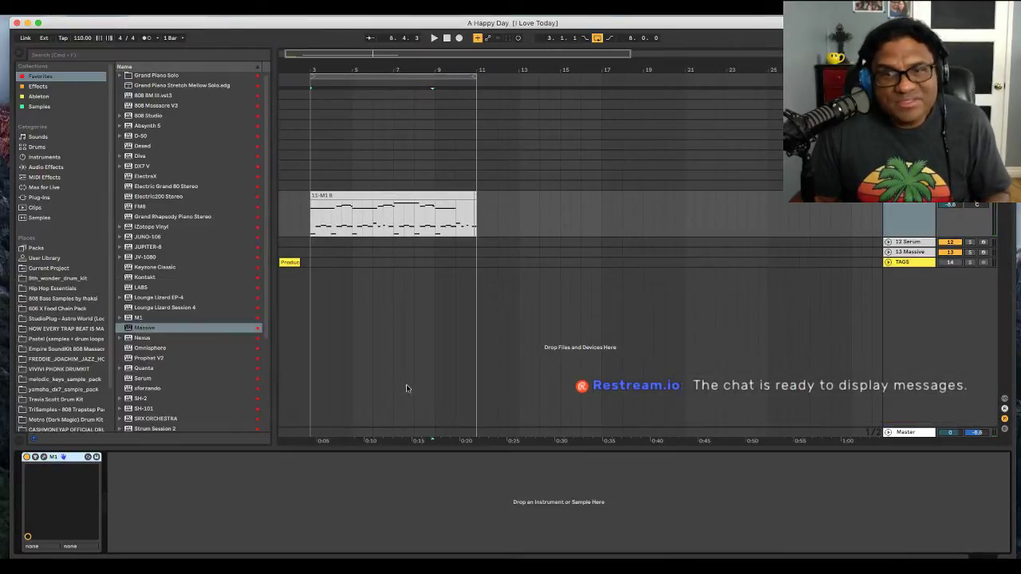
- Check the M1 plug-in's output gain options, keeping +12dB selected, and close the plug-in window
{"action": "left_click", "coordinate": [44, 457]}
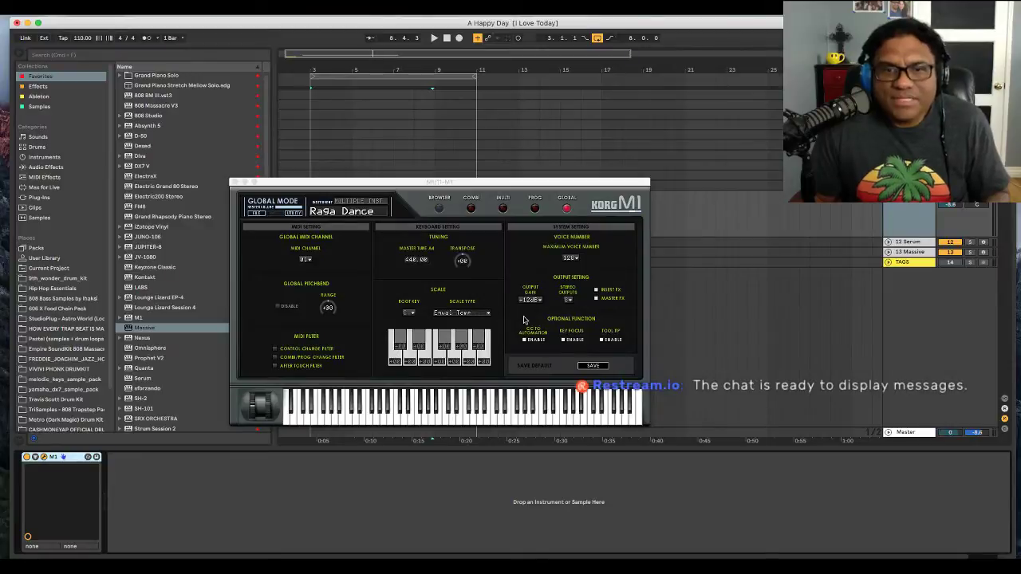
{"action": "left_click", "coordinate": [533, 305]}
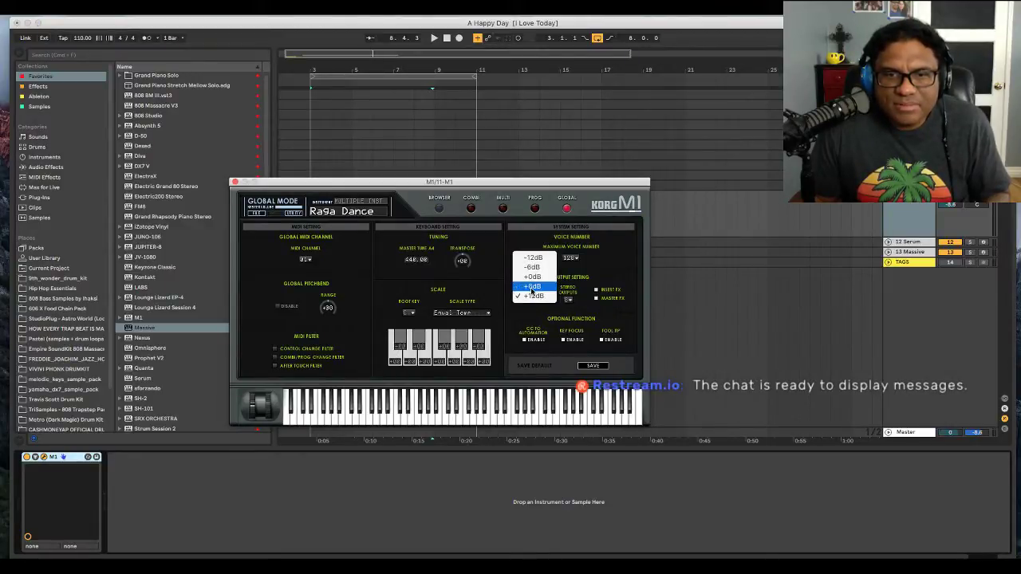
{"action": "left_click", "coordinate": [533, 299]}
{"action": "left_click", "coordinate": [235, 183]}
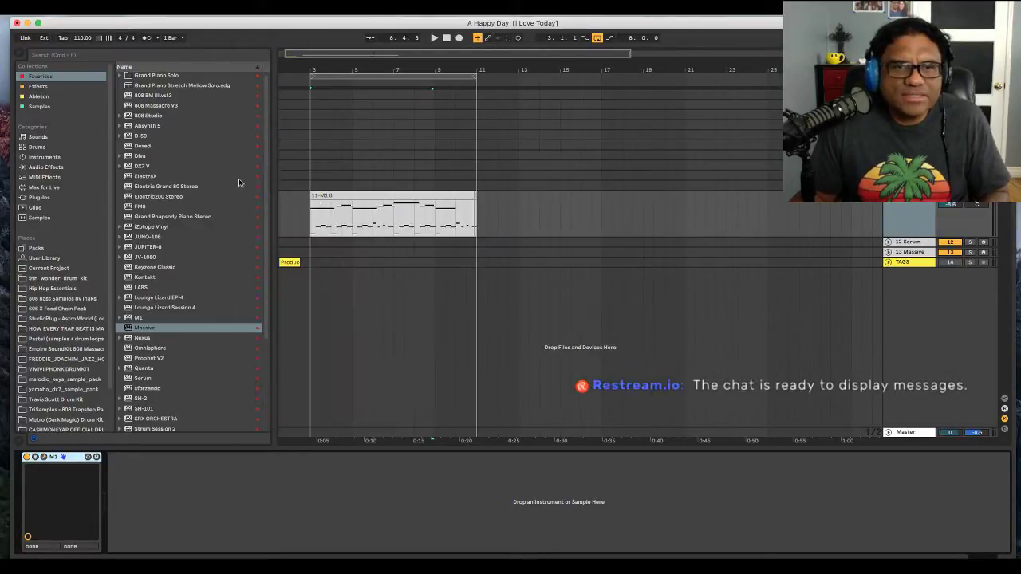
- Delete the short leftover clip at the end of the M1 part and extend the main M1 clip to bar 11
{"action": "left_click", "coordinate": [316, 198]}
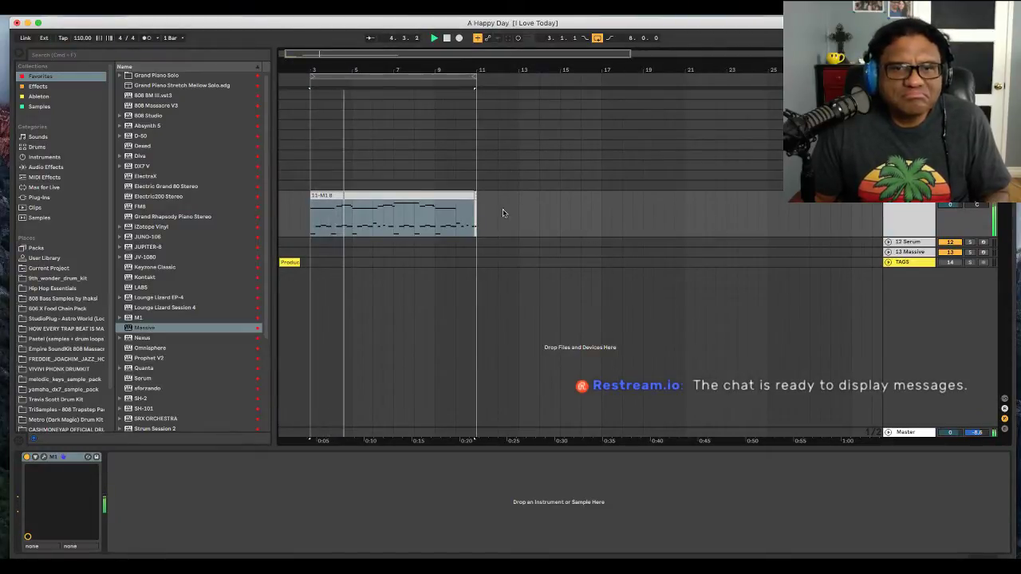
{"action": "left_click_drag", "start_coordinate": [463, 74], "coordinate": [464, 108]}
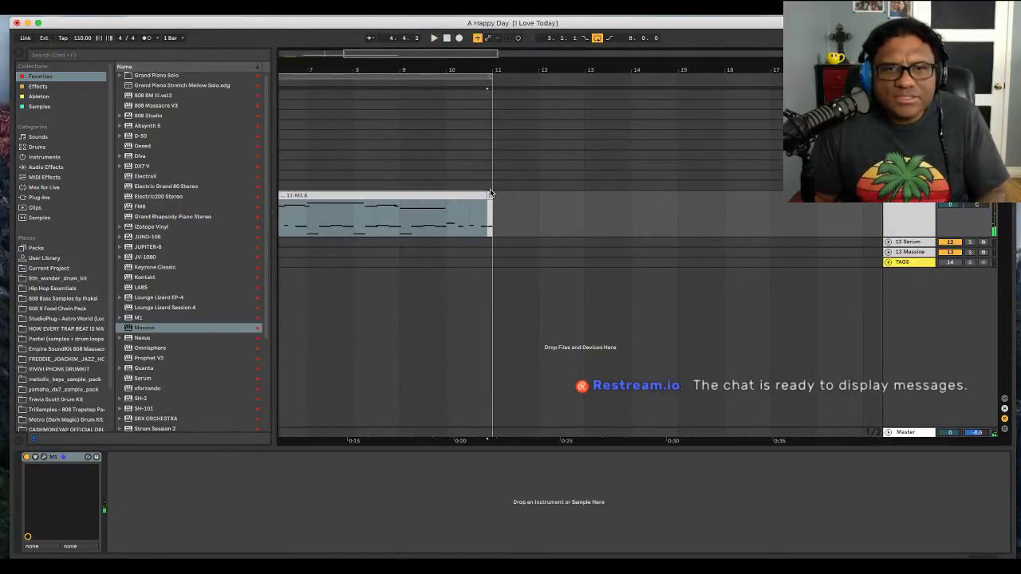
{"action": "left_click", "coordinate": [491, 196]}
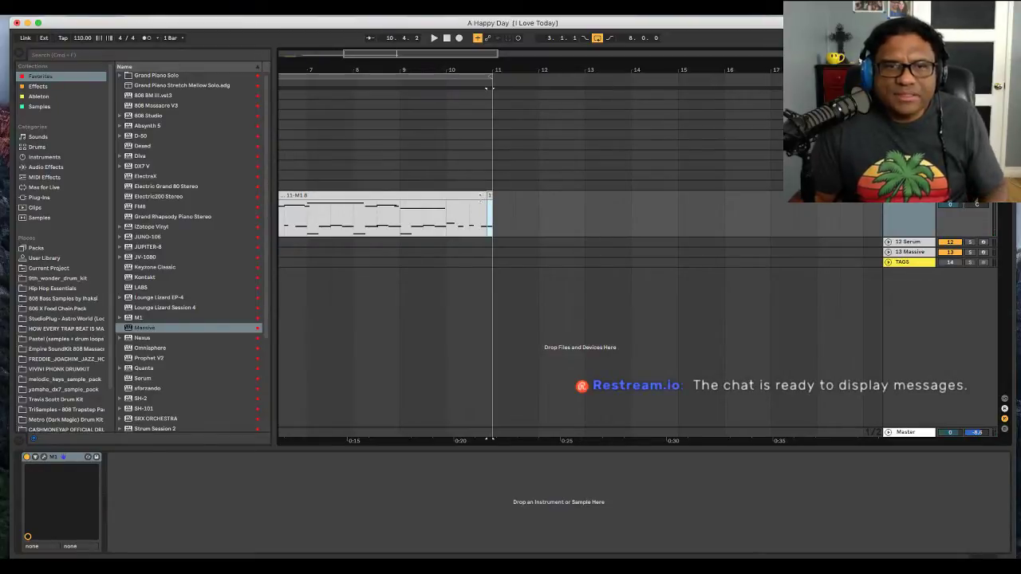
{"action": "key", "text": "Delete"}
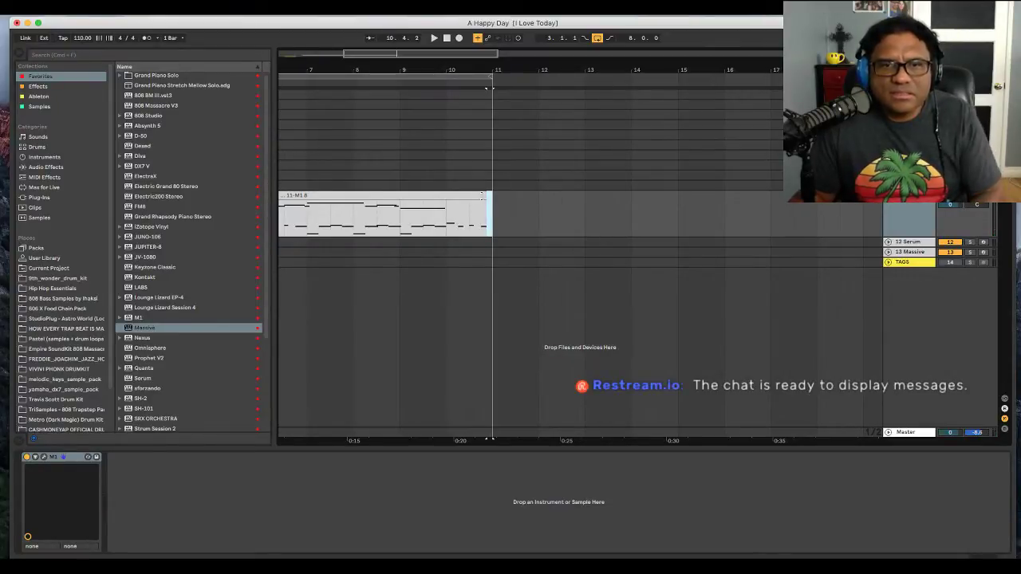
{"action": "left_click_drag", "start_coordinate": [484, 195], "coordinate": [491, 196]}
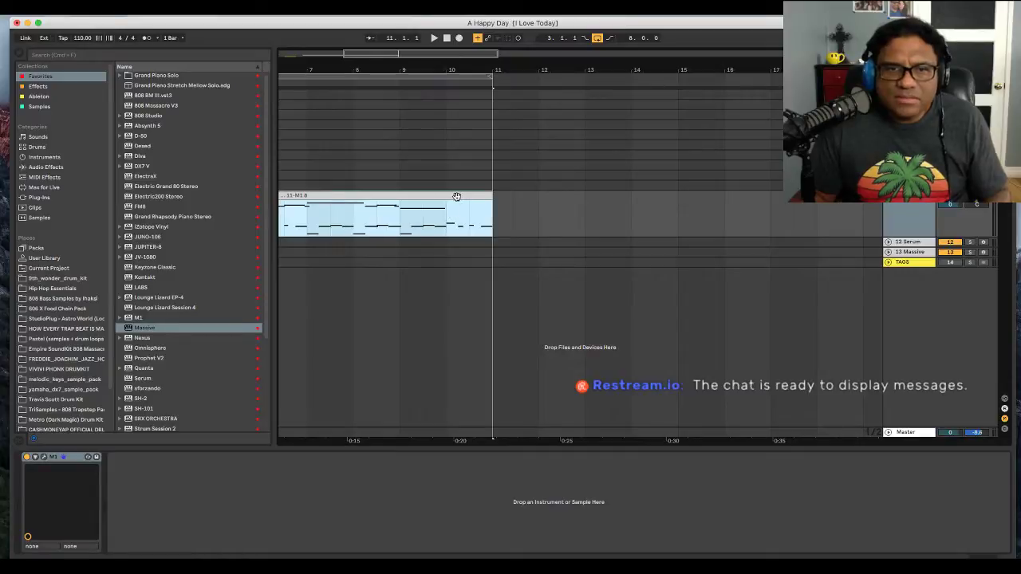
- Open the M1 clip's notes and audition the loop from bar 3
{"action": "double_click", "coordinate": [456, 196]}
{"action": "key", "text": "space"}
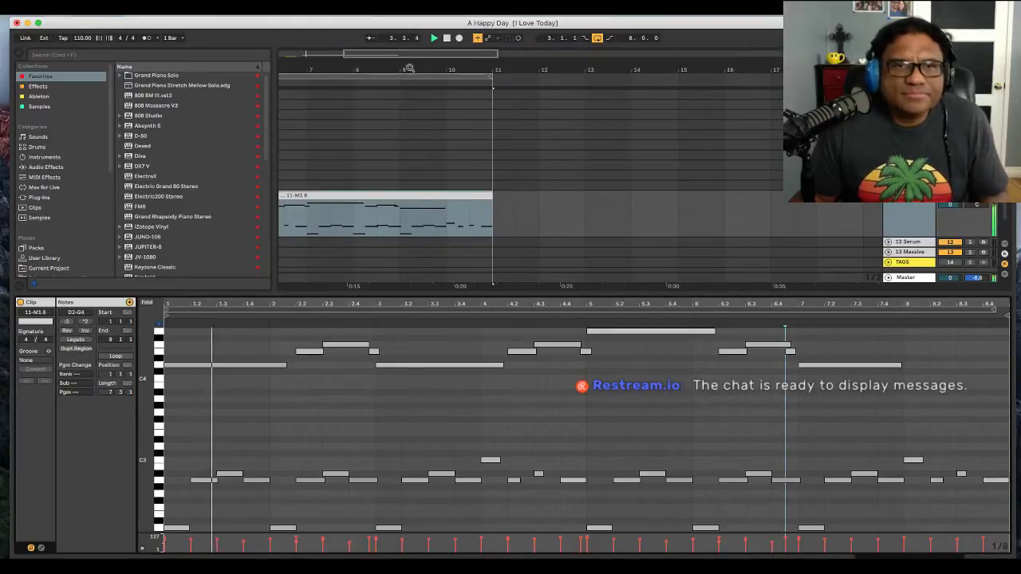
{"action": "left_click_drag", "start_coordinate": [409, 68], "coordinate": [408, 34]}
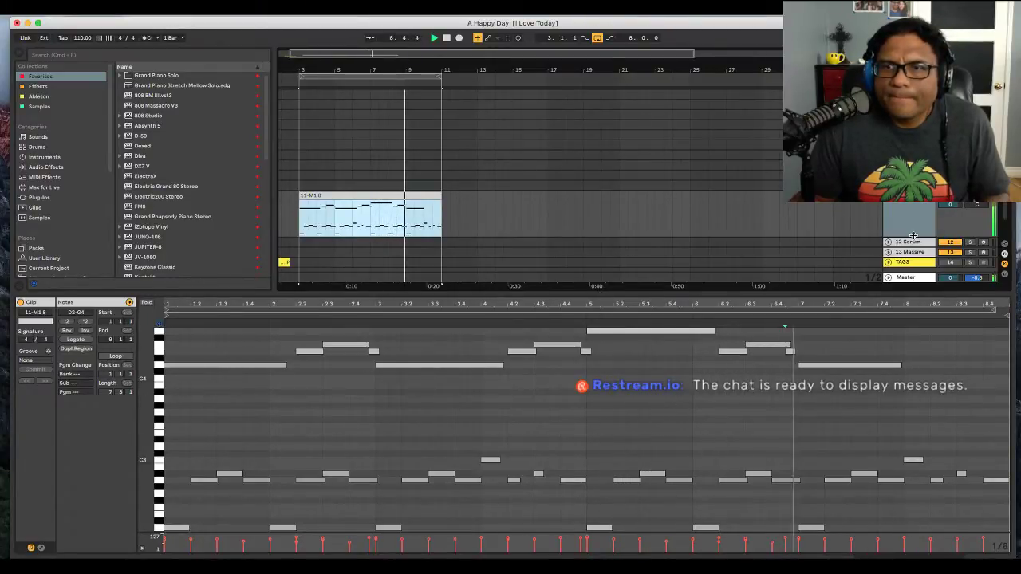
{"action": "key", "text": "space"}
- Arm the 12 Serum track, try it briefly against the M1 loop and open the Serum plug-in fully in view
{"action": "left_click", "coordinate": [983, 243]}
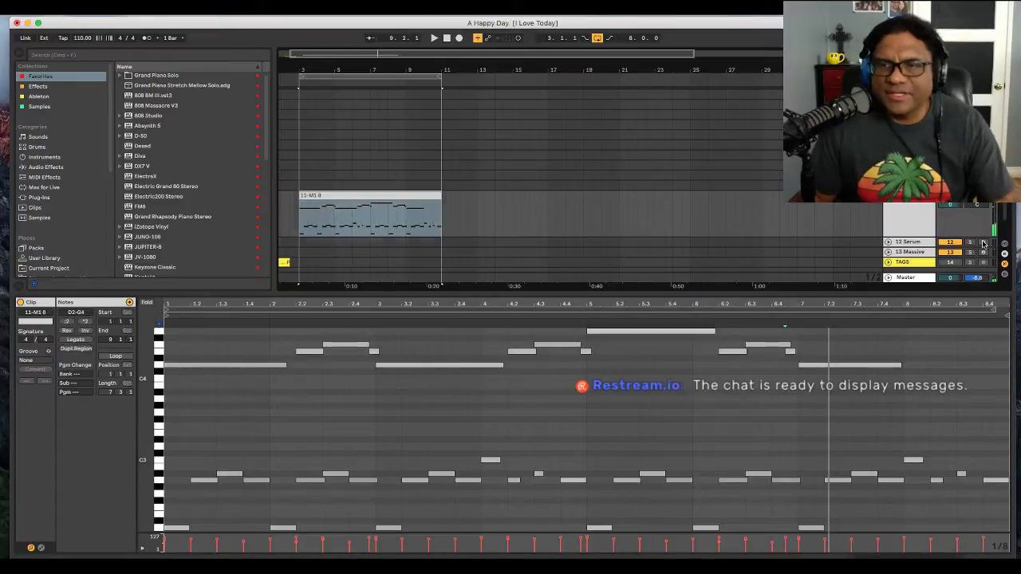
{"action": "left_click", "coordinate": [982, 242]}
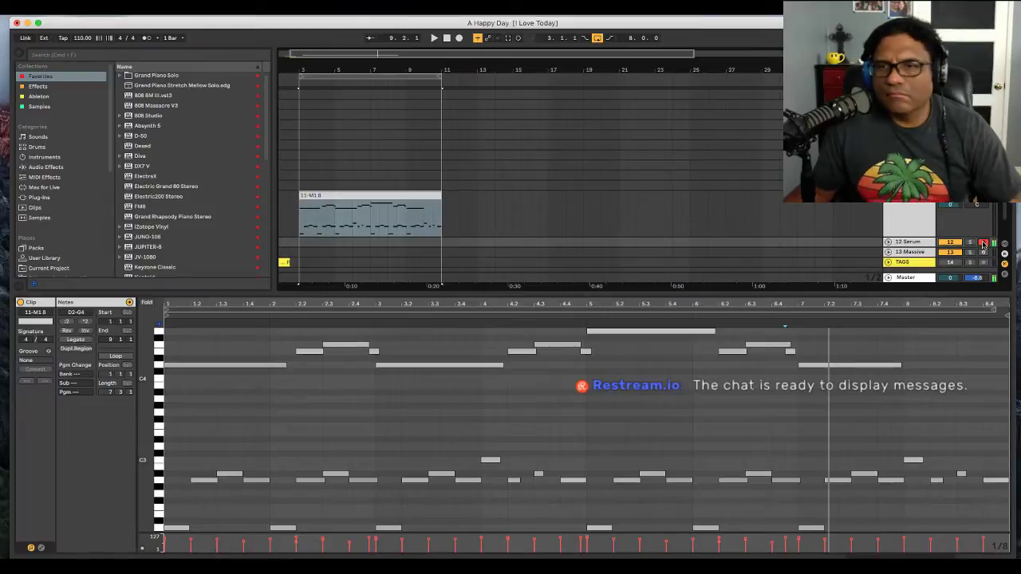
{"action": "key", "text": "space"}
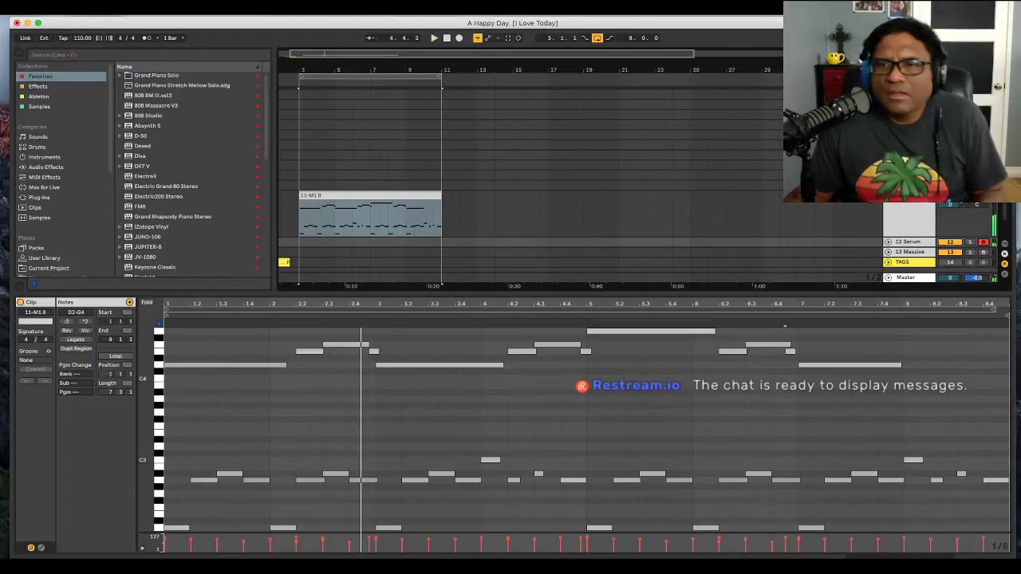
{"action": "left_click_drag", "start_coordinate": [839, 294], "coordinate": [839, 367]}
{"action": "double_click", "coordinate": [917, 241]}
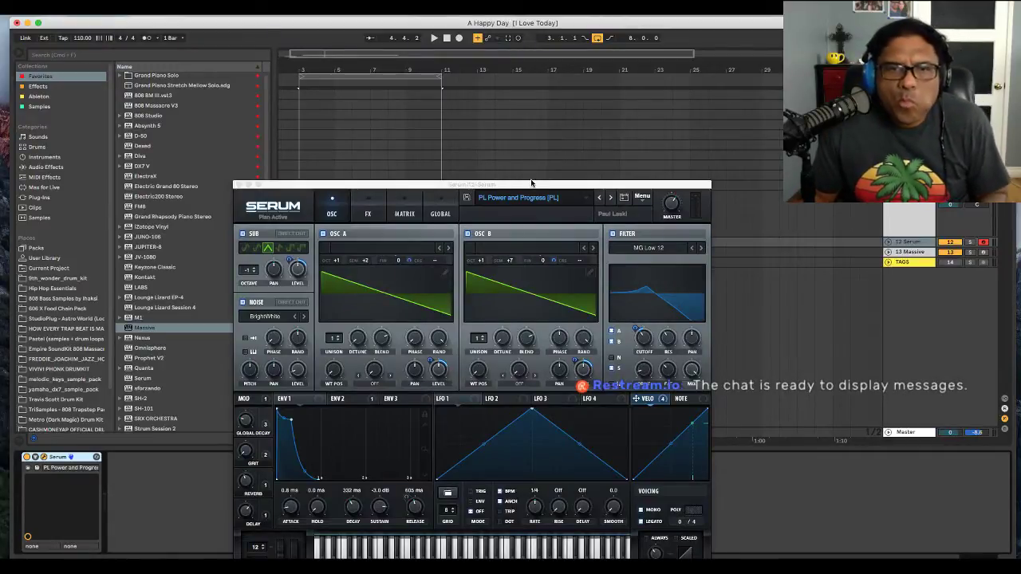
{"action": "left_click_drag", "start_coordinate": [531, 183], "coordinate": [528, 95]}
- Try Serum's plucked preset PL Downed [7S] with the loop
{"action": "left_click", "coordinate": [523, 109]}
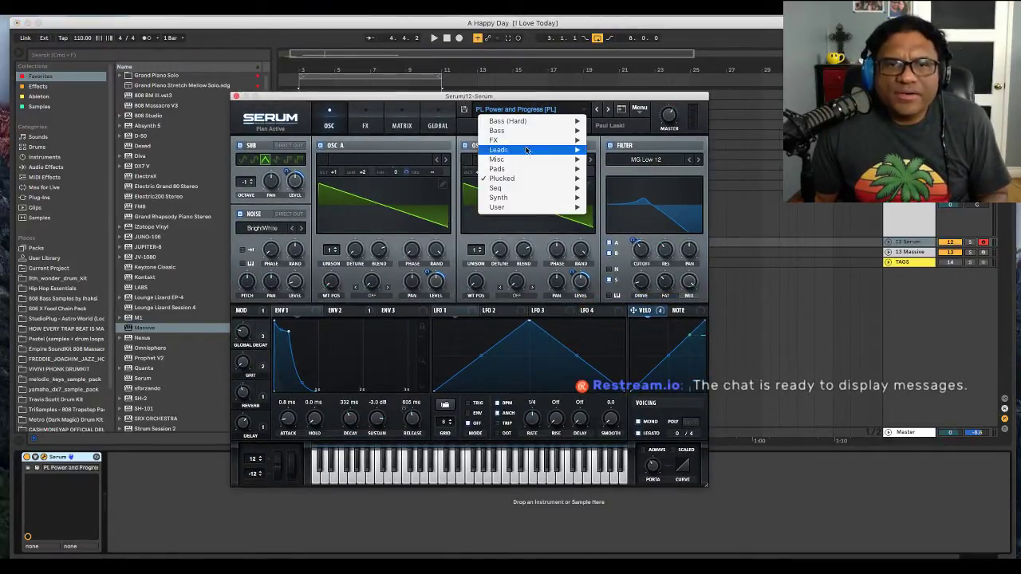
{"action": "mouse_move", "coordinate": [525, 181]}
{"action": "left_click", "coordinate": [624, 225]}
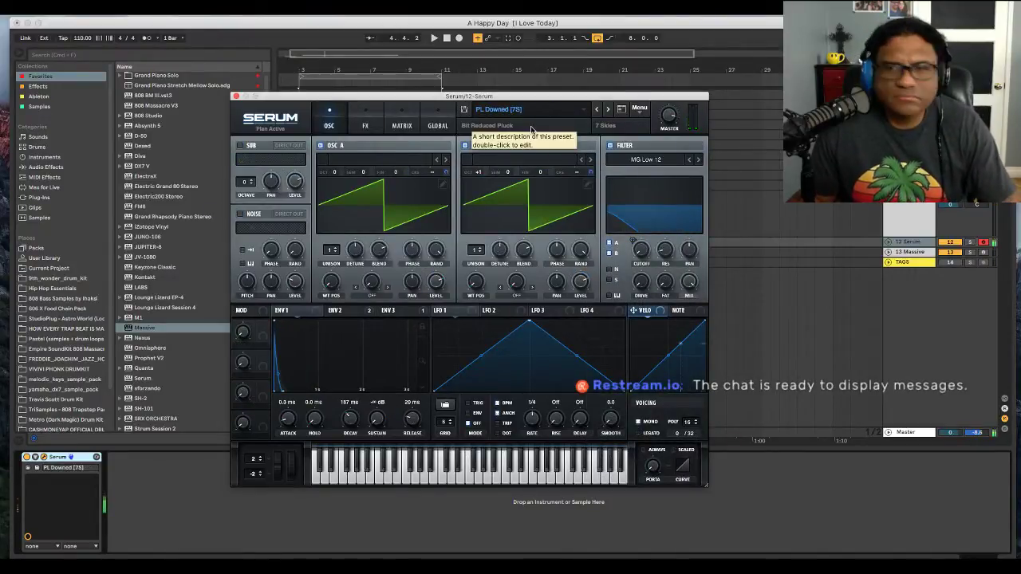
{"action": "key", "text": "XF86AudioLowerVolume"}
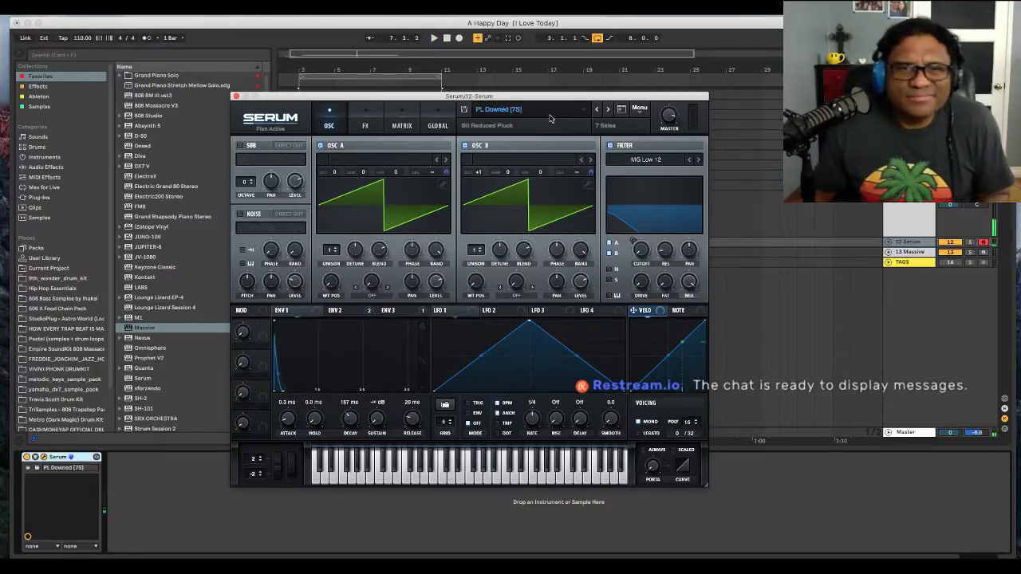
- Try out Serum's lead presets LD D_Lead 1 [DU] and LD Cripple [JD]
{"action": "left_click", "coordinate": [554, 112]}
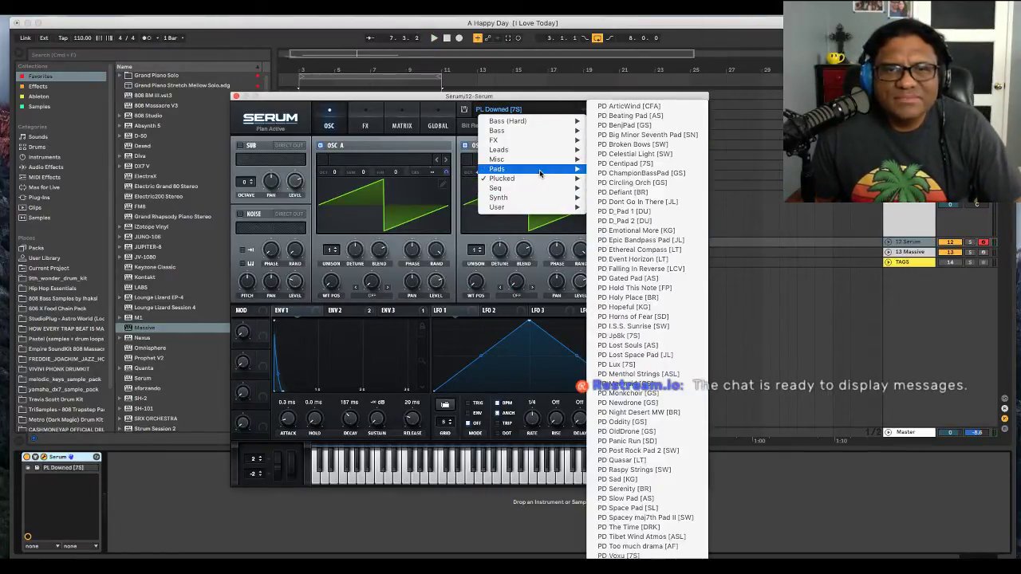
{"action": "mouse_move", "coordinate": [558, 149]}
{"action": "left_click", "coordinate": [647, 186]}
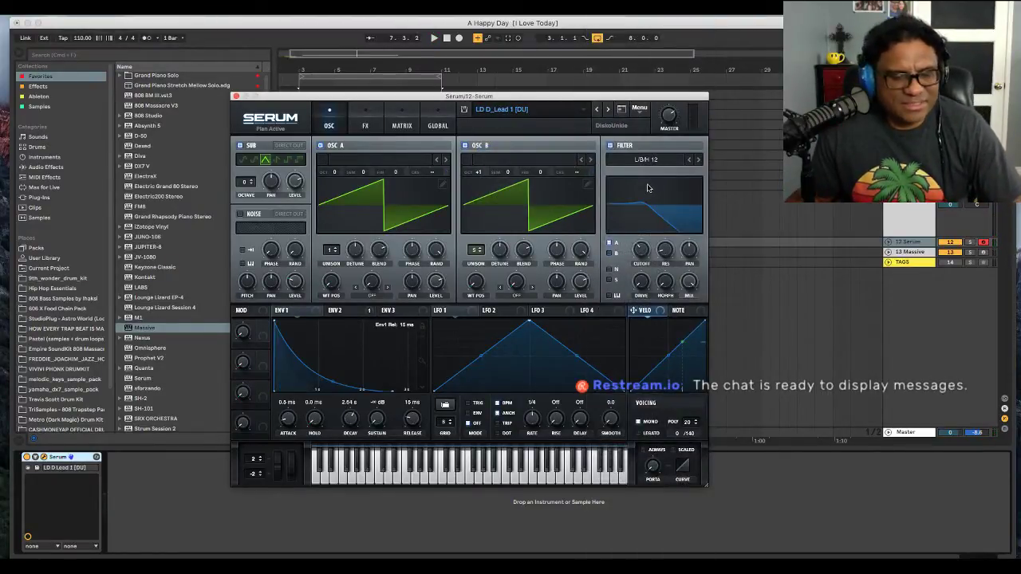
{"action": "left_click", "coordinate": [545, 110]}
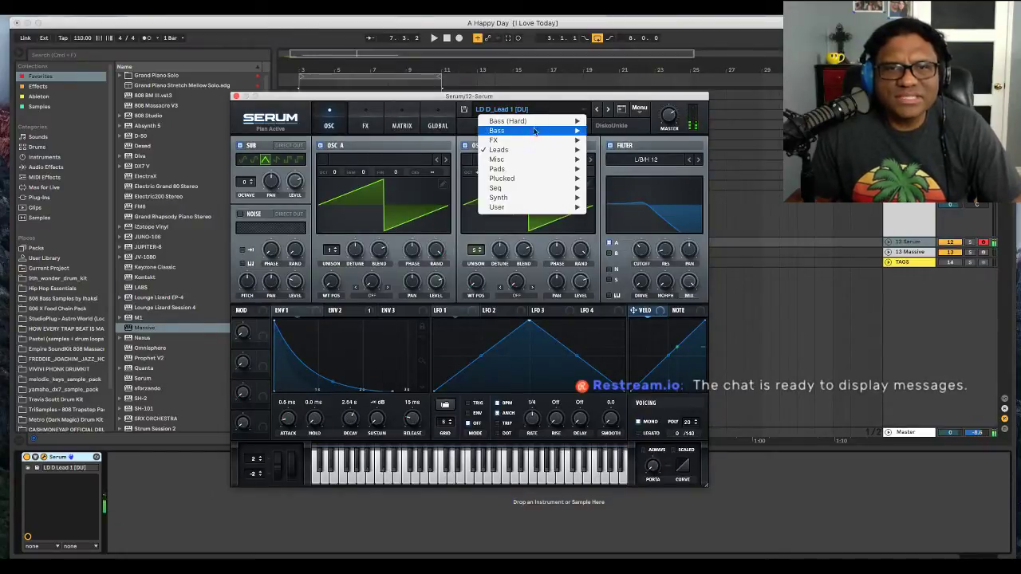
{"action": "mouse_move", "coordinate": [530, 150]}
{"action": "left_click", "coordinate": [622, 148]}
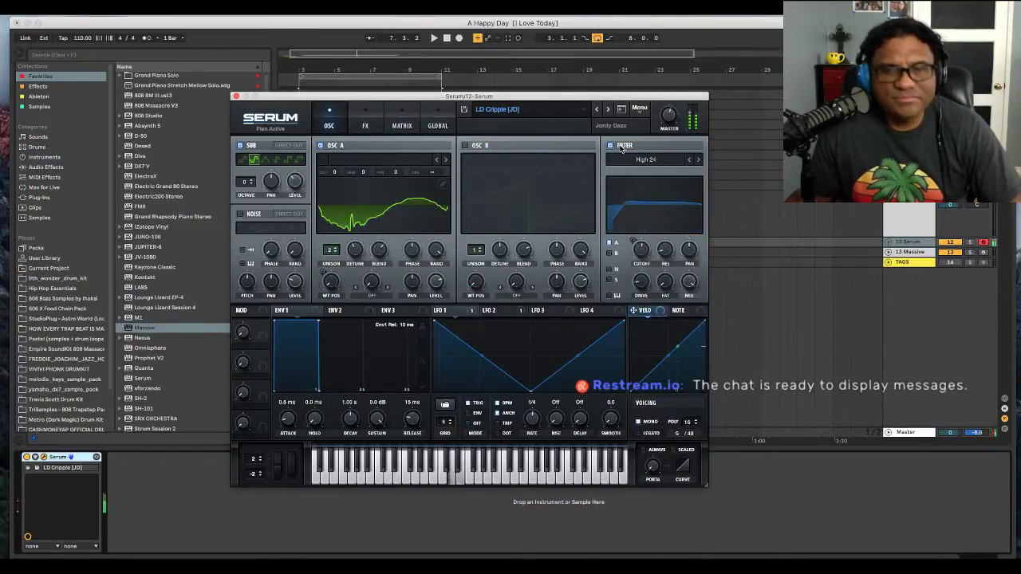
- Load Serum's lead preset LD BraveHeart [7S] and try it against the playing M1 loop
{"action": "left_click", "coordinate": [572, 111]}
{"action": "mouse_move", "coordinate": [529, 150]}
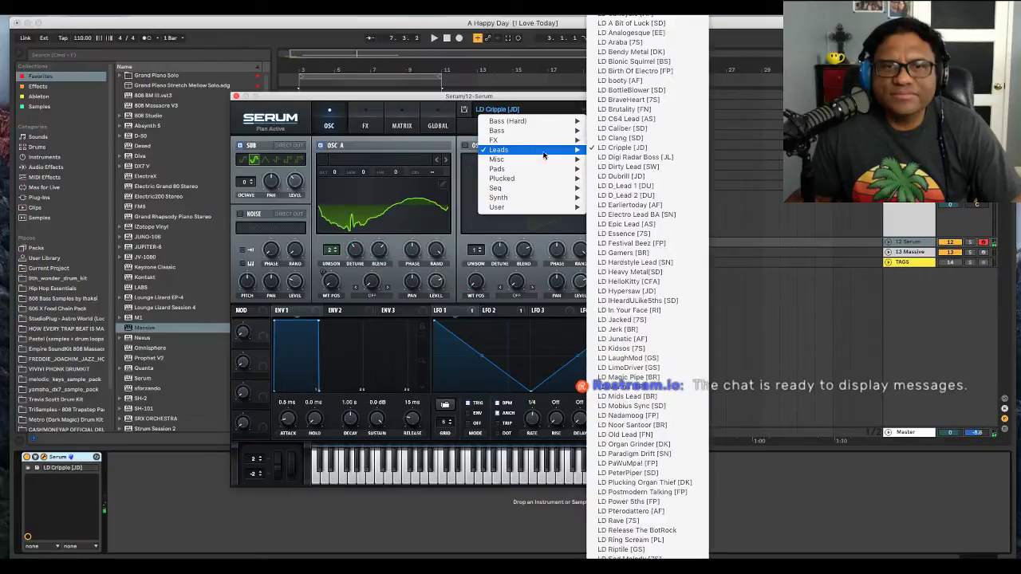
{"action": "left_click", "coordinate": [623, 105]}
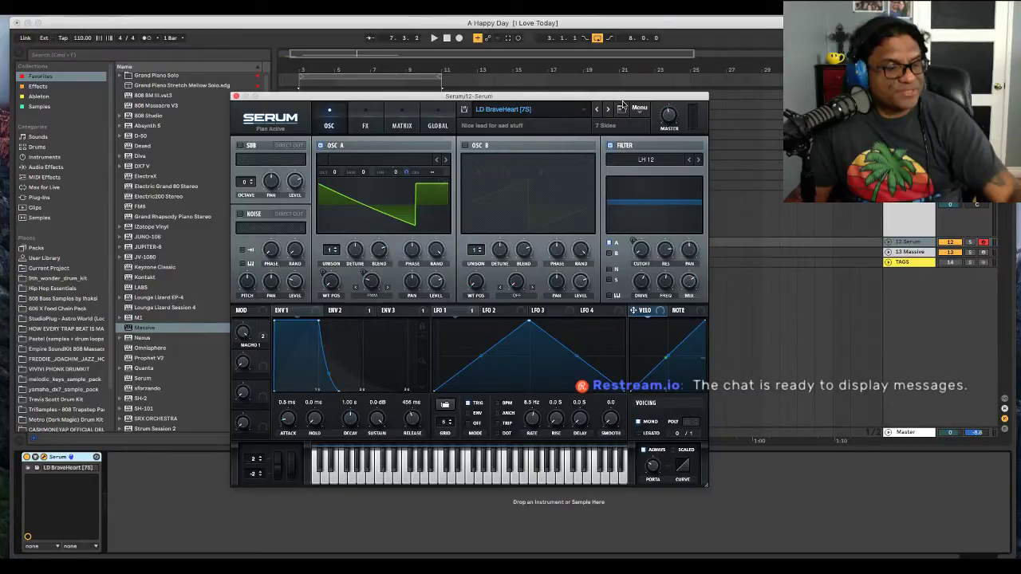
{"action": "key", "text": "space"}
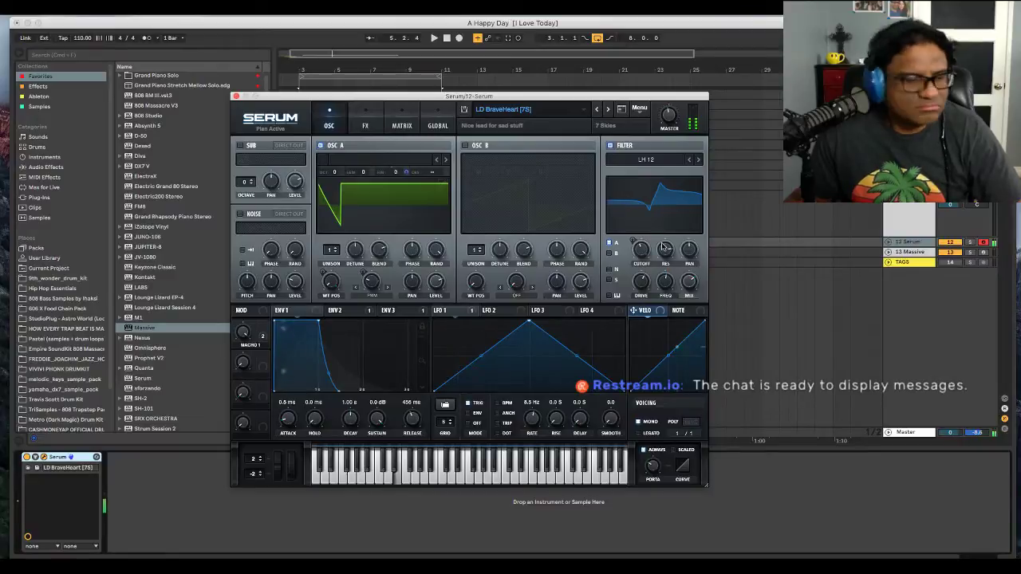
- Adjust the filter's resonance, shorten Env 1's decay to 158 ms and lower its sustain for a pluckier sound
{"action": "left_click_drag", "start_coordinate": [662, 249], "coordinate": [669, 296]}
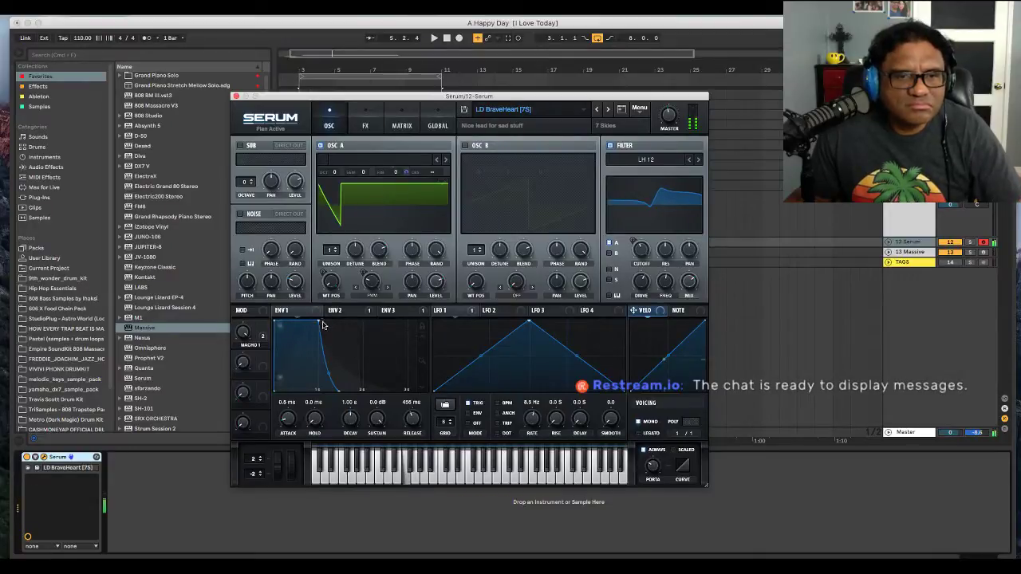
{"action": "left_click_drag", "start_coordinate": [322, 325], "coordinate": [280, 345]}
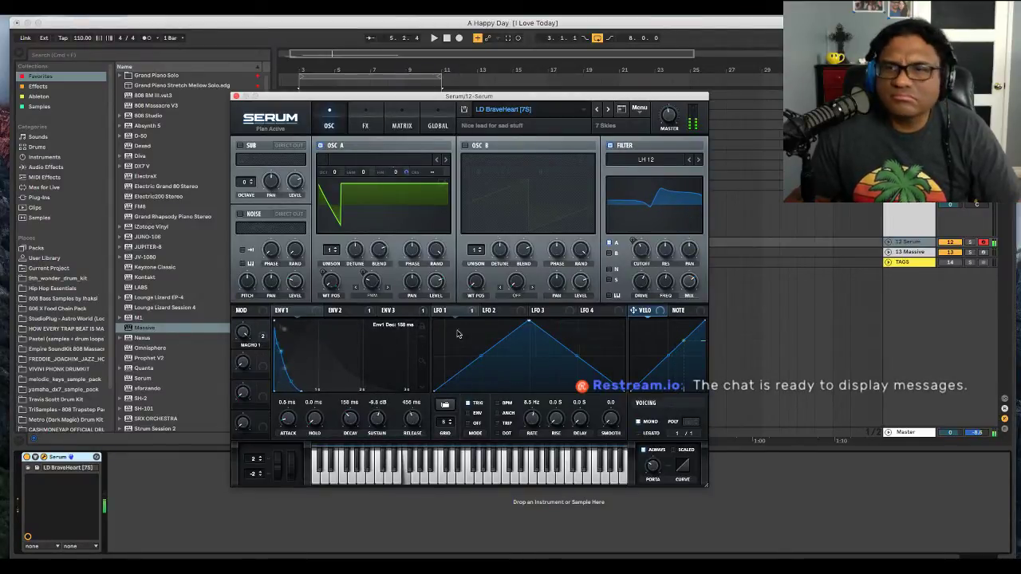
{"action": "key", "text": "XF86AudioRaiseVolume"}
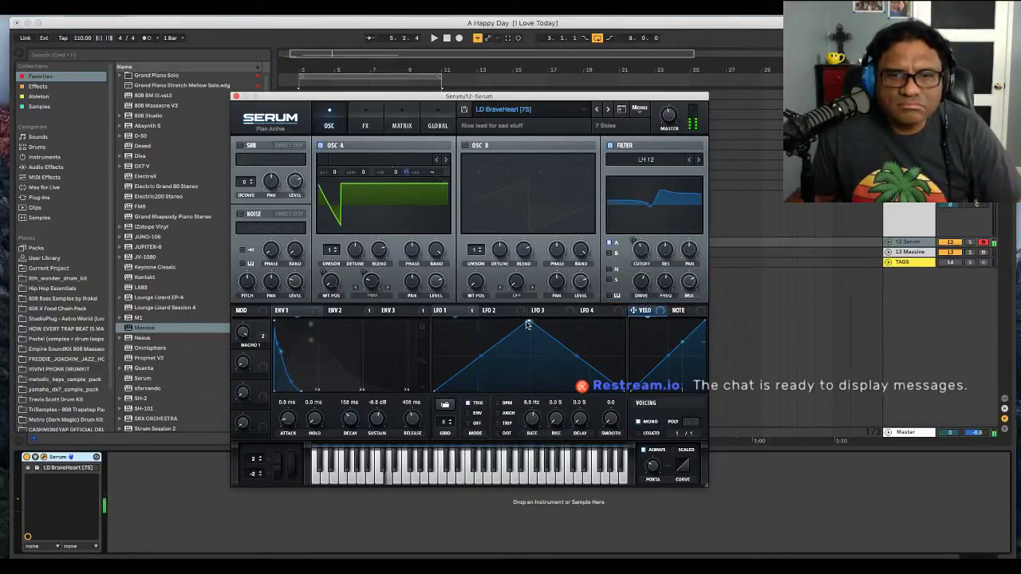
- Shift LFO 1's peak earlier and assign LFO 1 to the filter cutoff and LFO 2 to the filter resonance
{"action": "left_click_drag", "start_coordinate": [528, 321], "coordinate": [647, 236]}
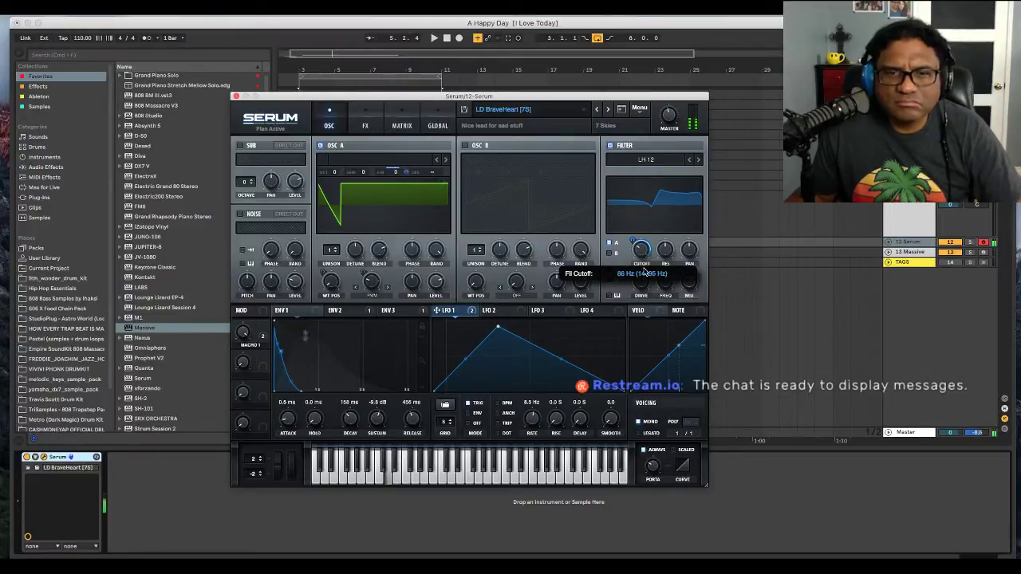
{"action": "left_click", "coordinate": [496, 310]}
{"action": "left_click_drag", "start_coordinate": [486, 311], "coordinate": [669, 269]}
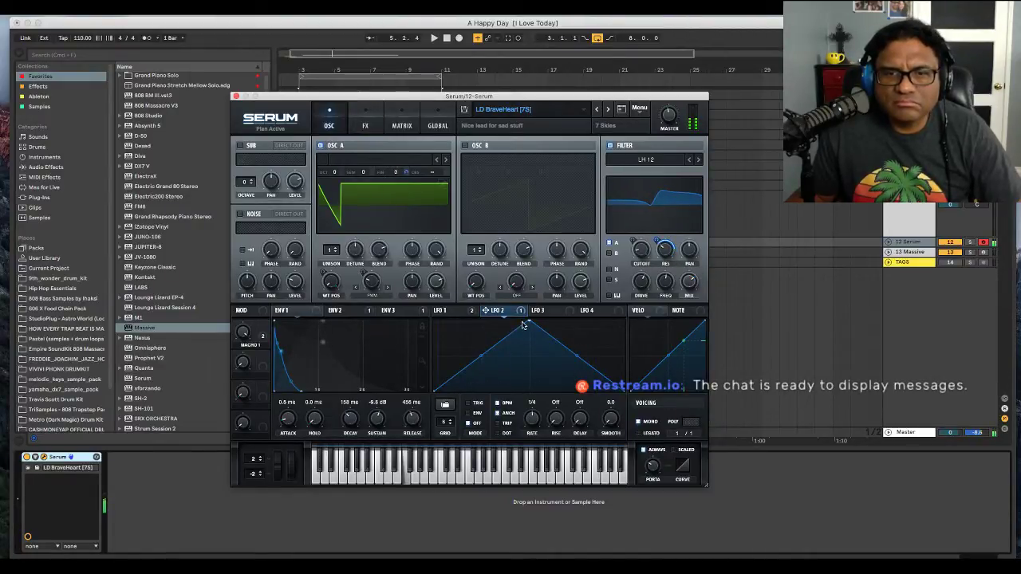
- Move LFO 2's peak close to its start at about half height and reshape LFO 1 into a straight falling ramp
{"action": "left_click_drag", "start_coordinate": [528, 322], "coordinate": [462, 328]}
{"action": "double_click", "coordinate": [641, 254]}
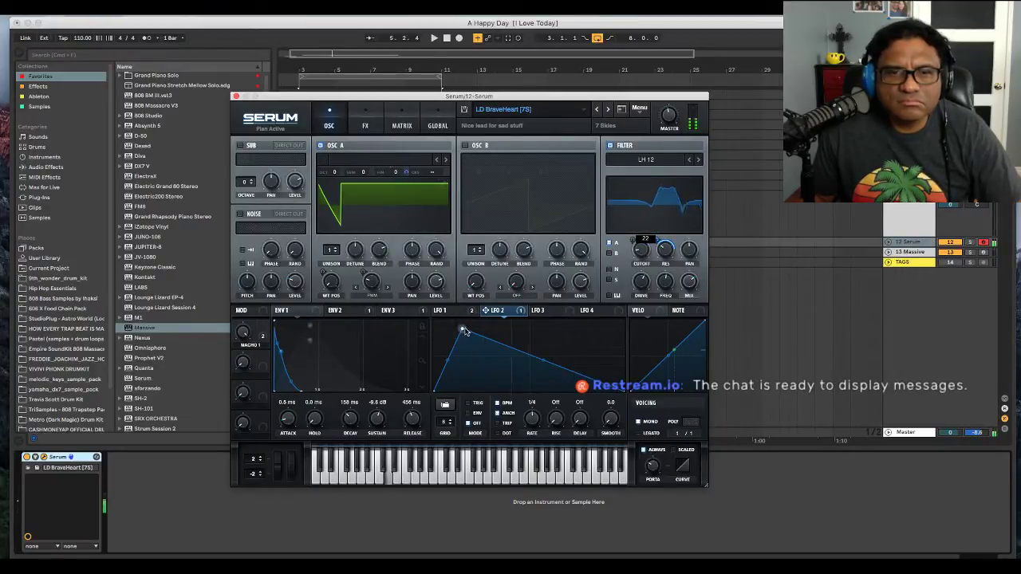
{"action": "left_click_drag", "start_coordinate": [462, 328], "coordinate": [450, 361]}
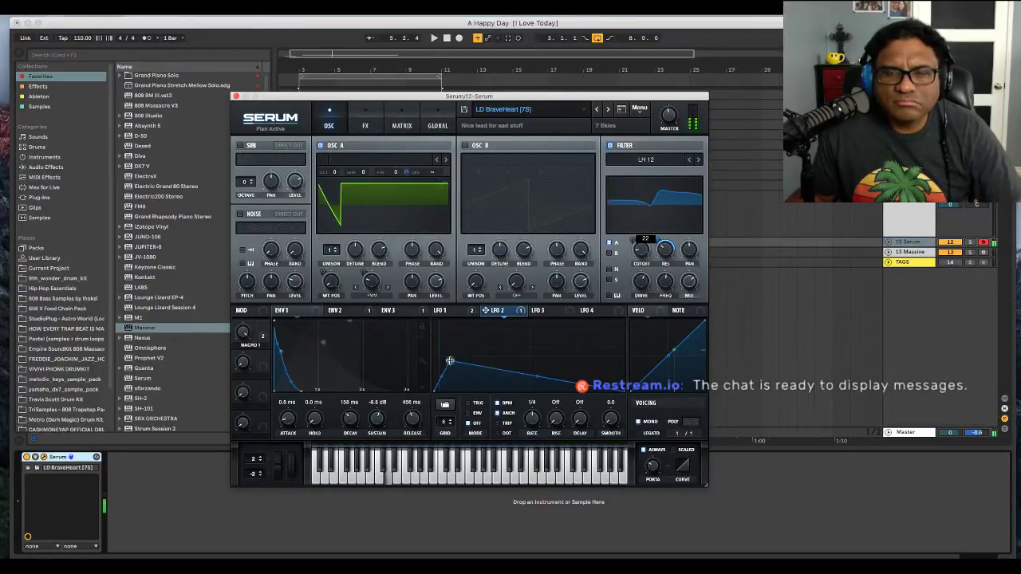
{"action": "left_click", "coordinate": [446, 310]}
{"action": "left_click_drag", "start_coordinate": [503, 323], "coordinate": [432, 318]}
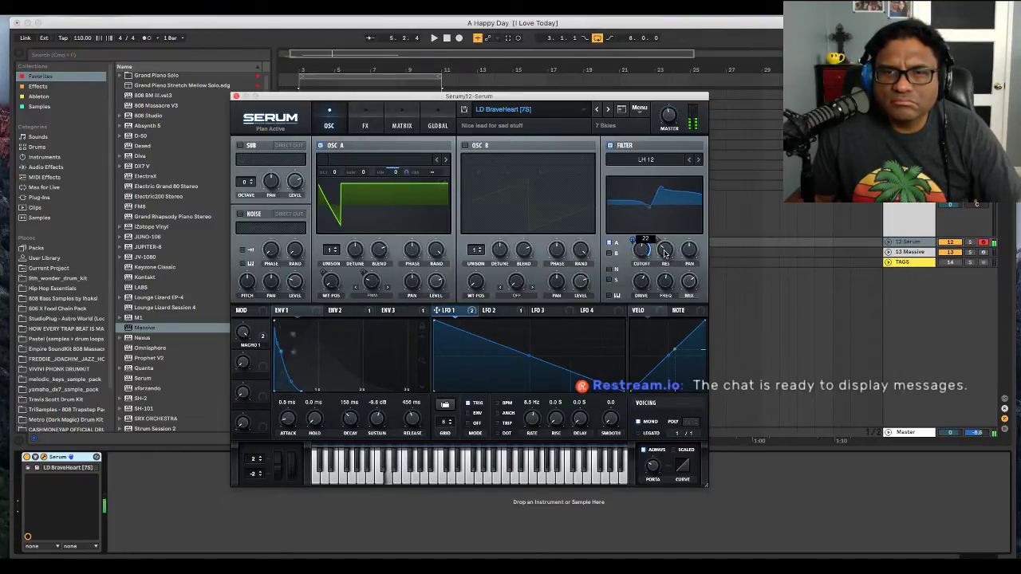
- Step through OSC A's wavetables to Acid
{"action": "mouse_move", "coordinate": [665, 253]}
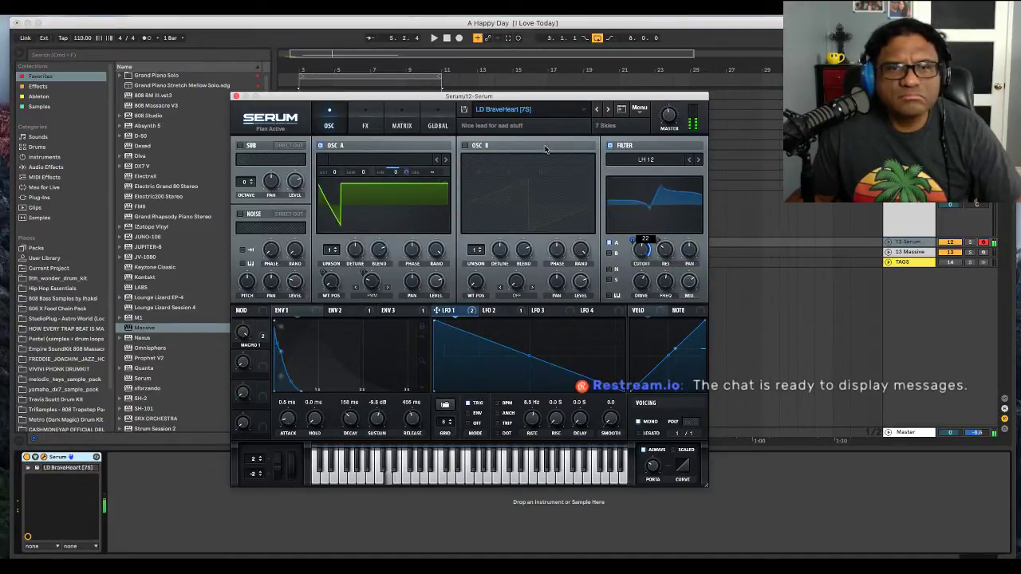
{"action": "left_click", "coordinate": [444, 159]}
{"action": "left_click", "coordinate": [444, 160]}
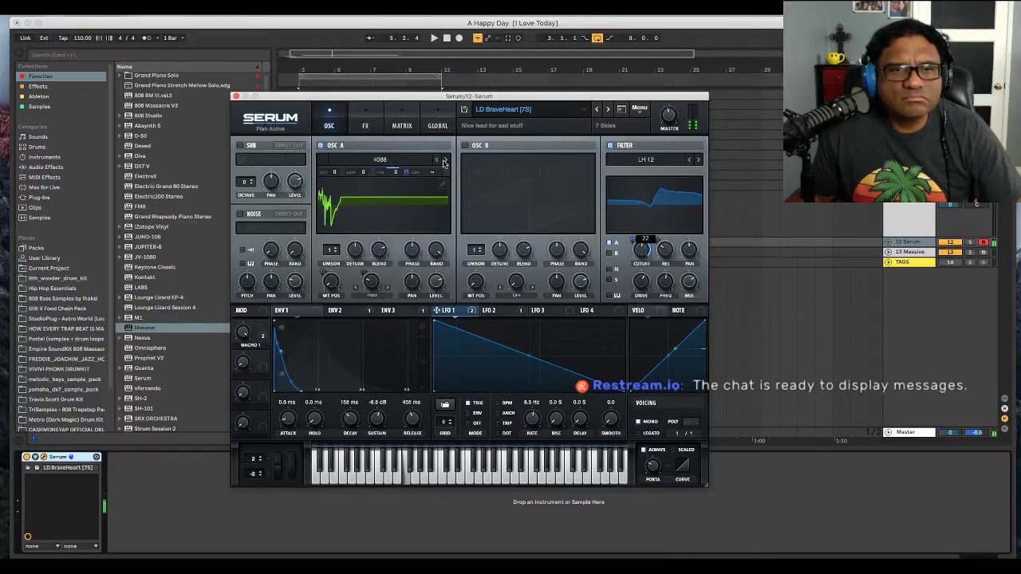
{"action": "left_click", "coordinate": [445, 160]}
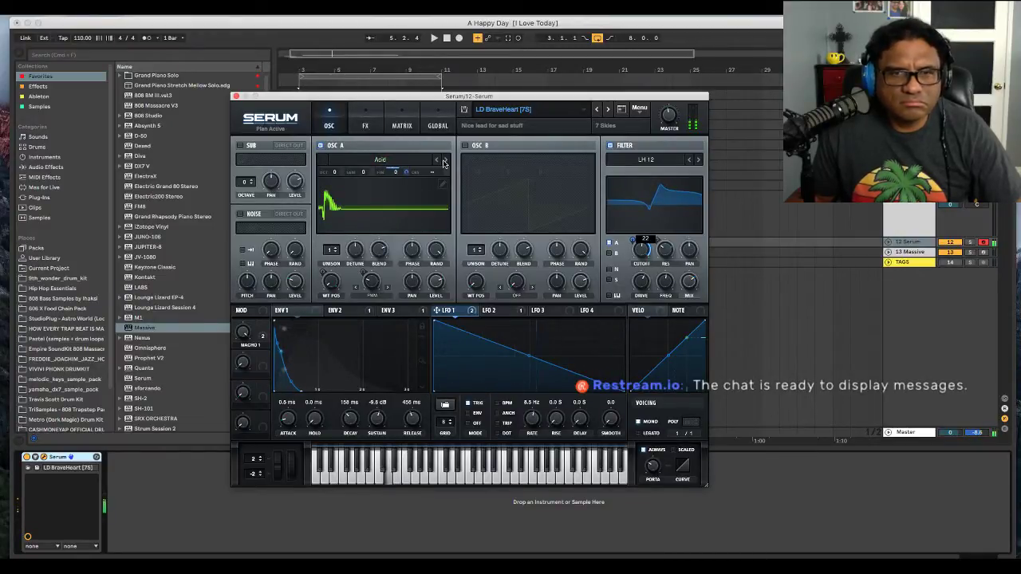
- Step through OSC A's neighbouring wavetables, settle on 4088, and turn on the sub oscillator
{"action": "left_click", "coordinate": [444, 159]}
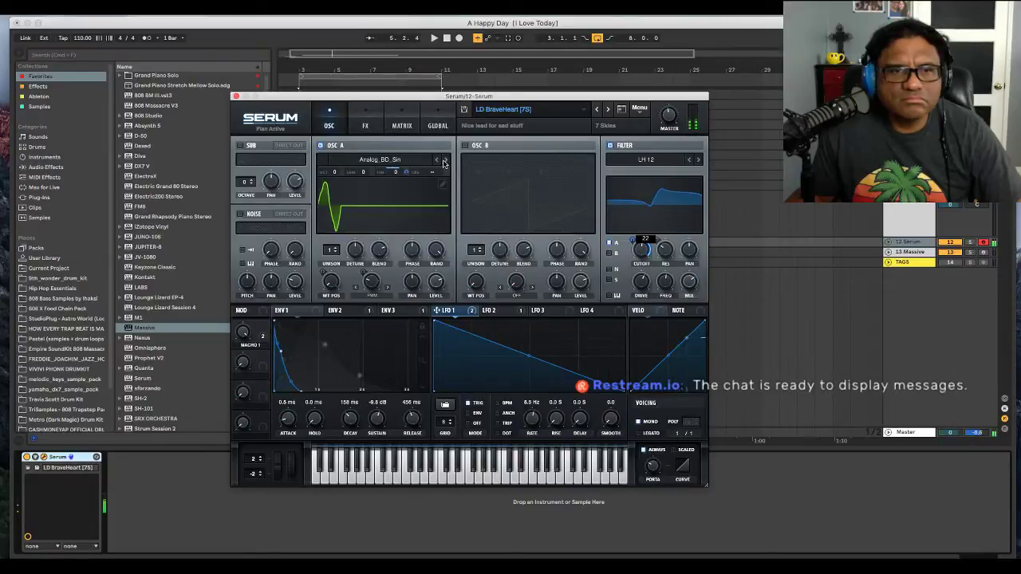
{"action": "left_click", "coordinate": [444, 160]}
{"action": "left_click", "coordinate": [239, 146]}
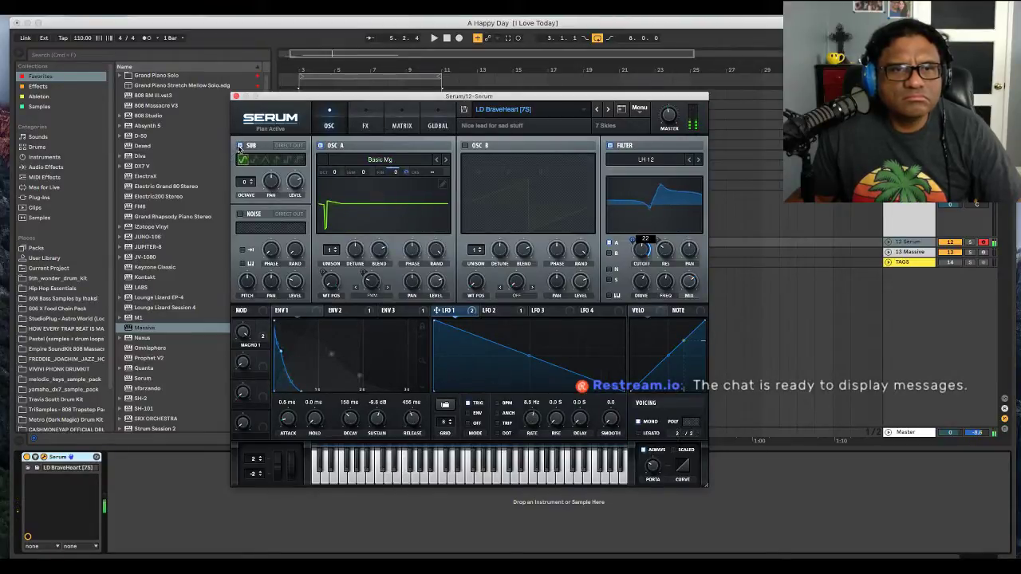
{"action": "left_click", "coordinate": [437, 162]}
{"action": "left_click", "coordinate": [437, 162]}
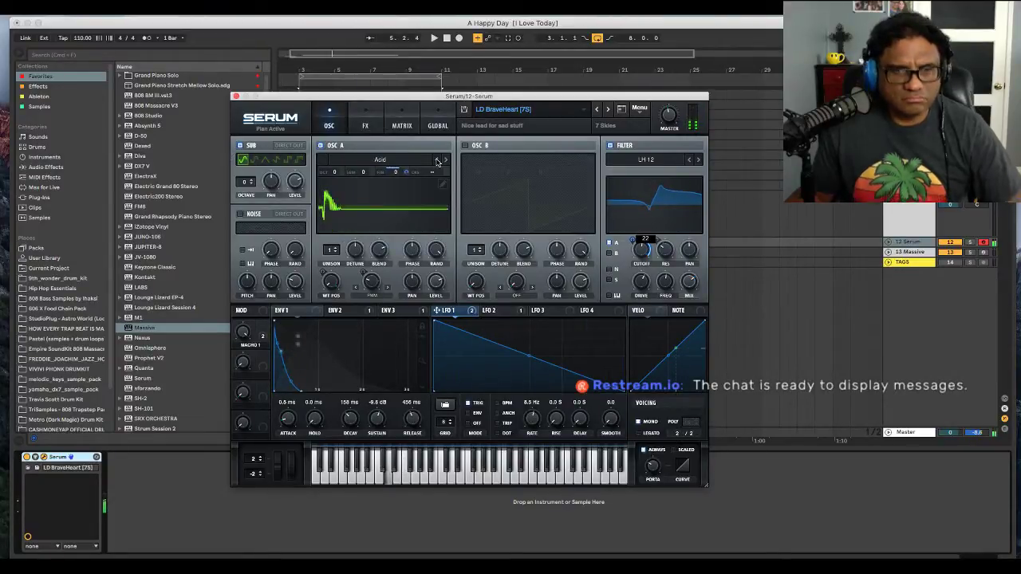
{"action": "left_click", "coordinate": [437, 161]}
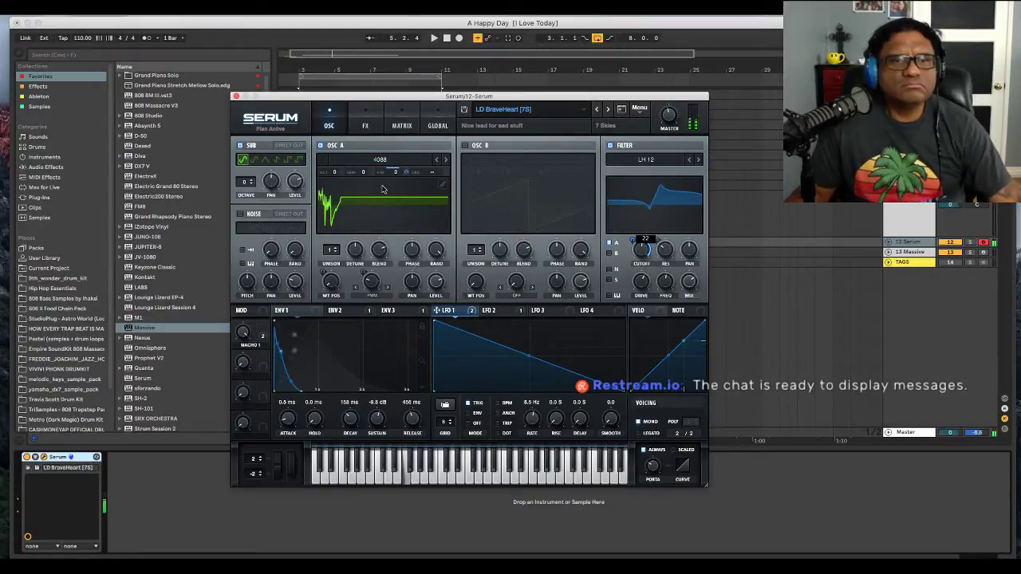
- Lower the sub oscillator's octave to -2, adjust the filter's resonance and close the Serum window
{"action": "left_click_drag", "start_coordinate": [251, 183], "coordinate": [245, 216]}
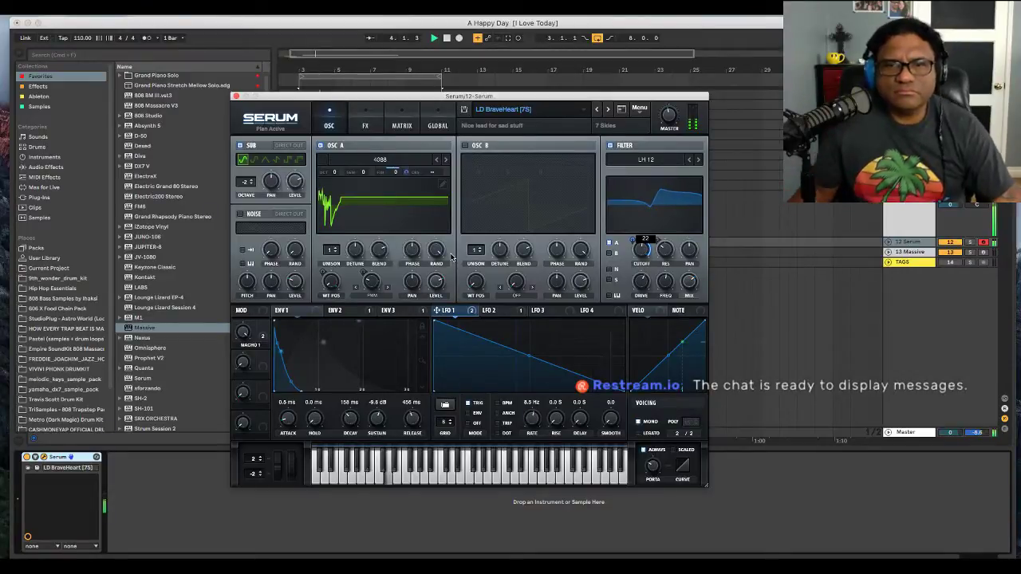
{"action": "mouse_move", "coordinate": [638, 268]}
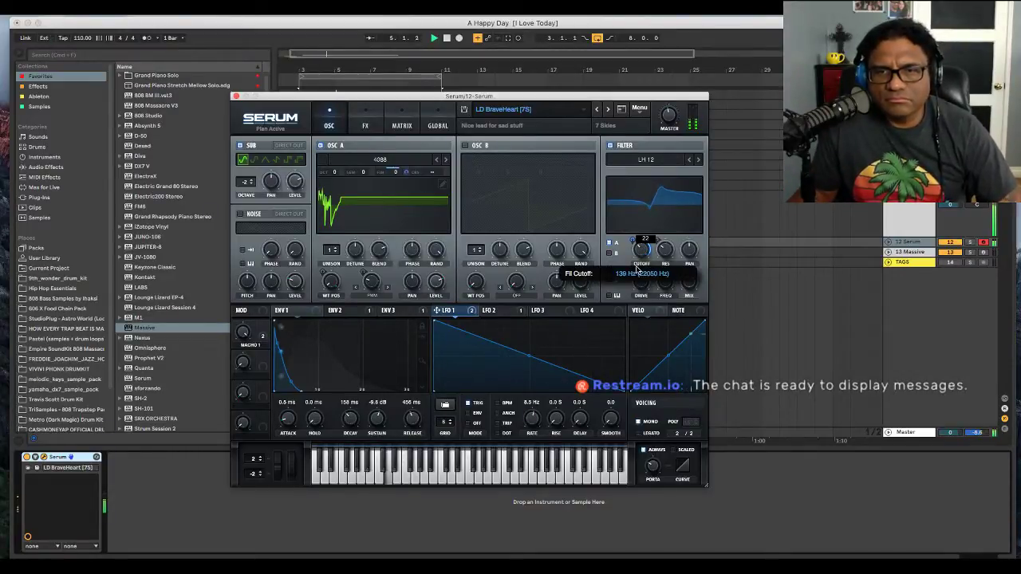
{"action": "left_click_drag", "start_coordinate": [665, 255], "coordinate": [668, 234]}
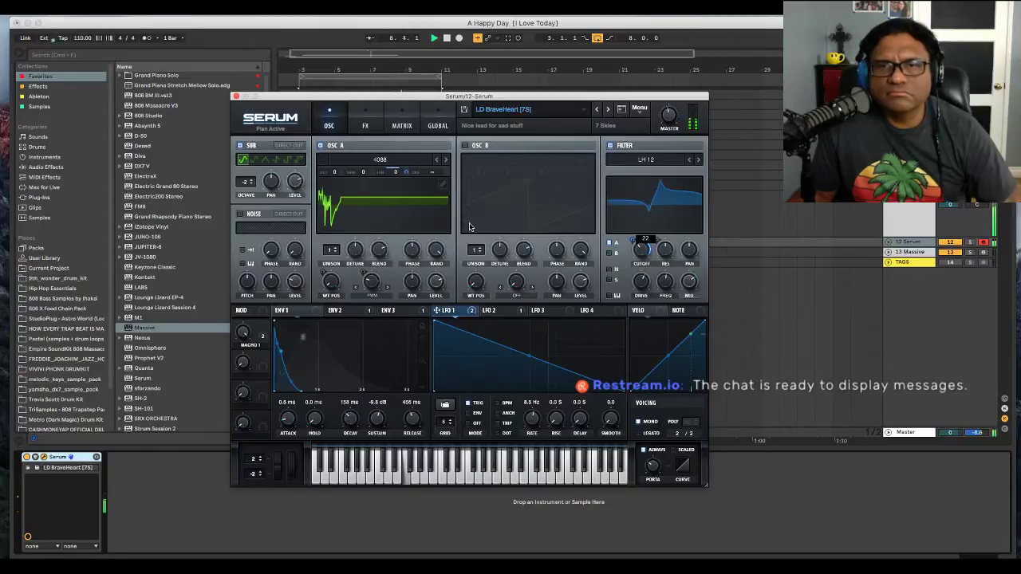
{"action": "left_click", "coordinate": [235, 97]}
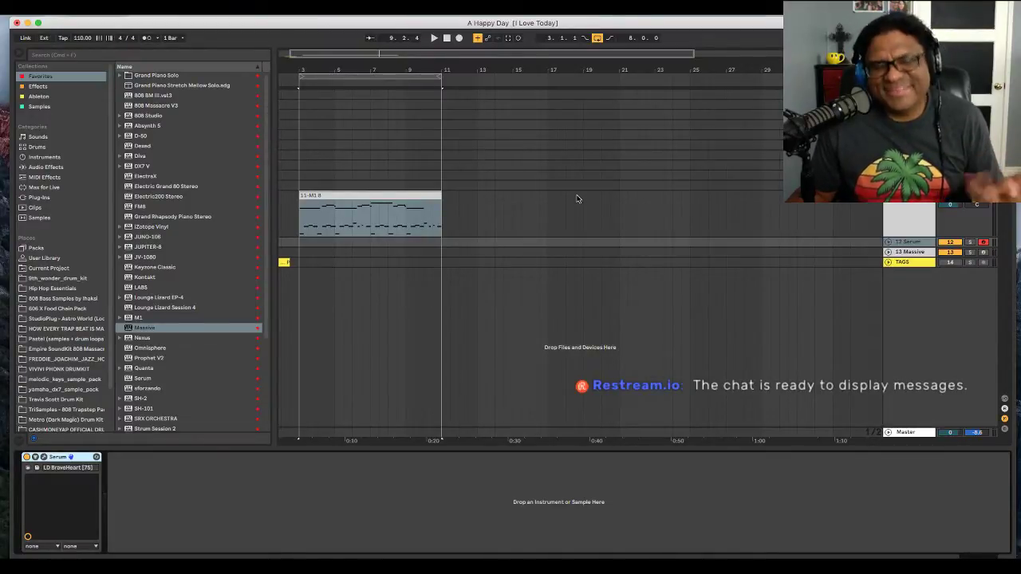
- Record a Serum part on the unfolded 12 Serum track and extend the recorded clip to bar 11
{"action": "left_click", "coordinate": [887, 243]}
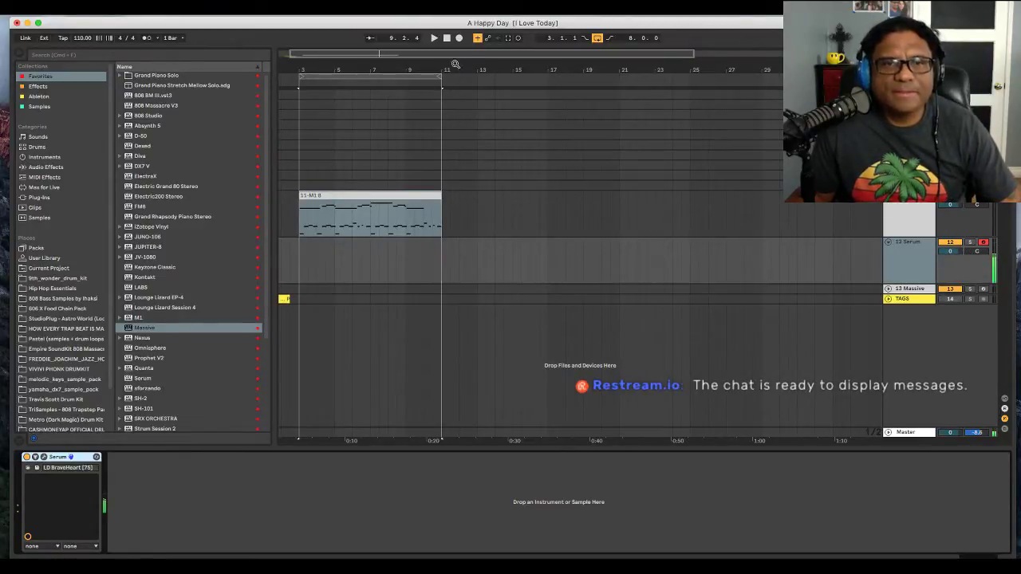
{"action": "left_click", "coordinate": [459, 38]}
{"action": "left_click", "coordinate": [478, 39]}
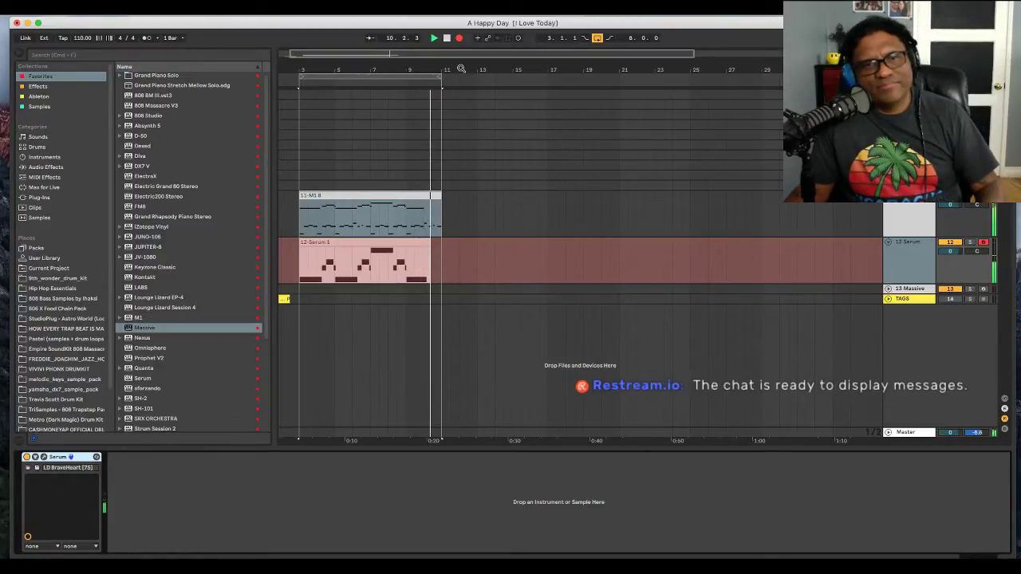
{"action": "key", "text": "space"}
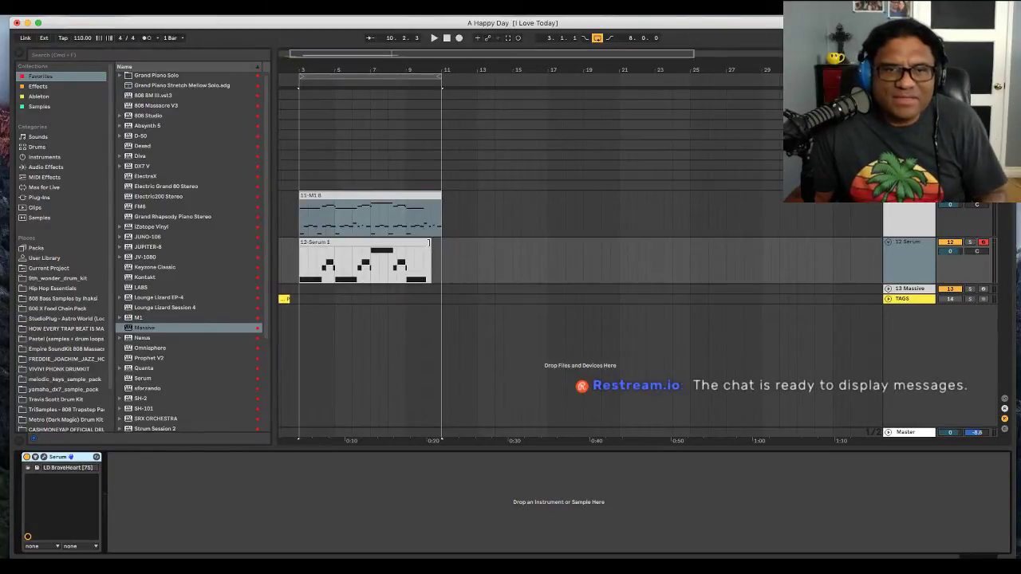
{"action": "left_click_drag", "start_coordinate": [429, 241], "coordinate": [441, 243]}
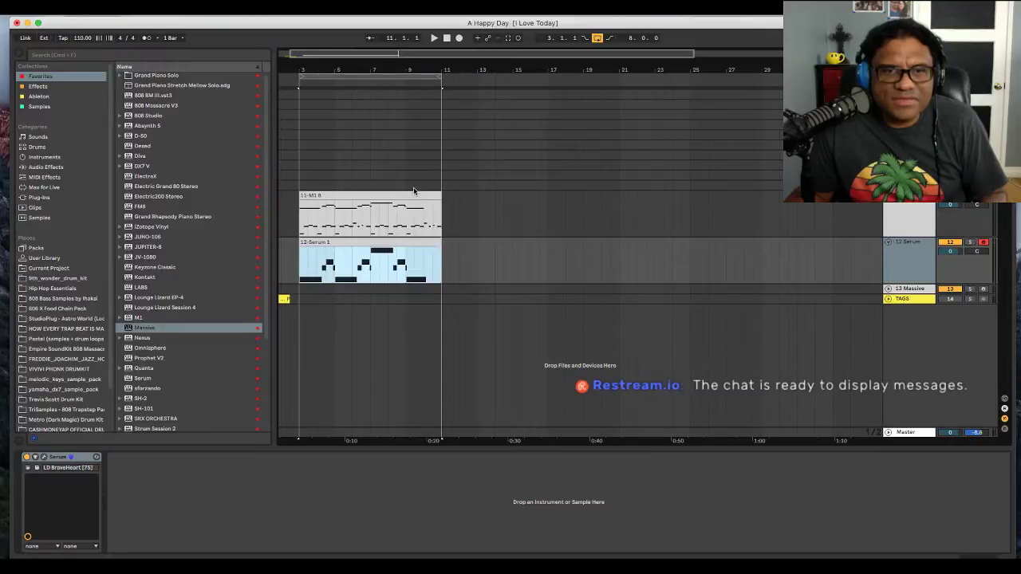
- Lower the 12 Serum track's volume to -5.5 dB while listening to the loop
{"action": "key", "text": "space"}
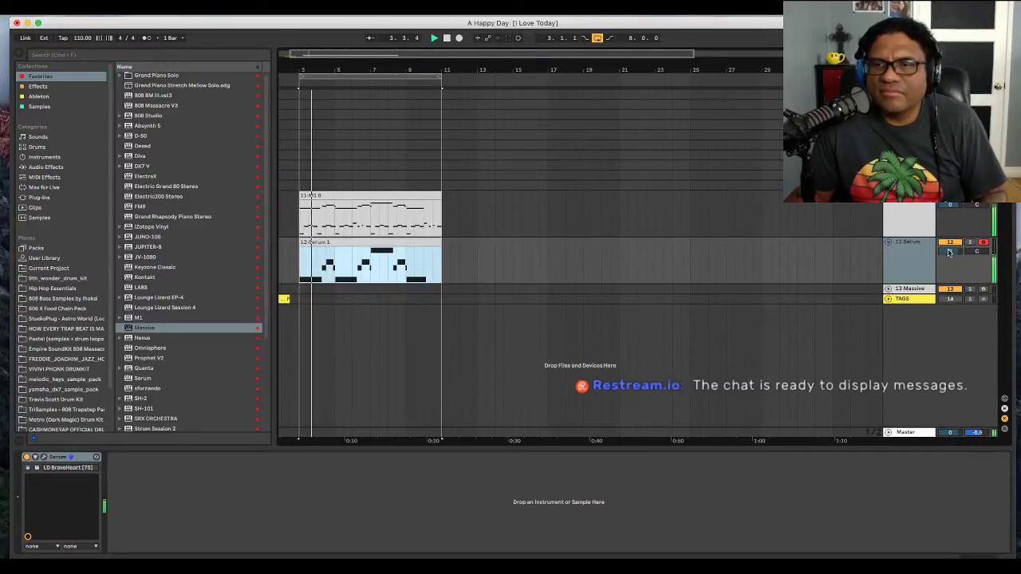
{"action": "left_click_drag", "start_coordinate": [949, 252], "coordinate": [949, 271]}
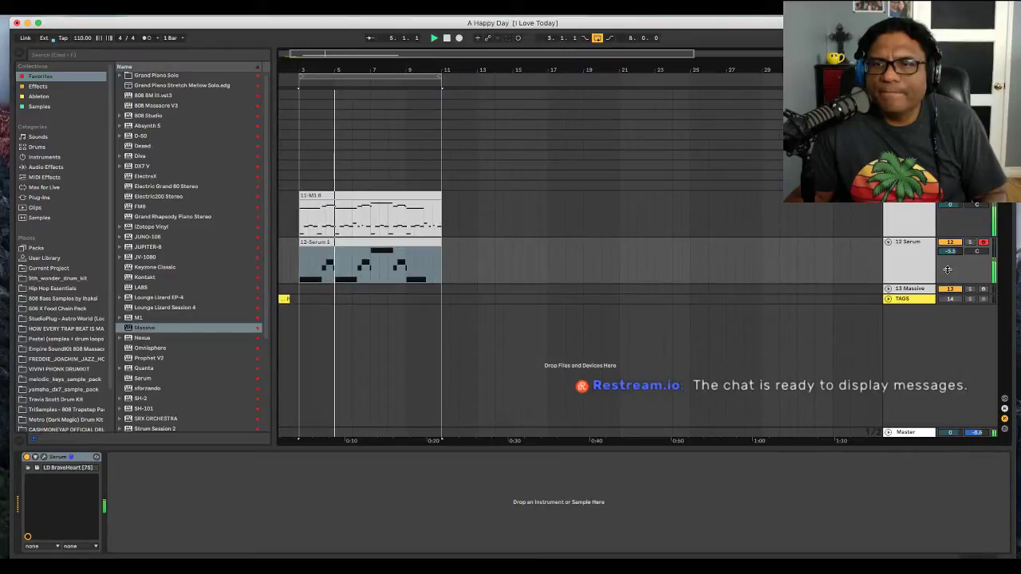
{"action": "key", "text": "space"}
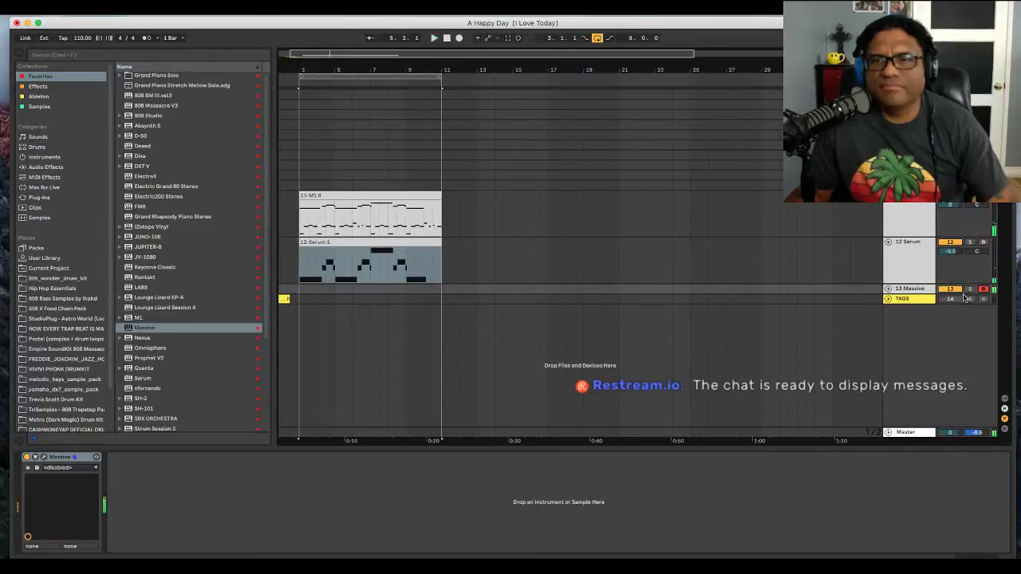
- Unfold the 13 Massive track, try the AFEX preset in Massive and load ANALOGUE DREAMS
{"action": "left_click", "coordinate": [891, 289]}
{"action": "left_click", "coordinate": [888, 290]}
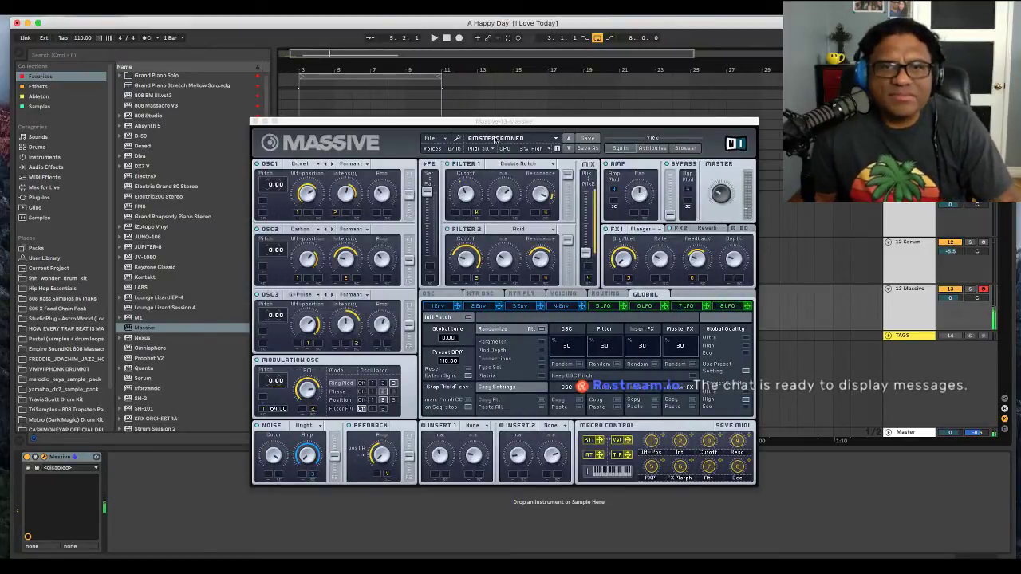
{"action": "left_click", "coordinate": [493, 139]}
{"action": "left_click", "coordinate": [514, 272]}
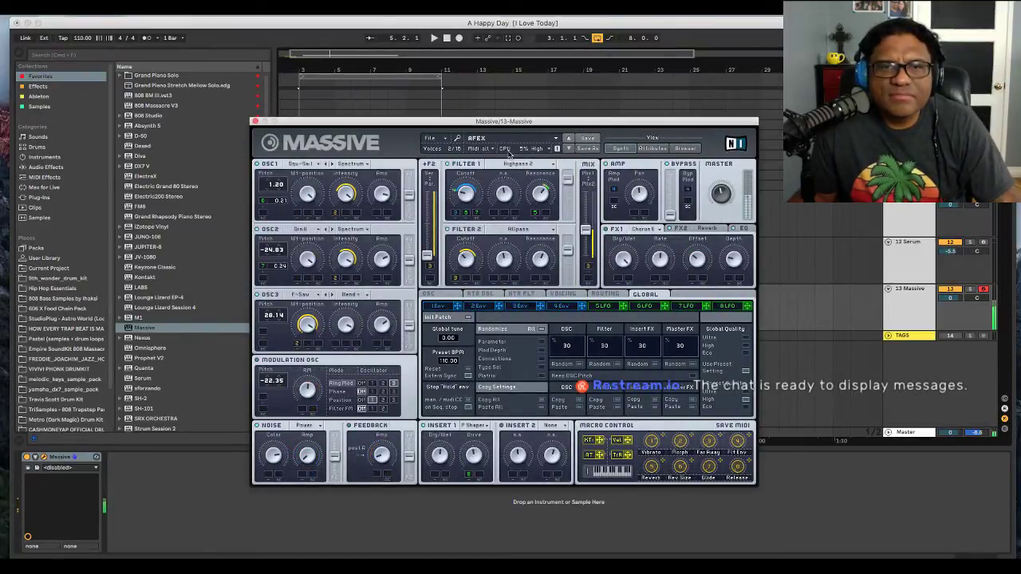
{"action": "left_click", "coordinate": [504, 140]}
{"action": "scroll", "coordinate": [514, 266], "scroll_direction": "down", "scroll_amount": 2}
{"action": "left_click", "coordinate": [515, 266]}
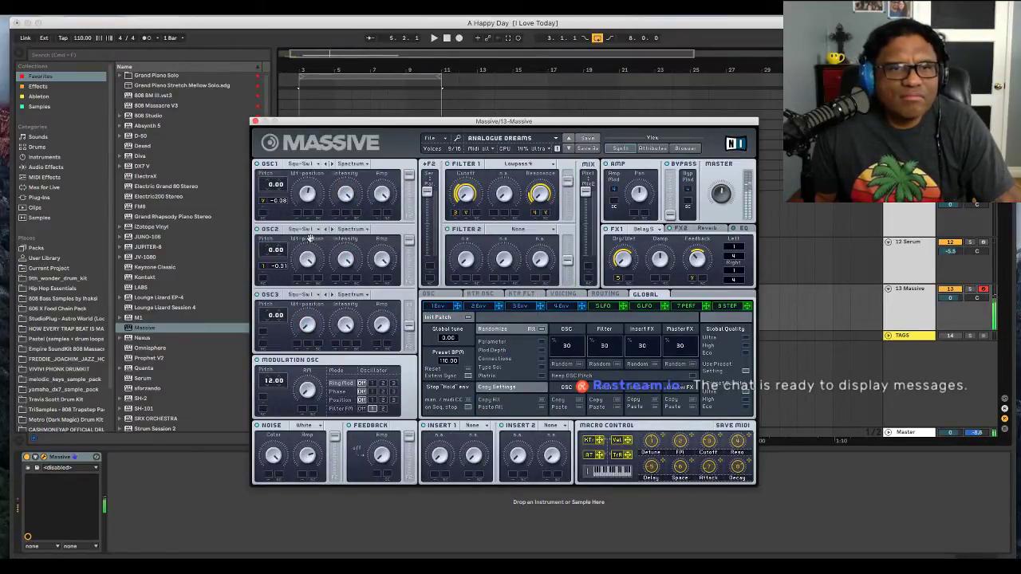
- Adjust OSC1's wavetable position, intensity and amp in Massive, look through its envelopes and close the plug-in window
{"action": "left_click_drag", "start_coordinate": [278, 185], "coordinate": [278, 185]}
{"action": "left_click_drag", "start_coordinate": [348, 191], "coordinate": [381, 223]}
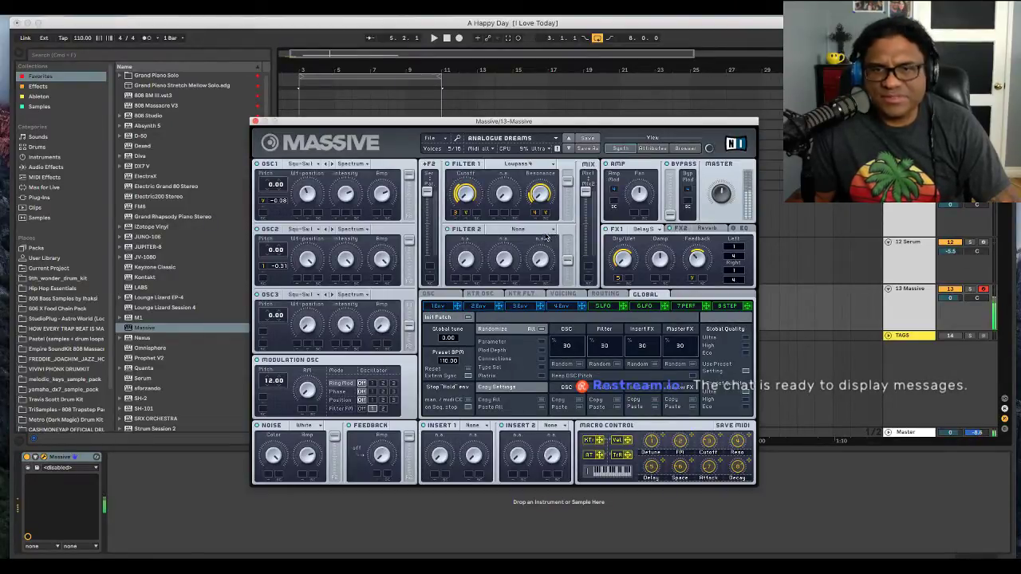
{"action": "left_click", "coordinate": [443, 307]}
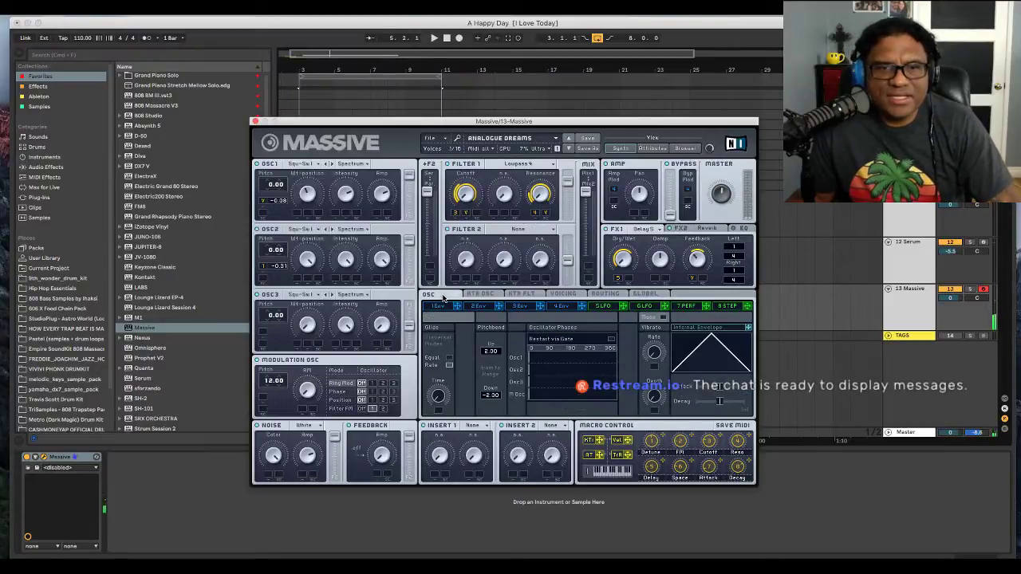
{"action": "left_click", "coordinate": [488, 311]}
{"action": "left_click", "coordinate": [490, 310]}
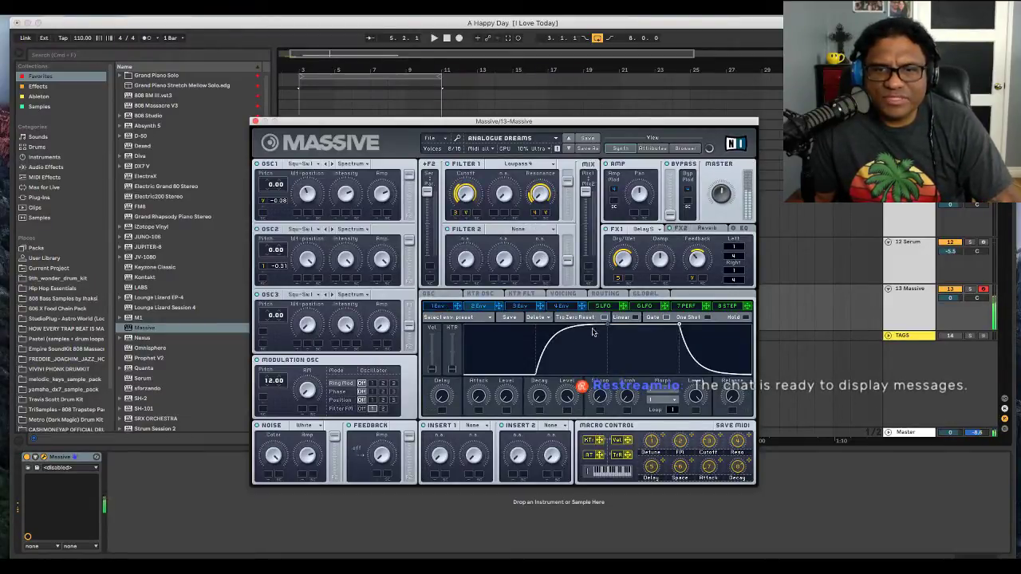
{"action": "left_click", "coordinate": [527, 308]}
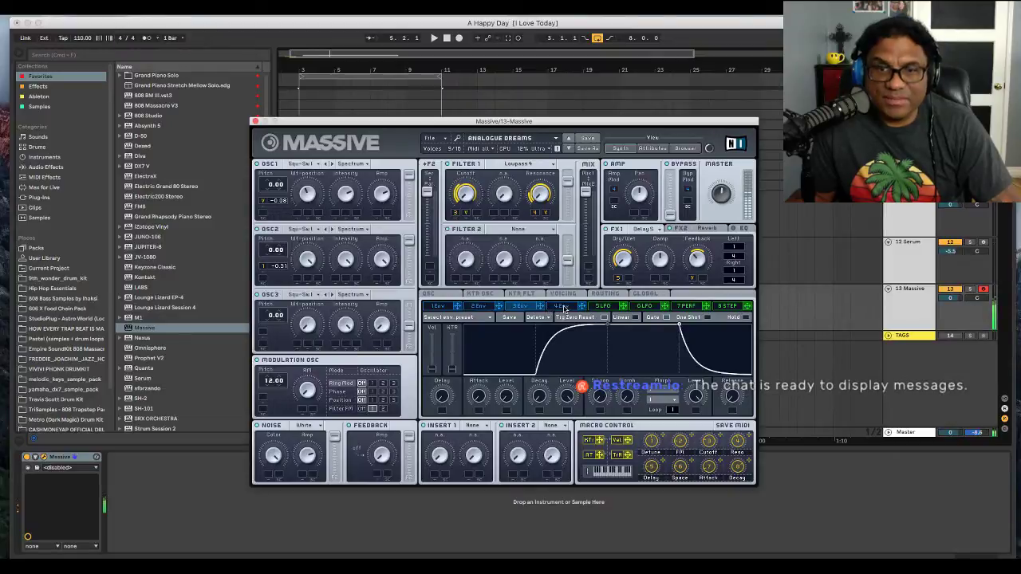
{"action": "left_click", "coordinate": [563, 307]}
{"action": "left_click", "coordinate": [431, 294]}
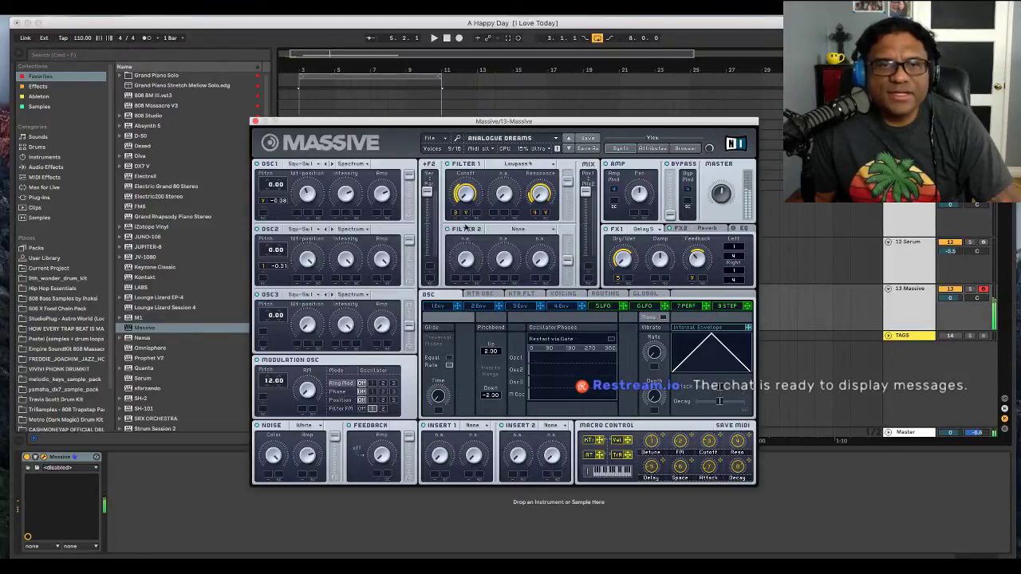
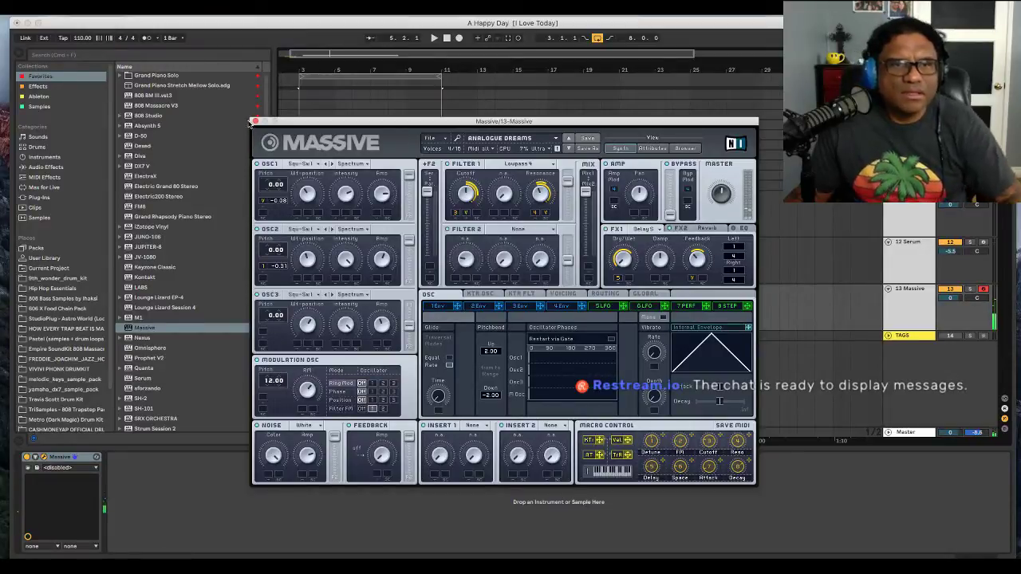
{"action": "left_click", "coordinate": [256, 121]}
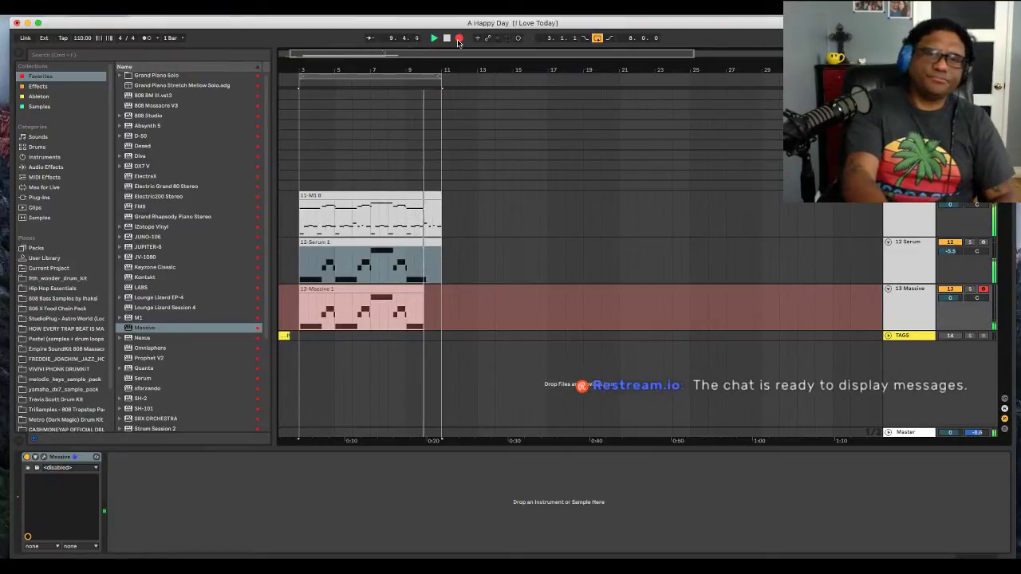
- End the Massive recording, briefly audition the 12 Serum track alone, and extend the Massive clip to bar 11
{"action": "left_click", "coordinate": [458, 39]}
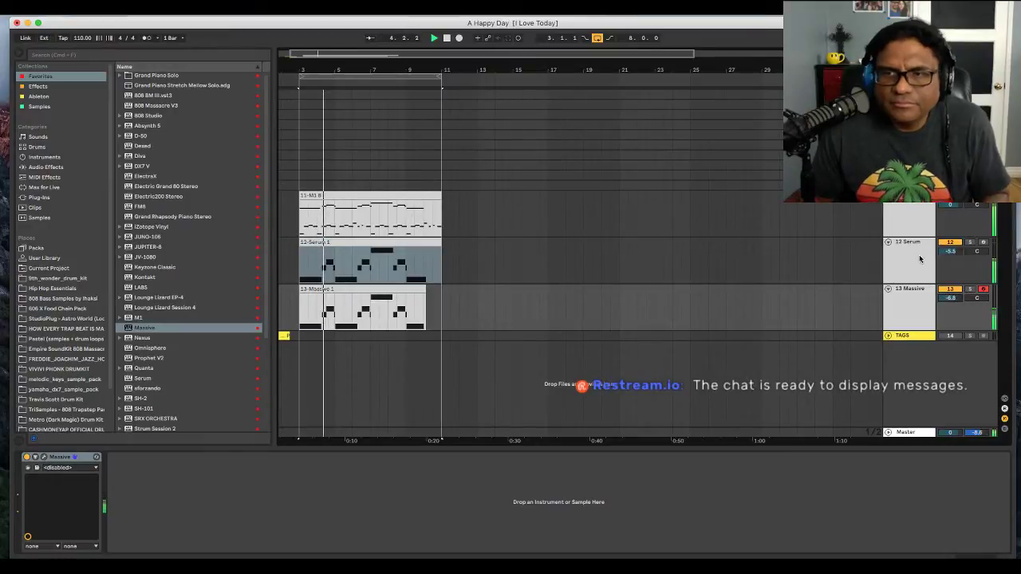
{"action": "left_click", "coordinate": [969, 243]}
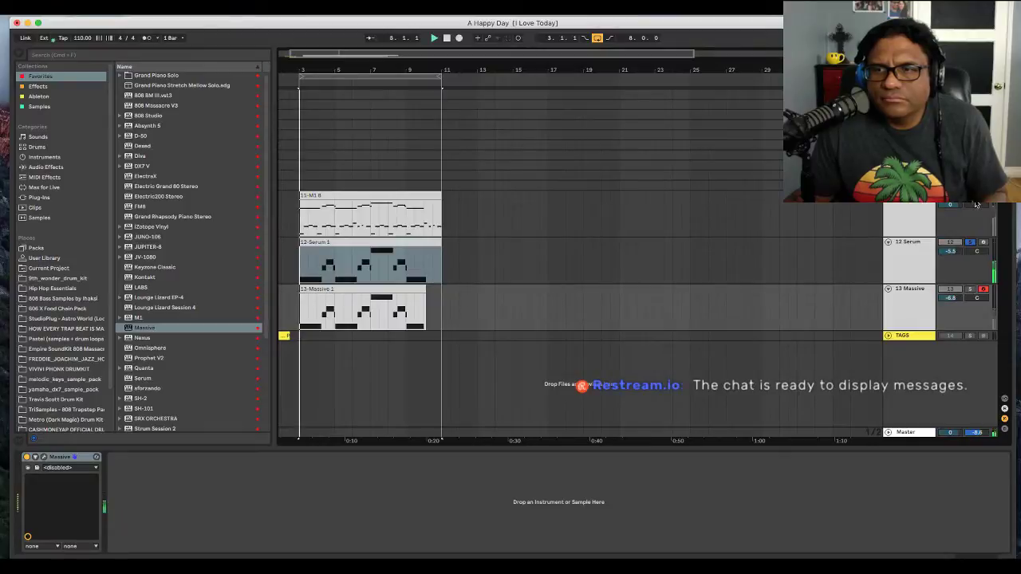
{"action": "left_click", "coordinate": [969, 242]}
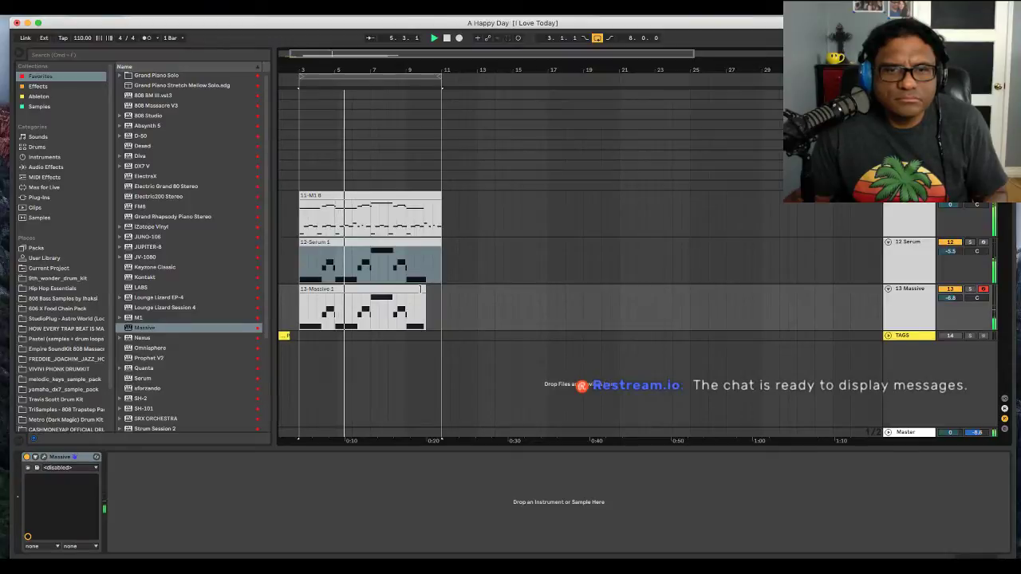
{"action": "left_click_drag", "start_coordinate": [420, 290], "coordinate": [441, 290]}
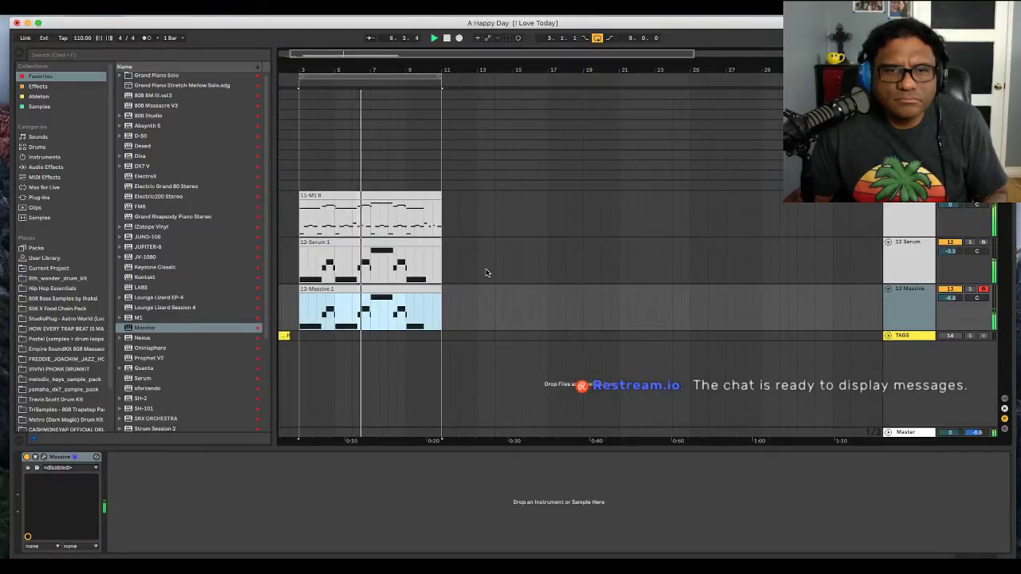
- Add EQ Eight from the Ableton collection to the M1 track
{"action": "left_click", "coordinate": [908, 207]}
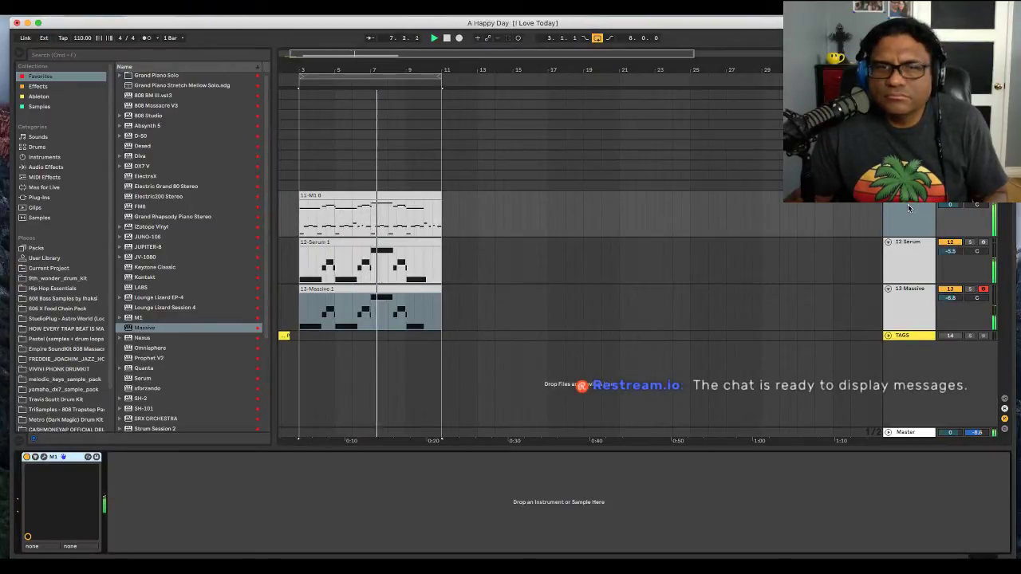
{"action": "left_click", "coordinate": [44, 86]}
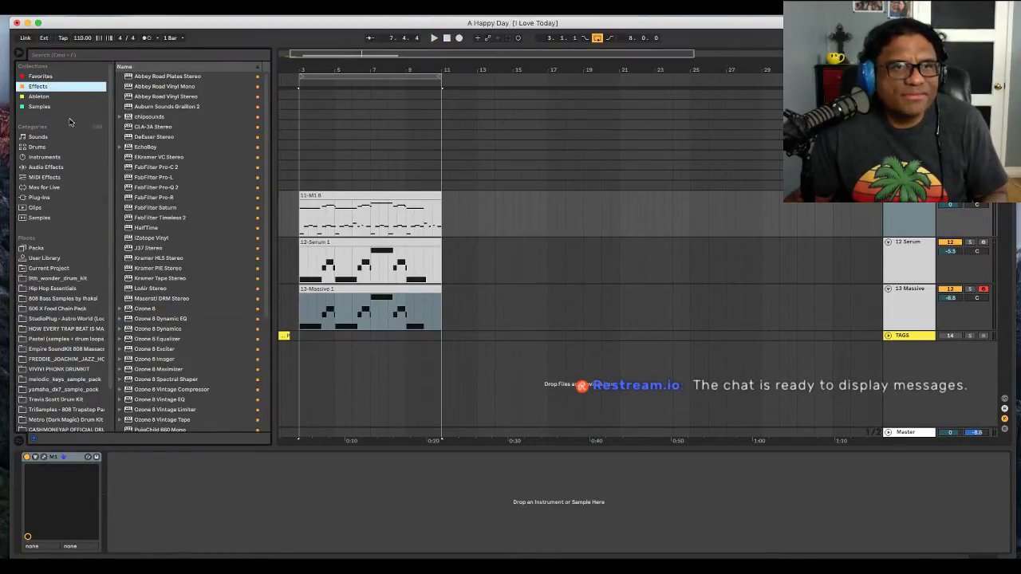
{"action": "left_click", "coordinate": [53, 96]}
{"action": "double_click", "coordinate": [145, 157]}
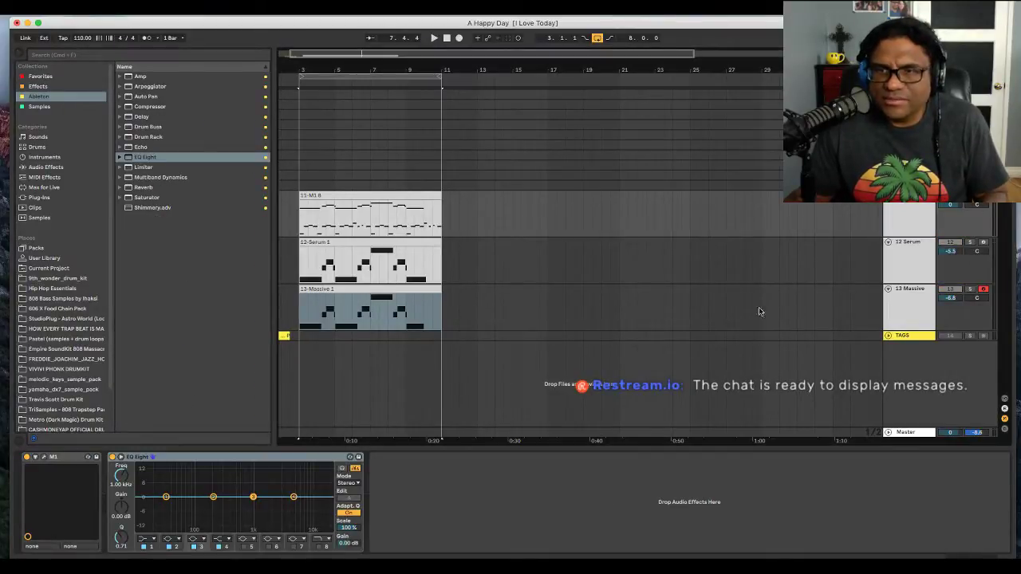
- Set band 1 of the M1 track's EQ Eight to the steepest low-cut filter during playback
{"action": "key", "text": "space"}
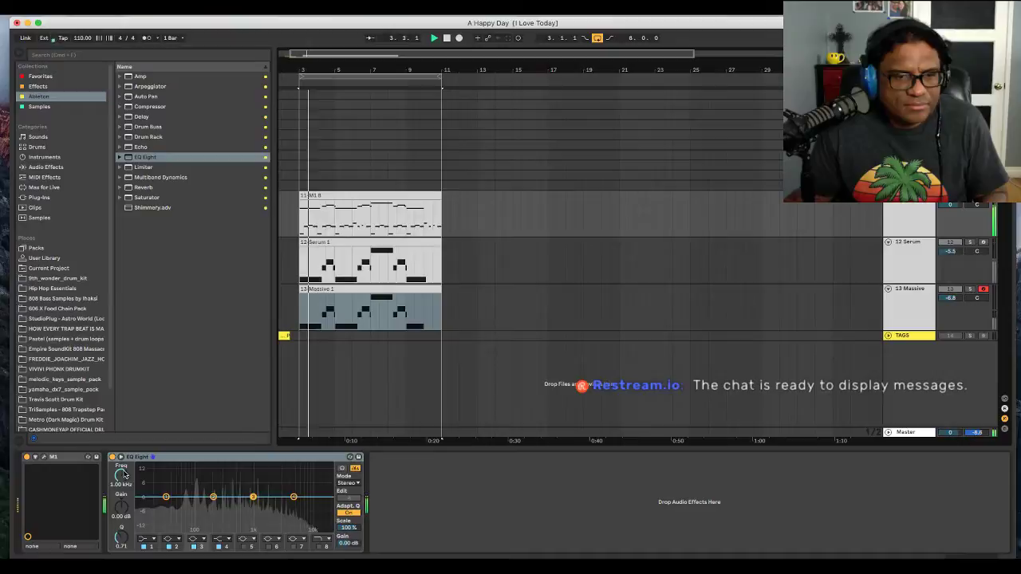
{"action": "left_click", "coordinate": [146, 539]}
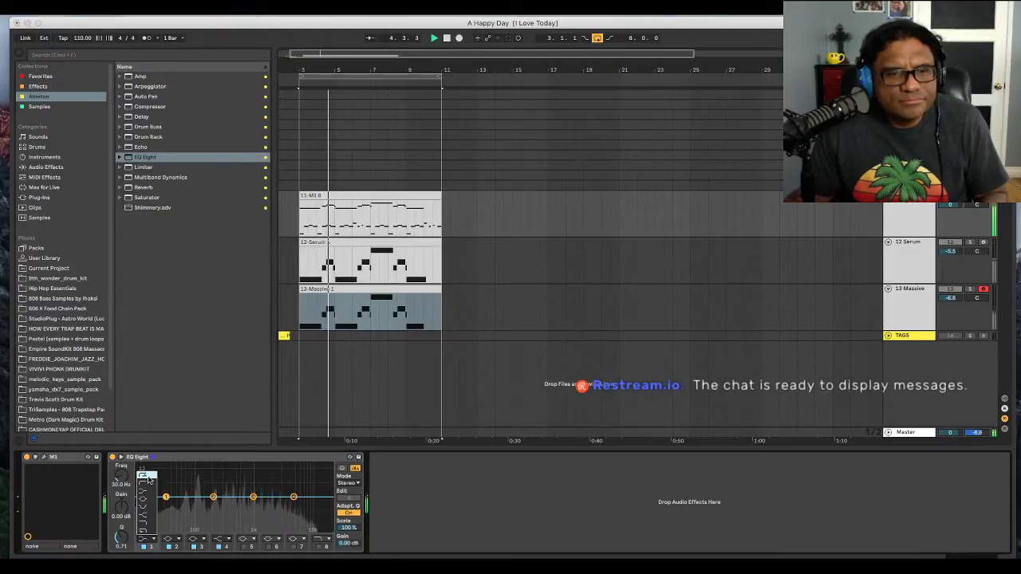
{"action": "left_click", "coordinate": [143, 476]}
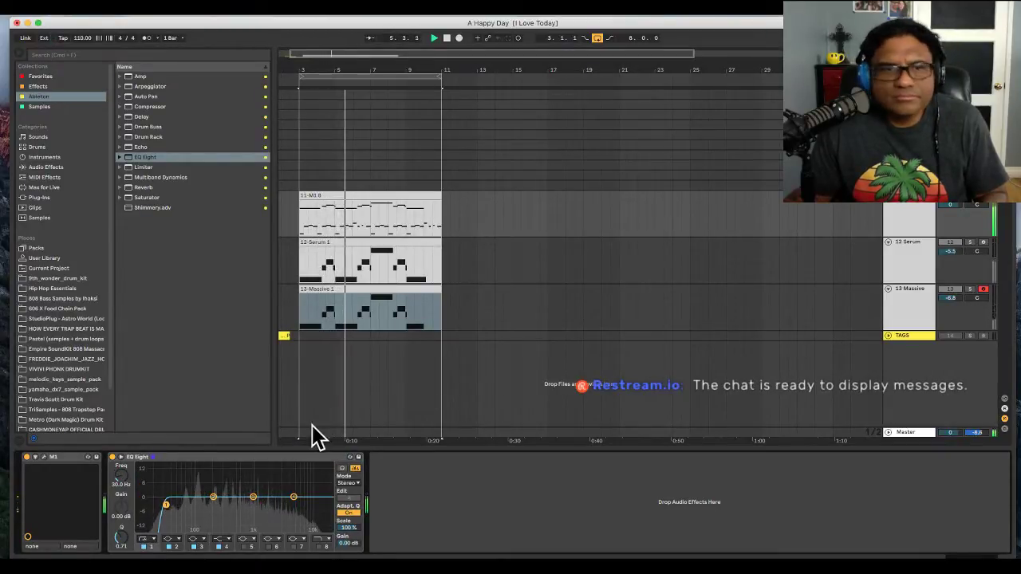
- Raise the low-cut frequency of band 1 in the M1 track's EQ Eight to about 225 Hz
{"action": "left_click_drag", "start_coordinate": [166, 504], "coordinate": [215, 502]}
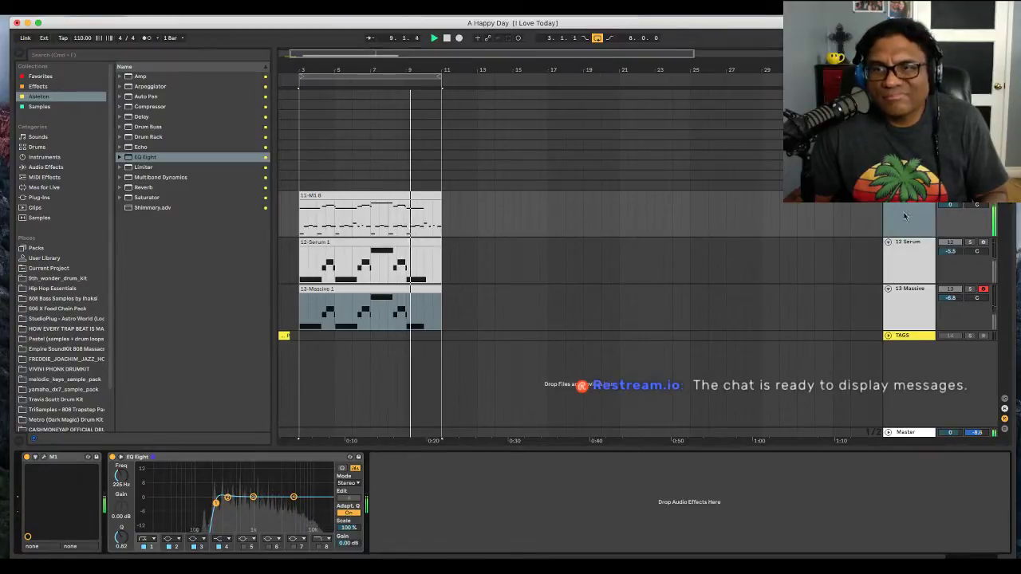
- Solo the 12 Serum track and add EQ Eight to it
{"action": "left_click", "coordinate": [919, 251]}
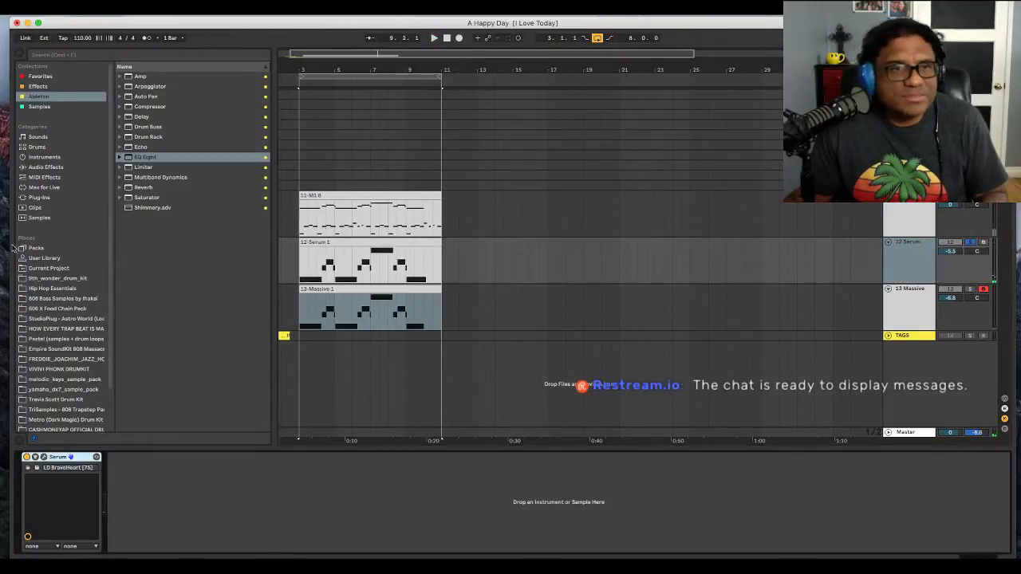
{"action": "left_click", "coordinate": [145, 158]}
{"action": "key", "text": "Return"}
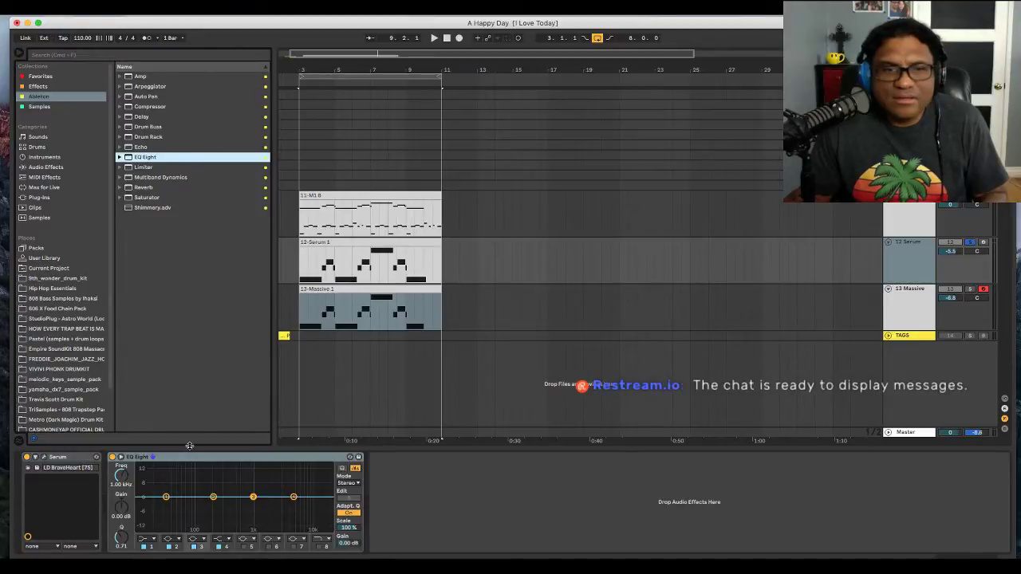
- During playback, set Serum's EQ Eight band 1 to the steepest low cut, raise its frequency with band 2 at 323 Hz, and end the solo
{"action": "key", "text": "space"}
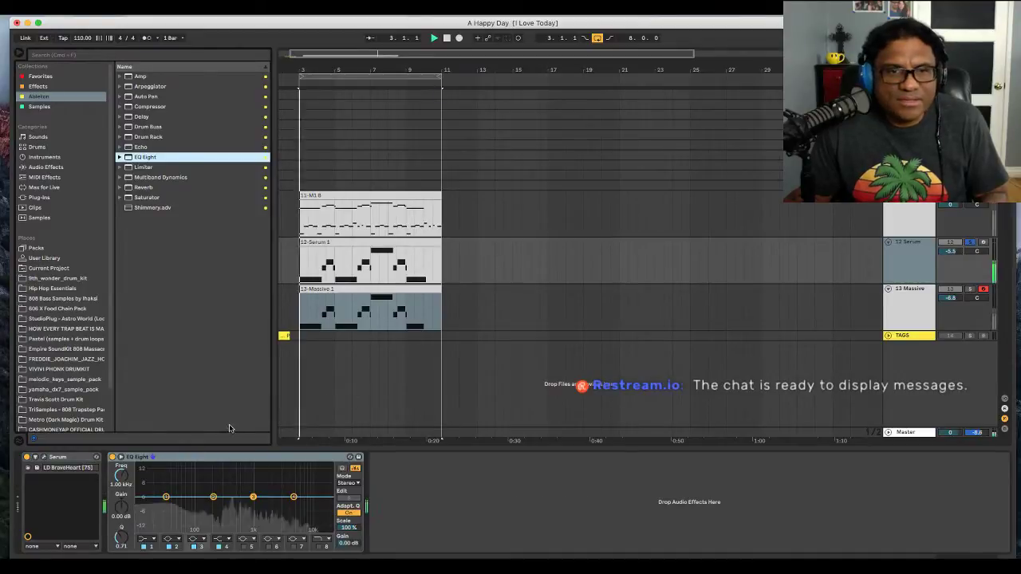
{"action": "left_click", "coordinate": [148, 539]}
{"action": "left_click", "coordinate": [154, 476]}
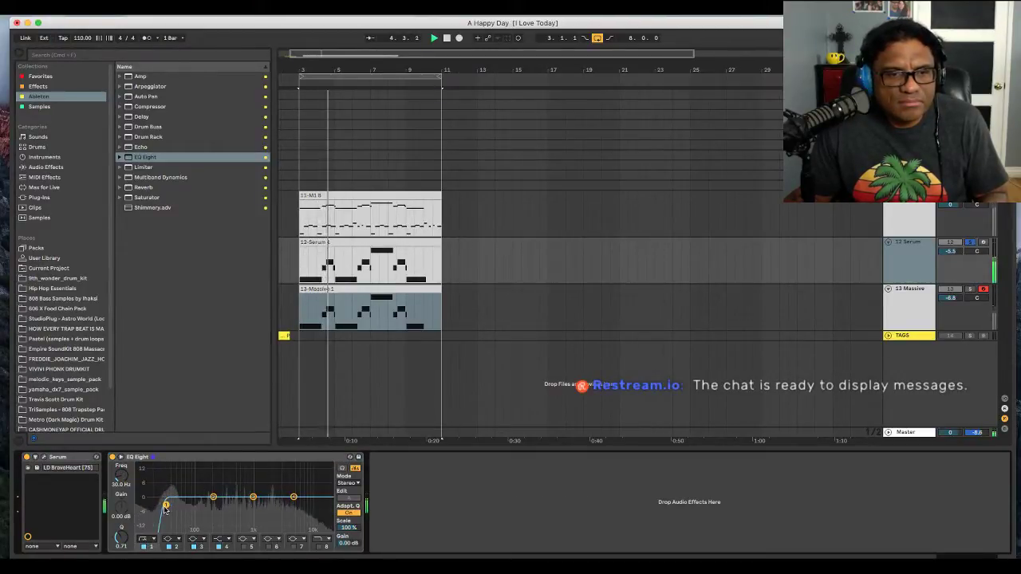
{"action": "left_click_drag", "start_coordinate": [166, 503], "coordinate": [225, 497]}
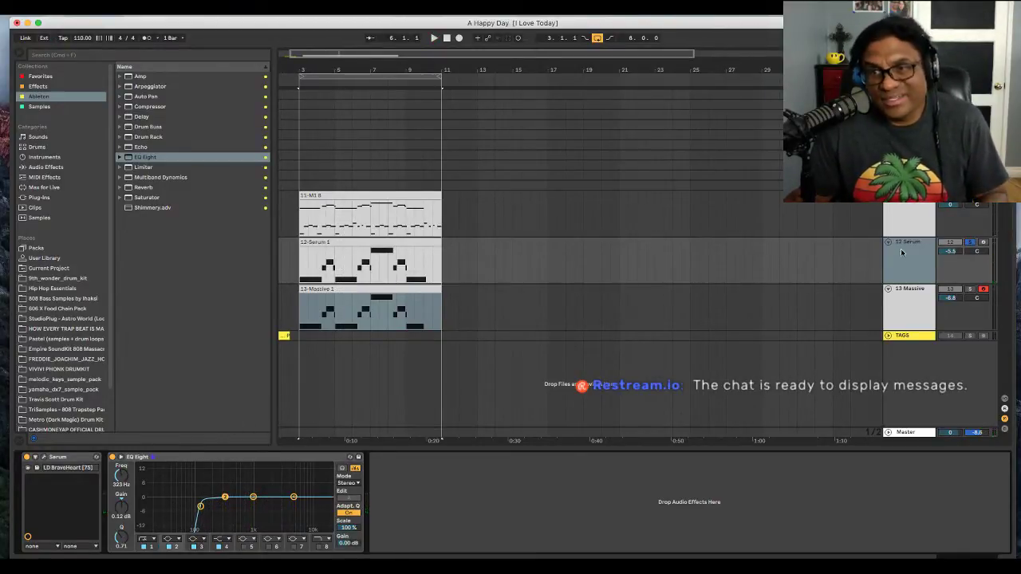
{"action": "left_click", "coordinate": [968, 242]}
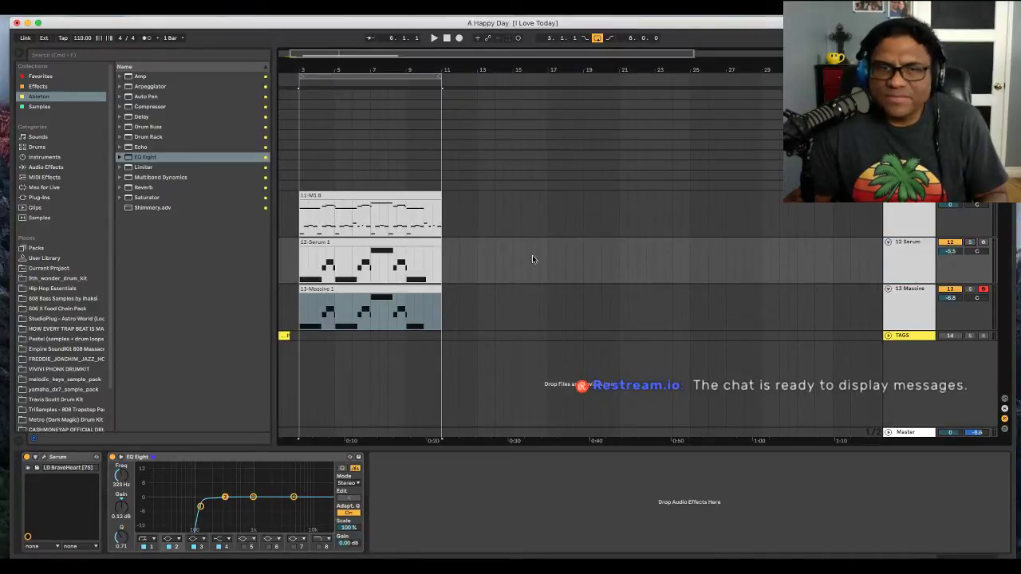
- Copy the Serum track's EQ Eight onto the 13 Massive track and solo that track
{"action": "left_click_drag", "start_coordinate": [271, 459], "coordinate": [305, 336]}
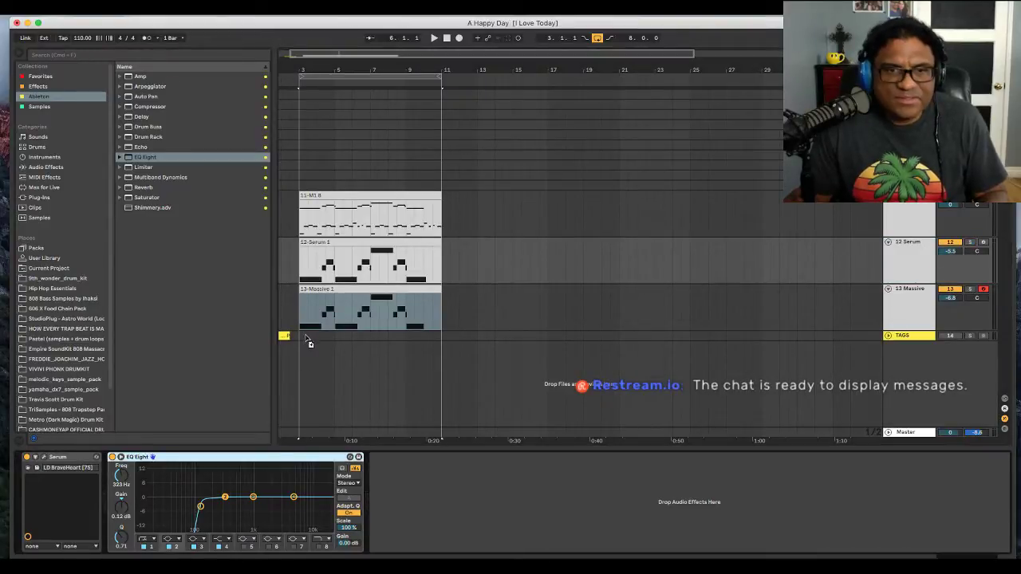
{"action": "left_click", "coordinate": [971, 289]}
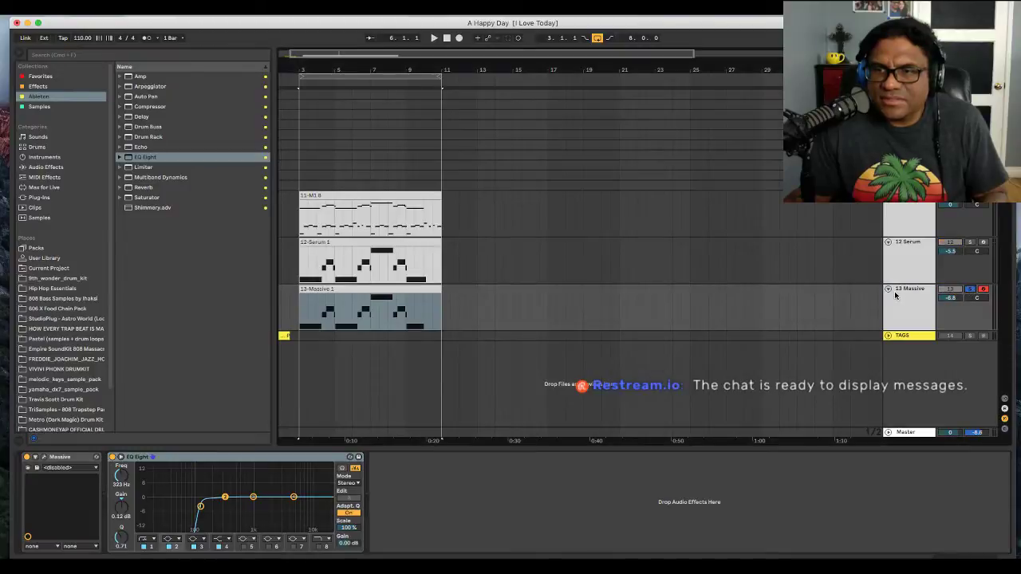
{"action": "left_click", "coordinate": [910, 289]}
- Set band 1 of Massive's EQ Eight to 215 Hz during playback, and end the solo to audition the full mix
{"action": "key", "text": "space"}
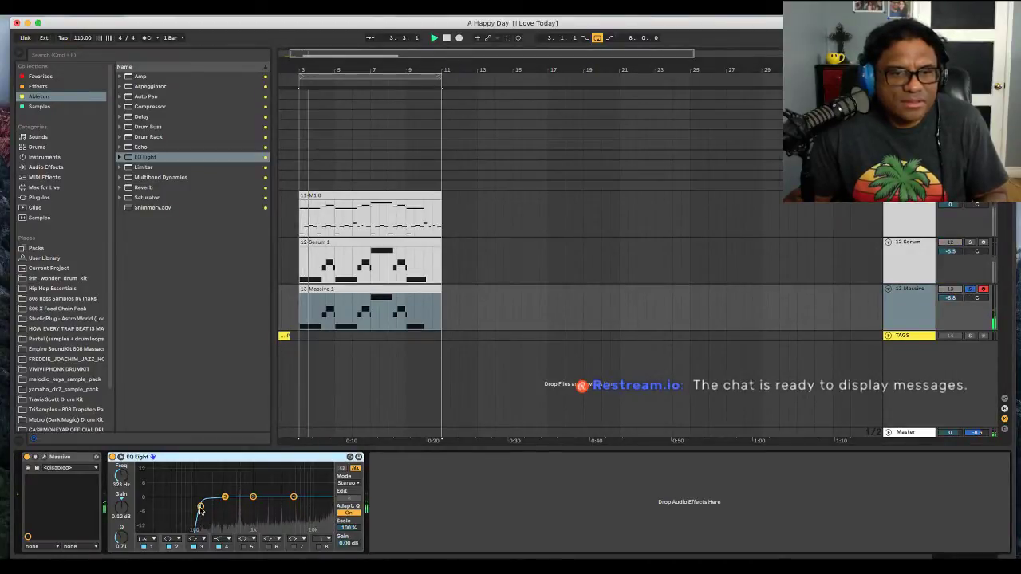
{"action": "mouse_move", "coordinate": [200, 507]}
{"action": "left_mouse_down"}
{"action": "mouse_move", "coordinate": [184, 506]}
{"action": "mouse_move", "coordinate": [214, 507]}
{"action": "left_mouse_up"}
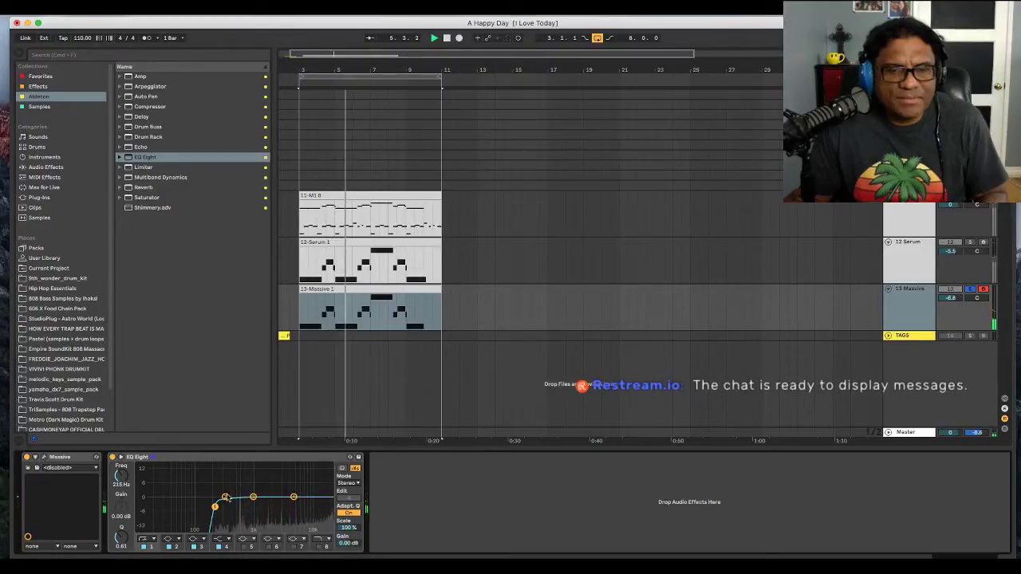
{"action": "left_click", "coordinate": [970, 289]}
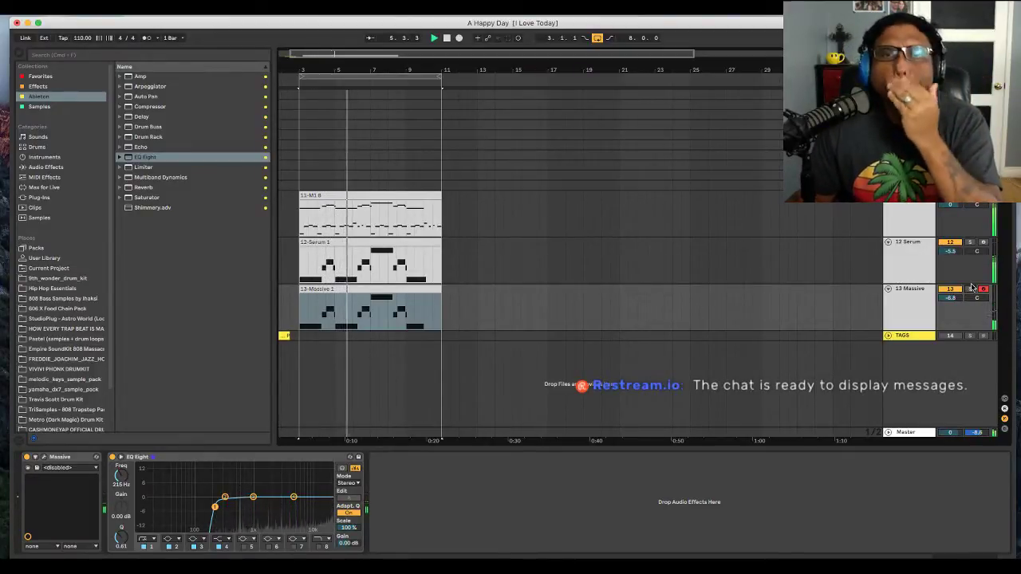
{"action": "key", "text": "space"}
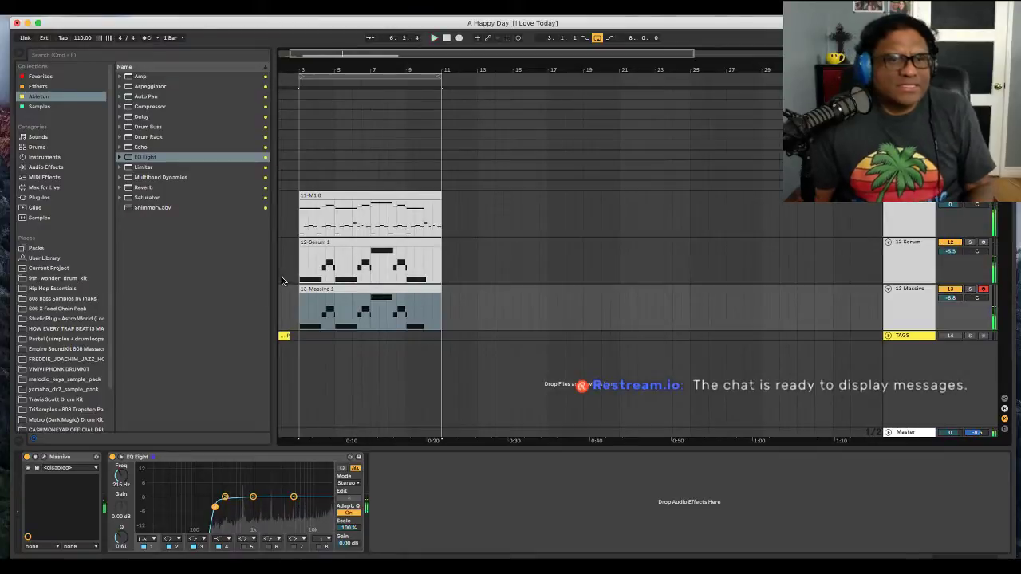
- Find Ozone 8 in the Effects collection and add it to the Master track after the Limiter
{"action": "scroll", "coordinate": [46, 276], "scroll_direction": "down", "scroll_amount": 3}
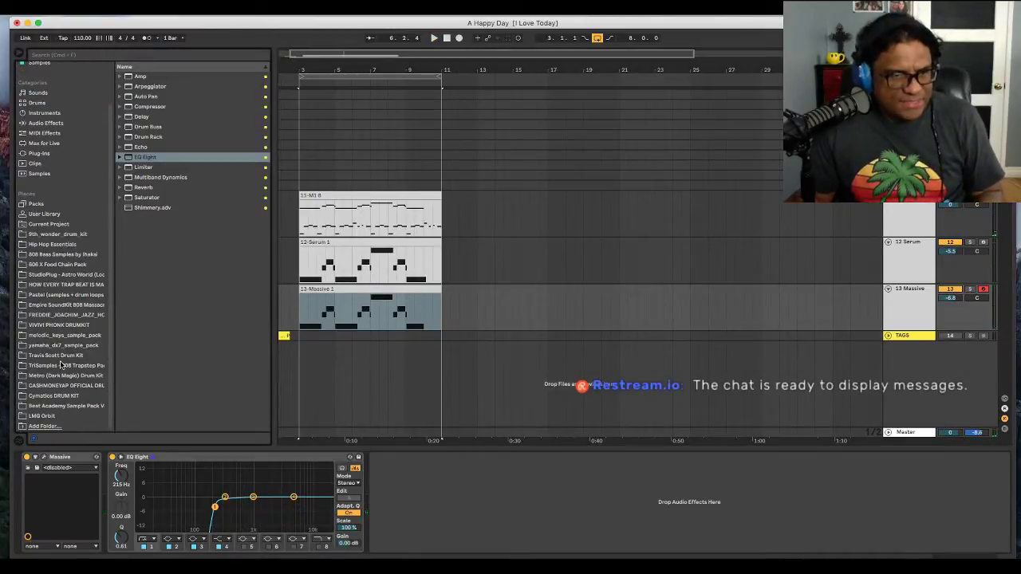
{"action": "scroll", "coordinate": [60, 364], "scroll_direction": "up", "scroll_amount": 3}
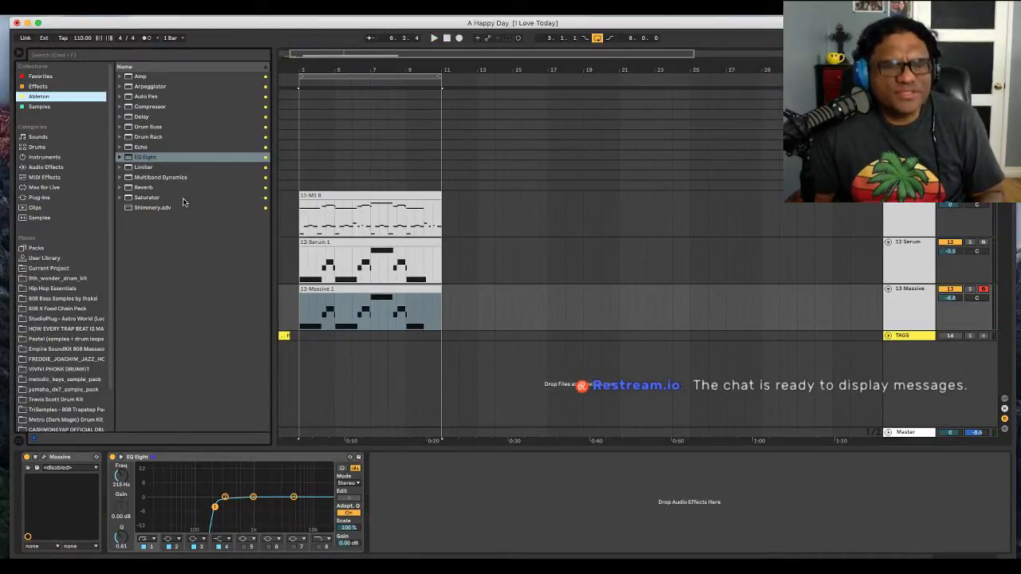
{"action": "left_click", "coordinate": [56, 86]}
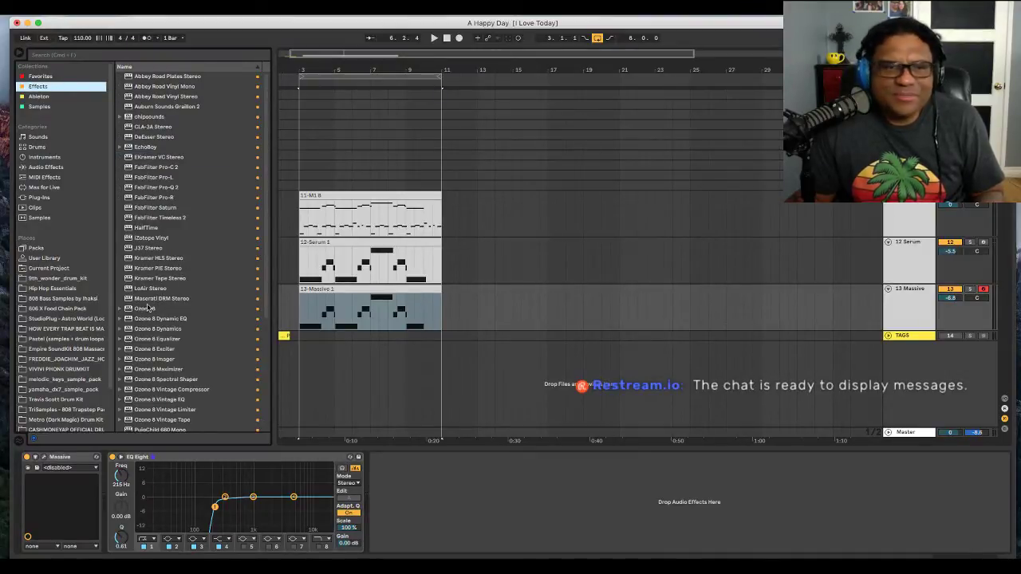
{"action": "key", "text": "Tab"}
{"action": "left_click_drag", "start_coordinate": [150, 313], "coordinate": [709, 195]}
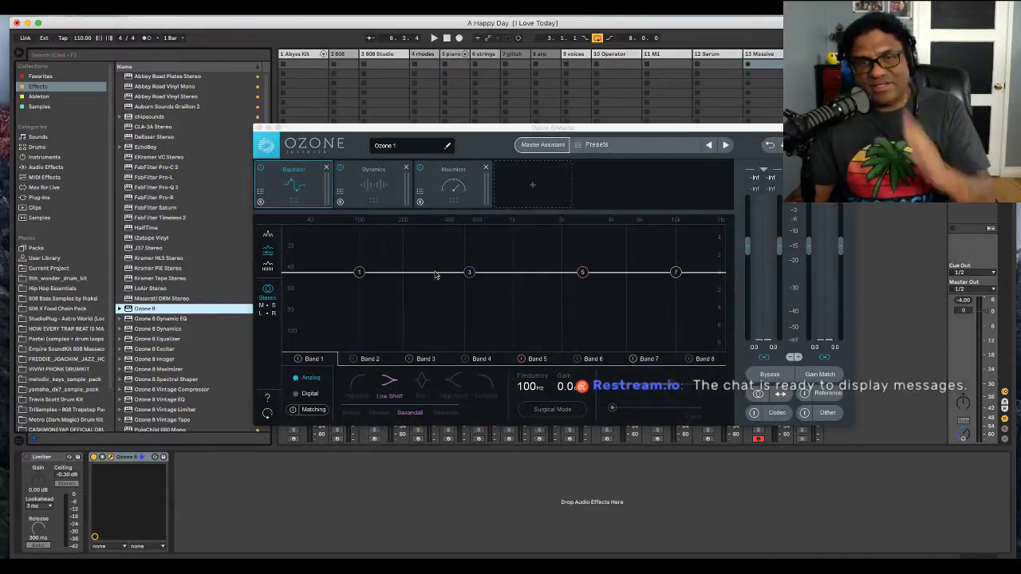
- Change band 1 of Ozone 8's Equalizer to a Highpass at 274 Hz during playback
{"action": "key", "text": "space"}
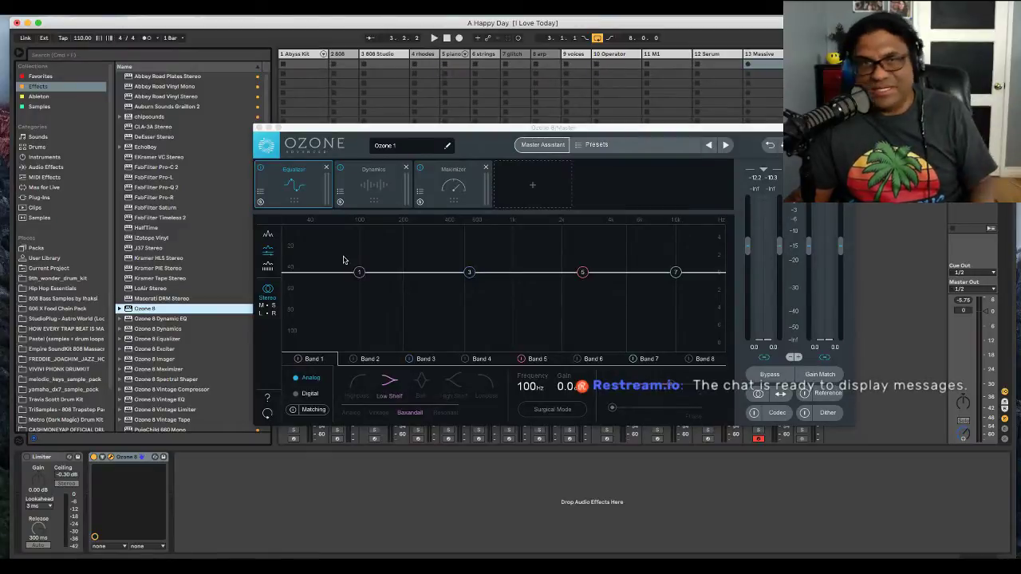
{"action": "key", "text": "space"}
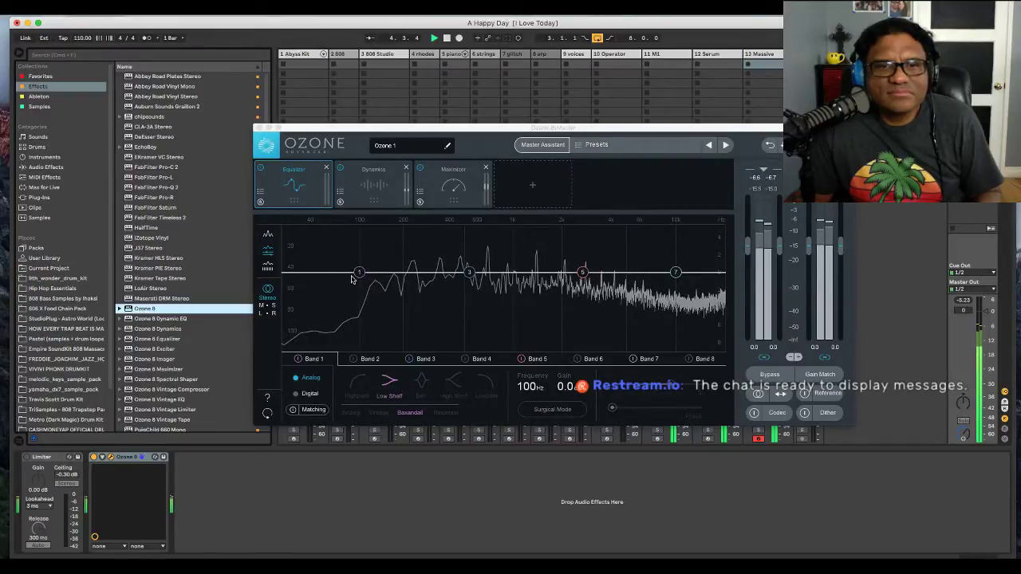
{"action": "left_click_drag", "start_coordinate": [359, 274], "coordinate": [373, 275]}
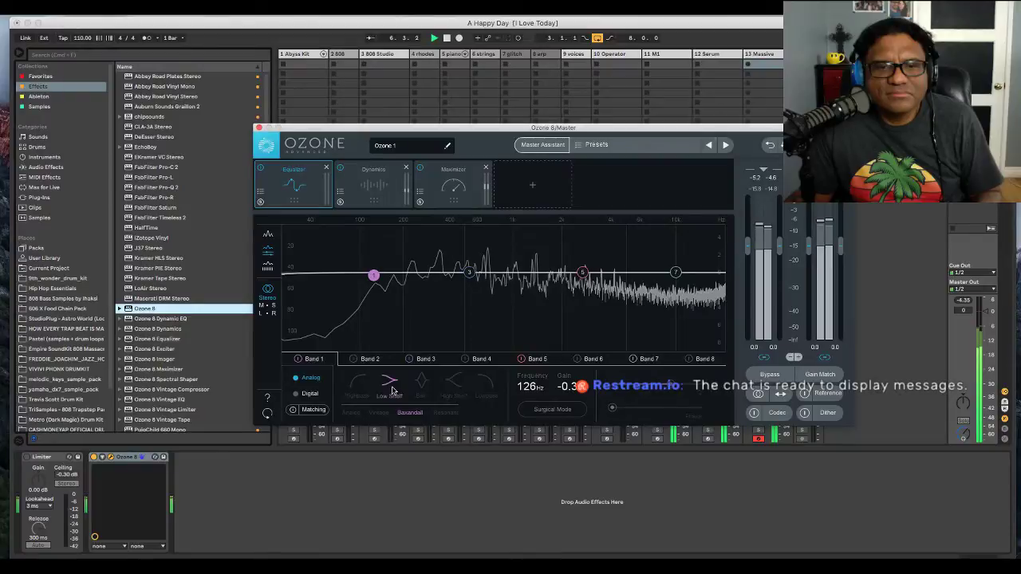
{"action": "left_click", "coordinate": [358, 385]}
{"action": "left_click_drag", "start_coordinate": [374, 275], "coordinate": [423, 272]}
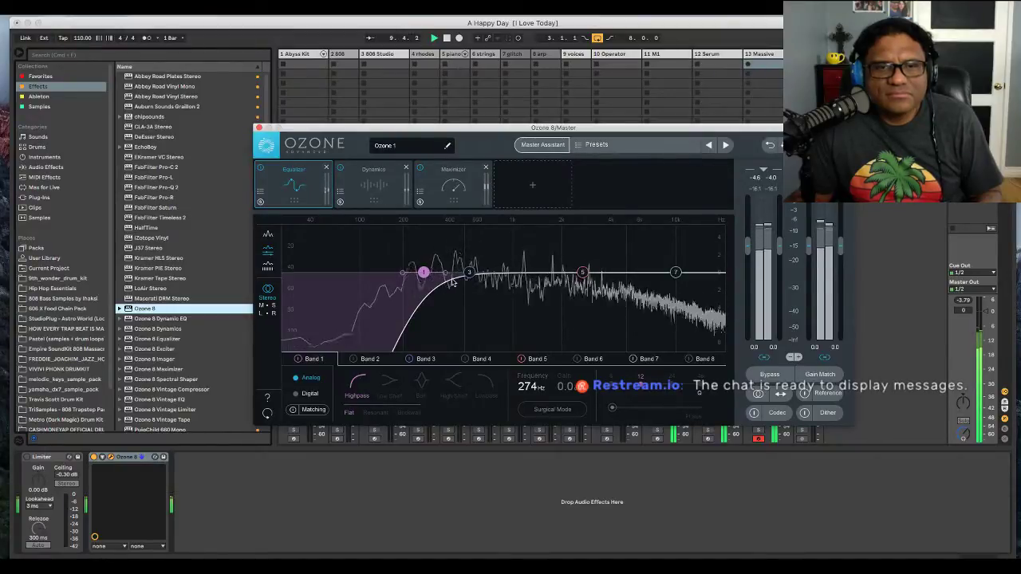
- Close the Ozone 8 window, switch Ozone 8 off on the Master and play the arrangement back
{"action": "left_click", "coordinate": [260, 128]}
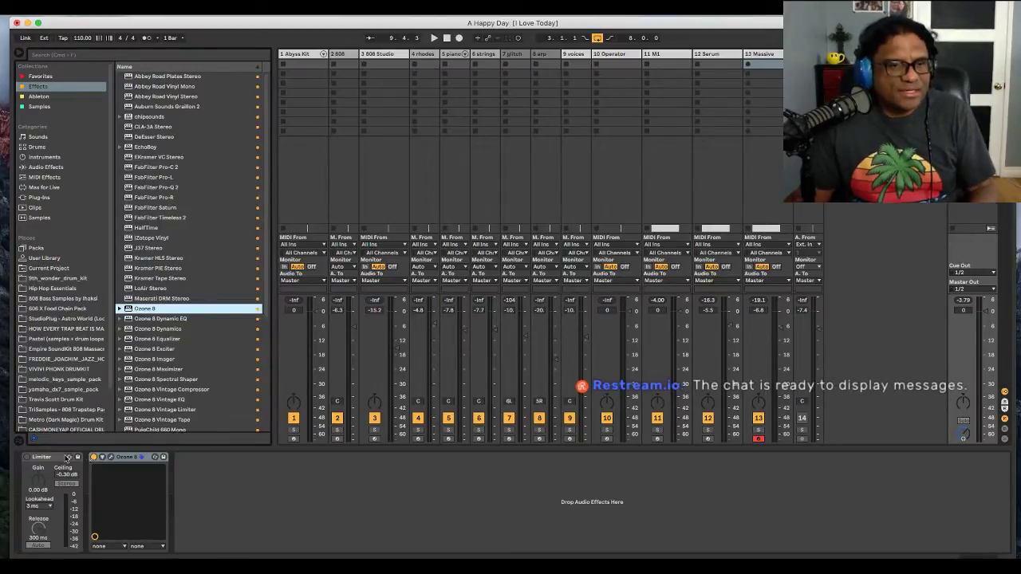
{"action": "left_click", "coordinate": [55, 460]}
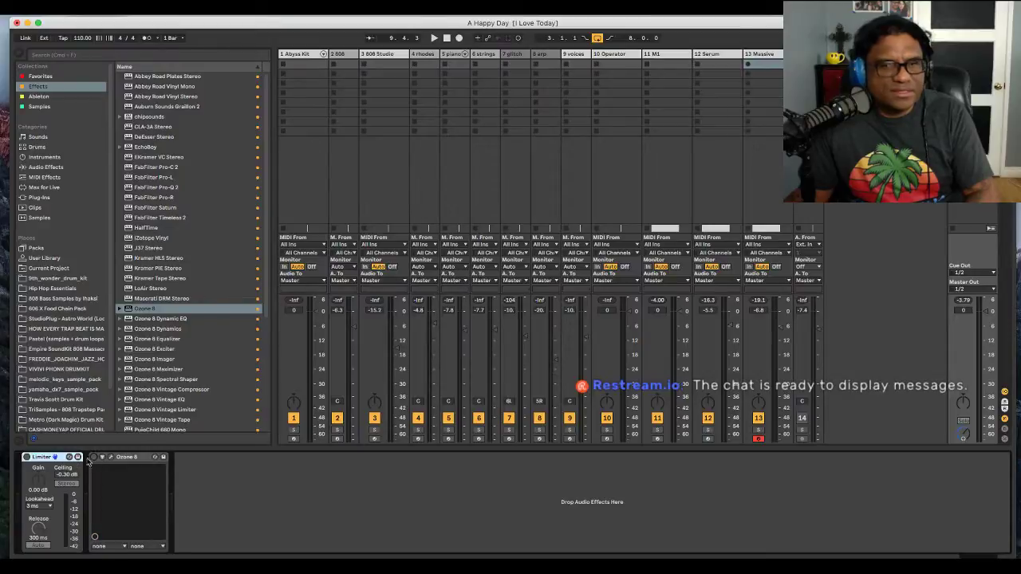
{"action": "key", "text": "Tab"}
{"action": "key", "text": "space"}
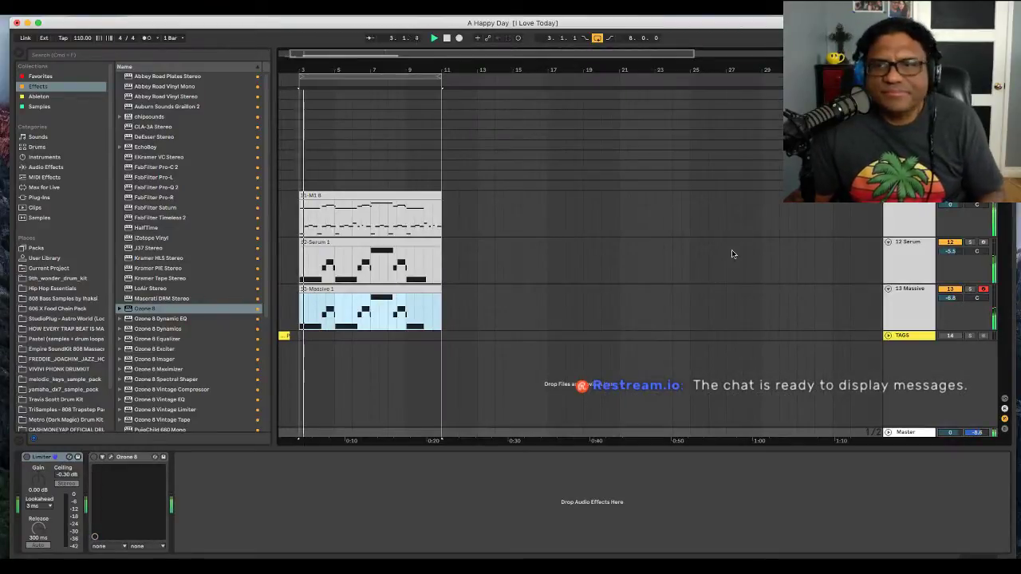
- Arm the Operator track and set Operator's filter to 745 Hz with 48 % resonance
{"action": "left_click", "coordinate": [984, 185]}
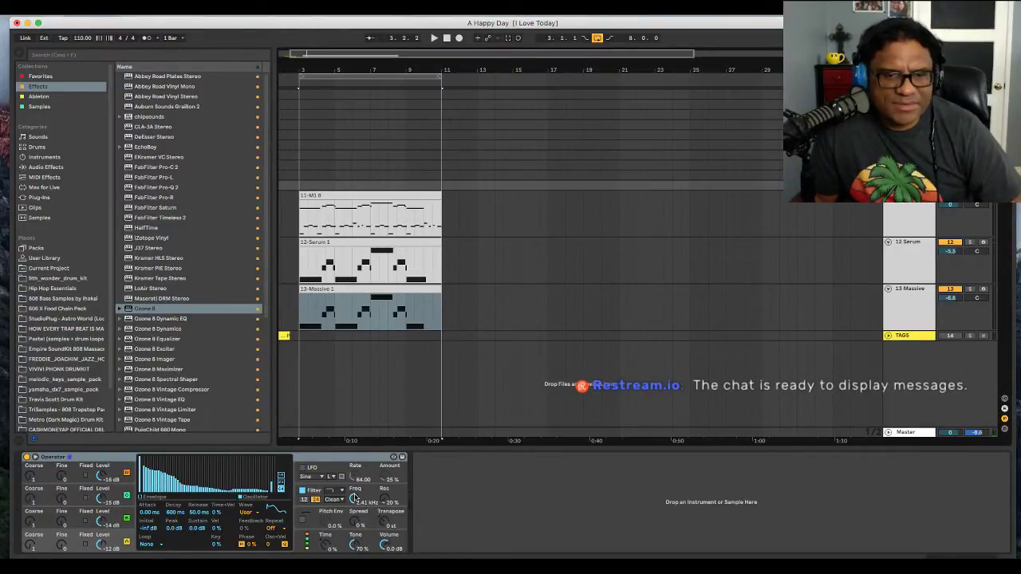
{"action": "left_click_drag", "start_coordinate": [355, 500], "coordinate": [356, 541]}
{"action": "left_click_drag", "start_coordinate": [393, 500], "coordinate": [393, 482]}
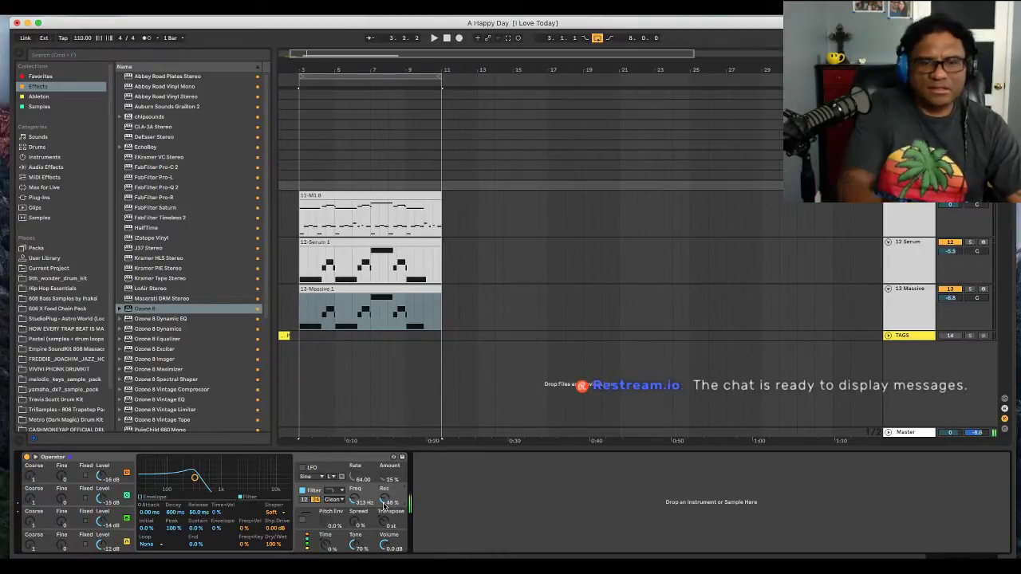
{"action": "left_click_drag", "start_coordinate": [349, 507], "coordinate": [349, 504]}
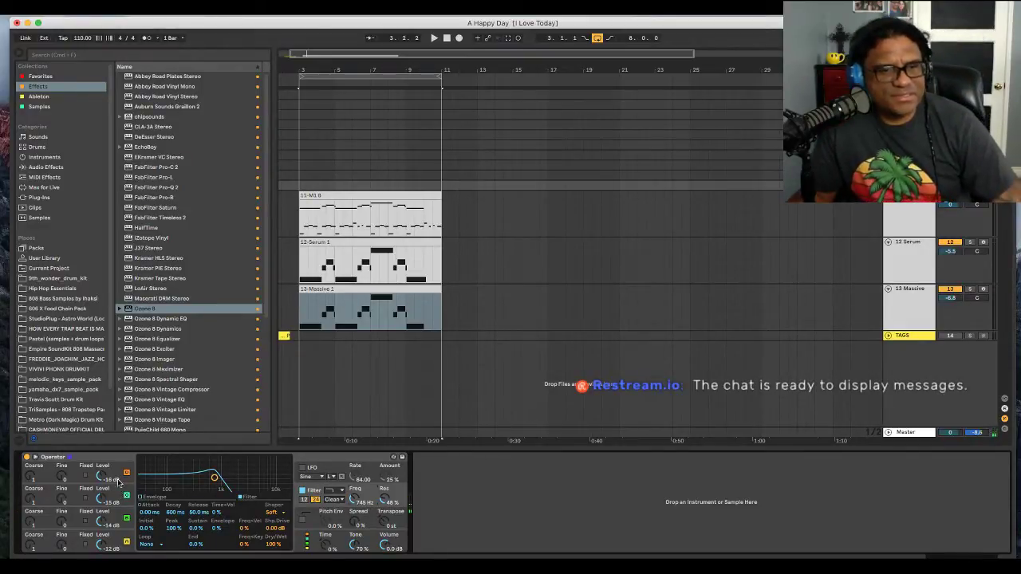
- Display Operator's oscillator A settings and try its LFO switched on and off
{"action": "left_click", "coordinate": [122, 541]}
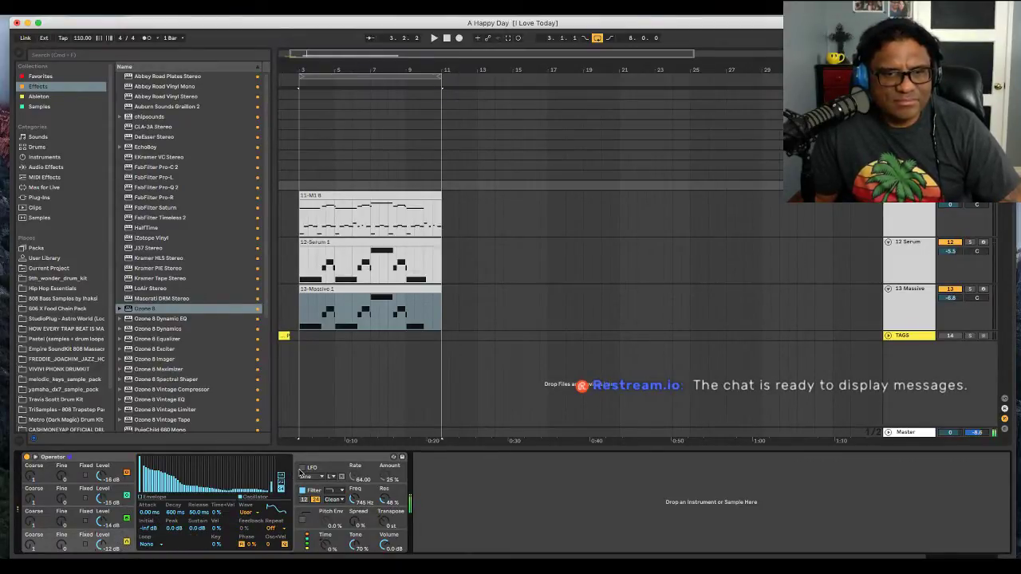
{"action": "left_click", "coordinate": [305, 470]}
{"action": "left_click", "coordinate": [303, 468]}
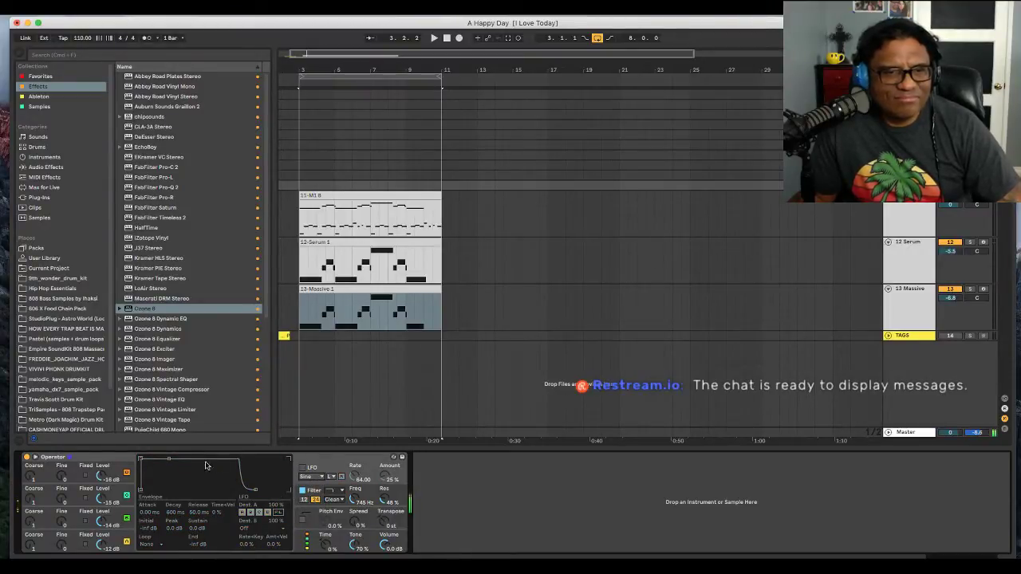
- Set the waveform of Operator's oscillator A to Sine after trying Saw 32
{"action": "left_click", "coordinate": [120, 535]}
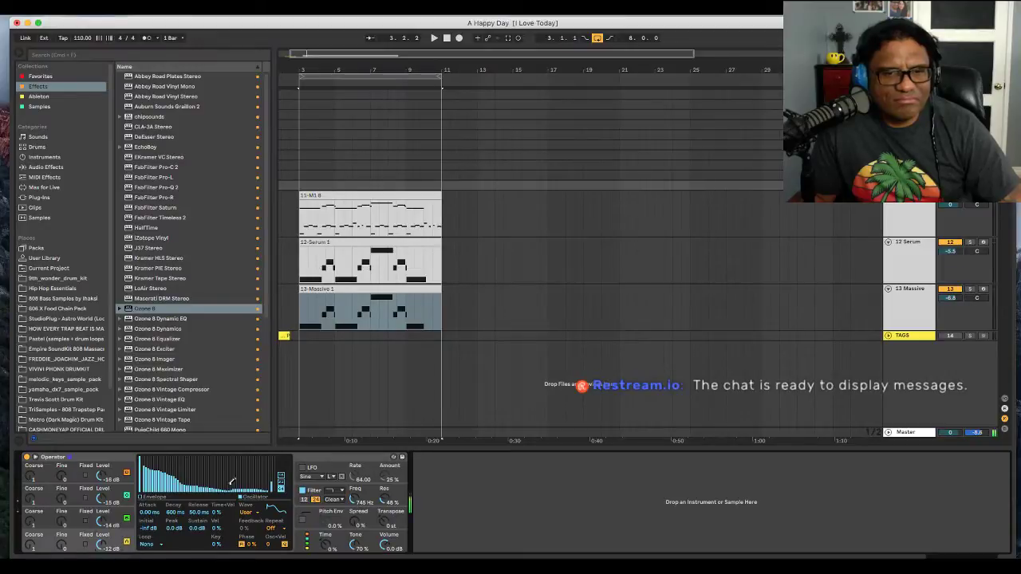
{"action": "left_click", "coordinate": [252, 513]}
{"action": "left_click", "coordinate": [253, 395]}
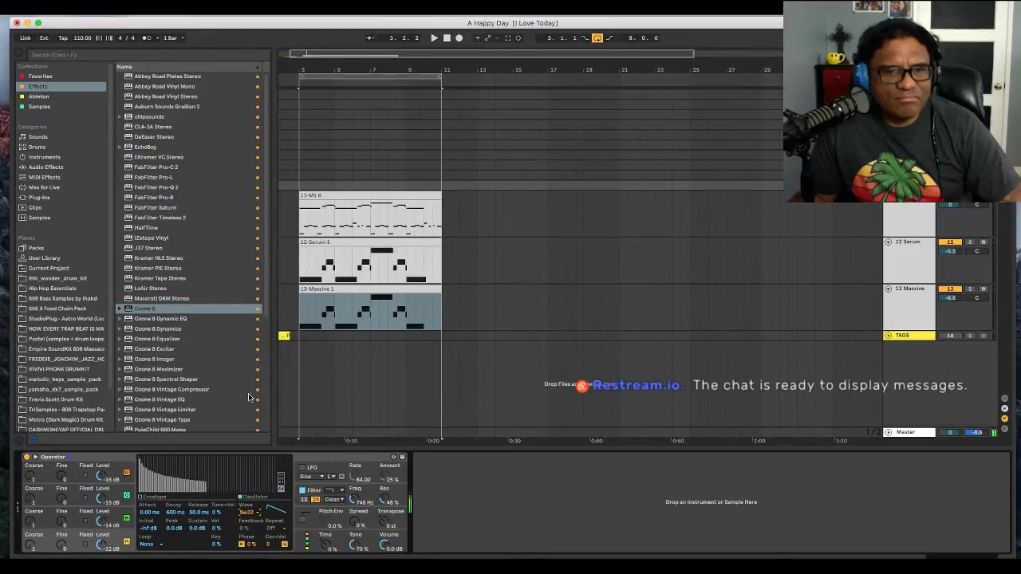
{"action": "left_click", "coordinate": [252, 513]}
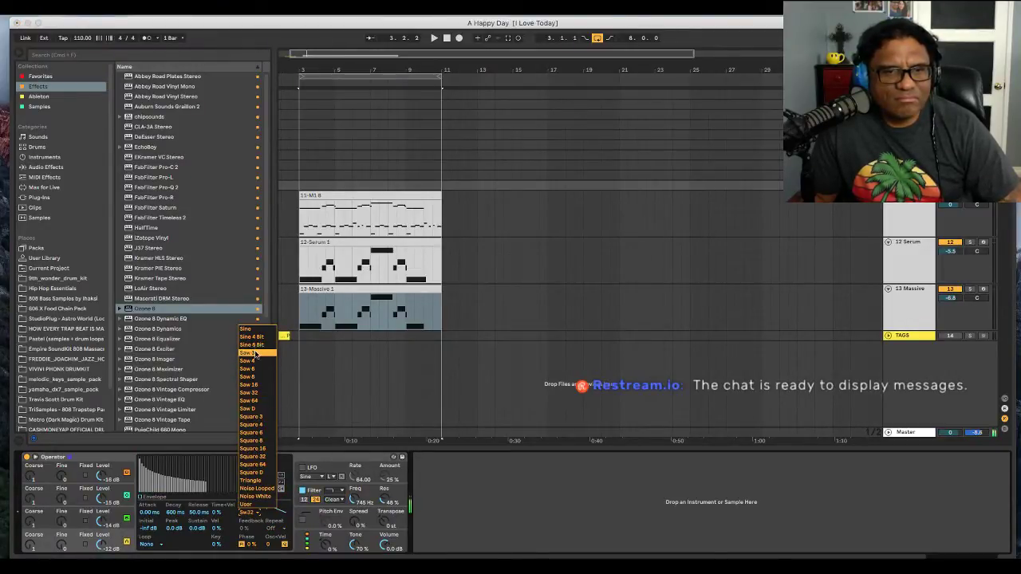
{"action": "left_click", "coordinate": [256, 328]}
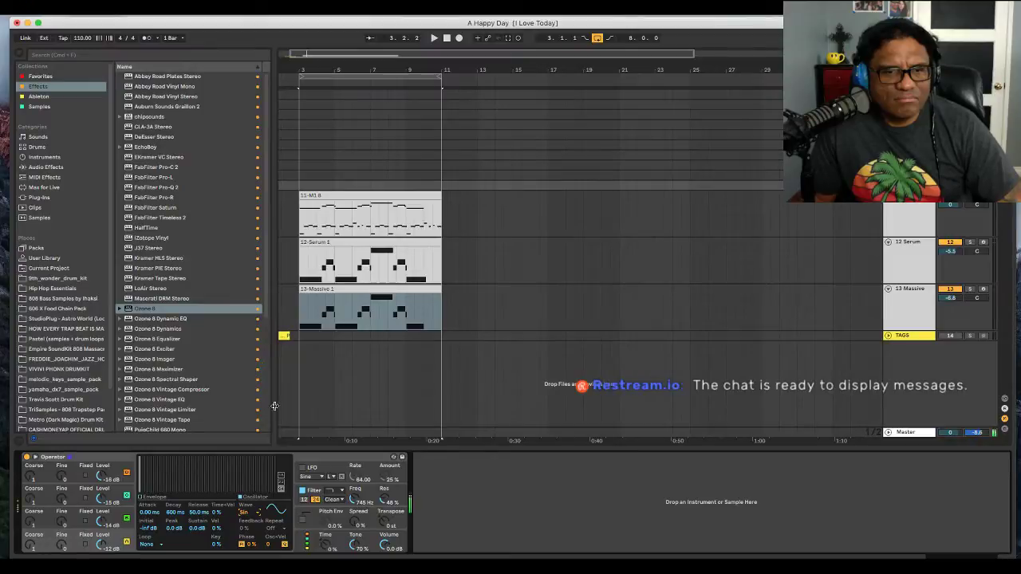
- Try the Saw 8, Square 3, Triangle and Noise Looped waveforms on oscillator A, then restore Sine
{"action": "left_click", "coordinate": [247, 515]}
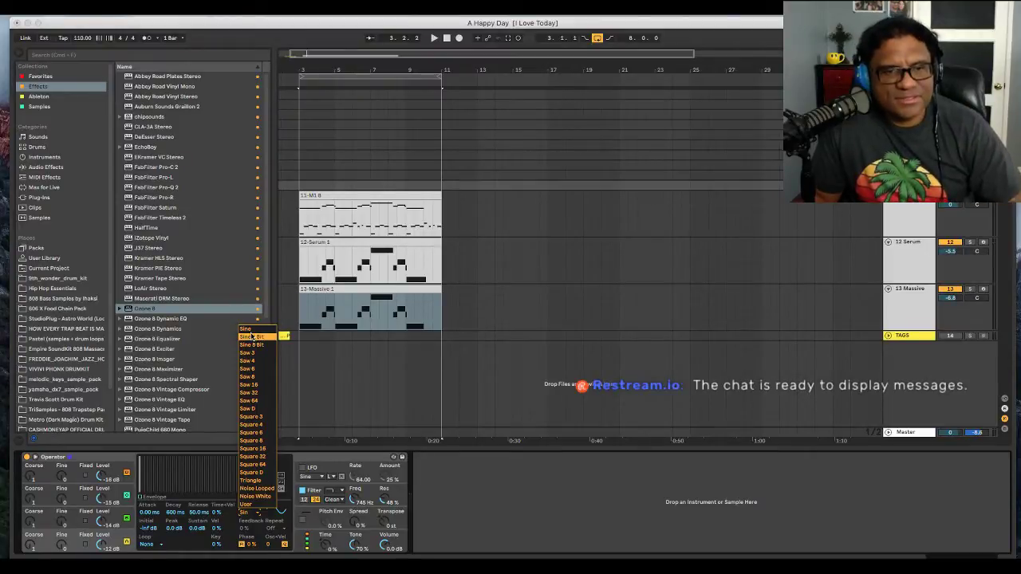
{"action": "left_click", "coordinate": [254, 376]}
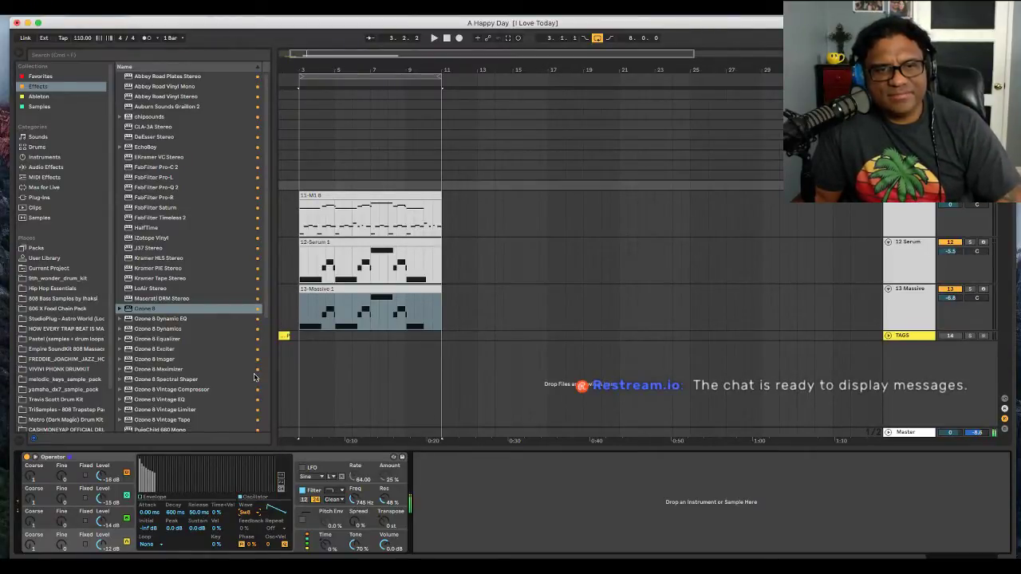
{"action": "left_click", "coordinate": [255, 512]}
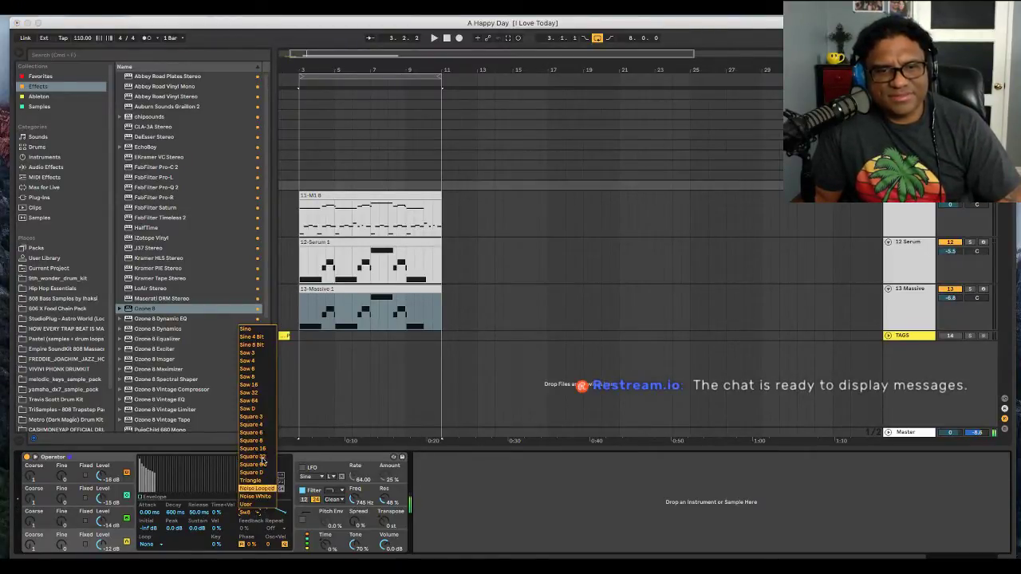
{"action": "left_click", "coordinate": [265, 421]}
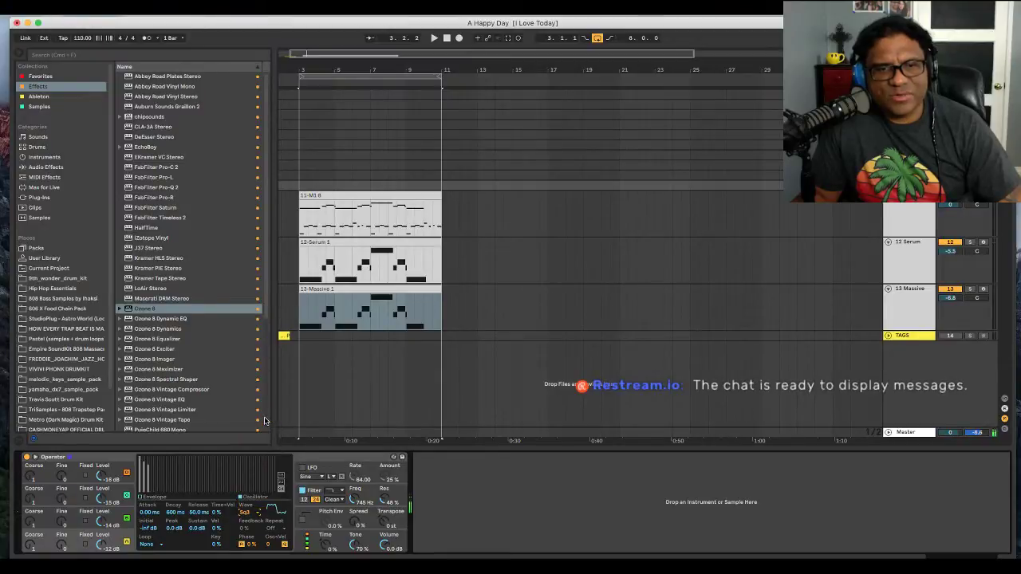
{"action": "left_click", "coordinate": [255, 512]}
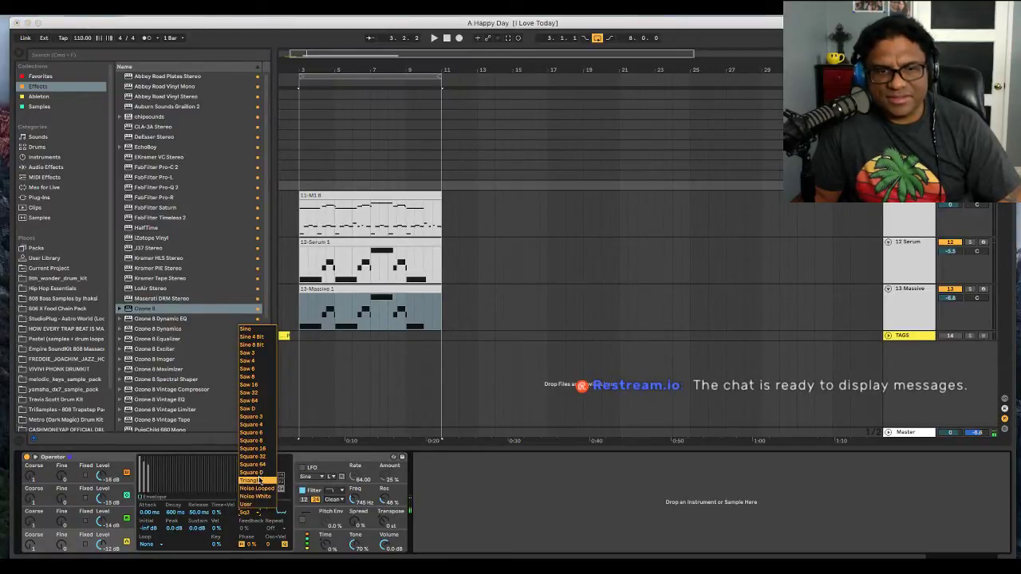
{"action": "left_click", "coordinate": [254, 480]}
{"action": "left_click", "coordinate": [256, 512]}
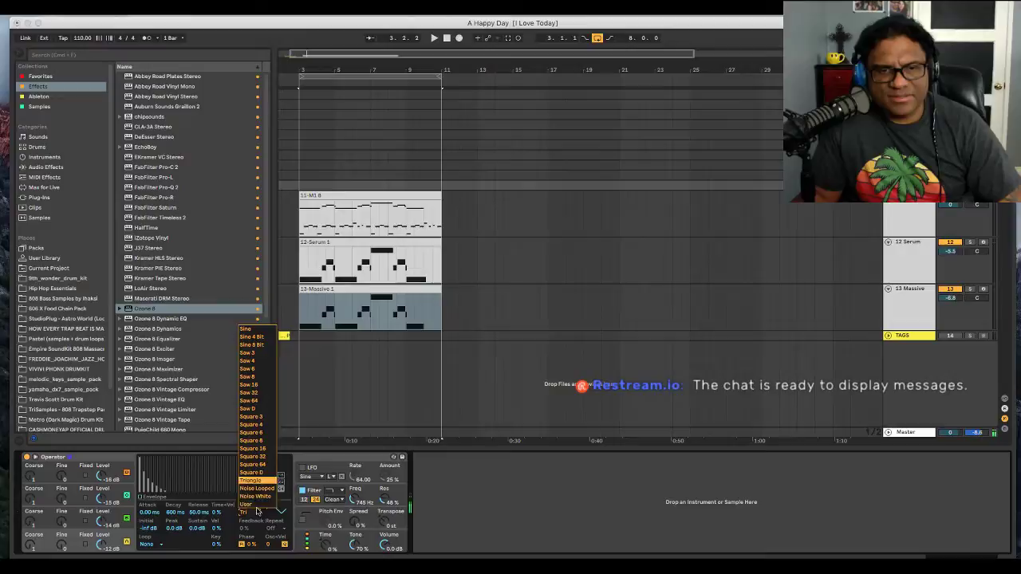
{"action": "left_click", "coordinate": [255, 488]}
{"action": "left_click", "coordinate": [254, 515]}
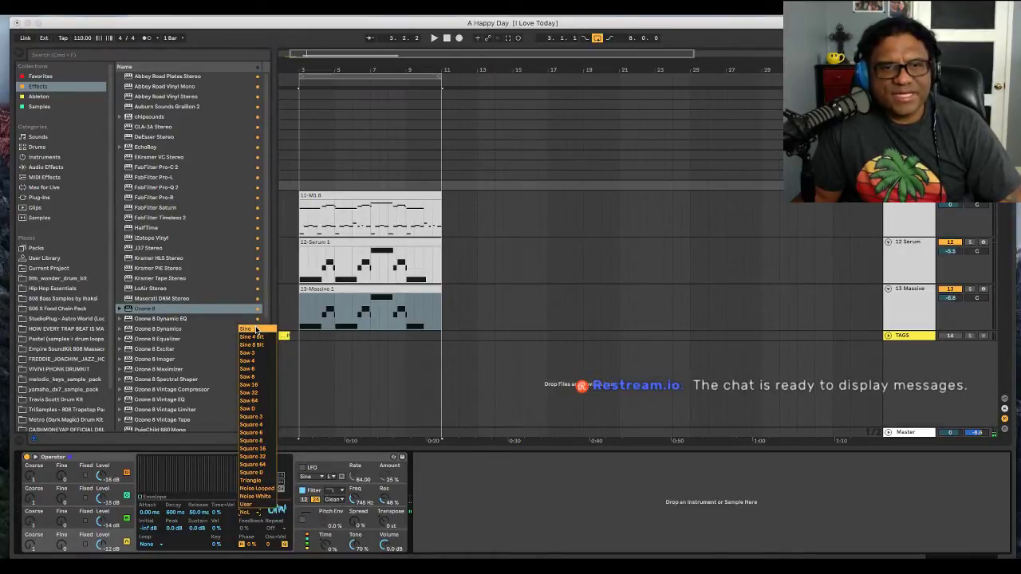
{"action": "left_click", "coordinate": [257, 328]}
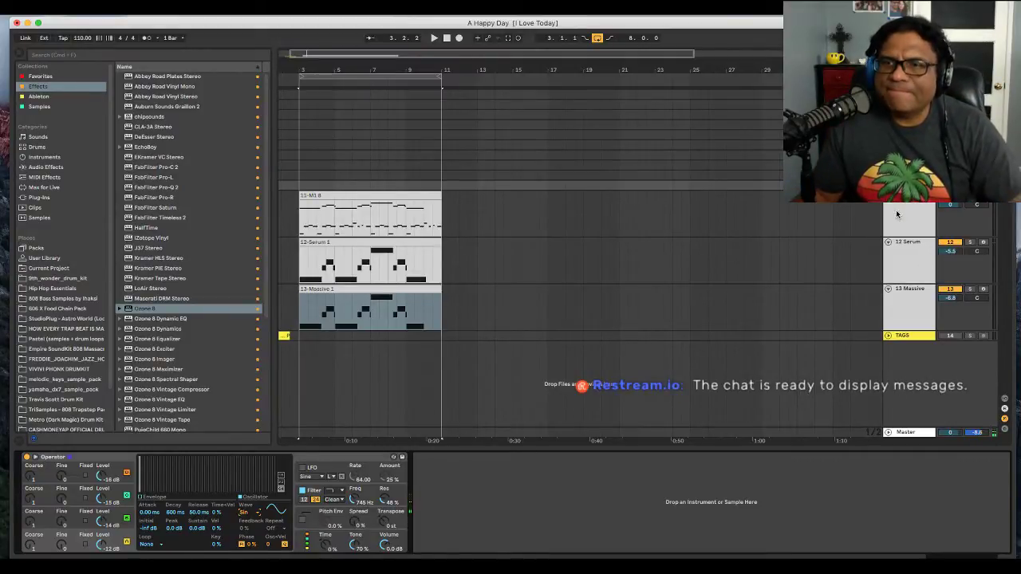
- Play back the looped section from bar 3 several times to hear the sound with the M1, Serum and Massive tracks
{"action": "scroll", "coordinate": [606, 279], "scroll_direction": "up", "scroll_amount": 2}
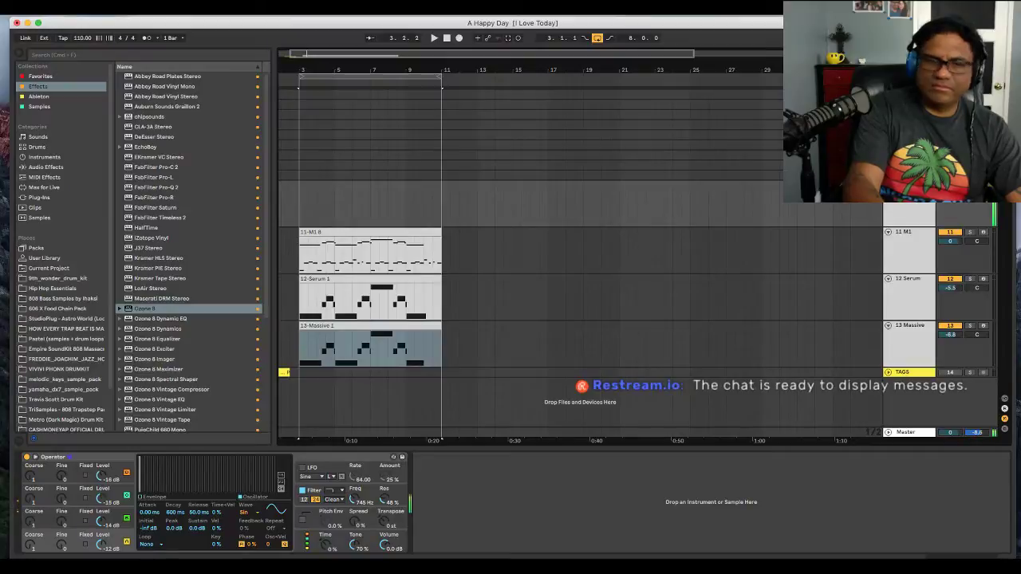
{"action": "key", "text": "space"}
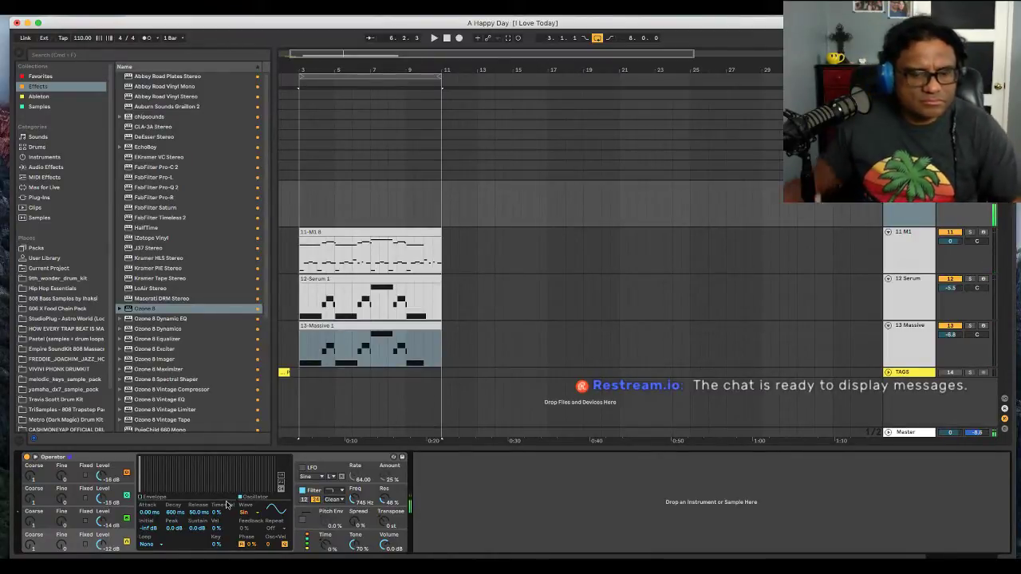
{"action": "key", "text": "space"}
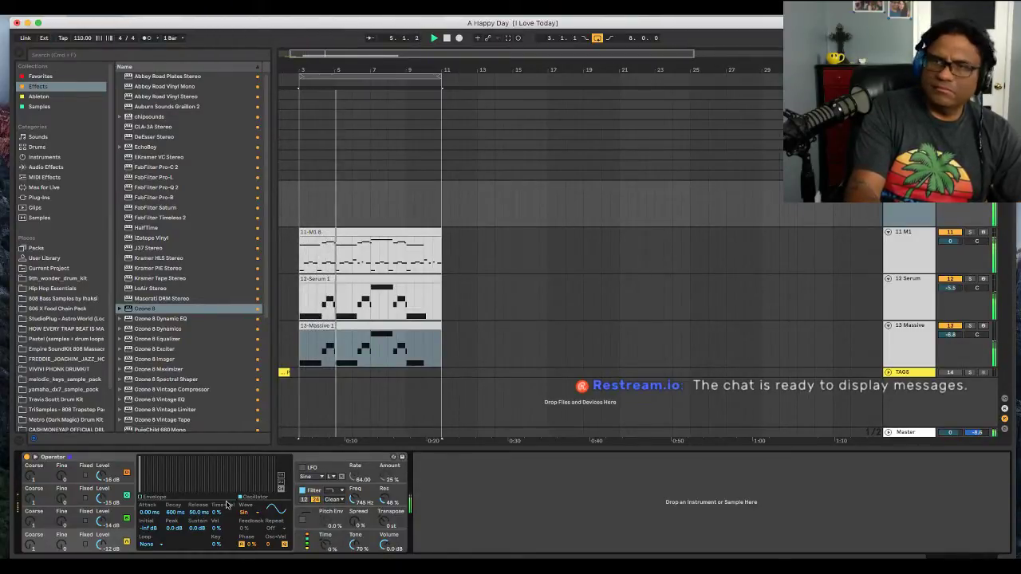
{"action": "key", "text": "space"}
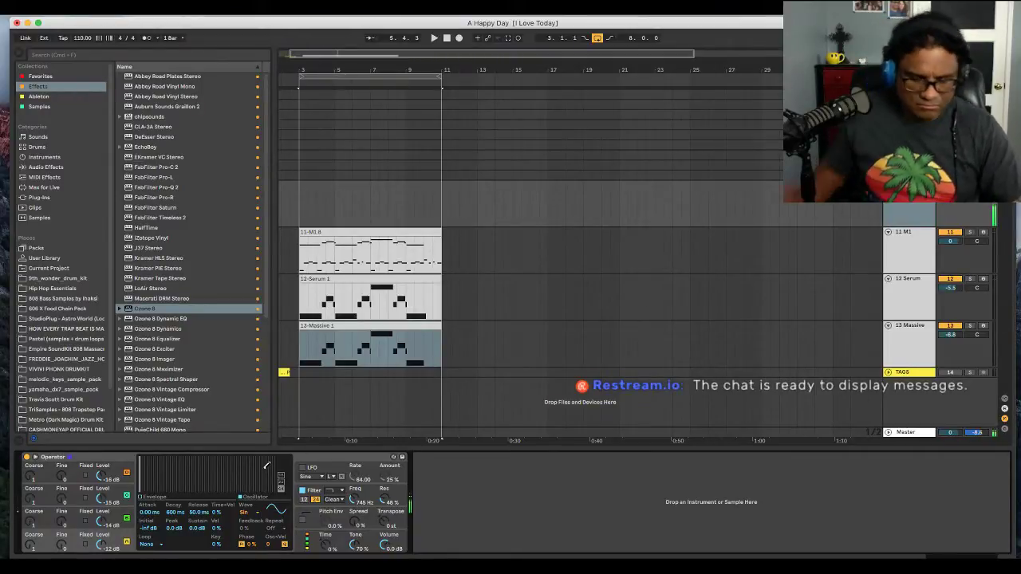
{"action": "key", "text": "space"}
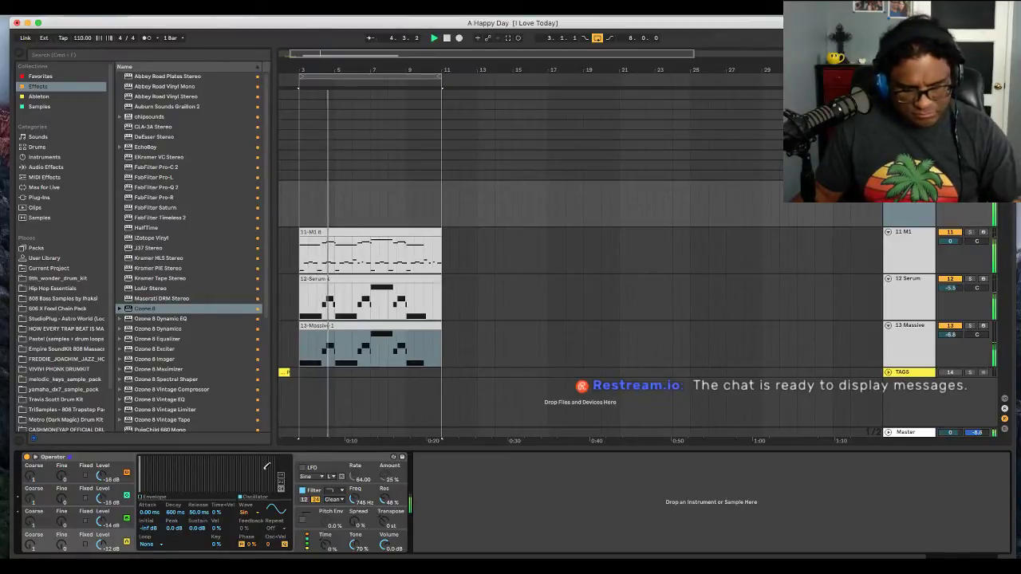
{"action": "key", "text": "space"}
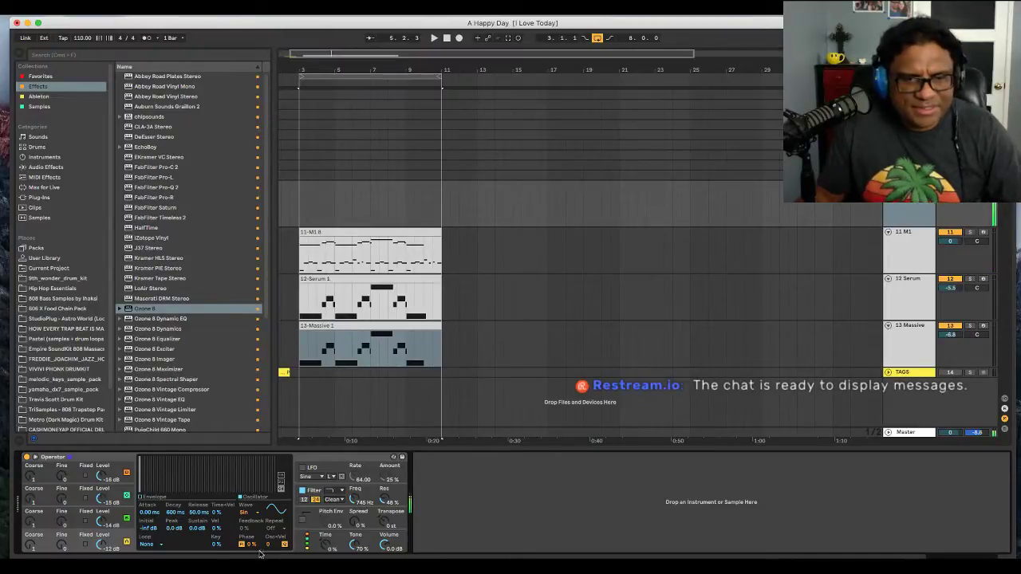
- Set Operator's filter to about 205 Hz with 50% resonance and 0.11 ms envelope attack, and its shaper to Hard
{"action": "mouse_move", "coordinate": [352, 501]}
{"action": "left_mouse_down"}
{"action": "mouse_move", "coordinate": [352, 526]}
{"action": "mouse_move", "coordinate": [352, 511]}
{"action": "left_mouse_up"}
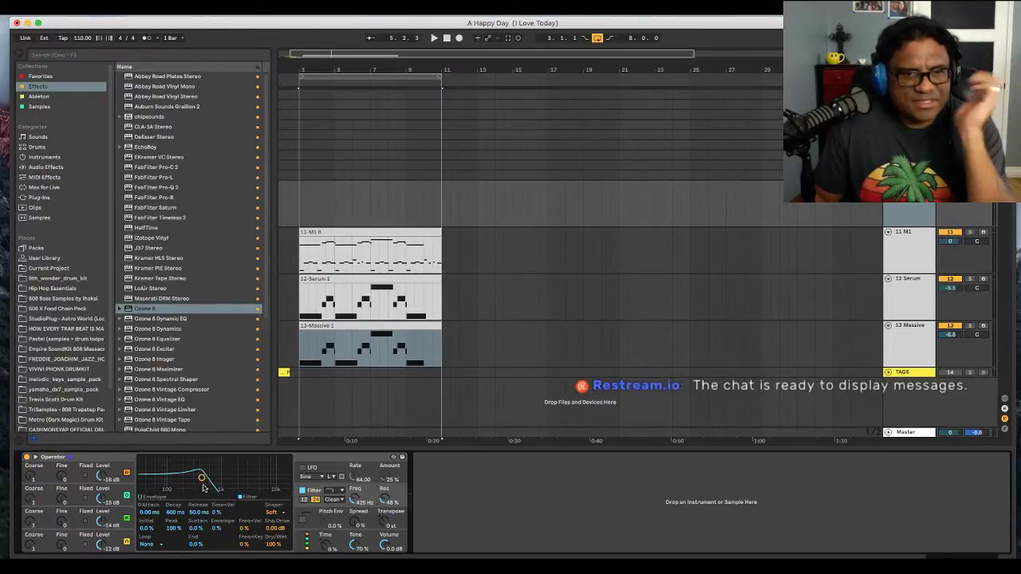
{"action": "left_click_drag", "start_coordinate": [202, 478], "coordinate": [151, 516]}
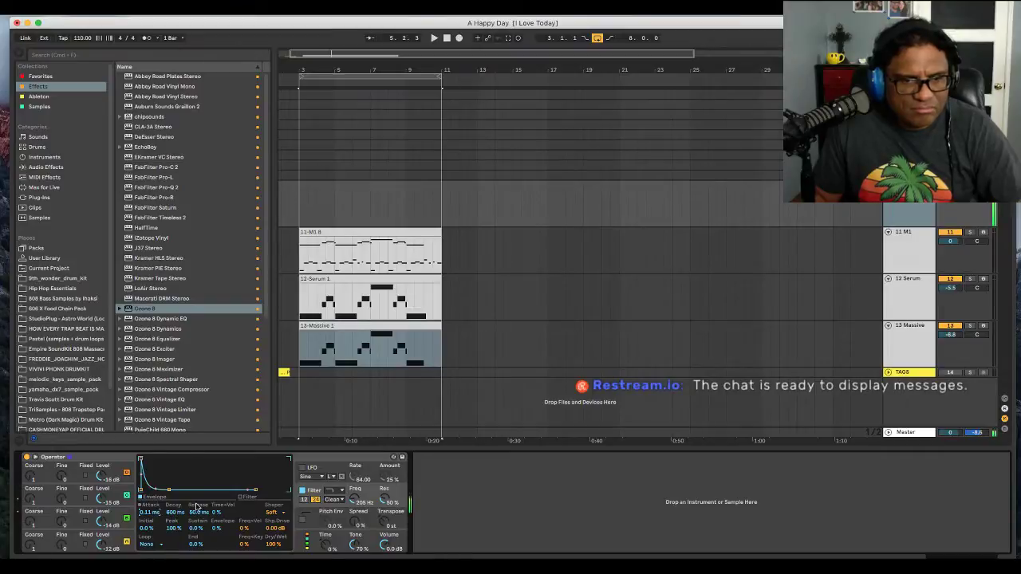
{"action": "left_click", "coordinate": [273, 512]}
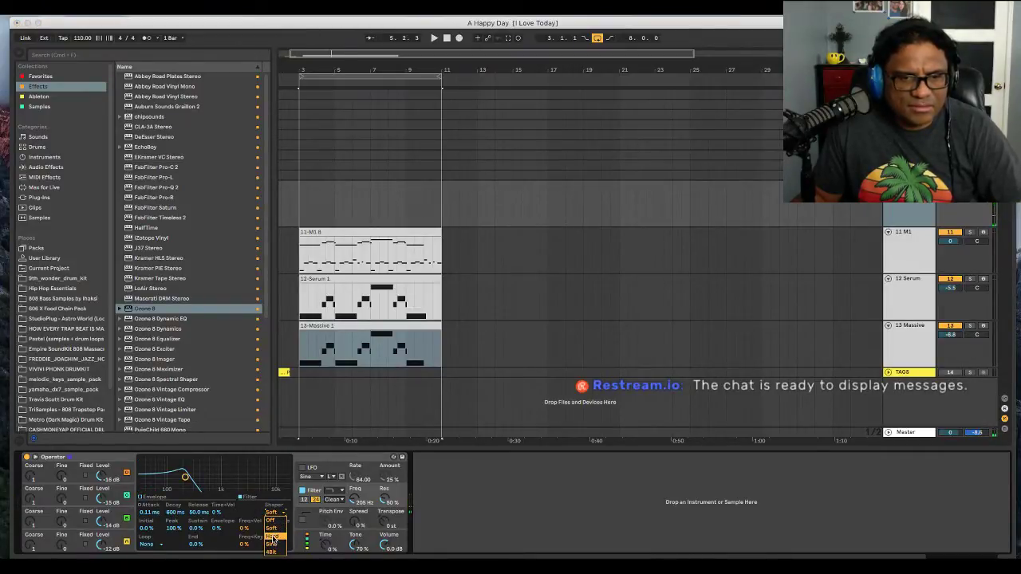
{"action": "left_click", "coordinate": [273, 537]}
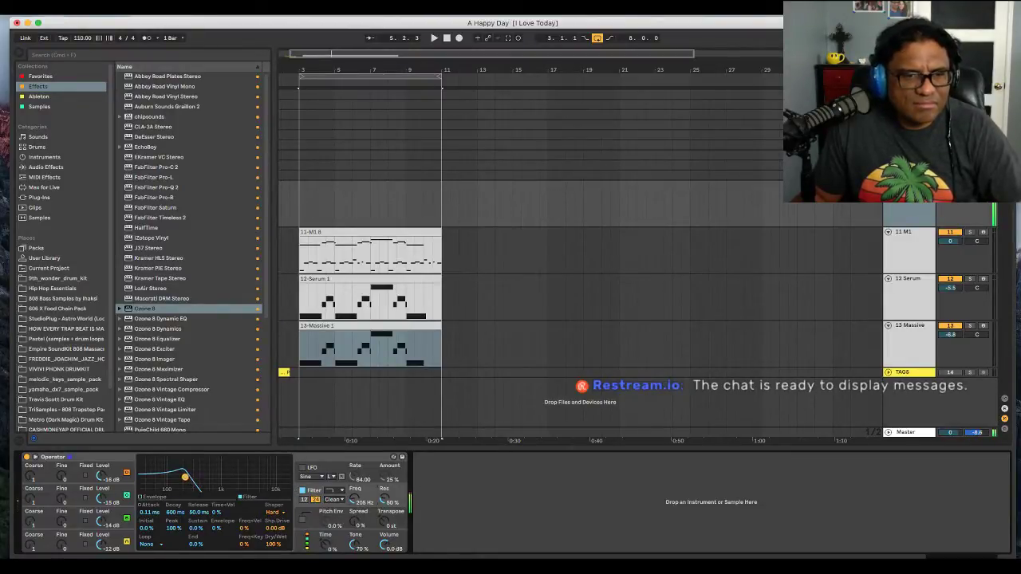
- Reduce the filter resonance to about 19% and set the filter frequency to about 269 Hz
{"action": "mouse_move", "coordinate": [185, 477]}
{"action": "left_mouse_down"}
{"action": "mouse_move", "coordinate": [199, 474]}
{"action": "mouse_move", "coordinate": [184, 485]}
{"action": "left_mouse_up"}
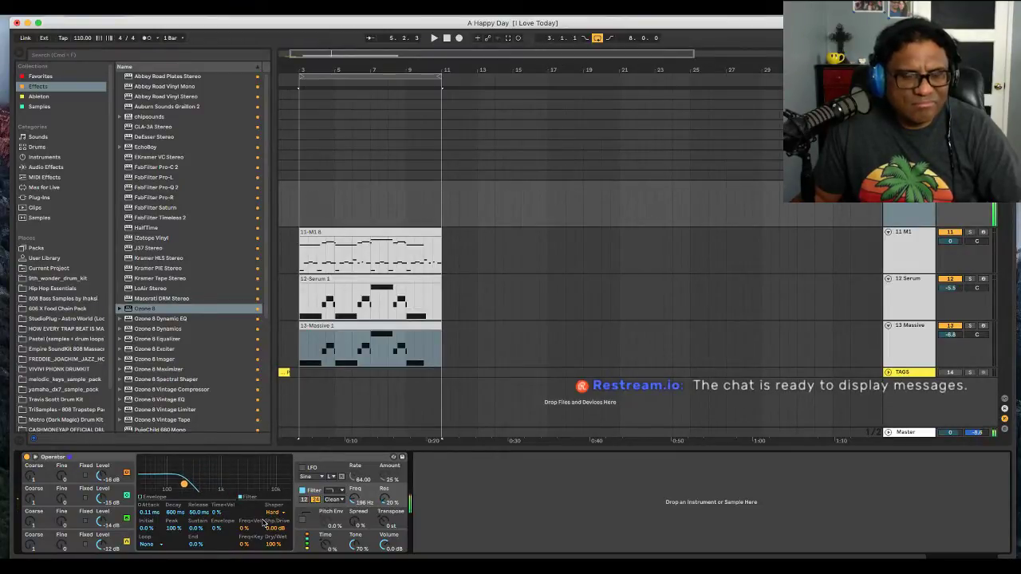
{"action": "left_click", "coordinate": [187, 499]}
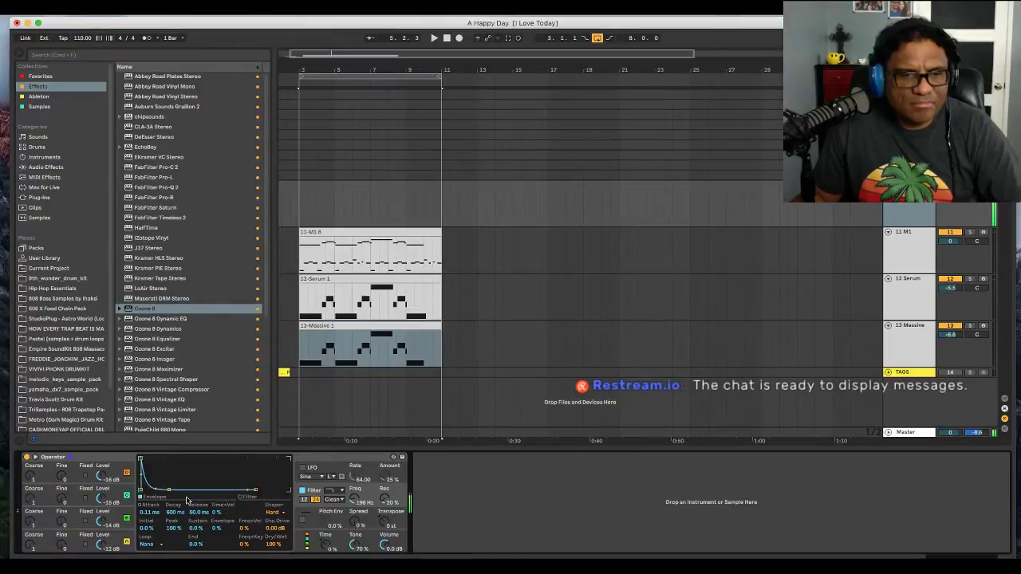
{"action": "left_click", "coordinate": [279, 515]}
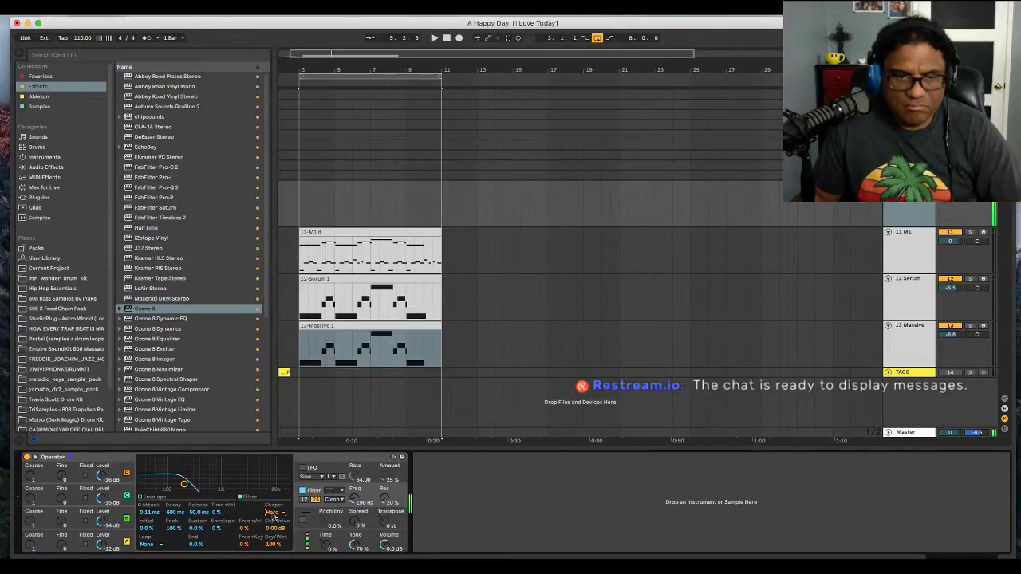
{"action": "mouse_move", "coordinate": [354, 502]}
{"action": "left_mouse_down"}
{"action": "mouse_move", "coordinate": [354, 493]}
{"action": "mouse_move", "coordinate": [384, 496]}
{"action": "mouse_move", "coordinate": [384, 481]}
{"action": "mouse_move", "coordinate": [380, 501]}
{"action": "mouse_move", "coordinate": [353, 501]}
{"action": "left_mouse_up"}
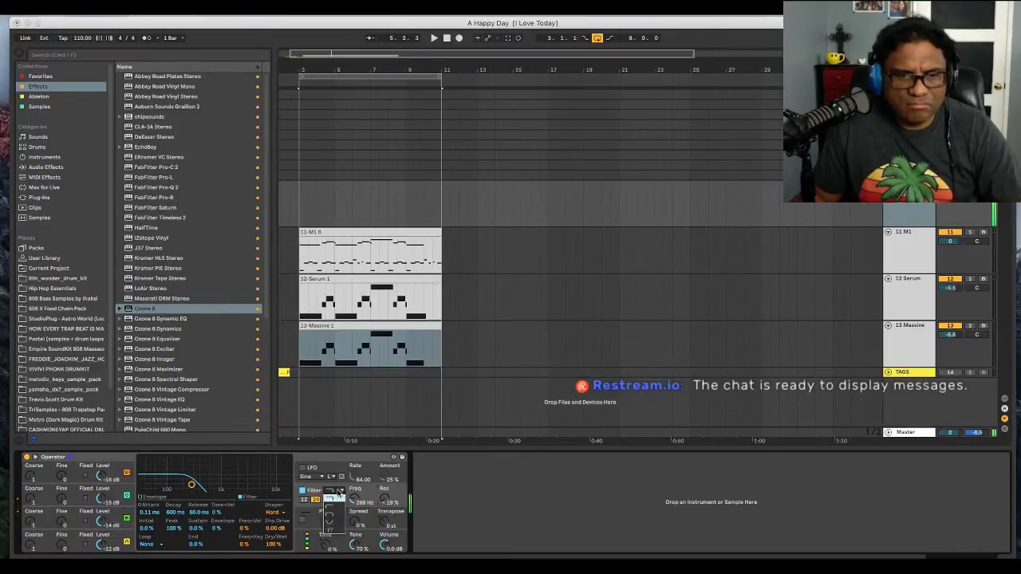
- Try the band-pass and notch filter types on Operator's filter, then restore low-pass
{"action": "left_click", "coordinate": [339, 492]}
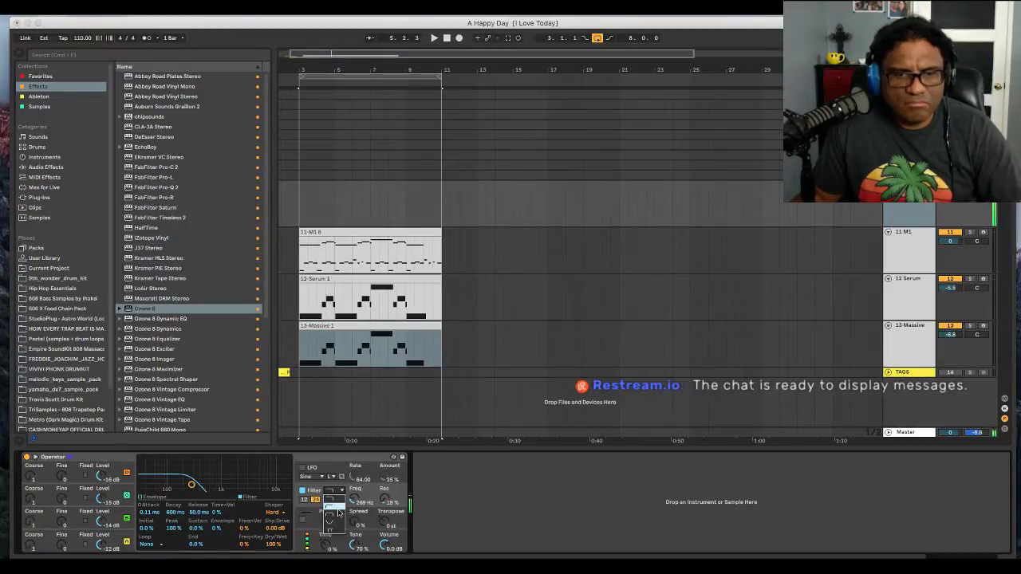
{"action": "left_click", "coordinate": [339, 500]}
{"action": "left_click", "coordinate": [338, 492]}
{"action": "left_click", "coordinate": [337, 514]}
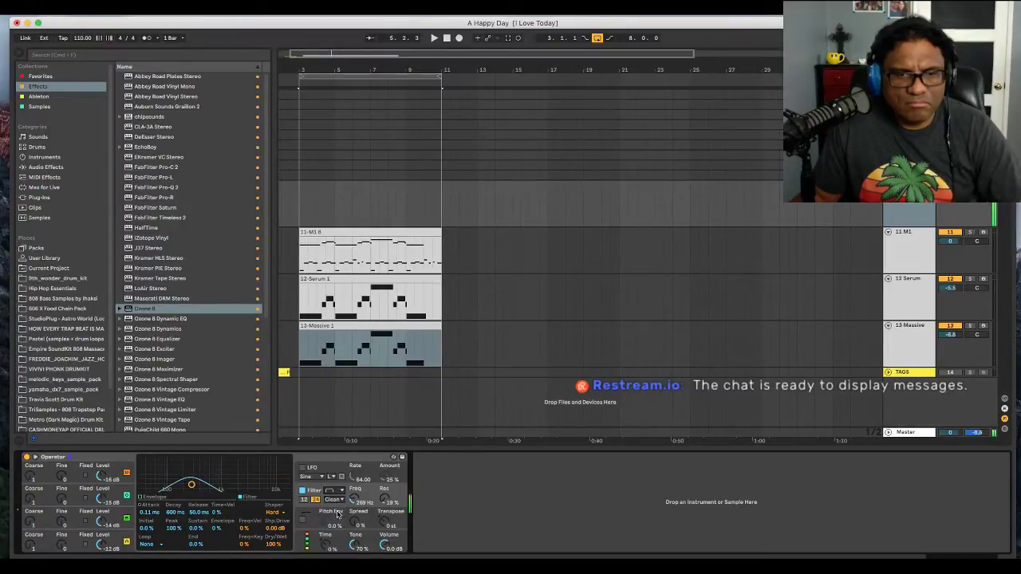
{"action": "left_click", "coordinate": [339, 491]}
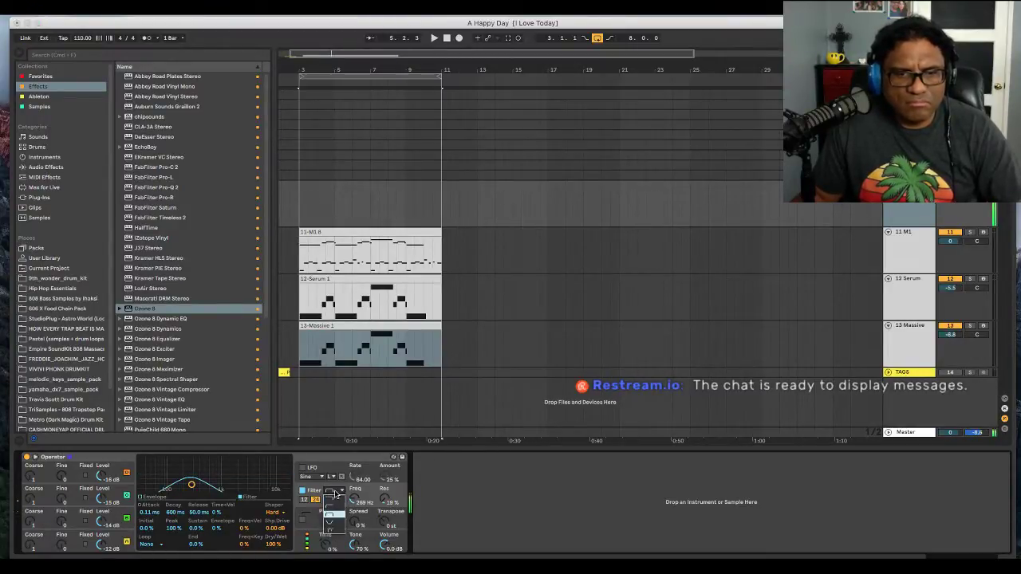
{"action": "left_click", "coordinate": [337, 499]}
{"action": "left_click", "coordinate": [334, 493]}
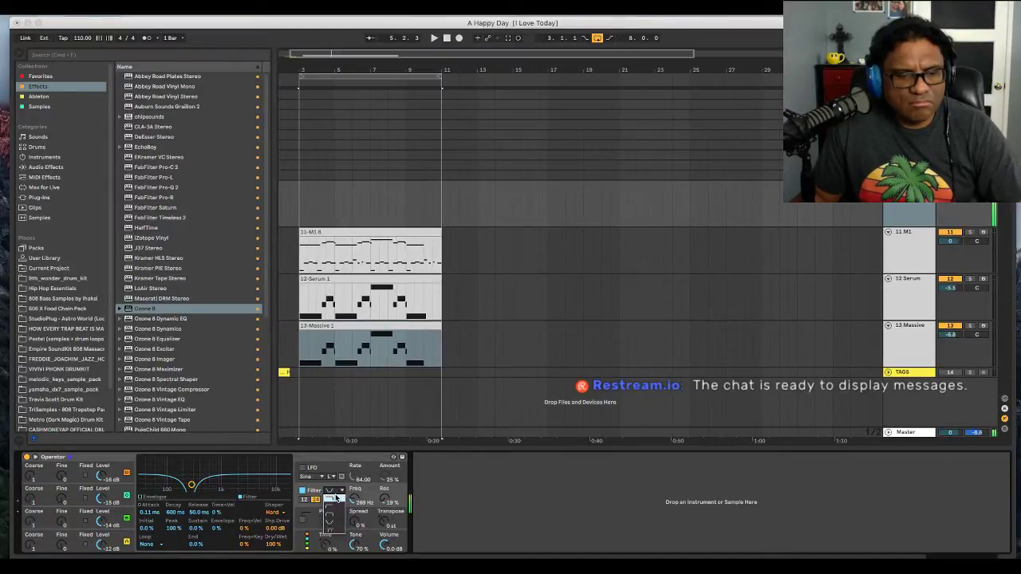
{"action": "left_click", "coordinate": [335, 498]}
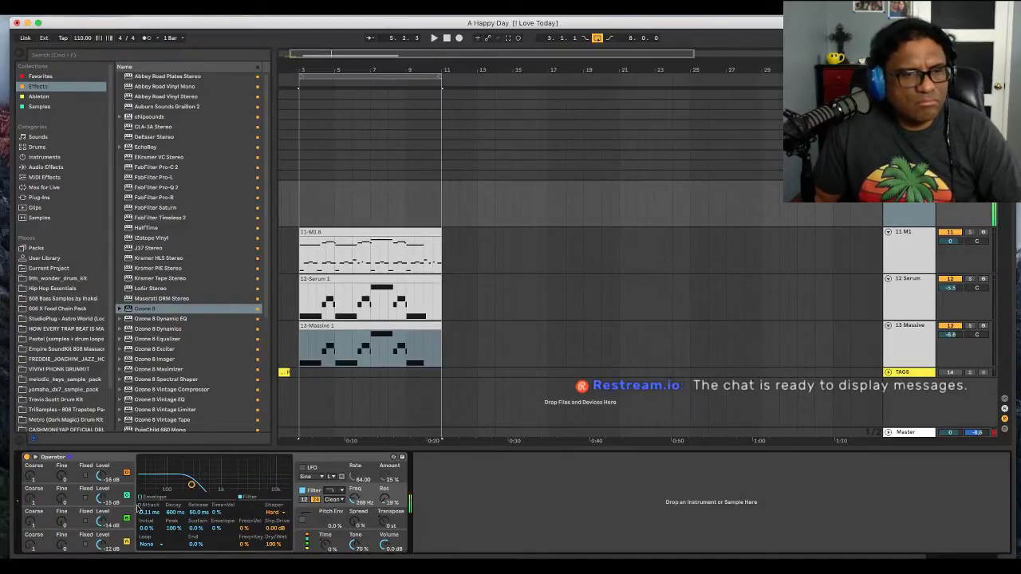
- Set oscillator D's level to -14 dB and its waveform to Sine 8 Bit after trying a saw wave
{"action": "left_click", "coordinate": [122, 478]}
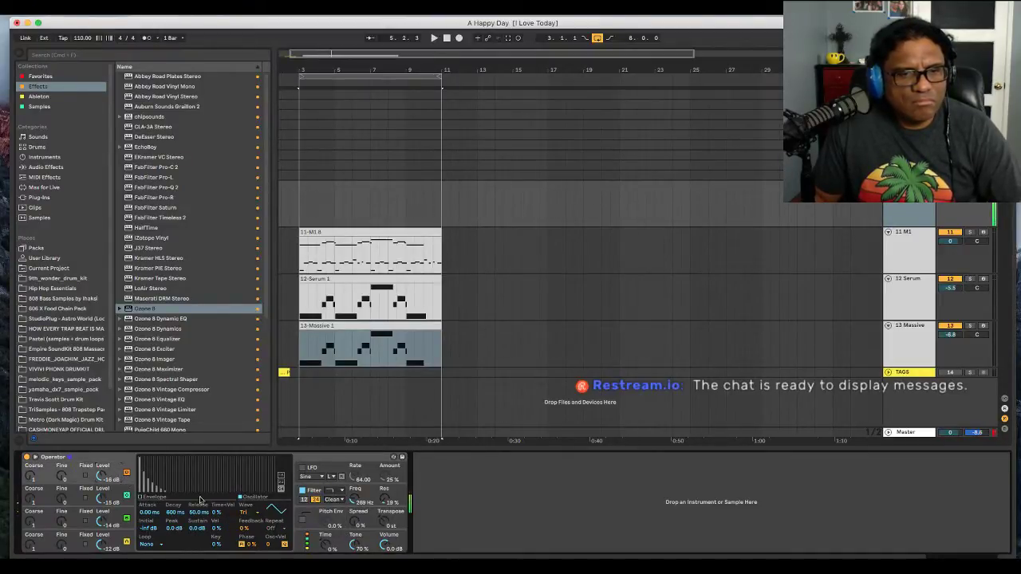
{"action": "left_click", "coordinate": [250, 512]}
{"action": "left_click", "coordinate": [251, 369]}
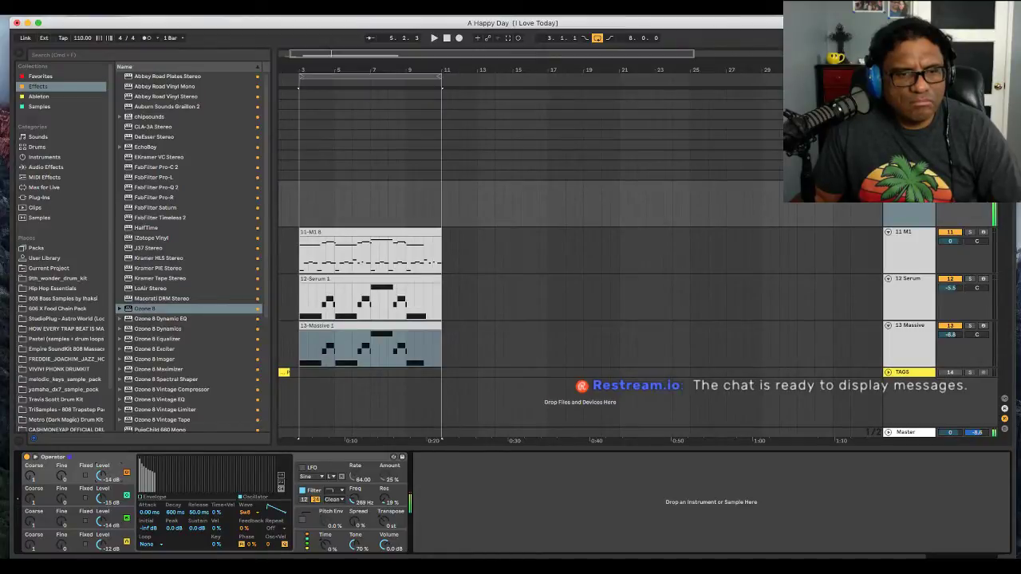
{"action": "left_click", "coordinate": [247, 512]}
{"action": "left_click", "coordinate": [253, 344]}
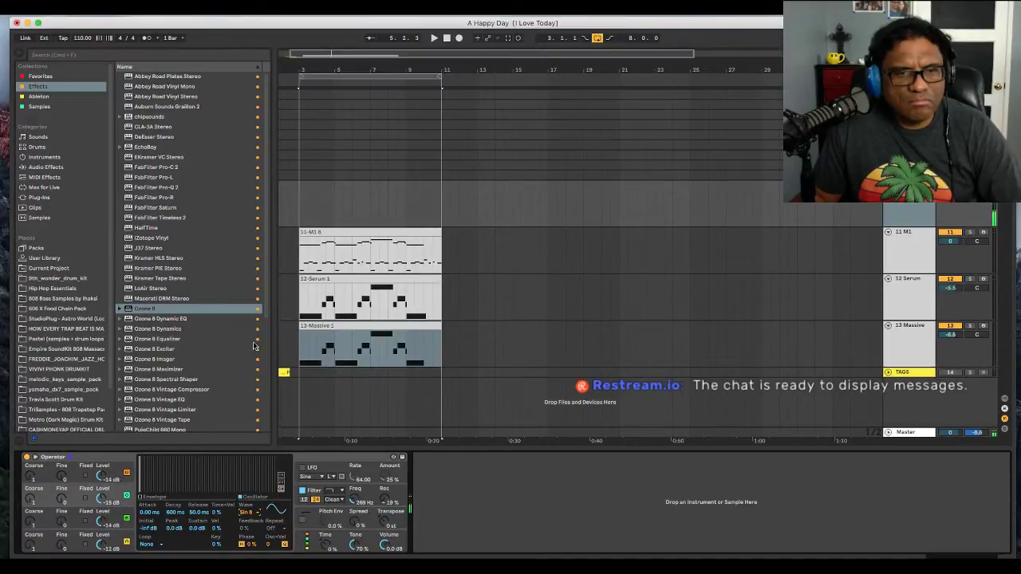
- Set oscillator B's waveform to Square 16 and oscillator A's waveform to Square 4
{"action": "left_click", "coordinate": [116, 517]}
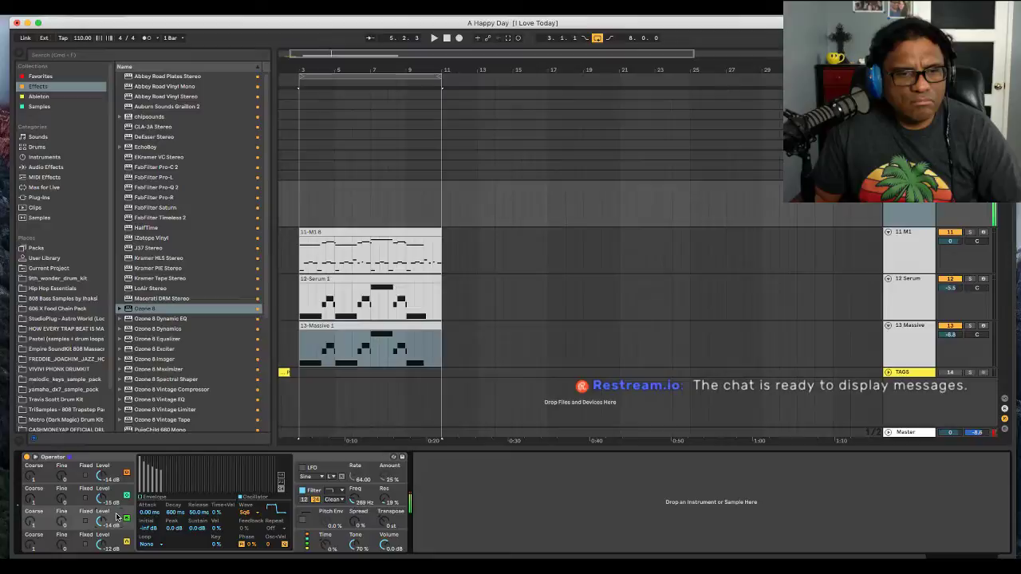
{"action": "left_click", "coordinate": [245, 512]}
{"action": "left_click", "coordinate": [249, 446]}
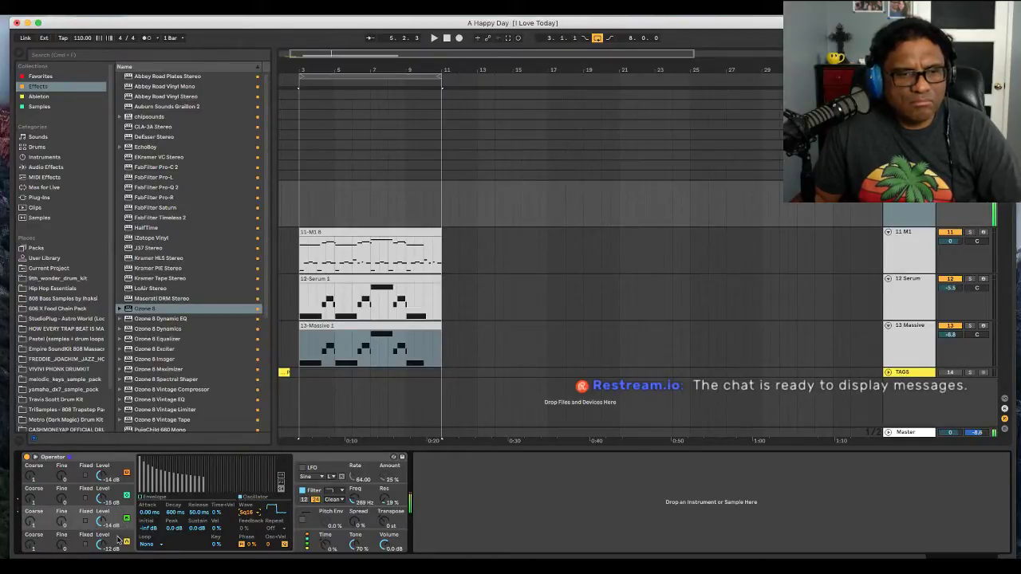
{"action": "left_click", "coordinate": [118, 541]}
{"action": "left_click", "coordinate": [244, 512]}
{"action": "left_click", "coordinate": [250, 429]}
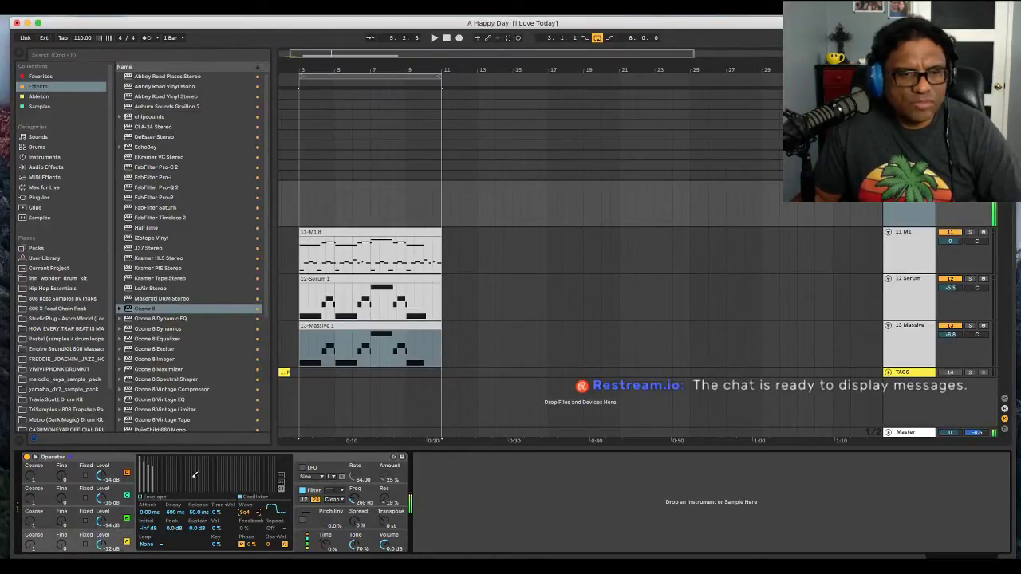
- Compare the oscillators' contributions by switching A, B, C and D off and back on
{"action": "left_click", "coordinate": [127, 543]}
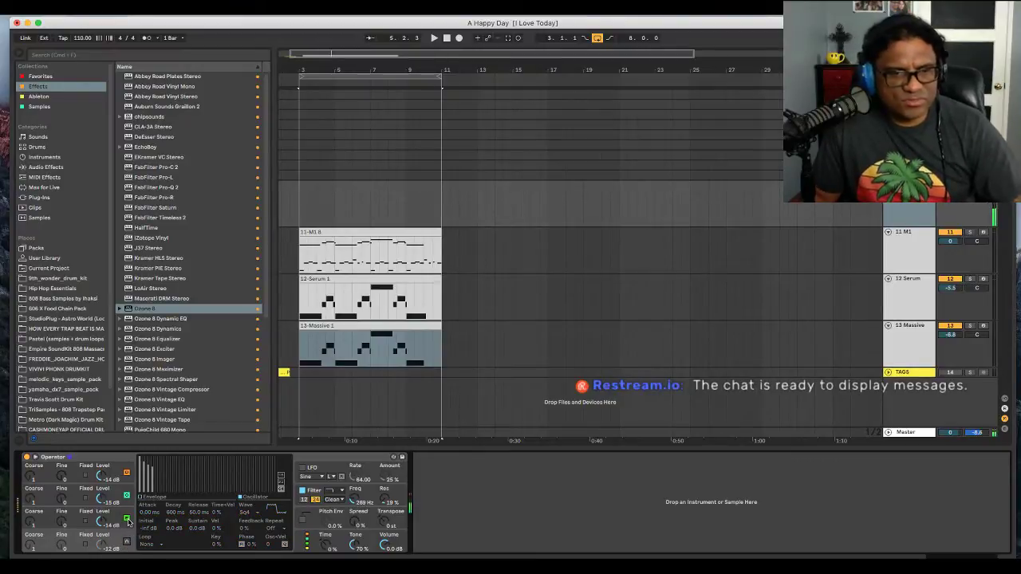
{"action": "left_click", "coordinate": [126, 520]}
{"action": "left_click", "coordinate": [123, 501]}
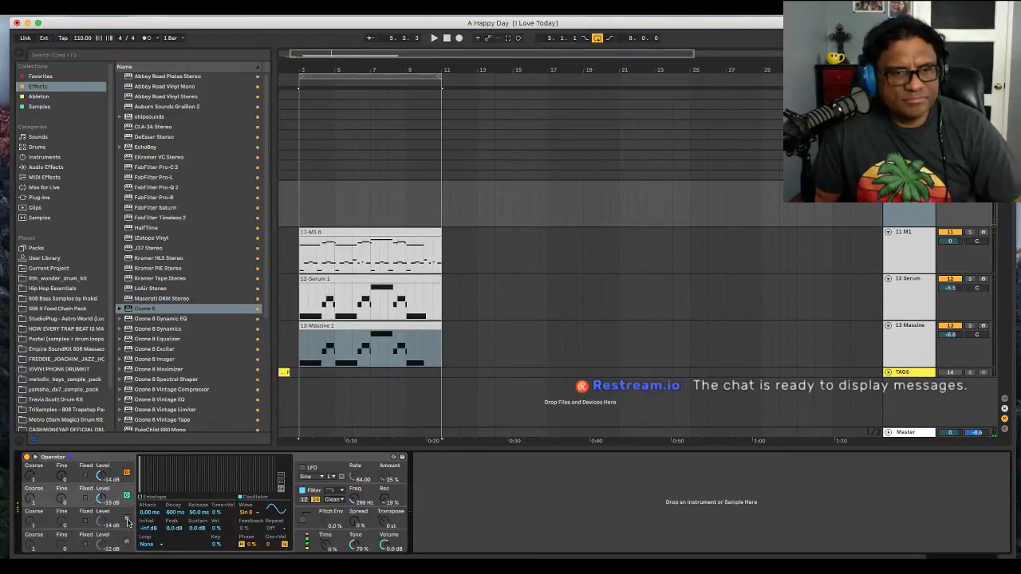
{"action": "left_click", "coordinate": [126, 520]}
{"action": "left_click", "coordinate": [126, 542]}
{"action": "left_click", "coordinate": [128, 472]}
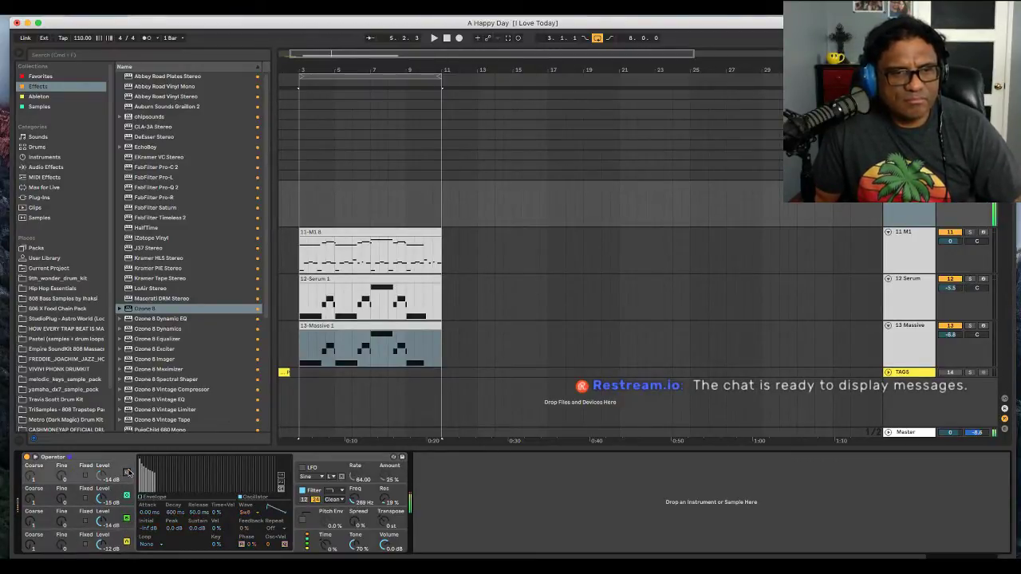
{"action": "left_click", "coordinate": [126, 496]}
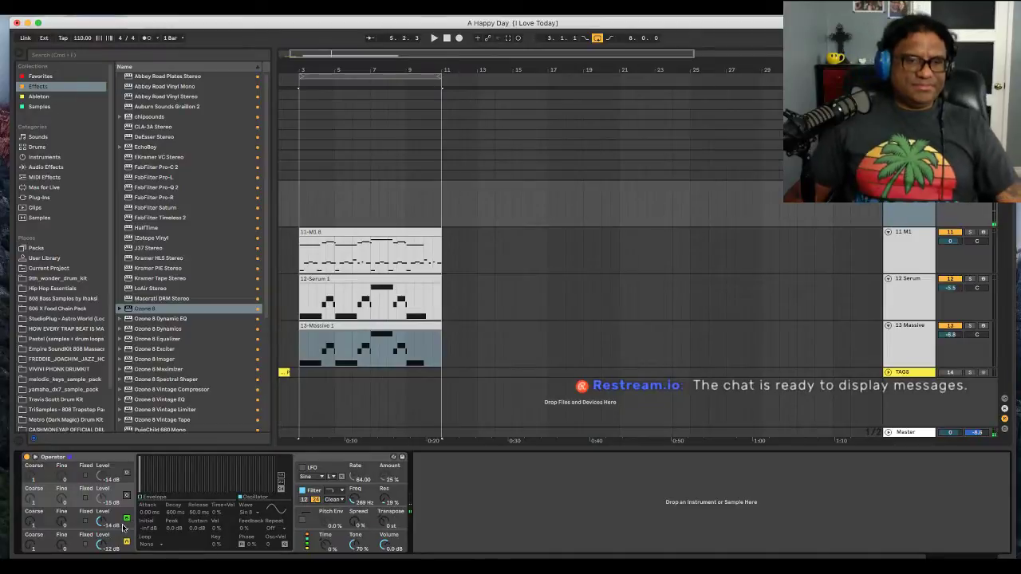
{"action": "left_click", "coordinate": [126, 519]}
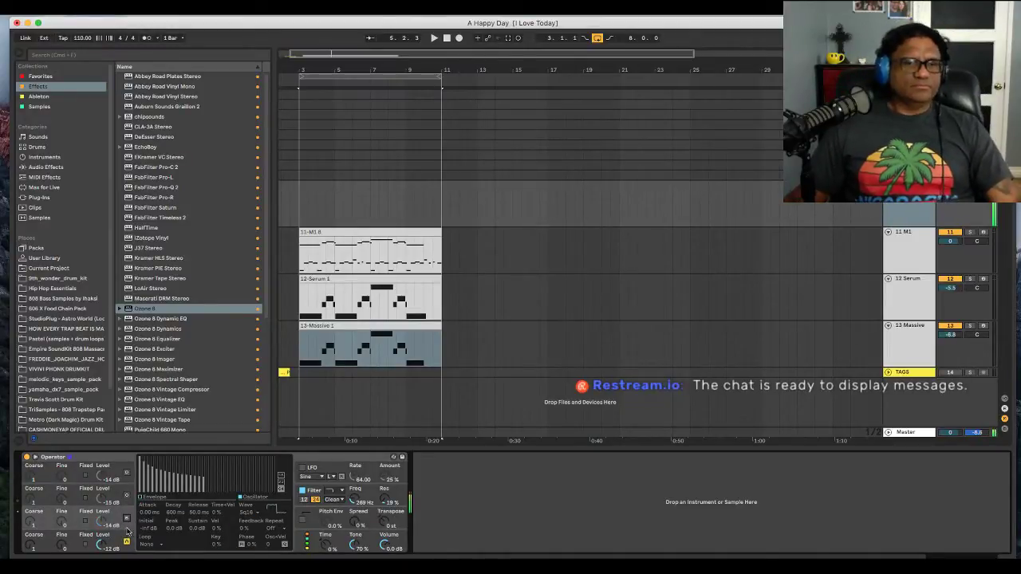
{"action": "left_click", "coordinate": [127, 498]}
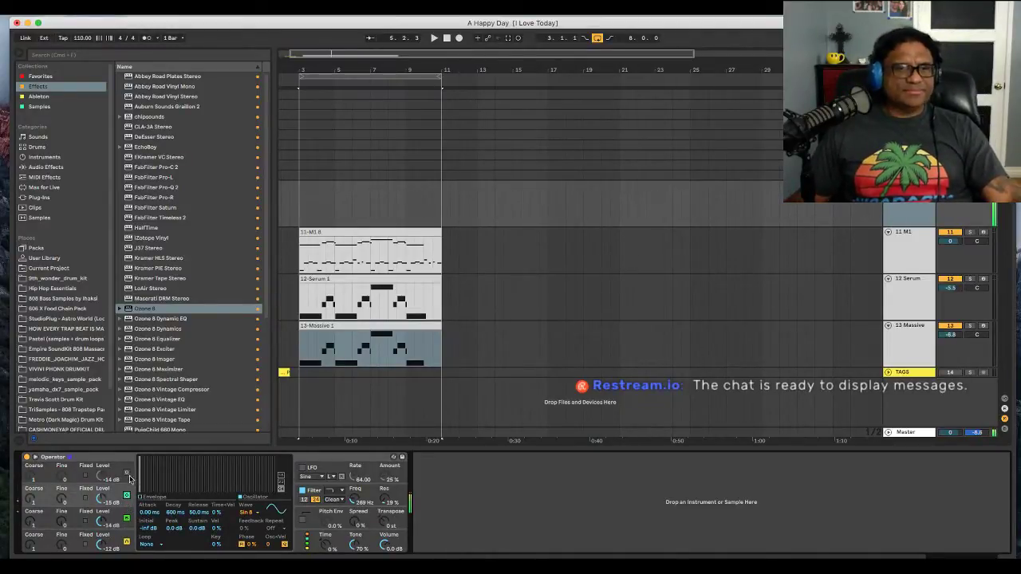
{"action": "left_click", "coordinate": [126, 474]}
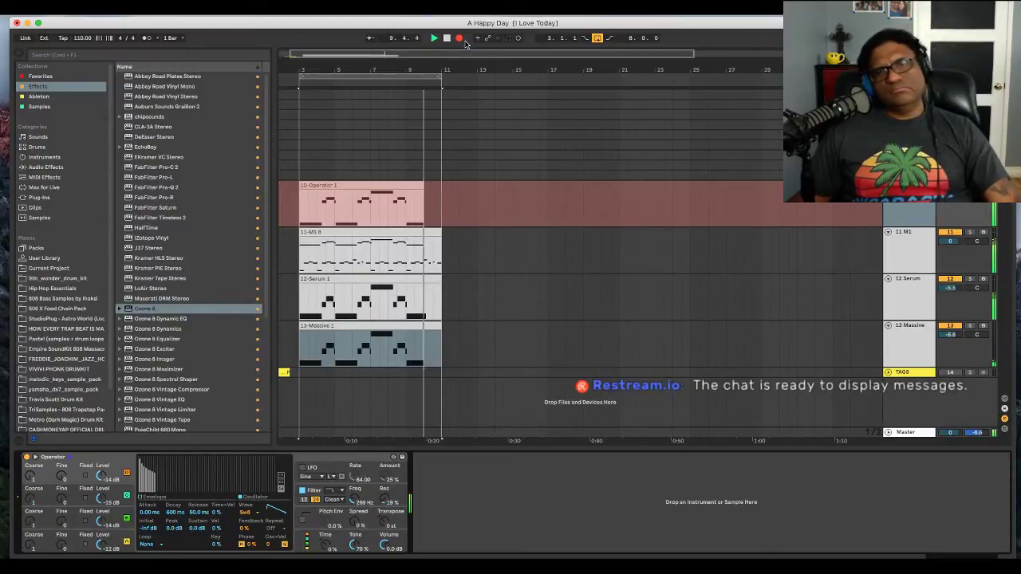
- Stop recording the Operator clip and bring the Serum track's EQ Eight over to the Operator track
{"action": "key", "text": "space"}
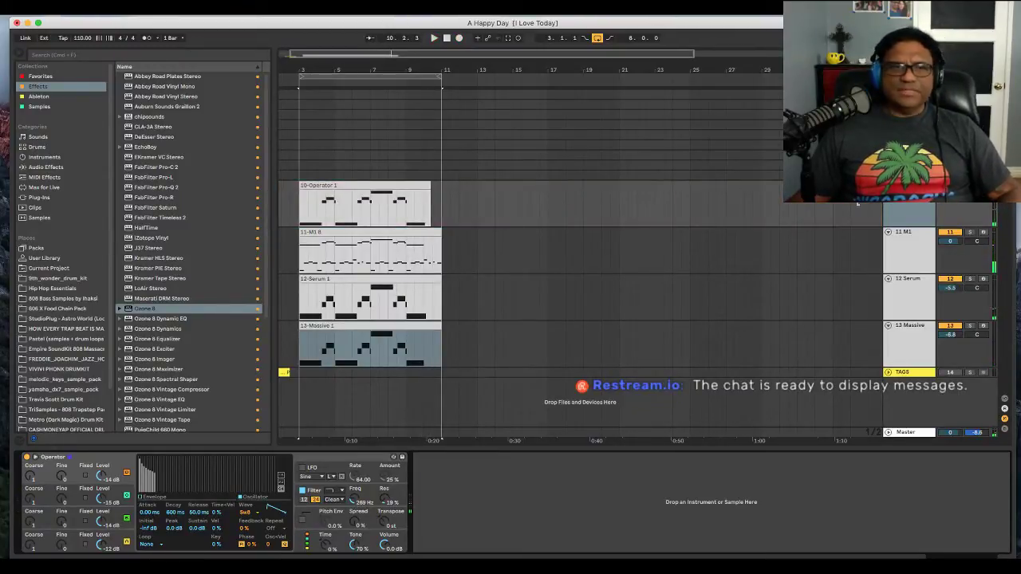
{"action": "left_click", "coordinate": [928, 297]}
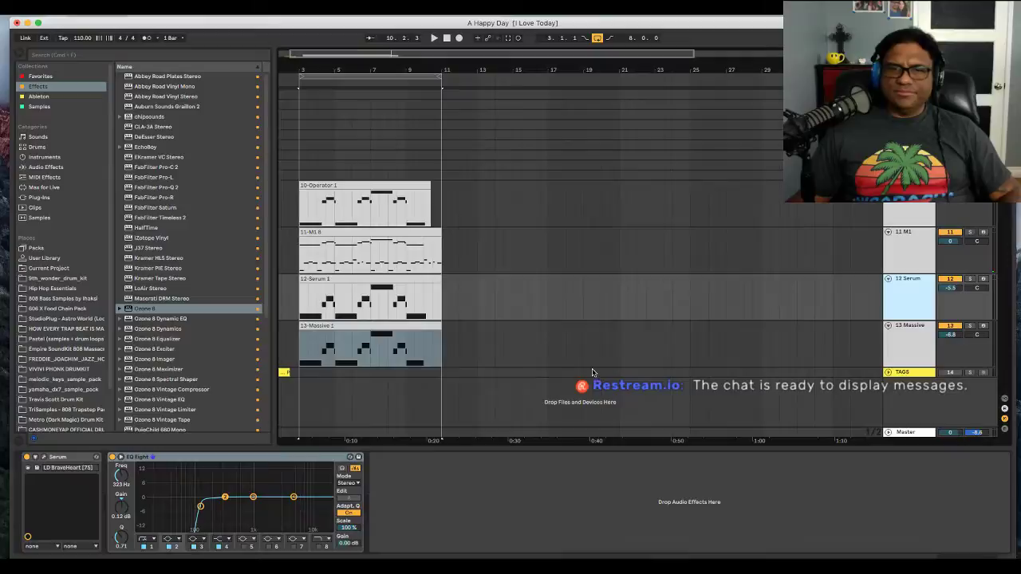
{"action": "left_click", "coordinate": [309, 456]}
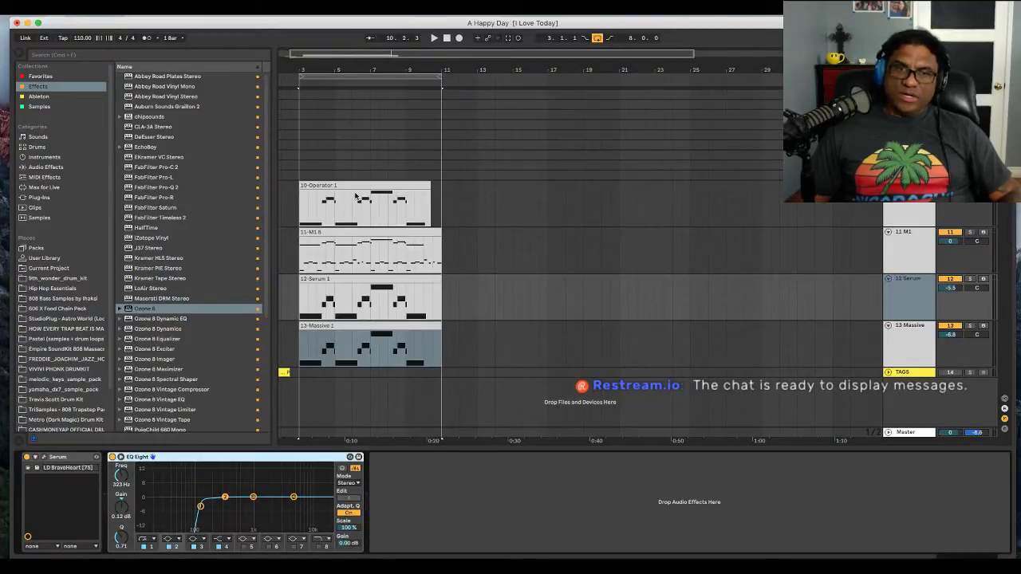
{"action": "left_click_drag", "start_coordinate": [309, 457], "coordinate": [910, 197]}
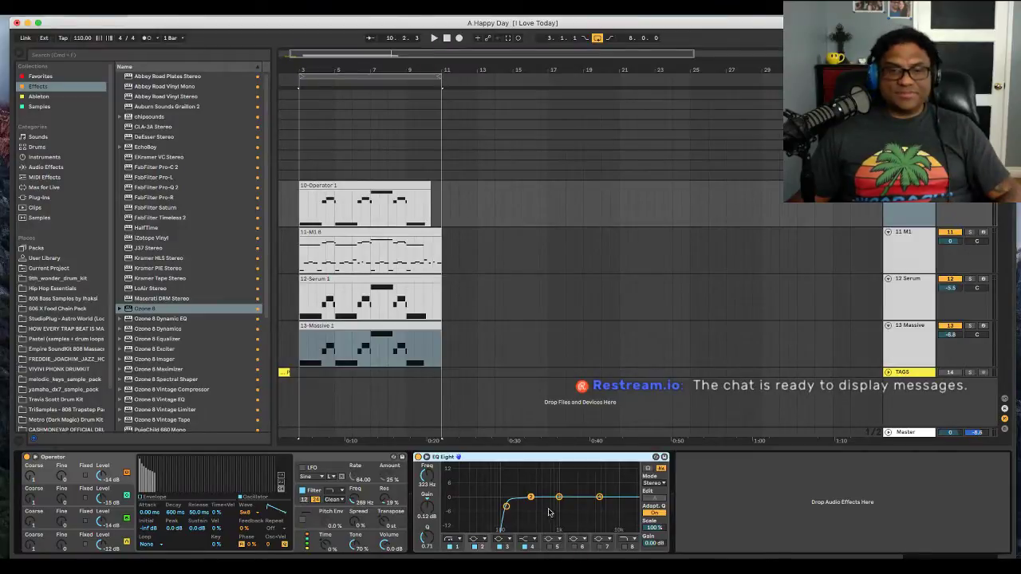
- Change EQ Eight's band 1 to a gentler low cut at about 71 Hz with a Q of about 1.03
{"action": "key", "text": "space"}
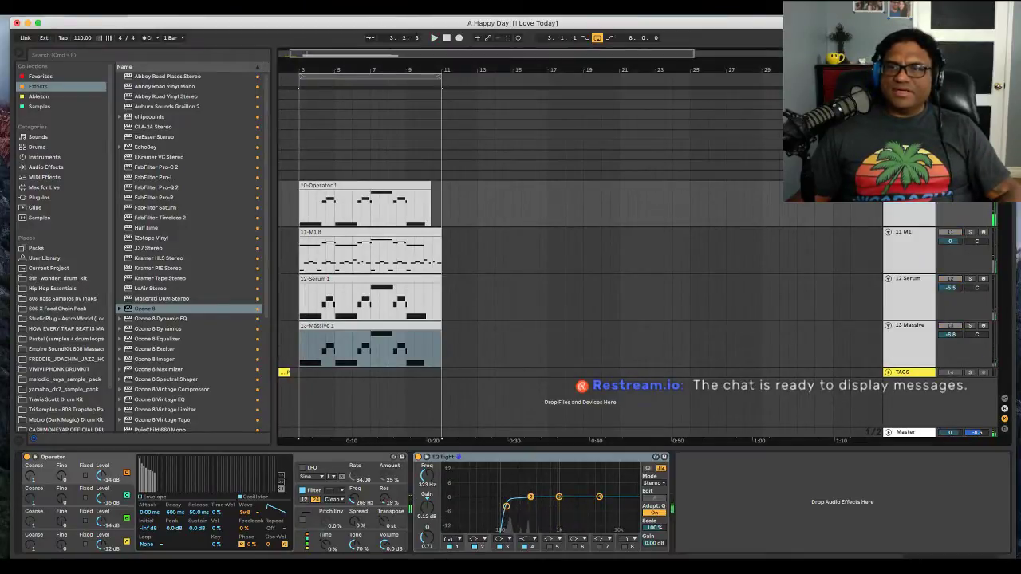
{"action": "key", "text": "space"}
{"action": "mouse_move", "coordinate": [506, 507]}
{"action": "left_mouse_down"}
{"action": "mouse_move", "coordinate": [465, 508]}
{"action": "mouse_move", "coordinate": [489, 506]}
{"action": "left_mouse_up"}
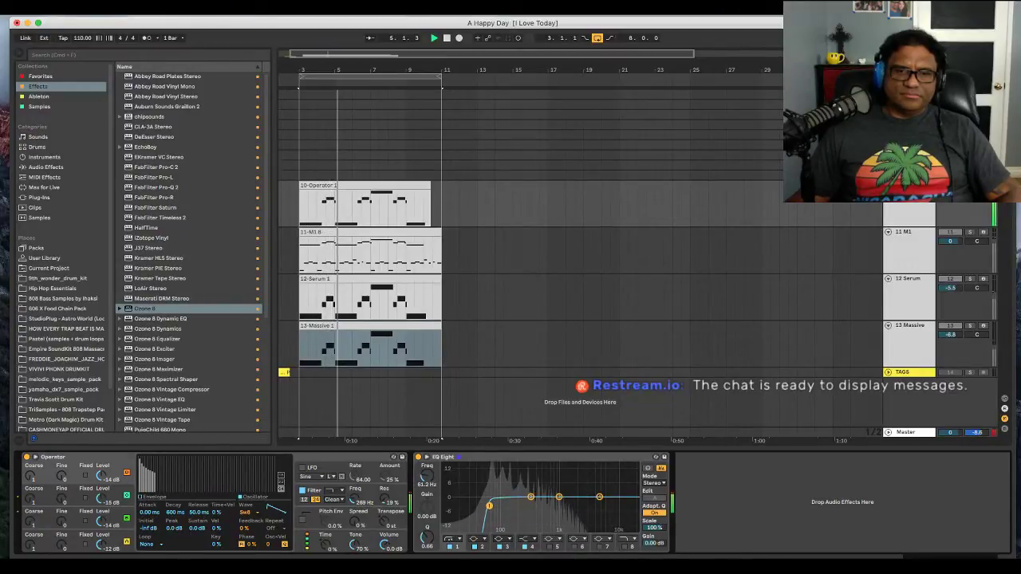
{"action": "left_click", "coordinate": [459, 490]}
{"action": "key", "text": "space"}
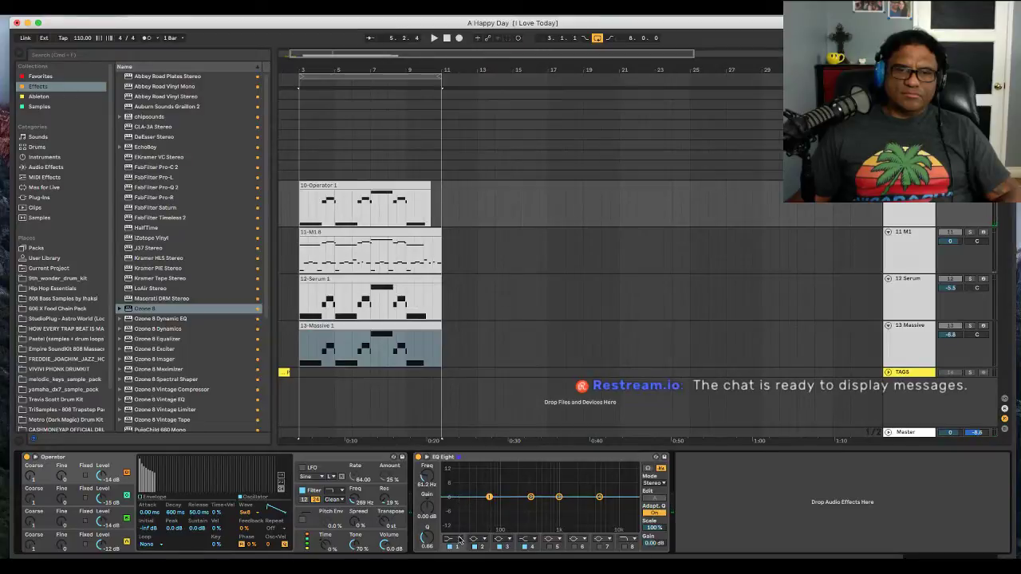
{"action": "key", "text": "space"}
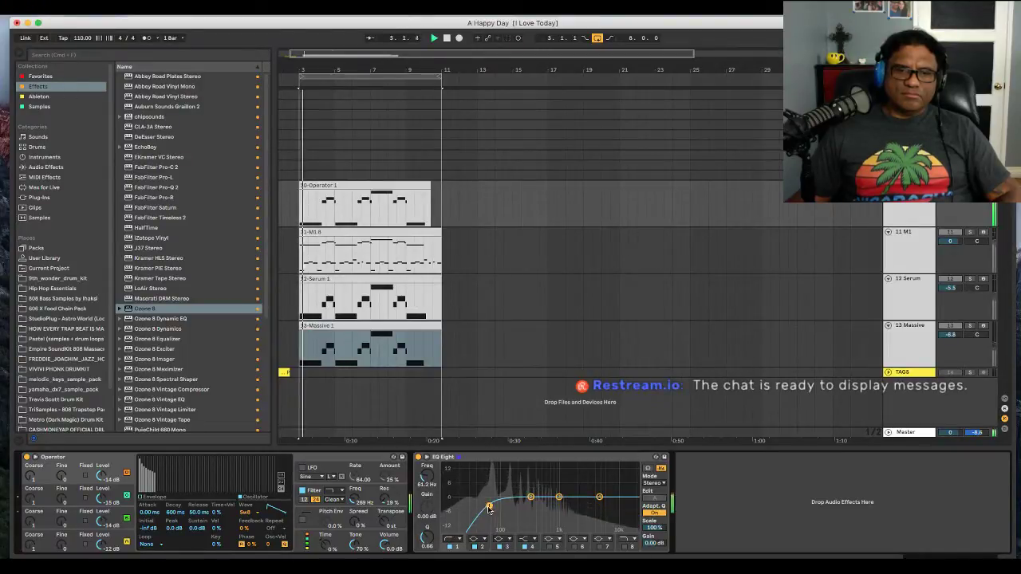
{"action": "left_click_drag", "start_coordinate": [488, 505], "coordinate": [494, 484]}
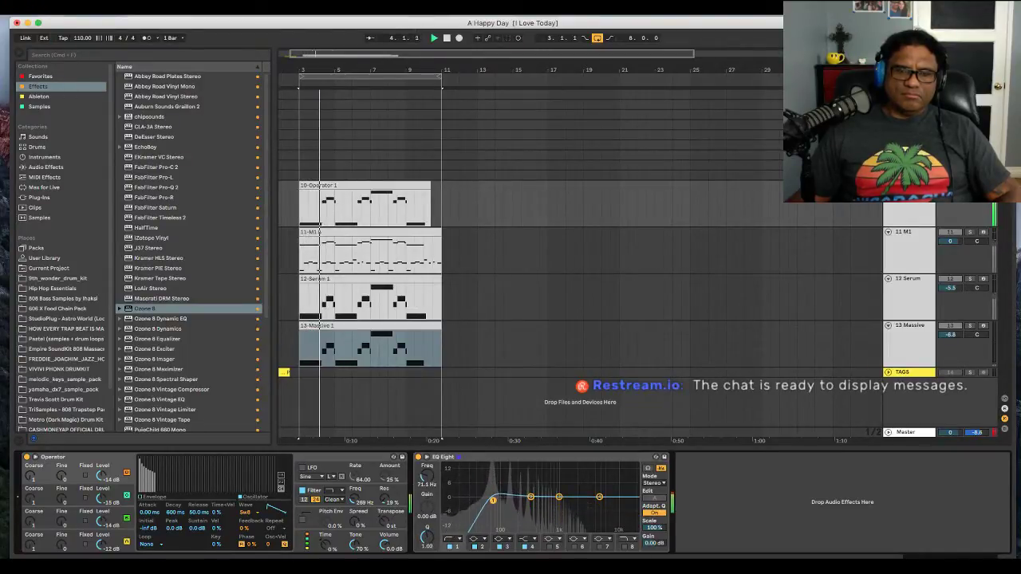
- Make EQ Eight's band 4 a gentle high cut at about 2.4 kHz with Q 0.63, and move band 1 to about 68 Hz
{"action": "left_click", "coordinate": [525, 539]}
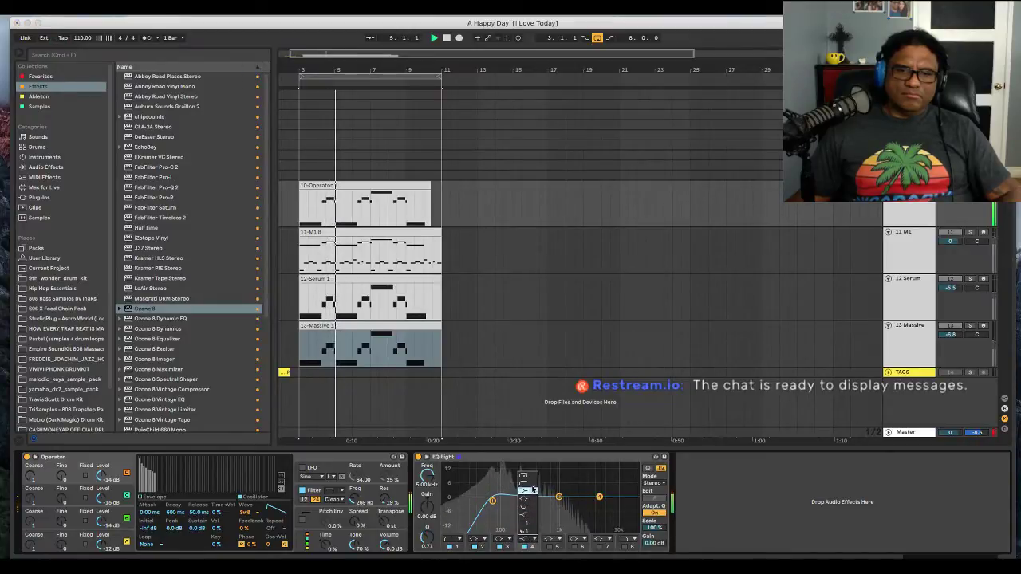
{"action": "left_click", "coordinate": [530, 512]}
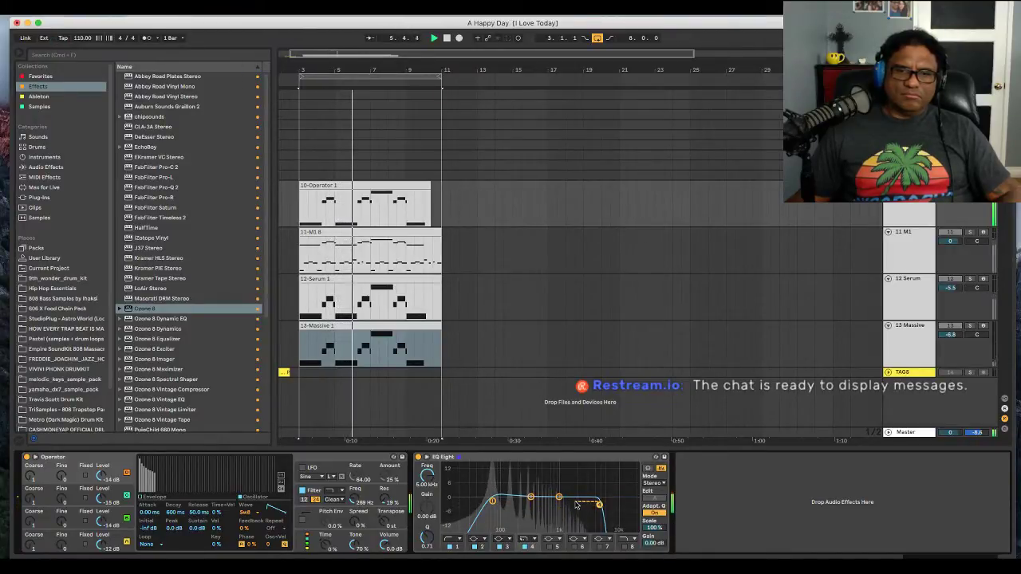
{"action": "left_click", "coordinate": [526, 539]}
{"action": "left_click", "coordinate": [533, 524]}
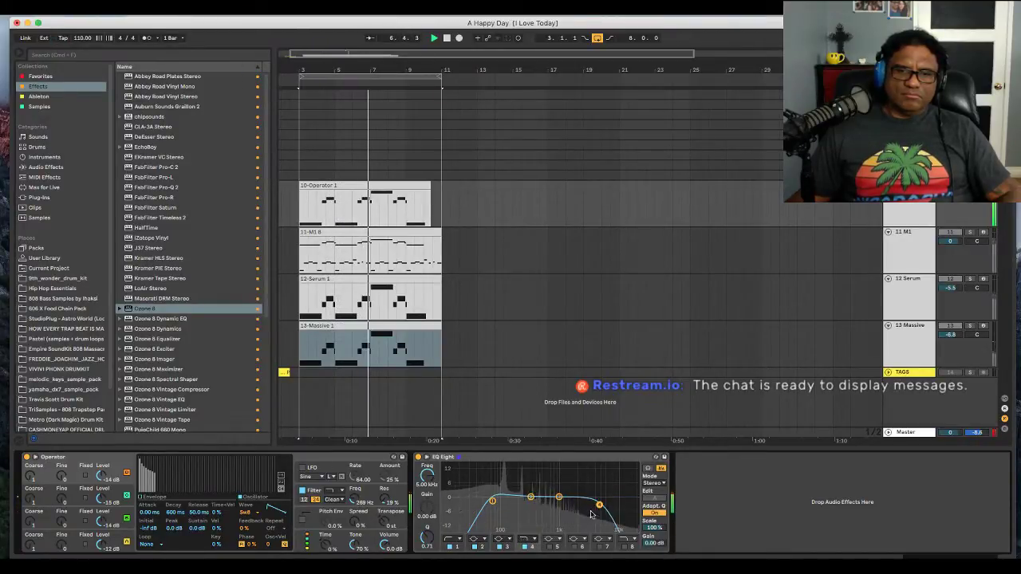
{"action": "mouse_move", "coordinate": [600, 504]}
{"action": "left_mouse_down"}
{"action": "mouse_move", "coordinate": [571, 504]}
{"action": "mouse_move", "coordinate": [587, 506]}
{"action": "left_mouse_up"}
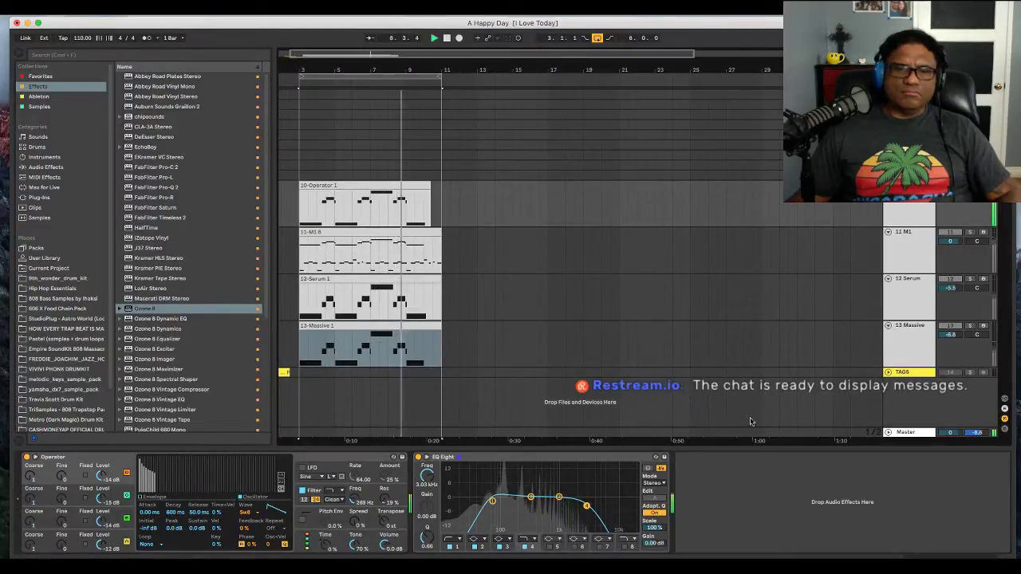
{"action": "left_click_drag", "start_coordinate": [586, 505], "coordinate": [581, 506]}
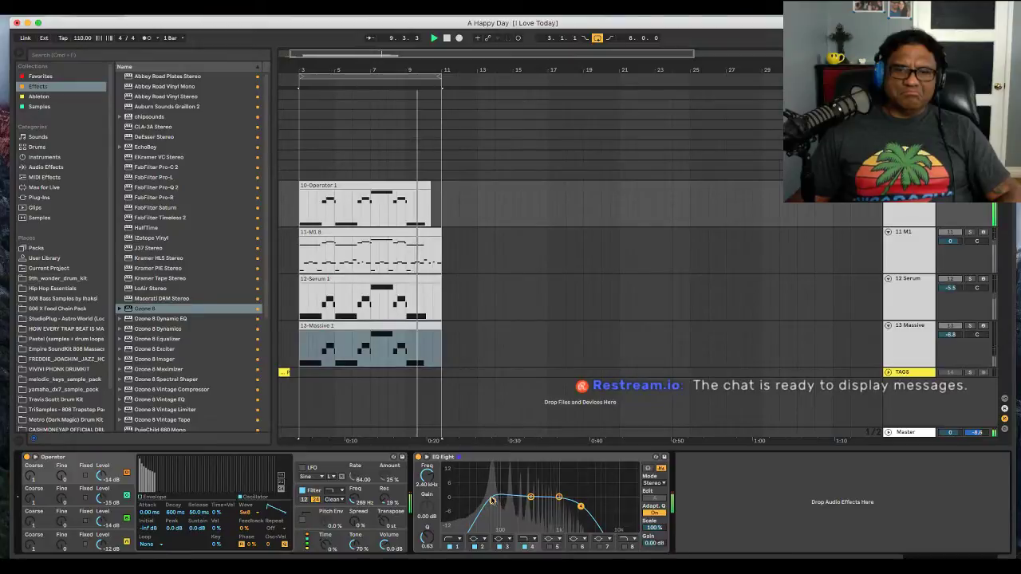
{"action": "mouse_move", "coordinate": [492, 501]}
{"action": "left_mouse_down"}
{"action": "mouse_move", "coordinate": [490, 492]}
{"action": "mouse_move", "coordinate": [492, 500]}
{"action": "left_mouse_up"}
- Extend the end of the Operator clip to bar 11 and audition the part
{"action": "key", "text": "space"}
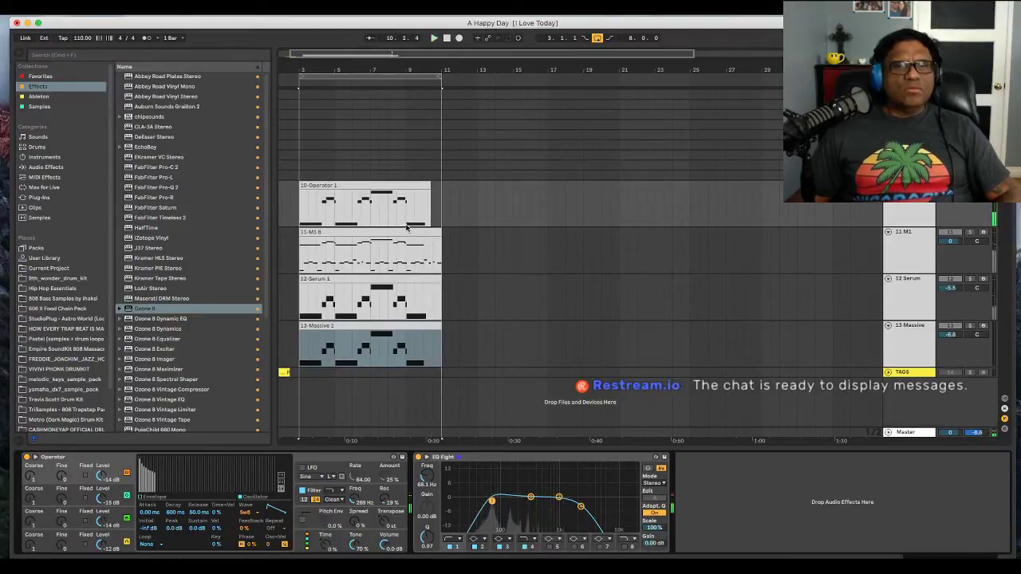
{"action": "left_click_drag", "start_coordinate": [428, 186], "coordinate": [433, 186]}
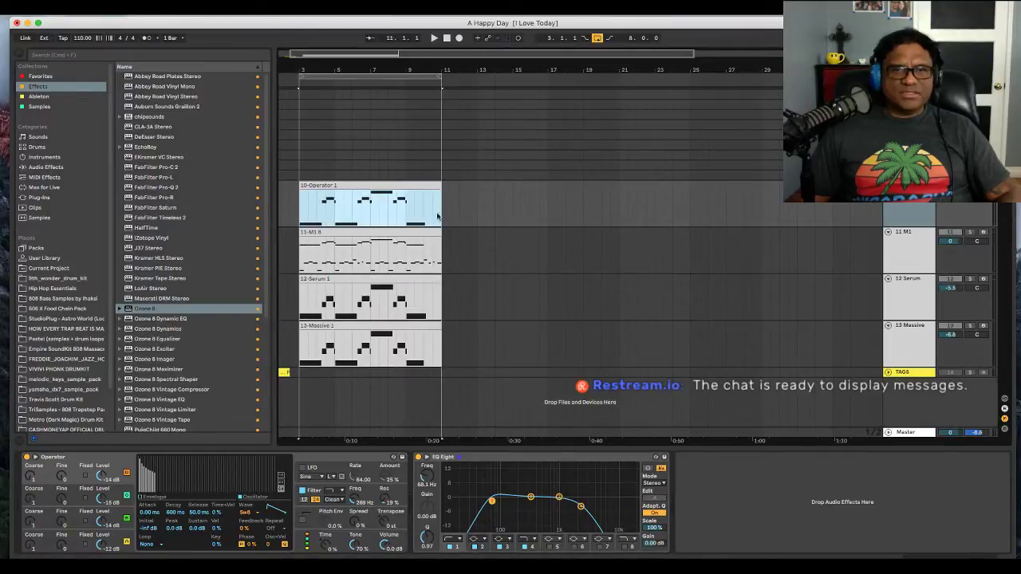
{"action": "key", "text": "space"}
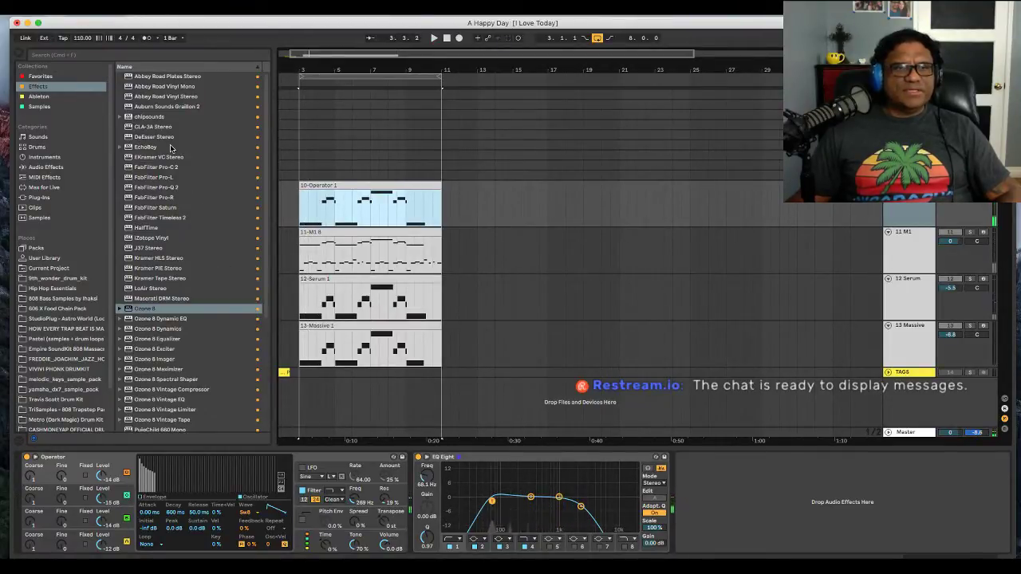
- Add Ableton's Amp effect to the Operator track and place it before EQ Eight
{"action": "left_click", "coordinate": [39, 97]}
{"action": "left_click", "coordinate": [151, 79]}
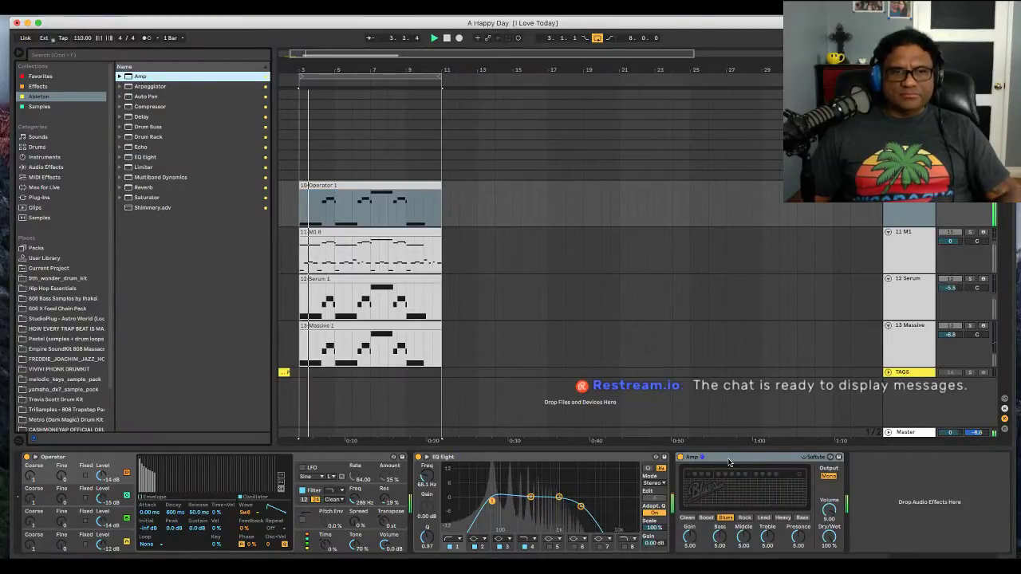
{"action": "mouse_move", "coordinate": [728, 458]}
{"action": "left_mouse_down"}
{"action": "mouse_move", "coordinate": [548, 476]}
{"action": "mouse_move", "coordinate": [414, 476]}
{"action": "mouse_move", "coordinate": [447, 504]}
{"action": "left_mouse_up"}
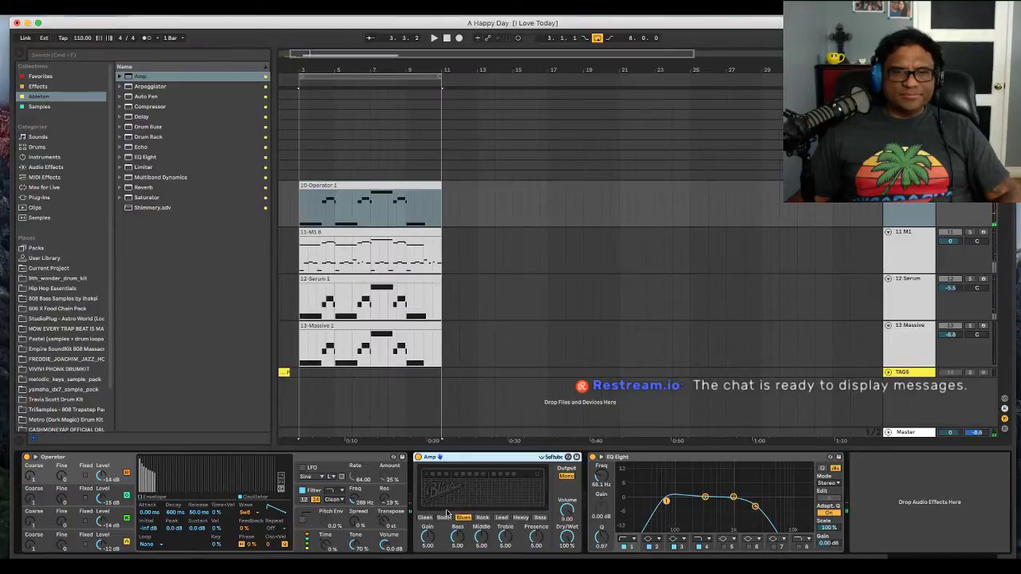
{"action": "key", "text": "space"}
- Try the Clean and Lead amp models with Amp switched on and off, then delete Amp
{"action": "left_click", "coordinate": [426, 519]}
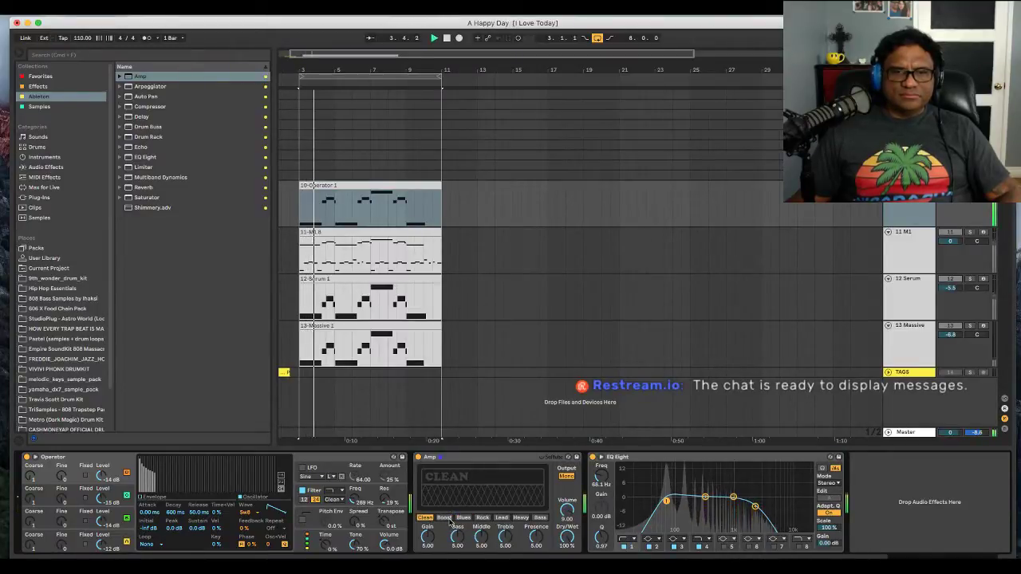
{"action": "left_click", "coordinate": [418, 457]}
{"action": "left_click", "coordinate": [417, 457]}
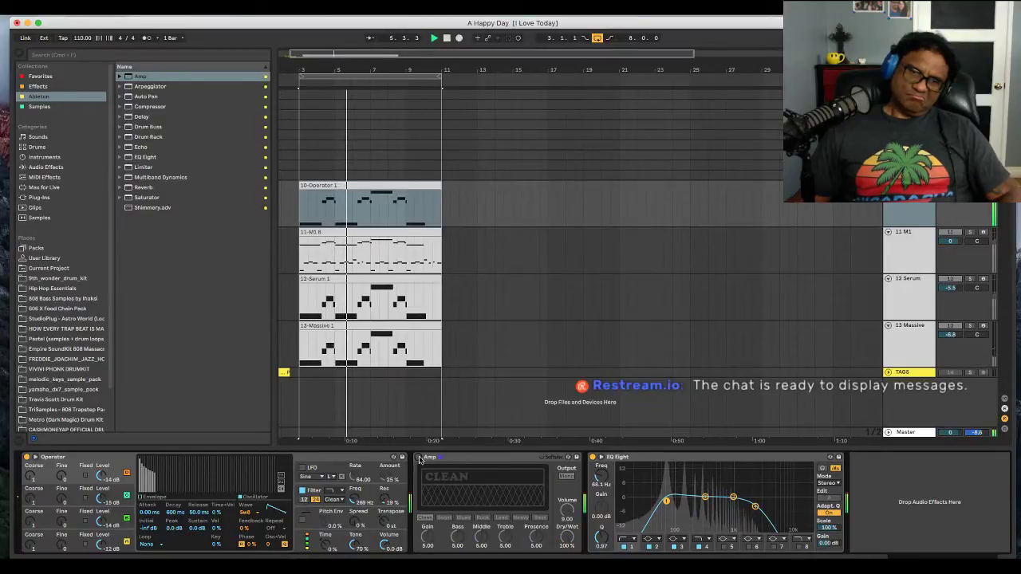
{"action": "left_click", "coordinate": [501, 518]}
{"action": "key", "text": "space"}
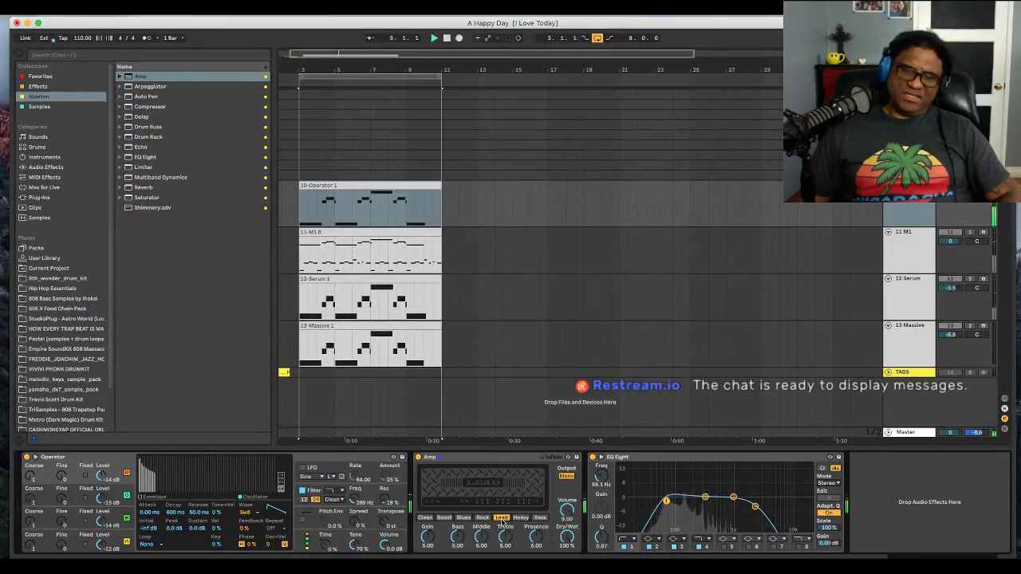
{"action": "left_click", "coordinate": [418, 457]}
{"action": "left_click", "coordinate": [473, 474]}
{"action": "key", "text": "Delete"}
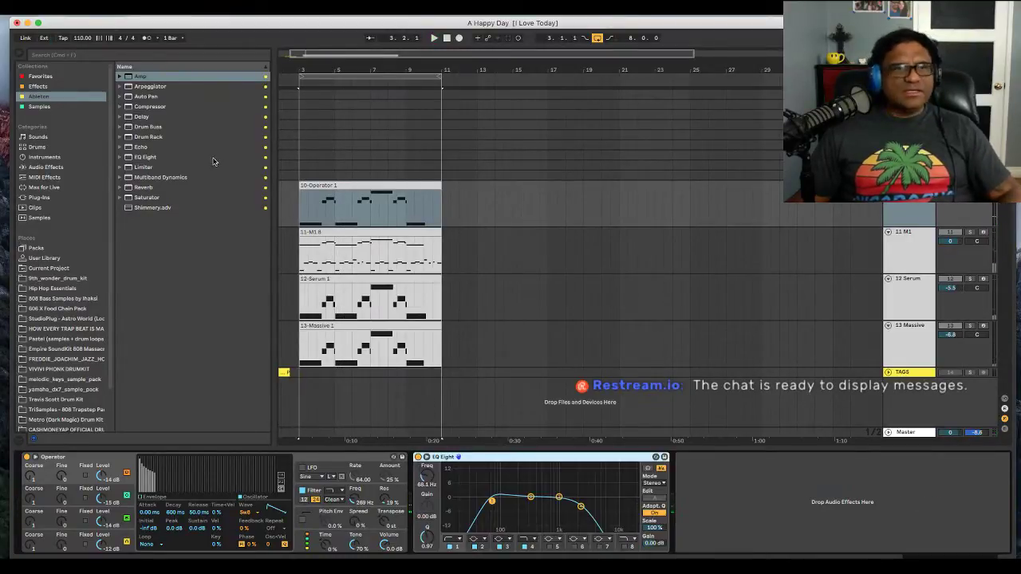
- Add a Saturator after EQ Eight on the Operator track and set its drive to 4 dB
{"action": "left_click_drag", "start_coordinate": [160, 200], "coordinate": [801, 494]}
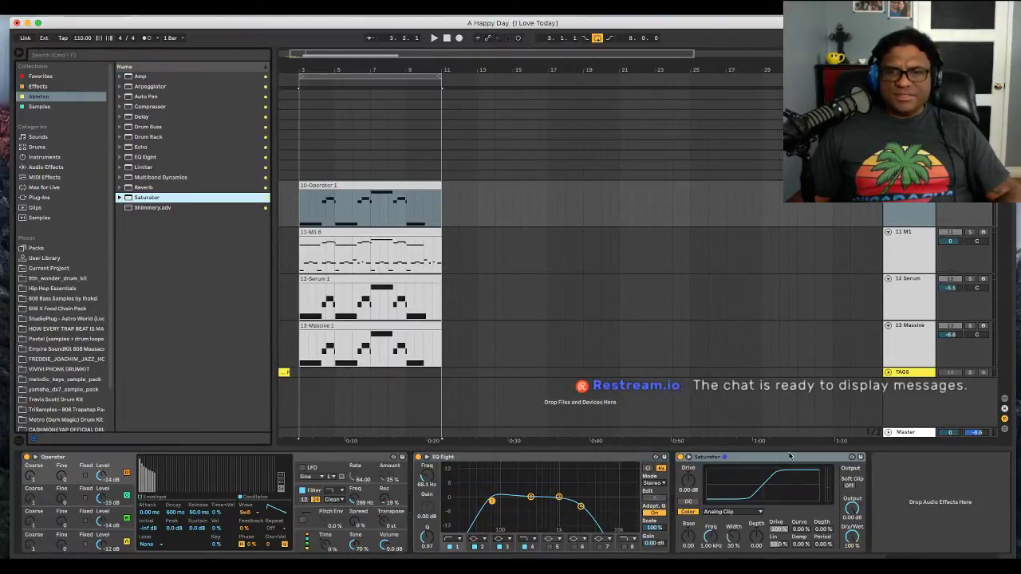
{"action": "key", "text": "space"}
{"action": "left_click_drag", "start_coordinate": [688, 480], "coordinate": [688, 471]}
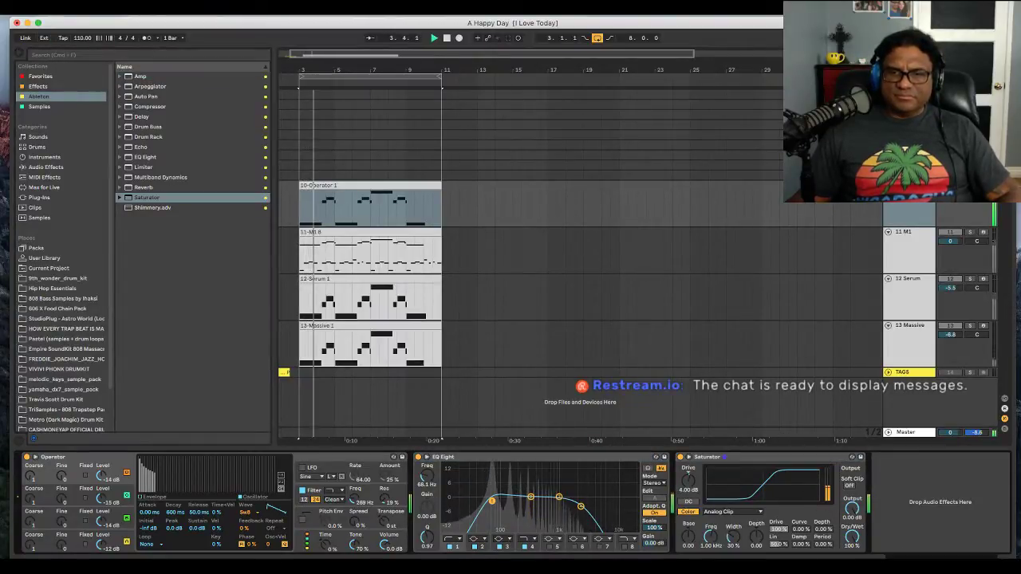
- Set the Saturator's output to -2.29 dB, its color base to -6.86 and its curve to Sinoid Fold
{"action": "left_click_drag", "start_coordinate": [851, 508], "coordinate": [851, 521]}
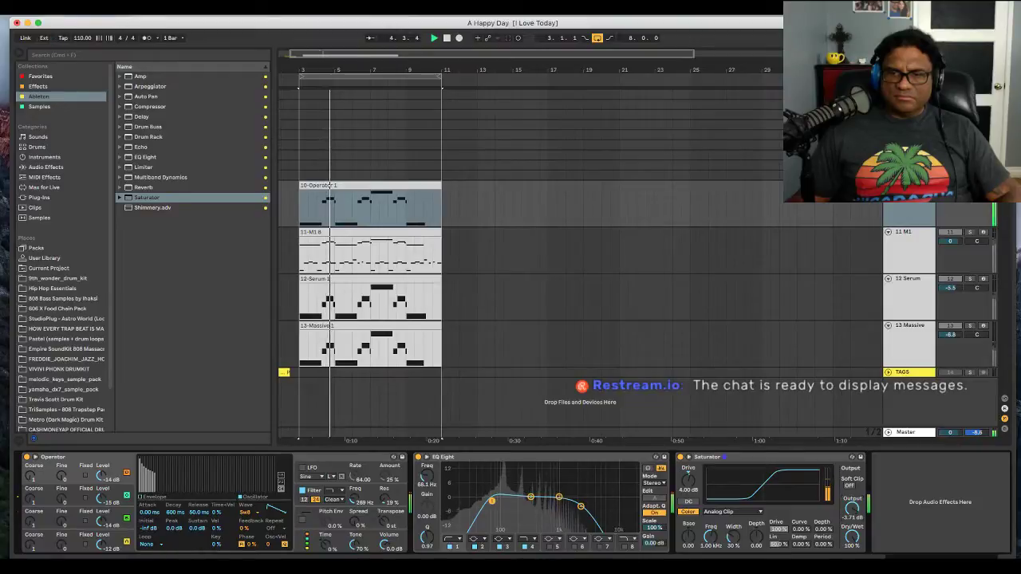
{"action": "left_click_drag", "start_coordinate": [695, 539], "coordinate": [694, 551]}
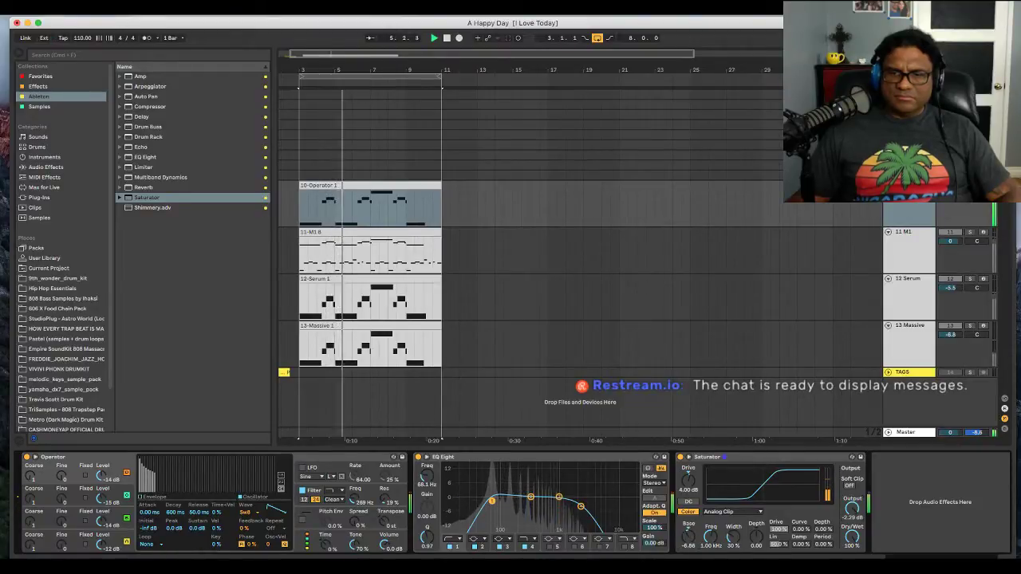
{"action": "left_click", "coordinate": [732, 511]}
{"action": "left_click", "coordinate": [739, 551]}
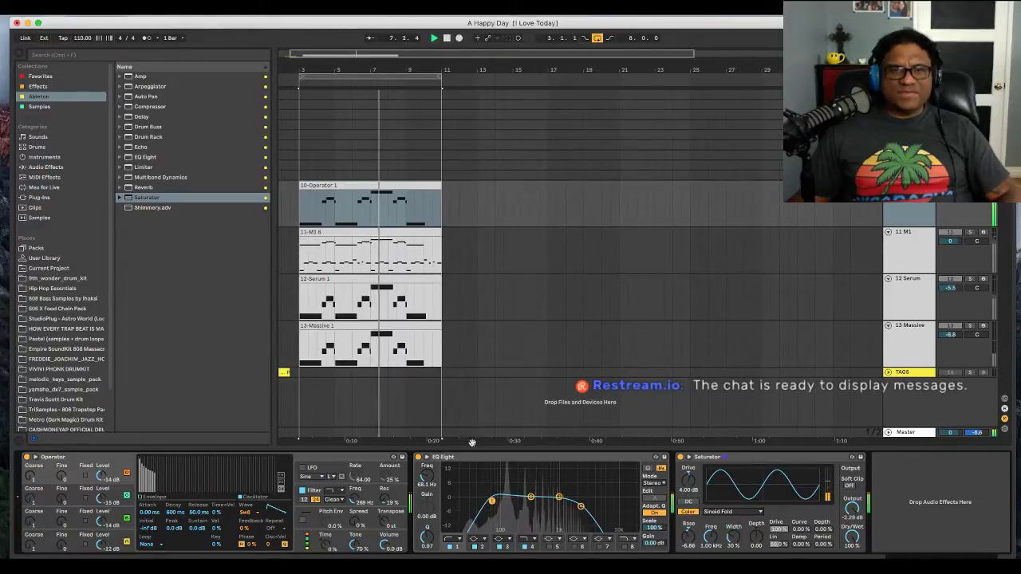
- Compare Saturator's Analog Clip, Medium Curve and Soft Sine curves during playback, then return to Sinoid Fold
{"action": "left_click", "coordinate": [732, 511]}
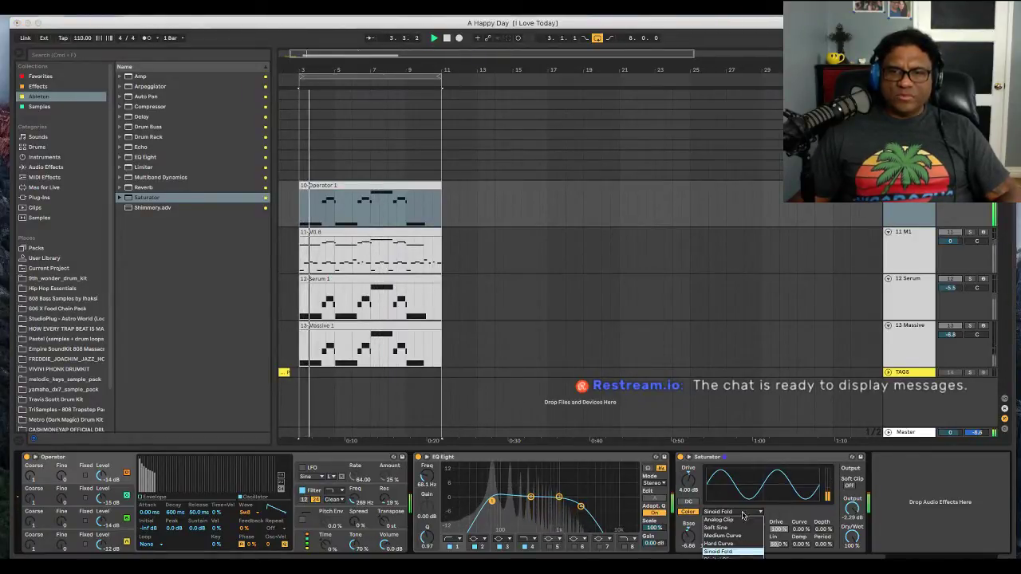
{"action": "left_click", "coordinate": [727, 519]}
{"action": "left_click", "coordinate": [727, 511]}
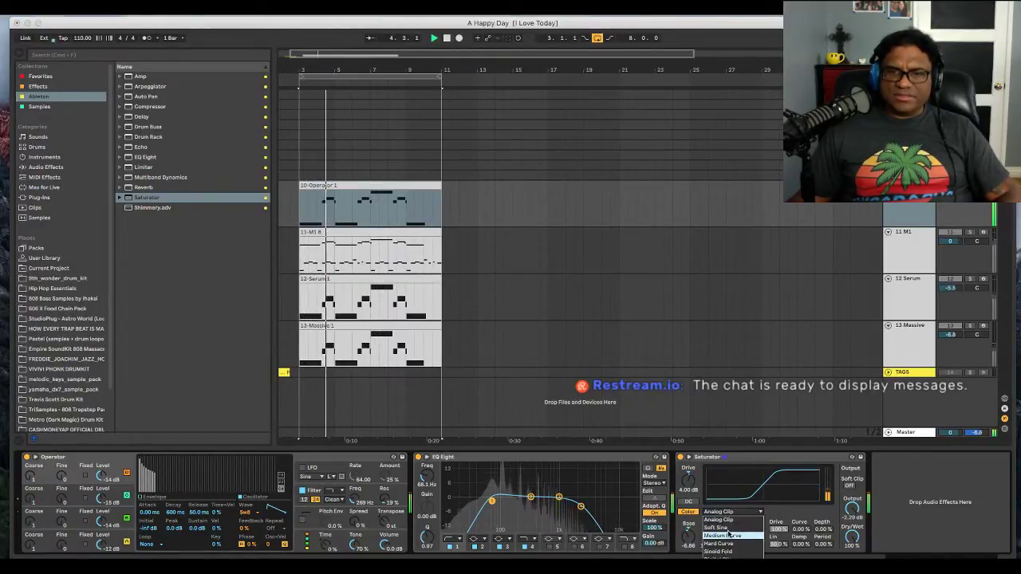
{"action": "left_click", "coordinate": [722, 535]}
{"action": "left_click", "coordinate": [732, 512]}
{"action": "left_click", "coordinate": [729, 527]}
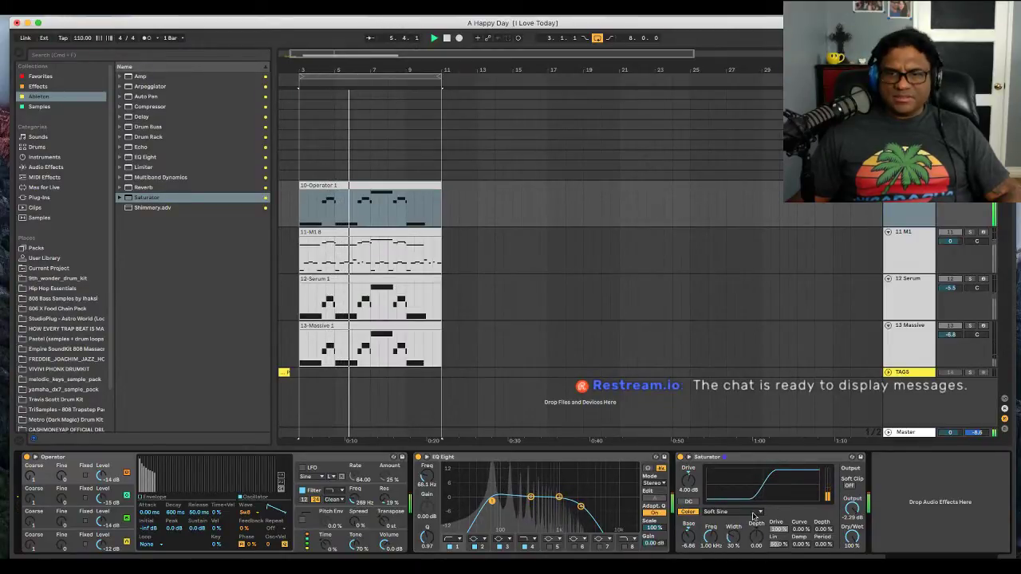
{"action": "left_click", "coordinate": [752, 513]}
{"action": "left_click", "coordinate": [727, 551]}
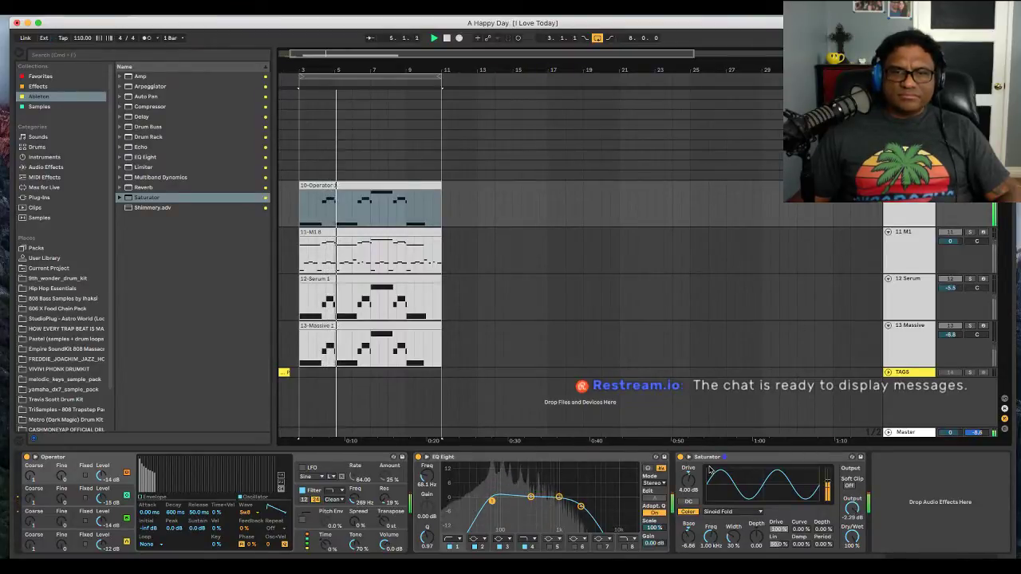
- Add a Compressor to the Operator track, place it between Operator and EQ Eight, and audition the part
{"action": "left_click", "coordinate": [156, 107]}
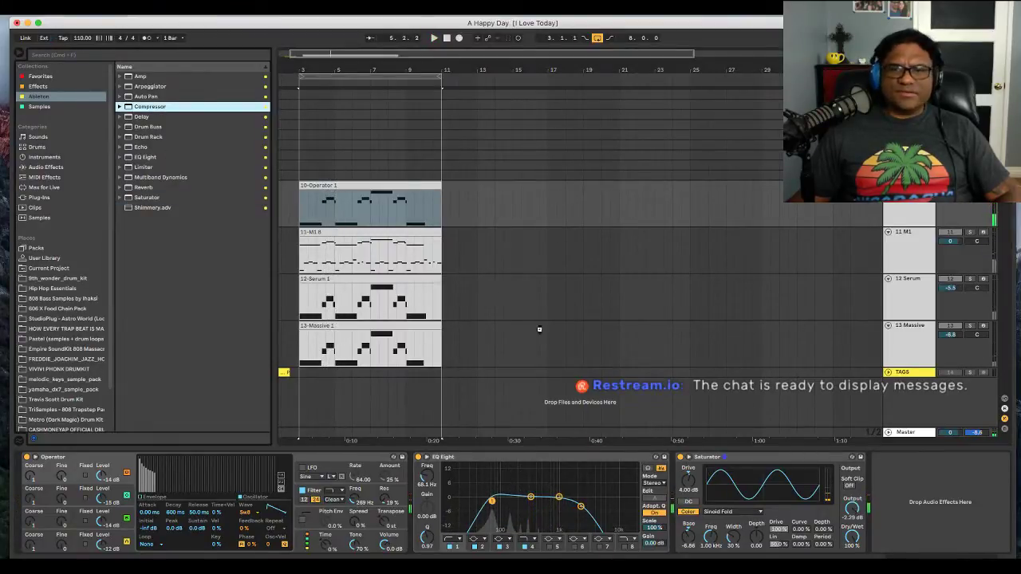
{"action": "left_click_drag", "start_coordinate": [539, 329], "coordinate": [839, 462]}
{"action": "left_click", "coordinate": [945, 464]}
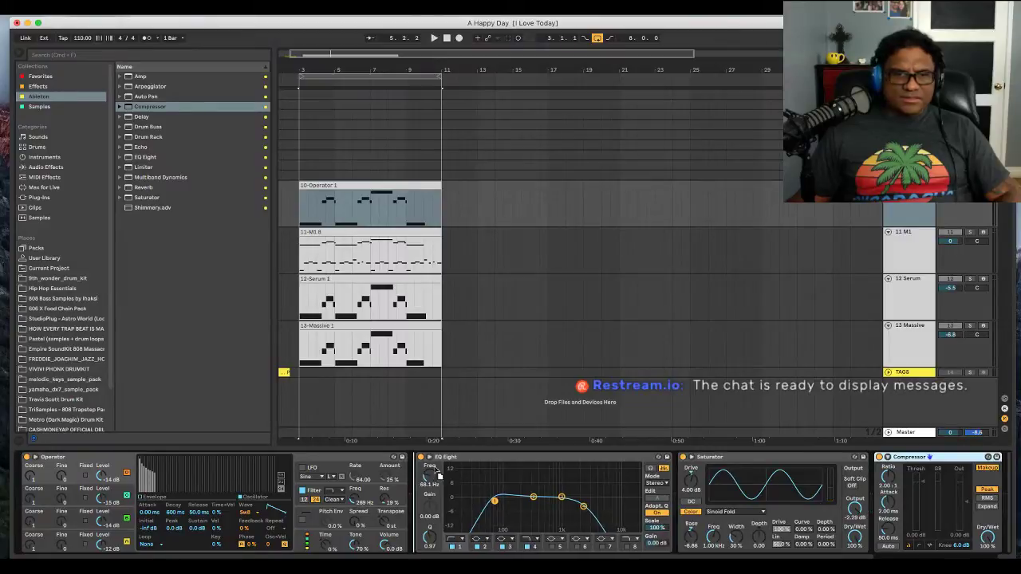
{"action": "mouse_move", "coordinate": [930, 457]}
{"action": "left_mouse_down"}
{"action": "mouse_move", "coordinate": [463, 509]}
{"action": "mouse_move", "coordinate": [506, 517]}
{"action": "mouse_move", "coordinate": [506, 504]}
{"action": "left_mouse_up"}
{"action": "key", "text": "space"}
{"action": "key", "text": "space"}
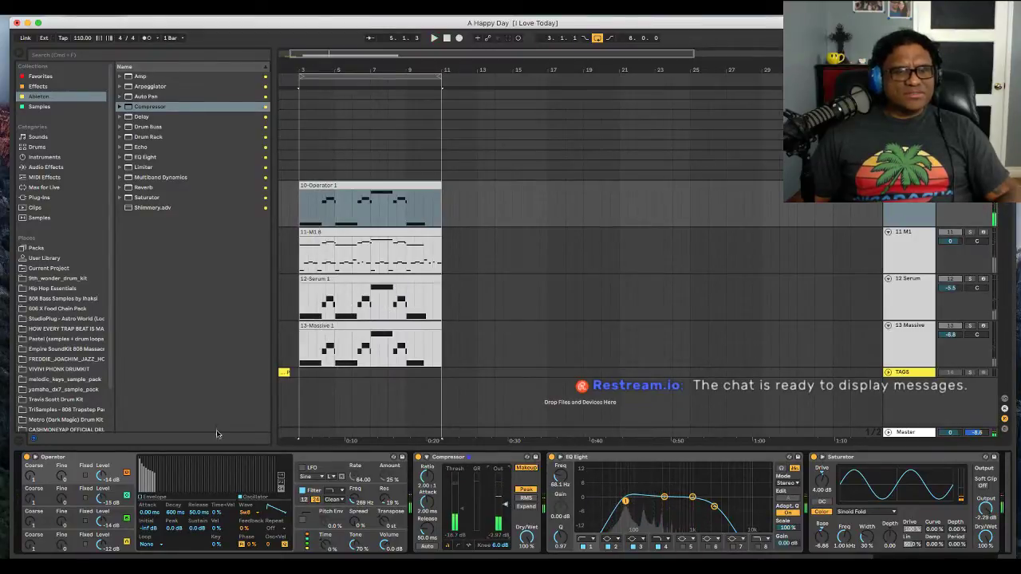
- Select all notes in the Operator clip, lower their velocities to the 53–93 range, play it and return to the device chain
{"action": "double_click", "coordinate": [335, 184]}
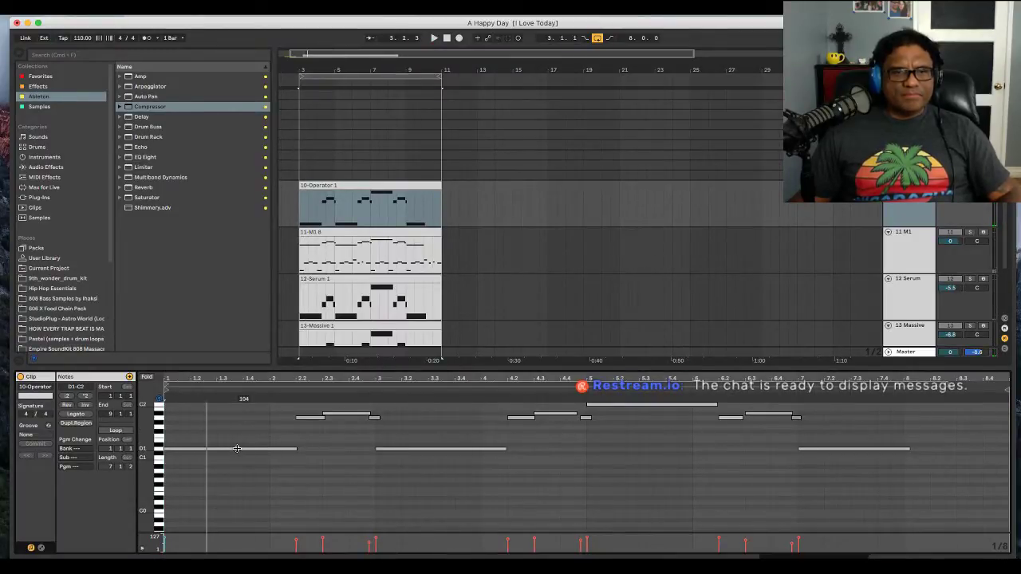
{"action": "key", "text": "super+a"}
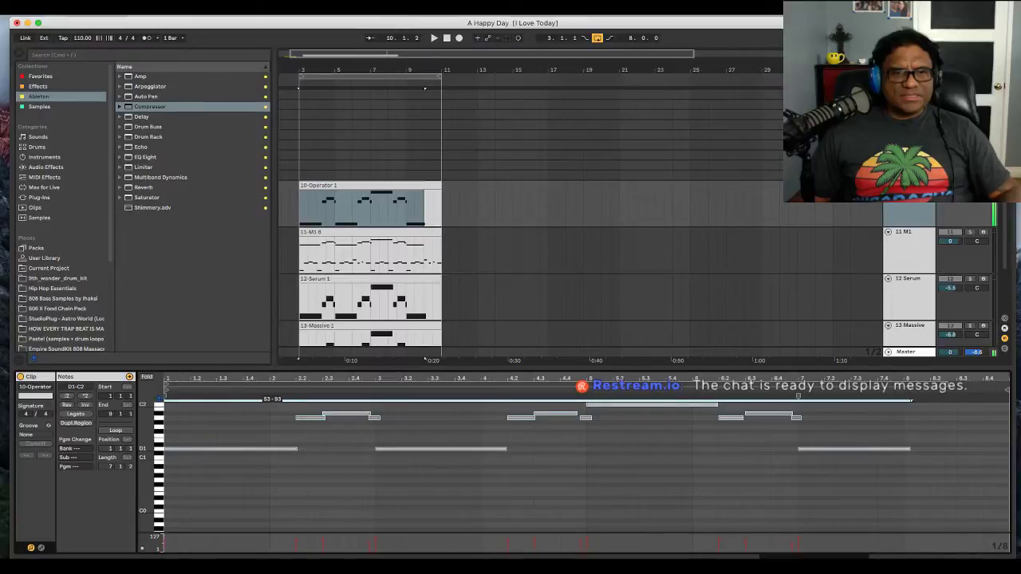
{"action": "key", "text": "space"}
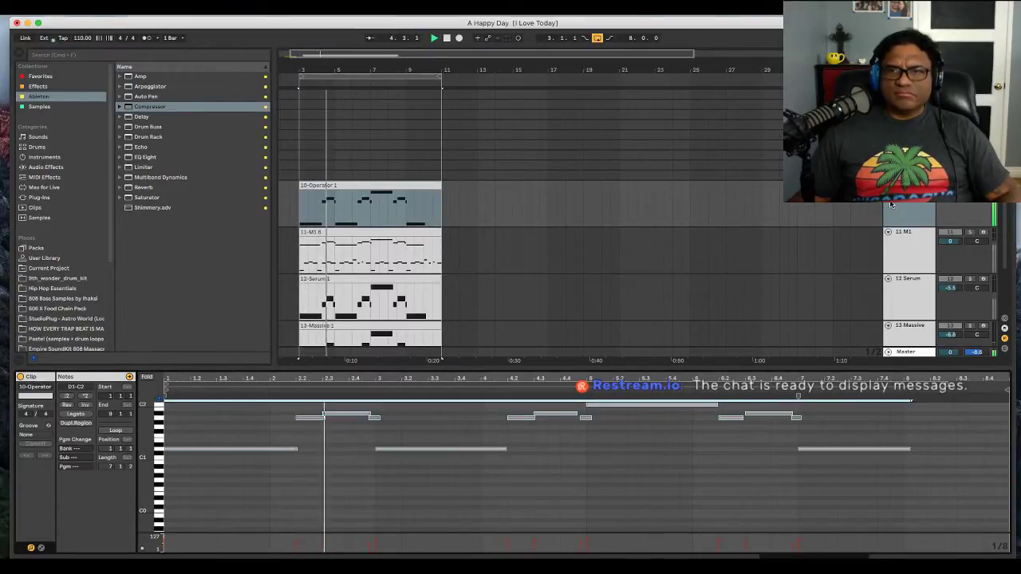
{"action": "key", "text": "shift+Tab"}
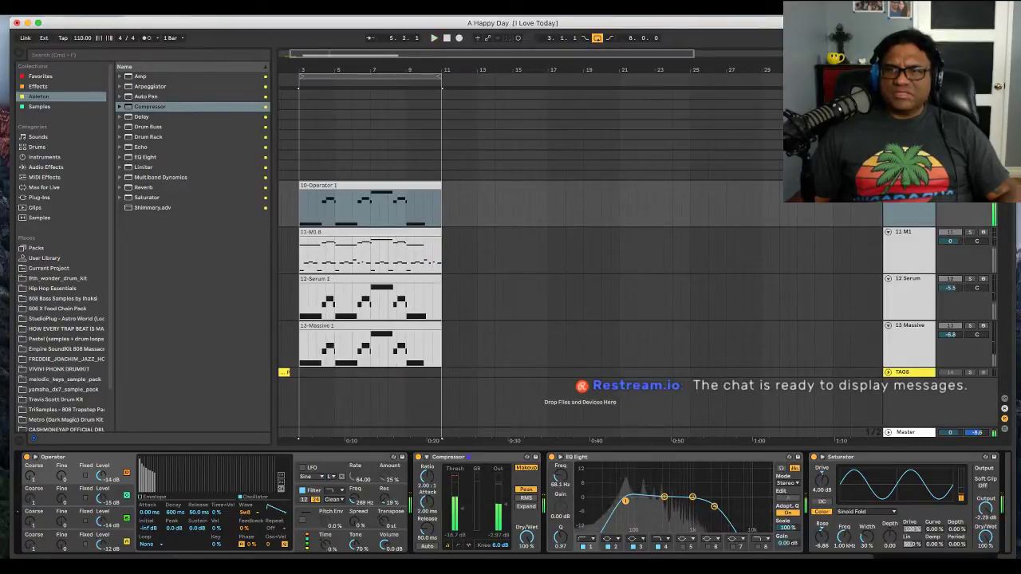
- Audition the Operator part together with the M1, Serum and Massive tracks, then solo M1
{"action": "key", "text": "space"}
{"action": "key", "text": "space"}
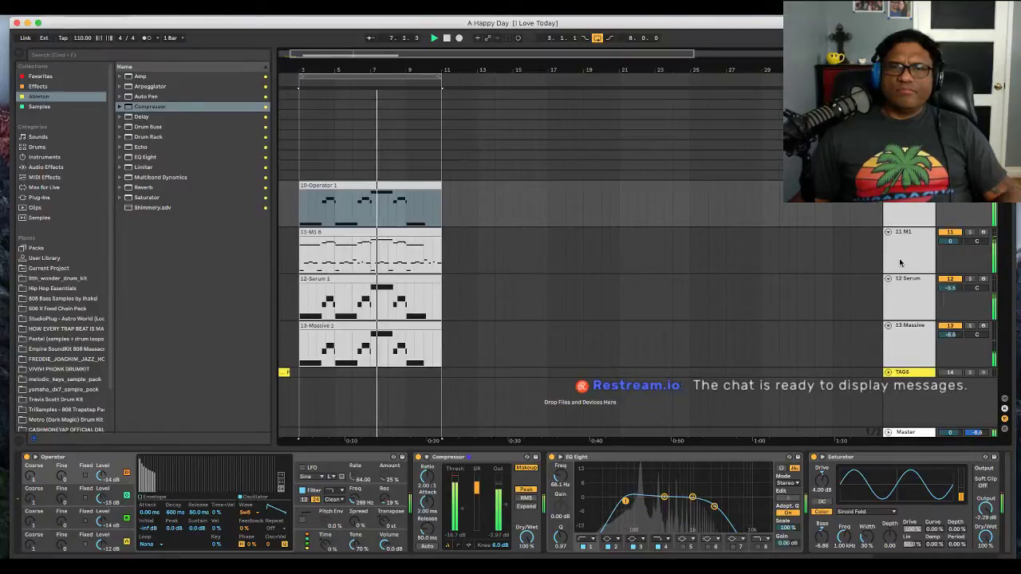
{"action": "key", "text": "space"}
{"action": "key", "text": "space"}
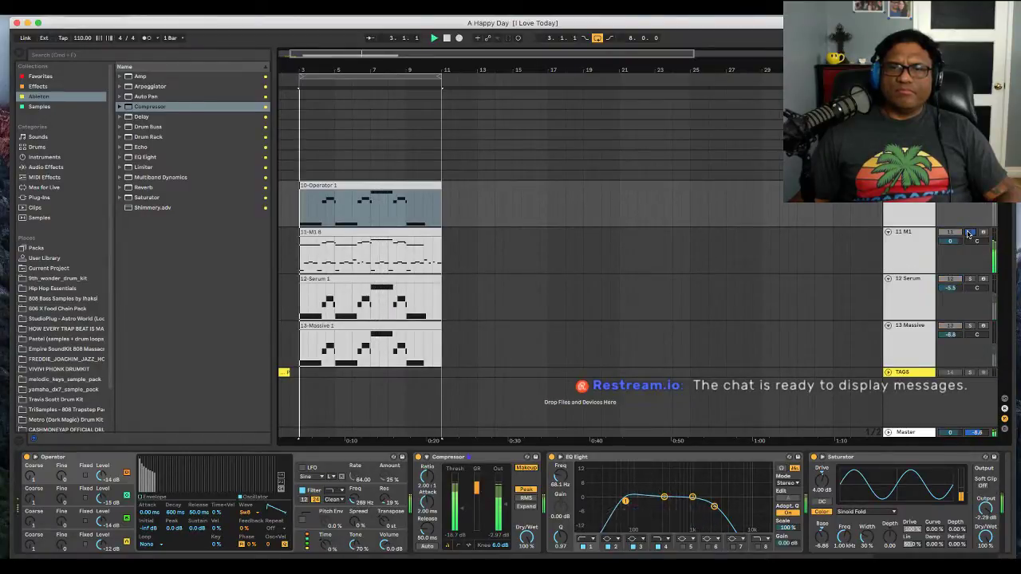
- Solo the Serum track and open its Serum plugin window
{"action": "left_click", "coordinate": [970, 279]}
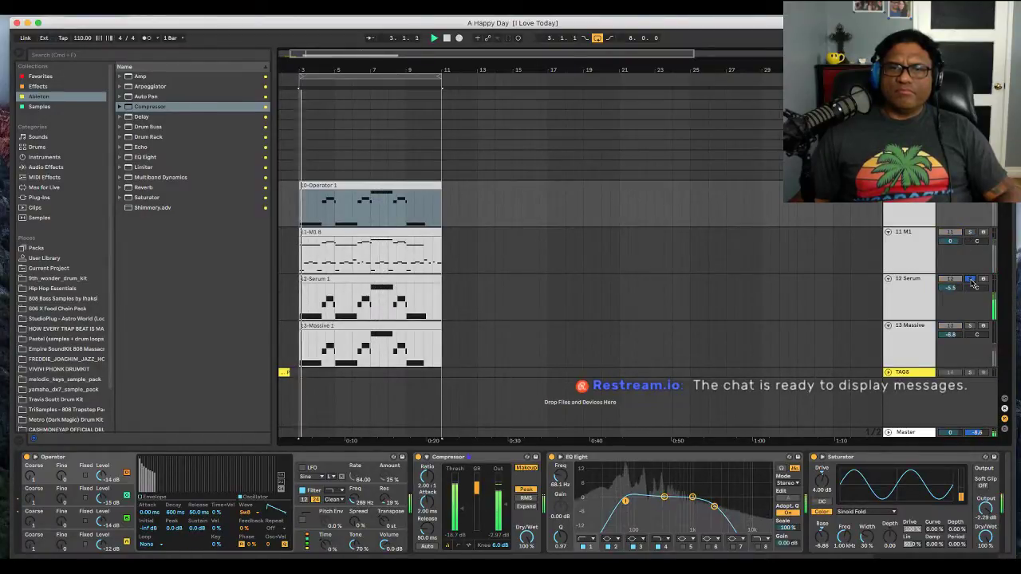
{"action": "left_click", "coordinate": [918, 283]}
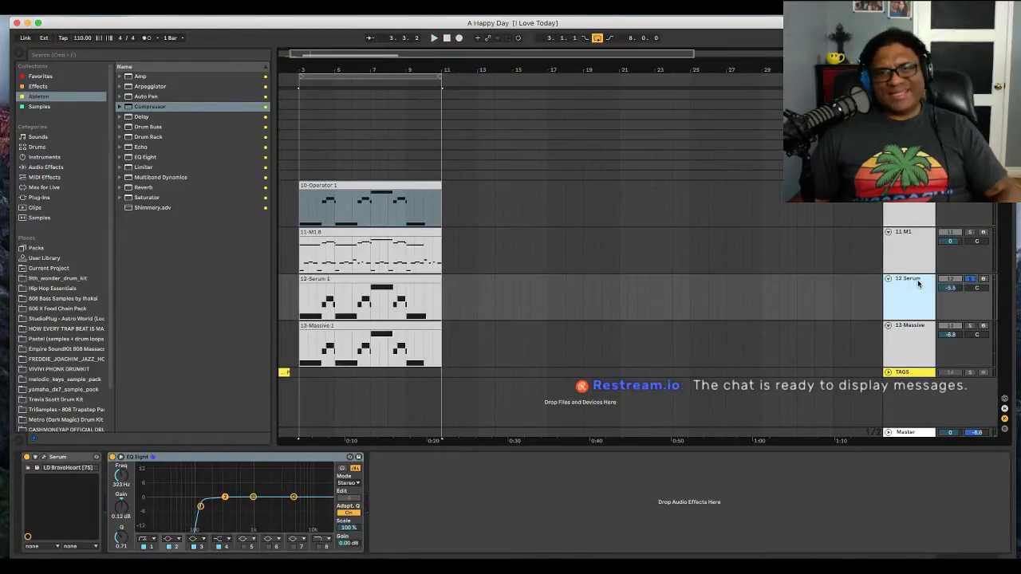
{"action": "left_click", "coordinate": [44, 457]}
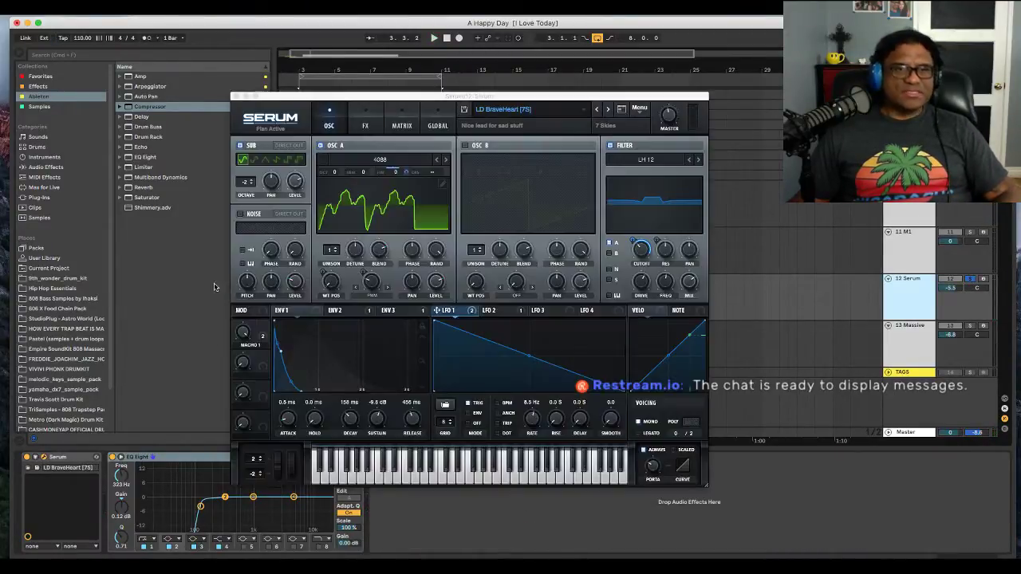
- Try the Serum lead presets LD Jacked, LD Nadamoog, LD Postmodern Talking and LD Scratchy (Hold!) during playback
{"action": "left_click", "coordinate": [500, 110]}
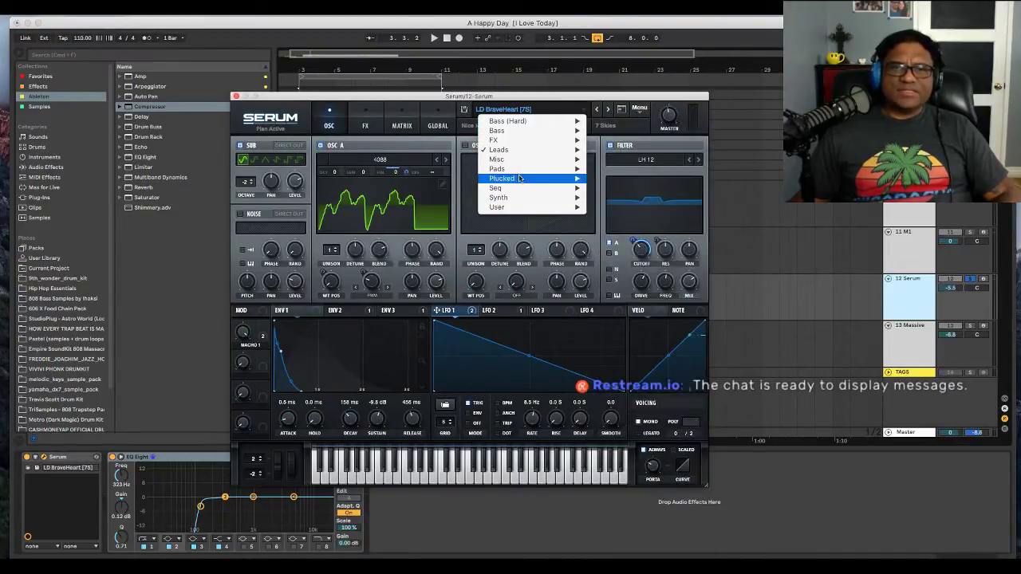
{"action": "mouse_move", "coordinate": [512, 155]}
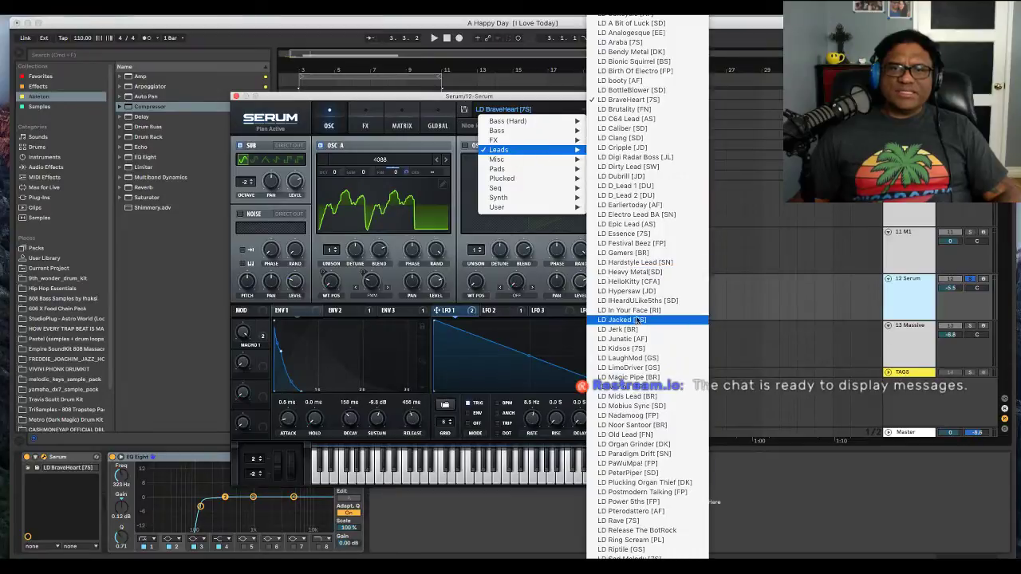
{"action": "left_click", "coordinate": [637, 319]}
{"action": "key", "text": "space"}
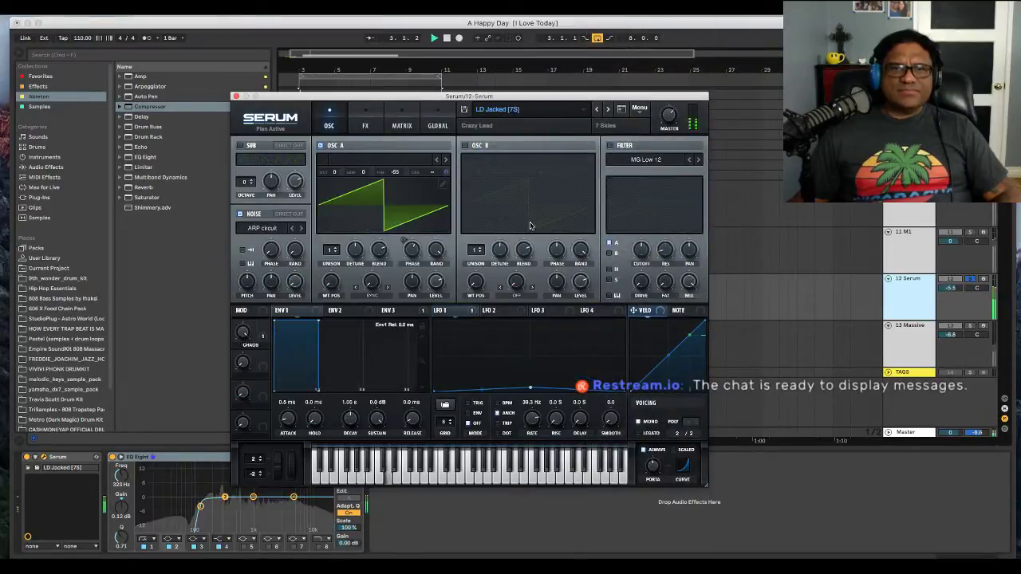
{"action": "left_click", "coordinate": [488, 110]}
{"action": "mouse_move", "coordinate": [510, 150]}
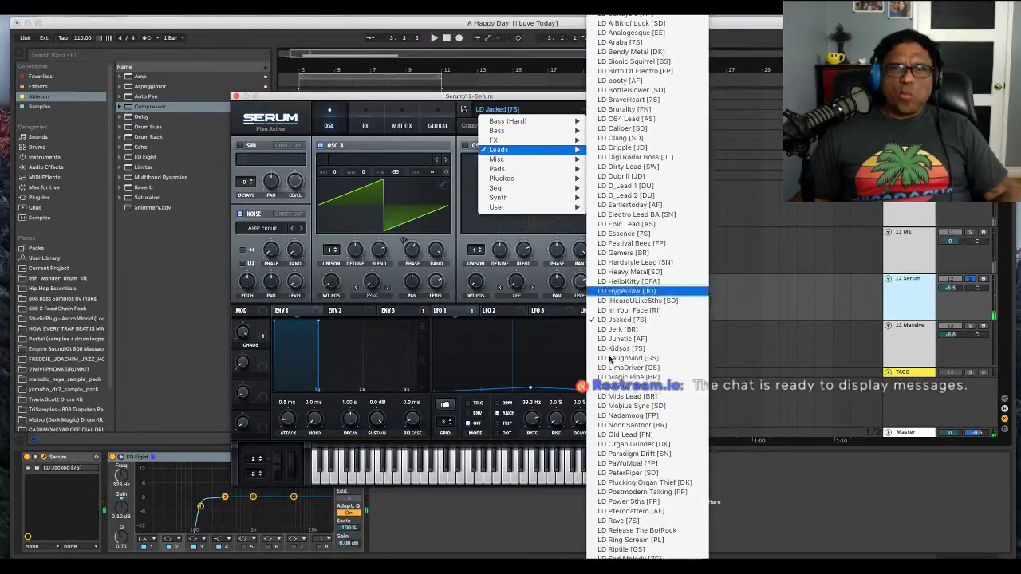
{"action": "left_click", "coordinate": [628, 414]}
{"action": "left_click", "coordinate": [523, 114]}
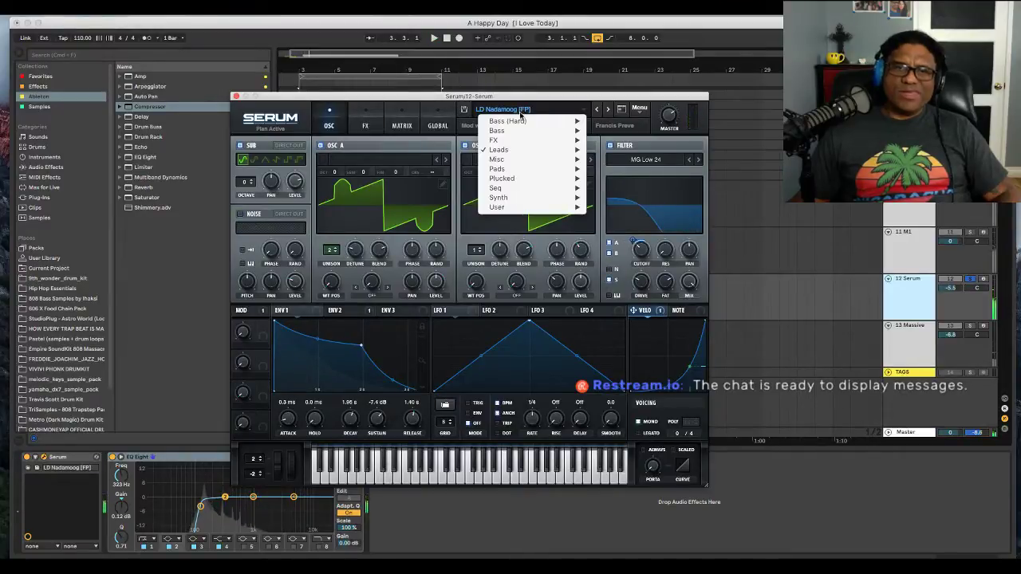
{"action": "mouse_move", "coordinate": [523, 152]}
{"action": "left_click", "coordinate": [667, 493]}
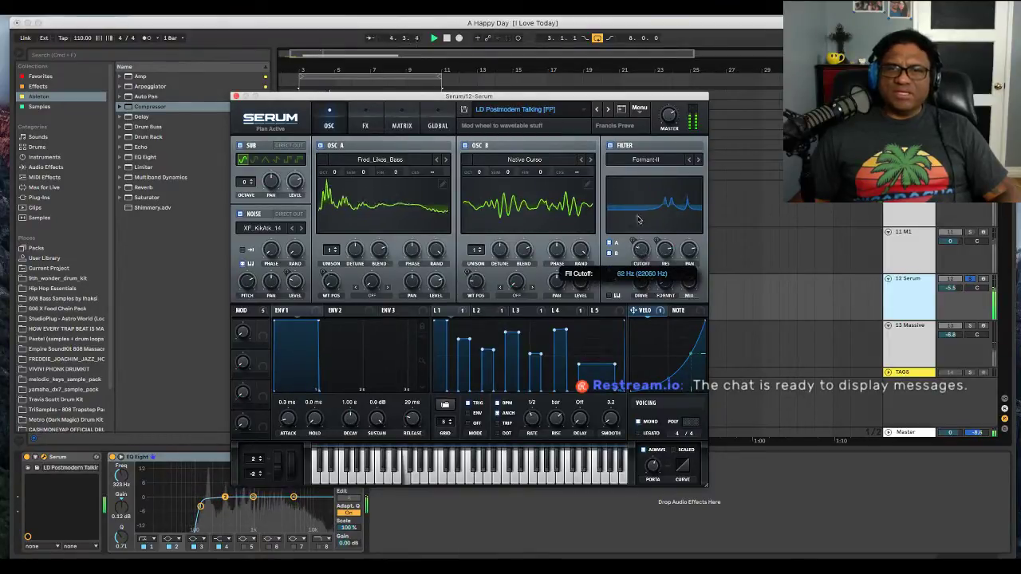
{"action": "left_click", "coordinate": [515, 110]}
{"action": "mouse_move", "coordinate": [524, 156]}
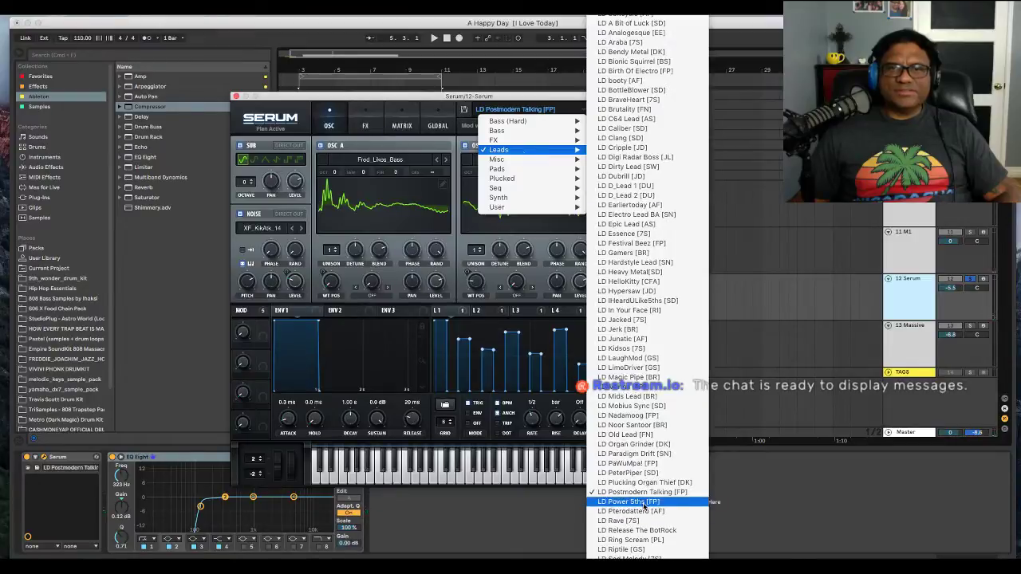
{"action": "scroll", "coordinate": [654, 478], "scroll_direction": "down", "scroll_amount": 4}
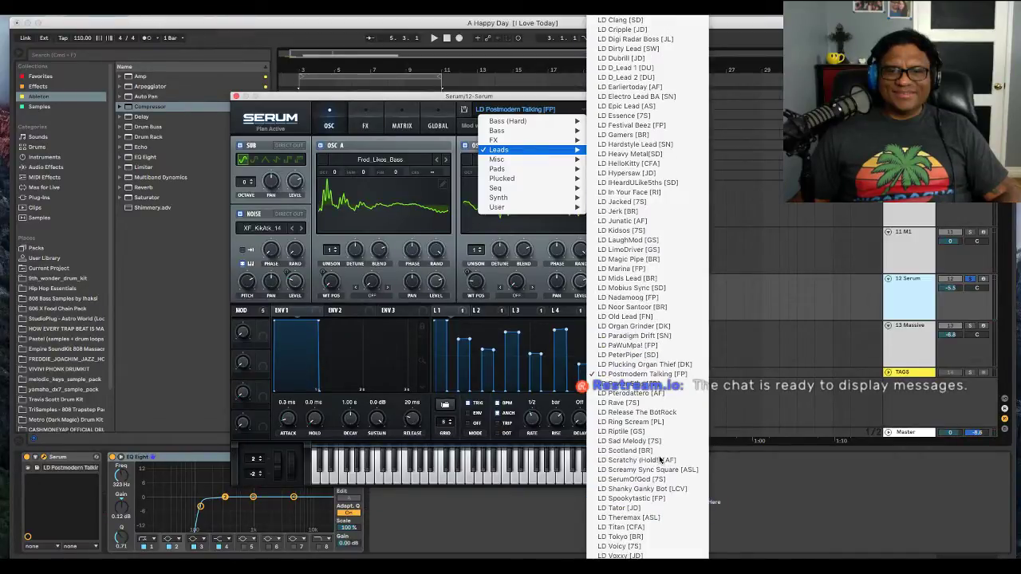
{"action": "left_click", "coordinate": [661, 459]}
- Load the Serum lead preset LD D_Lead 2 and raise its filter cutoff
{"action": "left_click", "coordinate": [516, 109]}
{"action": "mouse_move", "coordinate": [527, 150]}
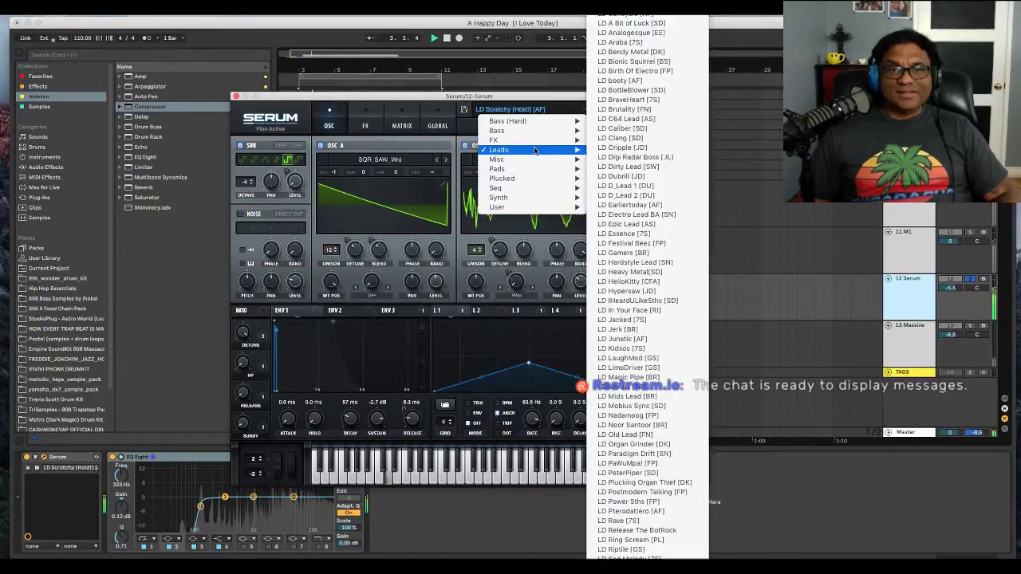
{"action": "left_click", "coordinate": [655, 198]}
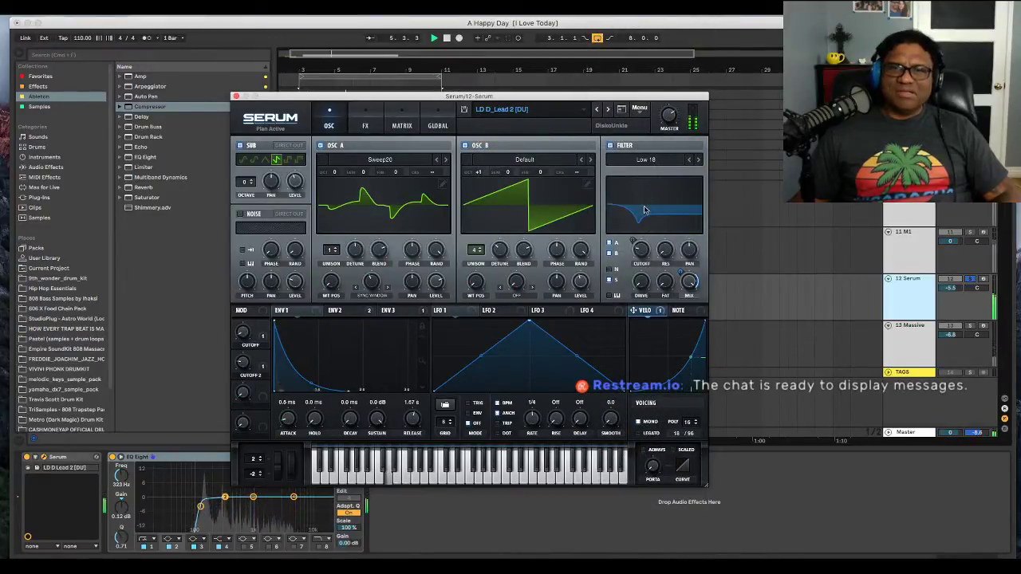
{"action": "mouse_move", "coordinate": [644, 246]}
{"action": "left_mouse_down"}
{"action": "mouse_move", "coordinate": [654, 208]}
{"action": "mouse_move", "coordinate": [656, 244]}
{"action": "left_mouse_up"}
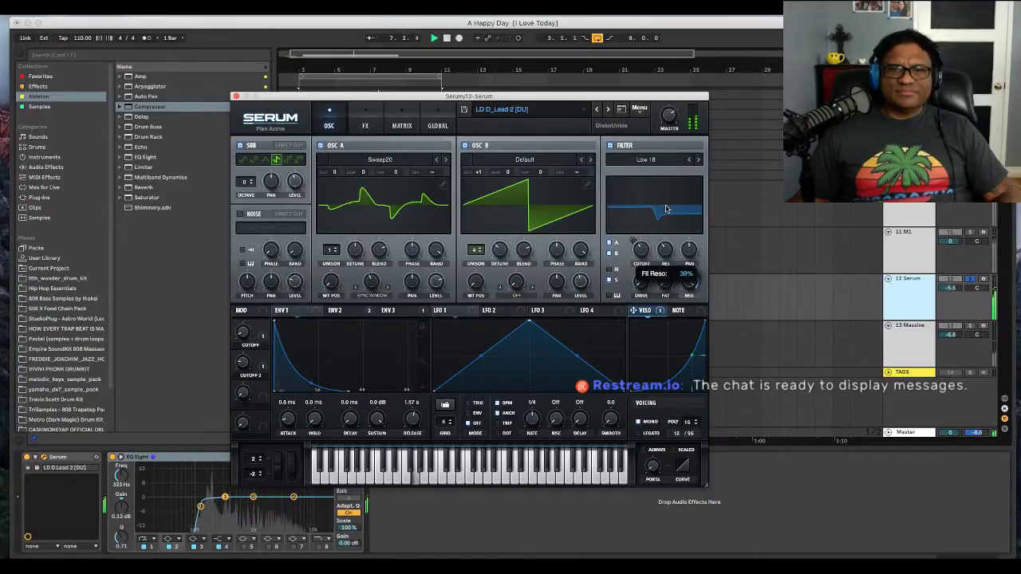
- Reshape LFO 1 into a falling ramp and pull the LFO 2 peak toward its start, then show LFO 1 again
{"action": "left_click", "coordinate": [439, 311]}
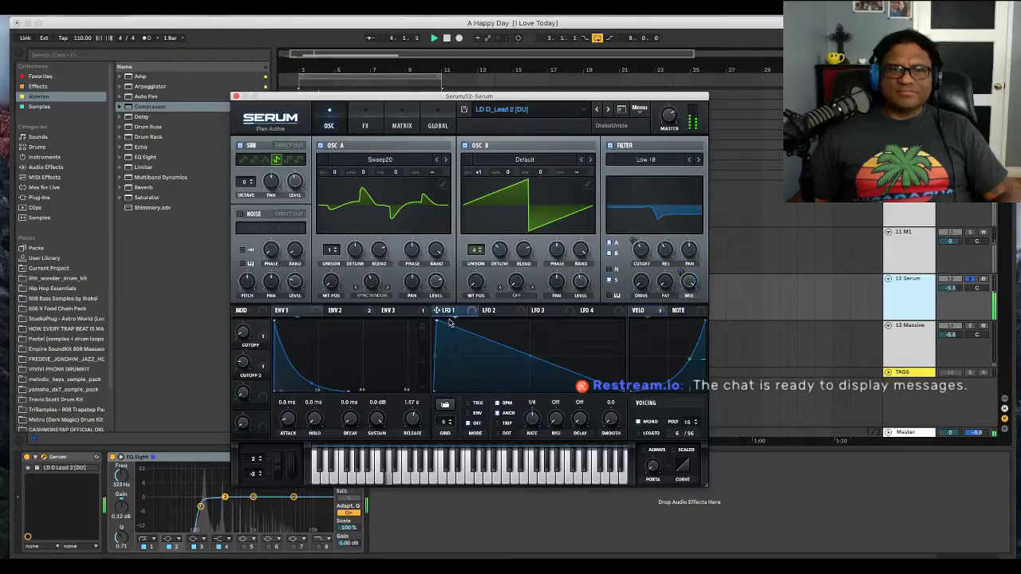
{"action": "mouse_move", "coordinate": [445, 326]}
{"action": "left_mouse_down"}
{"action": "mouse_move", "coordinate": [540, 347]}
{"action": "mouse_move", "coordinate": [467, 346]}
{"action": "mouse_move", "coordinate": [452, 323]}
{"action": "mouse_move", "coordinate": [434, 322]}
{"action": "left_mouse_up"}
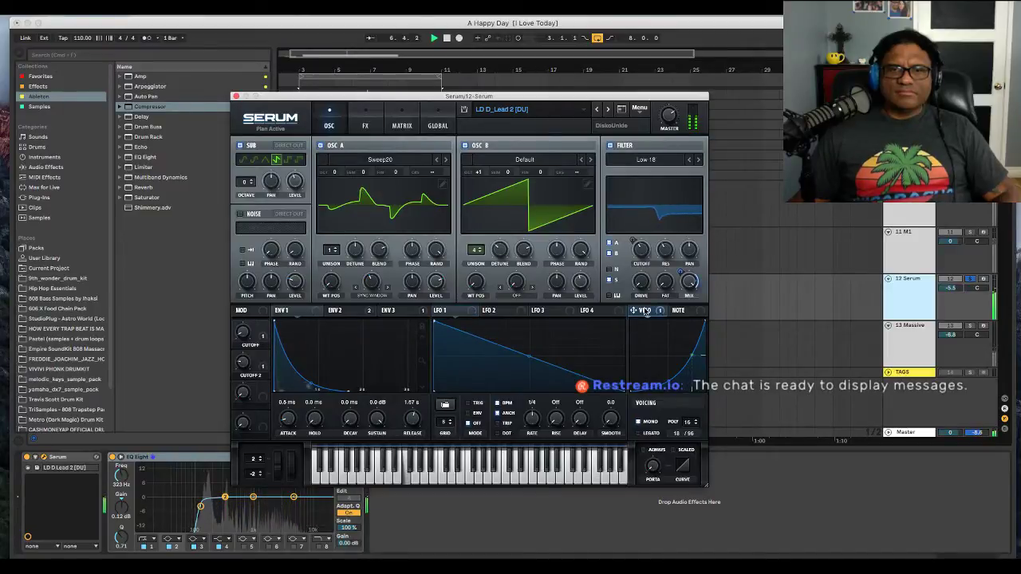
{"action": "left_click", "coordinate": [492, 310]}
{"action": "left_click_drag", "start_coordinate": [530, 323], "coordinate": [468, 348]}
{"action": "left_click", "coordinate": [449, 311]}
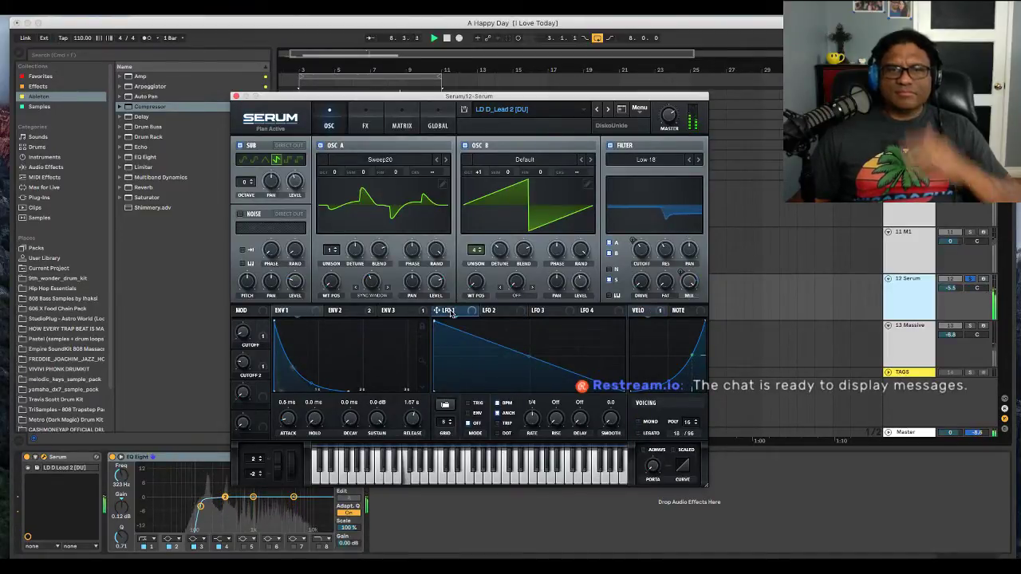
- Set Serum's oscillator A unison to 2 voices, lower its detune, and take the Serum track out of solo
{"action": "left_click", "coordinate": [334, 248]}
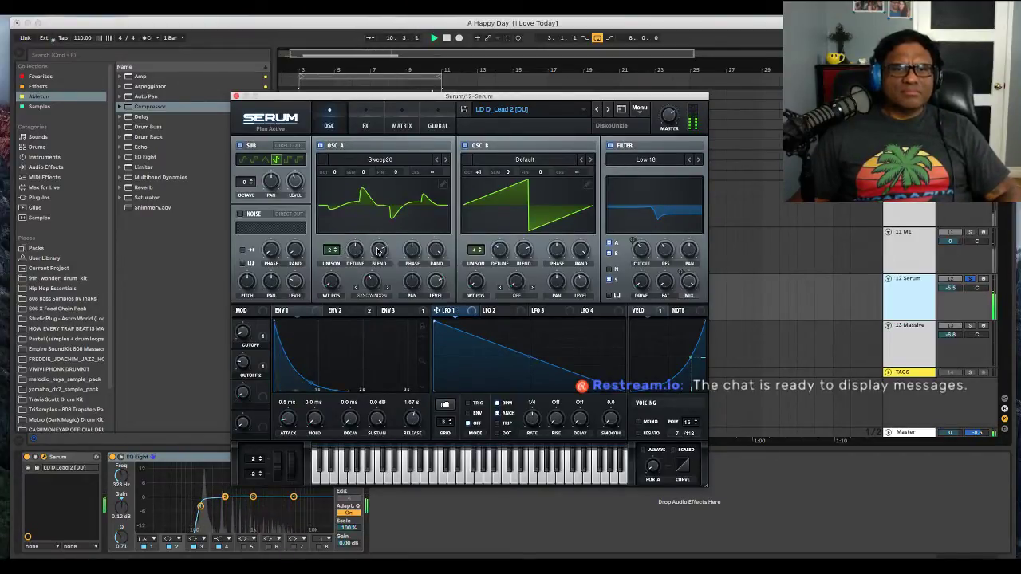
{"action": "mouse_move", "coordinate": [358, 251]}
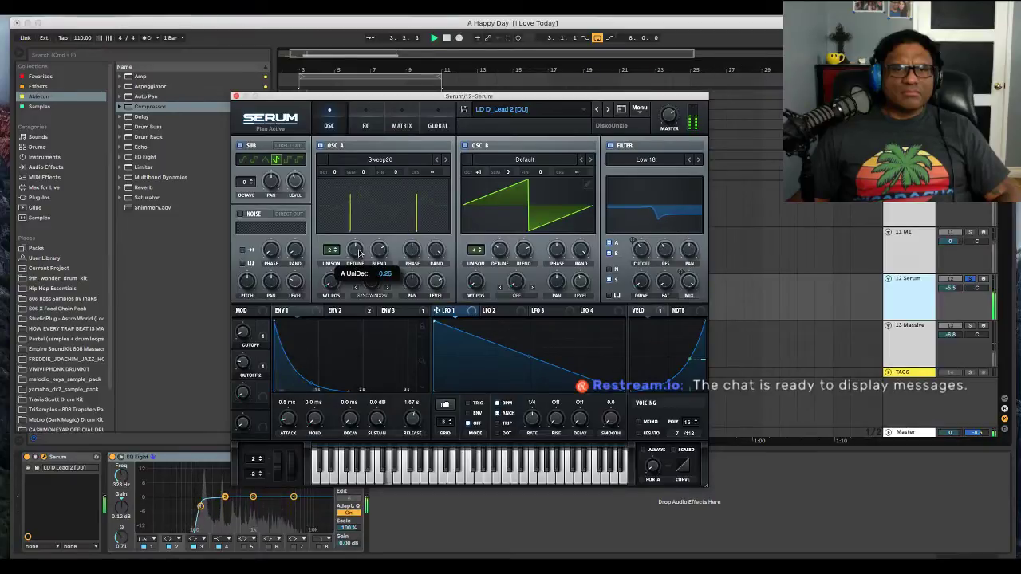
{"action": "left_click_drag", "start_coordinate": [358, 251], "coordinate": [359, 283]}
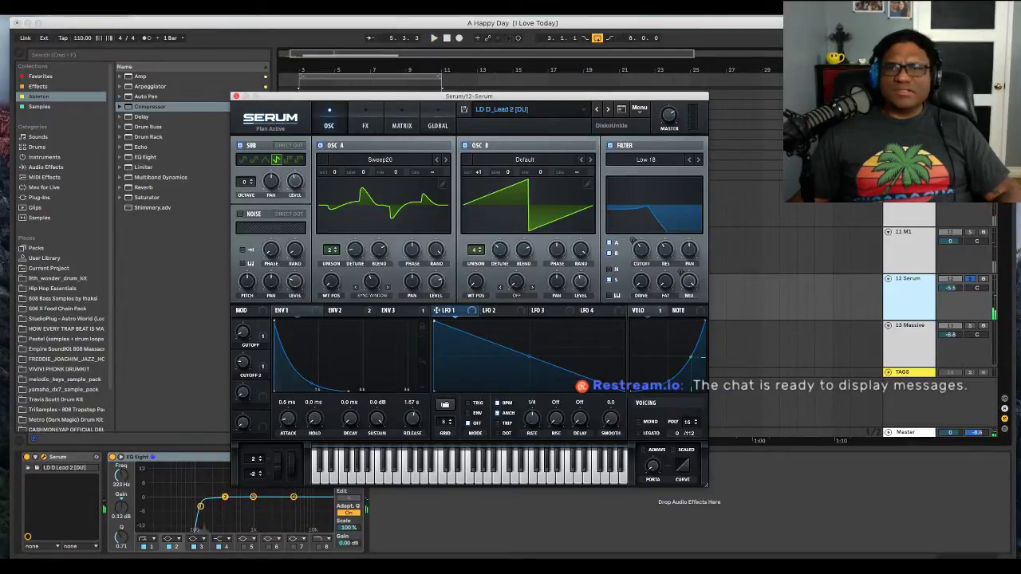
{"action": "left_click", "coordinate": [969, 279]}
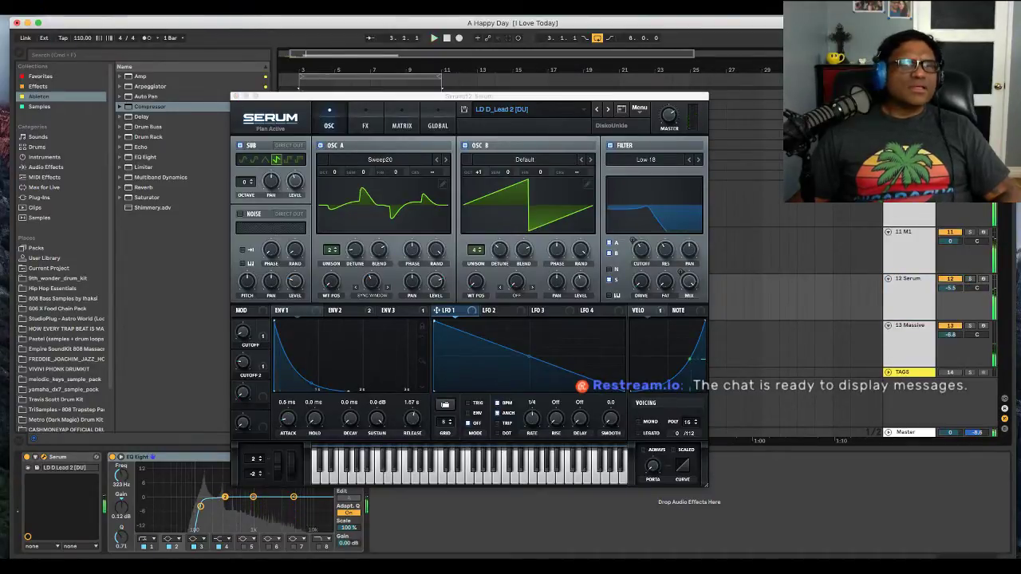
- Close the Serum window and try to set the audio buffer size to 1024 samples in the preferences
{"action": "left_click", "coordinate": [53, 9]}
{"action": "mouse_move", "coordinate": [34, 9]}
{"action": "left_click", "coordinate": [57, 38]}
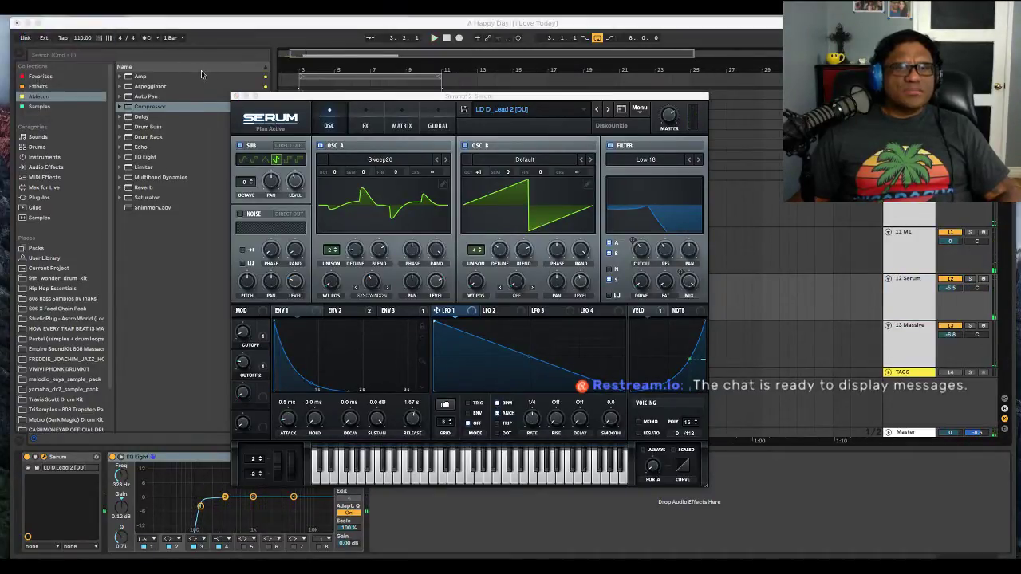
{"action": "left_click", "coordinate": [235, 96]}
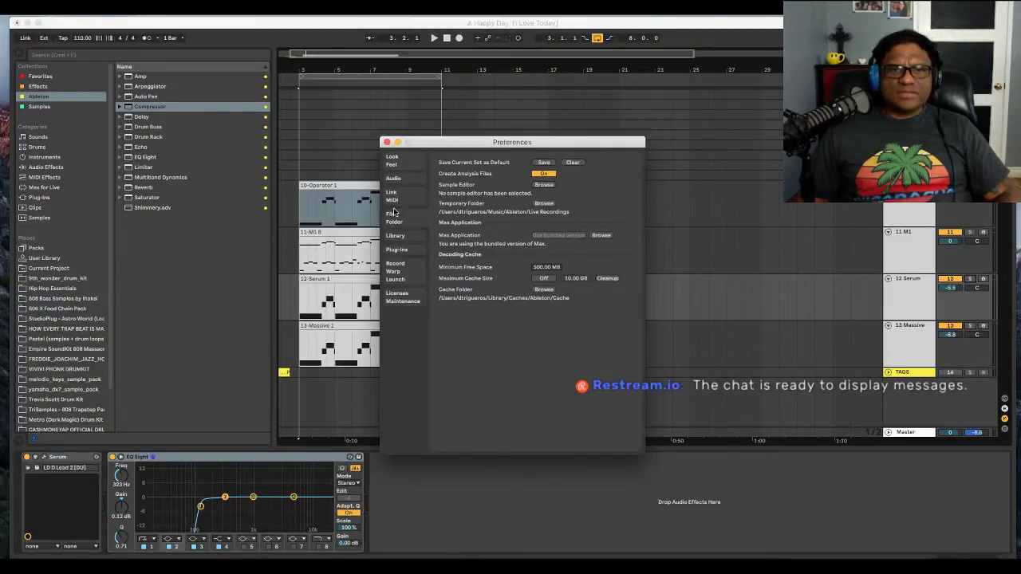
{"action": "left_click", "coordinate": [392, 196]}
{"action": "left_click", "coordinate": [398, 182]}
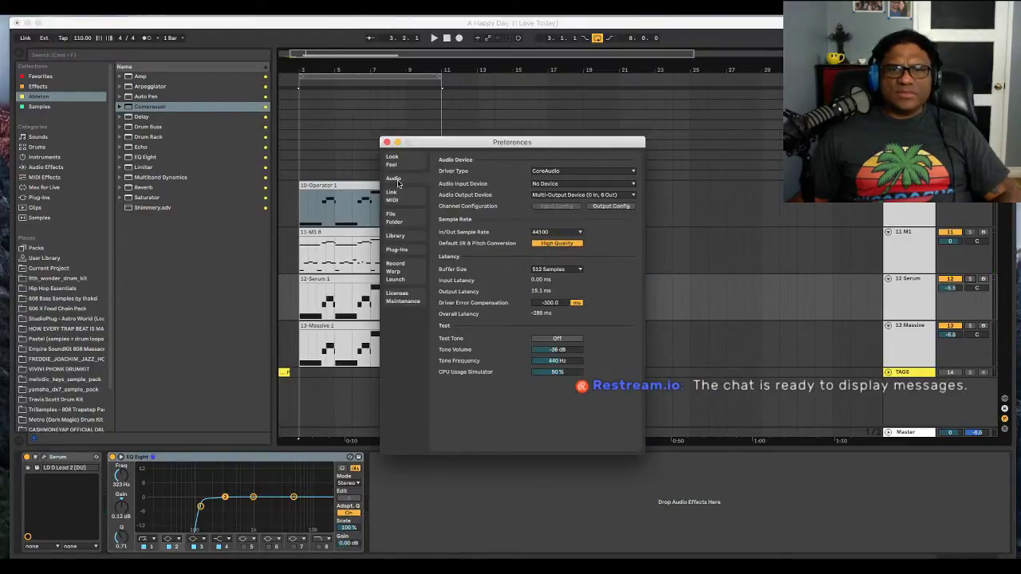
{"action": "left_click", "coordinate": [551, 271]}
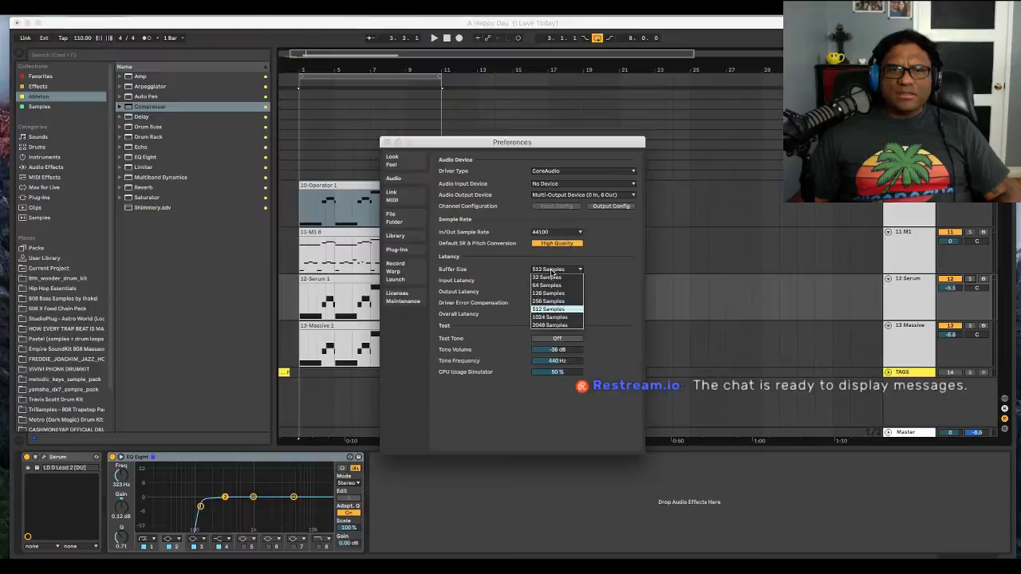
{"action": "left_click", "coordinate": [556, 318]}
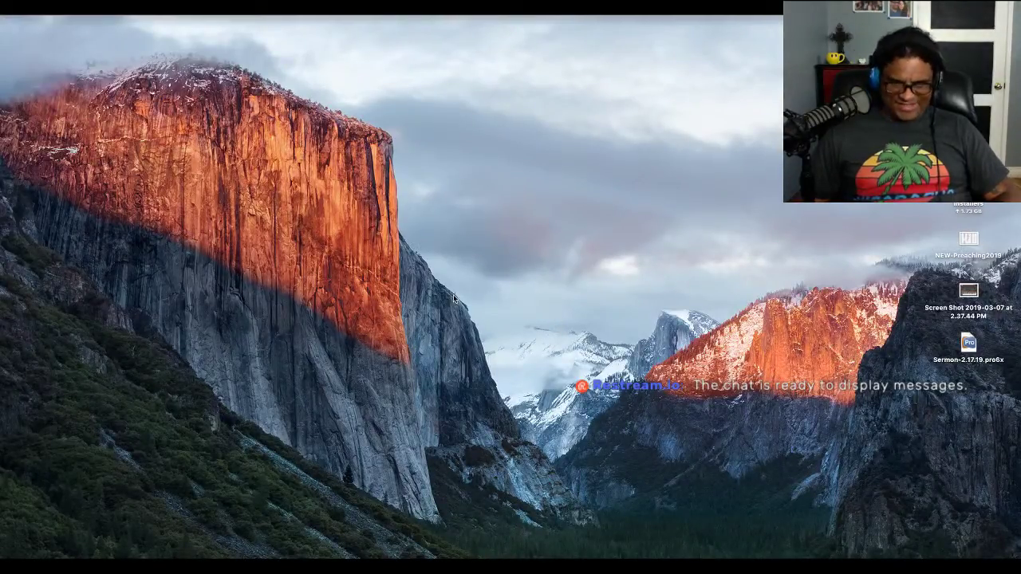
- Relaunch Ableton Live, ignore the system crash report and recover the Live Set A Happy Day.als
{"action": "mouse_move", "coordinate": [275, 555]}
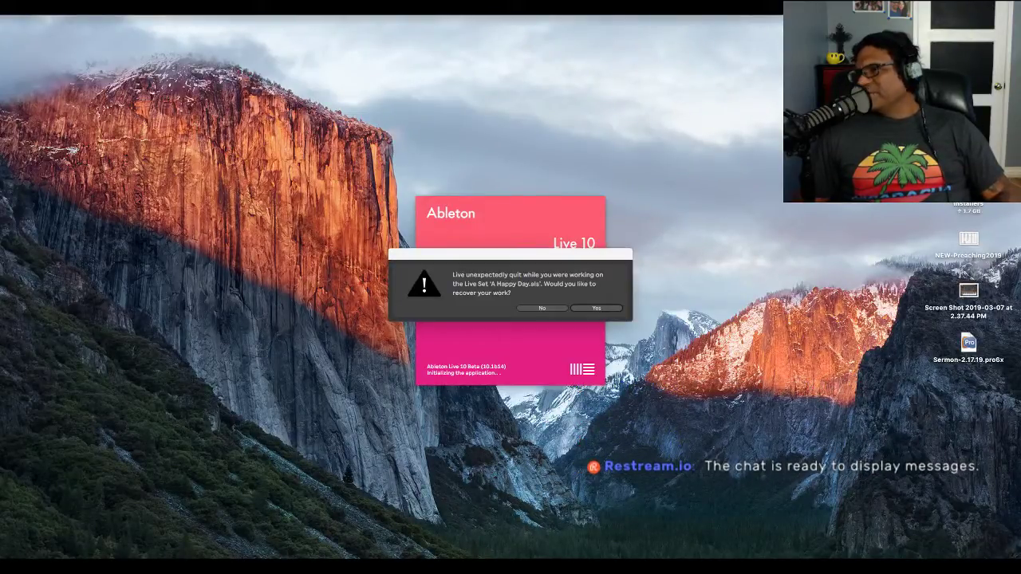
{"action": "left_click", "coordinate": [606, 309]}
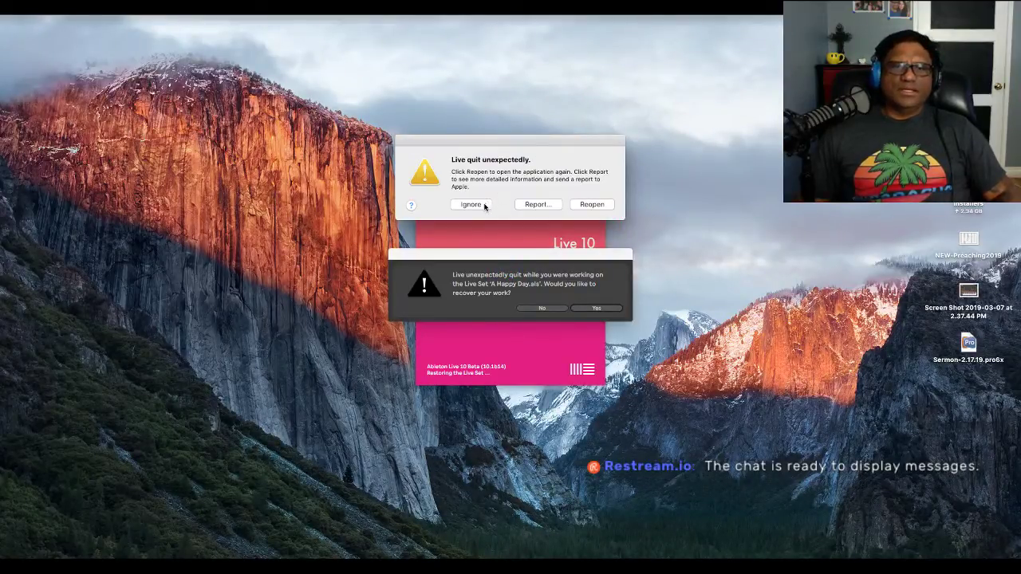
{"action": "left_click", "coordinate": [482, 206]}
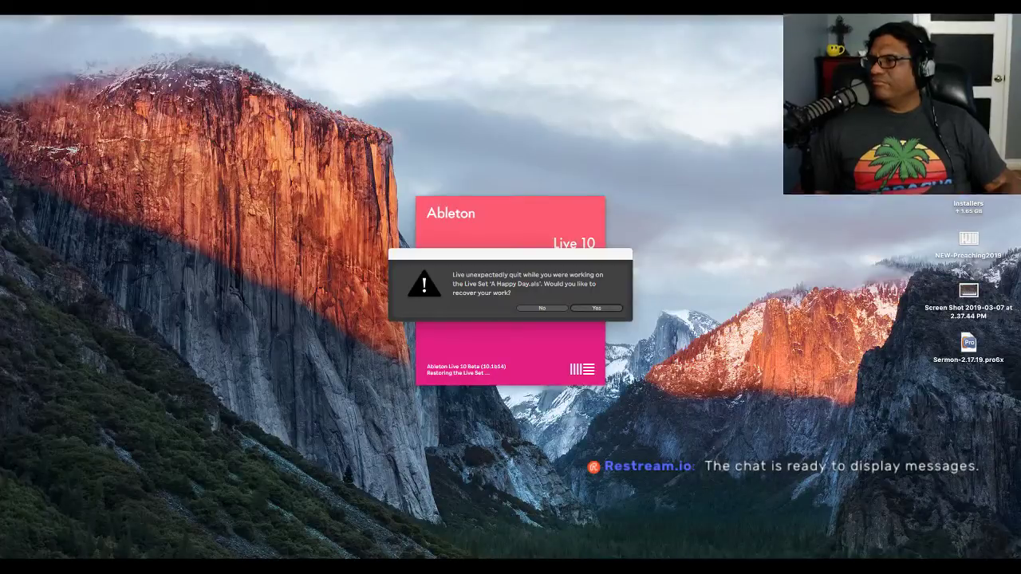
{"action": "left_click", "coordinate": [586, 303]}
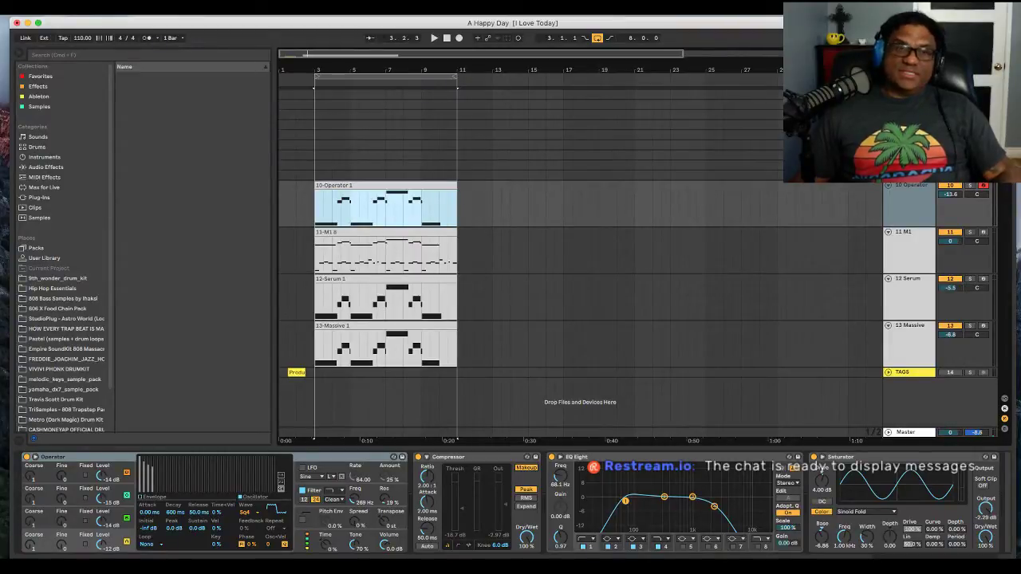
- Set the audio buffer size to 1024 samples in the preferences, then close them and the crash report help view
{"action": "left_click", "coordinate": [57, 8]}
{"action": "mouse_move", "coordinate": [38, 10]}
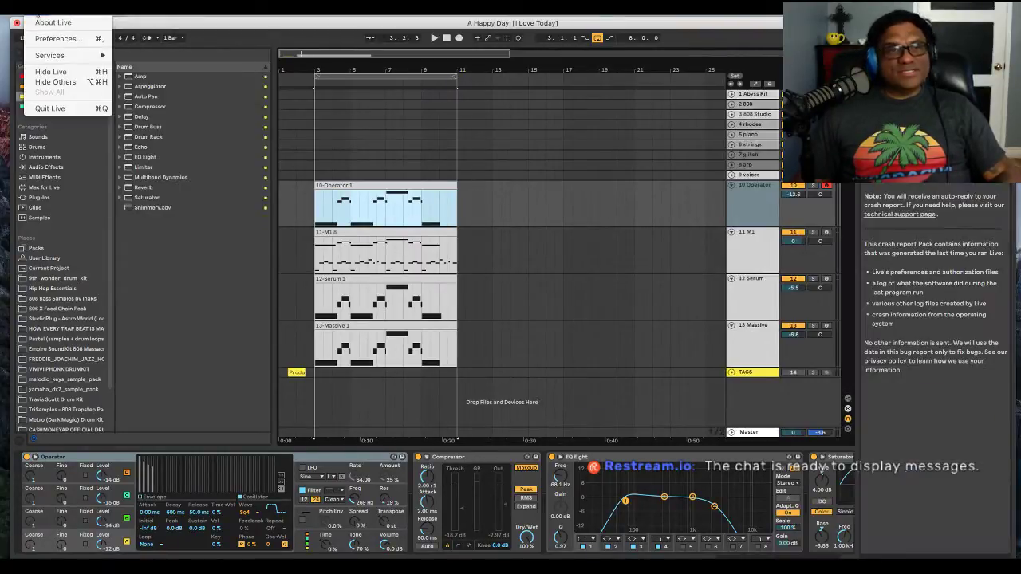
{"action": "left_click", "coordinate": [49, 39]}
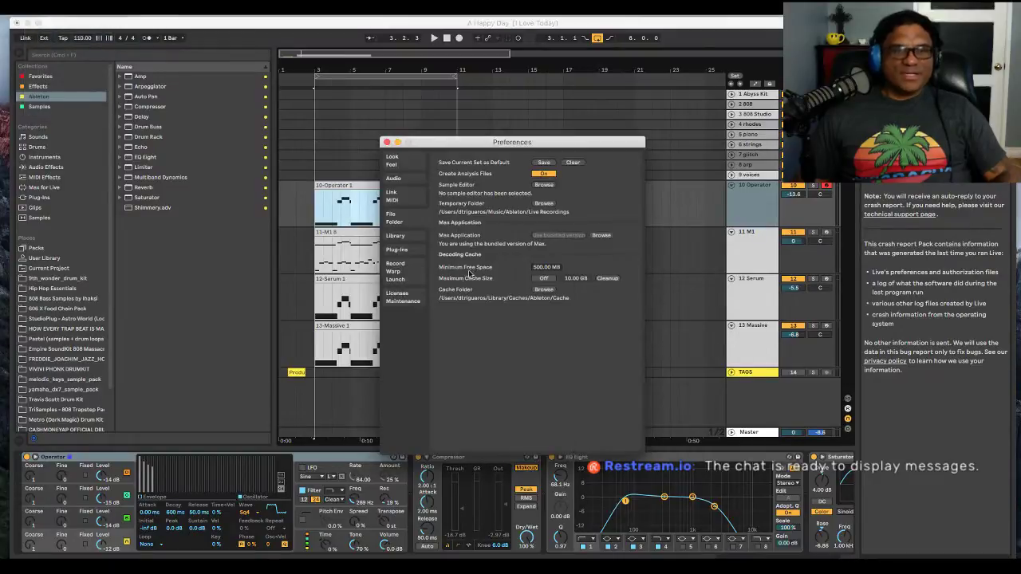
{"action": "left_click", "coordinate": [404, 199]}
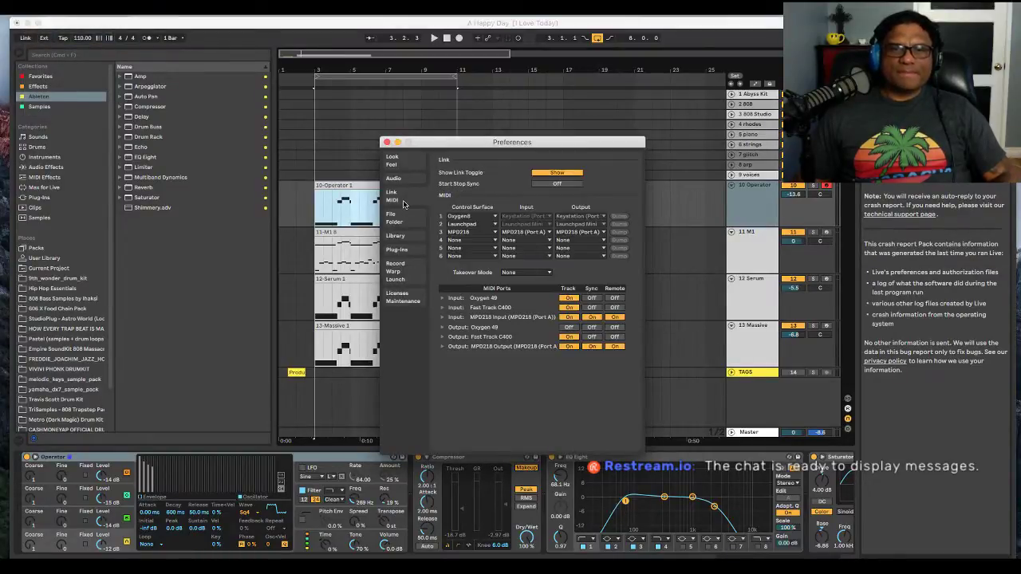
{"action": "left_click", "coordinate": [404, 229]}
{"action": "left_click", "coordinate": [404, 180]}
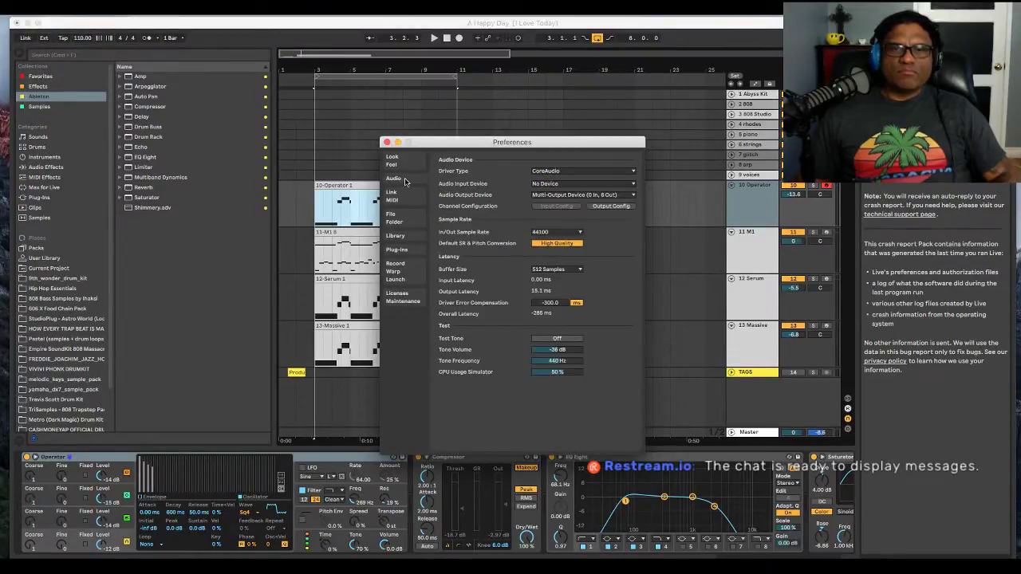
{"action": "left_click", "coordinate": [555, 270]}
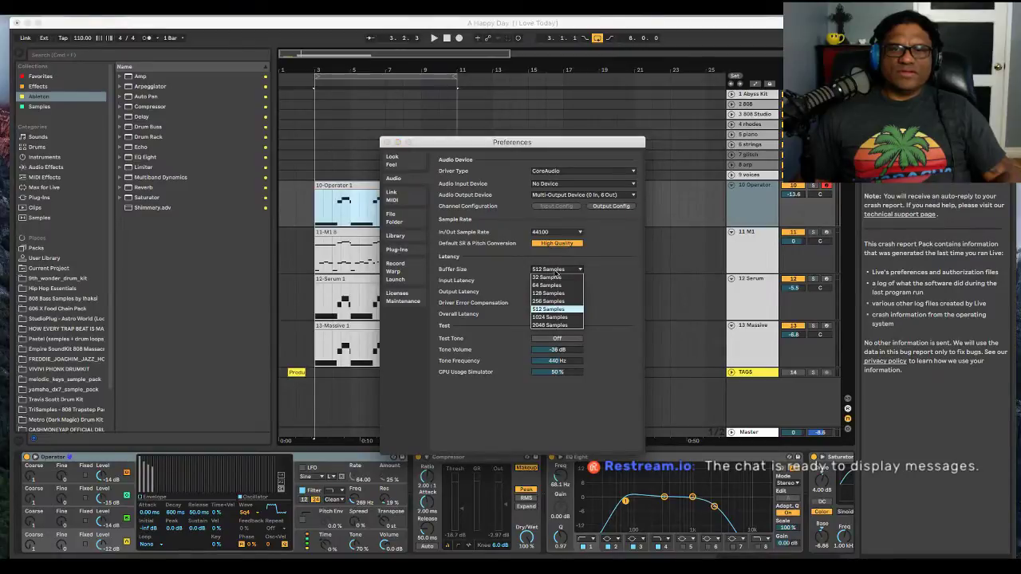
{"action": "left_click", "coordinate": [555, 317]}
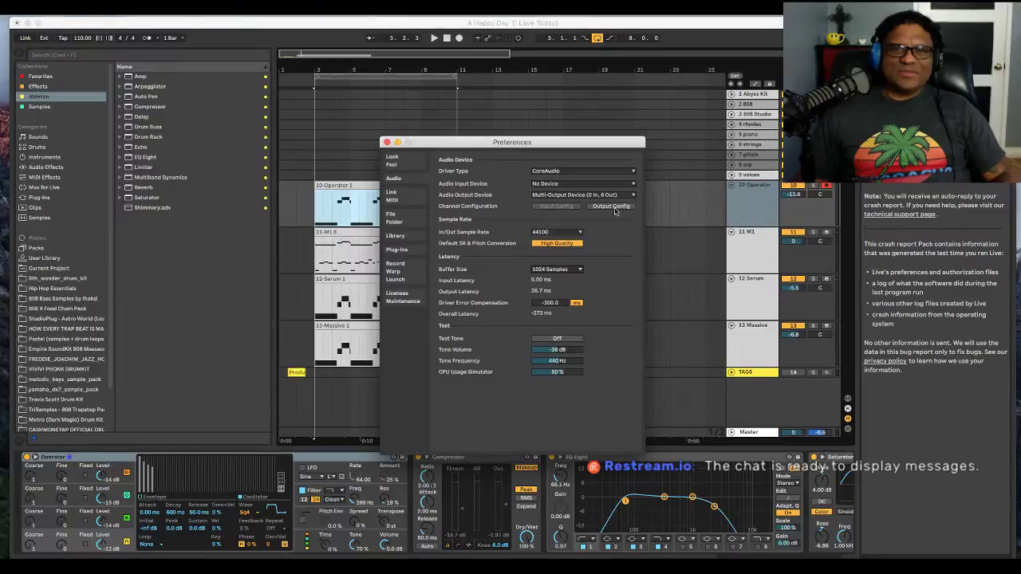
{"action": "left_click", "coordinate": [386, 143]}
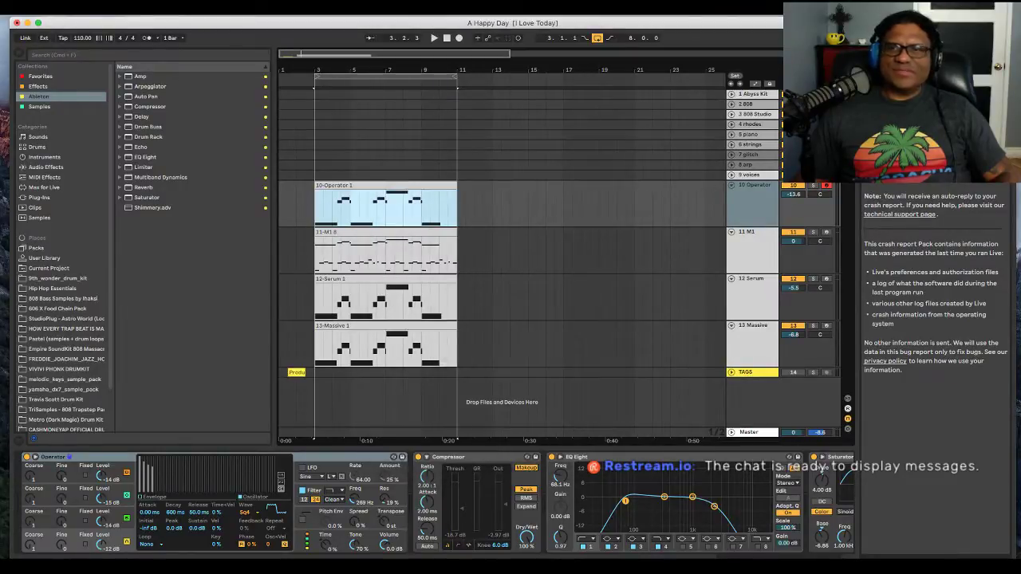
{"action": "left_click", "coordinate": [1005, 55]}
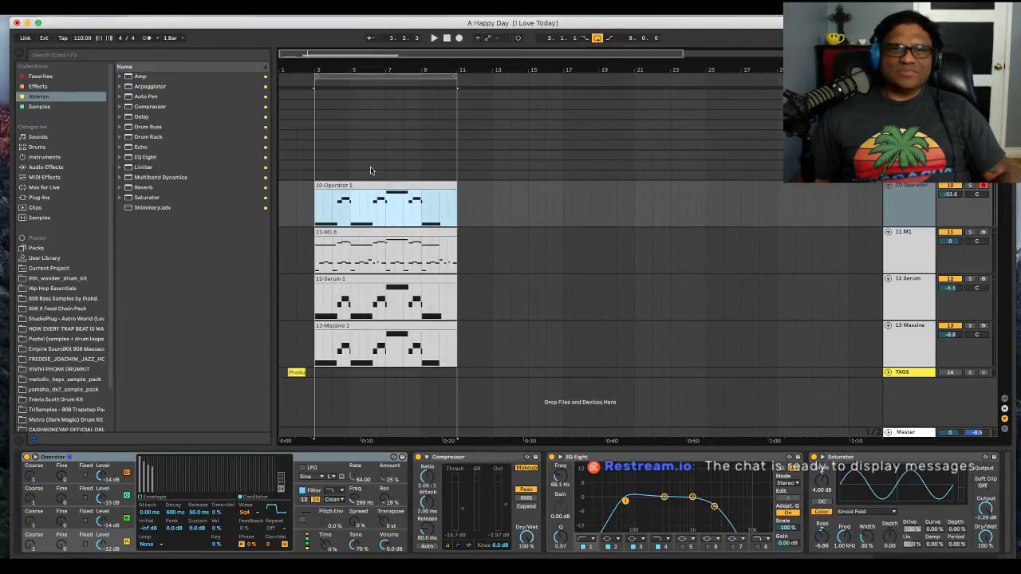
- Play back the recovered arrangement, then add a Compressor after the EQ Eight on the M1 track
{"action": "key", "text": "space"}
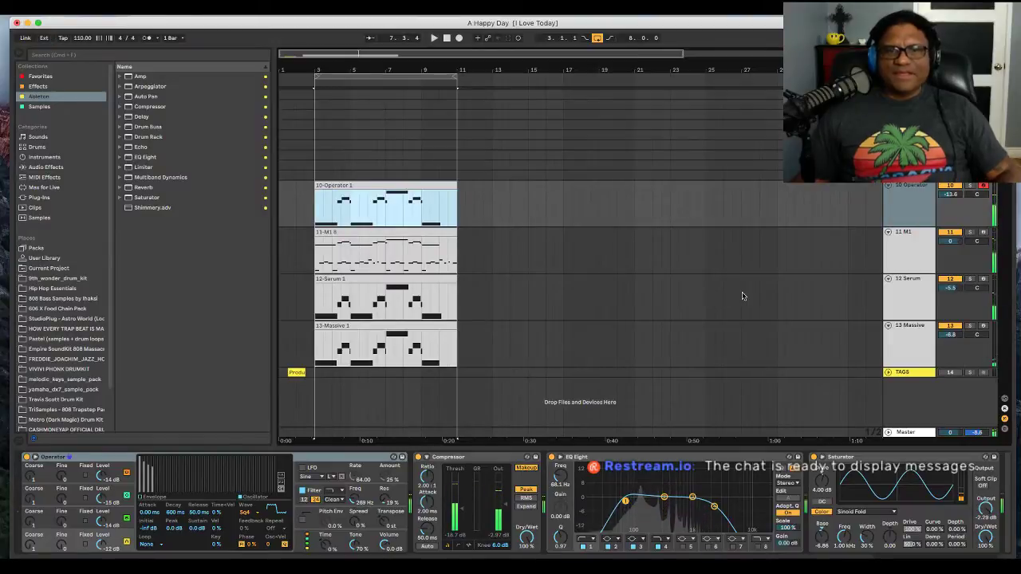
{"action": "left_click", "coordinate": [907, 237]}
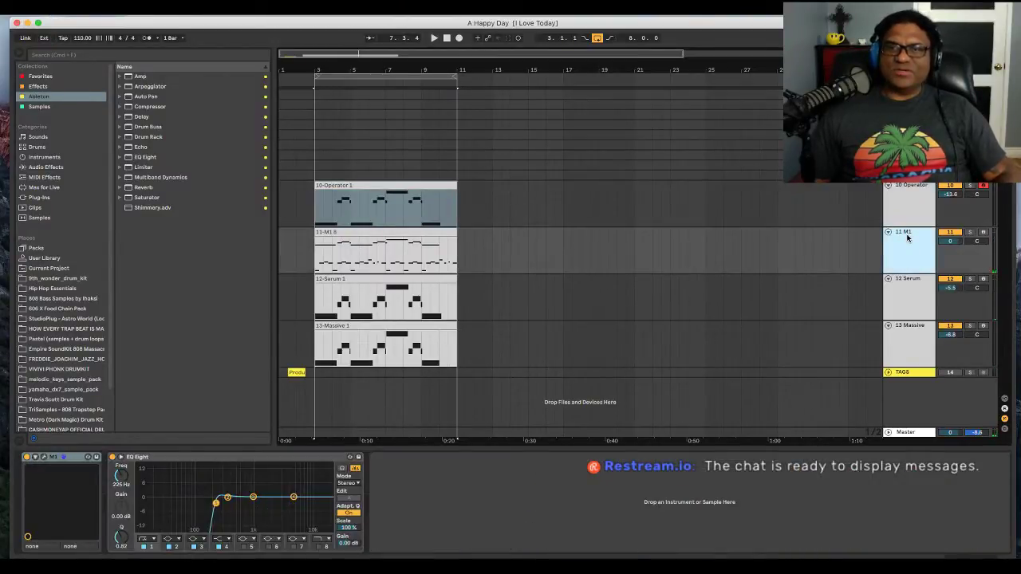
{"action": "right_click", "coordinate": [907, 237]}
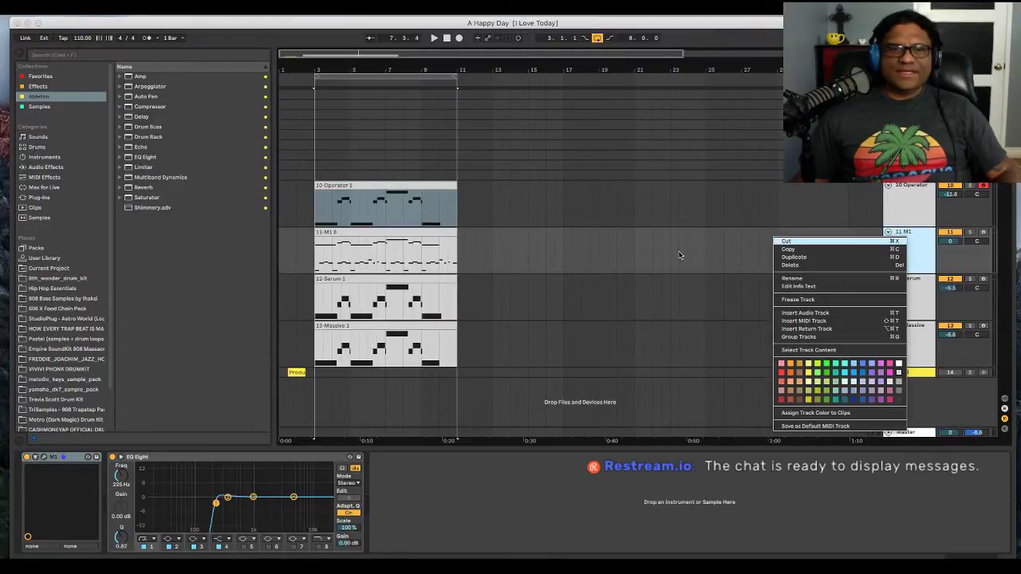
{"action": "left_click", "coordinate": [451, 381]}
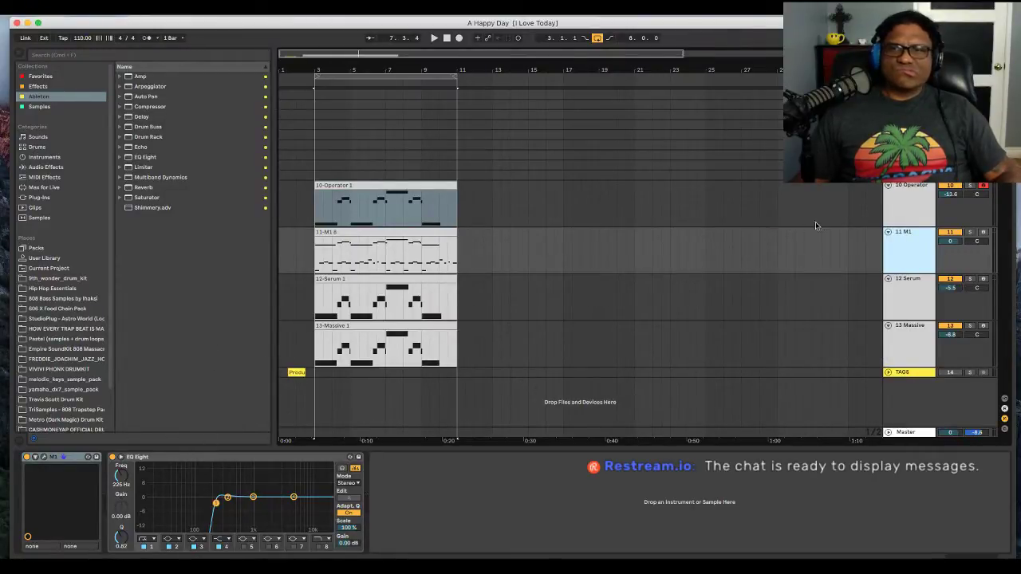
{"action": "double_click", "coordinate": [905, 242]}
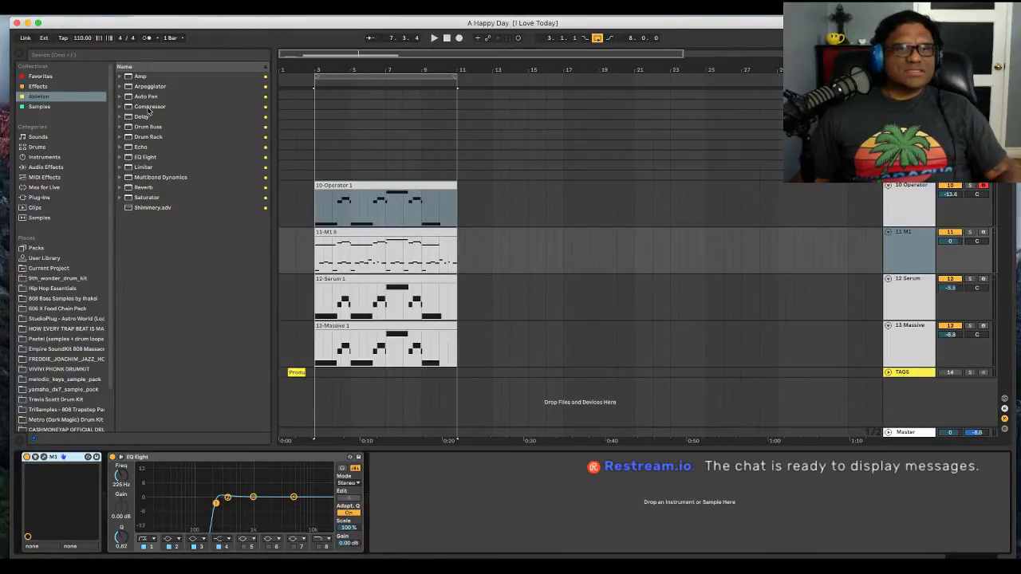
{"action": "left_click_drag", "start_coordinate": [149, 109], "coordinate": [417, 474]}
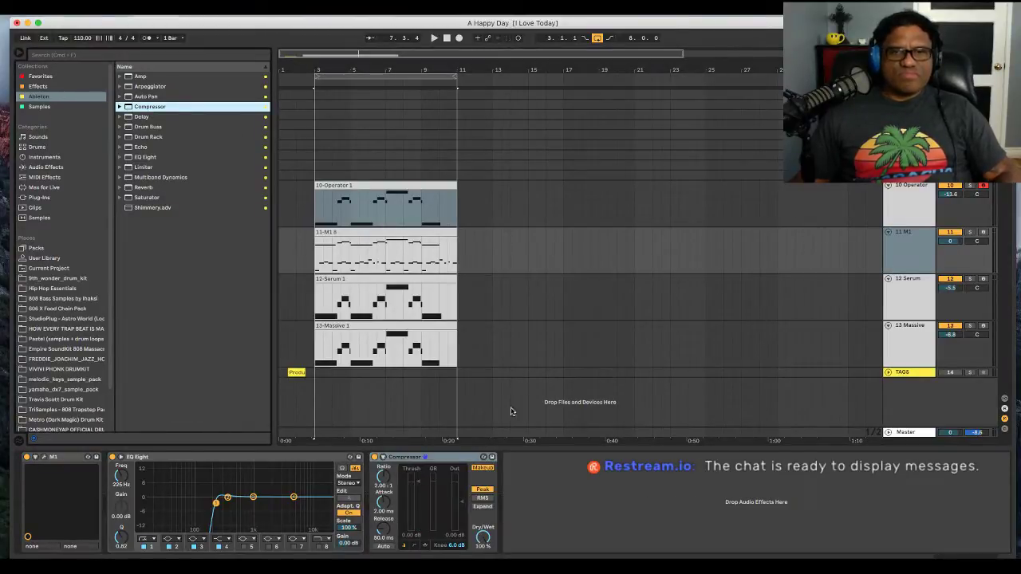
- Solo the M1 track and lower its Compressor threshold to -13.4 dB during playback, leaving Sidechain switched off
{"action": "left_click", "coordinate": [970, 232]}
{"action": "key", "text": "space"}
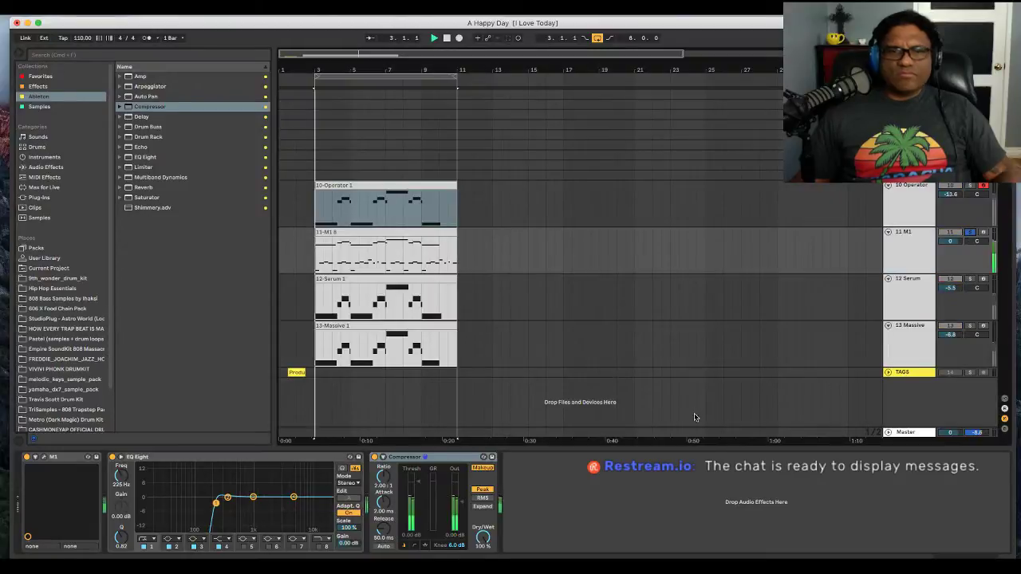
{"action": "left_click", "coordinate": [383, 458]}
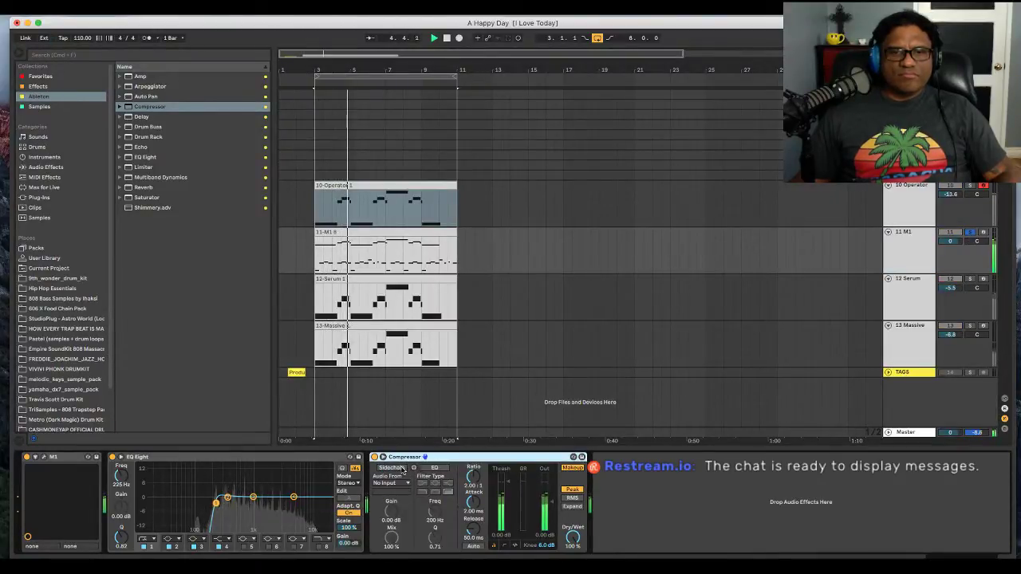
{"action": "left_click", "coordinate": [400, 469]}
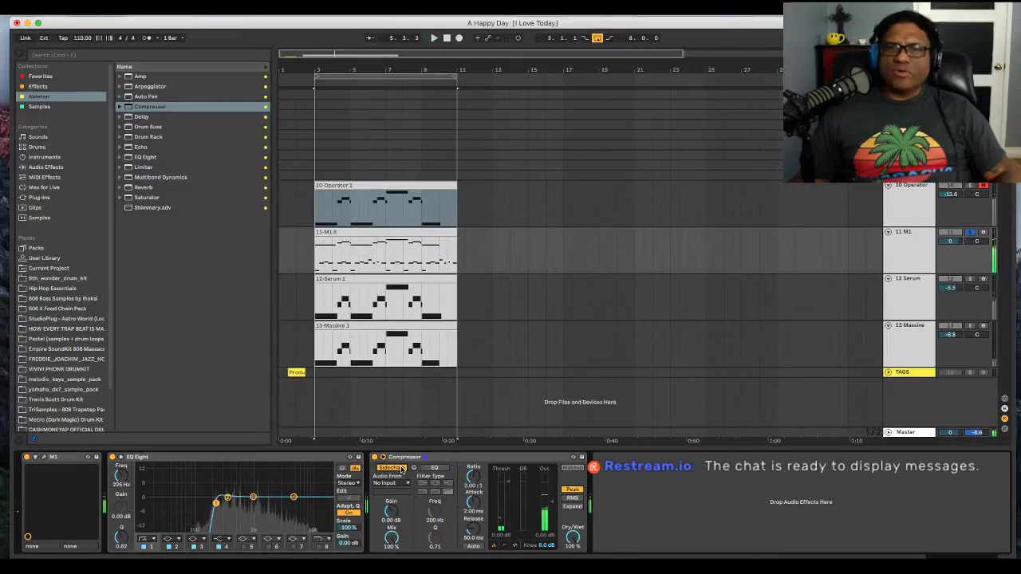
{"action": "left_click", "coordinate": [398, 469]}
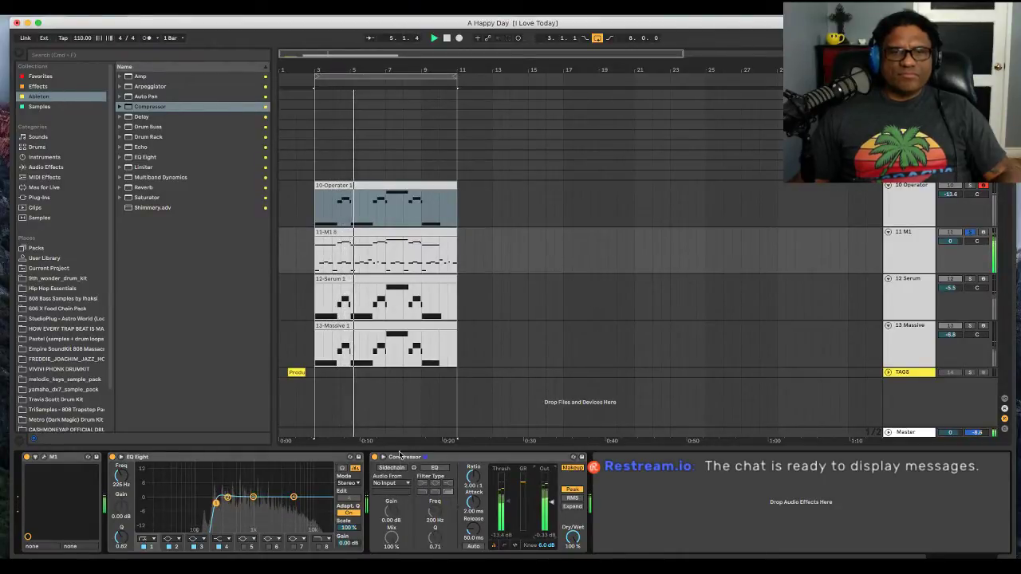
{"action": "key", "text": "space"}
- Audition the Operator track in solo during playback, then solo and select the Serum track instead
{"action": "left_click", "coordinate": [899, 203]}
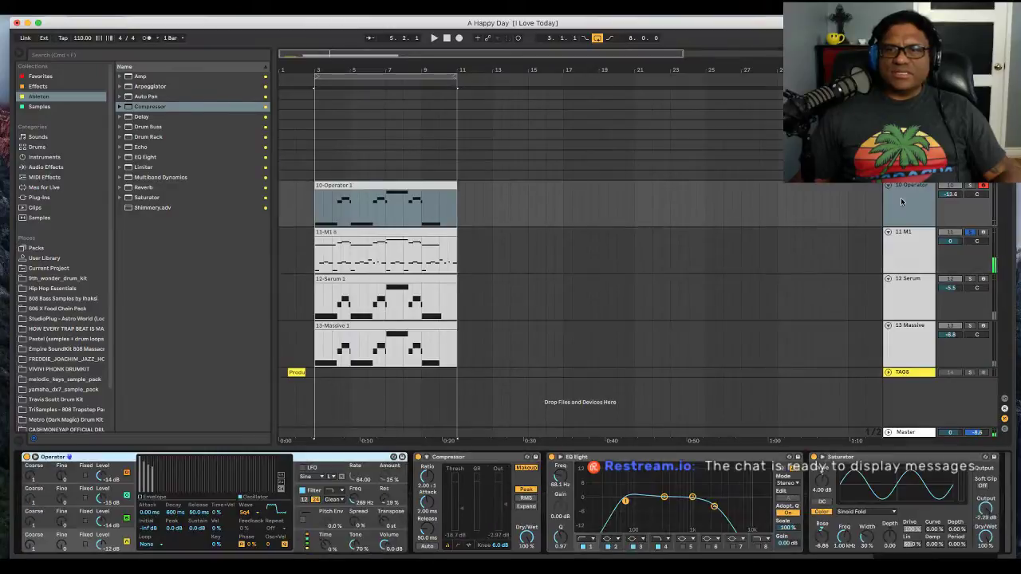
{"action": "scroll", "coordinate": [754, 472], "scroll_direction": "right", "scroll_amount": 2}
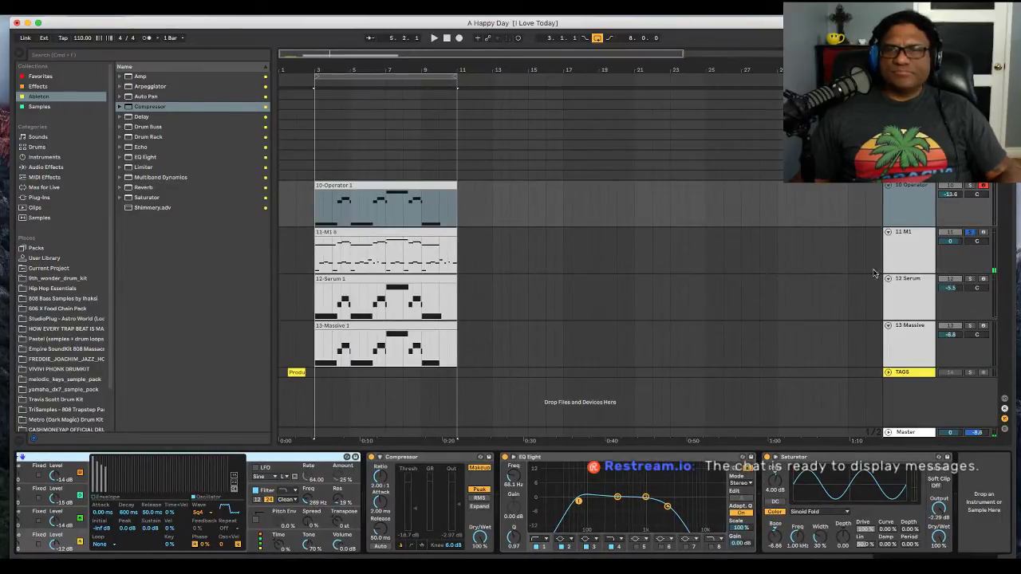
{"action": "left_click", "coordinate": [969, 186]}
{"action": "key", "text": "space"}
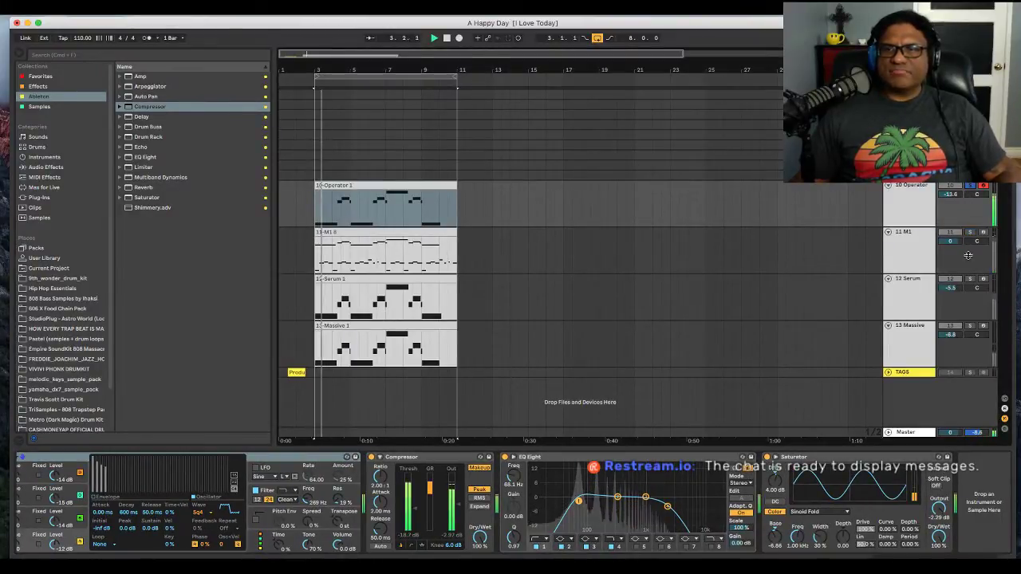
{"action": "left_click", "coordinate": [971, 277]}
{"action": "left_click", "coordinate": [889, 293]}
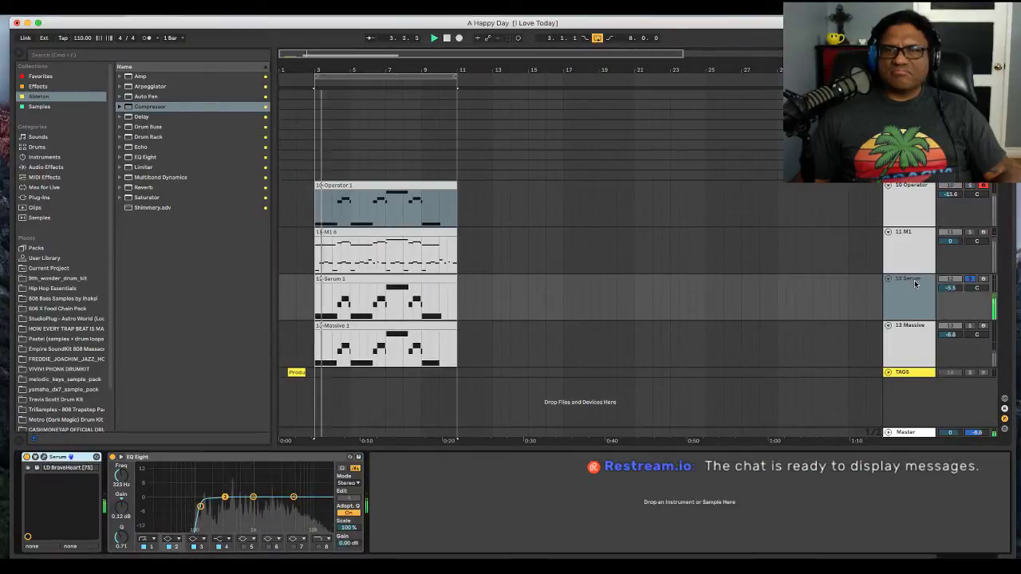
- Open the Serum plug-in window on the Serum track and start playback with the track soloed
{"action": "key", "text": "space"}
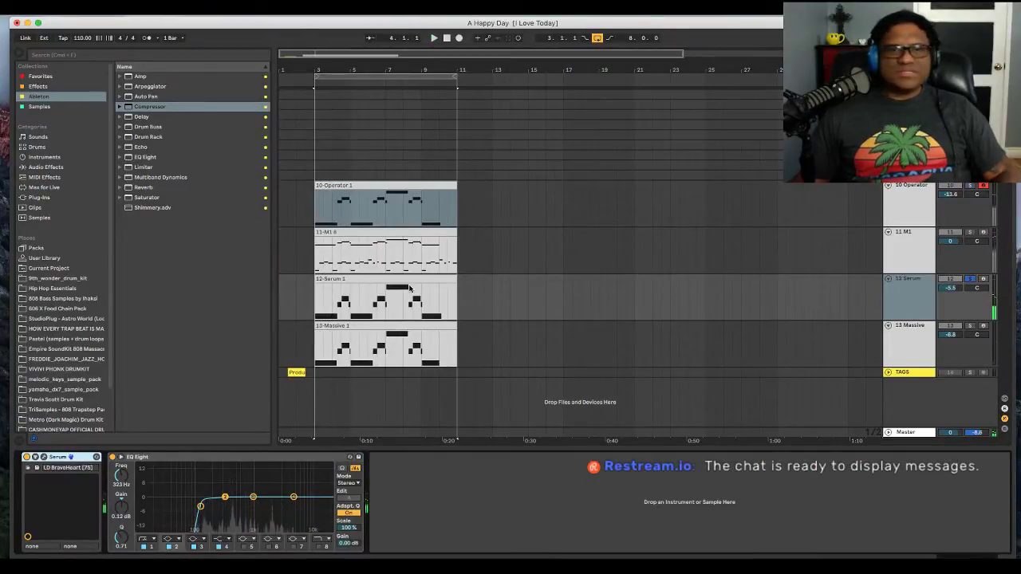
{"action": "double_click", "coordinate": [361, 283]}
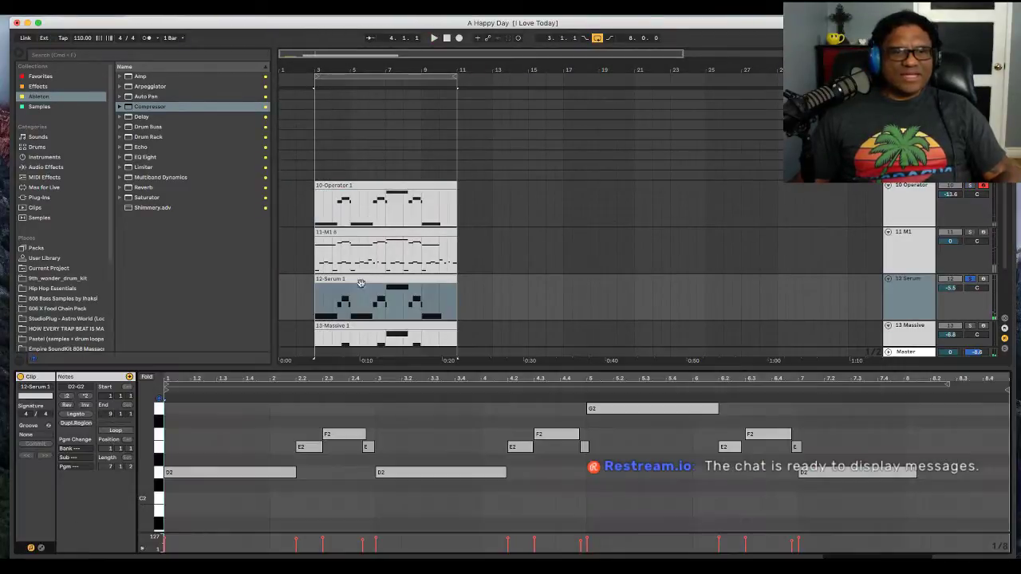
{"action": "left_click", "coordinate": [932, 277]}
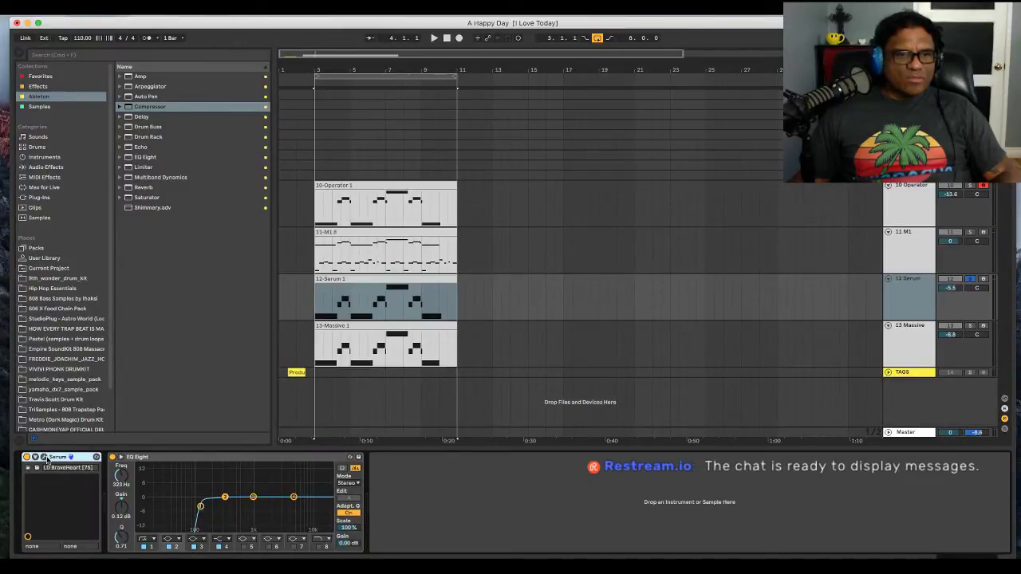
{"action": "left_click", "coordinate": [46, 458]}
{"action": "key", "text": "space"}
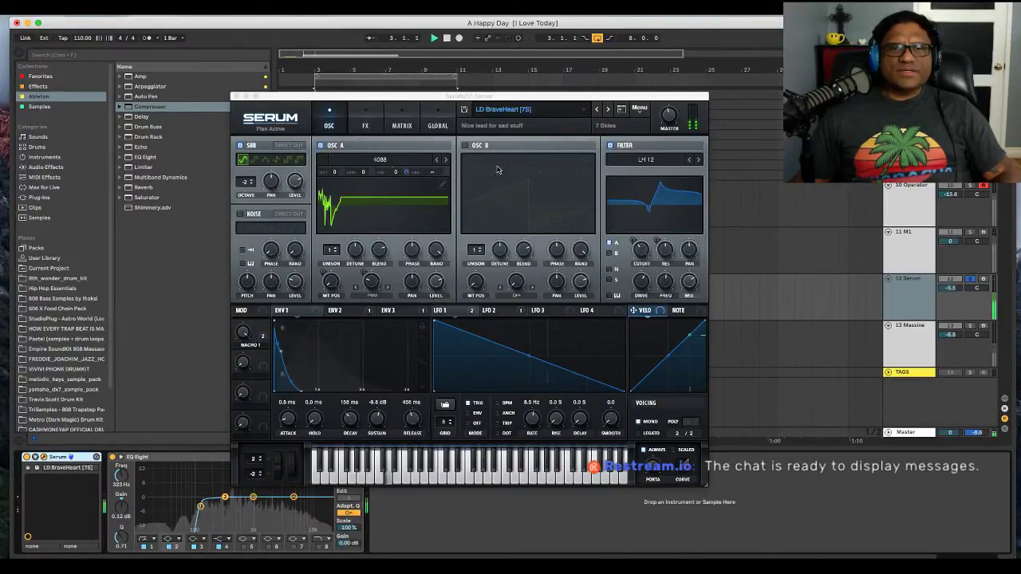
- Try the lead presets LD Electro Lead BA [SN] and LD Kidsos [7S] in Serum during playback
{"action": "left_click", "coordinate": [502, 111]}
{"action": "mouse_move", "coordinate": [500, 149]}
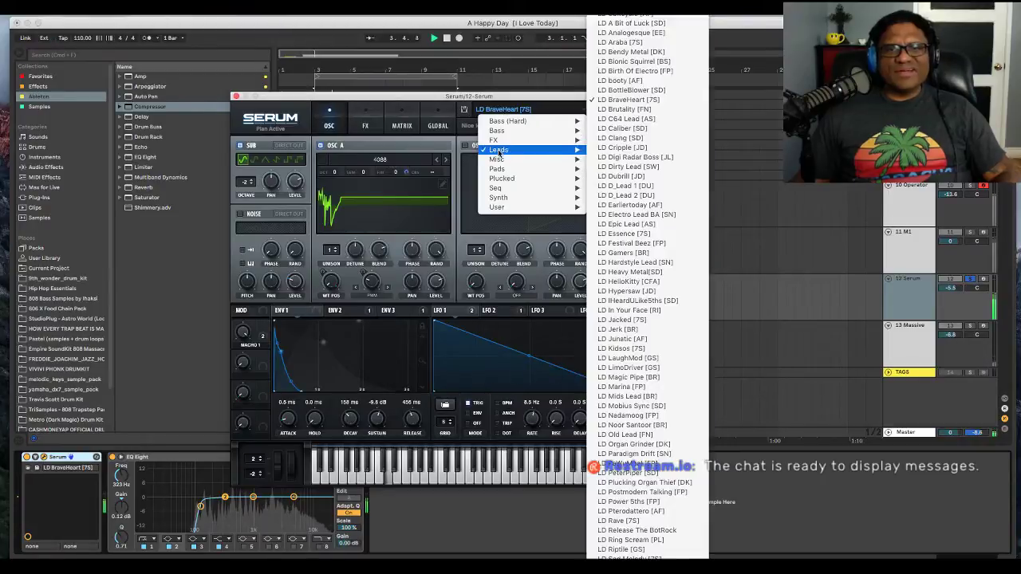
{"action": "left_click", "coordinate": [613, 215]}
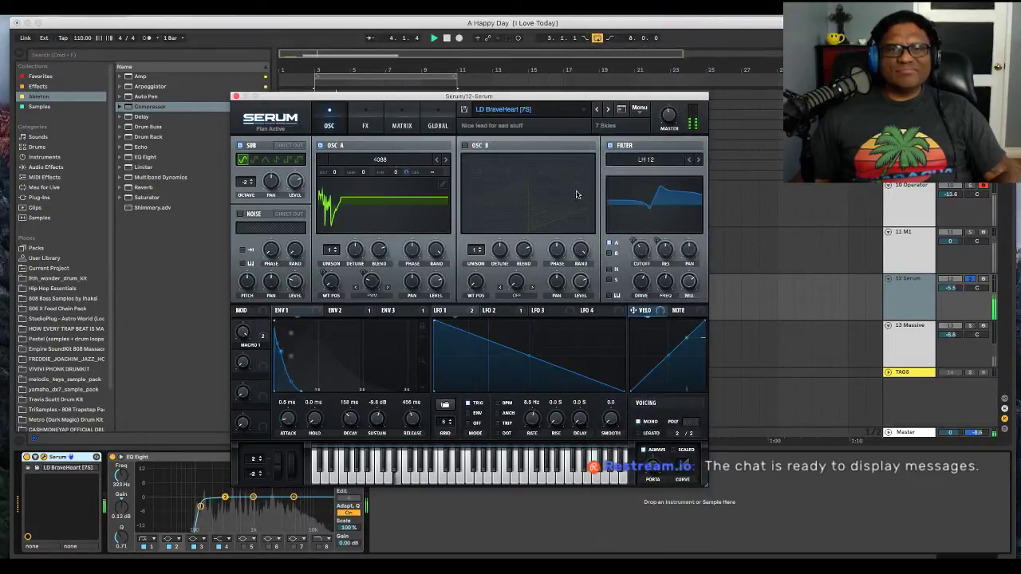
{"action": "left_click", "coordinate": [511, 111]}
{"action": "mouse_move", "coordinate": [503, 145]}
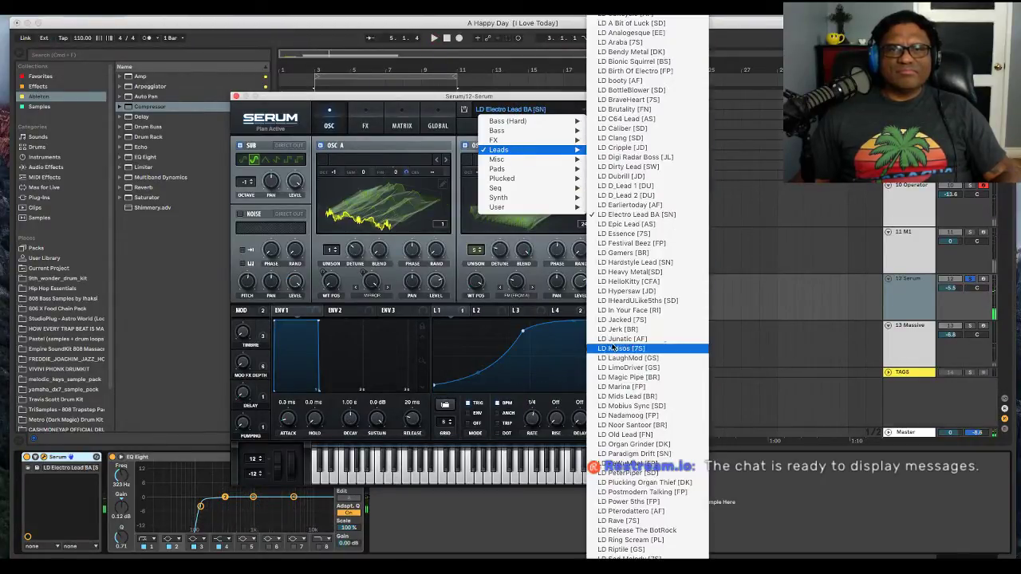
{"action": "left_click", "coordinate": [613, 348]}
- Load the LD Organ Grinder [DK] lead preset, then audition it unsoloed together with the other tracks
{"action": "left_click", "coordinate": [499, 109]}
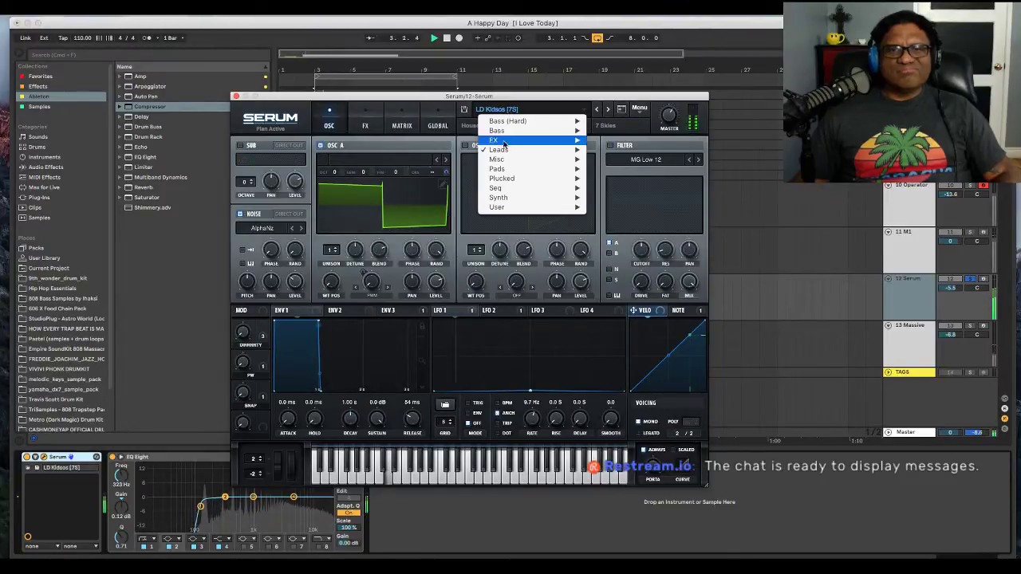
{"action": "mouse_move", "coordinate": [499, 149]}
{"action": "left_click", "coordinate": [634, 444]}
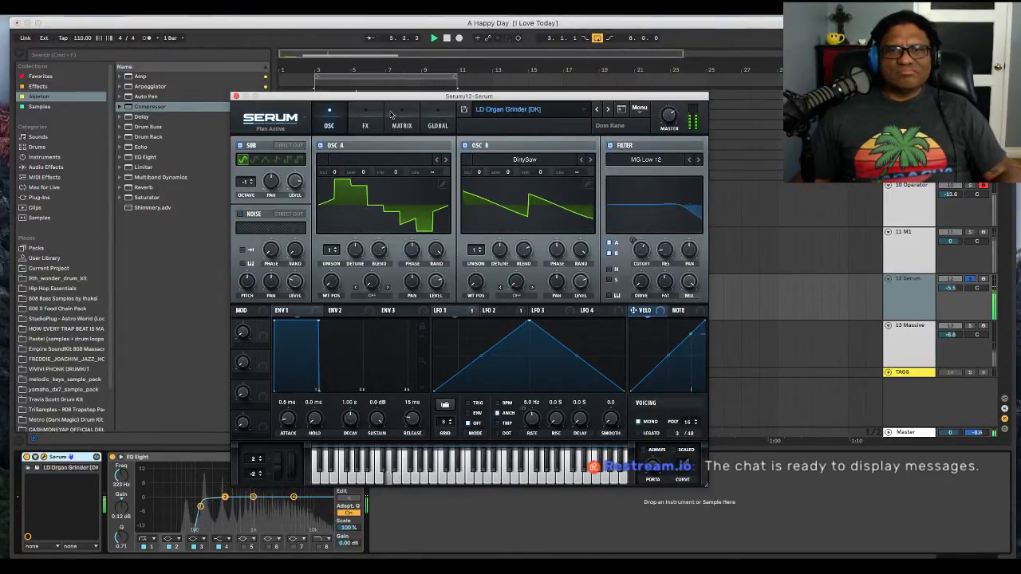
{"action": "left_click", "coordinate": [236, 96]}
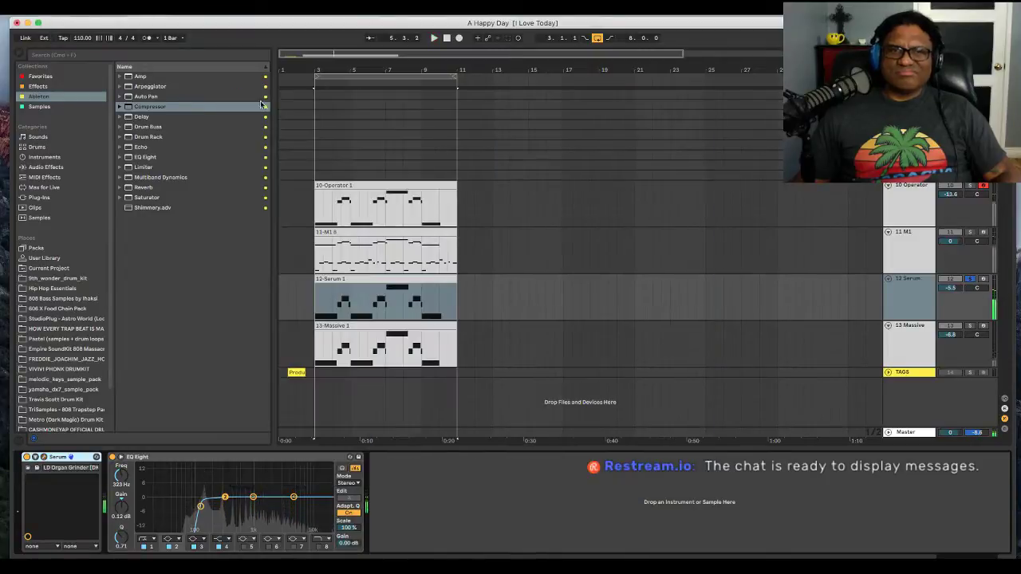
{"action": "left_click", "coordinate": [963, 281]}
{"action": "key", "text": "space"}
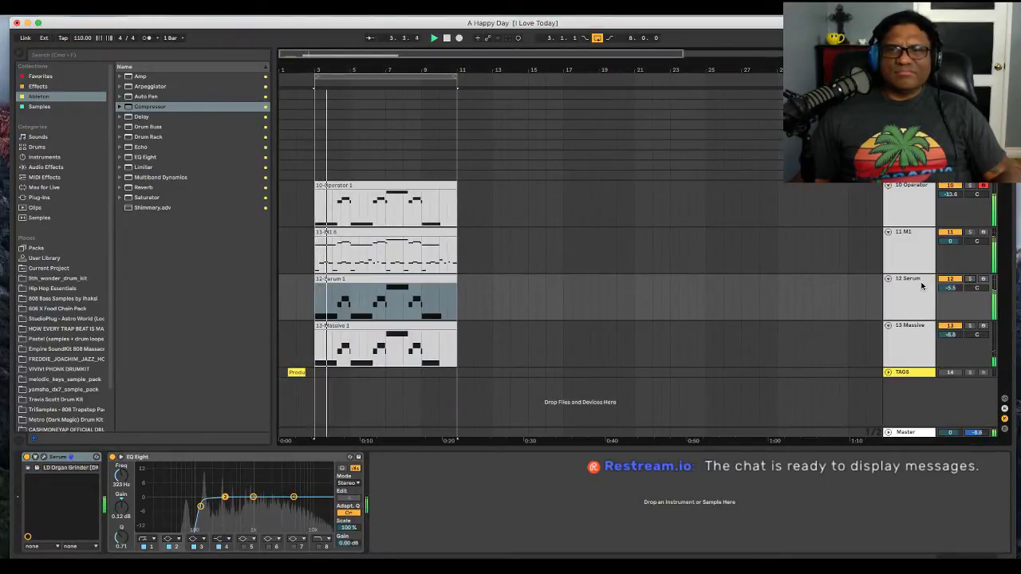
{"action": "key", "text": "space"}
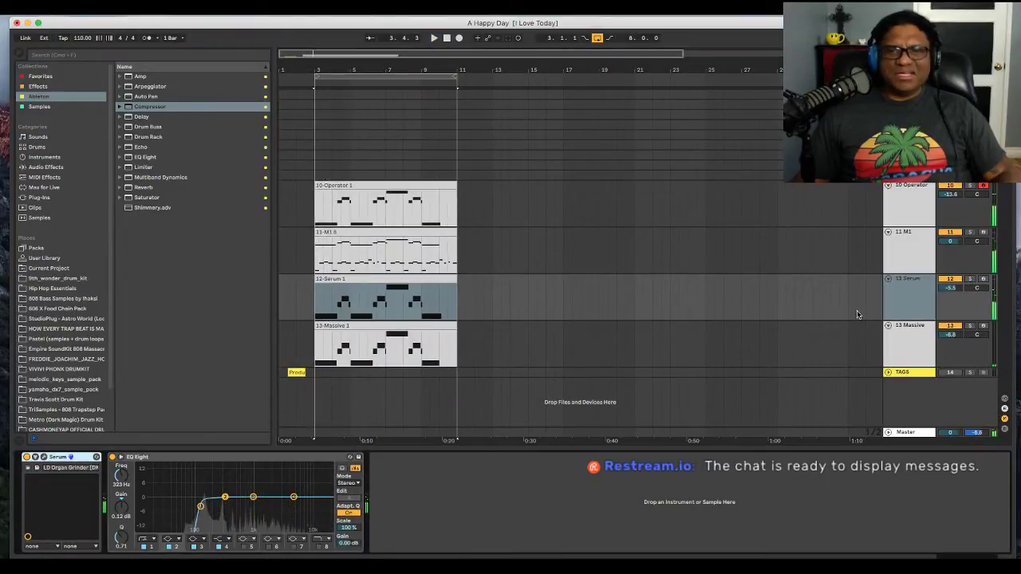
- Reopen Serum with its track soloed and playing, and switch on the Noise oscillator with AC hum1
{"action": "left_click", "coordinate": [45, 461]}
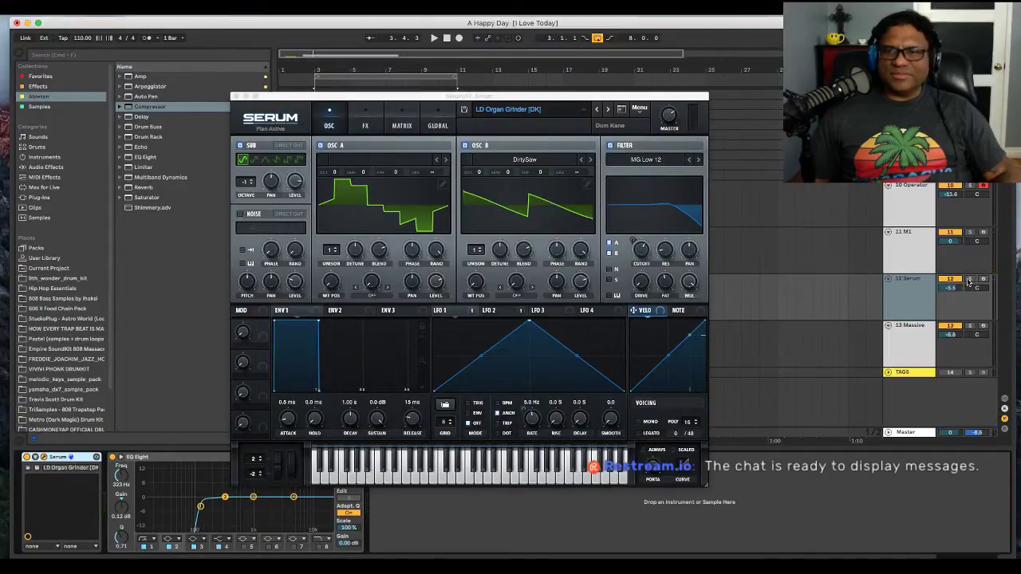
{"action": "key", "text": "space"}
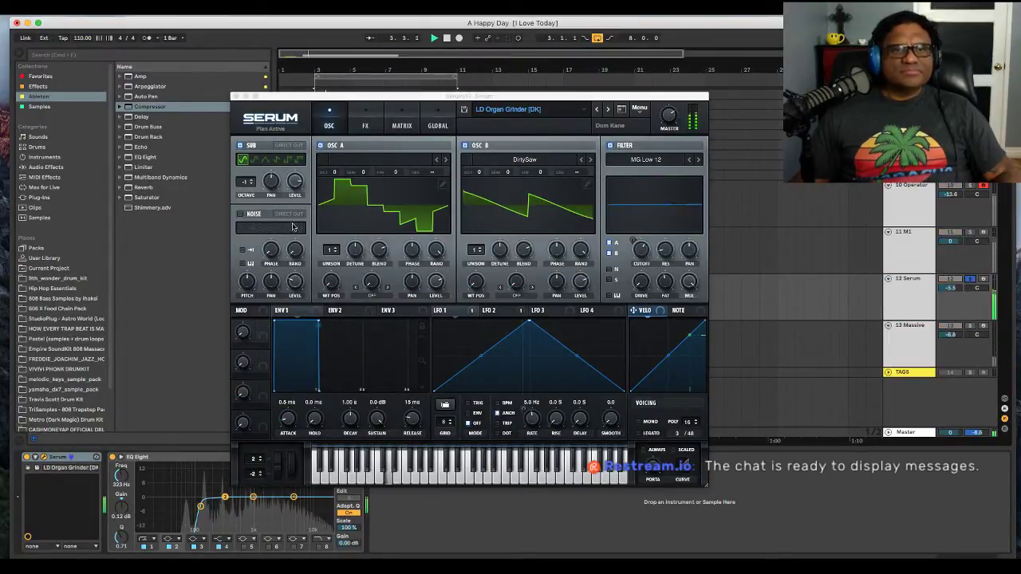
{"action": "left_click", "coordinate": [240, 214]}
{"action": "left_click", "coordinate": [239, 215]}
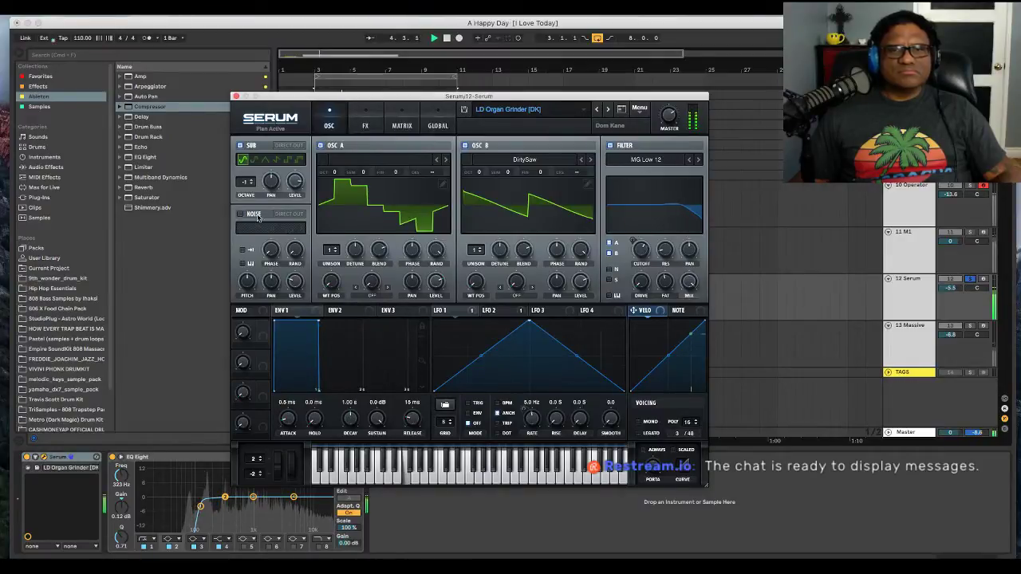
{"action": "left_click", "coordinate": [239, 215]}
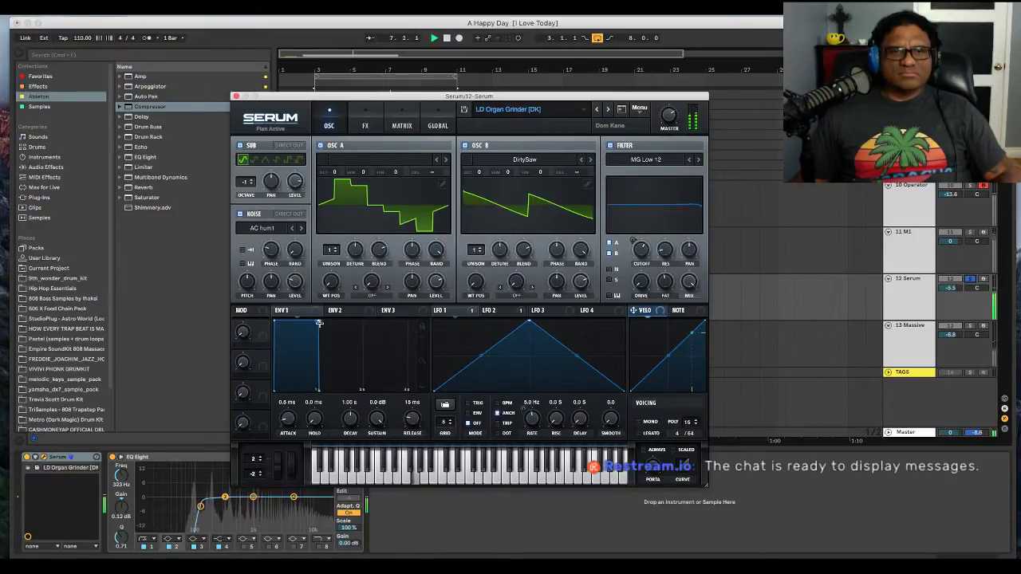
- Shape Envelope 1 to a decay of about 2.11 s and sustain of about -16.8 dB, and turn LFO 1 into a falling ramp
{"action": "left_click_drag", "start_coordinate": [319, 323], "coordinate": [369, 365]}
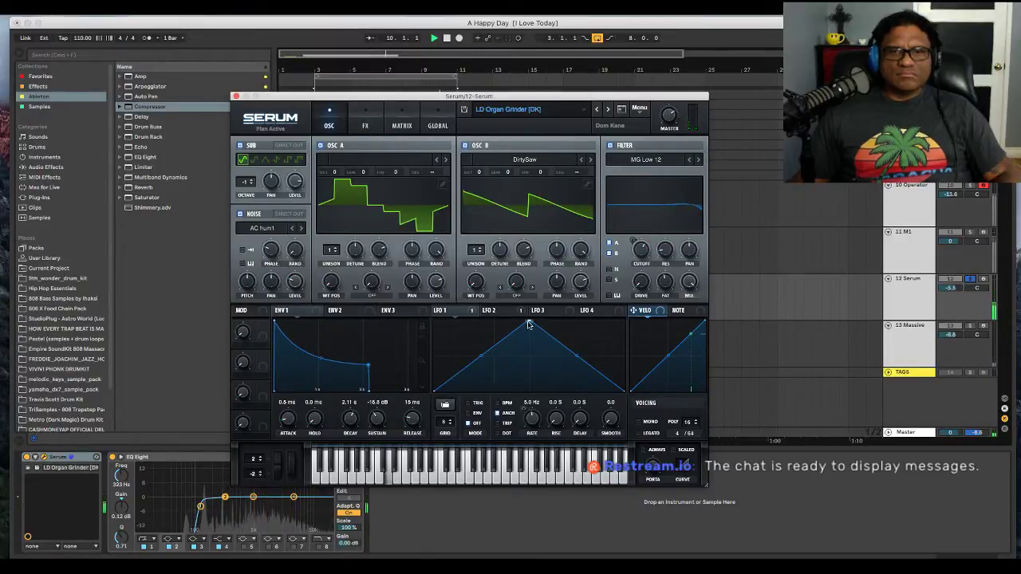
{"action": "left_click_drag", "start_coordinate": [528, 324], "coordinate": [419, 314]}
- Raise Serum's filter resonance and change the filter type to MG Low 18
{"action": "mouse_move", "coordinate": [644, 252]}
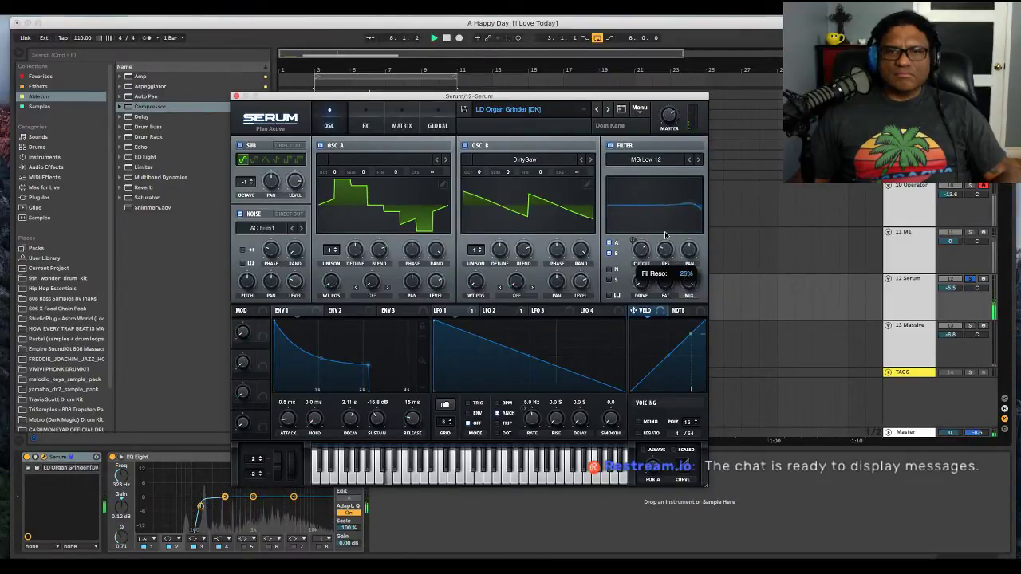
{"action": "mouse_move", "coordinate": [665, 251]}
{"action": "left_mouse_down"}
{"action": "mouse_move", "coordinate": [668, 213]}
{"action": "mouse_move", "coordinate": [668, 235]}
{"action": "left_mouse_up"}
{"action": "left_click", "coordinate": [698, 159]}
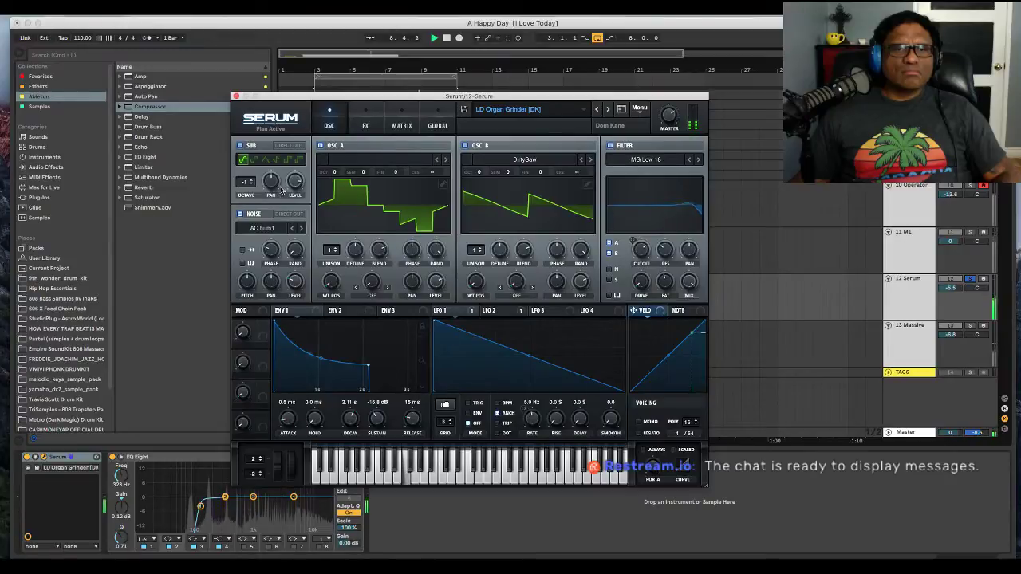
- Audition wavetables for OSC A, including Acid and Analog_BD_Sin, and settle on 4088
{"action": "left_click", "coordinate": [351, 195]}
{"action": "left_click", "coordinate": [343, 179]}
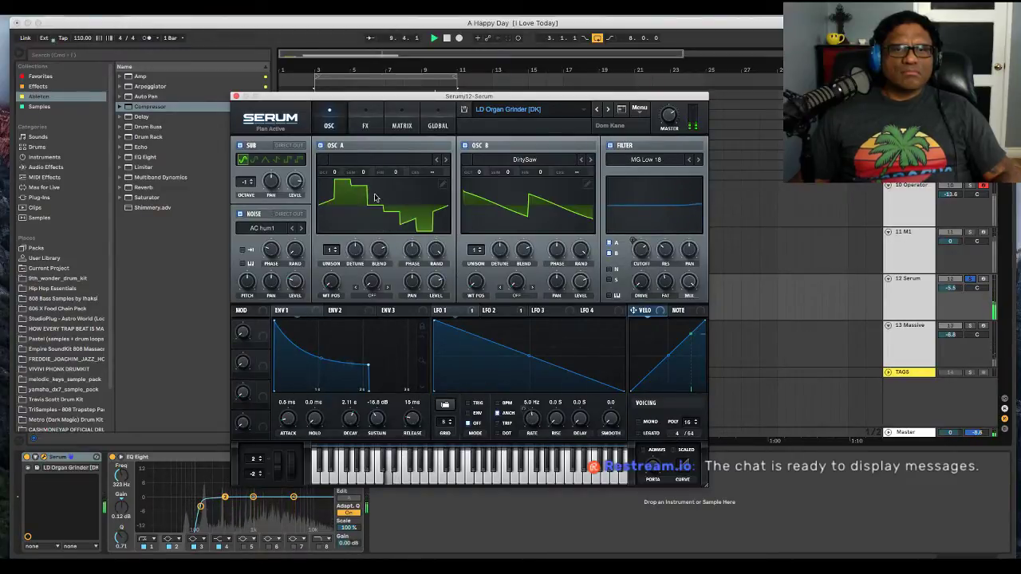
{"action": "left_click", "coordinate": [436, 161]}
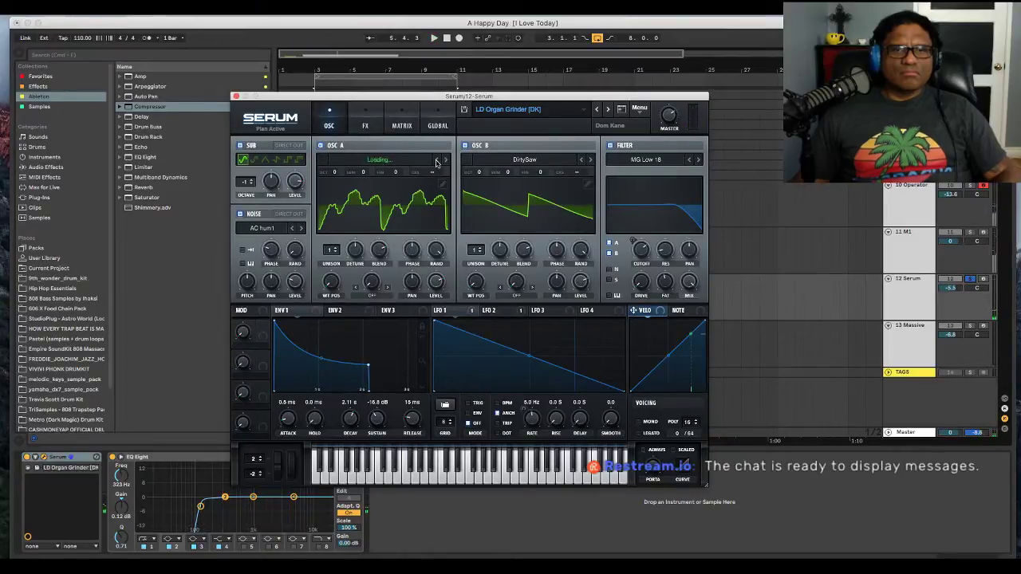
{"action": "left_click", "coordinate": [443, 160]}
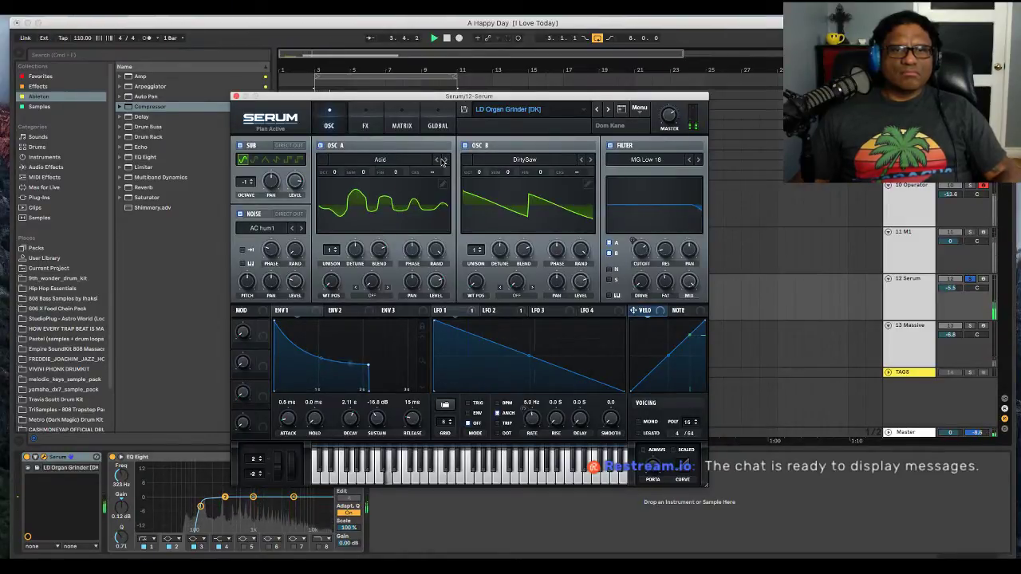
{"action": "left_click", "coordinate": [442, 160]}
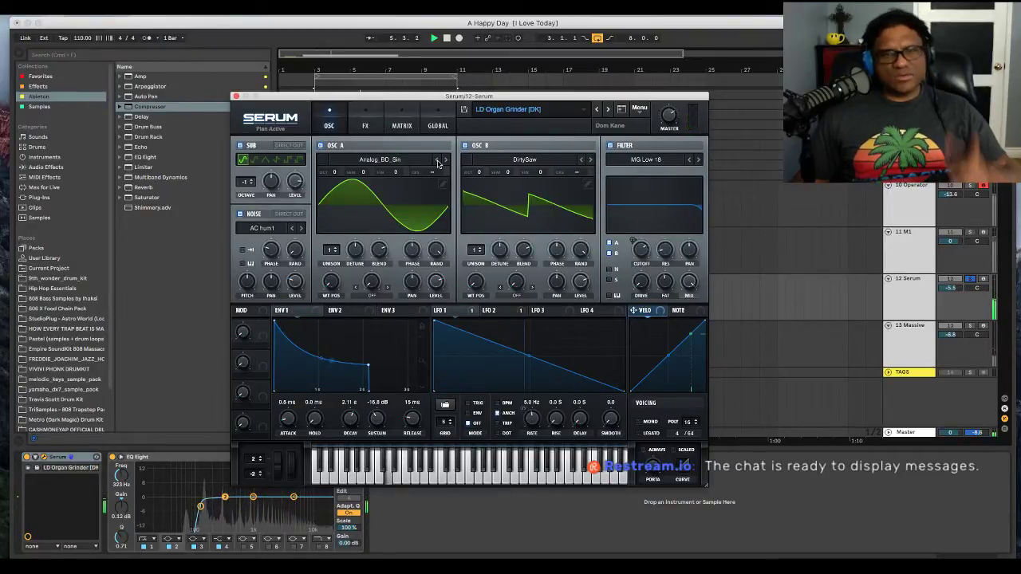
{"action": "left_click", "coordinate": [437, 161]}
{"action": "left_click", "coordinate": [437, 161]}
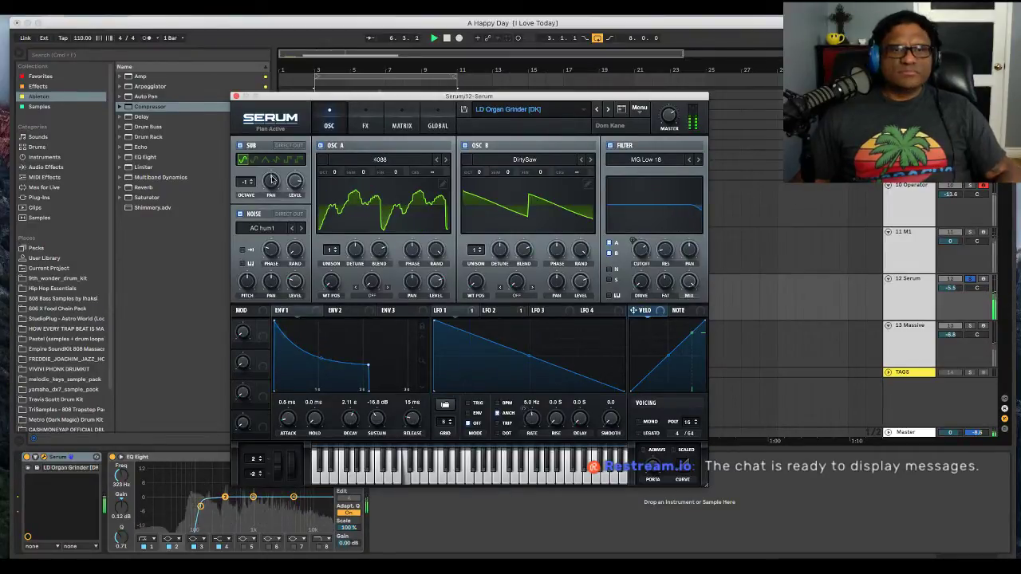
- Try other Sub waveforms, then switch the Sub oscillator off and load the Dist 8bit Fwap wavetable in OSC B
{"action": "left_click", "coordinate": [255, 160]}
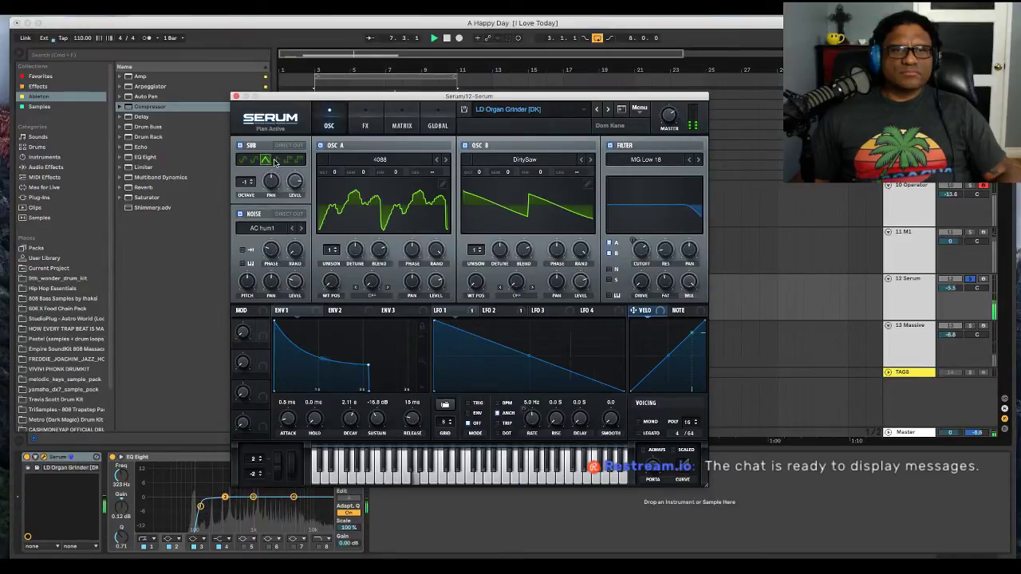
{"action": "left_click", "coordinate": [250, 161]}
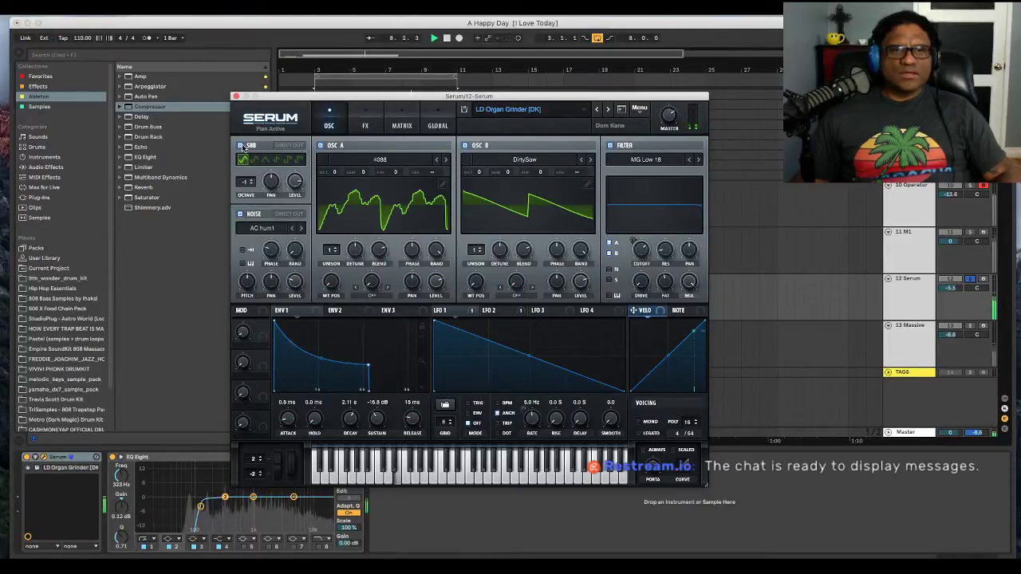
{"action": "left_click", "coordinate": [240, 145]}
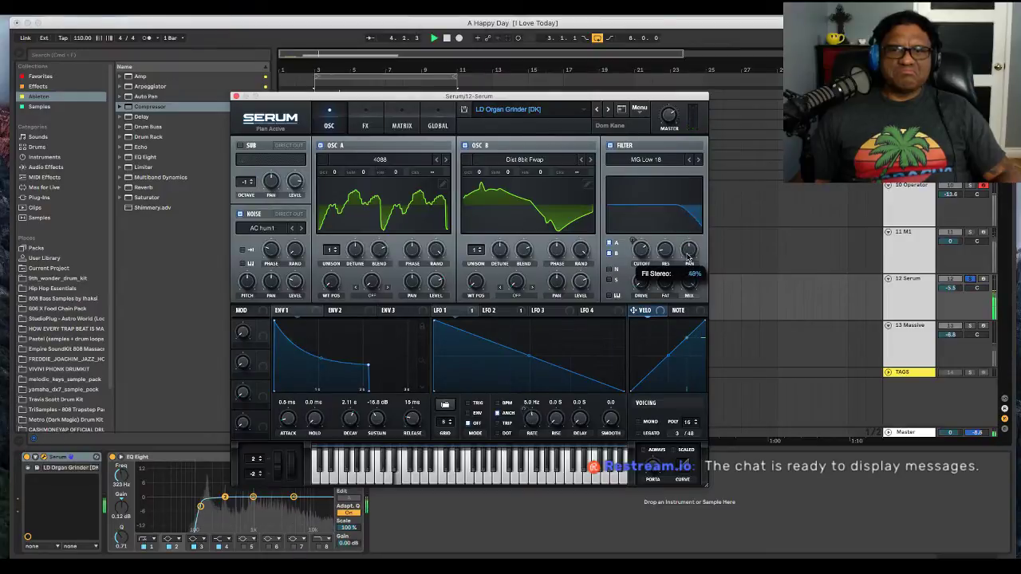
- Assign LFO 1 to the filter cutoff and bend its falling ramp into a steep concave curve
{"action": "mouse_move", "coordinate": [636, 271]}
{"action": "left_mouse_down"}
{"action": "mouse_move", "coordinate": [647, 228]}
{"action": "mouse_move", "coordinate": [645, 288]}
{"action": "left_mouse_up"}
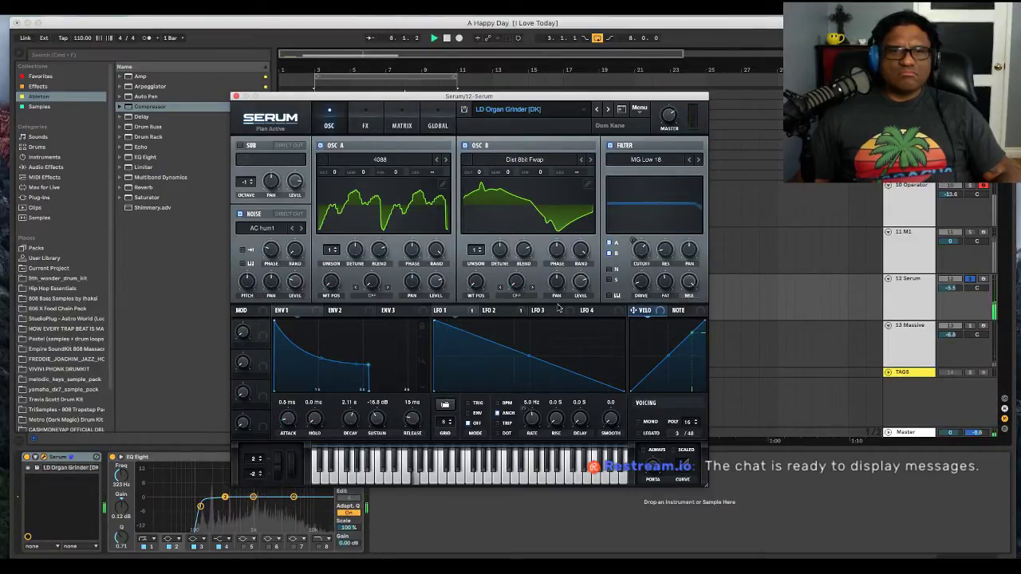
{"action": "left_click_drag", "start_coordinate": [459, 317], "coordinate": [645, 252]}
{"action": "key", "text": "space"}
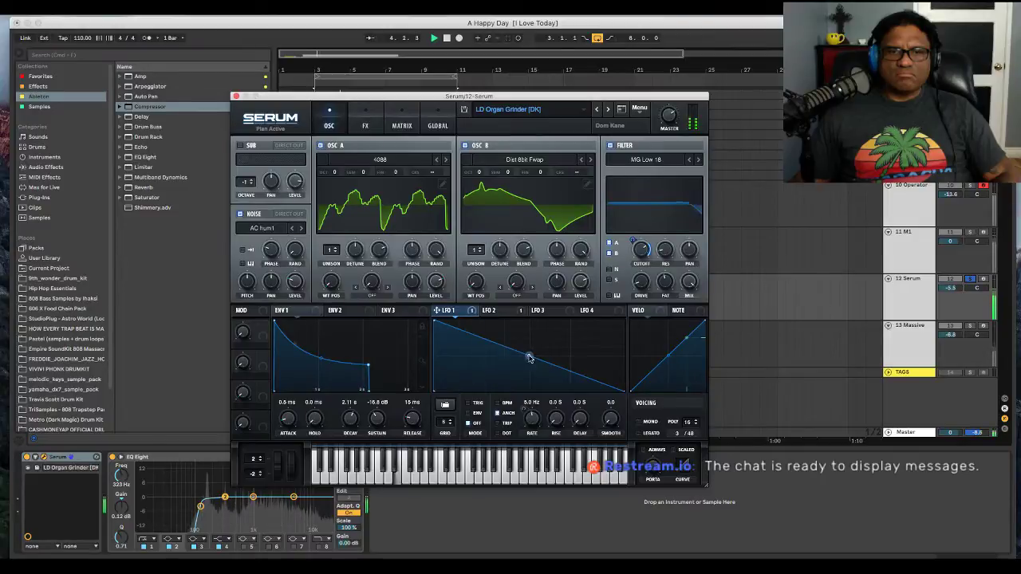
{"action": "left_click_drag", "start_coordinate": [529, 356], "coordinate": [499, 370]}
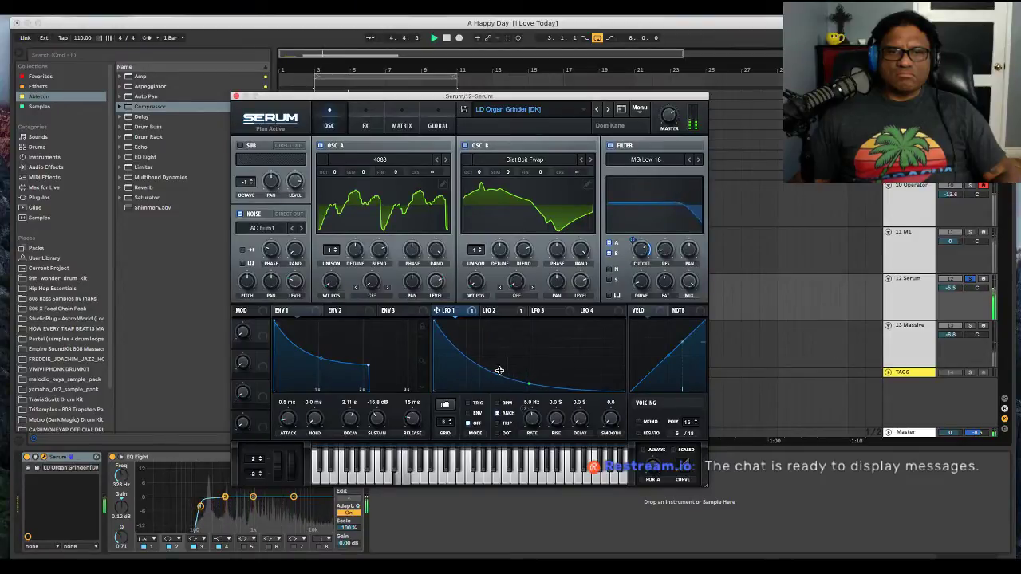
- Assign LFO 2 to the filter resonance and move its peak earlier and slightly lower
{"action": "left_click", "coordinate": [507, 312]}
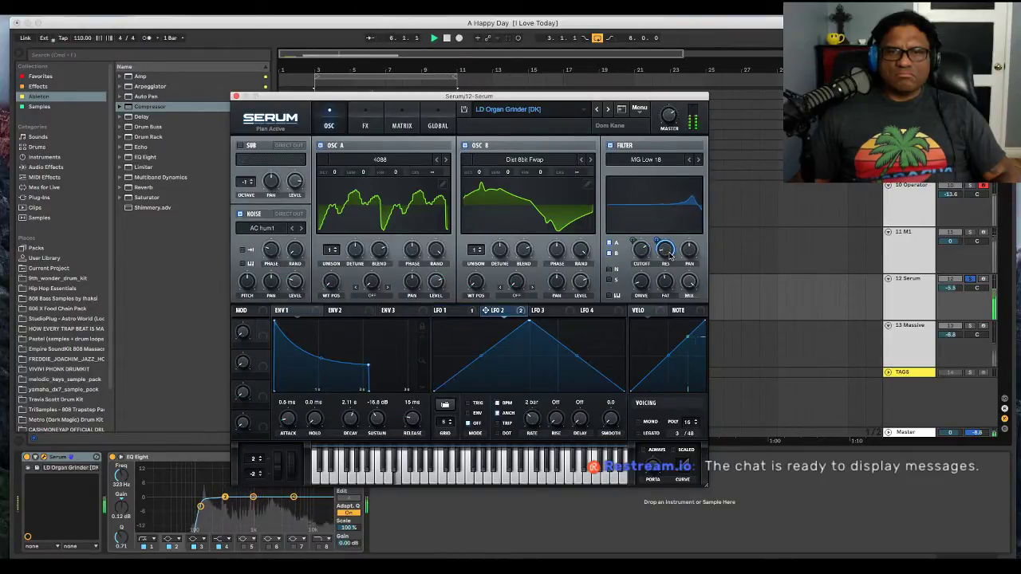
{"action": "left_click_drag", "start_coordinate": [484, 310], "coordinate": [667, 227]}
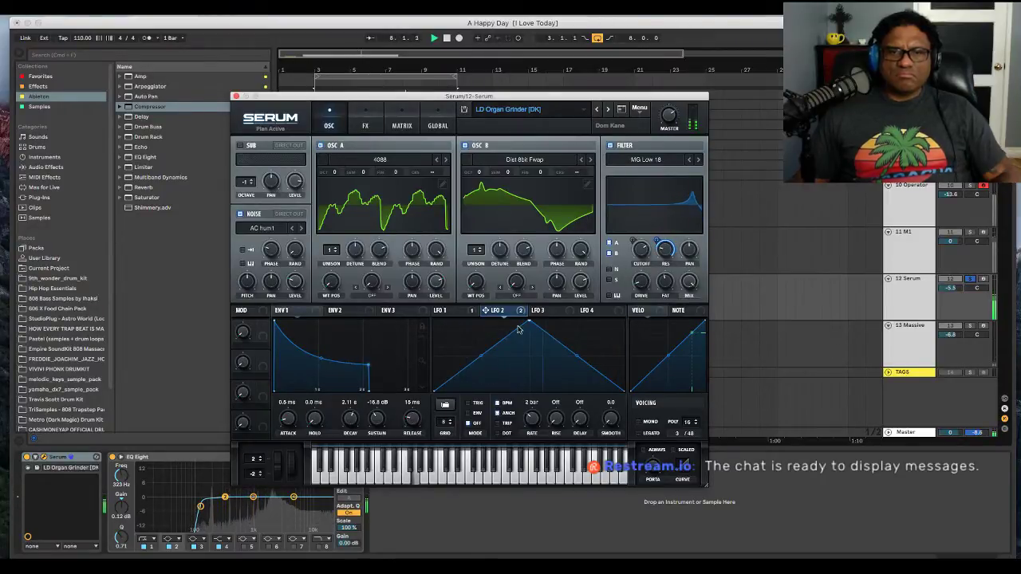
{"action": "left_click_drag", "start_coordinate": [529, 322], "coordinate": [469, 340]}
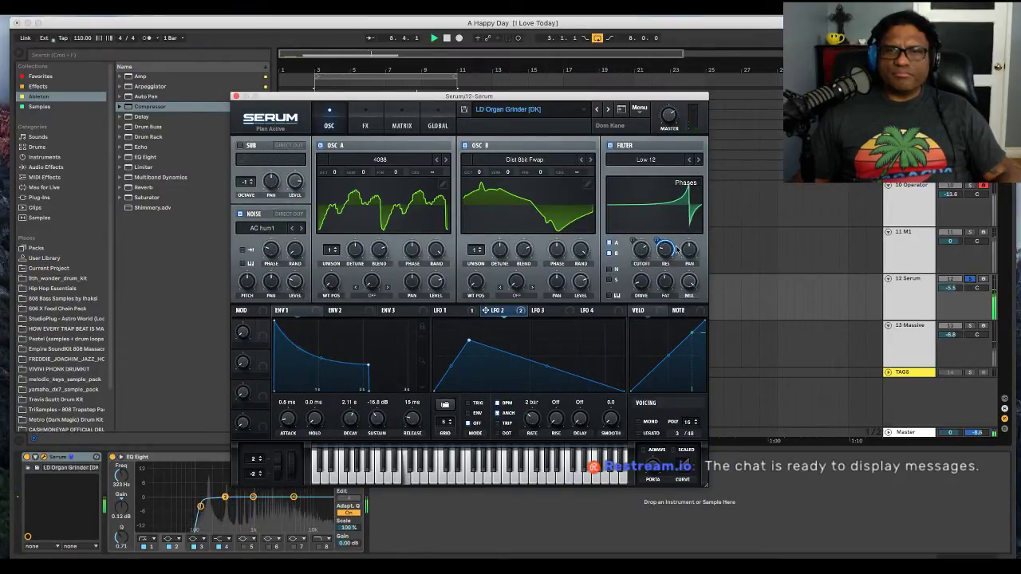
- Change the filter to the Low 12 phaser type, set its drive to about 18%, and raise the cutoff slightly
{"action": "left_click_drag", "start_coordinate": [643, 285], "coordinate": [642, 272]}
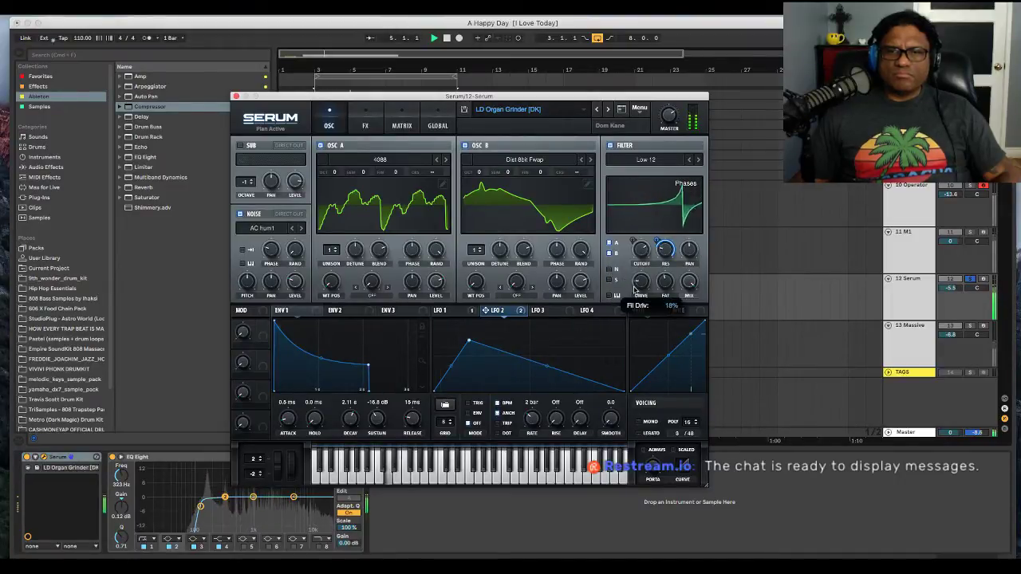
{"action": "mouse_move", "coordinate": [641, 252]}
{"action": "left_mouse_down"}
{"action": "mouse_move", "coordinate": [643, 319]}
{"action": "mouse_move", "coordinate": [647, 201]}
{"action": "mouse_move", "coordinate": [648, 252]}
{"action": "left_mouse_up"}
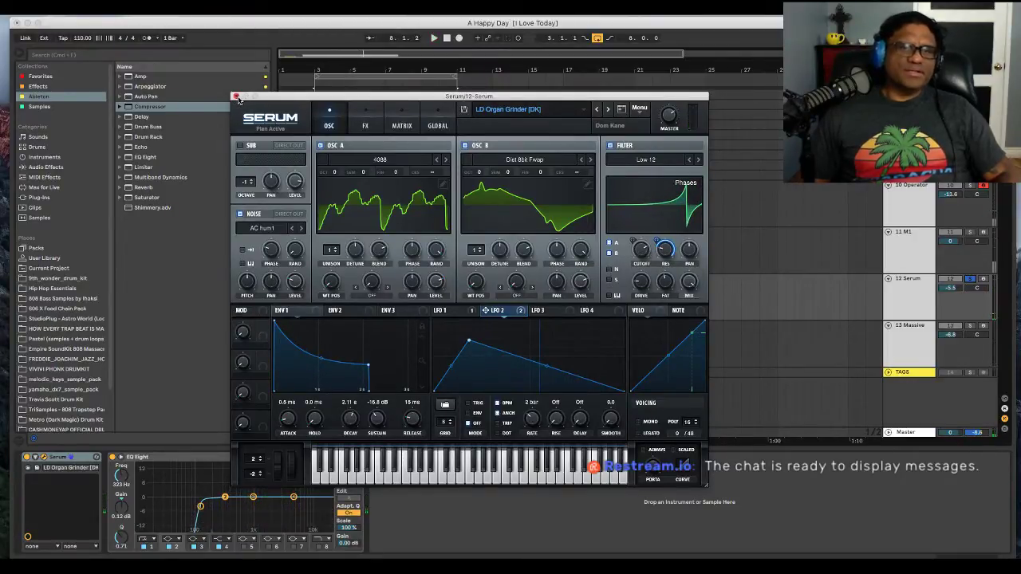
- Close the Serum plugin window, play the layered loop, solo the Massive track, and compare the Massive and Serum device chains
{"action": "left_click", "coordinate": [236, 97]}
{"action": "left_click", "coordinate": [934, 282]}
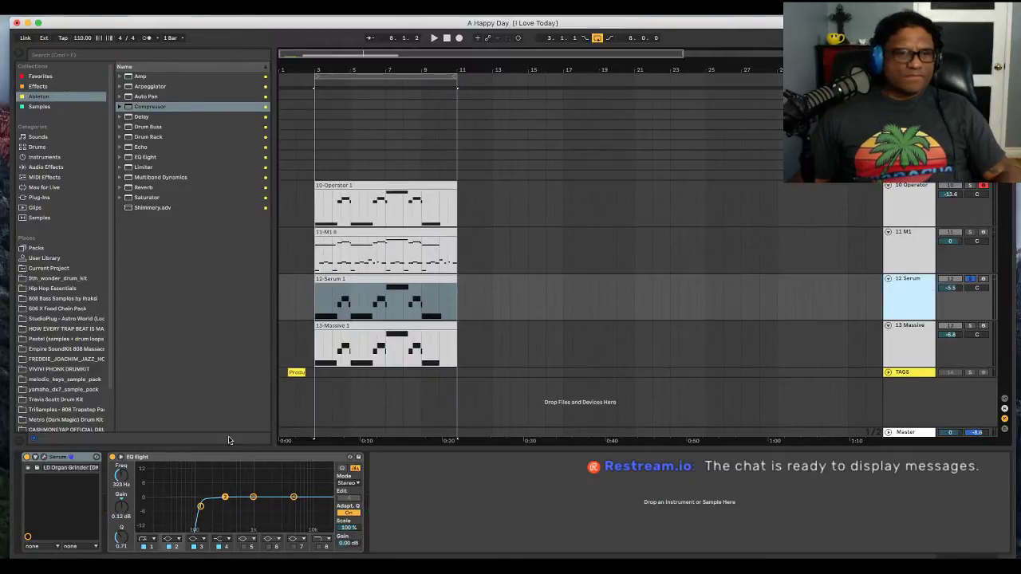
{"action": "key", "text": "space"}
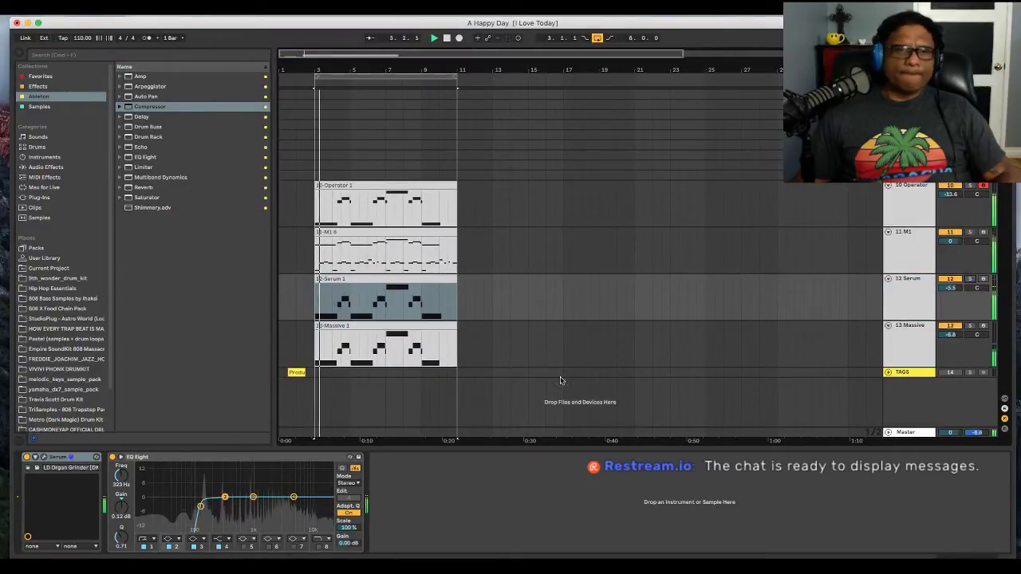
{"action": "left_click", "coordinate": [969, 325]}
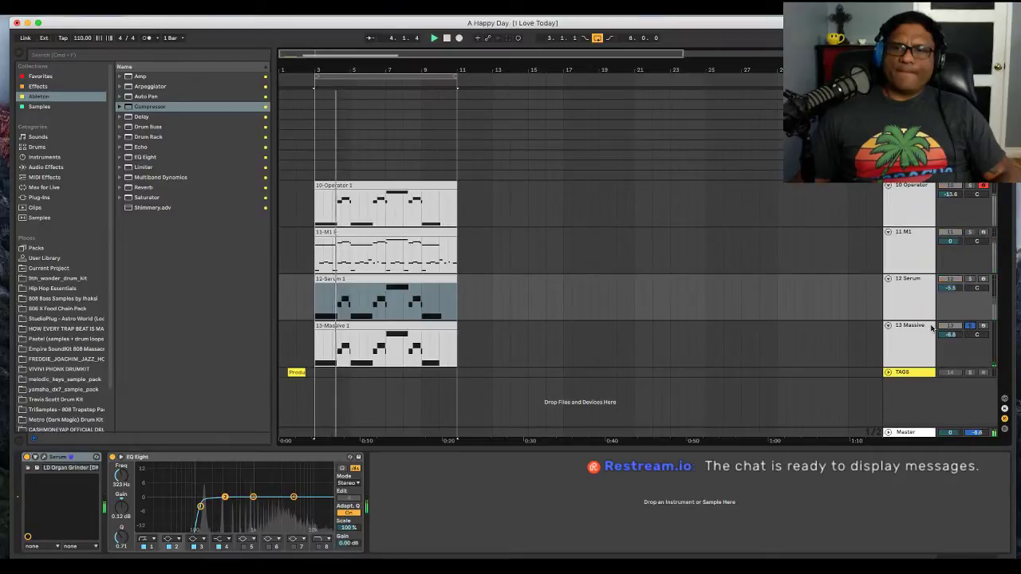
{"action": "left_click", "coordinate": [925, 334]}
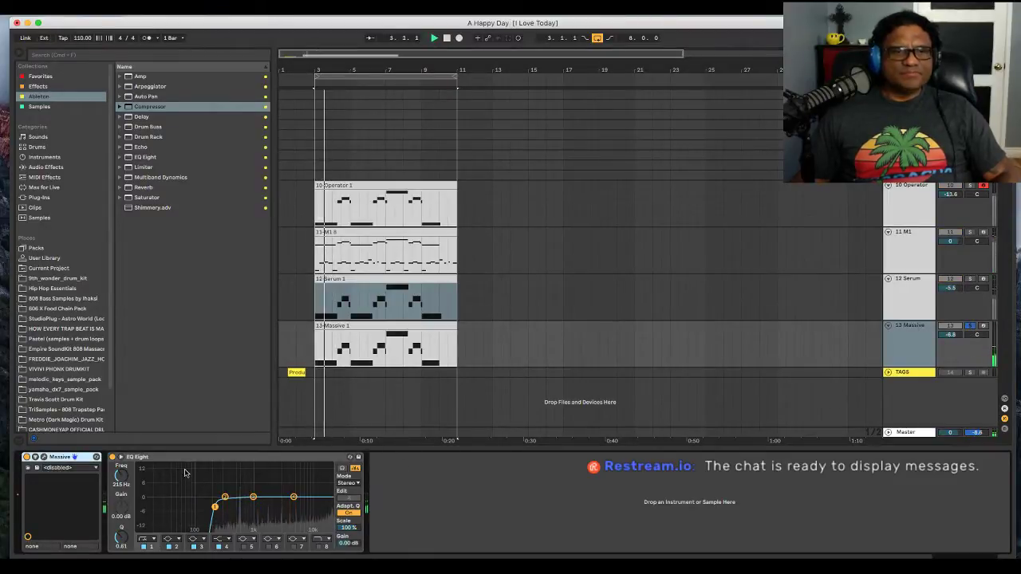
{"action": "double_click", "coordinate": [925, 298]}
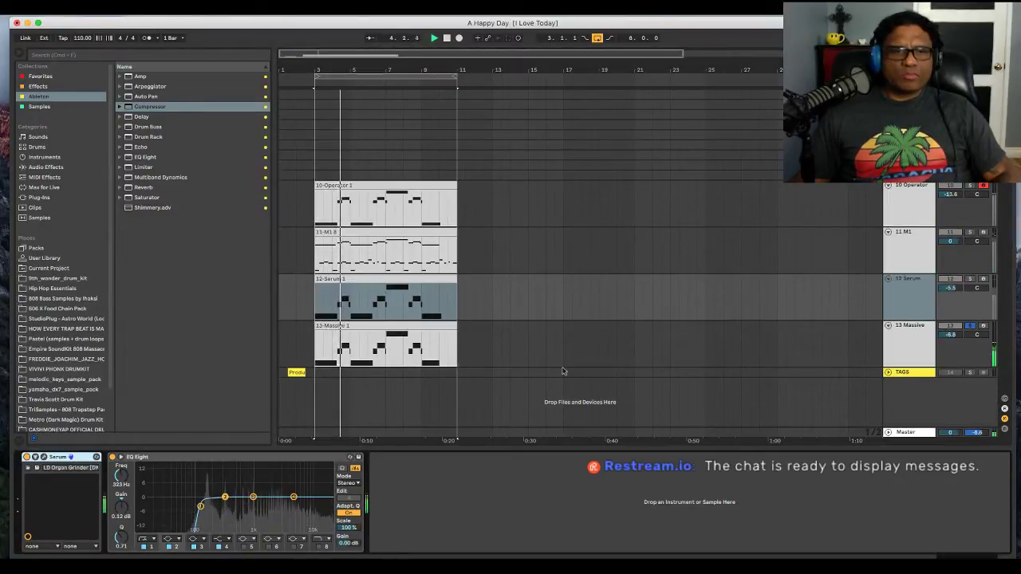
- Copy the M1 track's Compressor onto the ends of the Serum and Massive device chains
{"action": "left_click", "coordinate": [906, 252]}
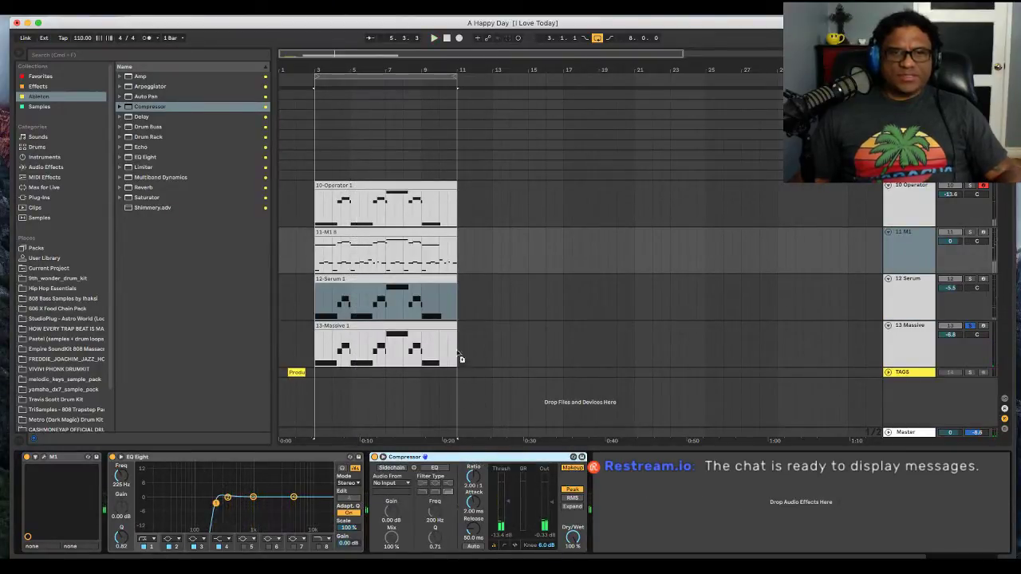
{"action": "left_click", "coordinate": [430, 310]}
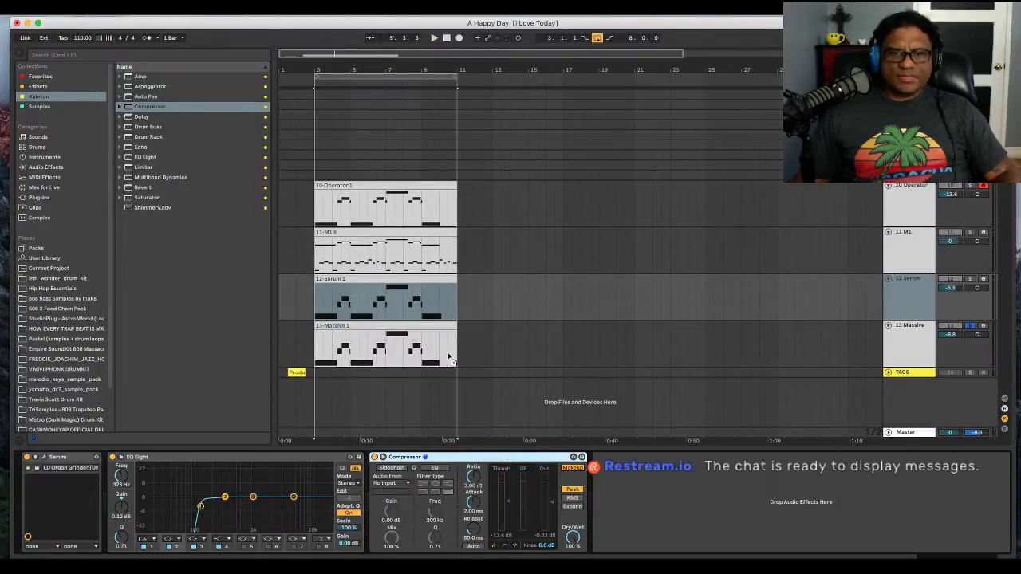
{"action": "left_click", "coordinate": [423, 343]}
- Solo the Serum track and audition it through its new Compressor
{"action": "left_click", "coordinate": [894, 291]}
{"action": "left_click", "coordinate": [970, 279]}
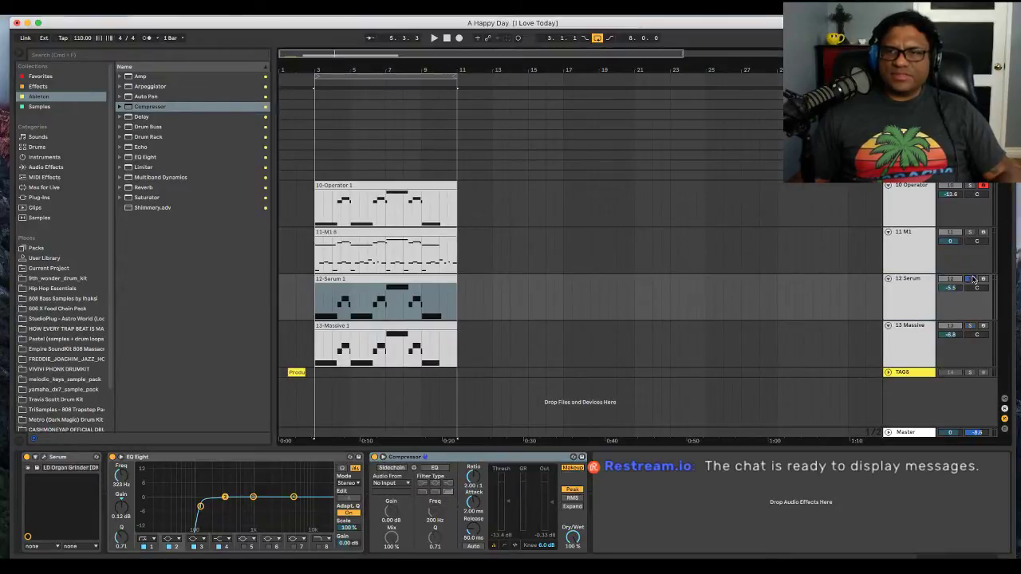
{"action": "key", "text": "space"}
{"action": "double_click", "coordinate": [394, 308]}
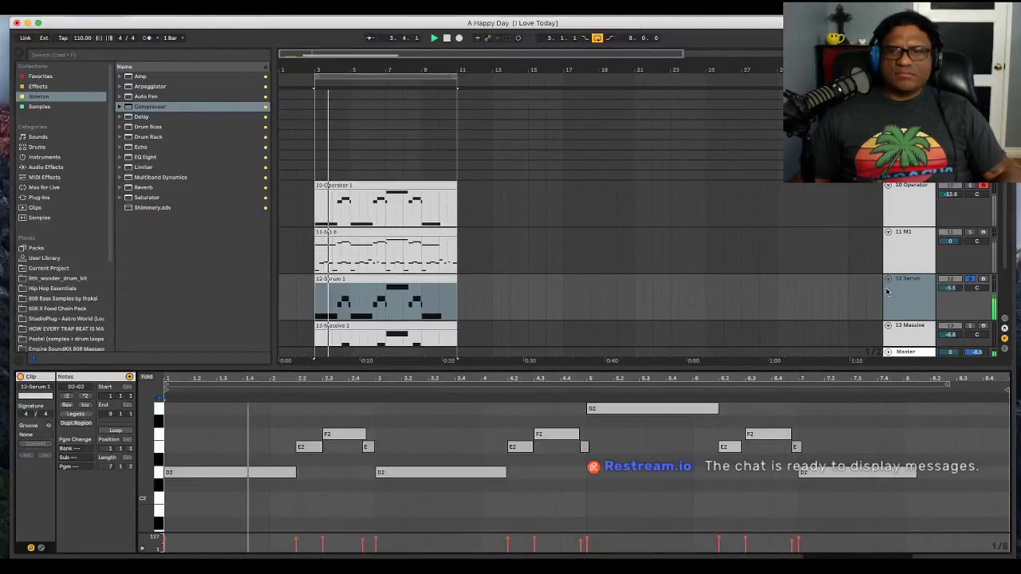
{"action": "left_click", "coordinate": [912, 289]}
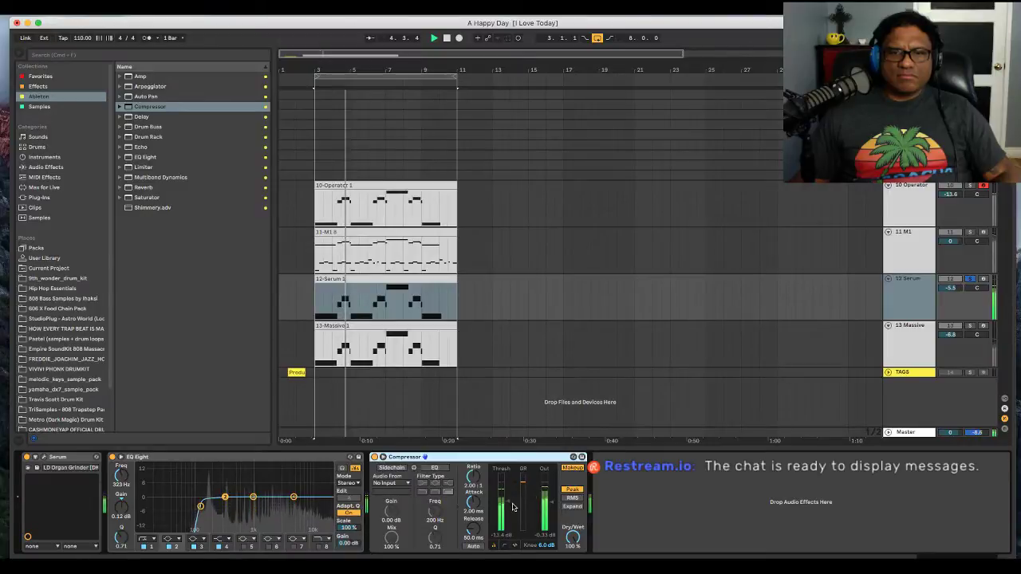
- Solo Massive during playback and set its Compressor to about -23.2 dB threshold and 1.52 ms attack, with a higher ratio
{"action": "left_click", "coordinate": [914, 339]}
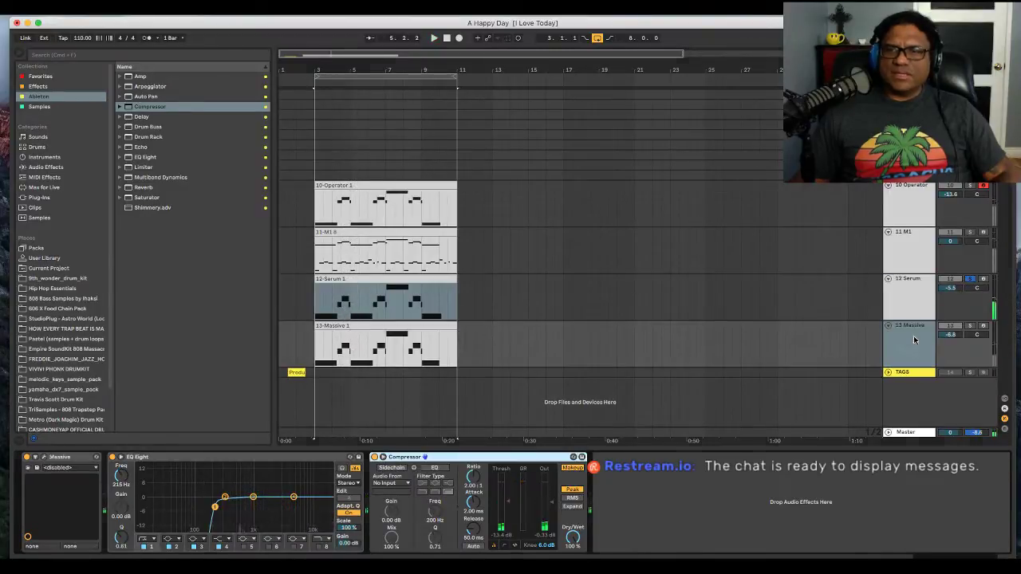
{"action": "left_click", "coordinate": [969, 326]}
{"action": "key", "text": "space"}
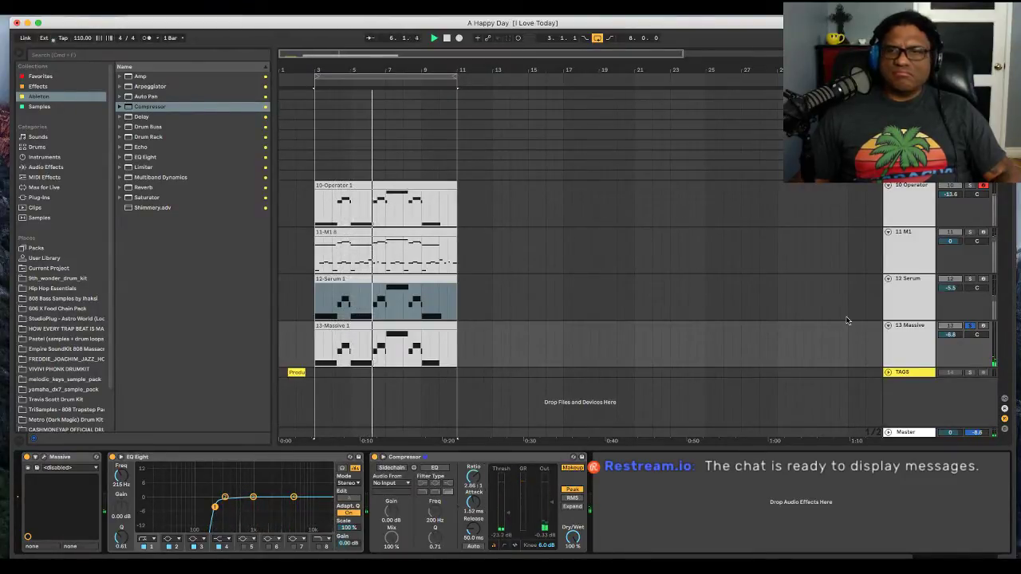
- Set the Serum Compressor to about -16.8 dB threshold and 0.46 ms attack with a higher ratio, and unsolo the track
{"action": "left_click", "coordinate": [915, 296]}
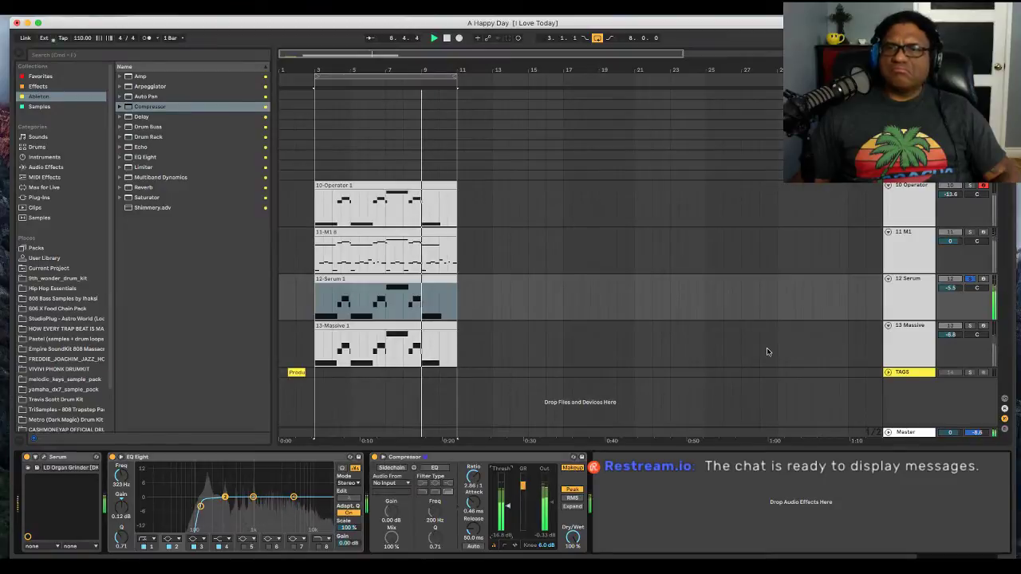
{"action": "key", "text": "space"}
{"action": "left_click", "coordinate": [969, 279]}
- Freeze the M1 track and flatten it to audio
{"action": "left_click", "coordinate": [919, 241]}
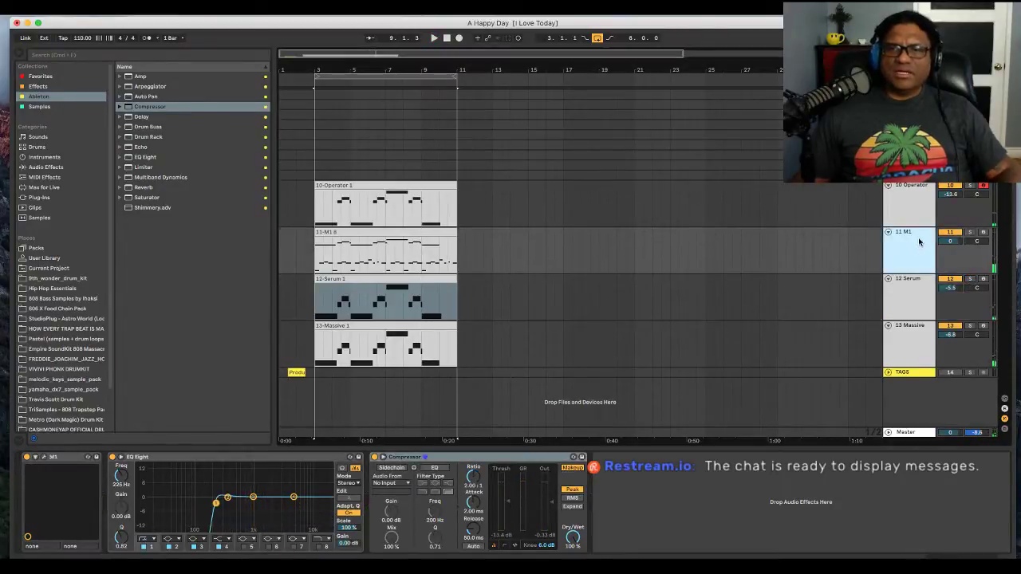
{"action": "right_click", "coordinate": [919, 241]}
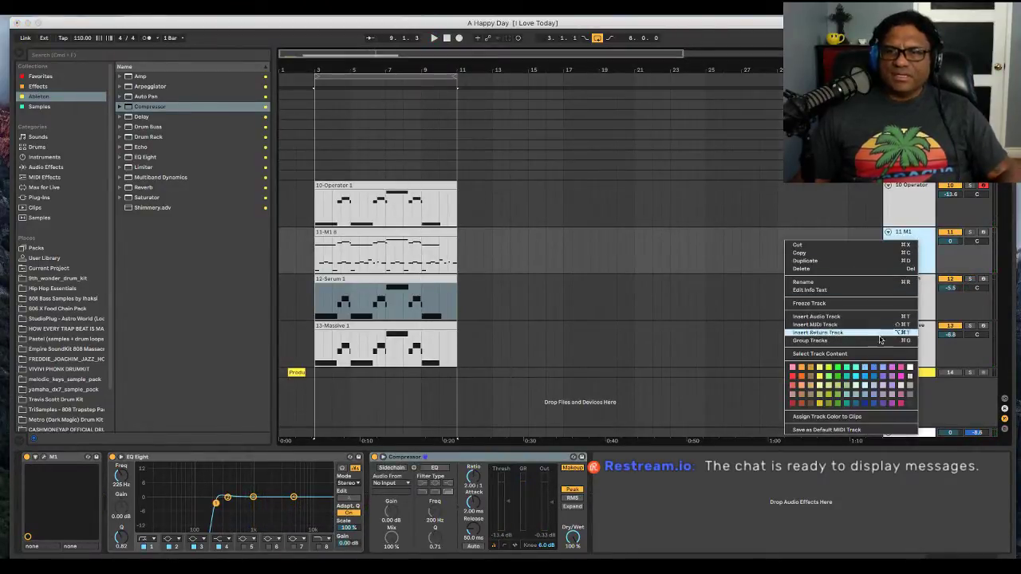
{"action": "left_click", "coordinate": [873, 304]}
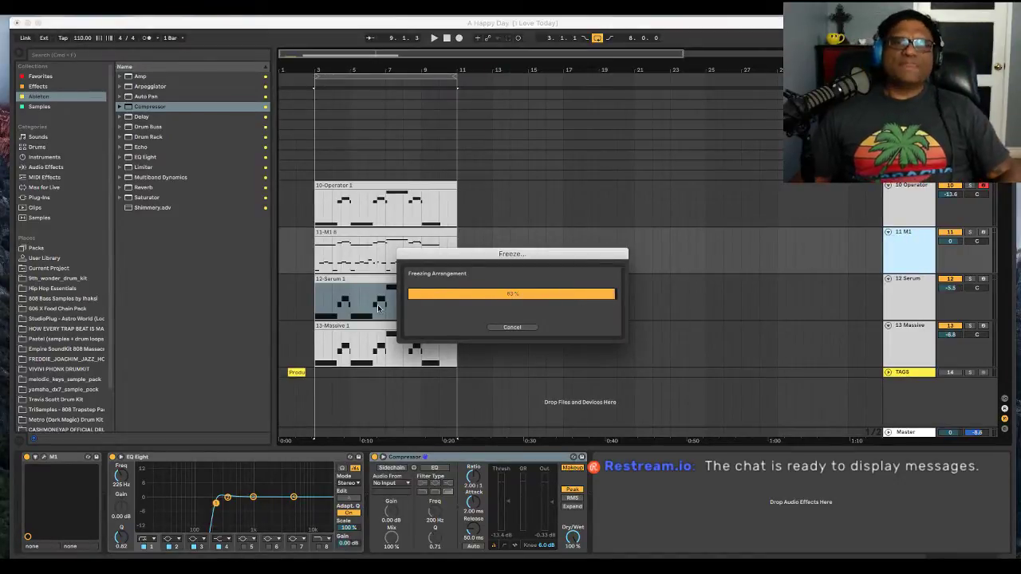
{"action": "right_click", "coordinate": [899, 242]}
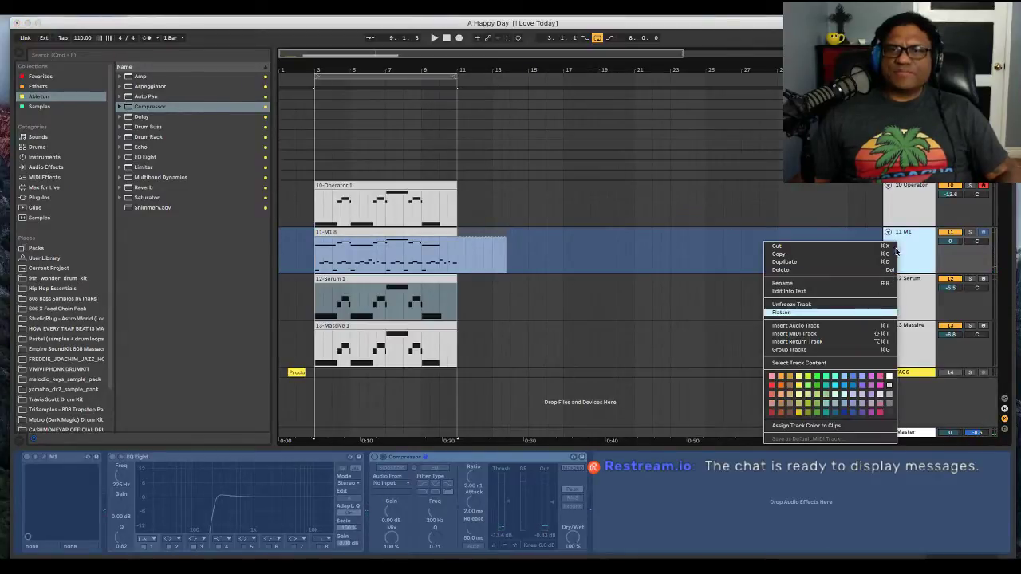
{"action": "left_click", "coordinate": [839, 313]}
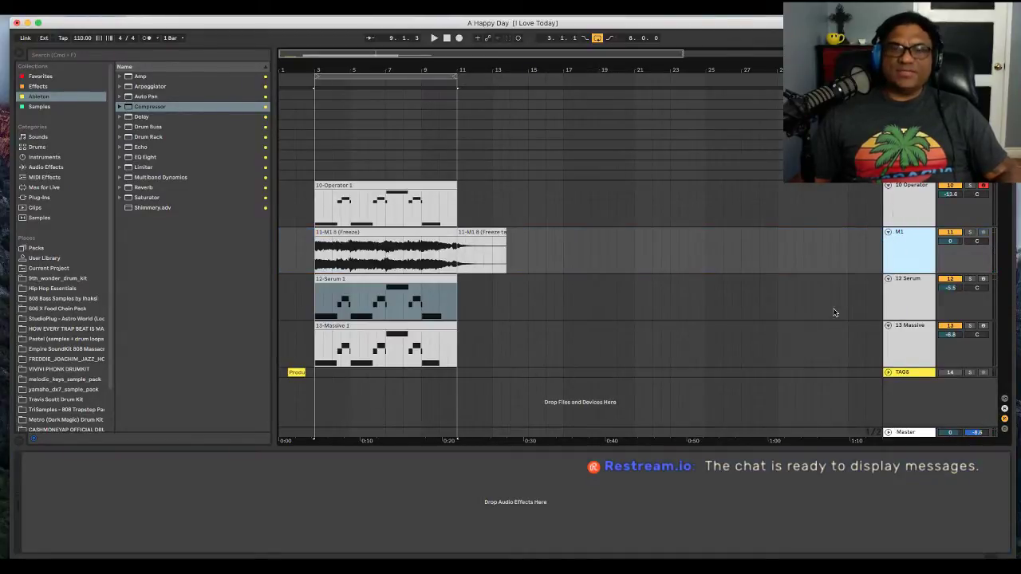
- Balance the layers during playback: Operator -10 dB, M1 about -5.8 dB, Serum -14.7 dB and Massive about -9.7 dB
{"action": "left_click", "coordinate": [915, 294]}
{"action": "left_click", "coordinate": [921, 248]}
{"action": "key", "text": "space"}
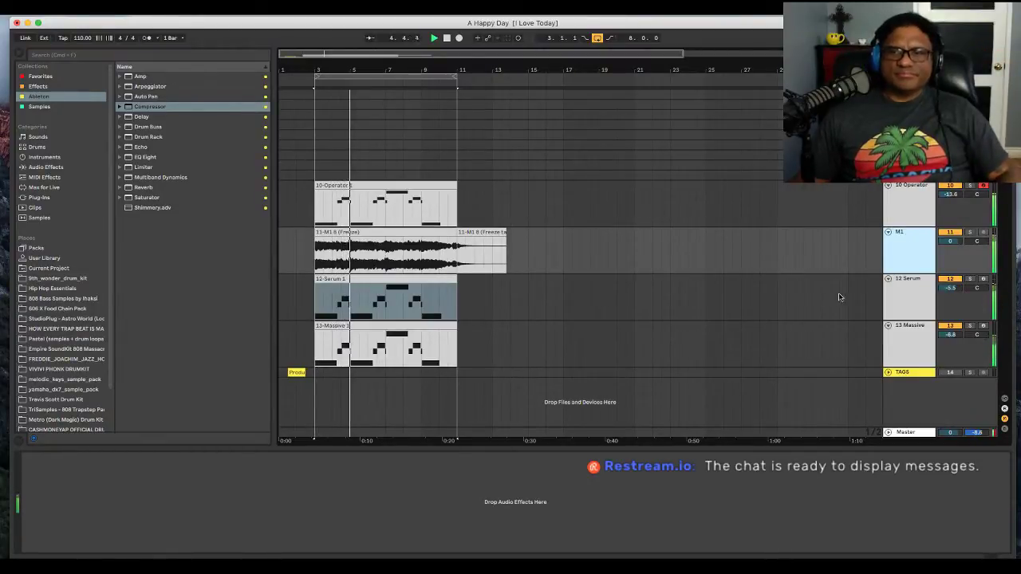
{"action": "key", "text": "Tab"}
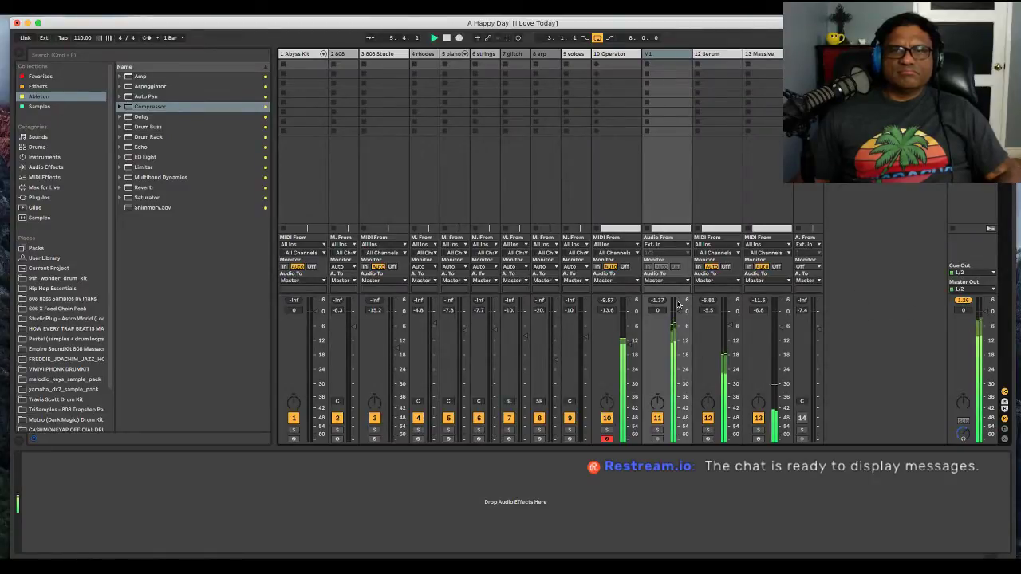
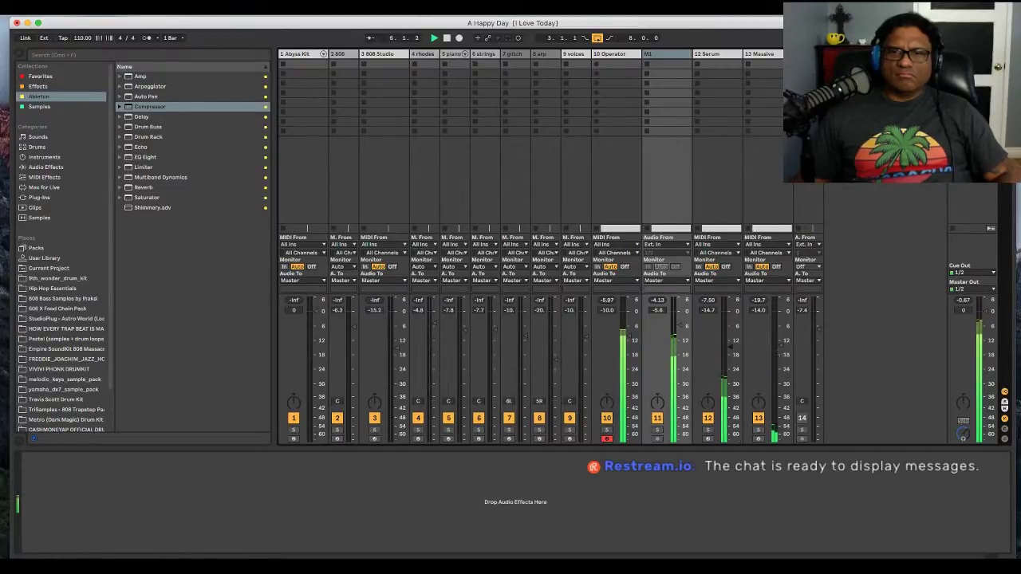
{"action": "left_click", "coordinate": [758, 429]}
{"action": "left_click", "coordinate": [759, 430]}
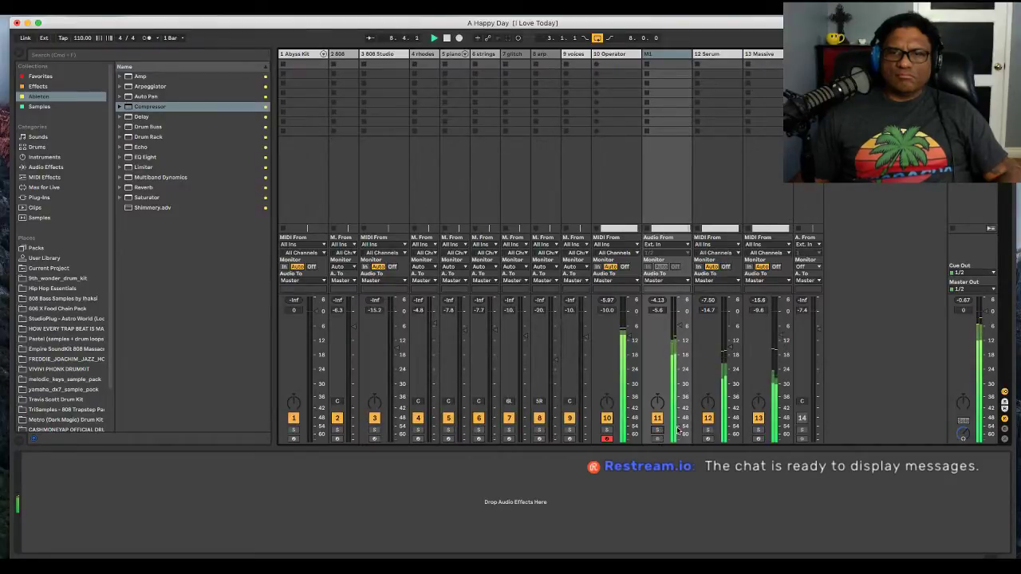
- Open the Massive instrument from the arrangement, load the All System Go preset, and play the track soloed
{"action": "left_click", "coordinate": [768, 54]}
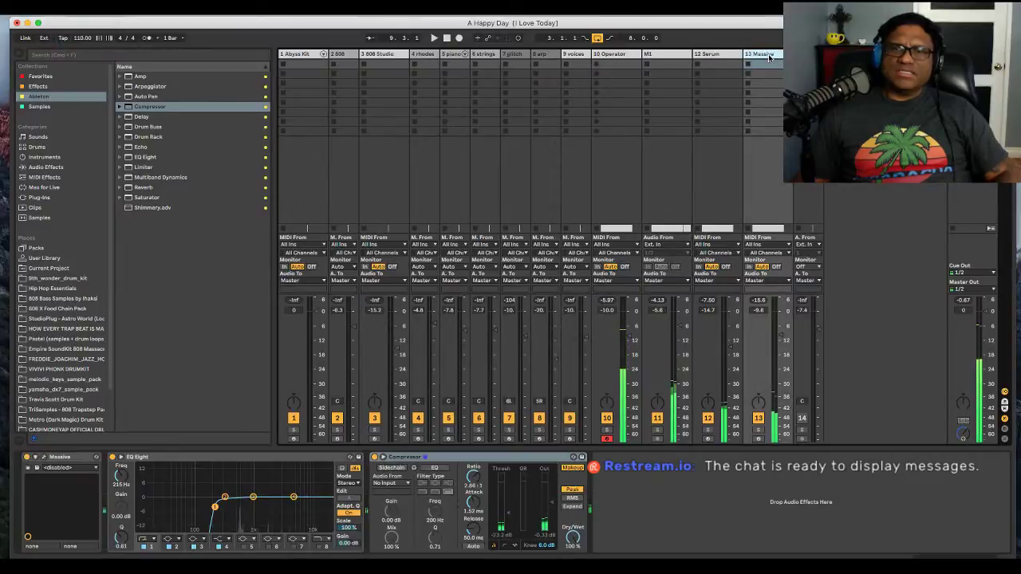
{"action": "key", "text": "Tab"}
{"action": "left_click", "coordinate": [903, 338]}
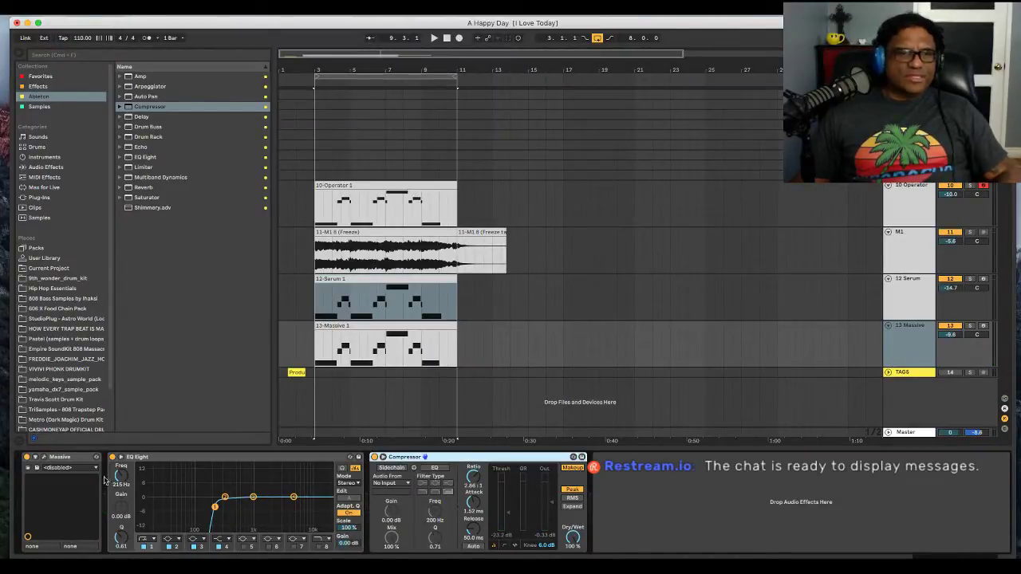
{"action": "left_click", "coordinate": [44, 459]}
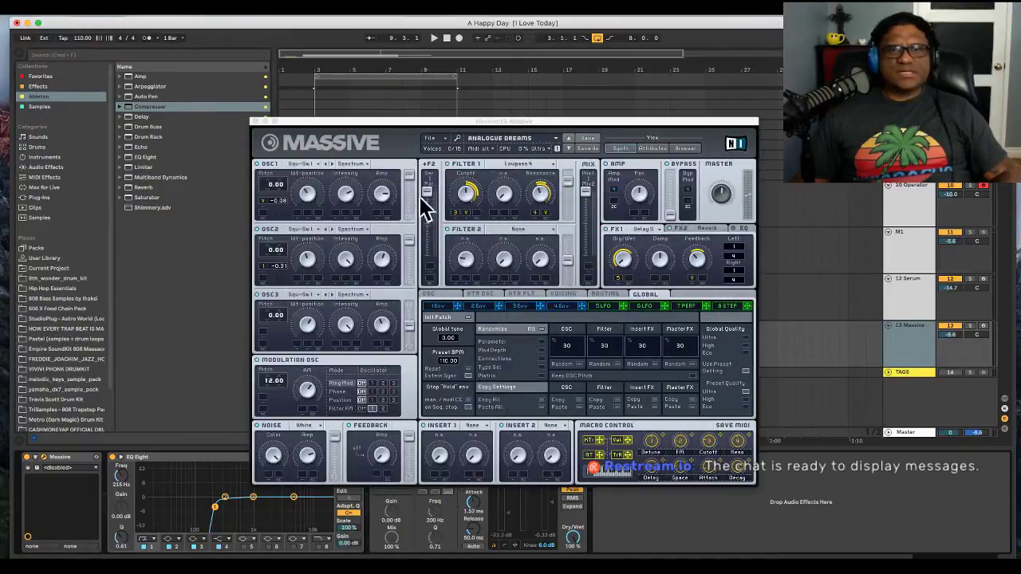
{"action": "left_click", "coordinate": [509, 141]}
{"action": "left_click", "coordinate": [513, 345]}
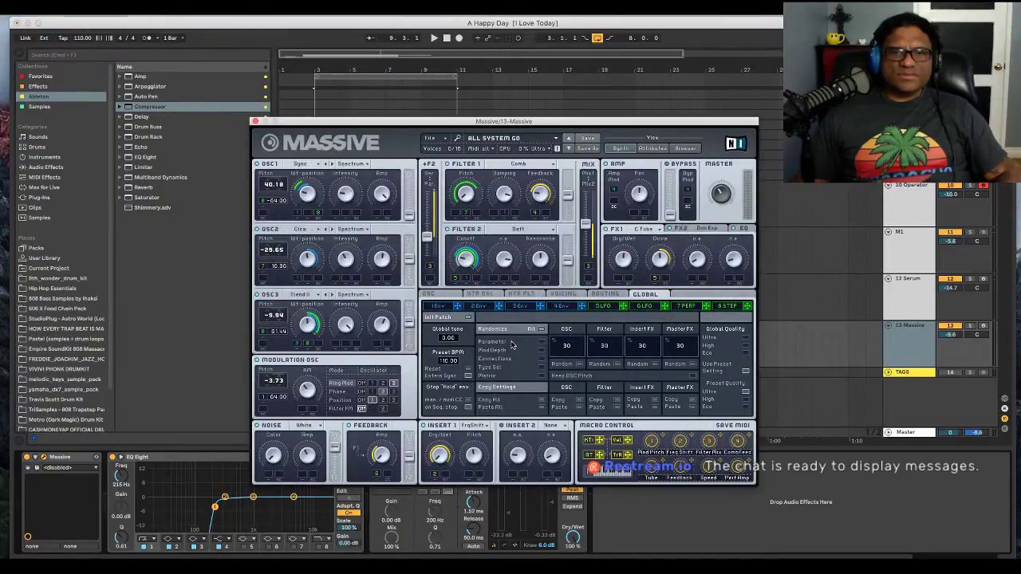
{"action": "key", "text": "space"}
{"action": "left_click", "coordinate": [970, 326]}
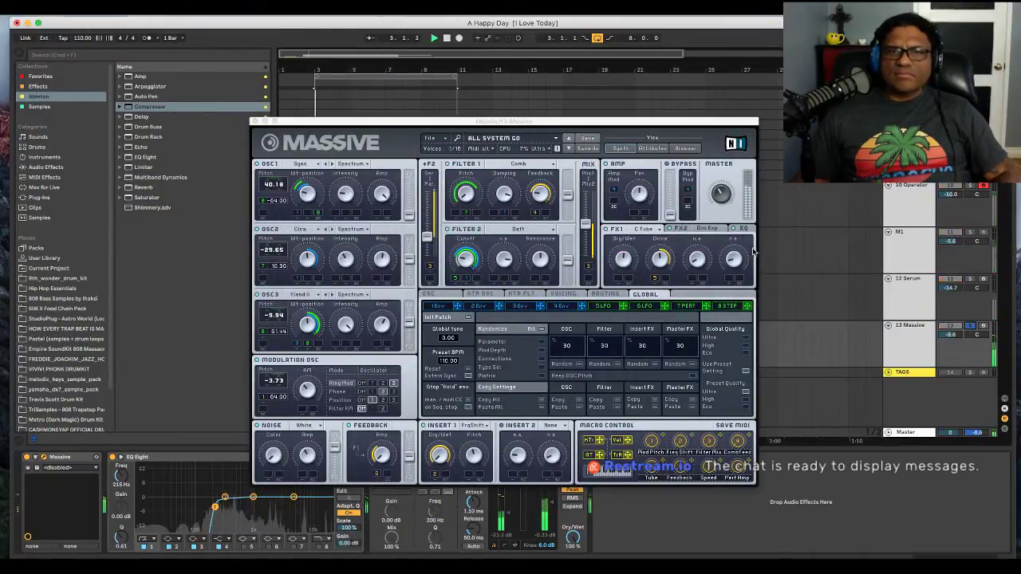
- Audition the Alone In The Moon and Biosigns presets in Massive during playback
{"action": "left_click", "coordinate": [498, 141]}
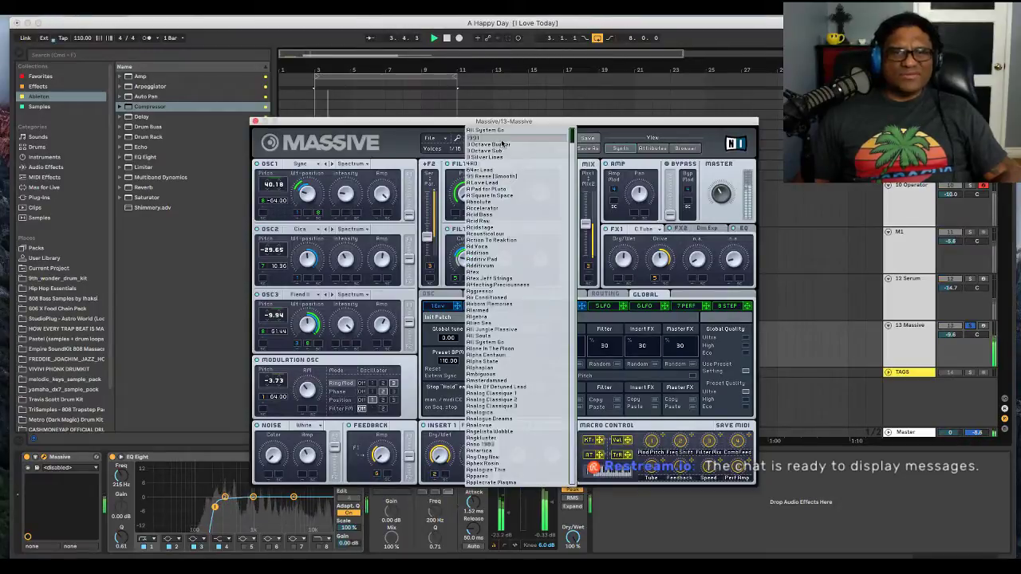
{"action": "left_click", "coordinate": [519, 351]}
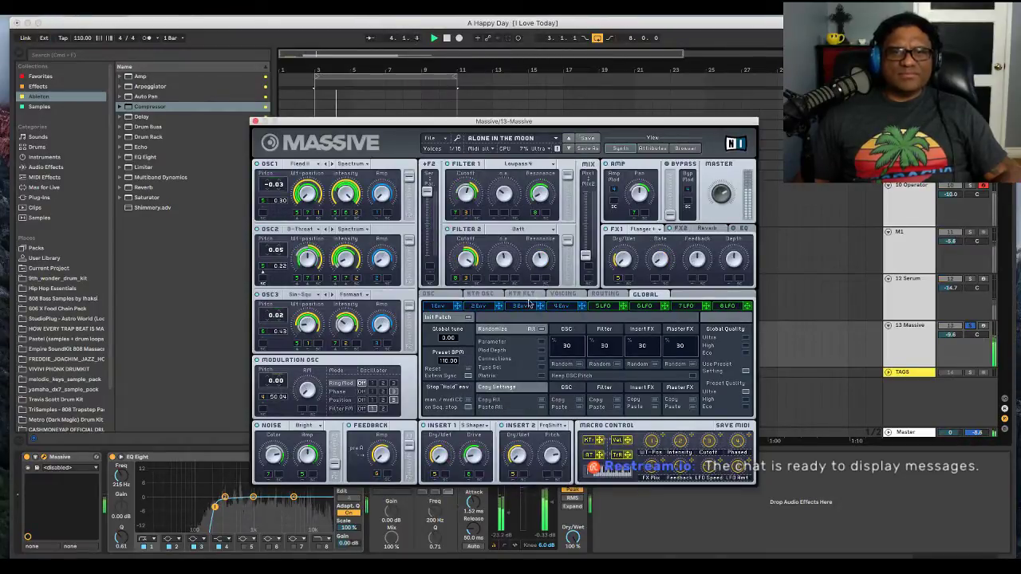
{"action": "left_click", "coordinate": [504, 142]}
{"action": "left_click", "coordinate": [504, 344]}
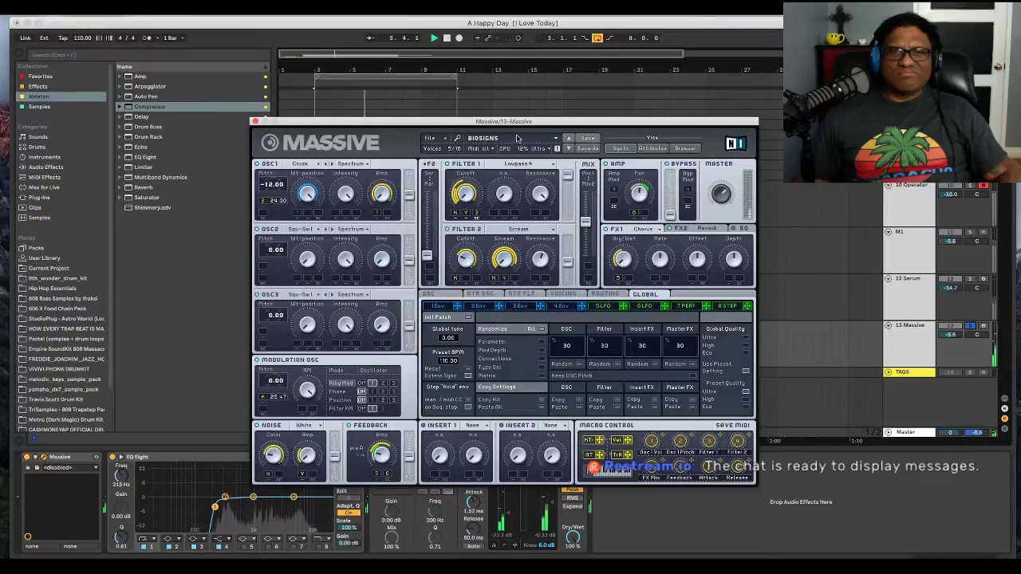
- Load the Bendy preset in Massive, then close and reopen the plugin window
{"action": "left_click", "coordinate": [504, 141]}
{"action": "left_click", "coordinate": [510, 319]}
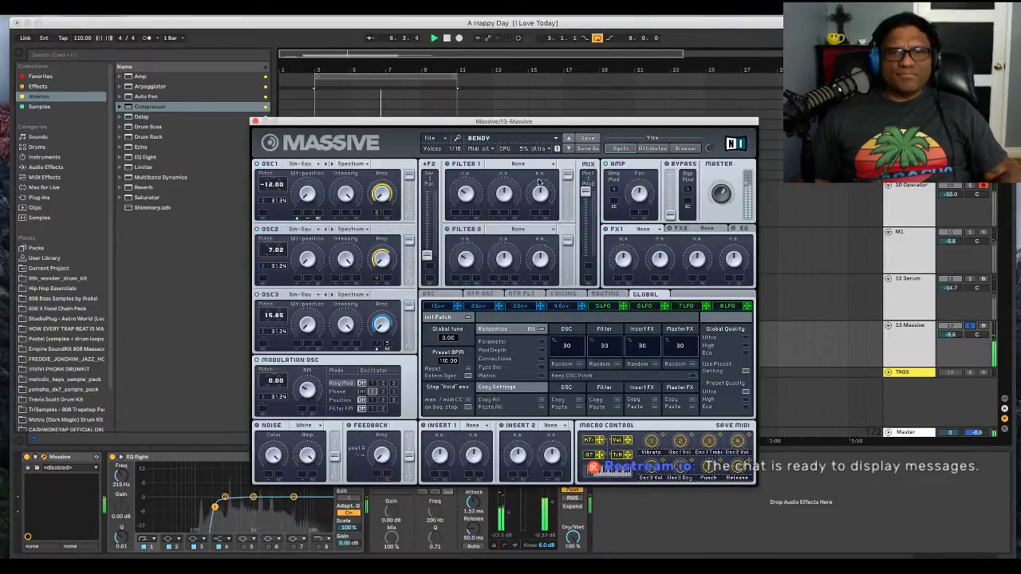
{"action": "left_click", "coordinate": [517, 141]}
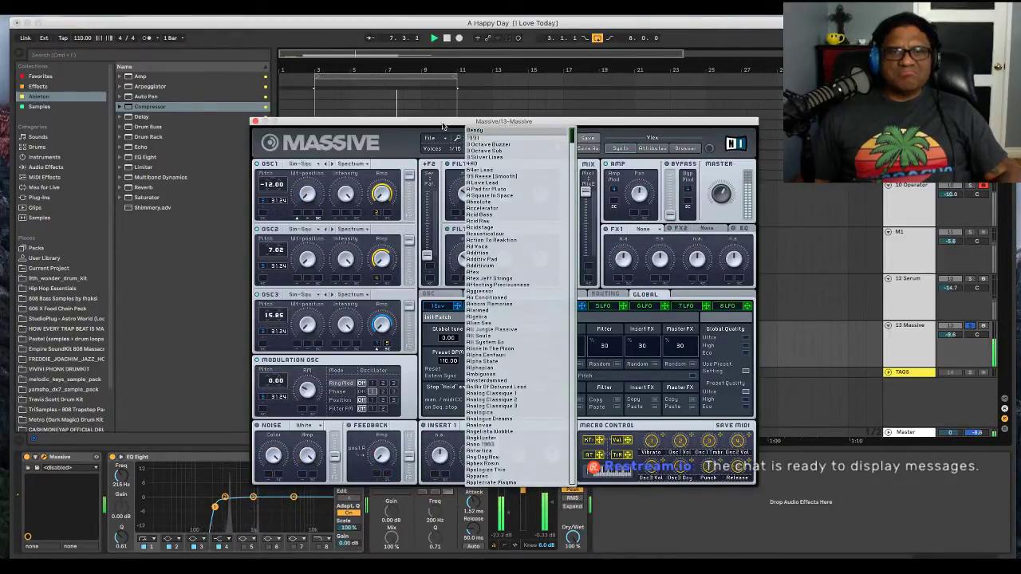
{"action": "left_click", "coordinate": [255, 121]}
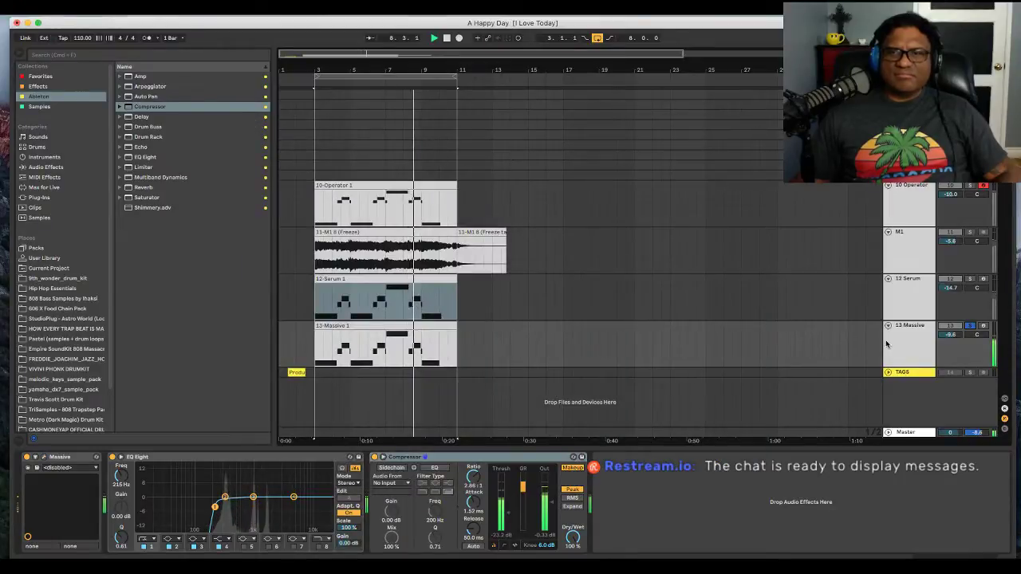
{"action": "left_click", "coordinate": [88, 471]}
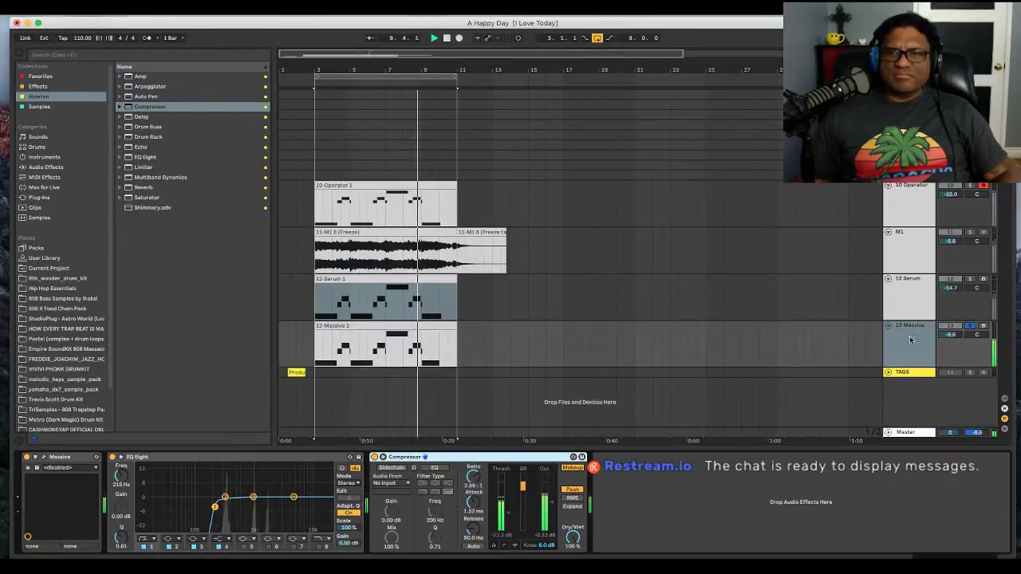
{"action": "left_click", "coordinate": [44, 457]}
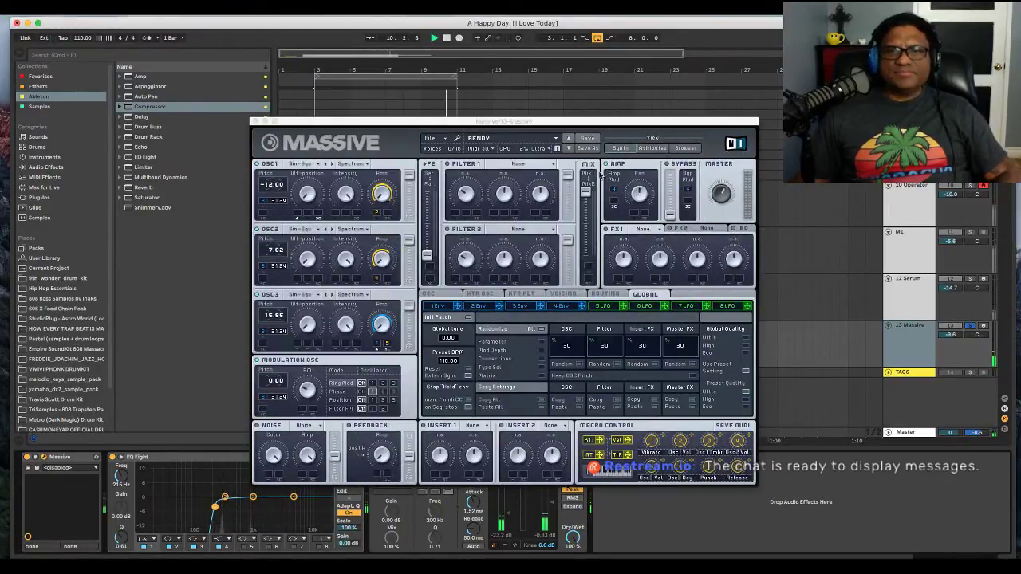
- Audition Lowpass 4 and Highpass 4 on Massive's Filter 1 during playback and settle on Lowpass 4
{"action": "left_click", "coordinate": [453, 166]}
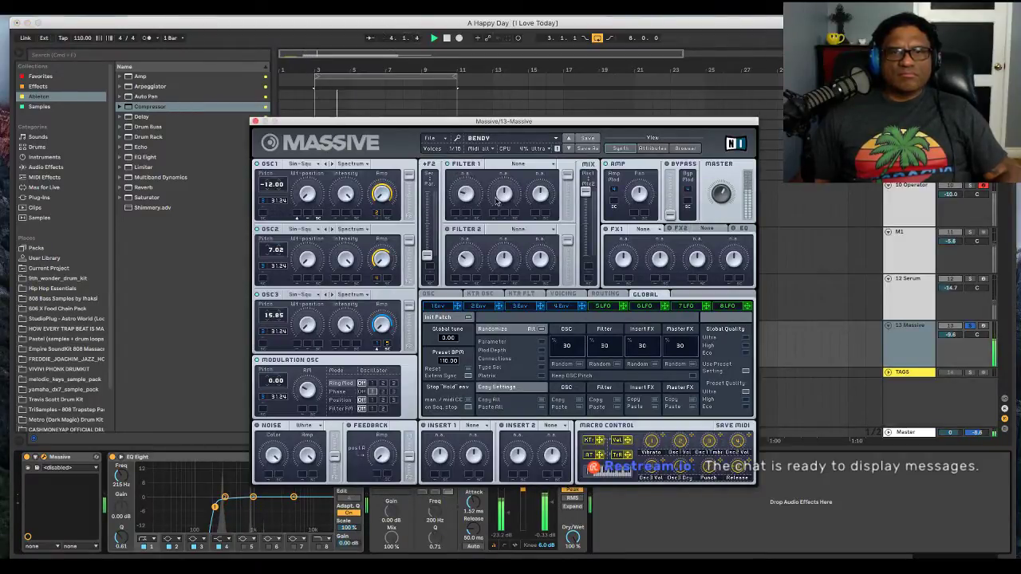
{"action": "left_click", "coordinate": [517, 163]}
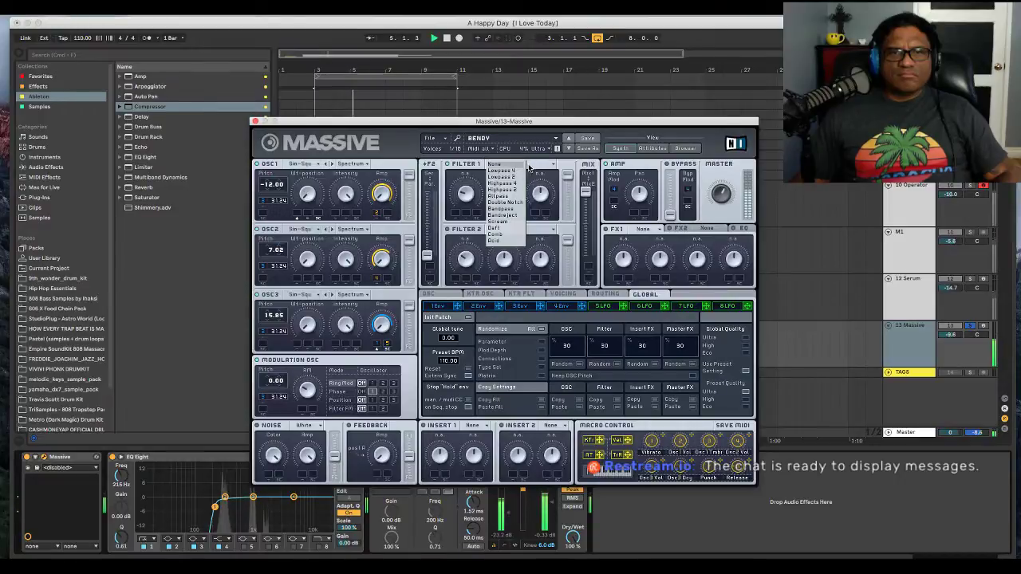
{"action": "left_click", "coordinate": [513, 175]}
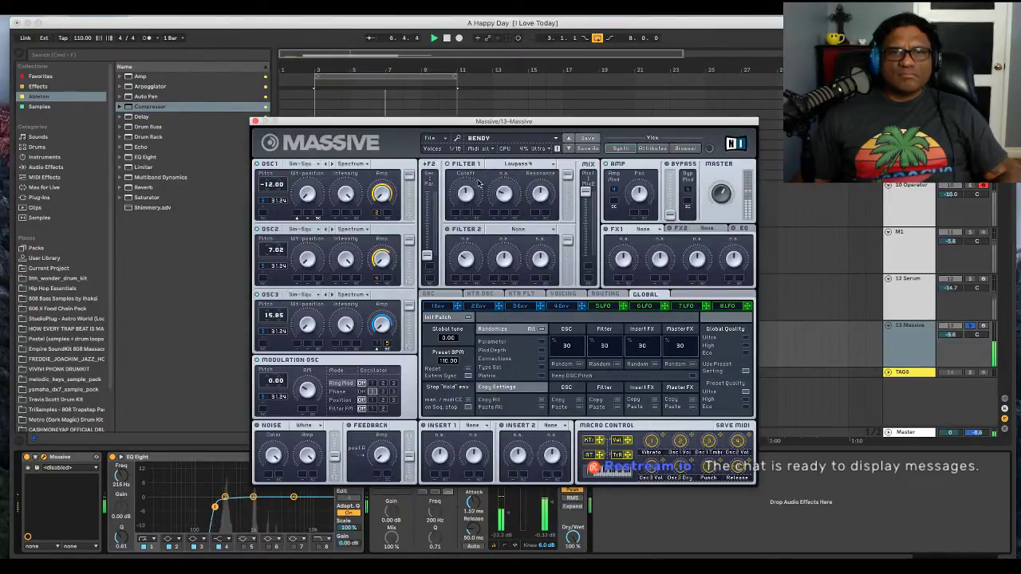
{"action": "left_click", "coordinate": [526, 166]}
{"action": "left_click", "coordinate": [525, 189]}
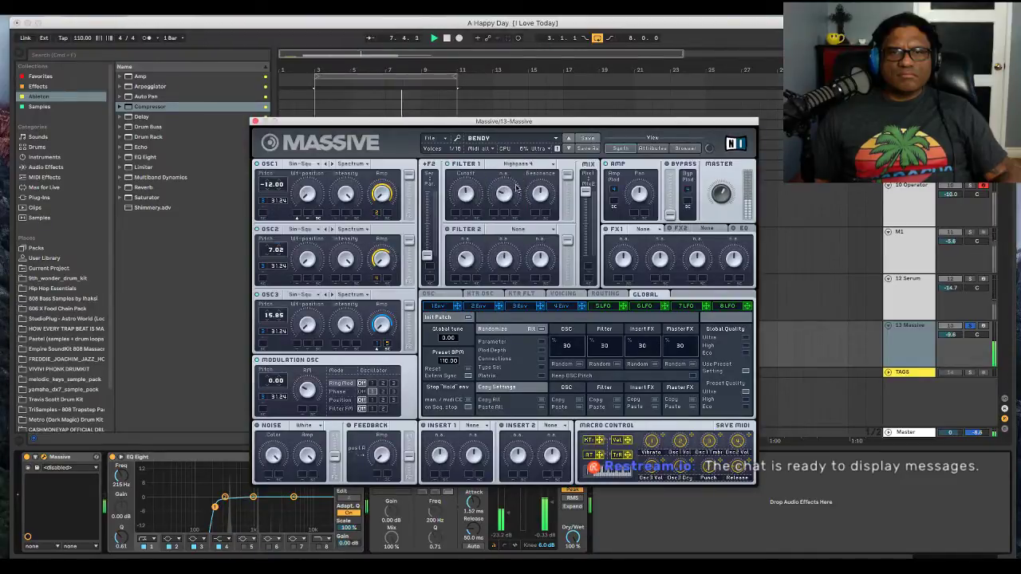
{"action": "left_click", "coordinate": [528, 166]}
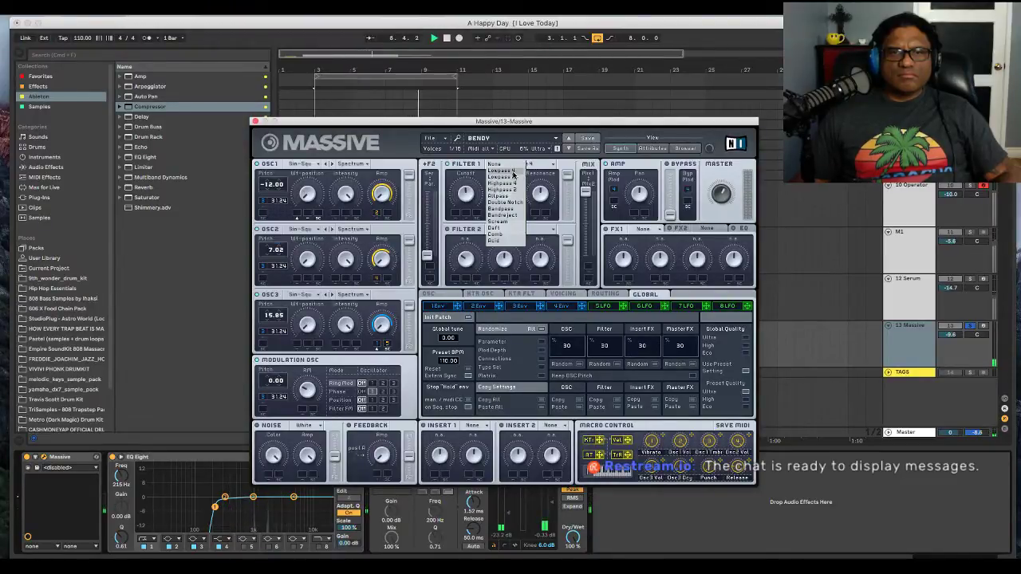
{"action": "left_click", "coordinate": [502, 176]}
- Set Massive's Filter 2 to Bandpass and load the small reverb in the FX1 slot
{"action": "left_click", "coordinate": [519, 229]}
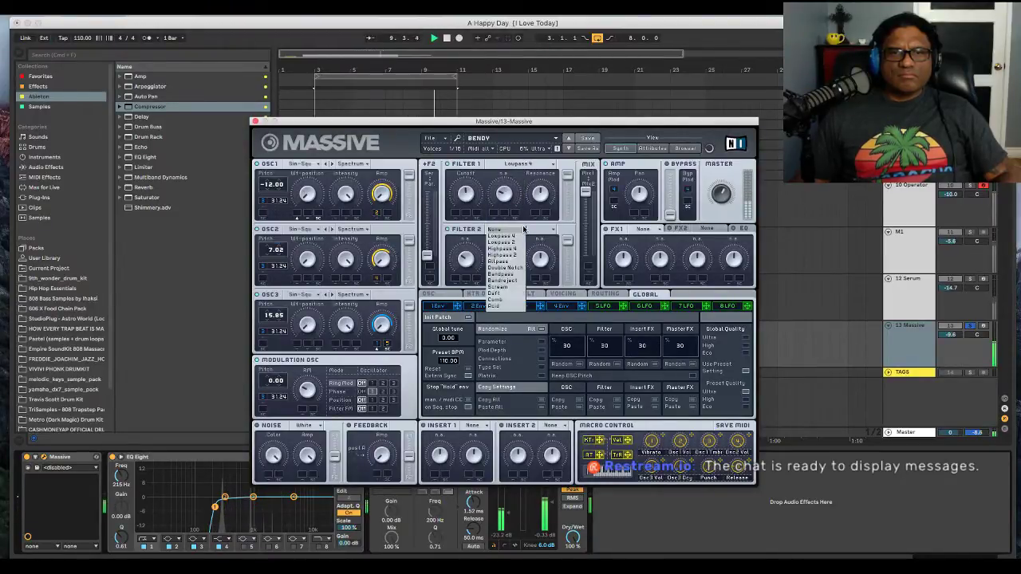
{"action": "left_click", "coordinate": [493, 266]}
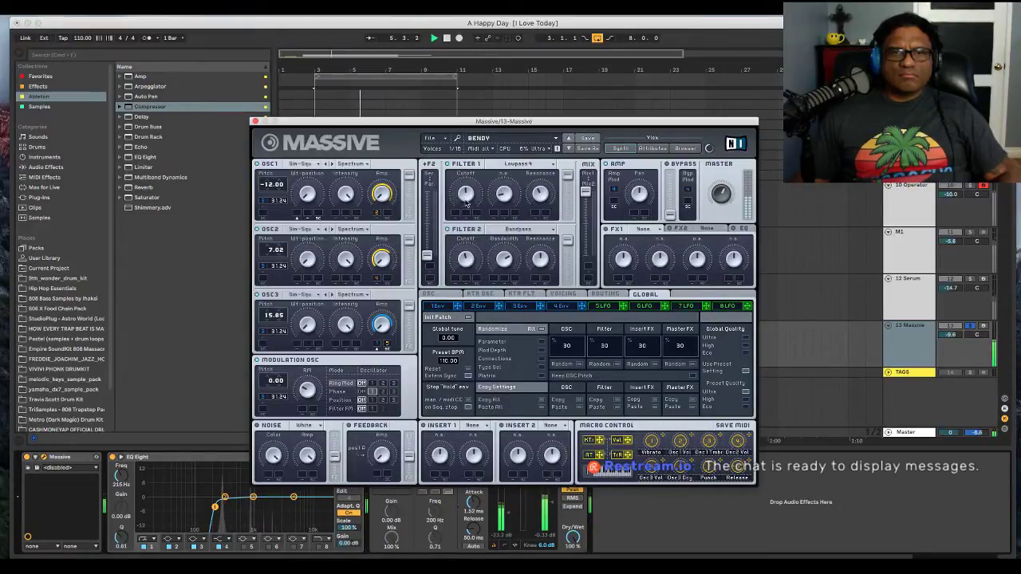
{"action": "left_click", "coordinate": [651, 230]}
{"action": "left_click", "coordinate": [652, 245]}
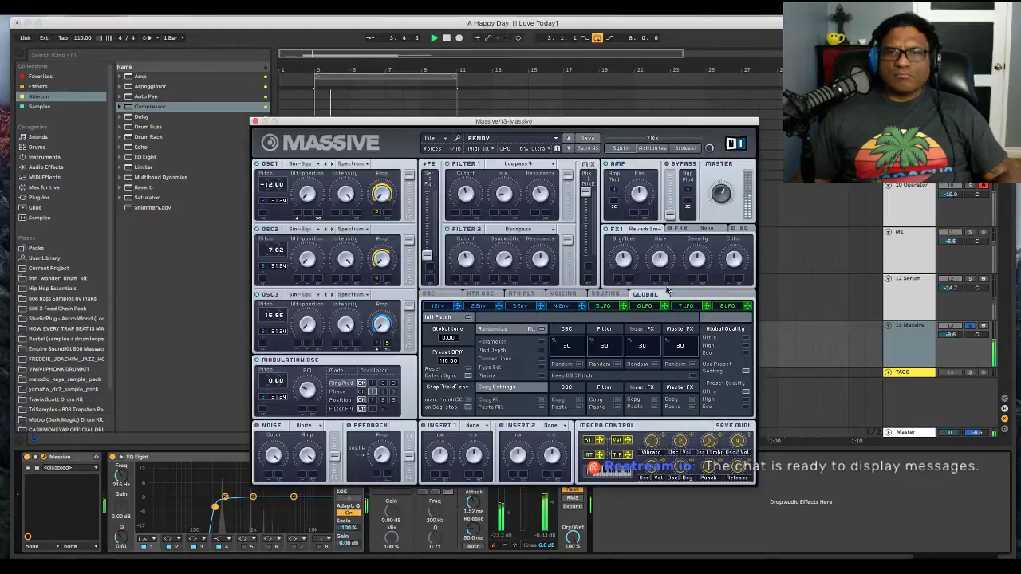
- Look through Massive's first envelope, oscillator and oscillator keytracking settings, then close the plugin window
{"action": "left_click", "coordinate": [441, 306]}
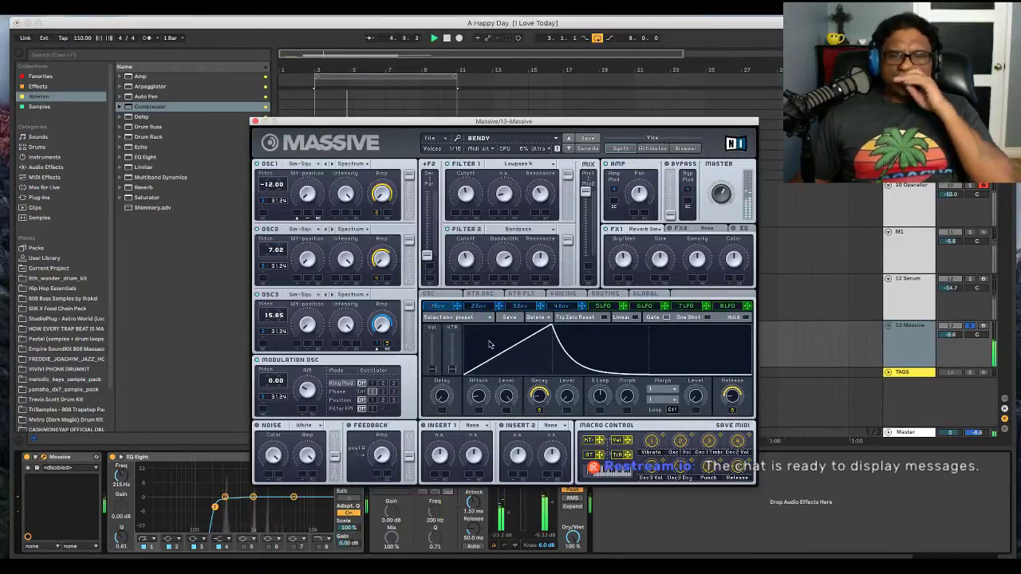
{"action": "left_click_drag", "start_coordinate": [549, 329], "coordinate": [602, 341]}
{"action": "left_click", "coordinate": [428, 294]}
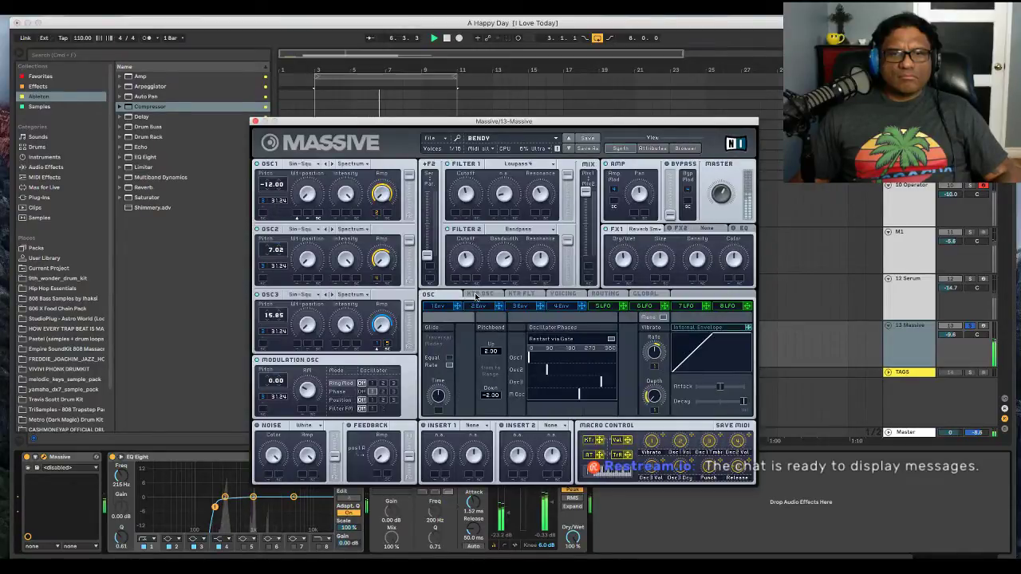
{"action": "left_click", "coordinate": [479, 293]}
{"action": "left_click", "coordinate": [429, 294]}
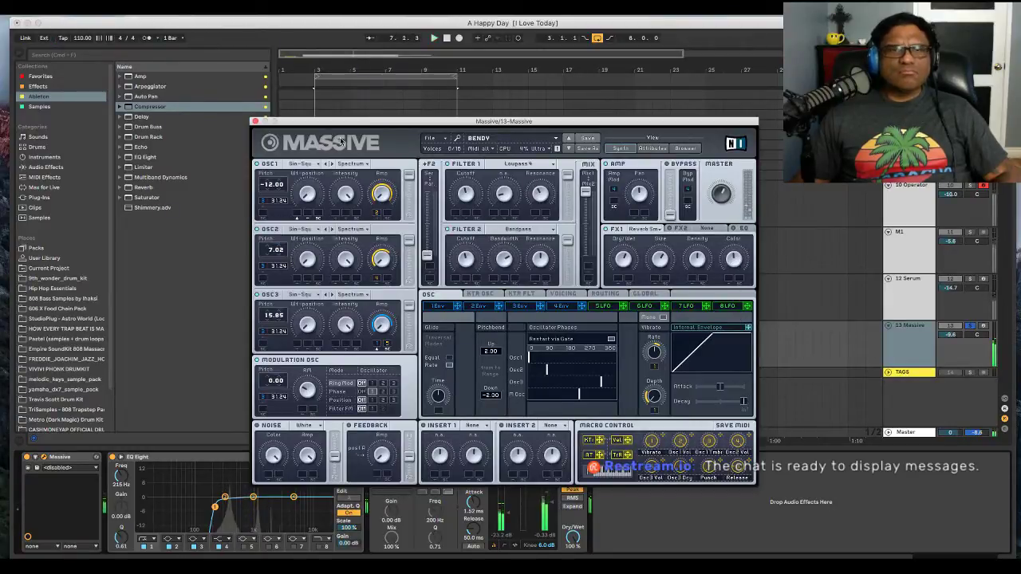
{"action": "left_click", "coordinate": [255, 123]}
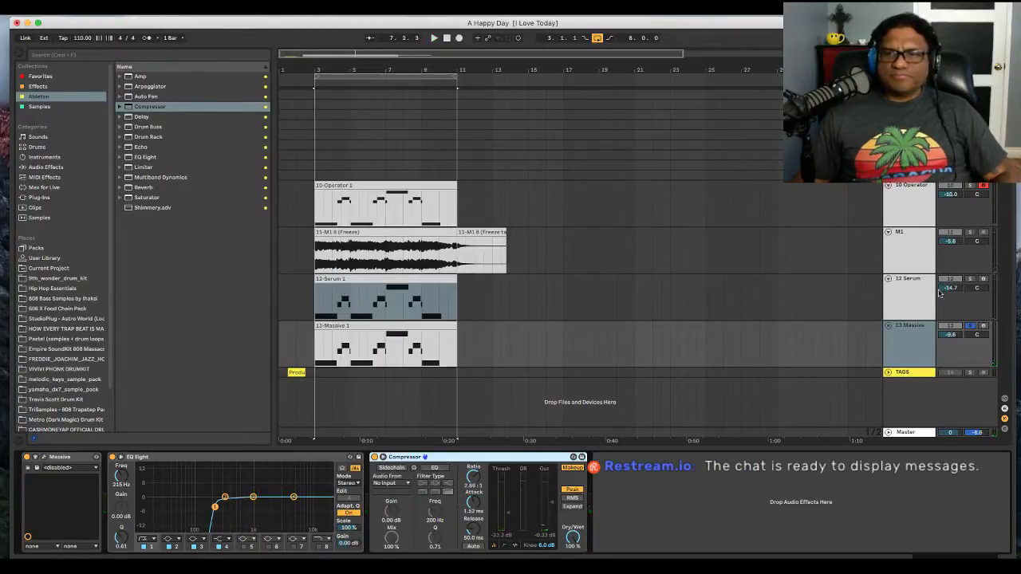
- Play the soloed Massive track and move its EQ Eight low cut to 190 Hz with a Q of 0.53
{"action": "left_click", "coordinate": [927, 330]}
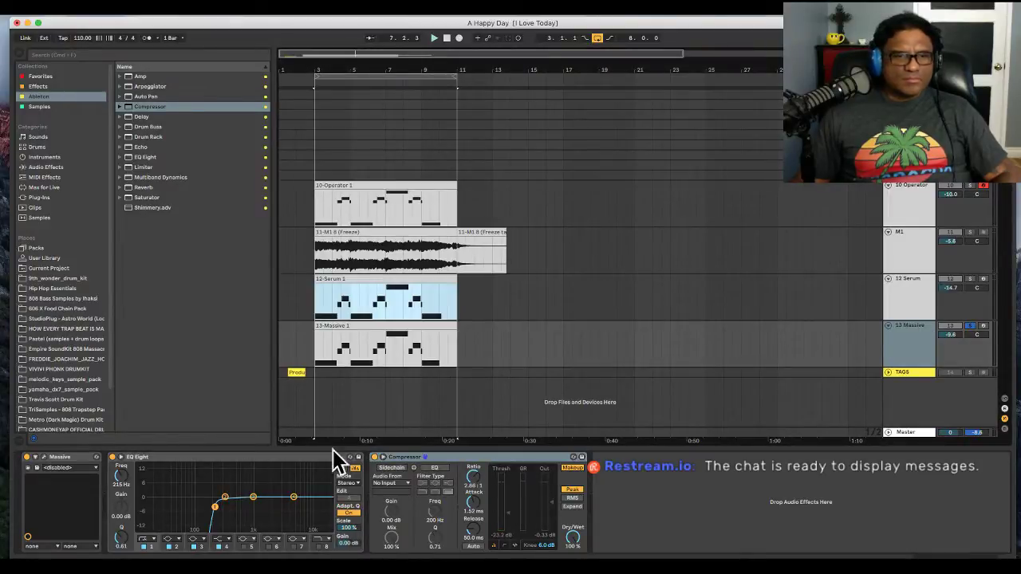
{"action": "key", "text": "space"}
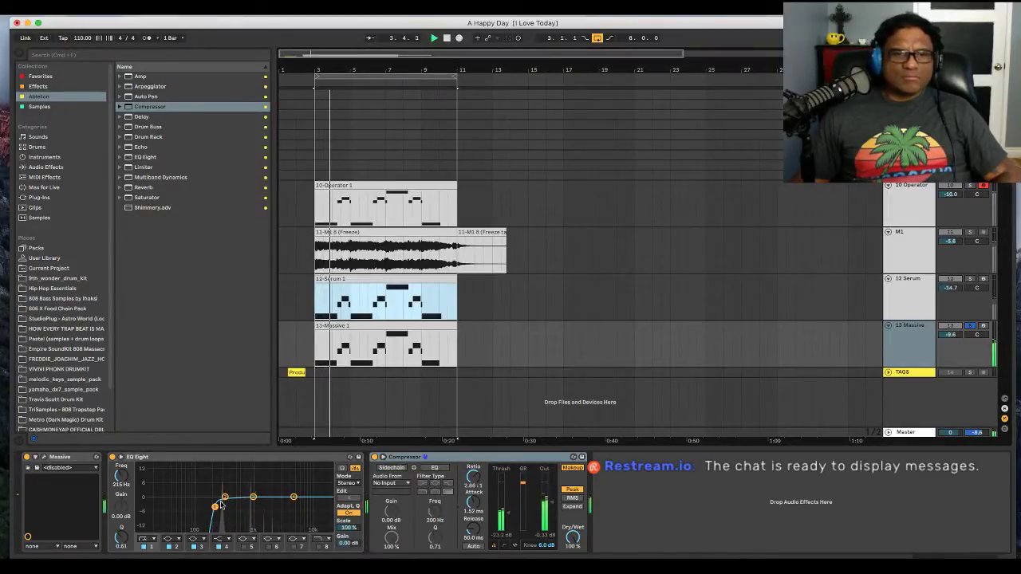
{"action": "left_click_drag", "start_coordinate": [221, 505], "coordinate": [212, 508]}
{"action": "key", "text": "space"}
- Unsolo the Massive track and play all layers while checking the Operator devices and the M1 tail clip
{"action": "left_click", "coordinate": [969, 326]}
{"action": "key", "text": "space"}
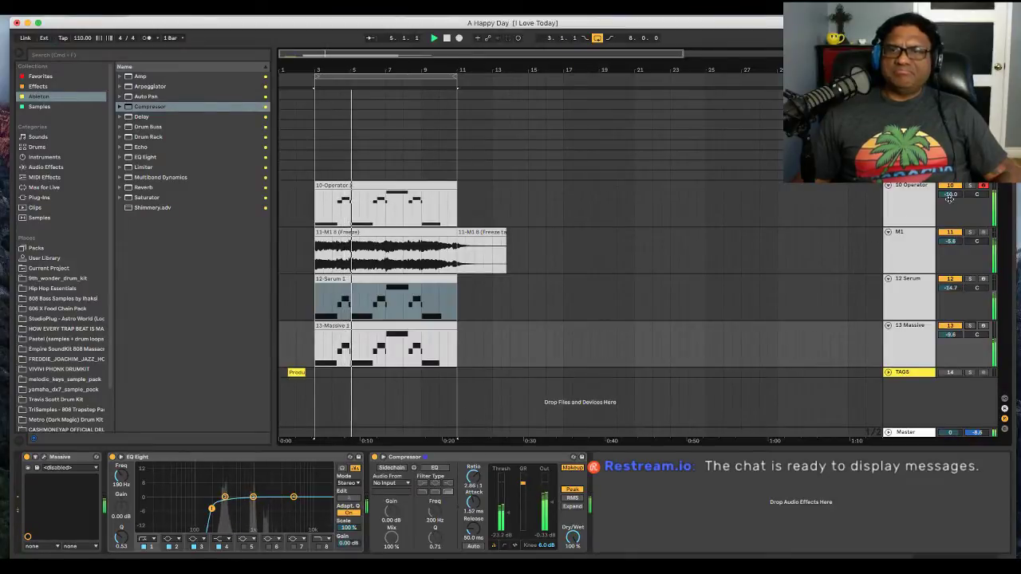
{"action": "left_click", "coordinate": [907, 188]}
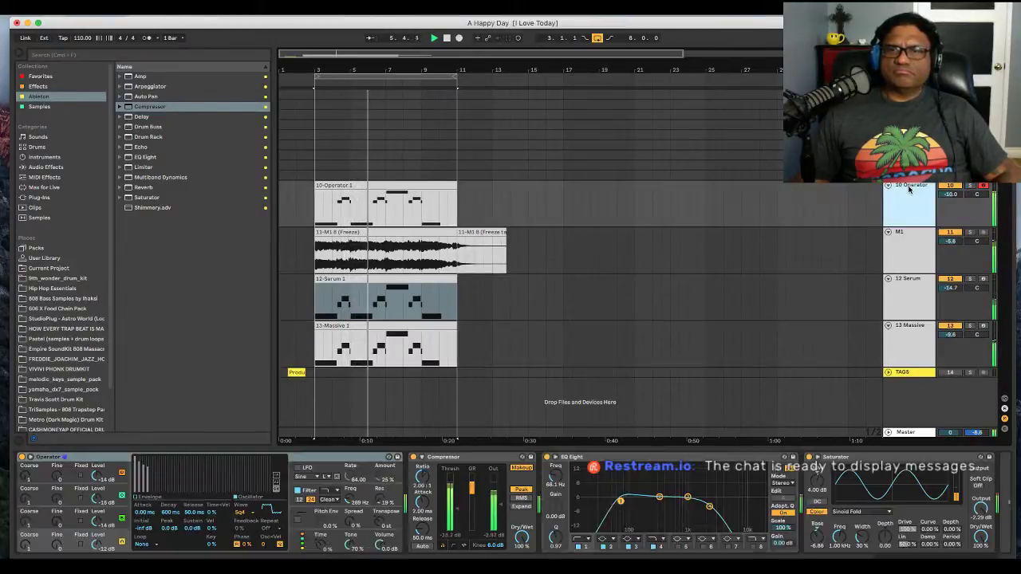
{"action": "scroll", "coordinate": [731, 504], "scroll_direction": "right", "scroll_amount": 3}
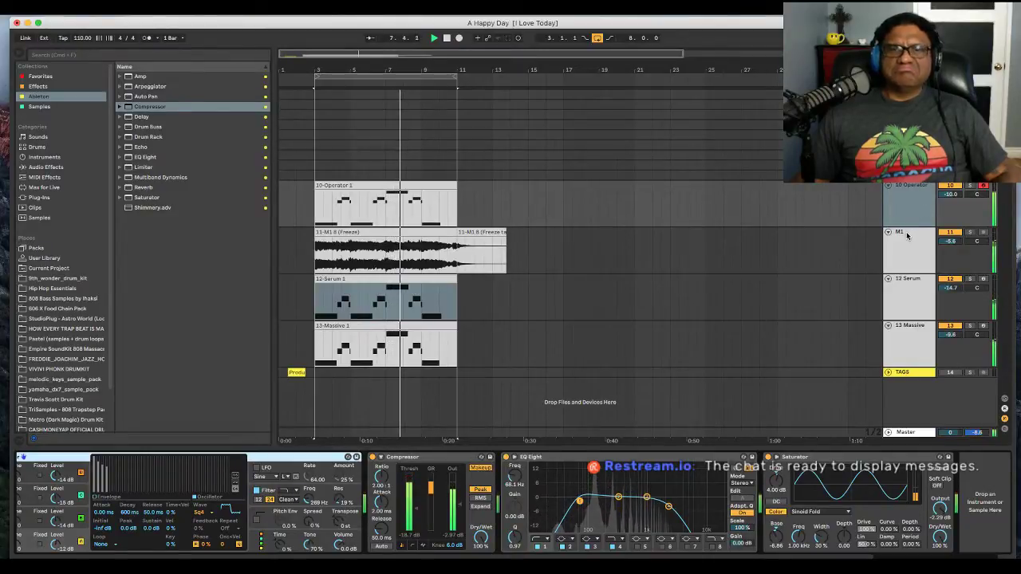
{"action": "left_click", "coordinate": [484, 233]}
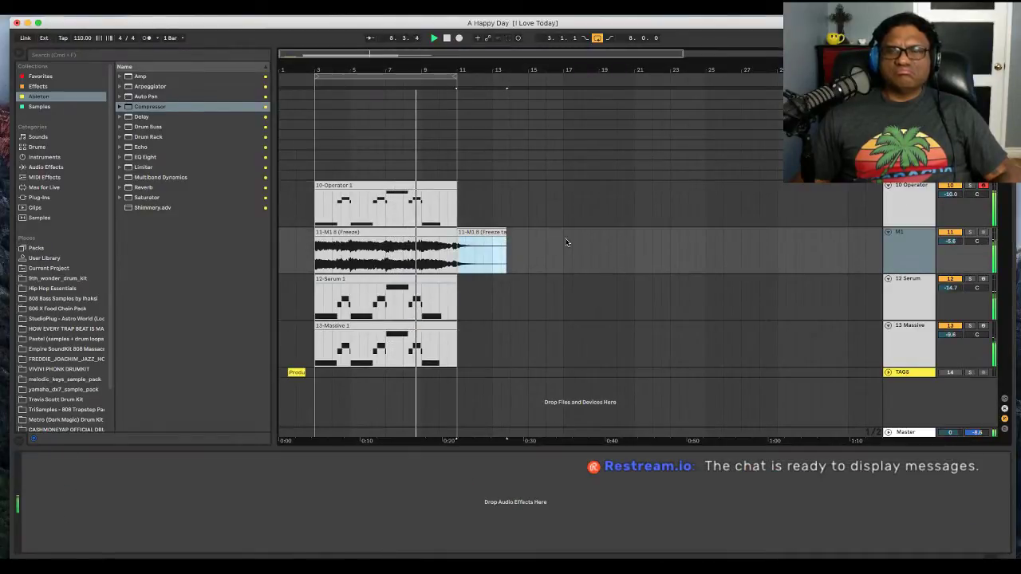
- Freeze the Serum track and flatten it to audio
{"action": "left_click", "coordinate": [905, 287]}
{"action": "right_click", "coordinate": [905, 287]}
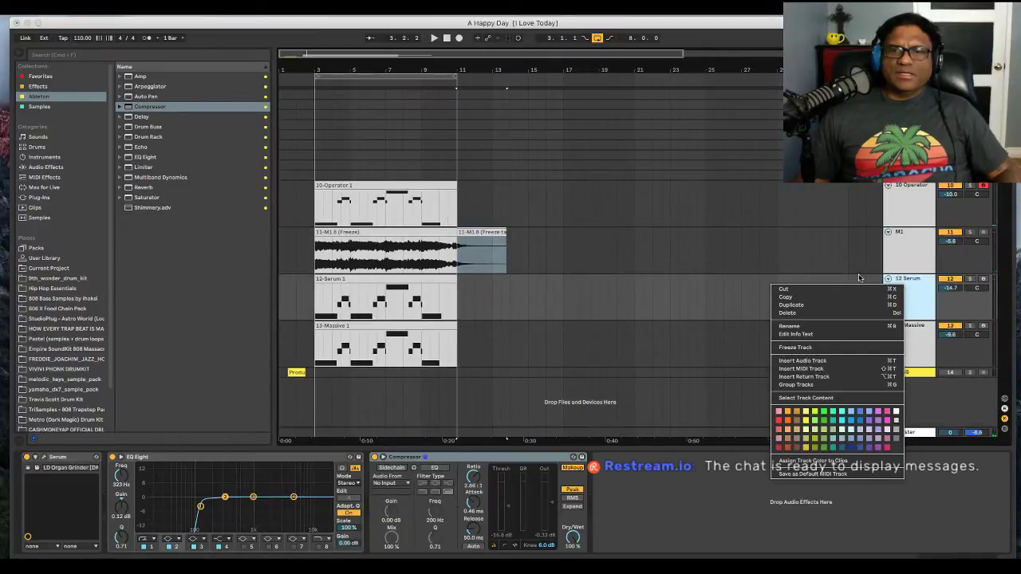
{"action": "left_click", "coordinate": [664, 291]}
{"action": "right_click", "coordinate": [895, 284]}
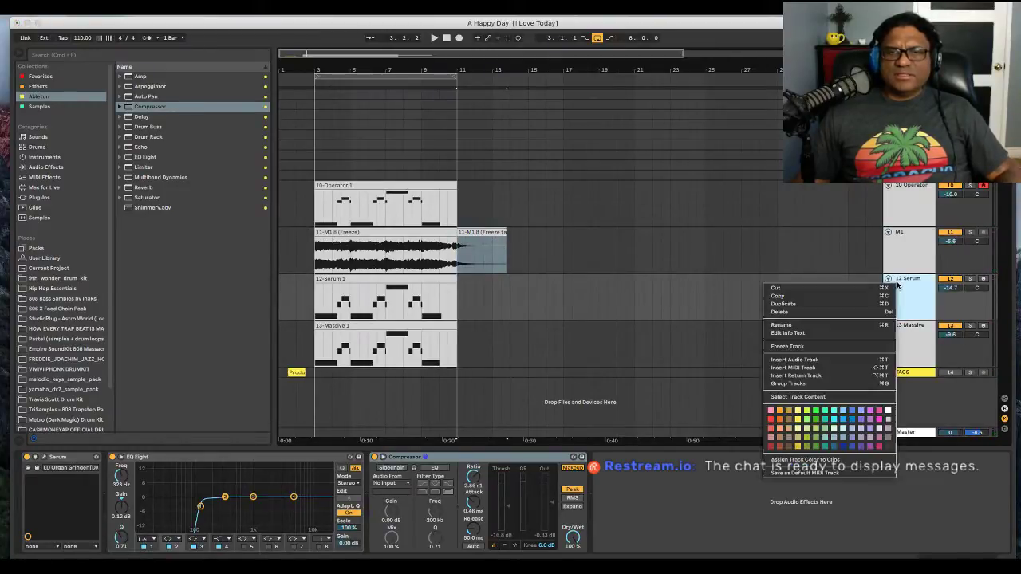
{"action": "left_click", "coordinate": [855, 349]}
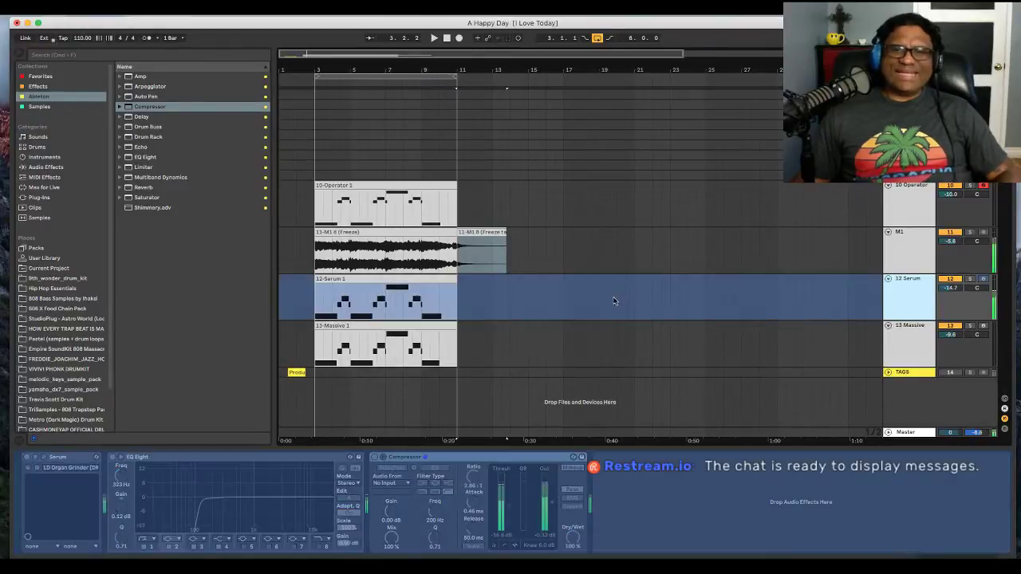
{"action": "right_click", "coordinate": [889, 293]}
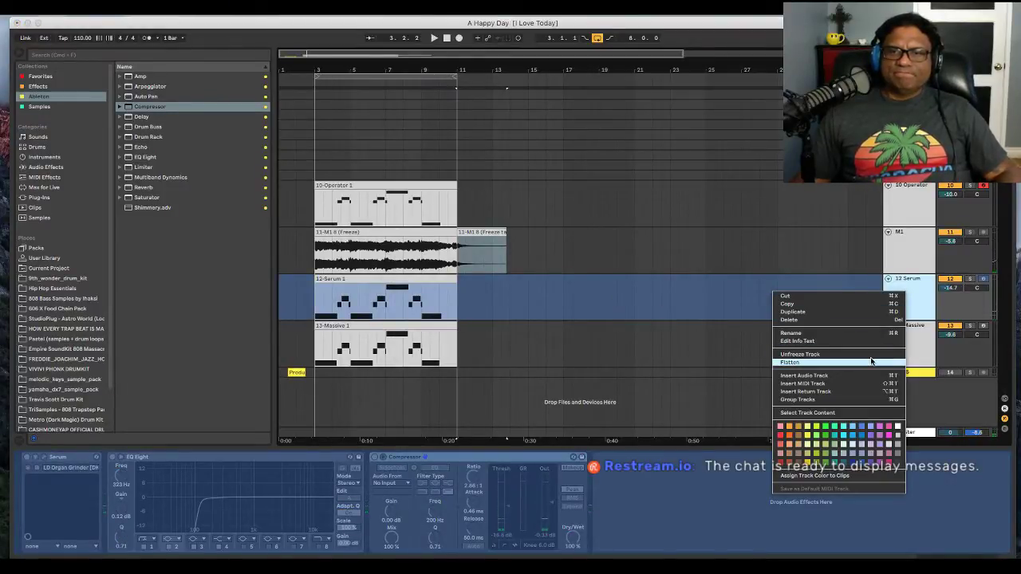
{"action": "key", "text": "Return"}
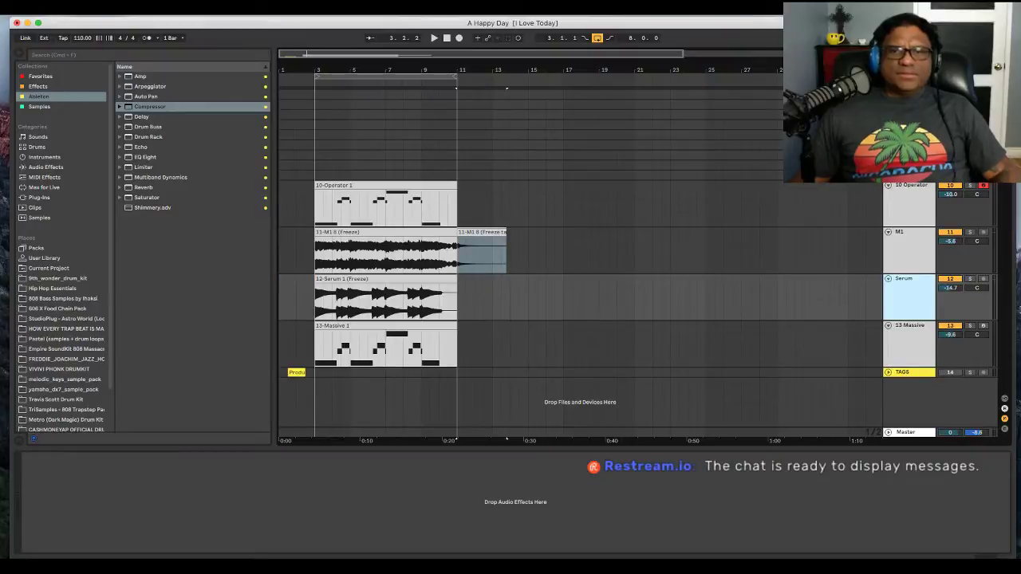
- Freeze the Massive track and flatten it to audio
{"action": "left_click", "coordinate": [923, 332]}
{"action": "right_click", "coordinate": [924, 332]}
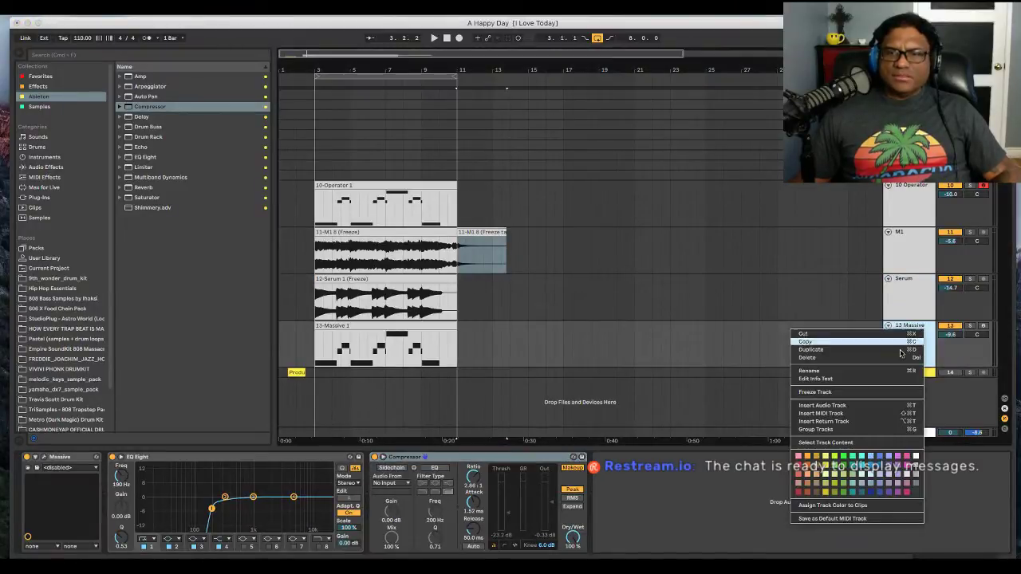
{"action": "left_click", "coordinate": [888, 390]}
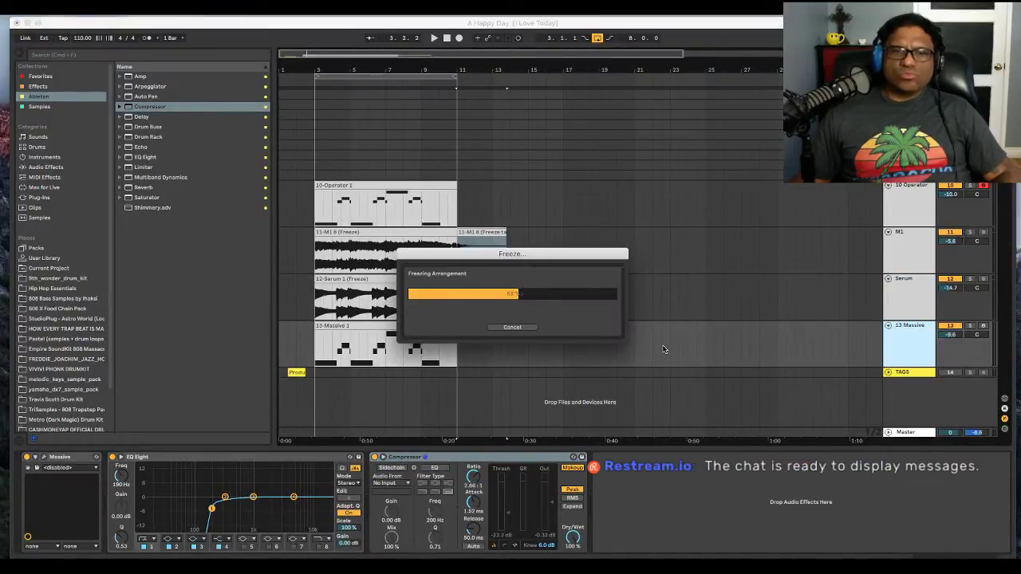
{"action": "right_click", "coordinate": [904, 345]}
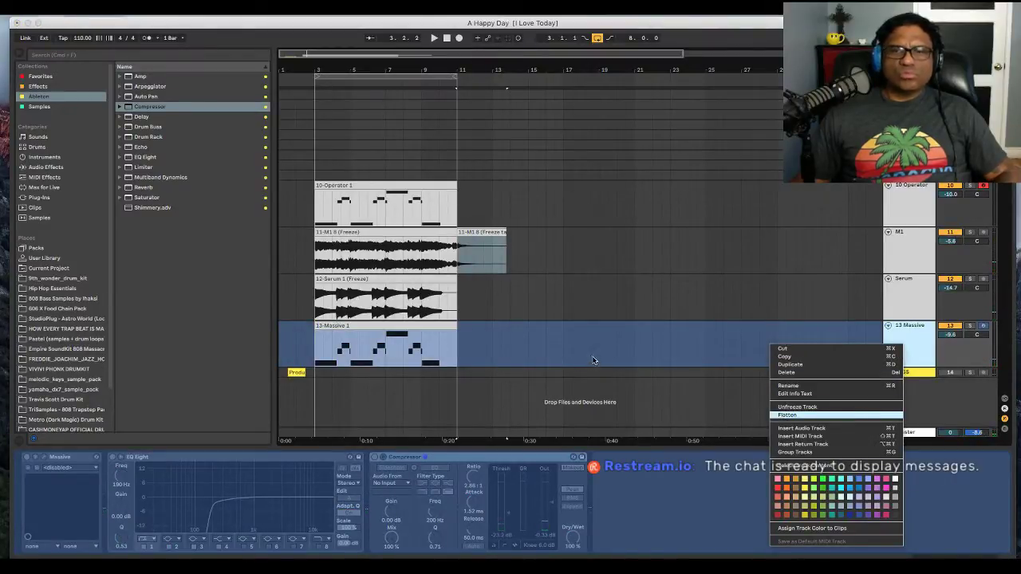
{"action": "key", "text": "Return"}
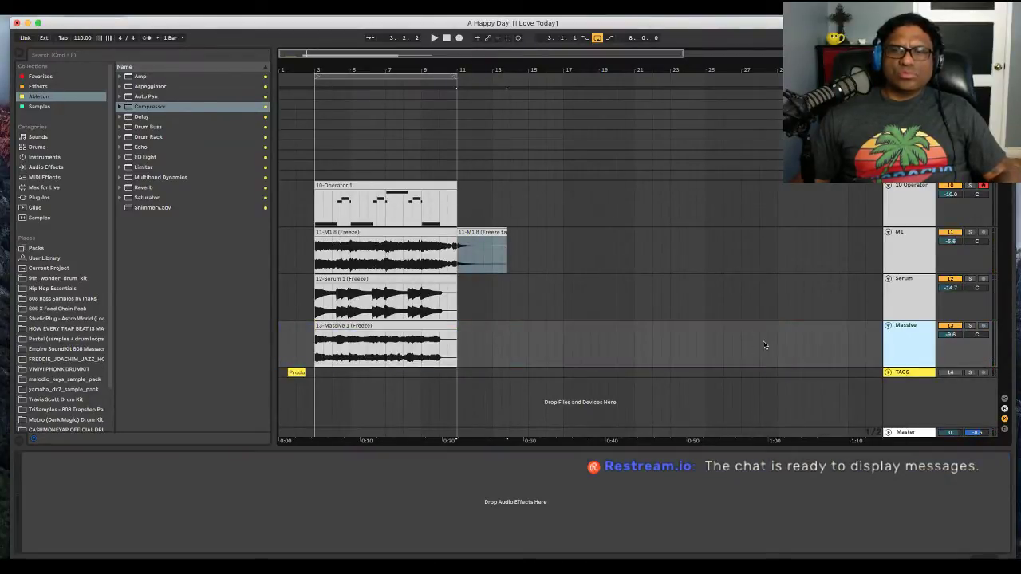
- Play the layers together from the start of the flattened Massive clip, then stop playback
{"action": "left_click", "coordinate": [330, 344]}
{"action": "left_click", "coordinate": [316, 329]}
{"action": "key", "text": "space"}
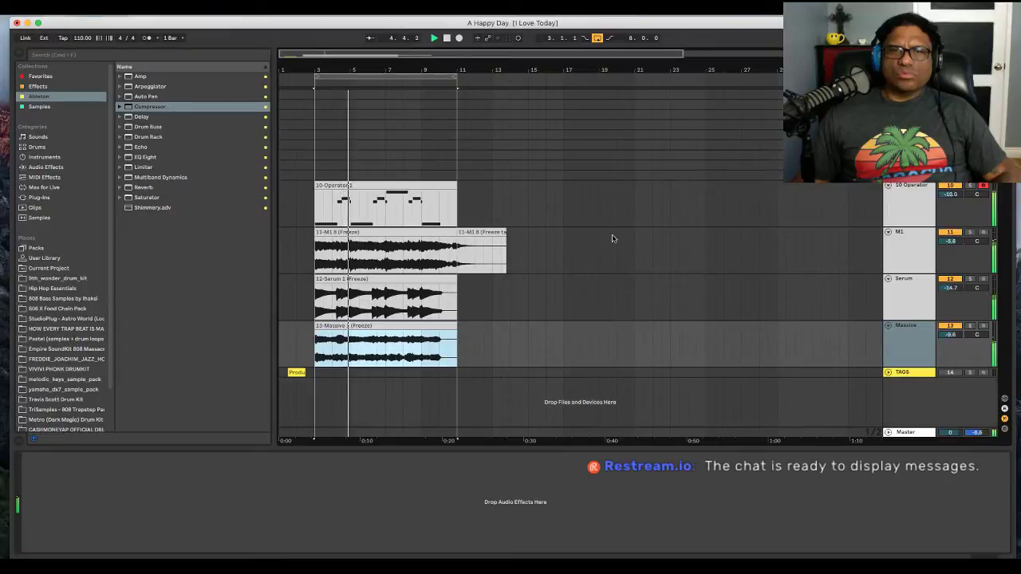
{"action": "key", "text": "space"}
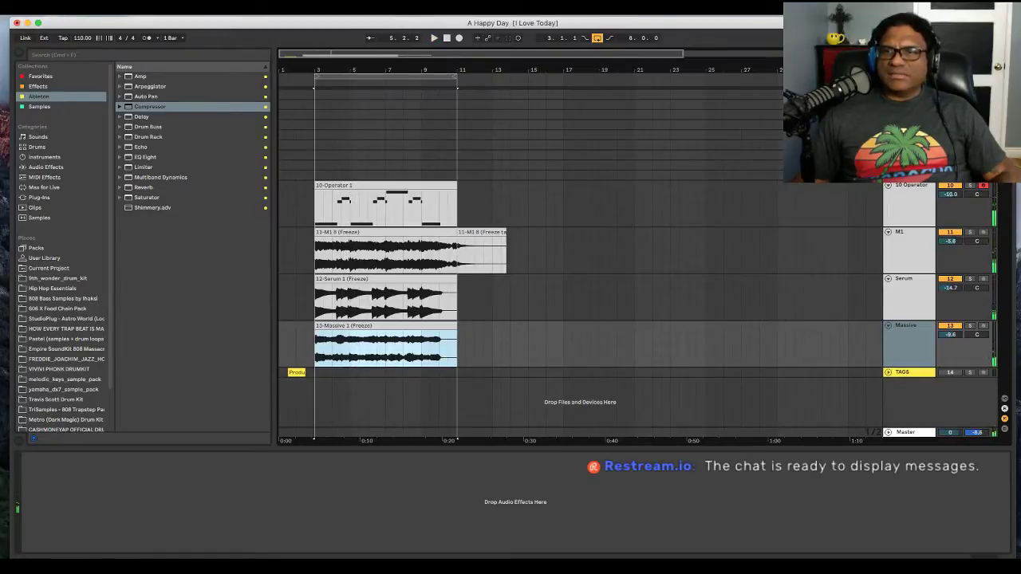
- Arm the Abyss Kit drum track and play the melody loop with the system volume lowered
{"action": "left_click", "coordinate": [984, 94]}
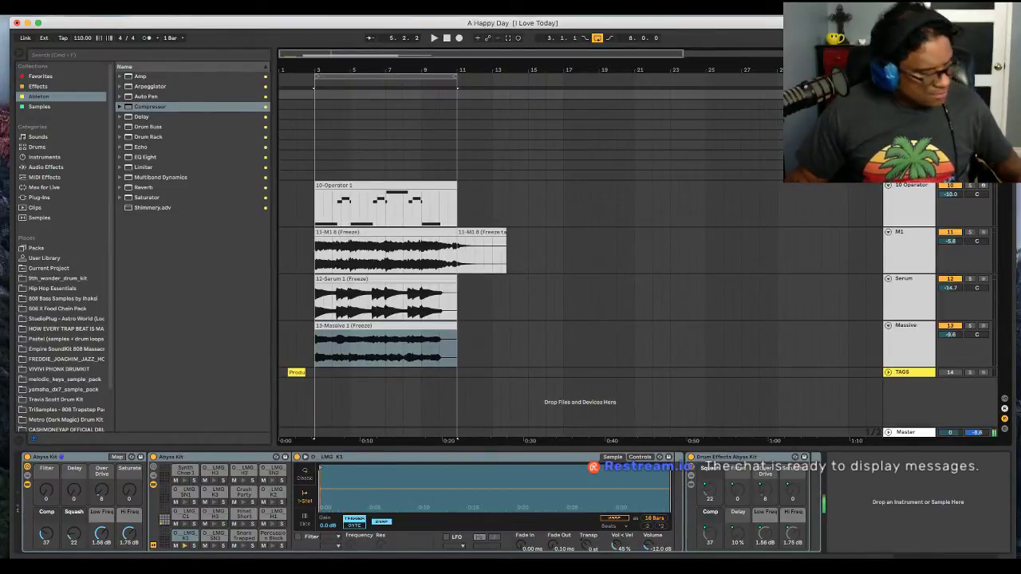
{"action": "scroll", "coordinate": [579, 303], "scroll_direction": "up", "scroll_amount": 1}
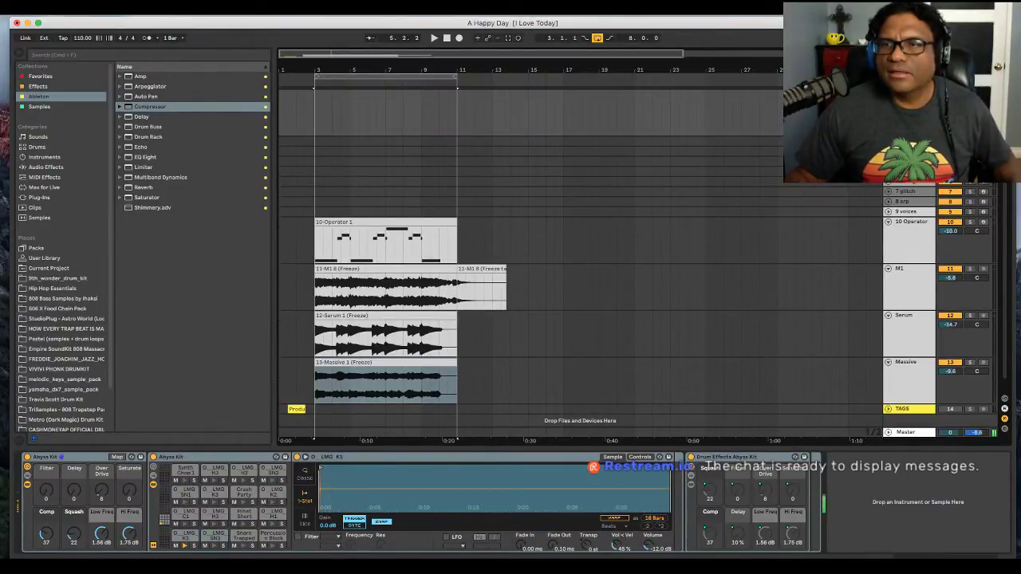
{"action": "key", "text": "XF86AudioLowerVolume"}
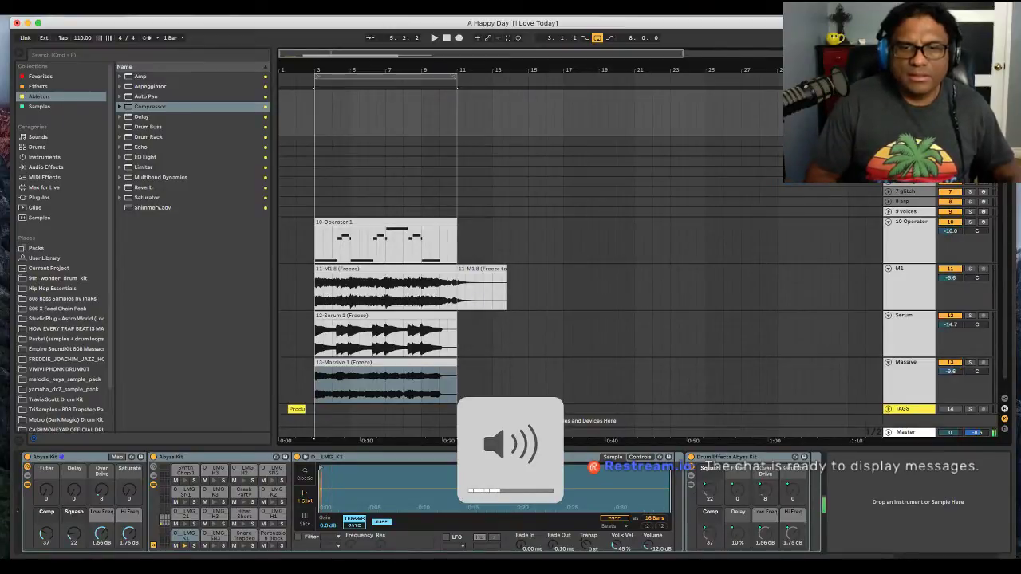
{"action": "key", "text": "XF86AudioLowerVolume"}
{"action": "key", "text": "XF86AudioLowerVolume"}
{"action": "key", "text": "XF86AudioLowerVolume"}
{"action": "key", "text": "XF86AudioLowerVolume"}
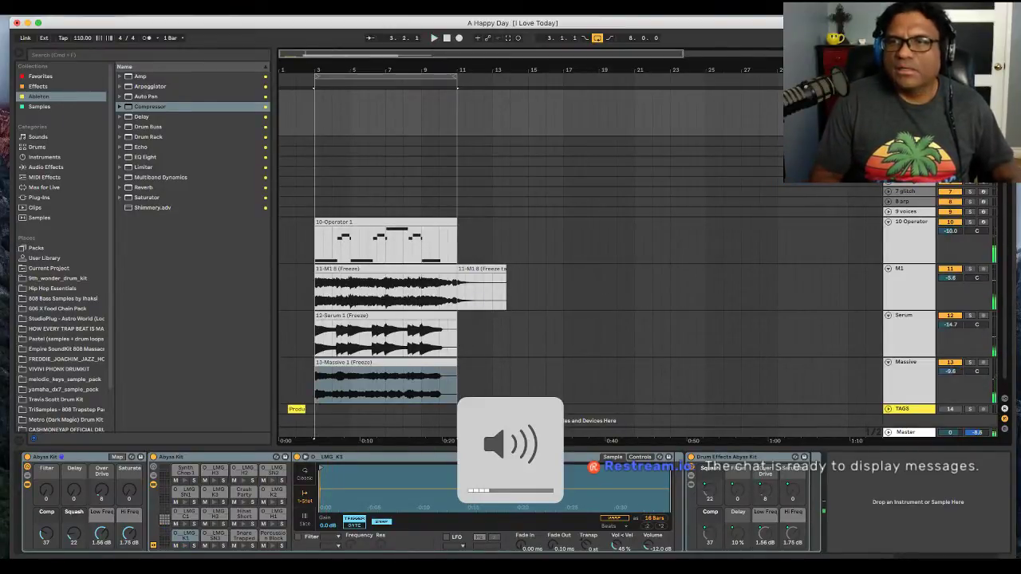
{"action": "key", "text": "space"}
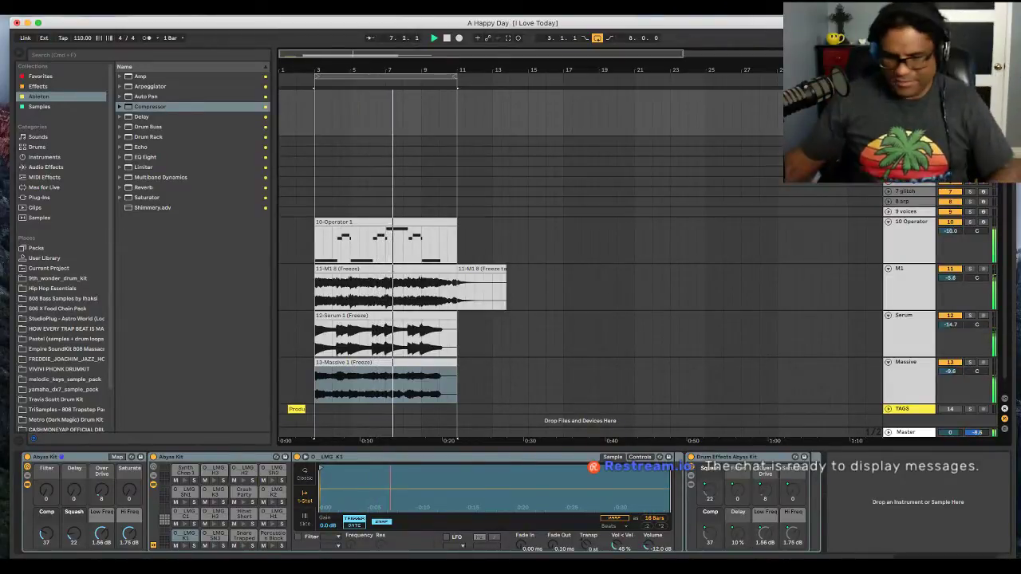
{"action": "key", "text": "space"}
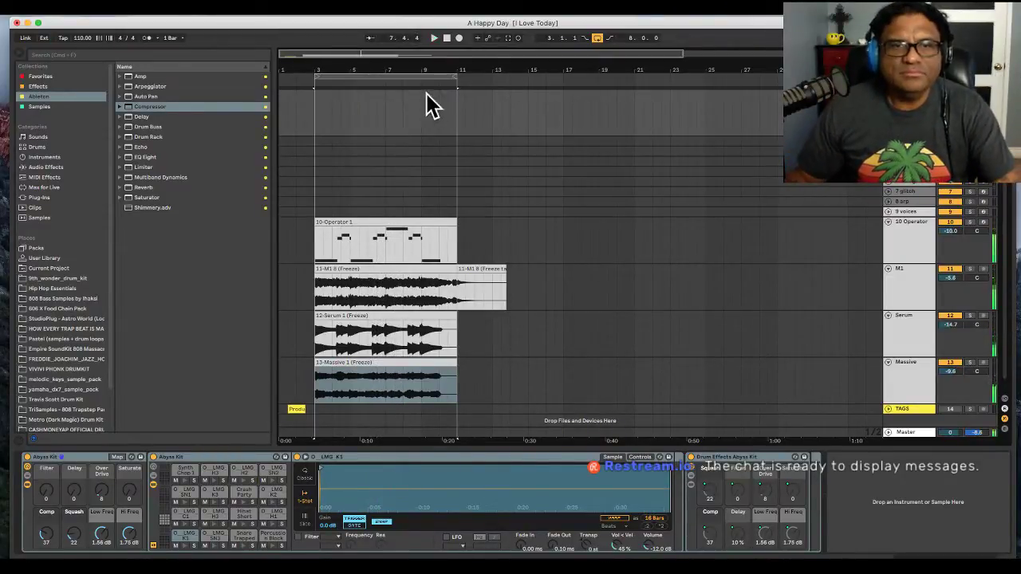
- Stop playback, then record an Abyss Kit drum take over the melody loop from bar 3 and stop after about two bars
{"action": "left_click", "coordinate": [447, 39]}
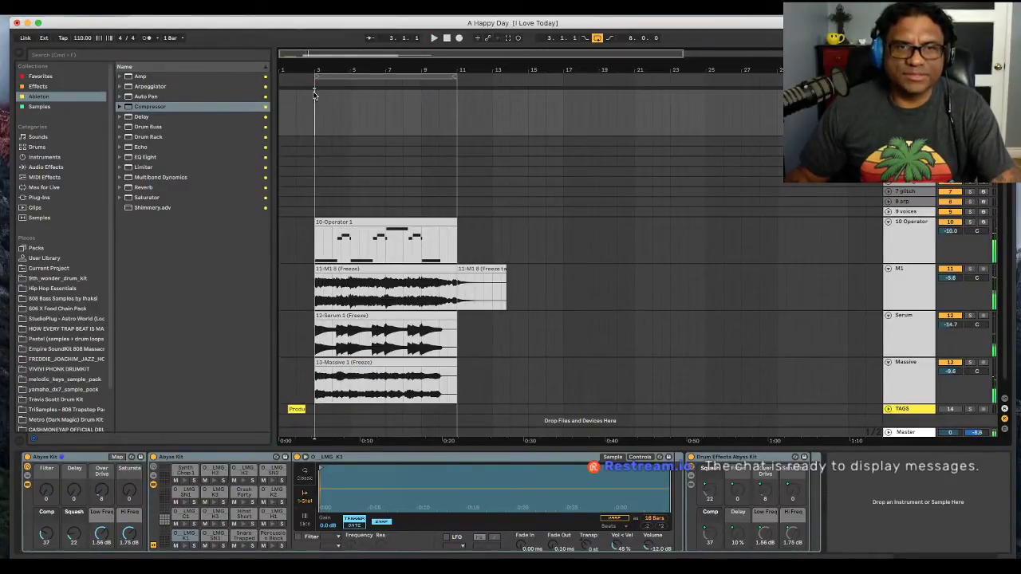
{"action": "left_click", "coordinate": [460, 38]}
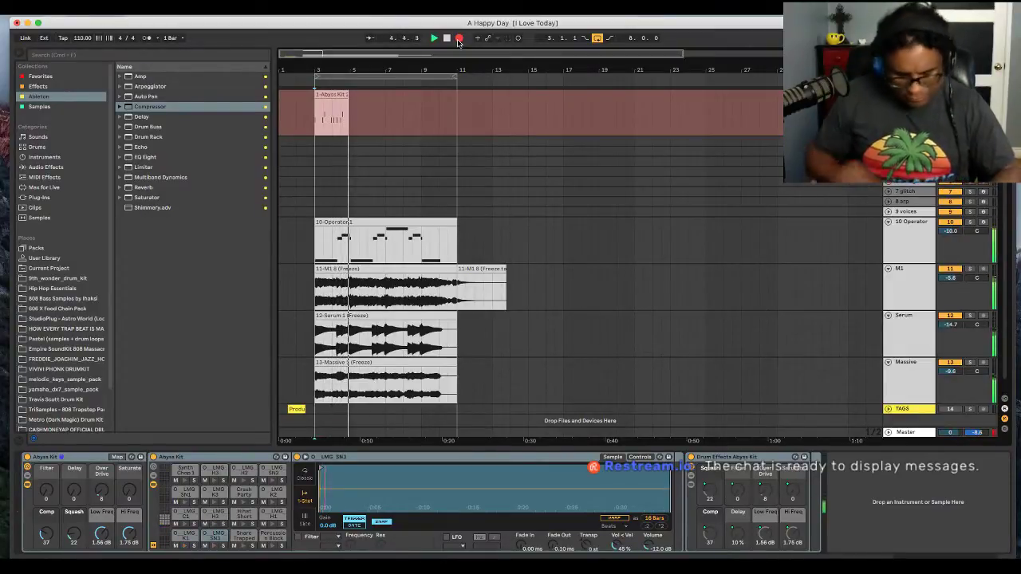
{"action": "key", "text": "space"}
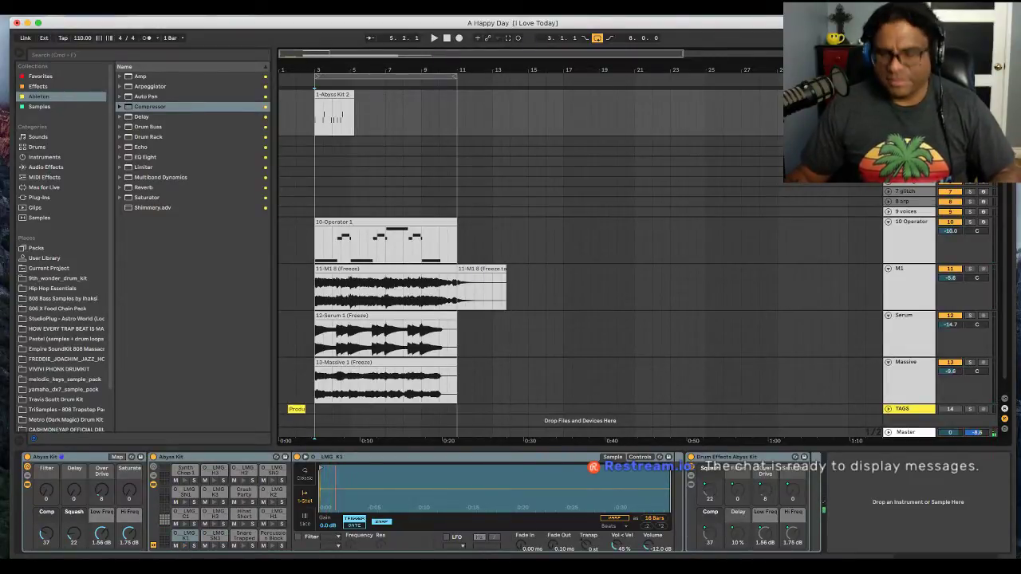
- Lower the system volume and set the Abyss Kit rack's Comp macro to 33 and Over Drive to 11
{"action": "key", "text": "XF86AudioLowerVolume"}
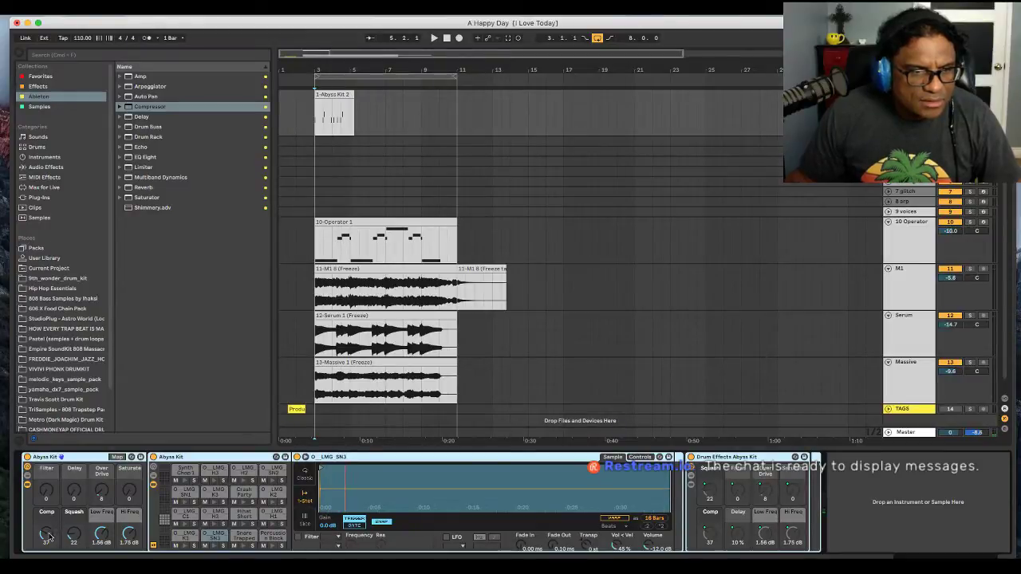
{"action": "left_click_drag", "start_coordinate": [45, 536], "coordinate": [46, 526]}
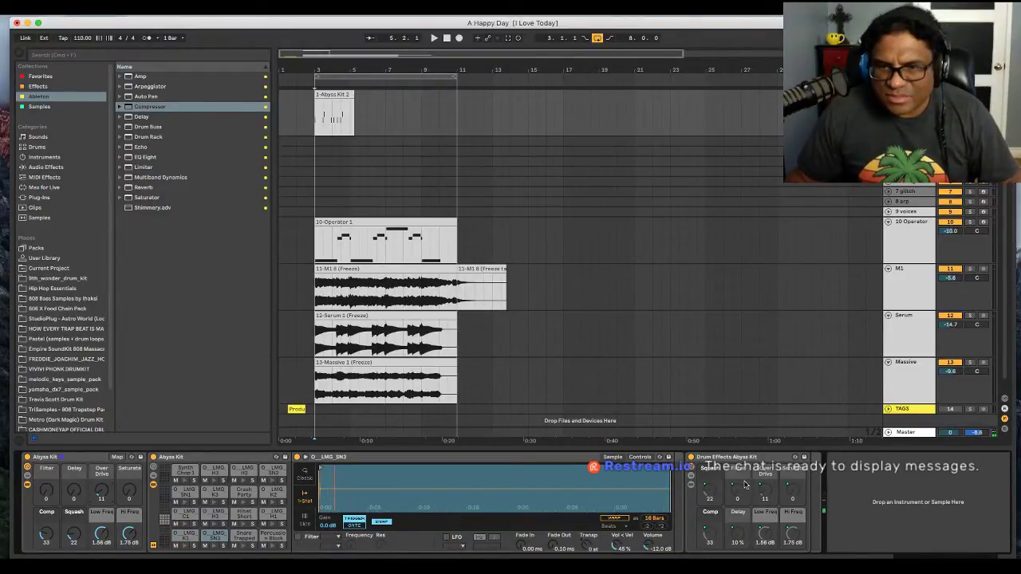
- Try the Abyss Kit chain volume at 2.0 dB, check the mixer levels, reset it to 0.0 dB and hide the chain list
{"action": "left_click", "coordinate": [27, 477]}
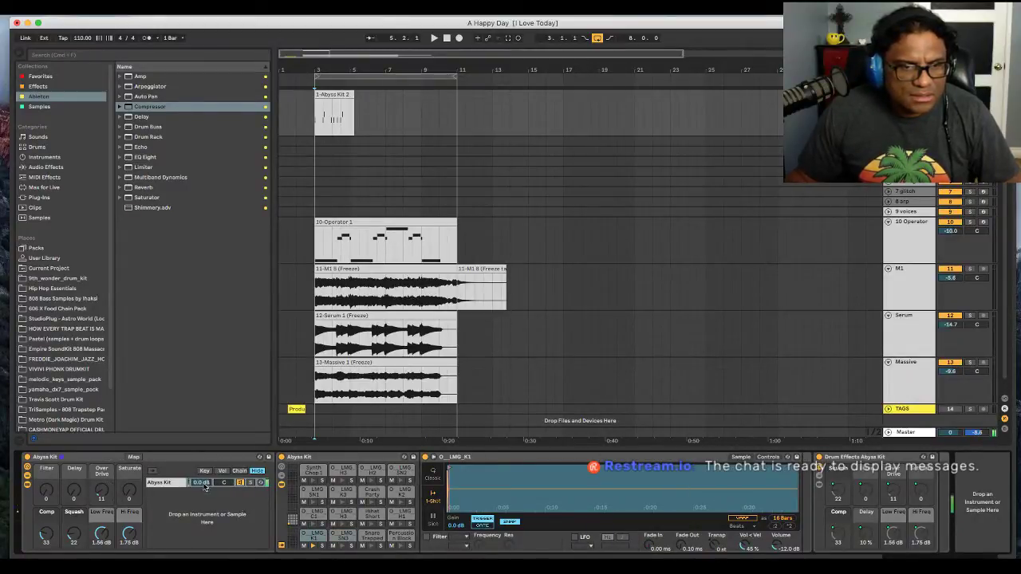
{"action": "left_click_drag", "start_coordinate": [203, 484], "coordinate": [201, 476]}
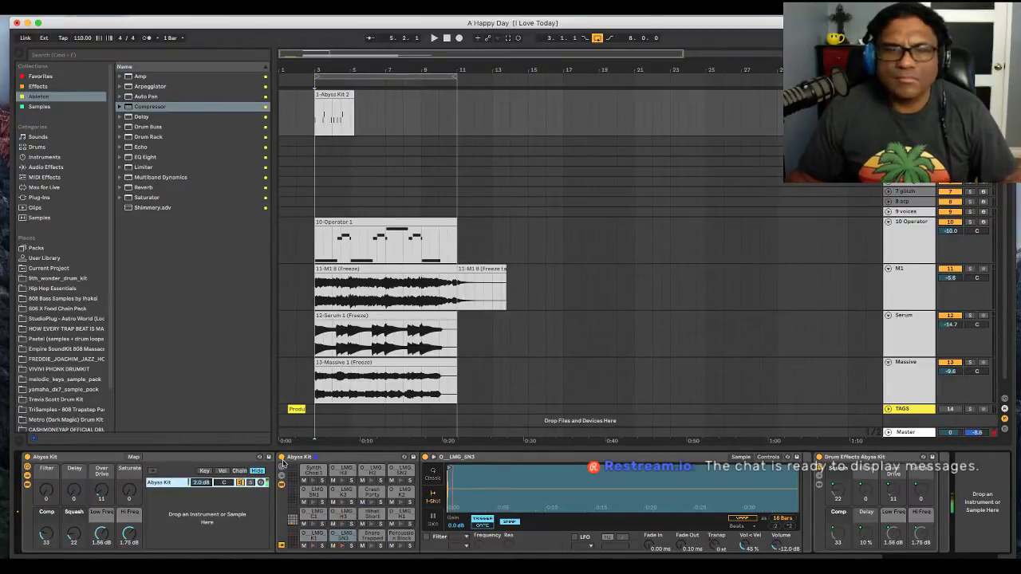
{"action": "key", "text": "Tab"}
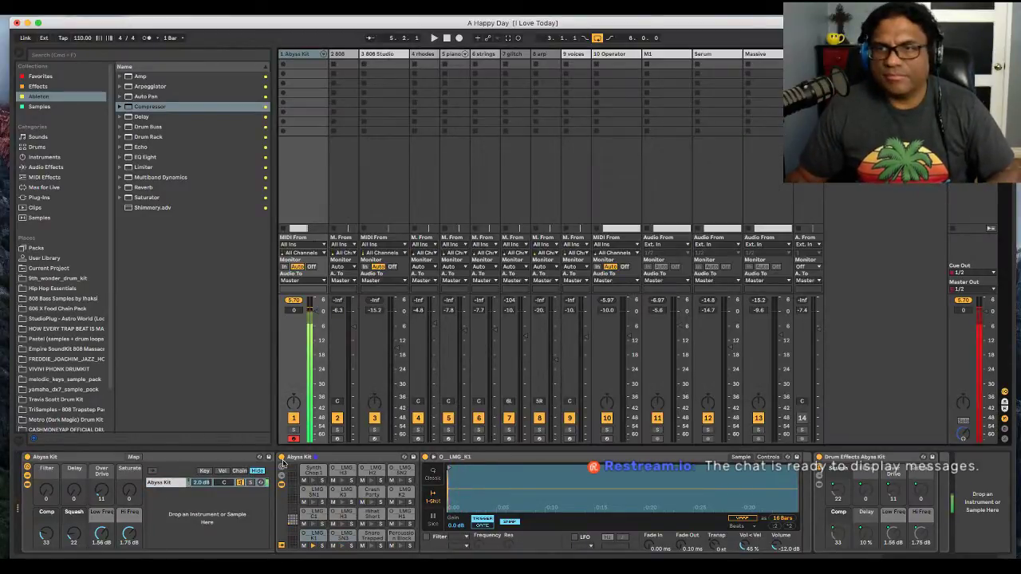
{"action": "key", "text": "Tab"}
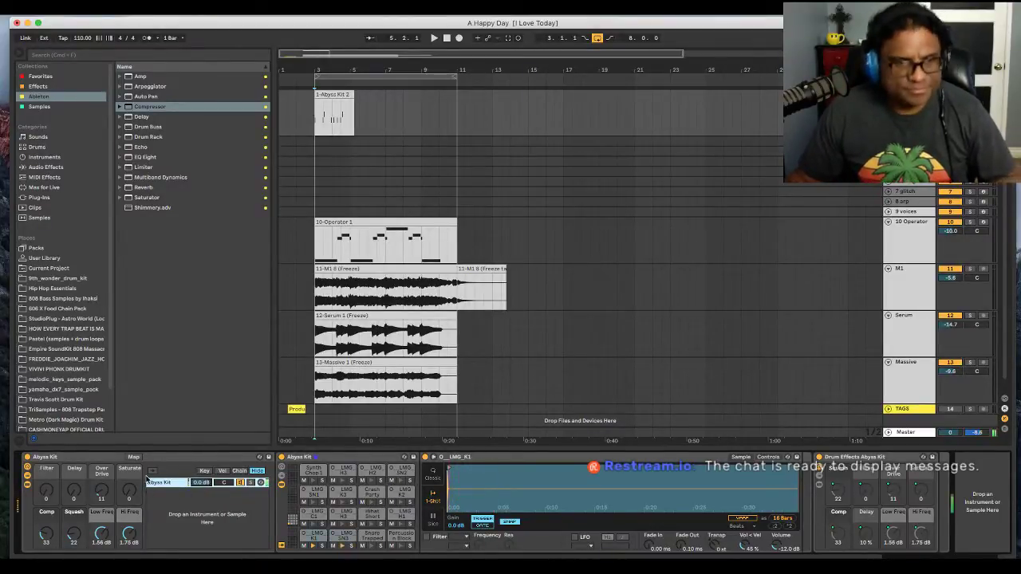
{"action": "left_click", "coordinate": [27, 484]}
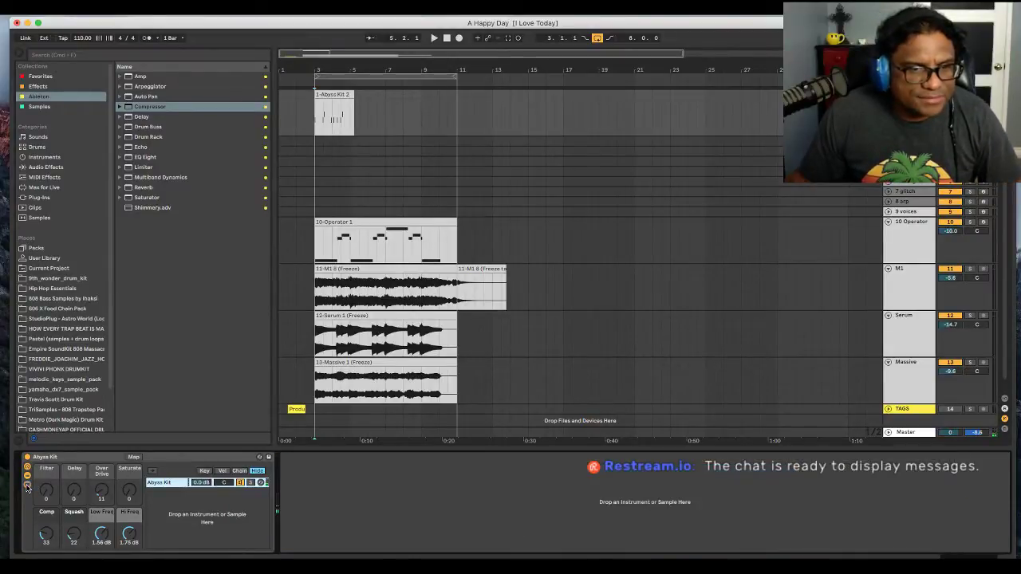
{"action": "left_click", "coordinate": [27, 485]}
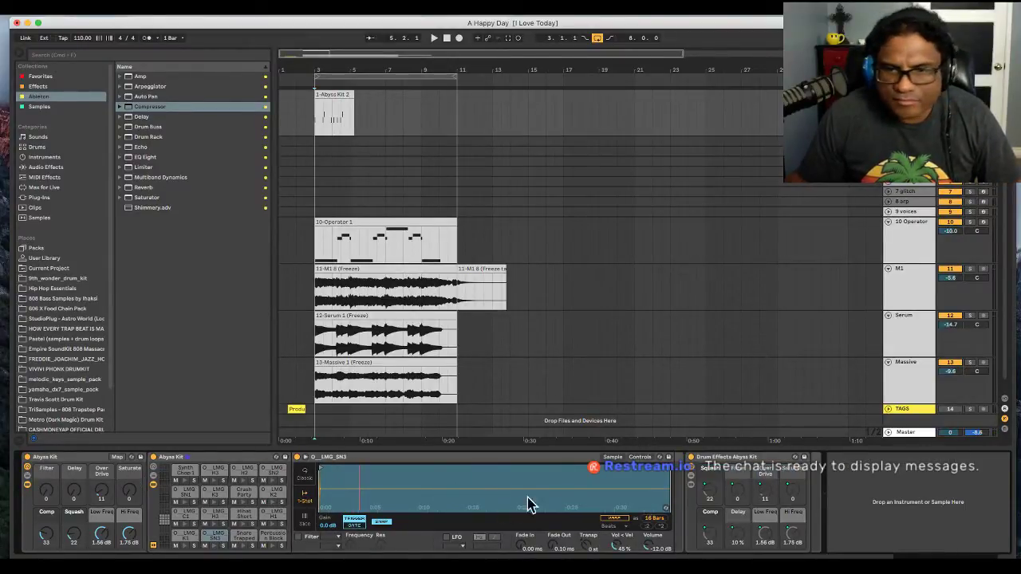
- Inspect the chain list and the devices inside the Drum Effects Abyss Kit rack, then collapse both
{"action": "left_click", "coordinate": [691, 478]}
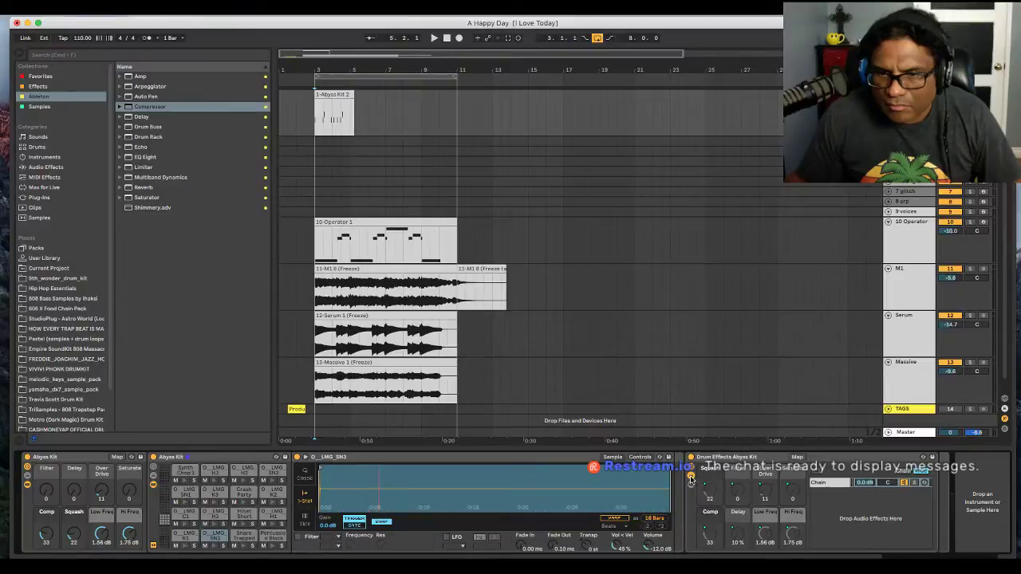
{"action": "left_click", "coordinate": [691, 479]}
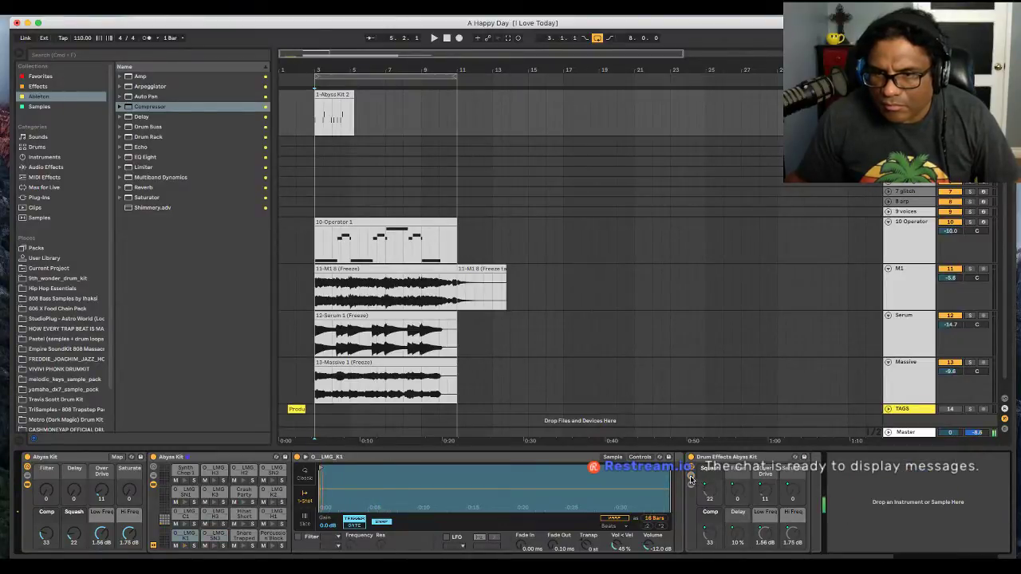
{"action": "left_click", "coordinate": [691, 485]}
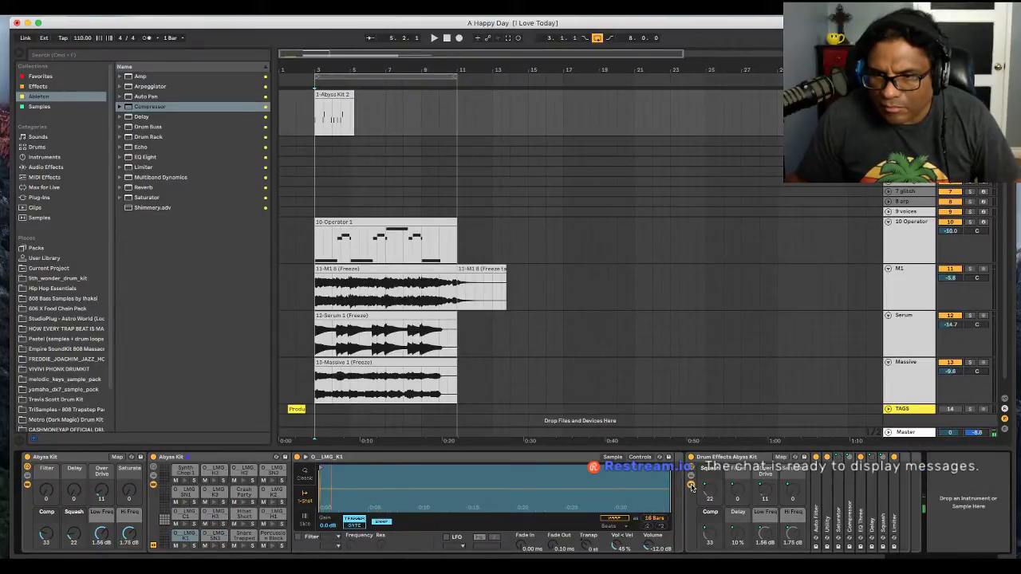
{"action": "left_click", "coordinate": [690, 485]}
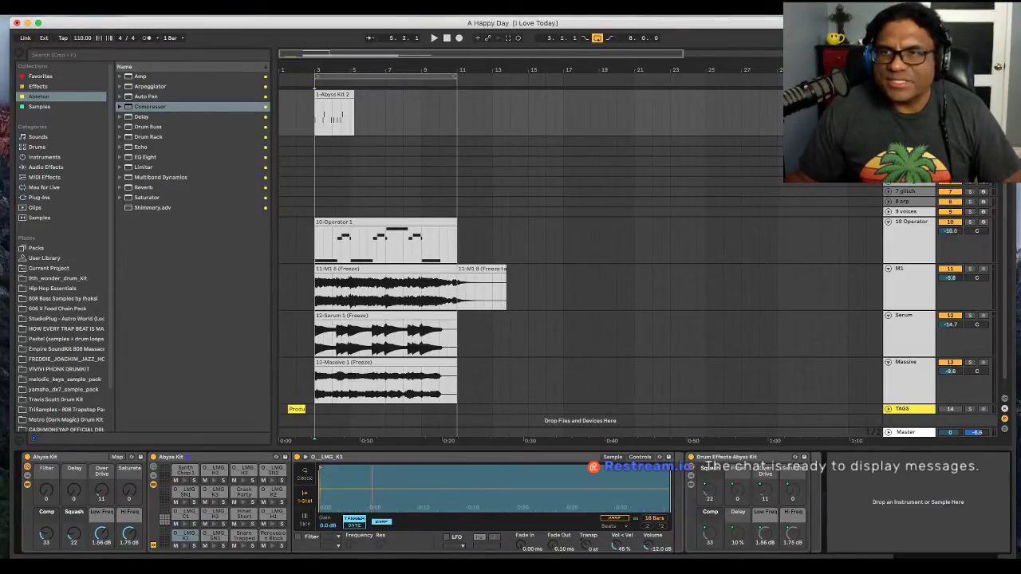
- Delete the first Abyss Kit take and record another drum take over the melody loop from bar 3
{"action": "left_click", "coordinate": [341, 99]}
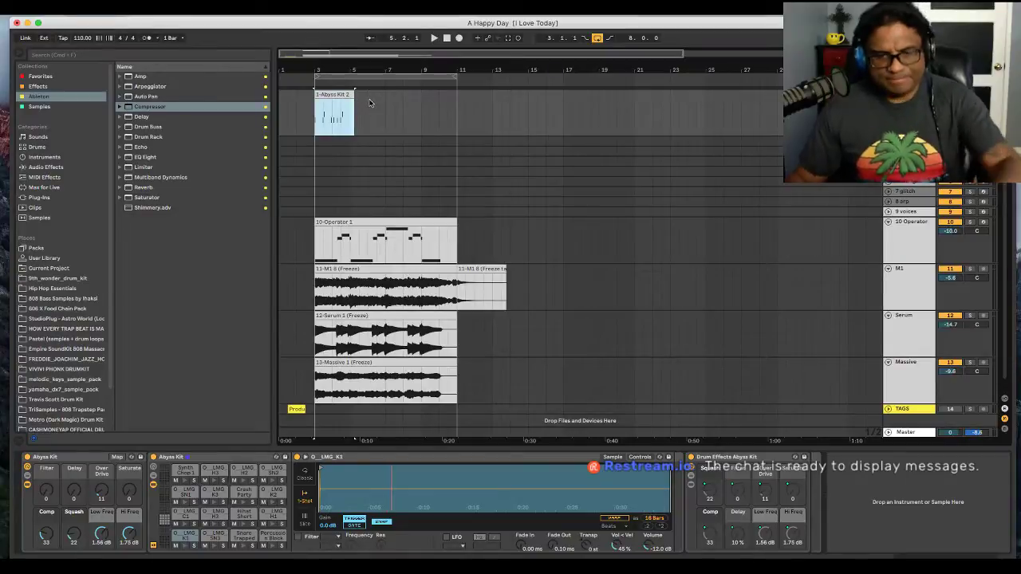
{"action": "left_click", "coordinate": [460, 38]}
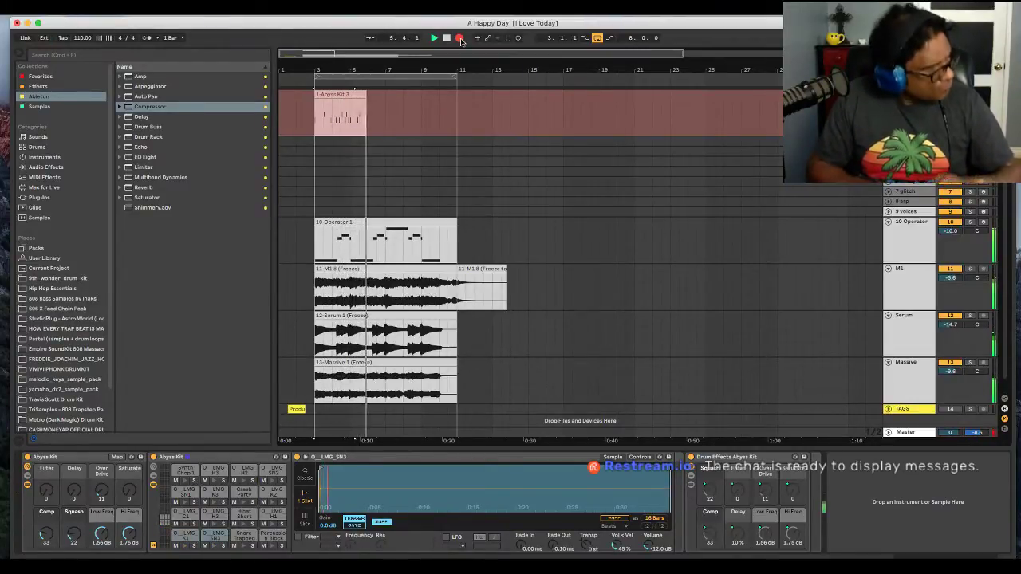
{"action": "key", "text": "space"}
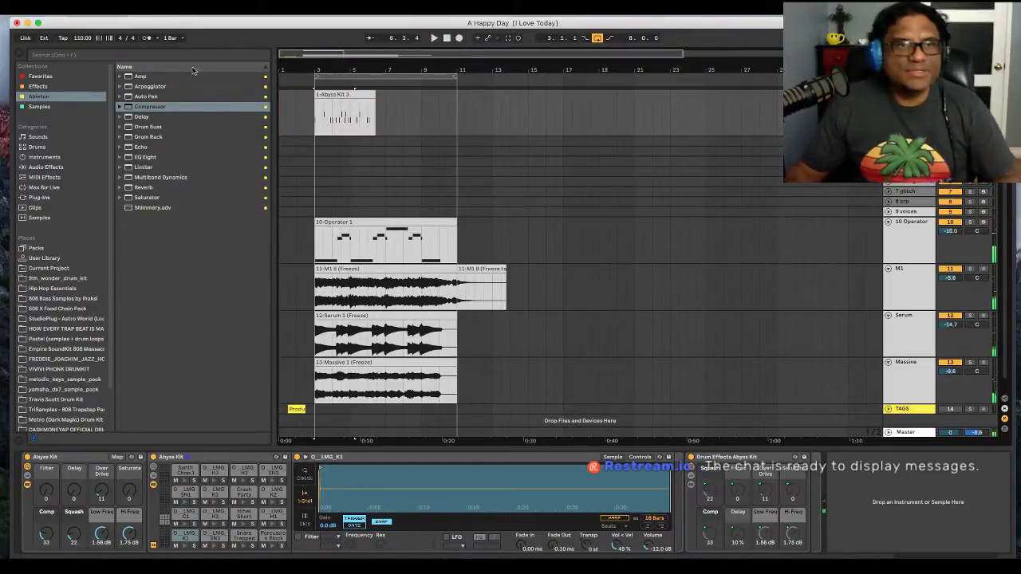
- Turn on the metronome and delete the short Abyss Kit drum take
{"action": "left_click", "coordinate": [147, 37]}
{"action": "left_click", "coordinate": [331, 93]}
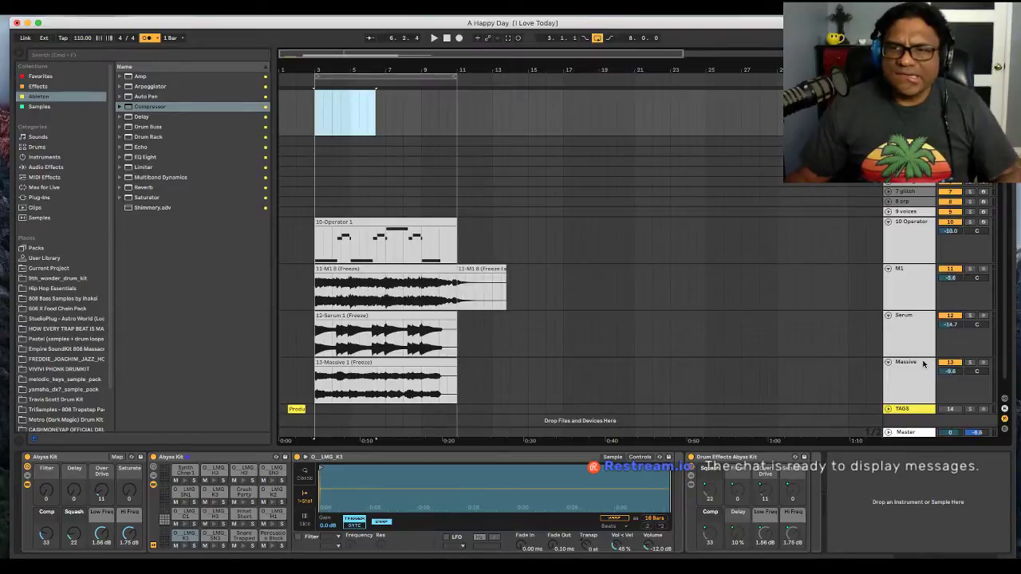
- Lower the track volumes in the mixer to -16.6 dB for Operator, -15.3 for M1, -19.5 for Serum and -23.0 for Massive
{"action": "key", "text": "Tab"}
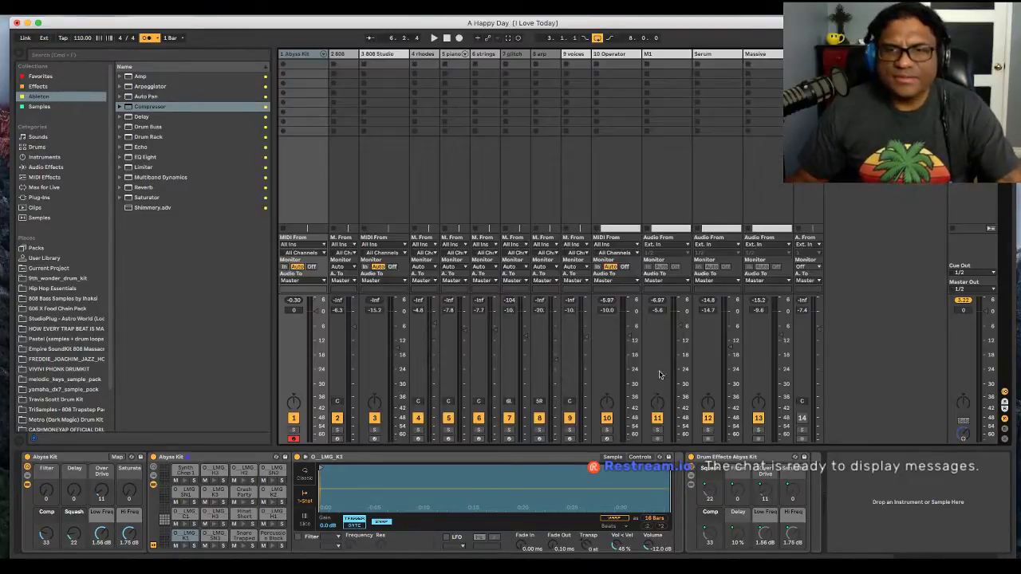
{"action": "key", "text": "space"}
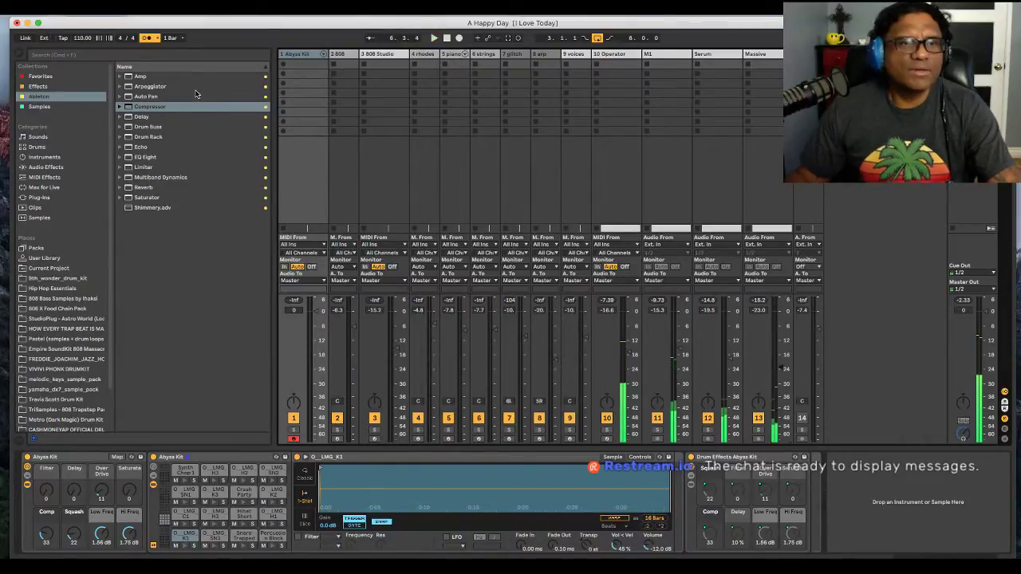
{"action": "key", "text": "Tab"}
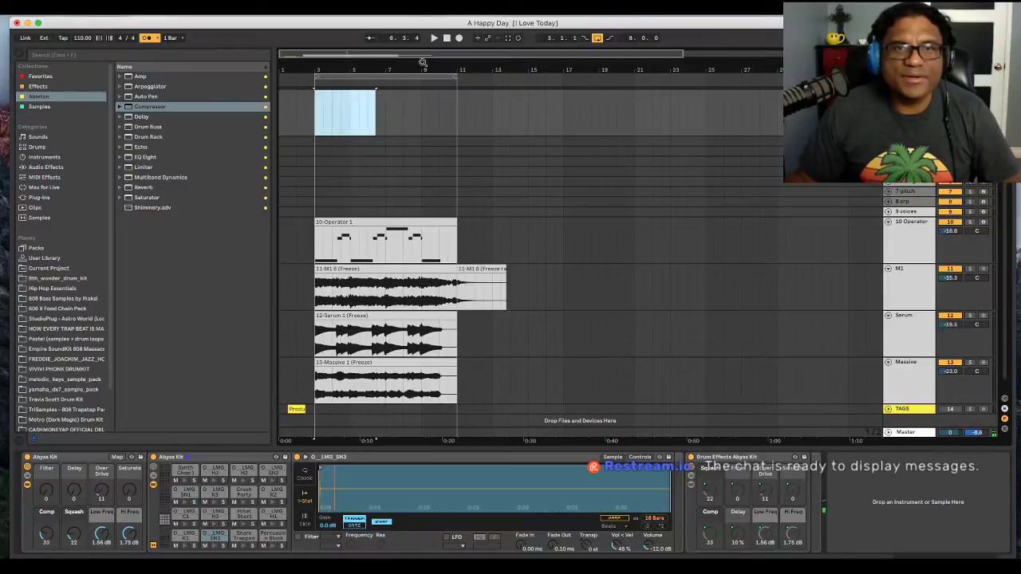
- Record an Abyss Kit drum take across the full eight-bar melody loop from bar 3 to bar 11
{"action": "left_click", "coordinate": [459, 38]}
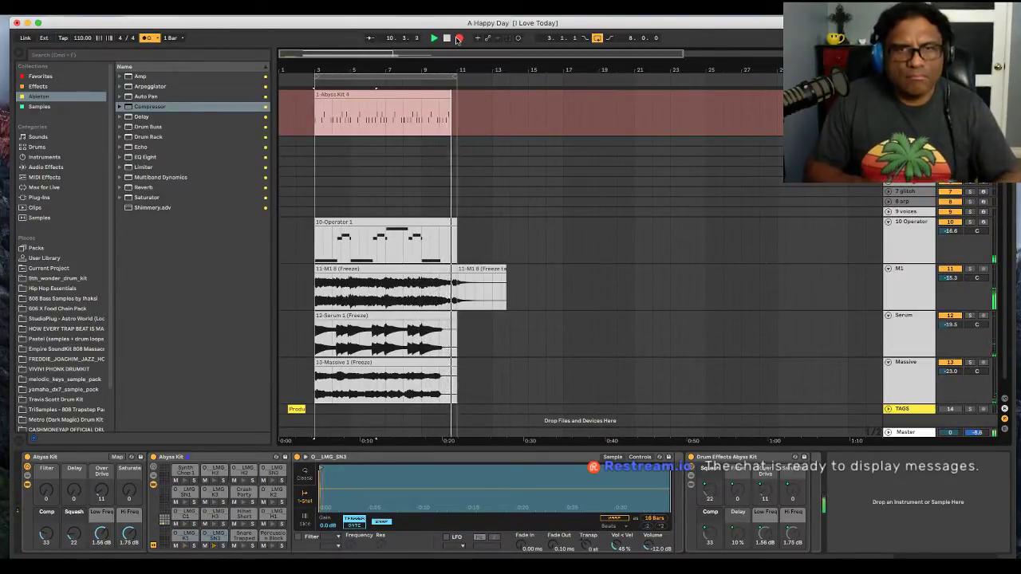
{"action": "left_click", "coordinate": [459, 38]}
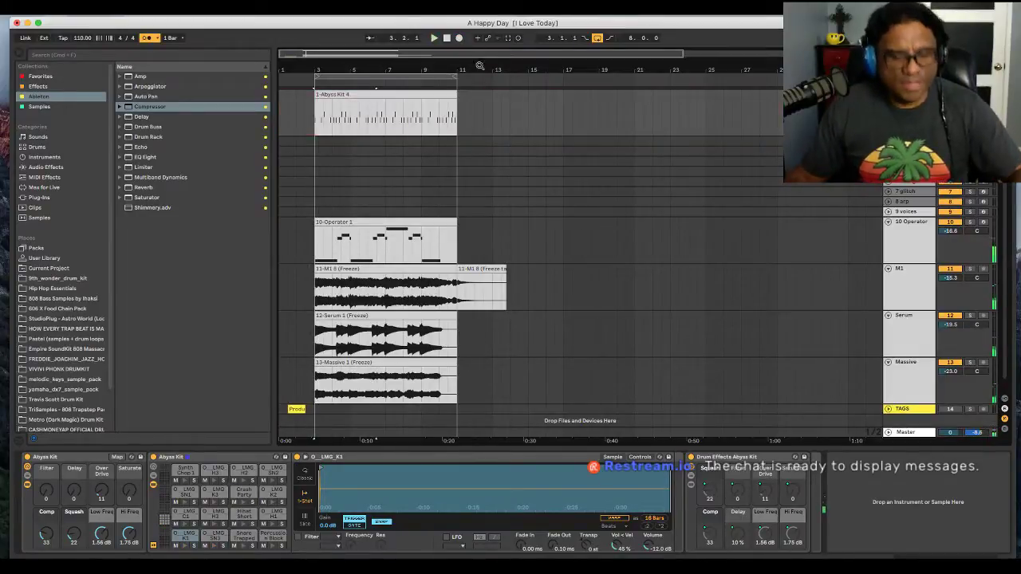
- Open the recorded Abyss Kit clip's notes, check the quantize settings, dismiss them and select all the notes
{"action": "left_click", "coordinate": [409, 93]}
{"action": "double_click", "coordinate": [409, 93]}
{"action": "left_click", "coordinate": [533, 426]}
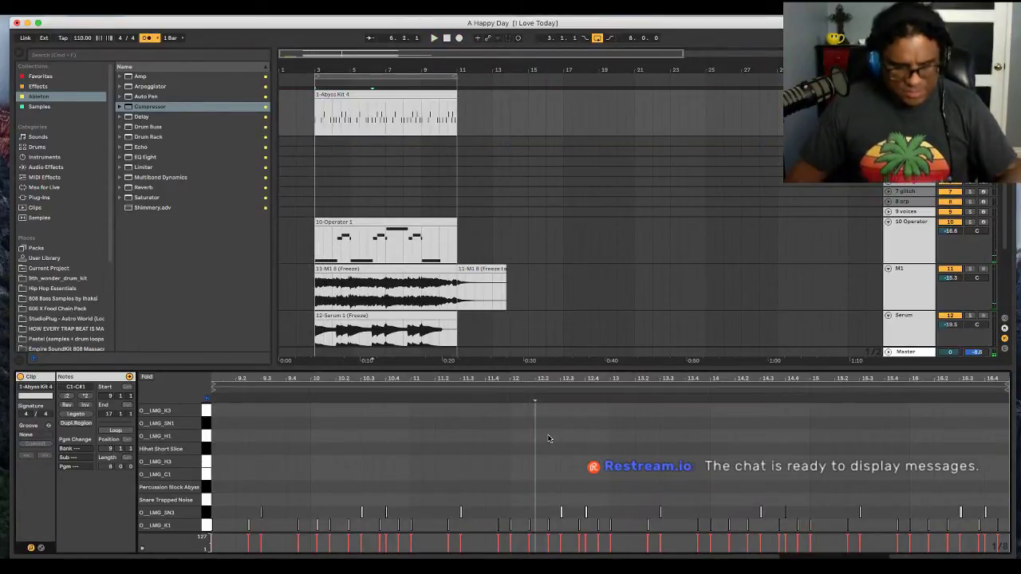
{"action": "key", "text": "super+shift+u"}
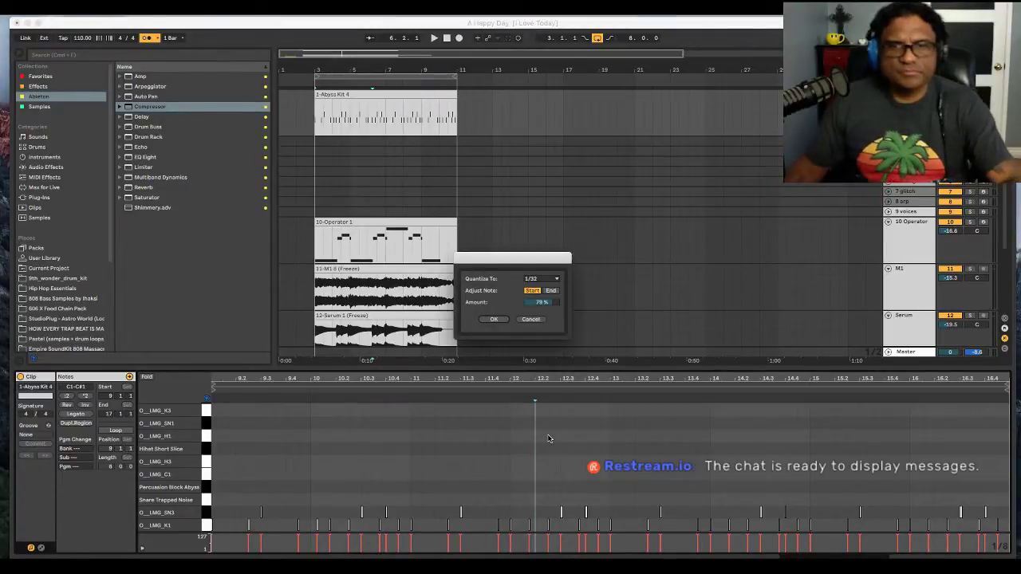
{"action": "left_click", "coordinate": [531, 319]}
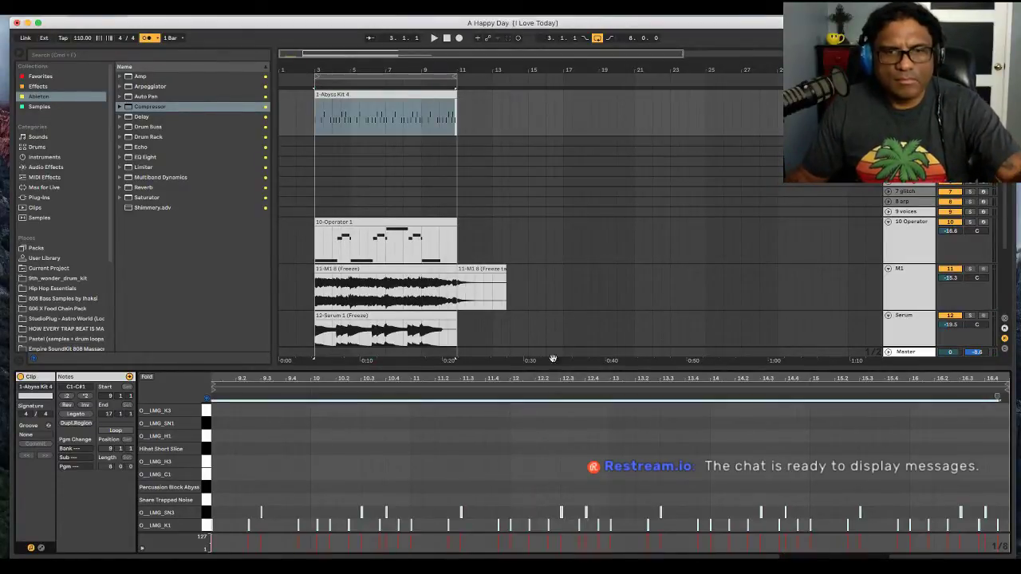
- Play the opening bars of the drum take twice to check the timing of the K1 kick and SN3 snare notes
{"action": "key", "text": "space"}
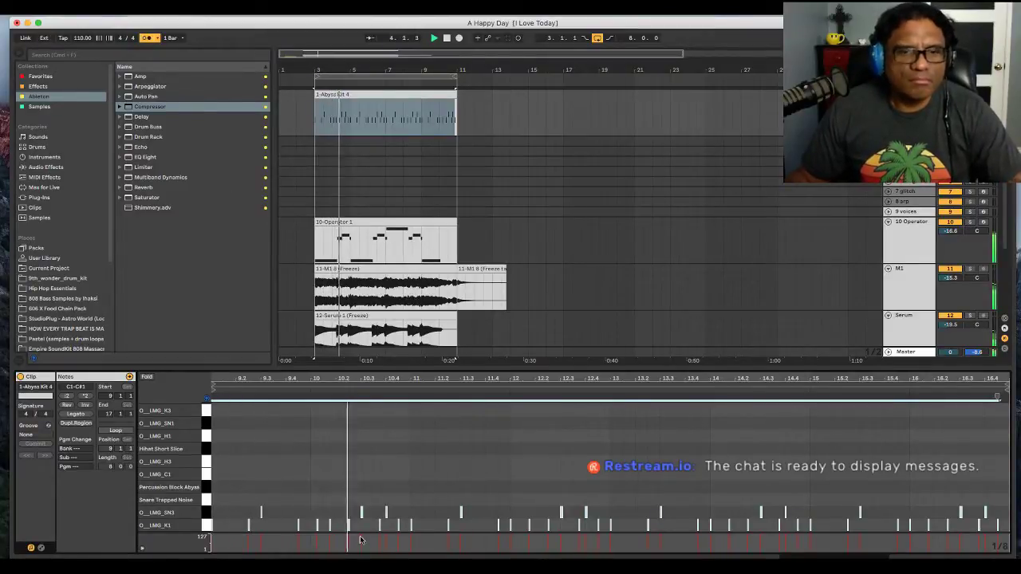
{"action": "left_click", "coordinate": [359, 467]}
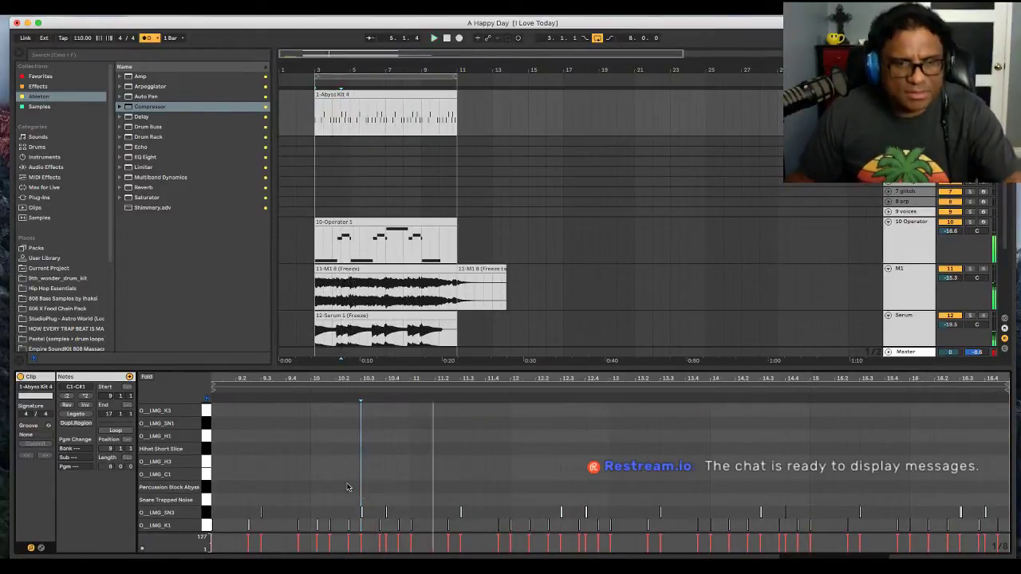
{"action": "key", "text": "space"}
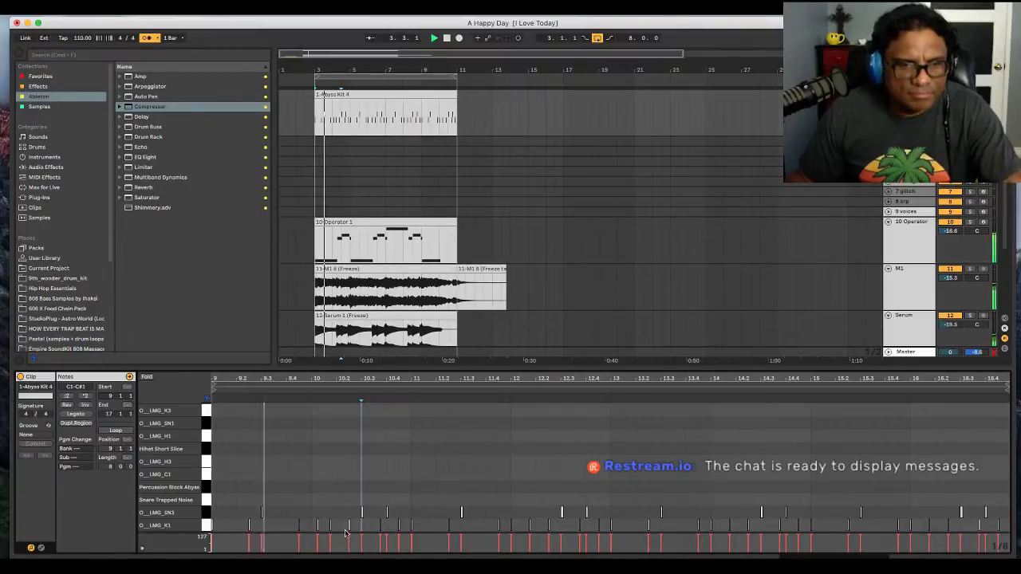
{"action": "key", "text": "space"}
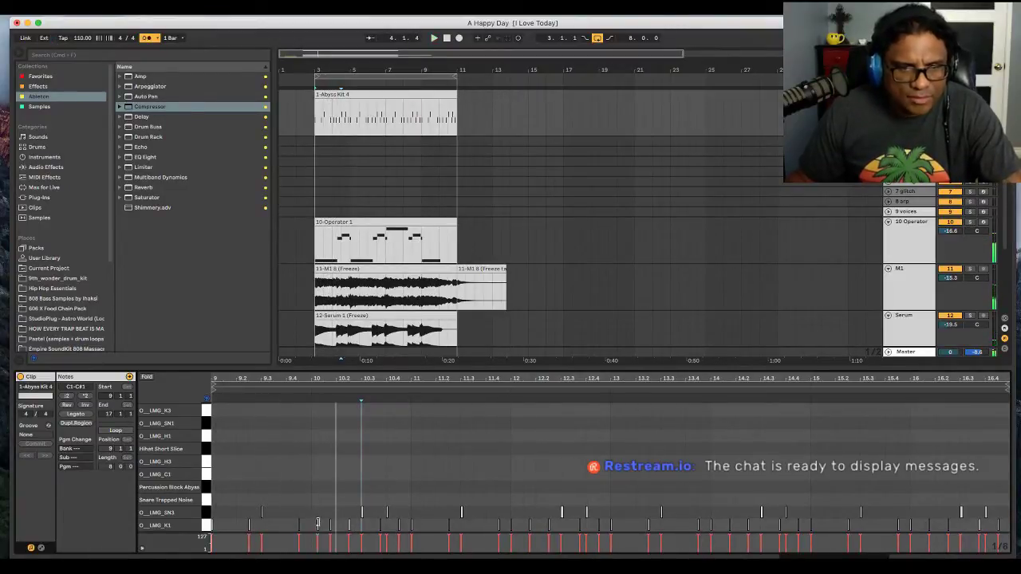
- Move the K1 kick note just after bar 10 onto the start of bar 10 and play the loop
{"action": "left_click_drag", "start_coordinate": [316, 377], "coordinate": [317, 424]}
{"action": "key", "text": "space"}
{"action": "scroll", "coordinate": [356, 519], "scroll_direction": "left", "scroll_amount": 1}
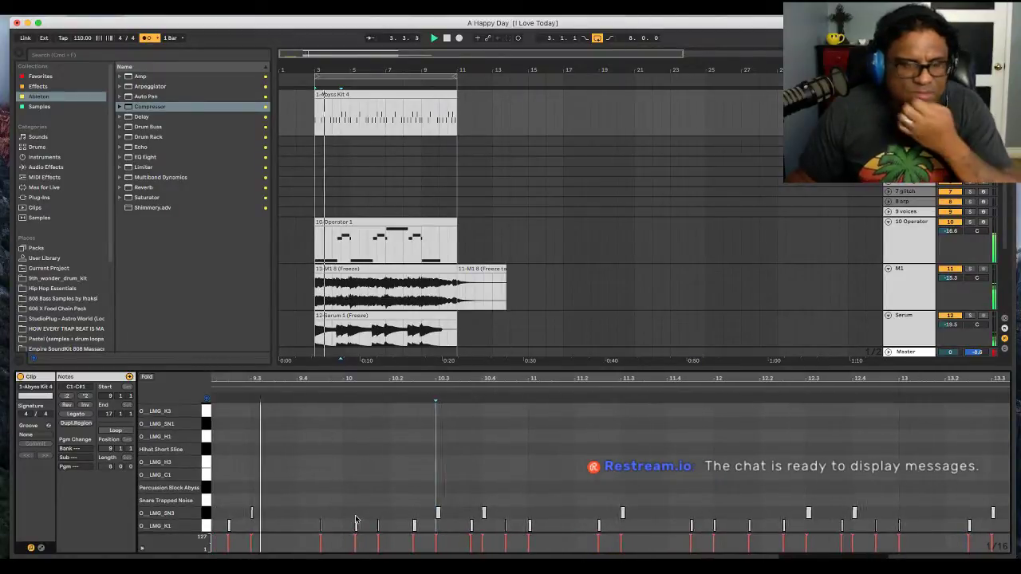
{"action": "scroll", "coordinate": [357, 519], "scroll_direction": "left", "scroll_amount": 1}
{"action": "key", "text": "space"}
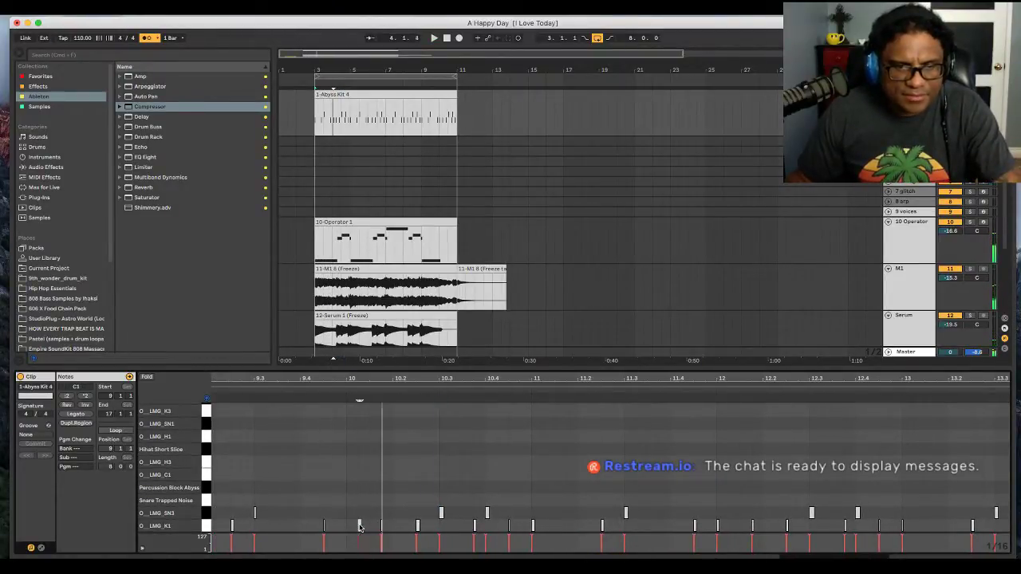
{"action": "key", "text": "space"}
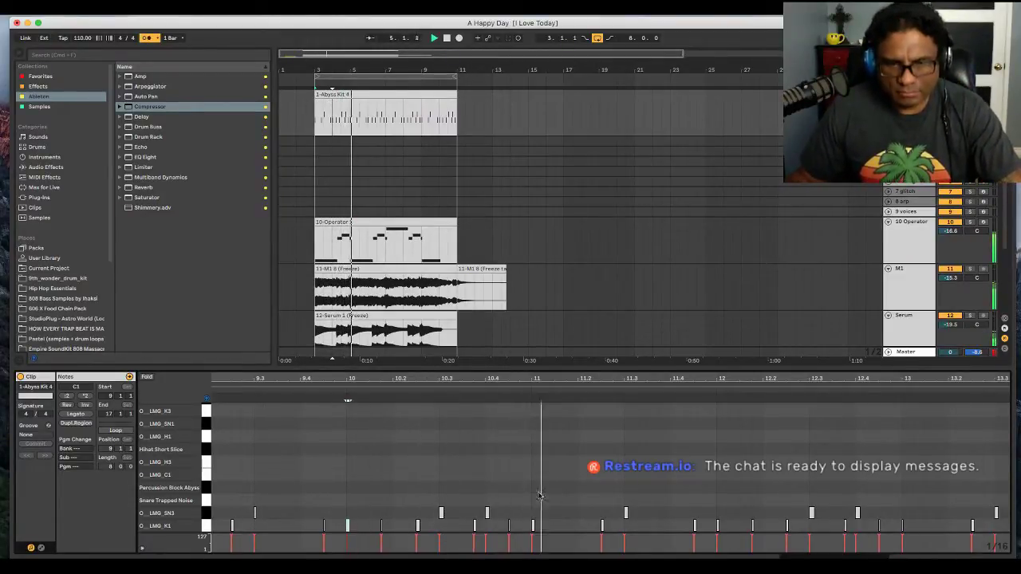
{"action": "scroll", "coordinate": [549, 504], "scroll_direction": "right", "scroll_amount": 1}
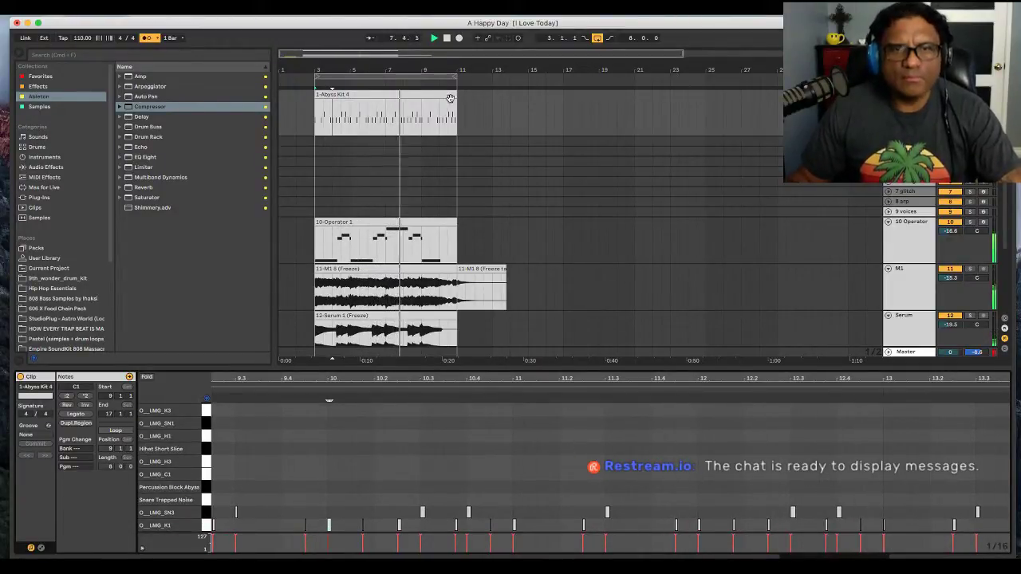
- Play through the drum take's remaining bars, turn off the metronome and replay the opening bars with the Abyss Kit clip selected
{"action": "scroll", "coordinate": [806, 433], "scroll_direction": "right", "scroll_amount": 5}
{"action": "scroll", "coordinate": [808, 435], "scroll_direction": "right", "scroll_amount": 8}
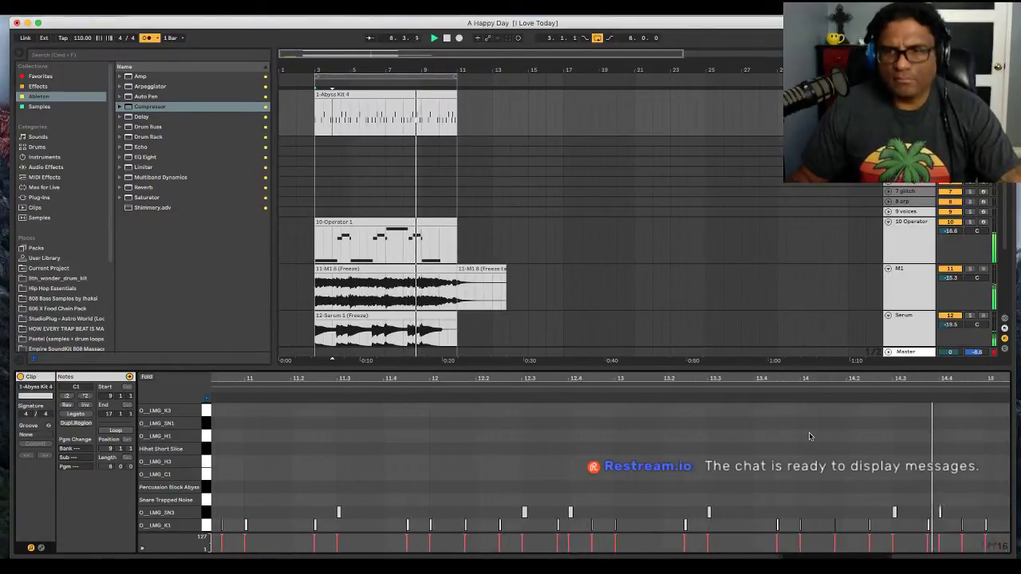
{"action": "scroll", "coordinate": [811, 435], "scroll_direction": "right", "scroll_amount": 2}
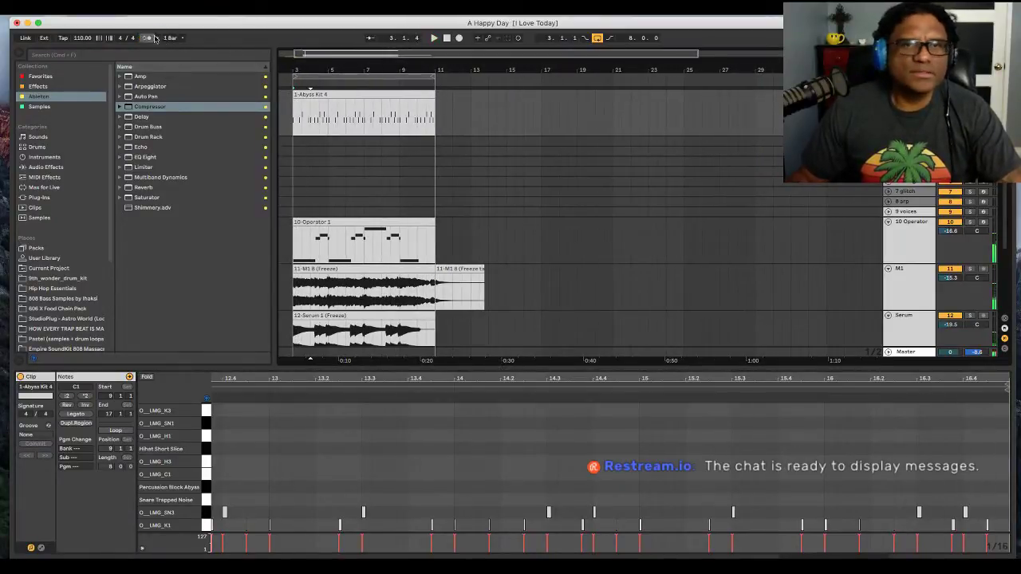
{"action": "left_click", "coordinate": [395, 95]}
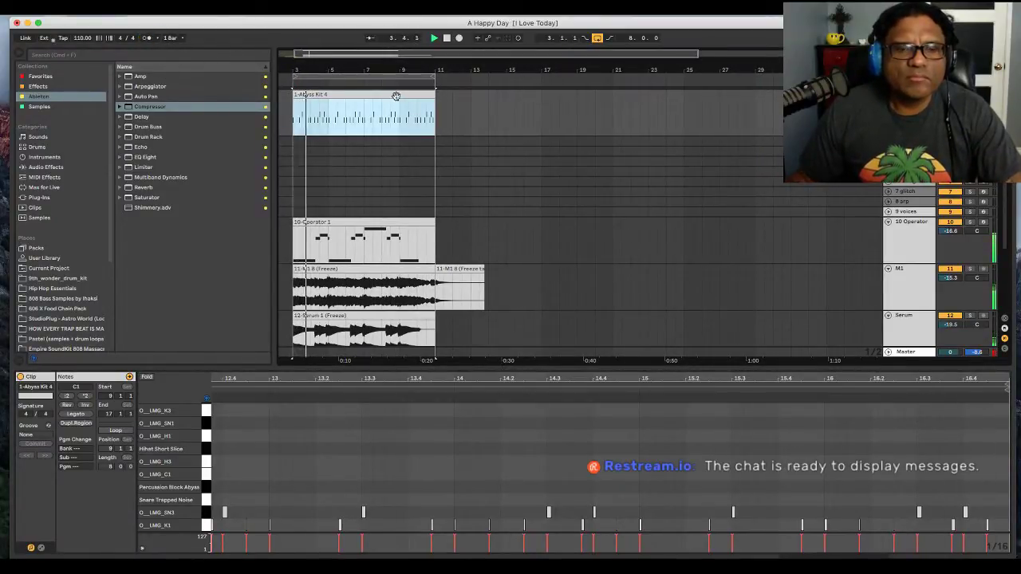
{"action": "left_click_drag", "start_coordinate": [477, 379], "coordinate": [477, 327]}
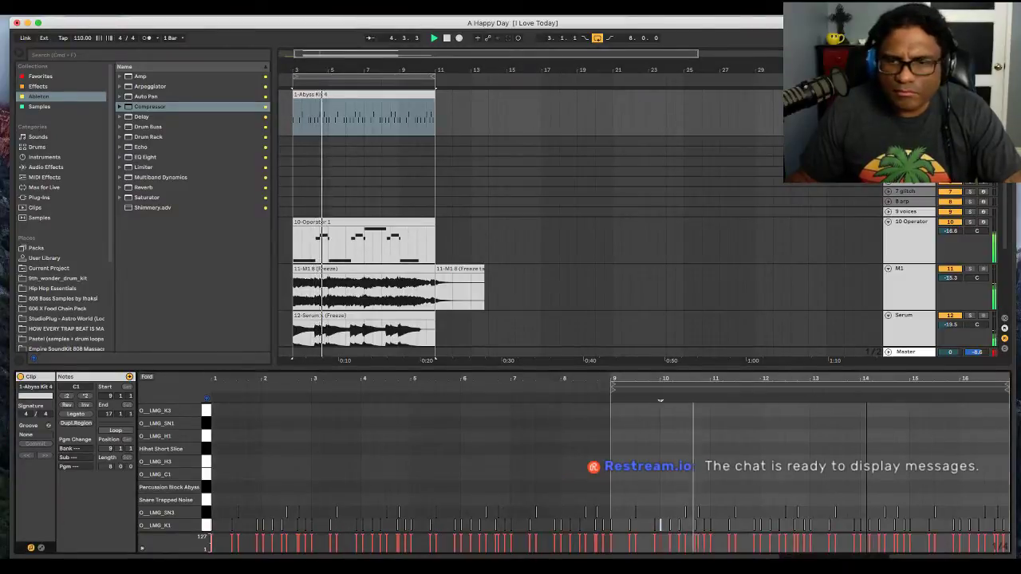
{"action": "left_click_drag", "start_coordinate": [866, 379], "coordinate": [818, 406]}
{"action": "key", "text": "space"}
{"action": "scroll", "coordinate": [470, 141], "scroll_direction": "right", "scroll_amount": 3}
{"action": "scroll", "coordinate": [414, 120], "scroll_direction": "left", "scroll_amount": 3}
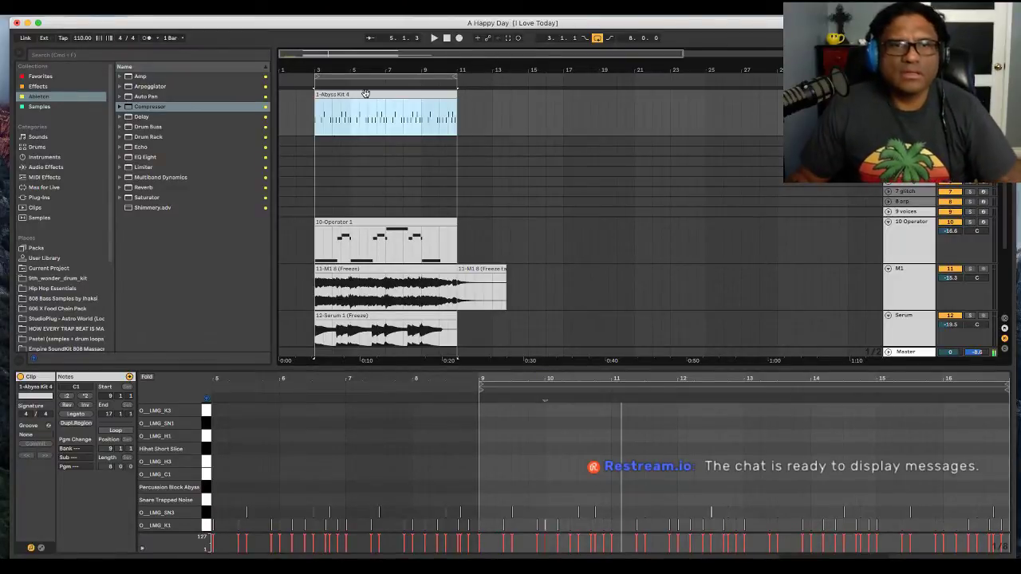
{"action": "key", "text": "shift+Tab"}
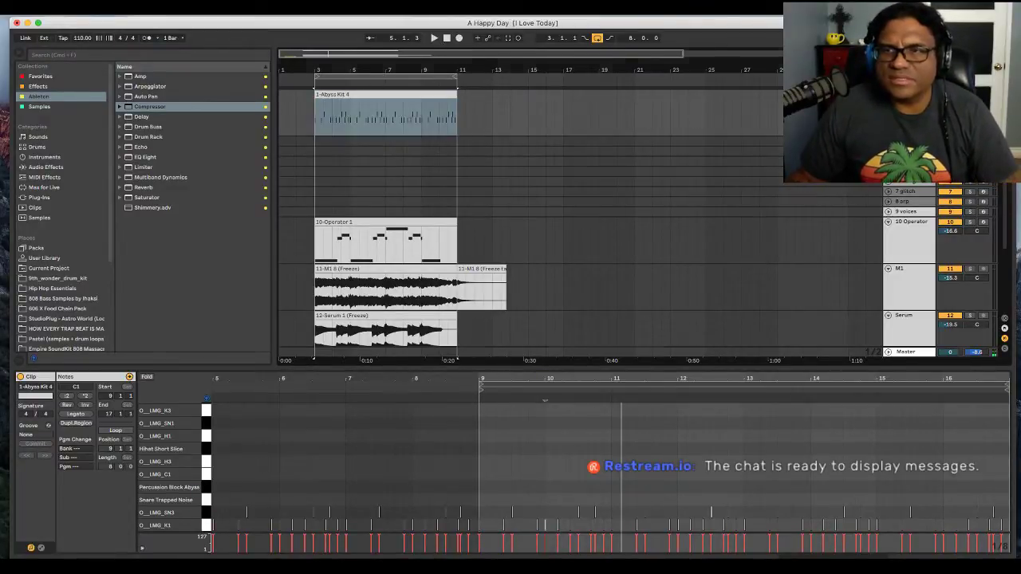
{"action": "key", "text": "shift+Tab"}
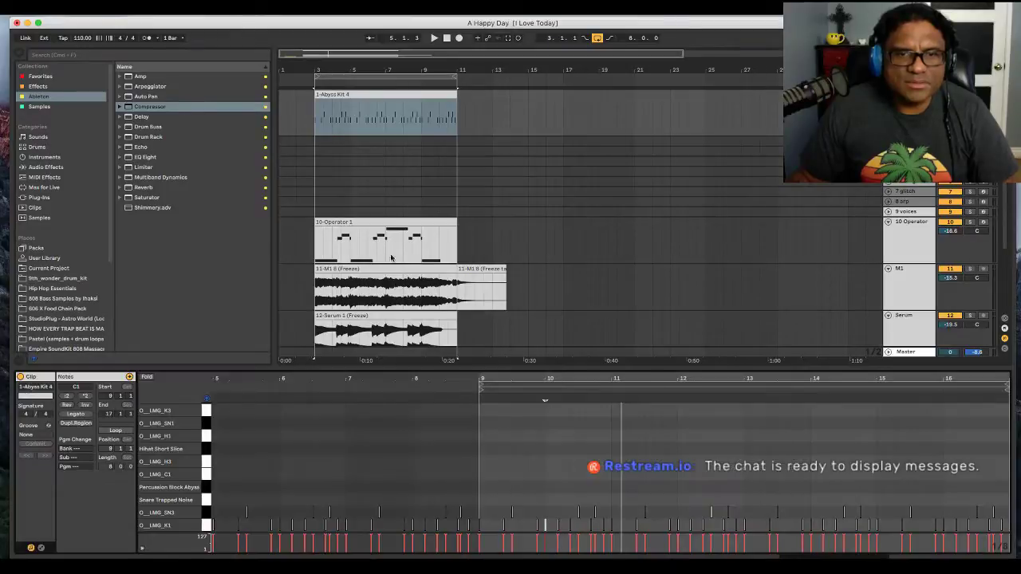
- Audition the snare sounds, copy all the SN3 notes onto the Snare Trapped Noise row and play the opening bars
{"action": "scroll", "coordinate": [539, 459], "scroll_direction": "up", "scroll_amount": 1}
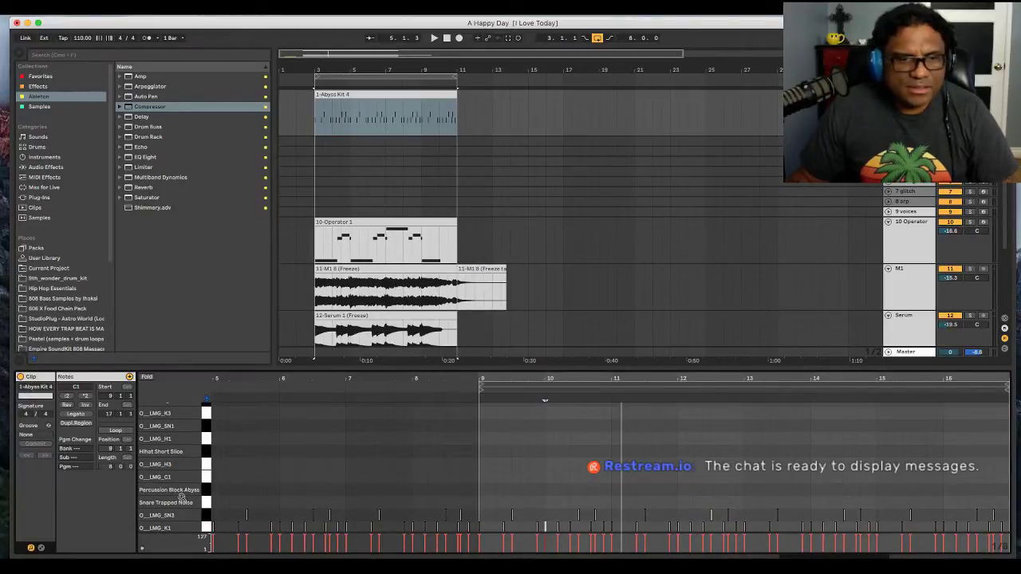
{"action": "left_click", "coordinate": [206, 514]}
{"action": "left_click", "coordinate": [207, 503]}
{"action": "left_click", "coordinate": [208, 516]}
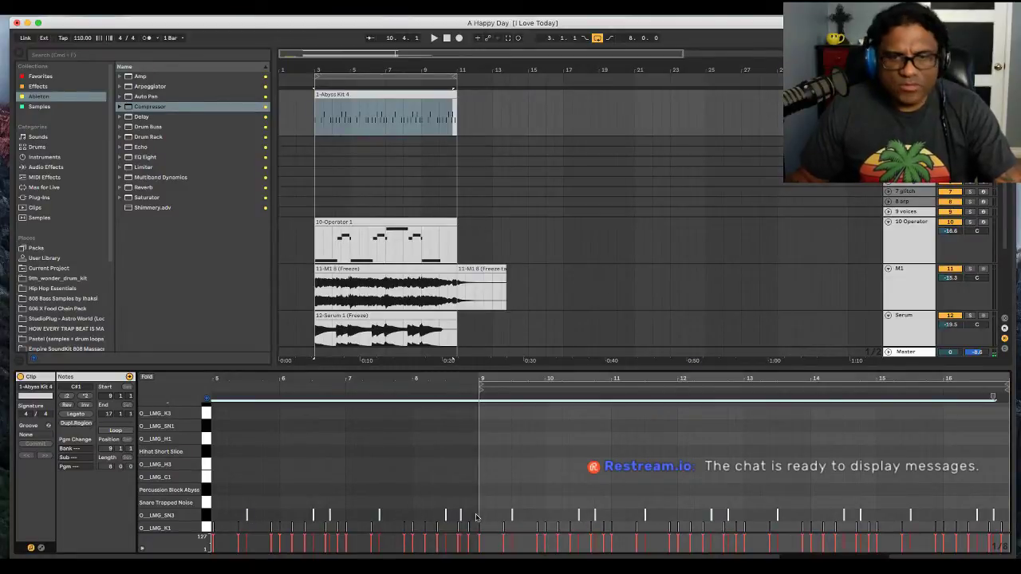
{"action": "key", "text": "Up"}
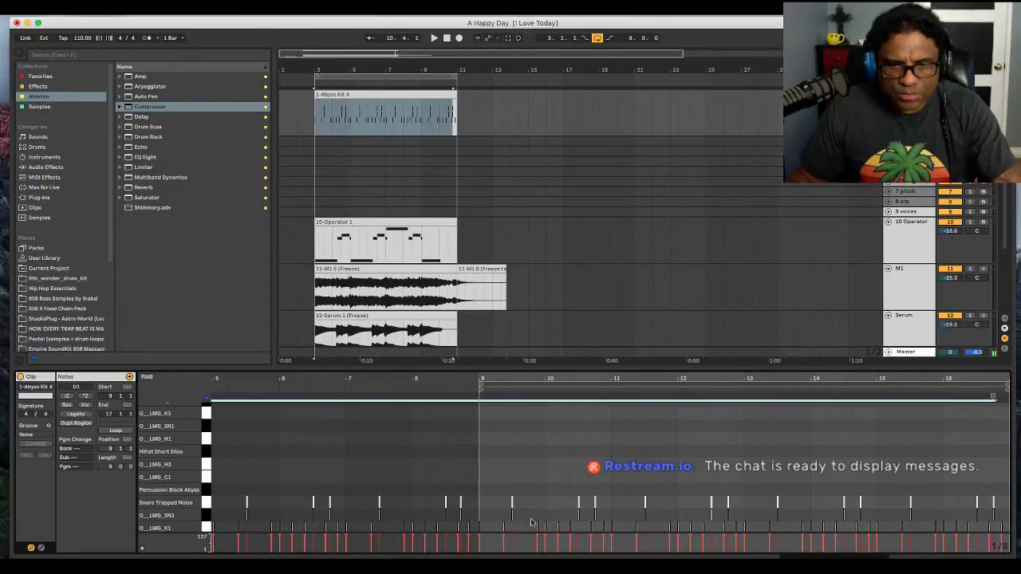
{"action": "key", "text": "space"}
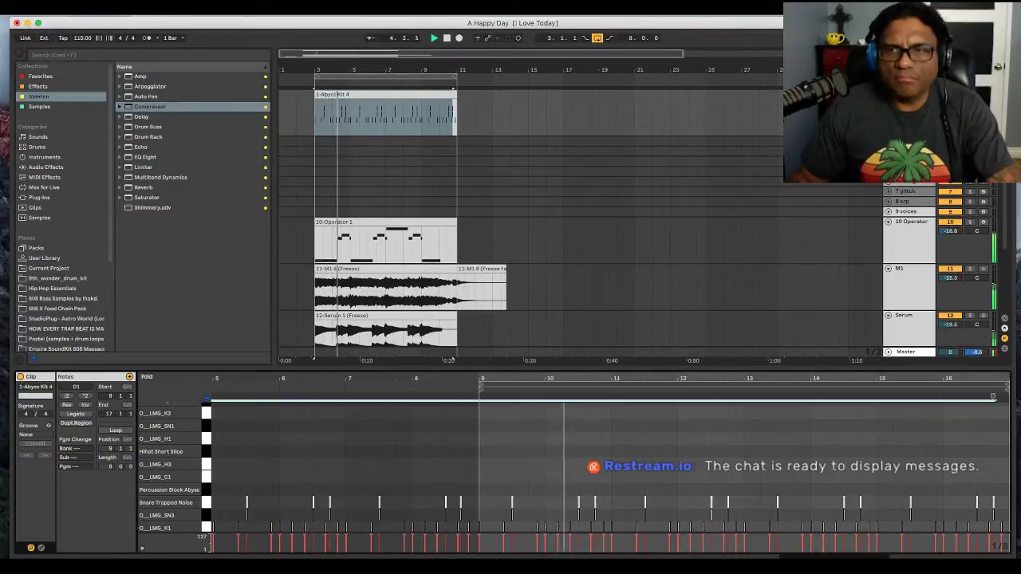
{"action": "key", "text": "space"}
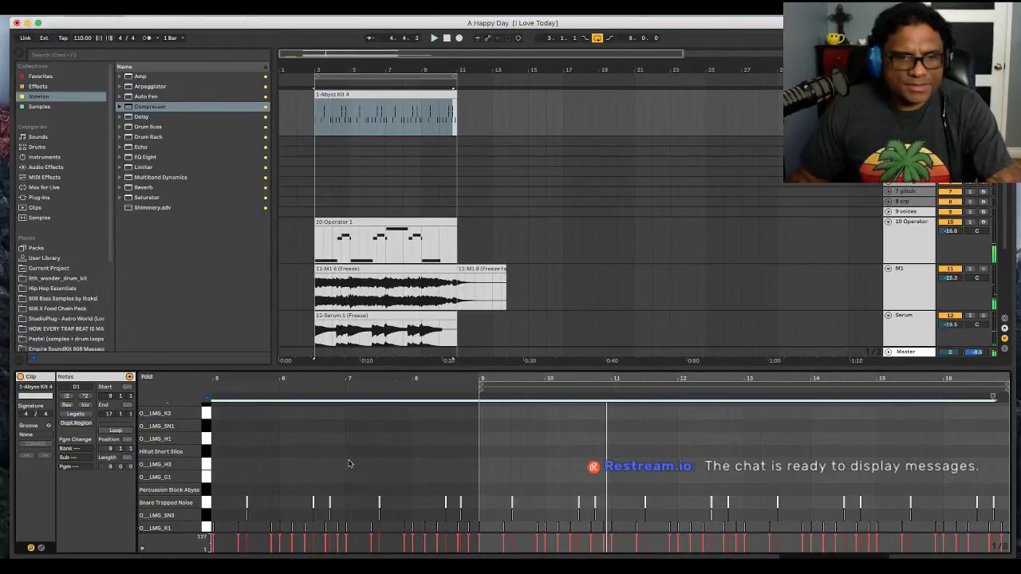
- Copy the Snare Trapped Noise notes onto the C1 row and play the opening of the loop
{"action": "left_click_drag", "start_coordinate": [564, 376], "coordinate": [564, 416]}
{"action": "scroll", "coordinate": [578, 414], "scroll_direction": "right", "scroll_amount": 2}
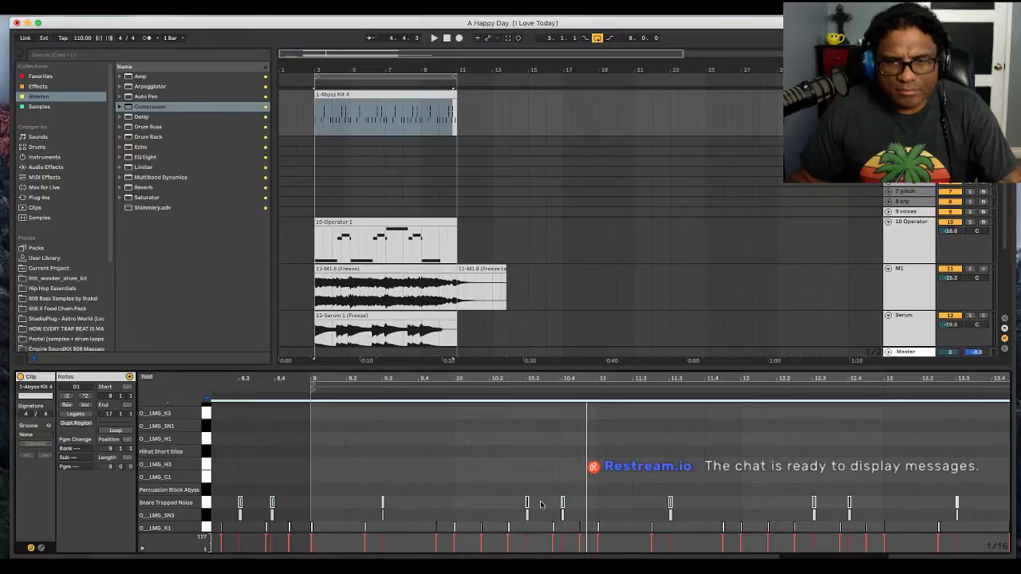
{"action": "left_click_drag", "start_coordinate": [526, 504], "coordinate": [527, 487]}
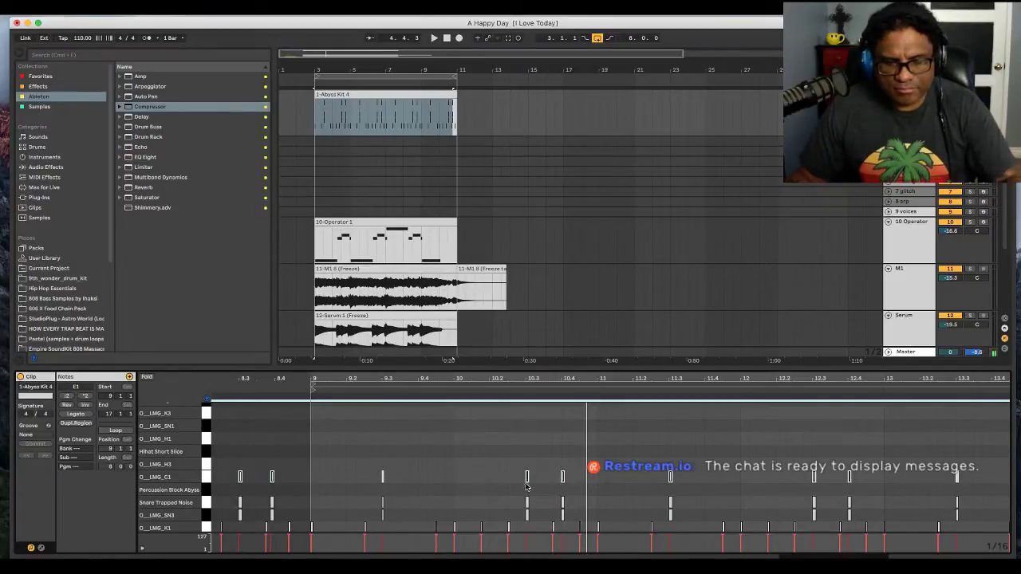
{"action": "key", "text": "space"}
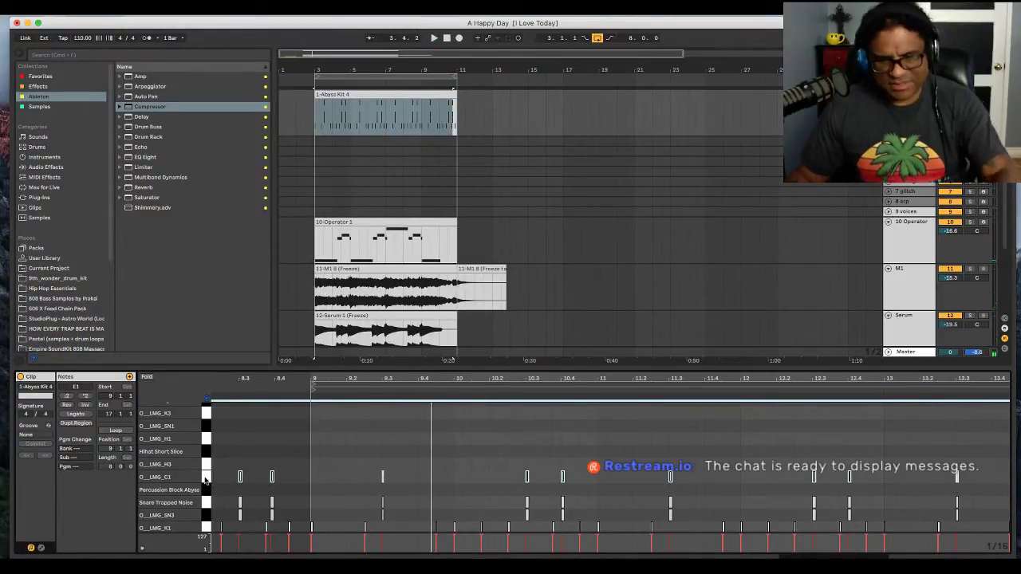
- Try the pattern without the C1 notes and with 1/16 H3 notes from bar 9 to beat 13.4, playing it back
{"action": "key", "text": "Delete"}
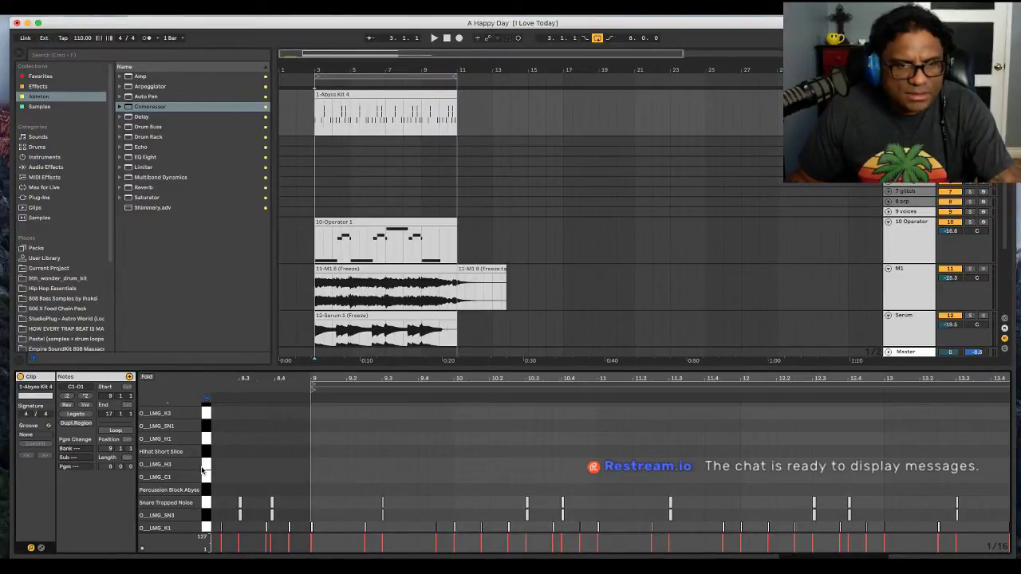
{"action": "left_click_drag", "start_coordinate": [315, 461], "coordinate": [1001, 463]}
{"action": "key", "text": "space"}
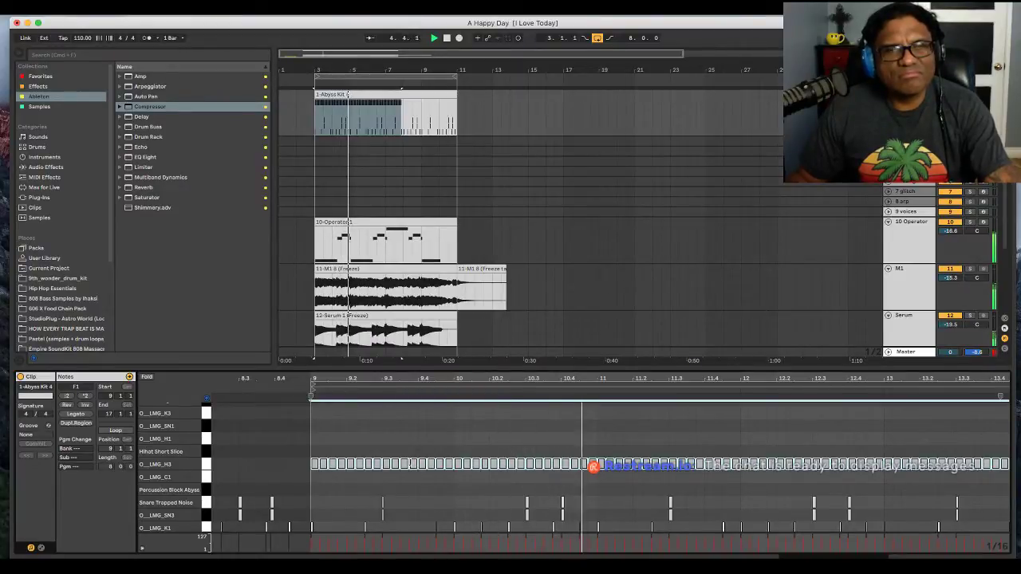
{"action": "key", "text": "space"}
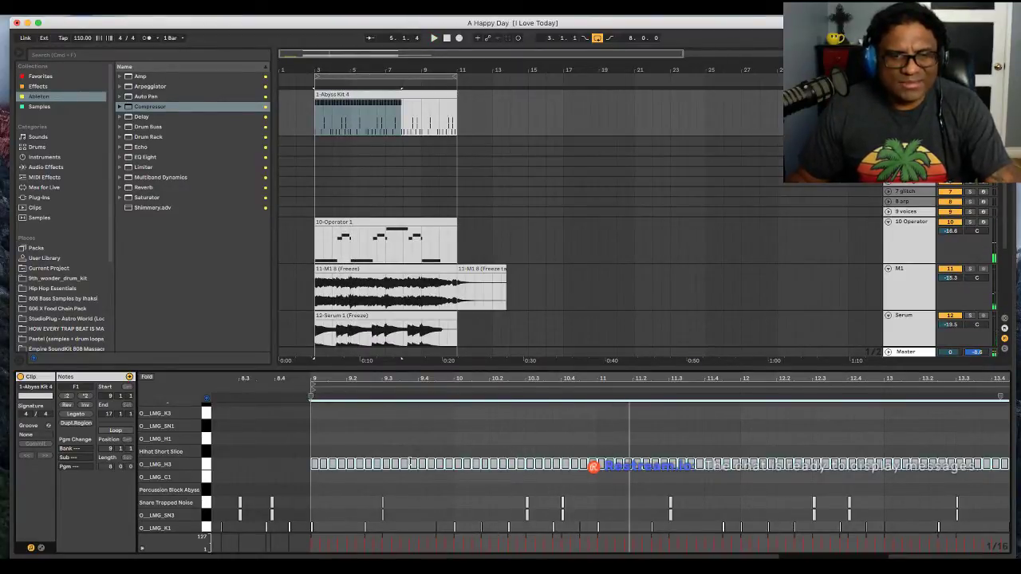
{"action": "key", "text": "space"}
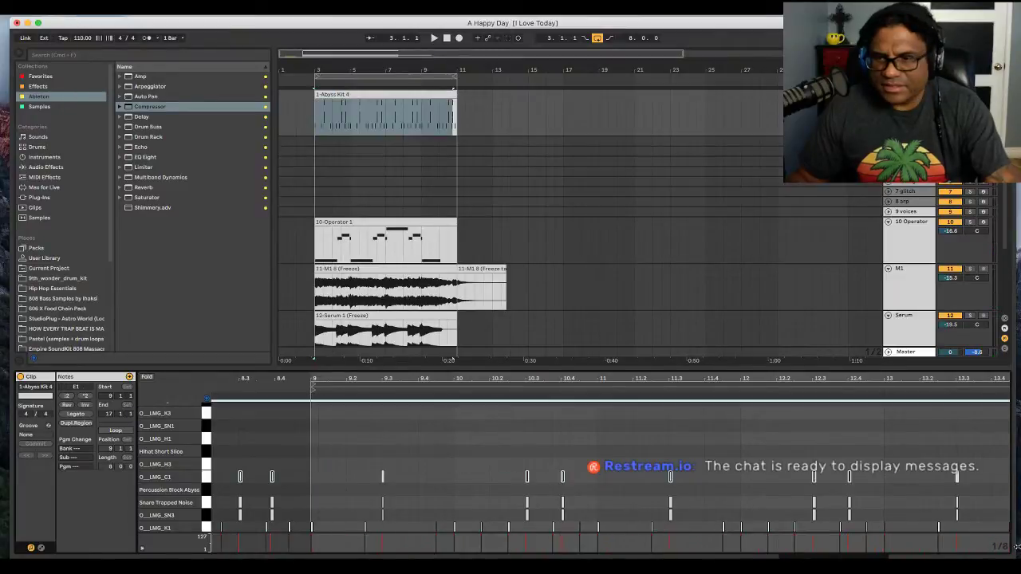
- Try a run of 1/8 H3 notes from bar 9 to beat 13.4 and play it over the loop
{"action": "left_click", "coordinate": [205, 467]}
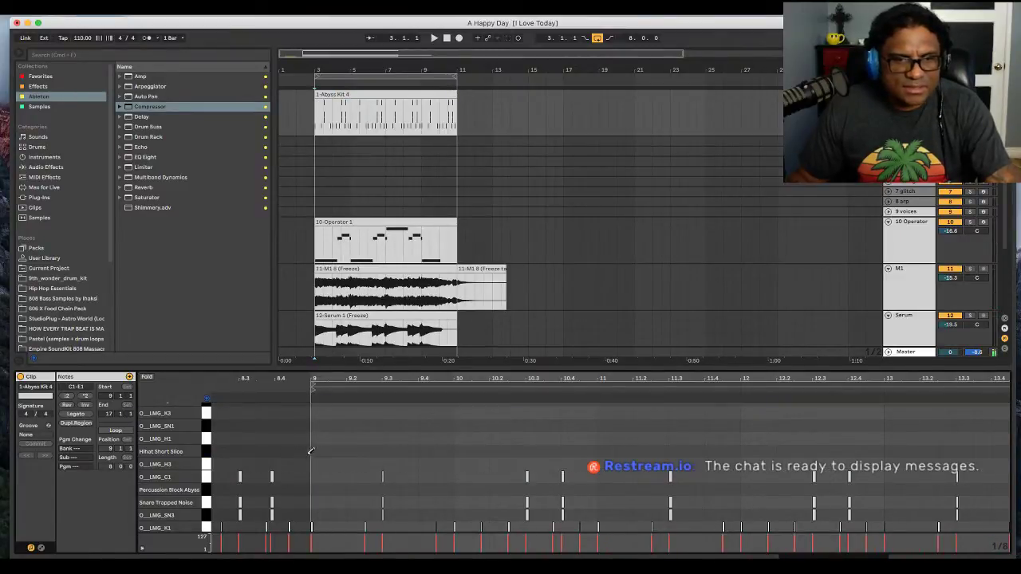
{"action": "left_click_drag", "start_coordinate": [319, 462], "coordinate": [1006, 463]}
{"action": "key", "text": "space"}
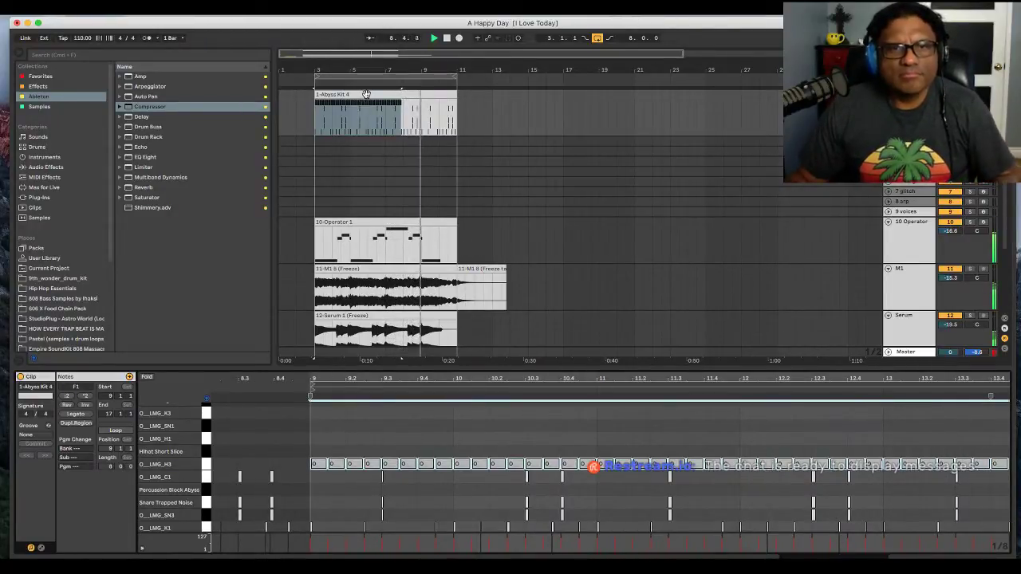
{"action": "left_click_drag", "start_coordinate": [599, 383], "coordinate": [709, 386]}
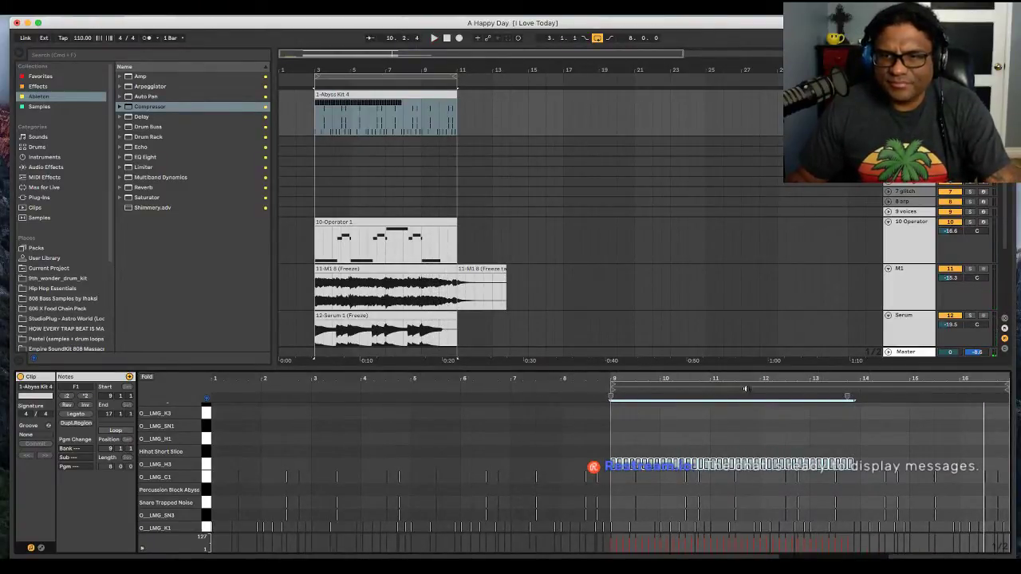
{"action": "key", "text": "space"}
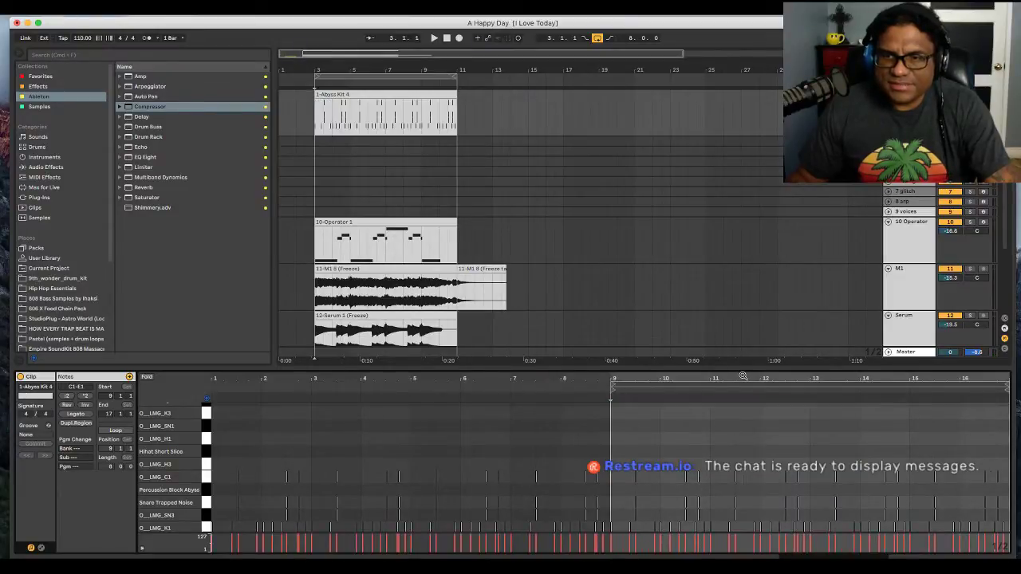
- Fill the H3 row with continuous 1/16 notes from bar 9 to the clip's end at bar 17 and play it
{"action": "left_click_drag", "start_coordinate": [742, 380], "coordinate": [742, 424]}
{"action": "scroll", "coordinate": [561, 524], "scroll_direction": "left", "scroll_amount": 8}
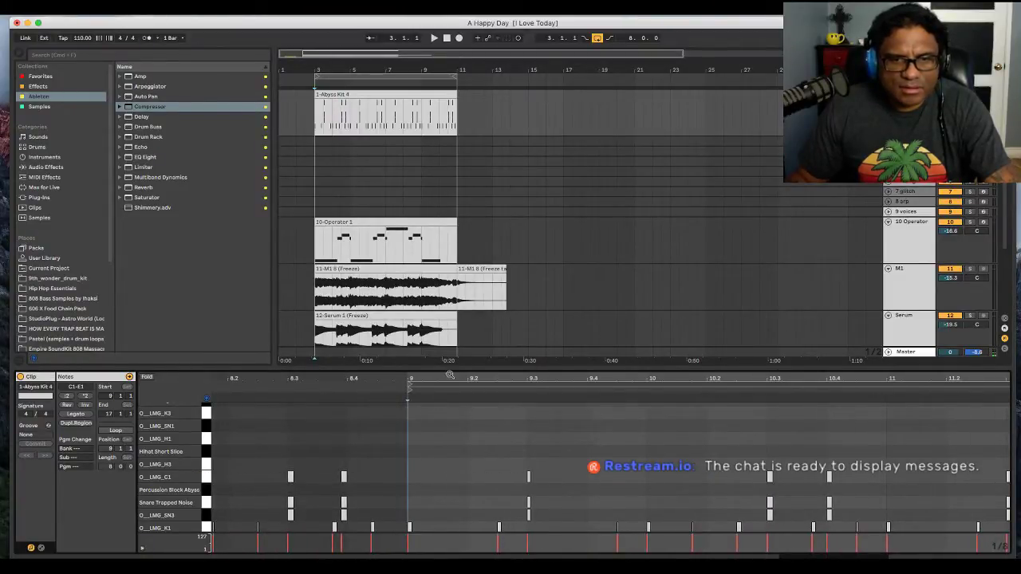
{"action": "left_click_drag", "start_coordinate": [450, 374], "coordinate": [489, 378]}
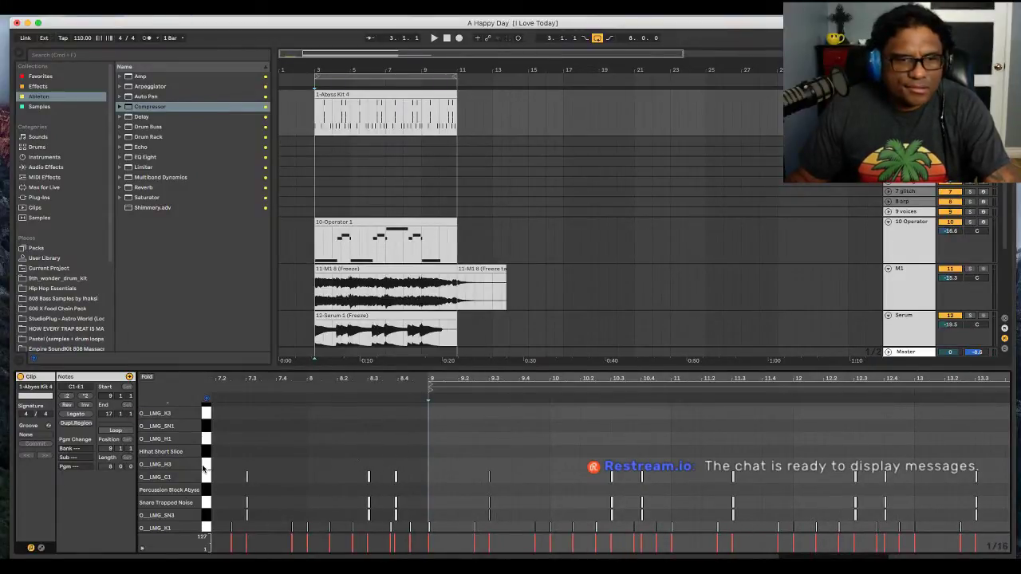
{"action": "left_click_drag", "start_coordinate": [435, 462], "coordinate": [1011, 462]}
{"action": "scroll", "coordinate": [600, 426], "scroll_direction": "right", "scroll_amount": 10}
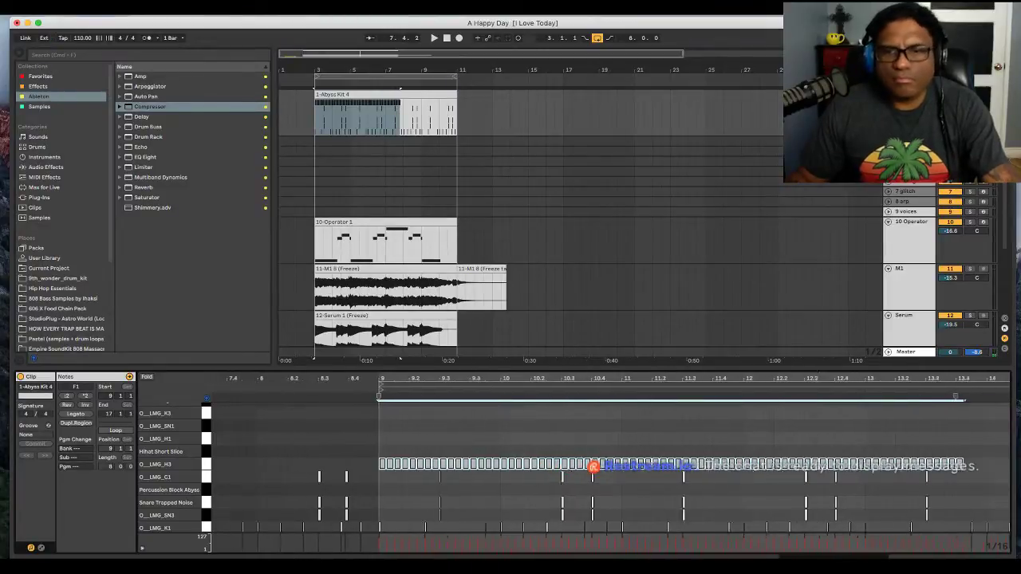
{"action": "left_click_drag", "start_coordinate": [630, 463], "coordinate": [1011, 469]}
{"action": "key", "text": "space"}
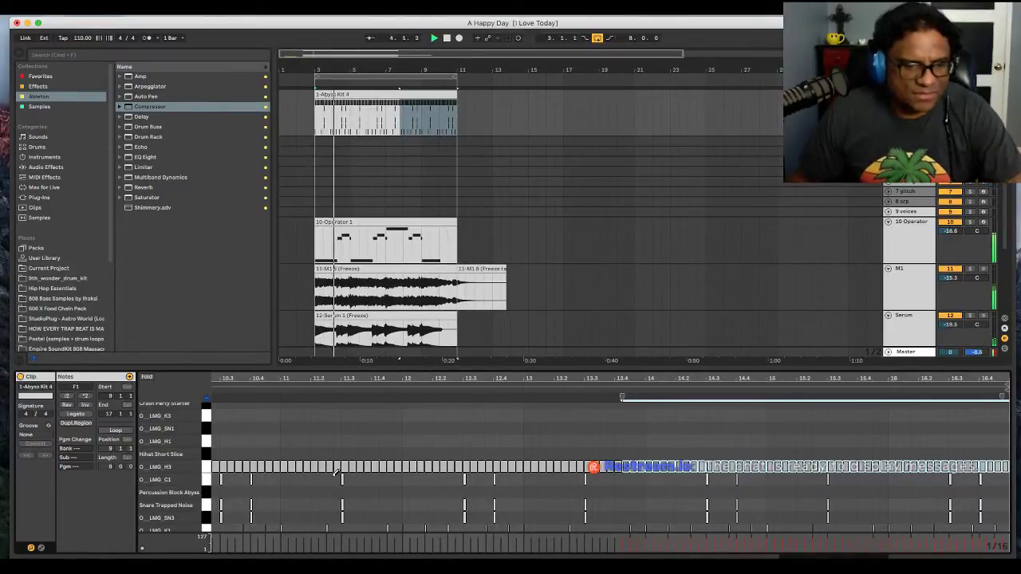
- Lower the H3 sample's volume to -23.4 dB in the Abyss Kit drum rack and play the loop
{"action": "key", "text": "Tab"}
{"action": "key", "text": "Tab"}
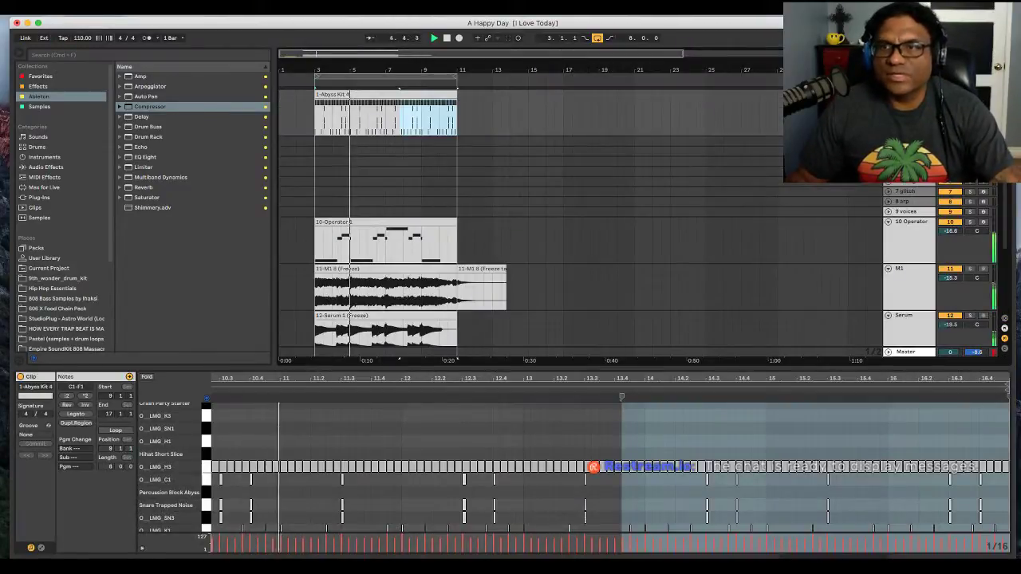
{"action": "key", "text": "shift+Tab"}
{"action": "key", "text": "space"}
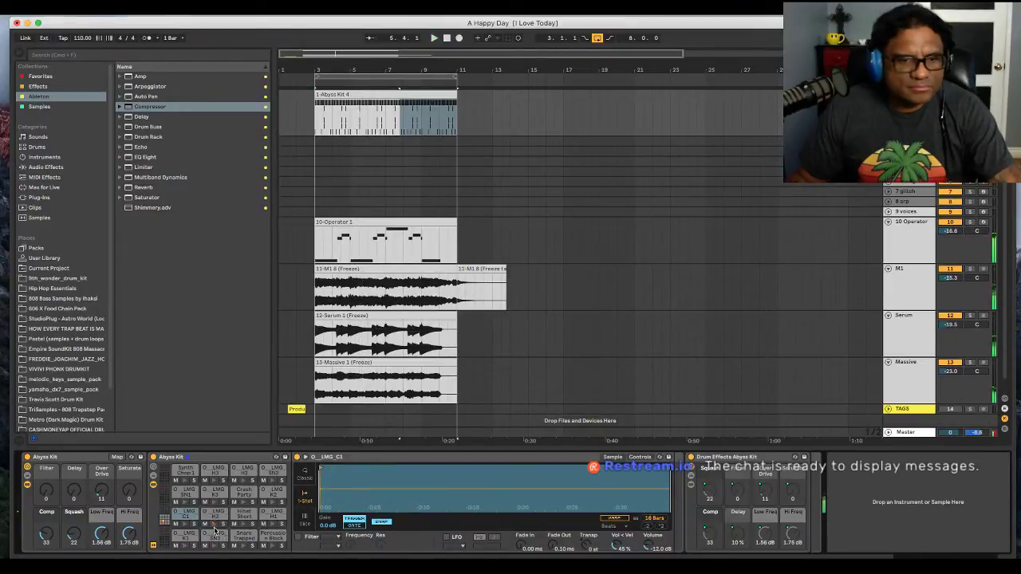
{"action": "left_click", "coordinate": [214, 525]}
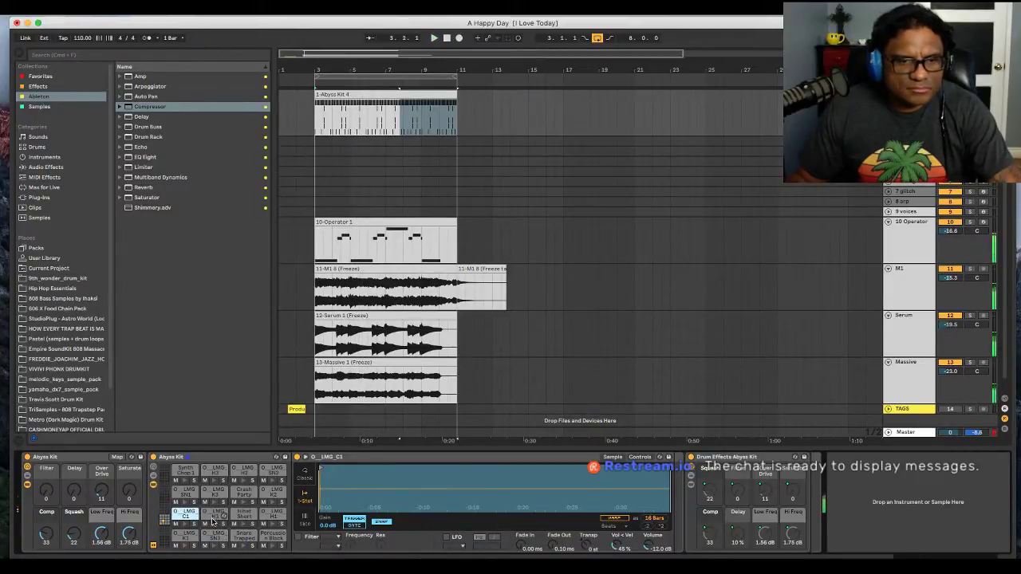
{"action": "left_click", "coordinate": [214, 515]}
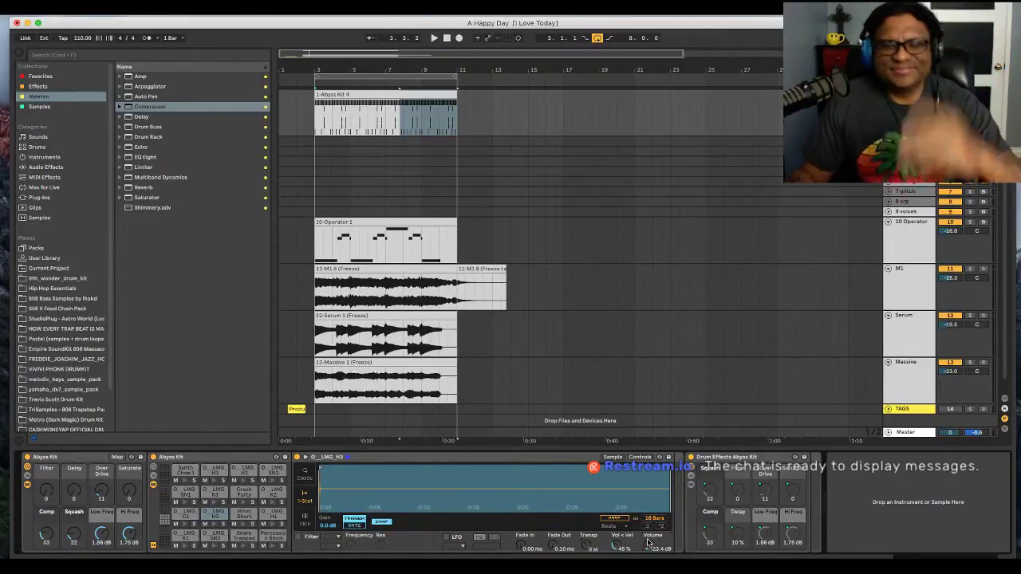
{"action": "key", "text": "space"}
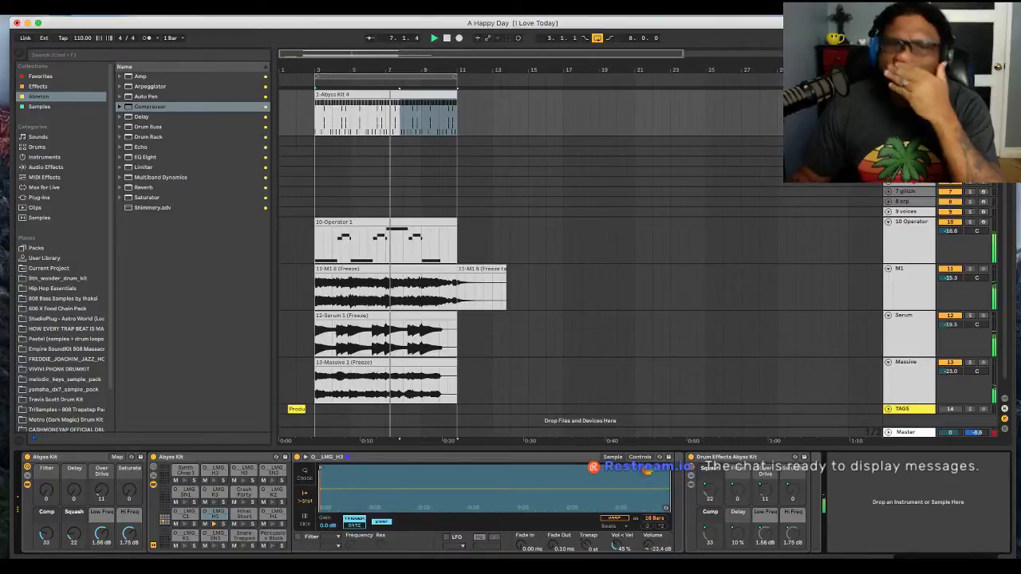
- Delete the H3 notes from bar 11 to the clip's end and select the second-to-last remaining H3 note
{"action": "double_click", "coordinate": [390, 105]}
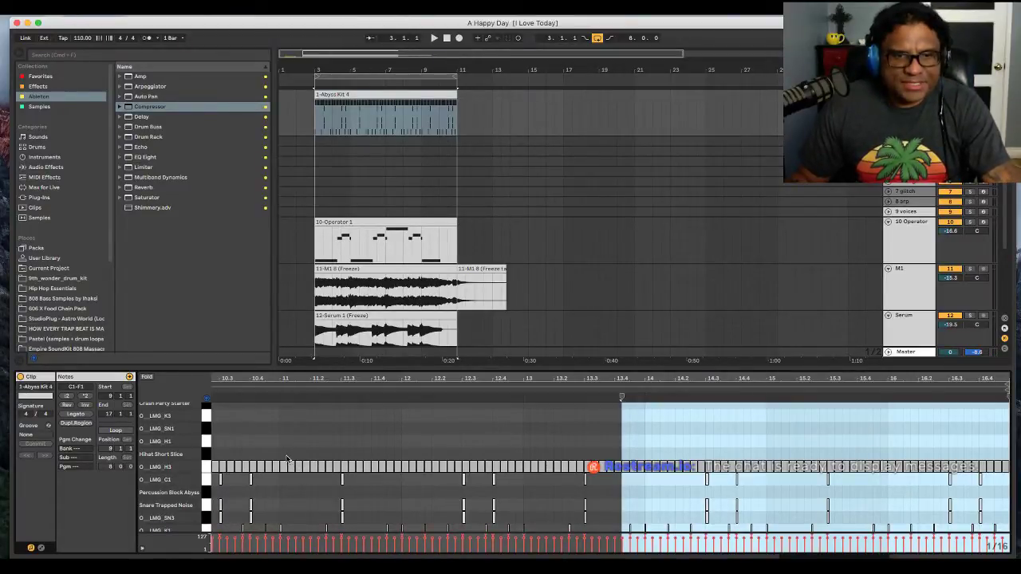
{"action": "left_click_drag", "start_coordinate": [289, 459], "coordinate": [1007, 461]}
{"action": "key", "text": "Delete"}
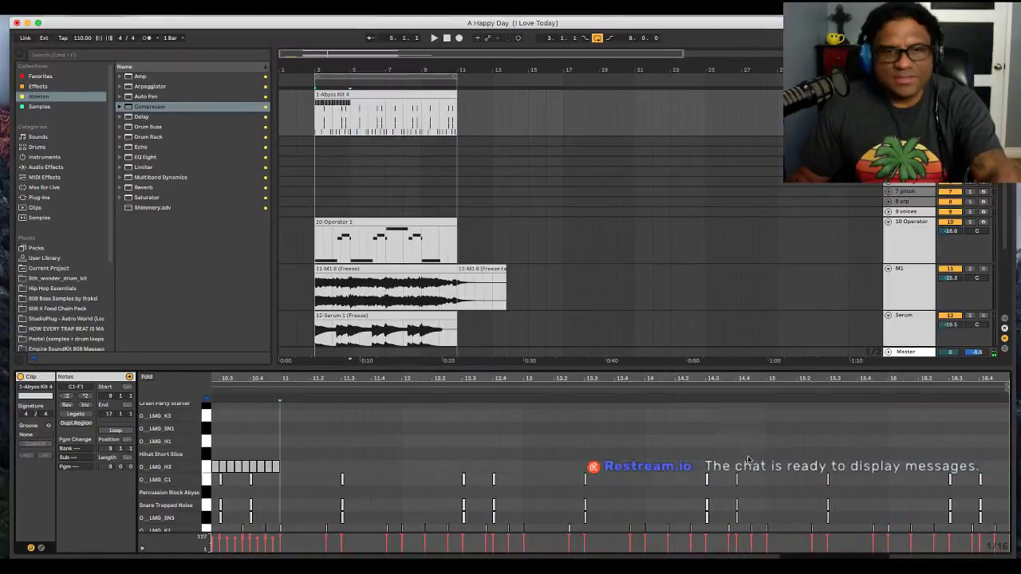
{"action": "left_click", "coordinate": [269, 467]}
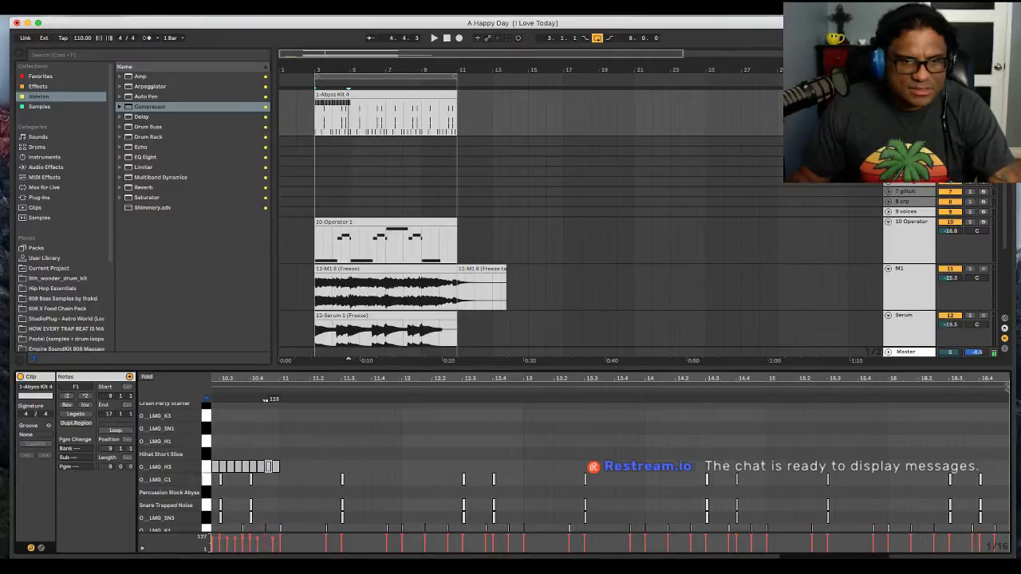
- Vary the velocities of individual H3 notes between beat 10.3 and bar 11 and play the loop
{"action": "left_click", "coordinate": [252, 466]}
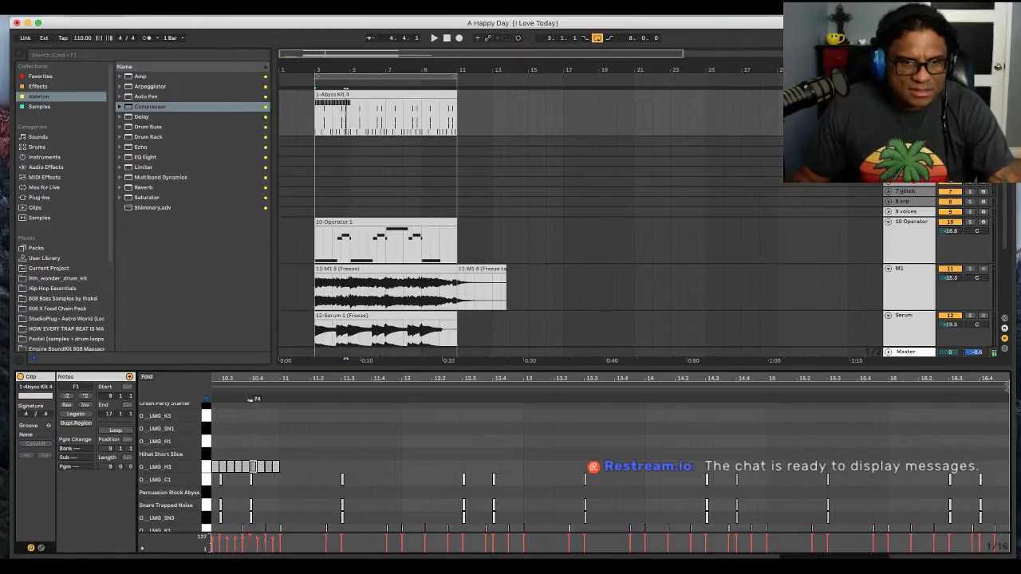
{"action": "left_click", "coordinate": [238, 466]}
{"action": "left_click", "coordinate": [224, 467]}
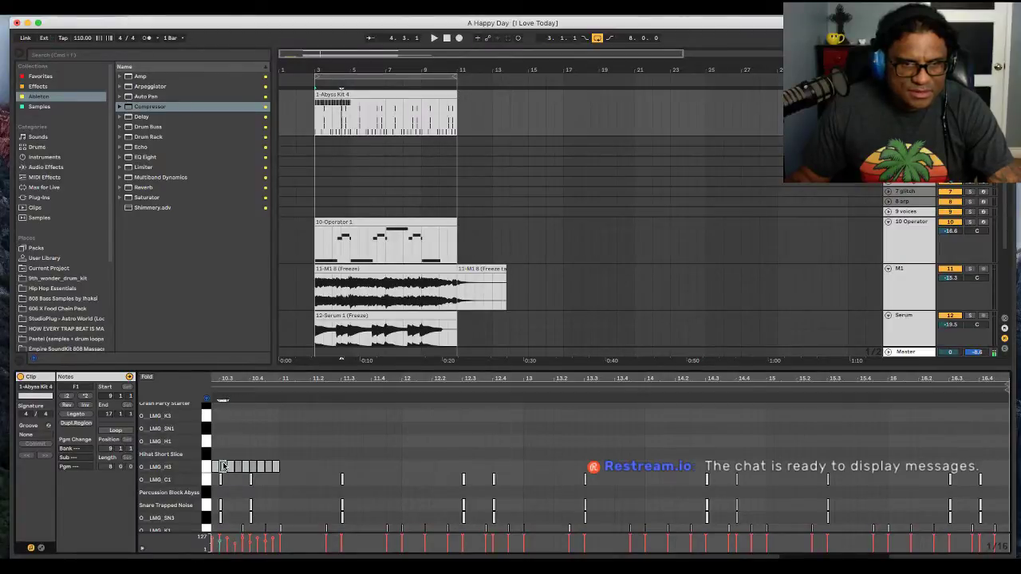
{"action": "key", "text": "space"}
{"action": "key", "text": "space"}
{"action": "left_click", "coordinate": [229, 450]}
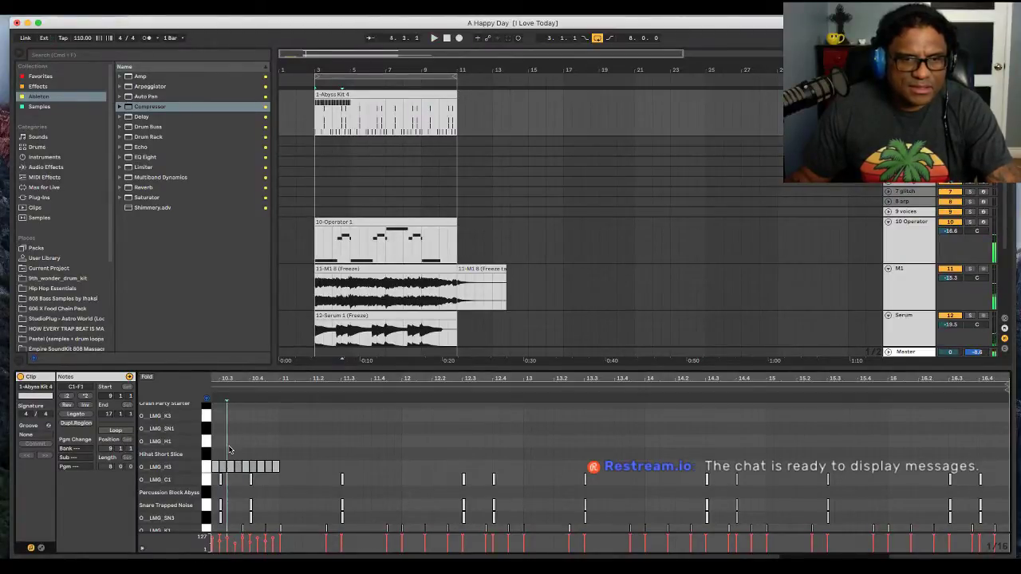
{"action": "left_click", "coordinate": [305, 95]}
{"action": "key", "text": "space"}
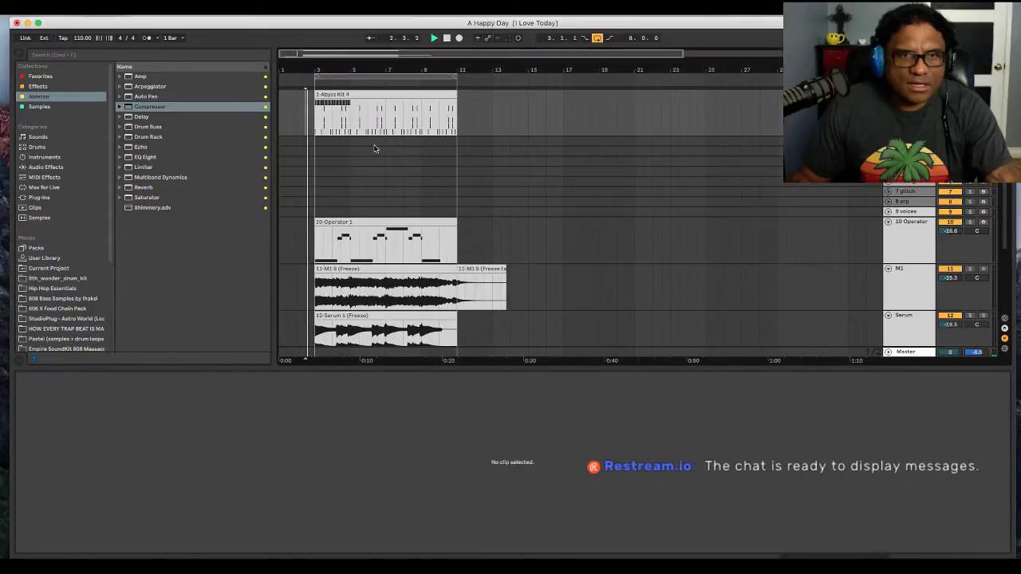
- Lower the velocities of all H3 notes in bars 9 and 10 of the Abyss Kit clip together and play them
{"action": "left_click", "coordinate": [322, 94]}
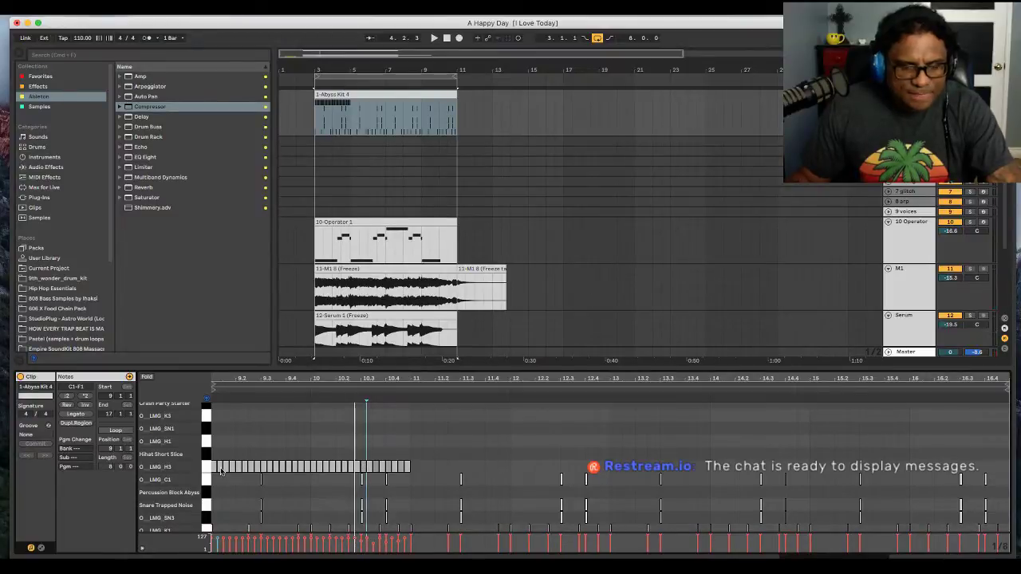
{"action": "left_click_drag", "start_coordinate": [414, 472], "coordinate": [213, 470]}
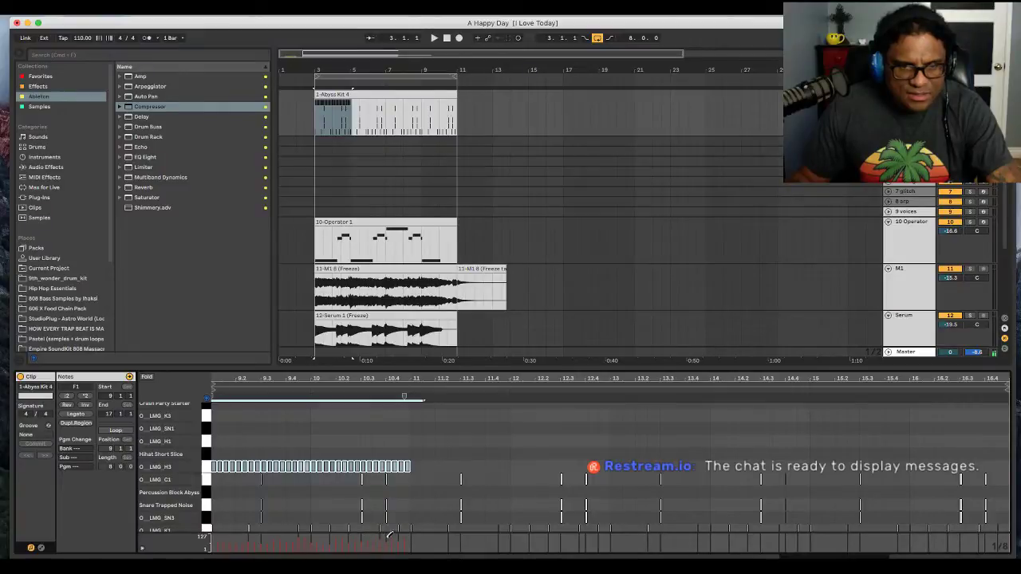
{"action": "key", "text": "space"}
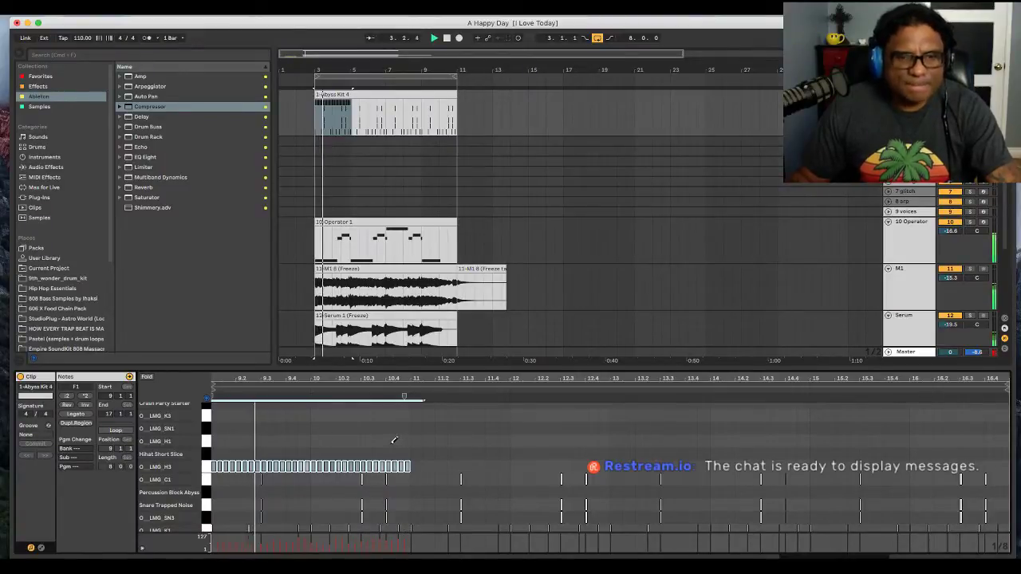
{"action": "key", "text": "space"}
- Duplicate the two-bar H3 pattern from bars 9 and 10 three times to fill the clip to bar 17 and play the loop
{"action": "left_click_drag", "start_coordinate": [415, 469], "coordinate": [213, 467]}
{"action": "left_click", "coordinate": [408, 461]}
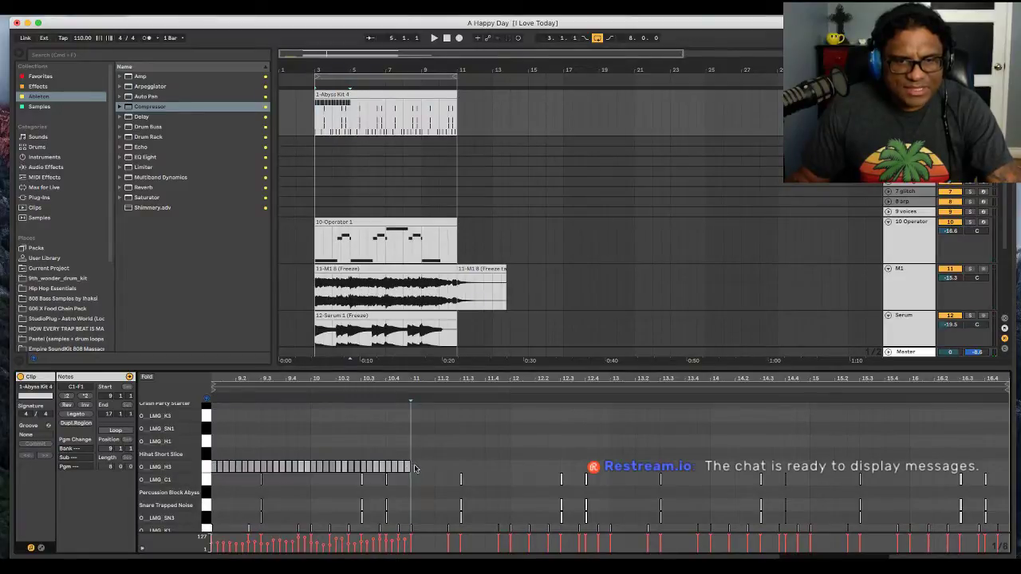
{"action": "left_click_drag", "start_coordinate": [410, 467], "coordinate": [292, 467]}
{"action": "key", "text": "super+z"}
{"action": "left_click_drag", "start_coordinate": [412, 453], "coordinate": [314, 472]}
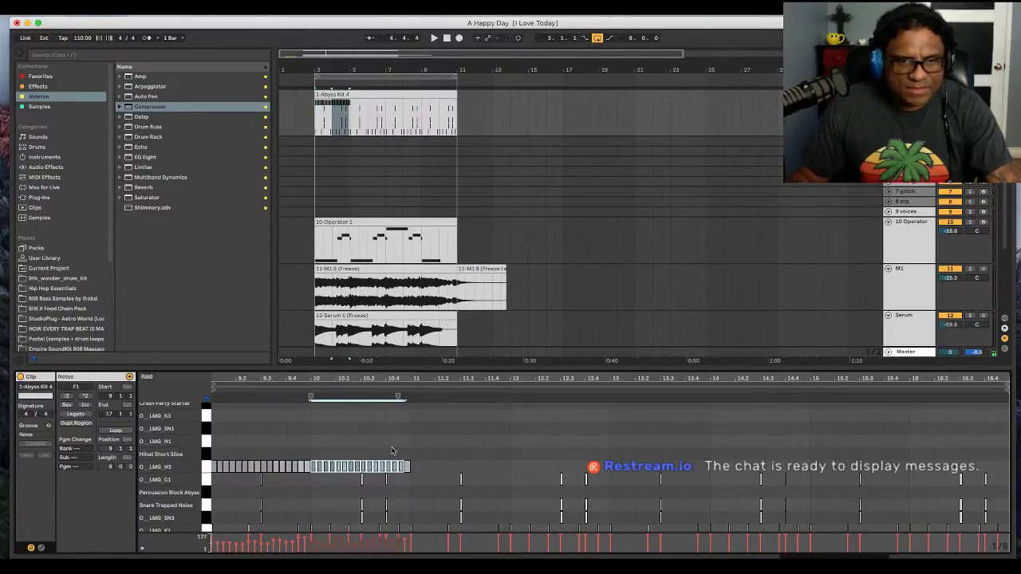
{"action": "left_click_drag", "start_coordinate": [400, 450], "coordinate": [211, 471]}
{"action": "key", "text": "super+d"}
{"action": "key", "text": "super+d"}
{"action": "key", "text": "super+d"}
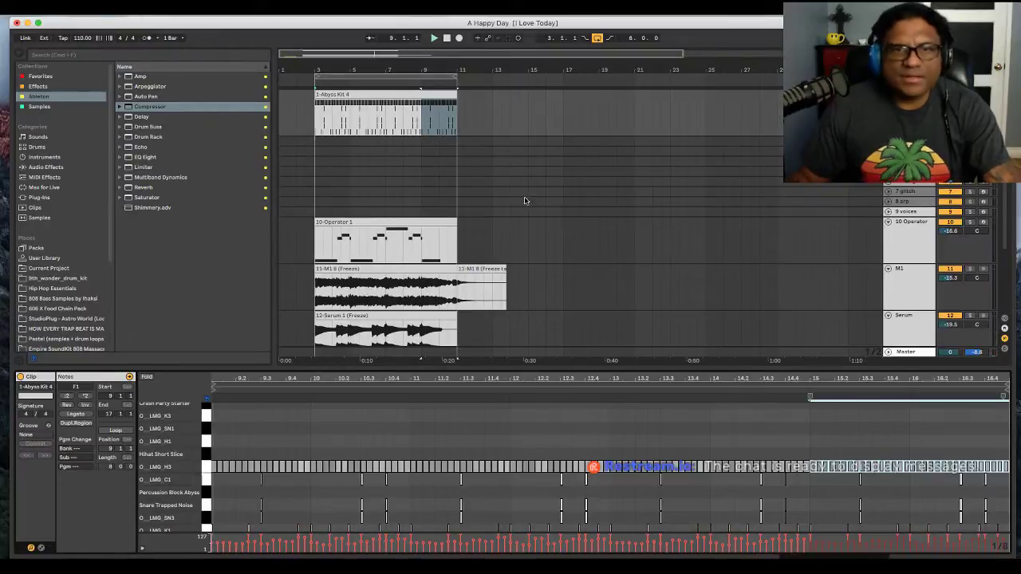
{"action": "key", "text": "space"}
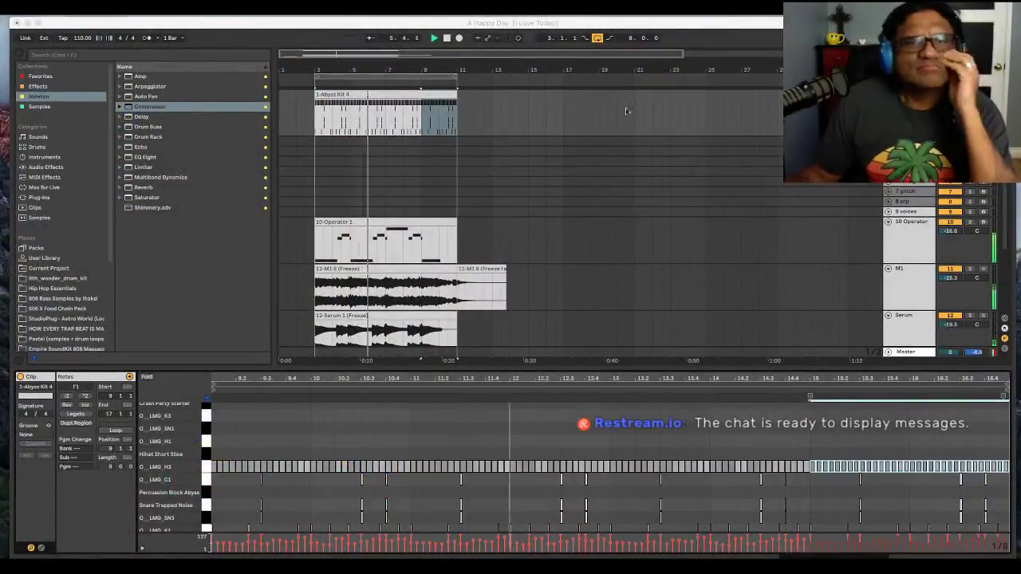
{"action": "left_click", "coordinate": [661, 28]}
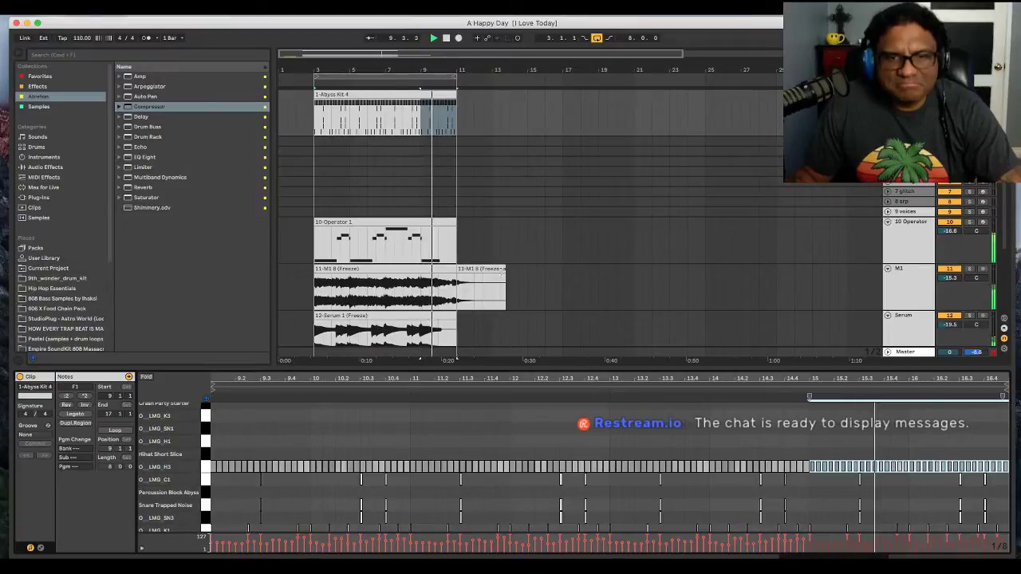
- Shorten the frozen M1 tail clip so that it ends at bar 13 of the arrangement
{"action": "left_click_drag", "start_coordinate": [505, 271], "coordinate": [474, 271]}
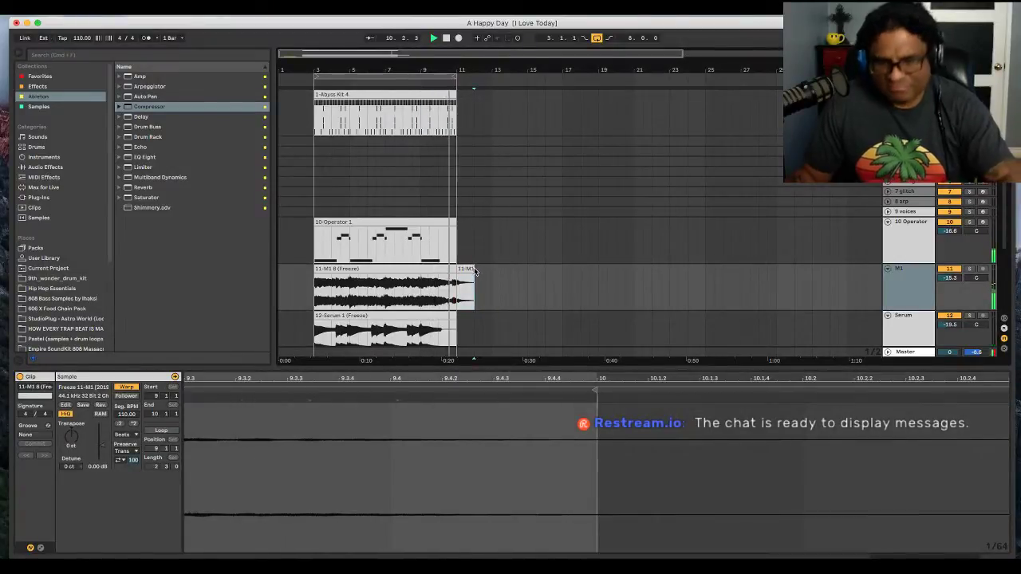
{"action": "left_click", "coordinate": [467, 272]}
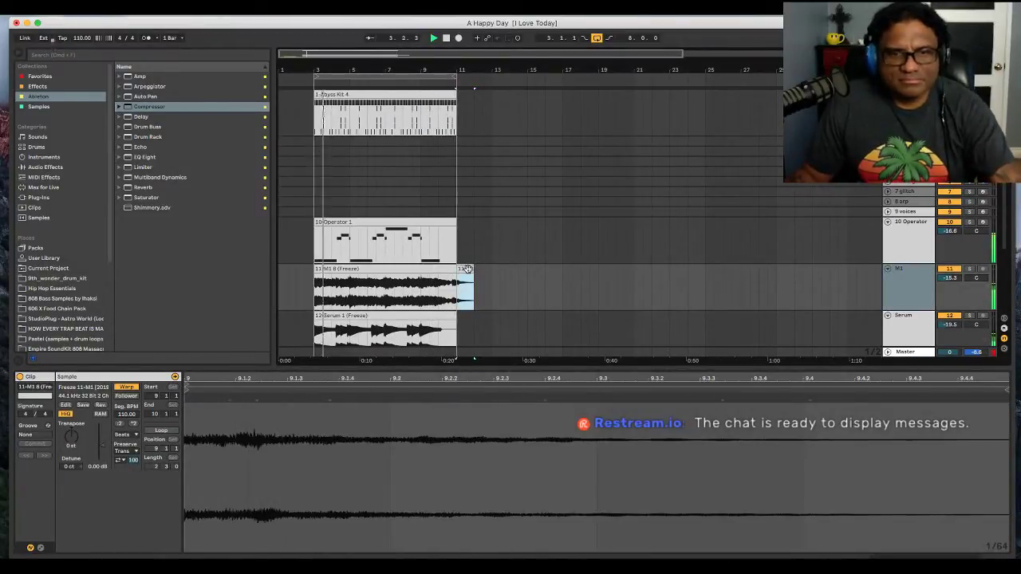
{"action": "left_click_drag", "start_coordinate": [472, 270], "coordinate": [496, 272]}
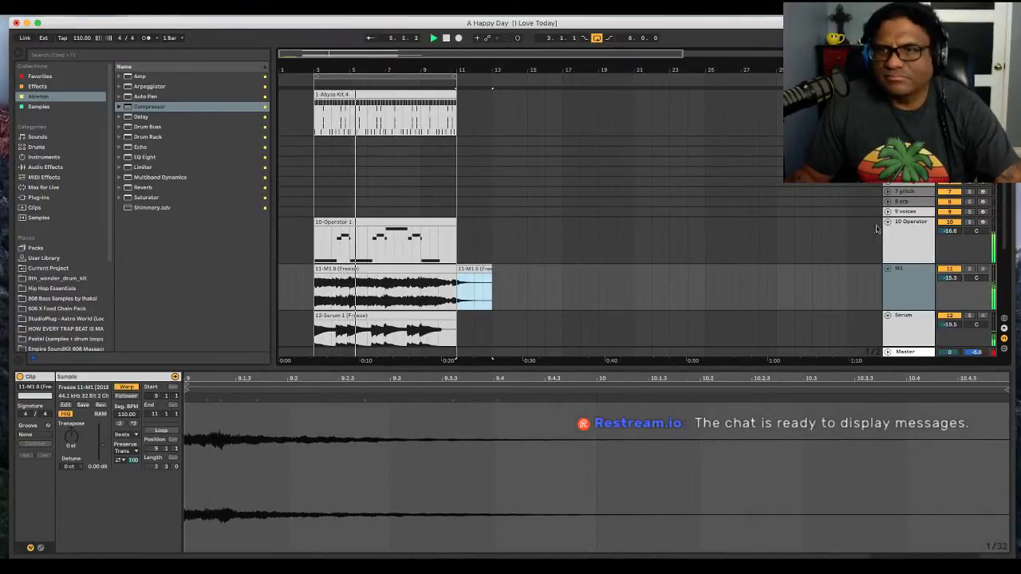
- Show the Abyss Kit's individual drum chains in the mixer, solo the C1 chain and start playback
{"action": "key", "text": "Tab"}
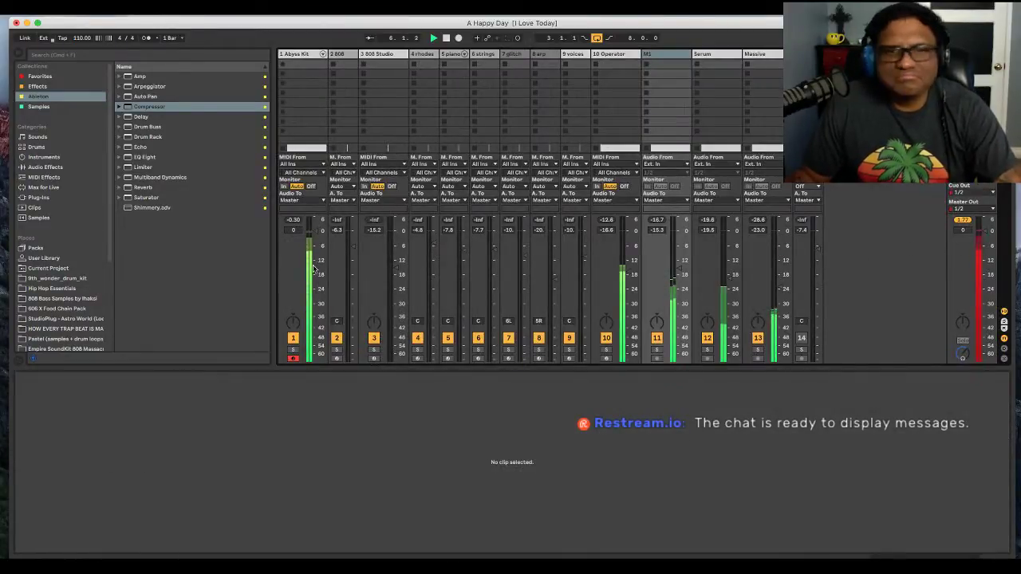
{"action": "left_click", "coordinate": [323, 54]}
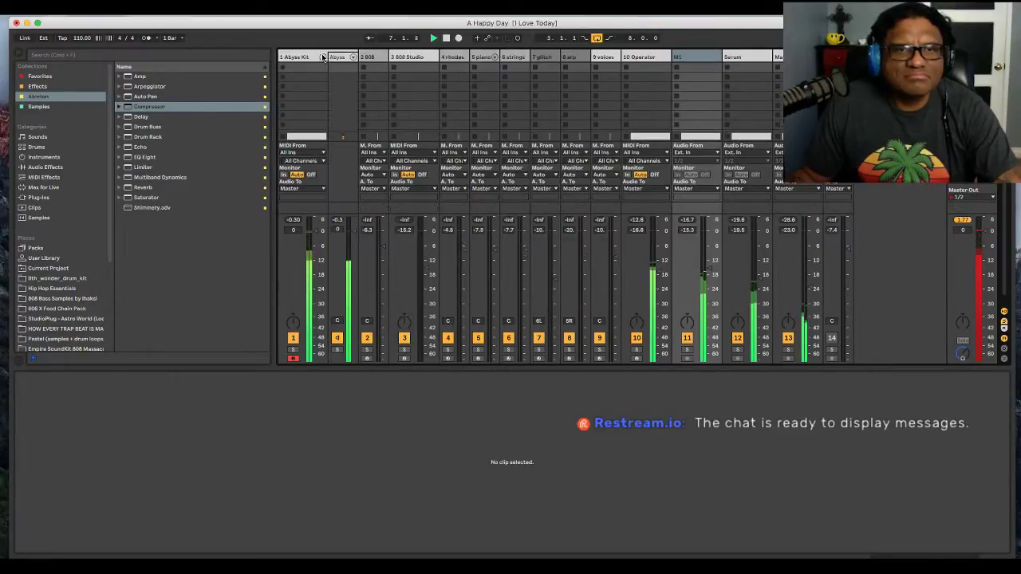
{"action": "left_click", "coordinate": [352, 58]}
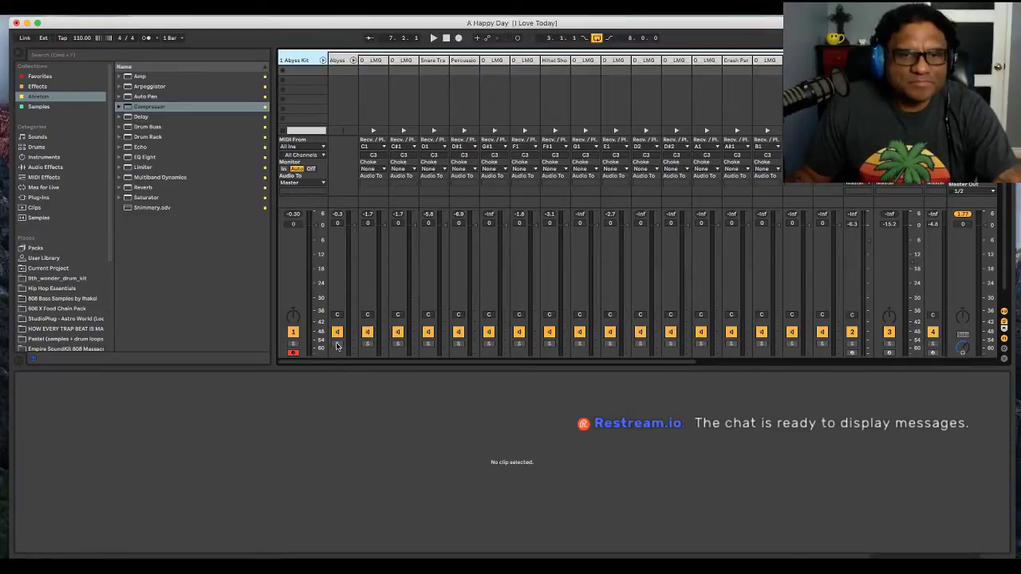
{"action": "left_click", "coordinate": [368, 344]}
{"action": "key", "text": "space"}
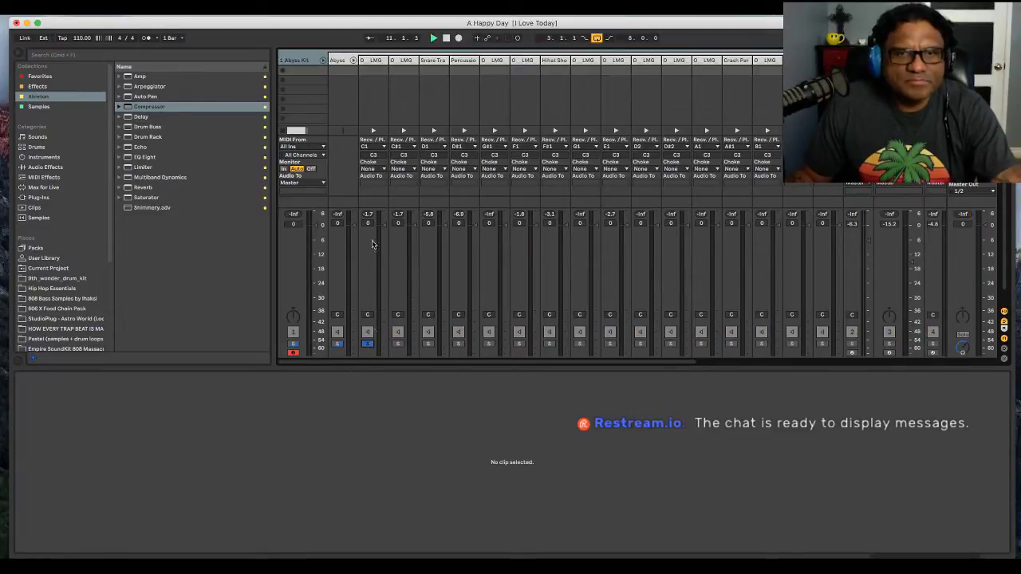
- Unsolo the C1 chain, play from bar 11 and select that chain in the mixer
{"action": "left_click", "coordinate": [368, 344]}
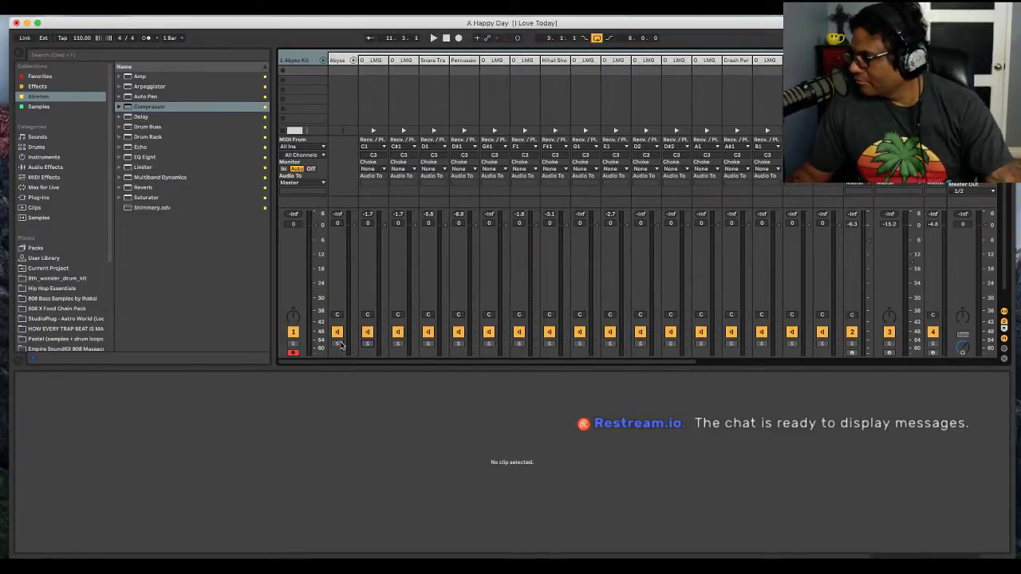
{"action": "key", "text": "space"}
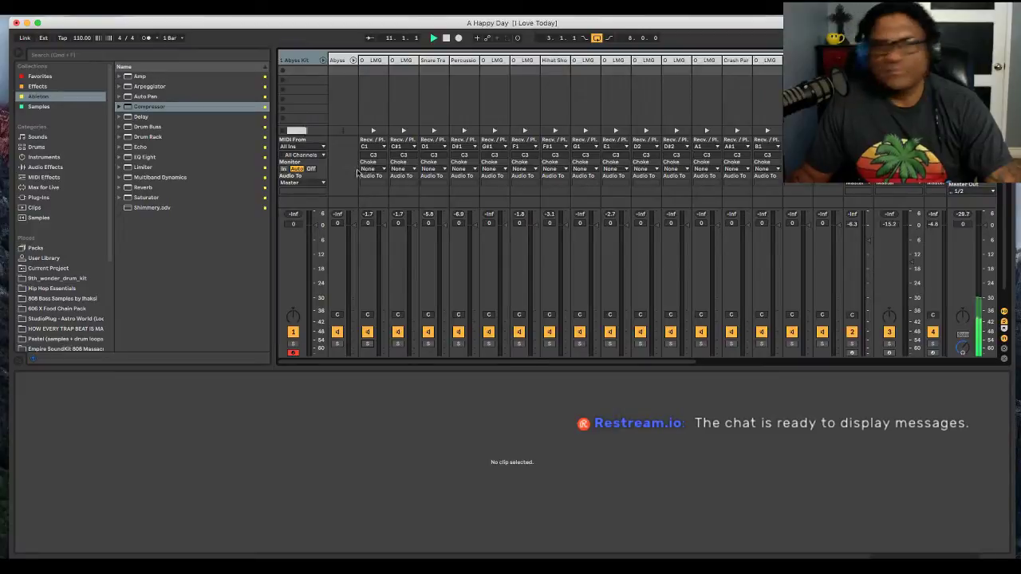
{"action": "left_click", "coordinate": [305, 63]}
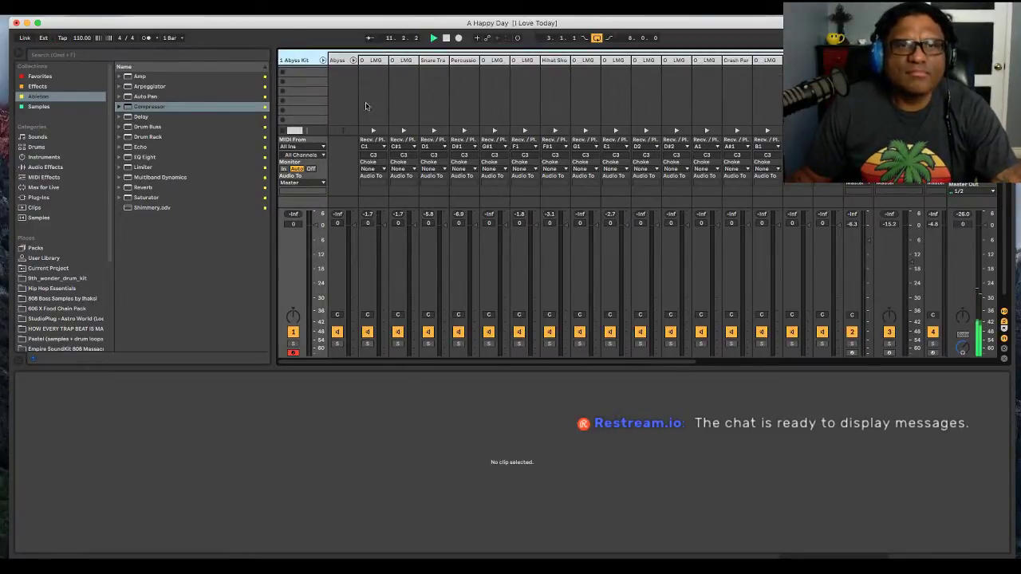
{"action": "left_click", "coordinate": [377, 63]}
{"action": "key", "text": "space"}
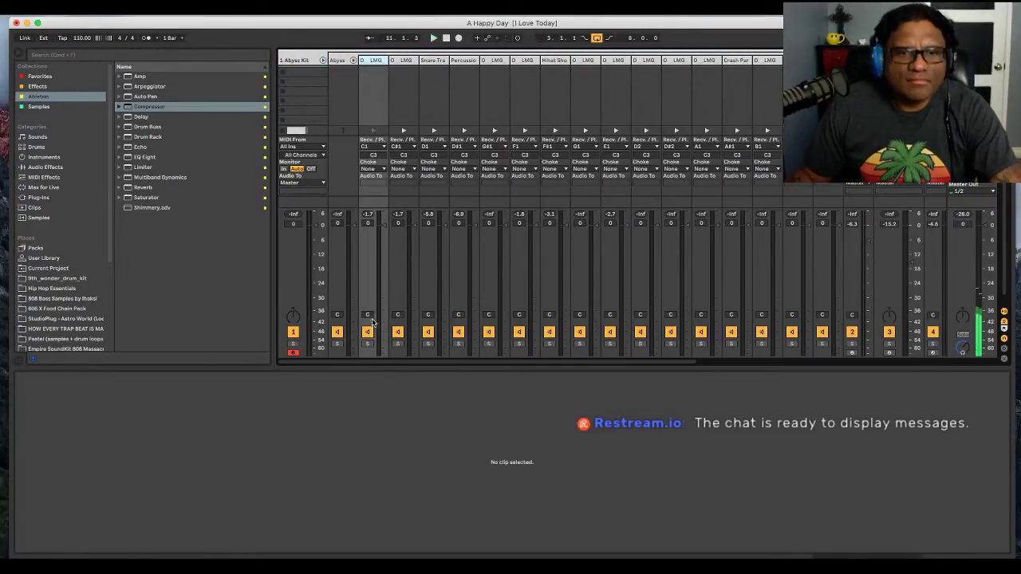
- Solo the Abyss Kit's C1 chain and open the Abyss Kit track's device chain
{"action": "left_click", "coordinate": [367, 343]}
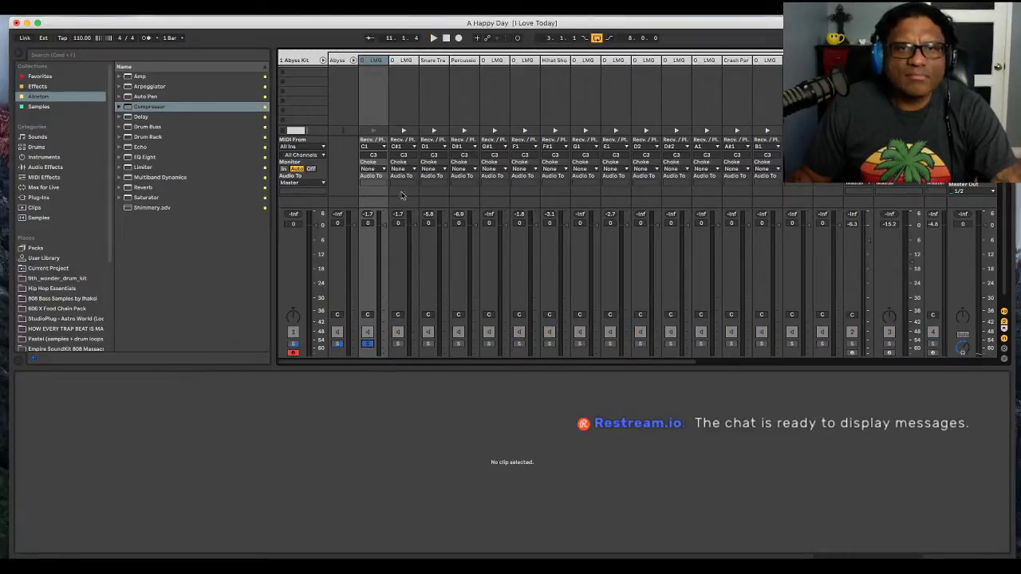
{"action": "double_click", "coordinate": [304, 62]}
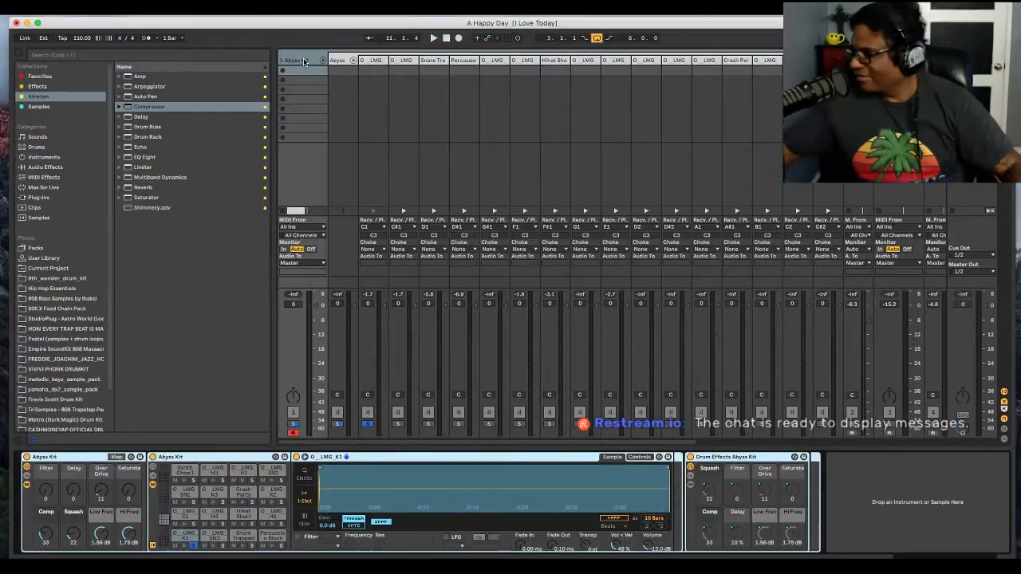